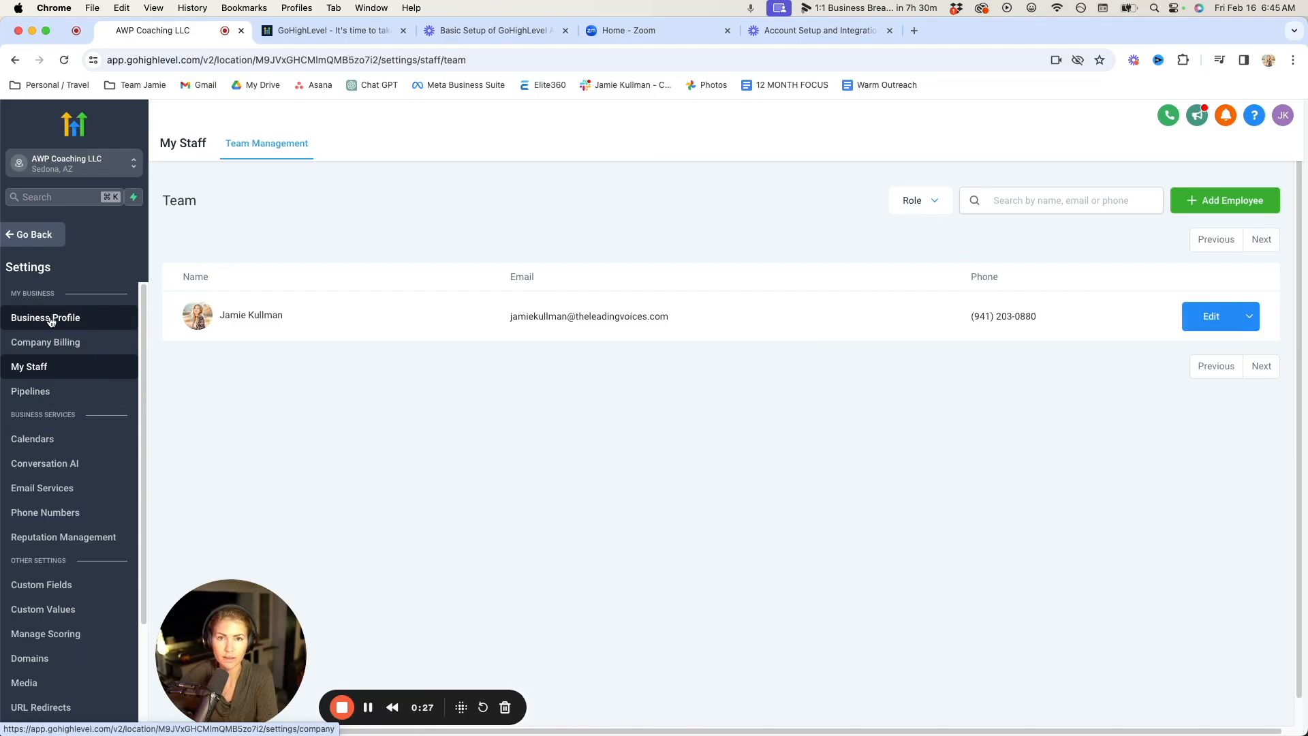
Go to the Integrations settings and start connecting the location's Google account.
scroll(47, 470, down, 3)
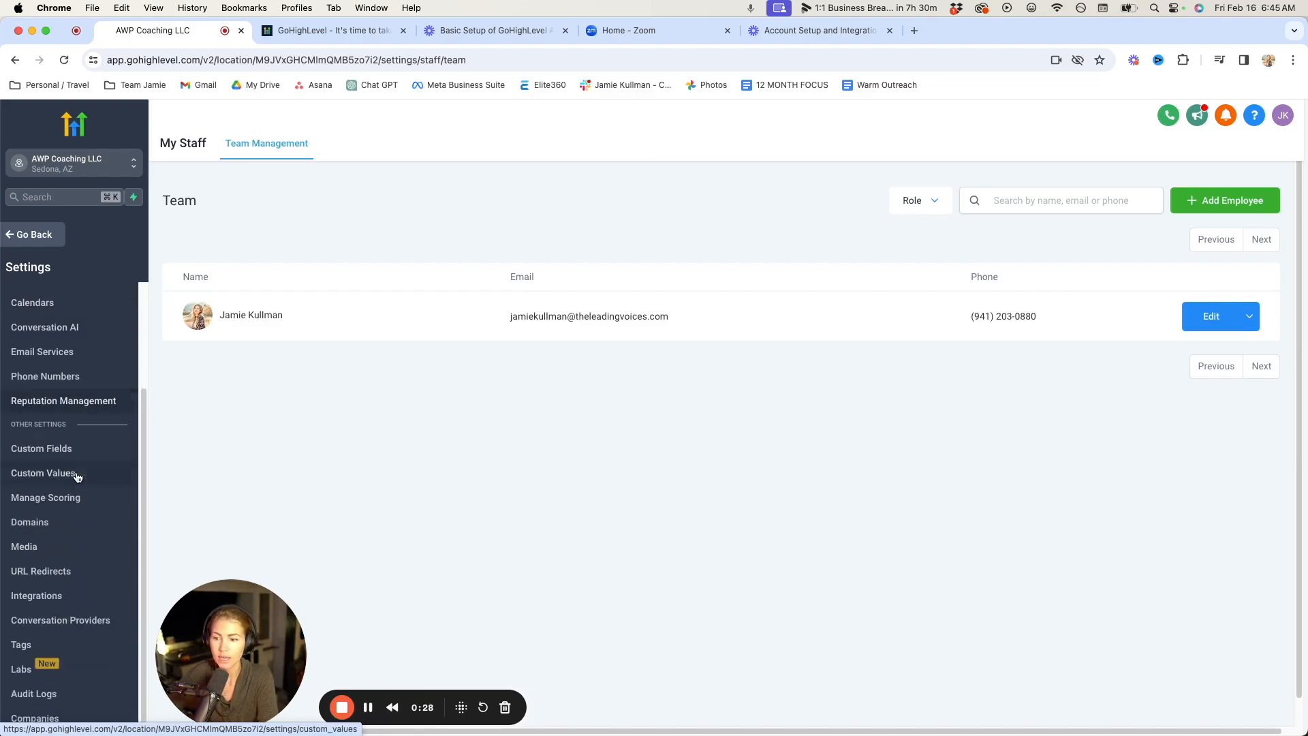
click(53, 603)
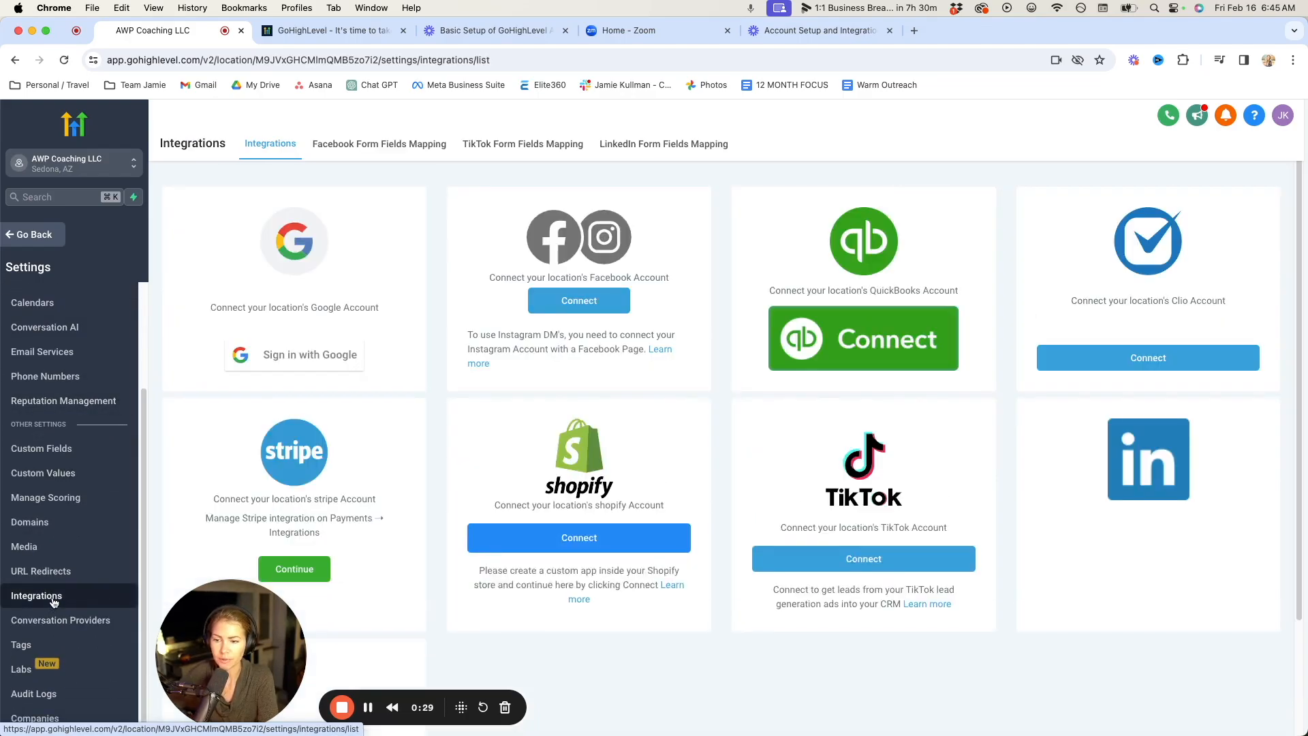
click(310, 356)
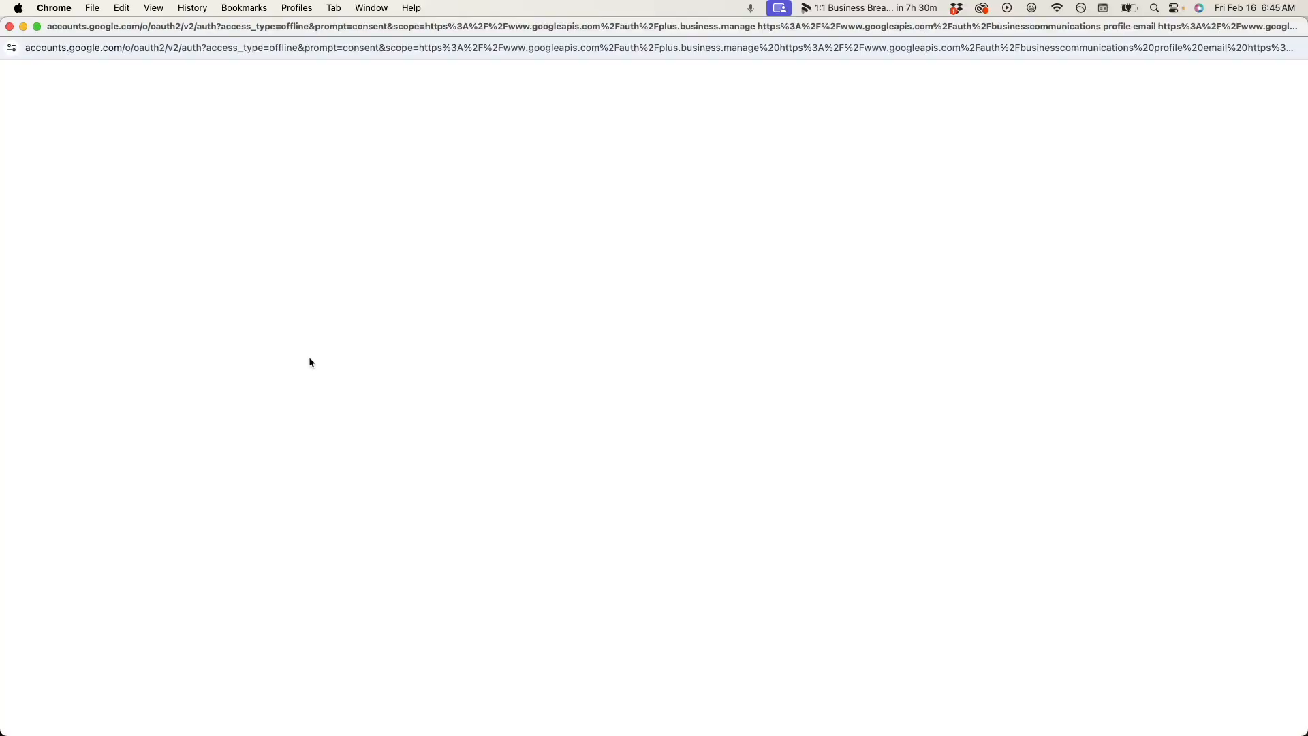
Pick the first listed Google account, then close the sign-in window without connecting.
click(605, 354)
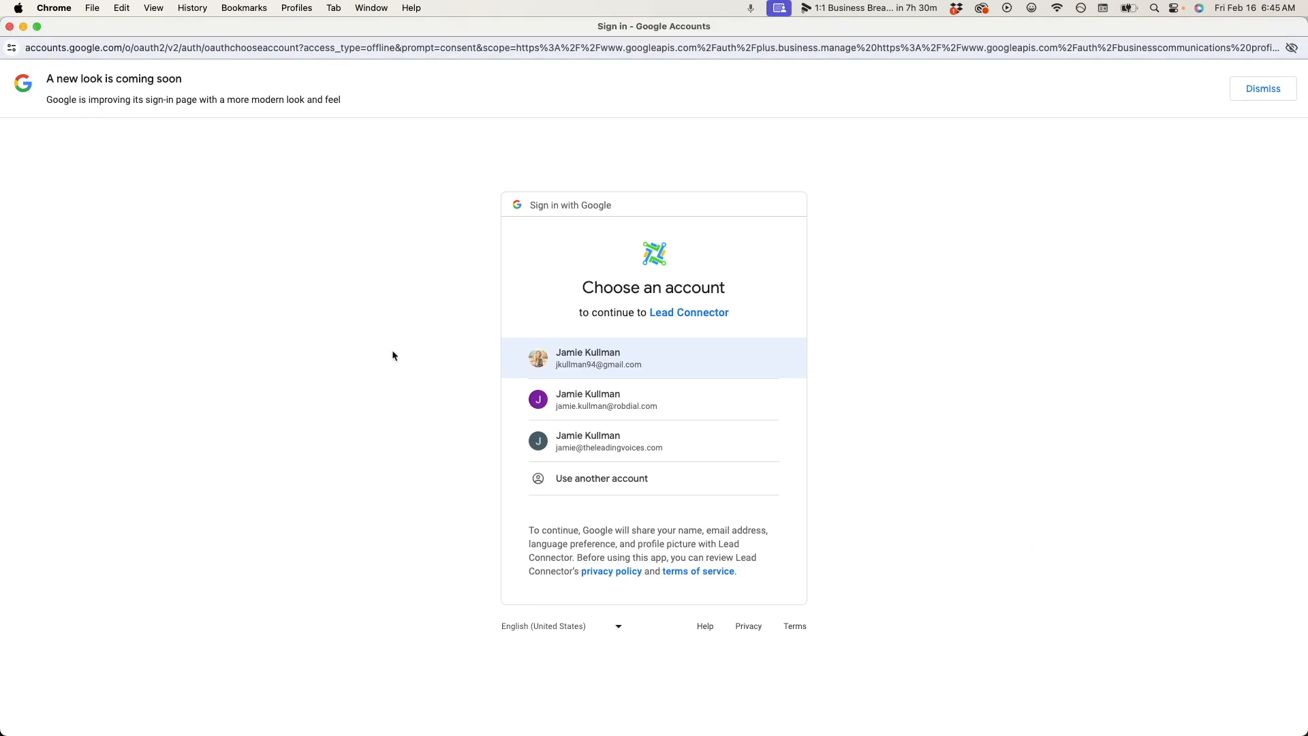
click(10, 26)
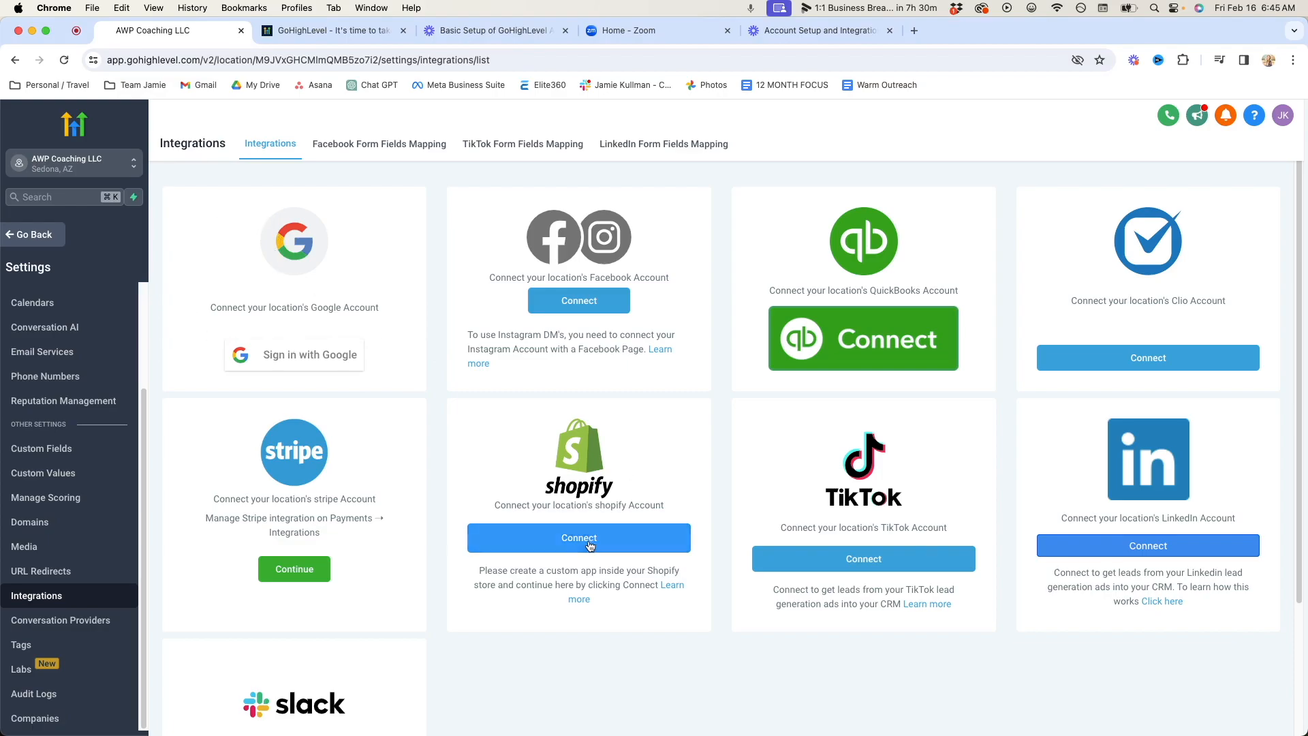
Browse the Integrations cards, go back to the Dashboard, and open Calendars.
scroll(588, 540, down, 3)
scroll(499, 546, down, 3)
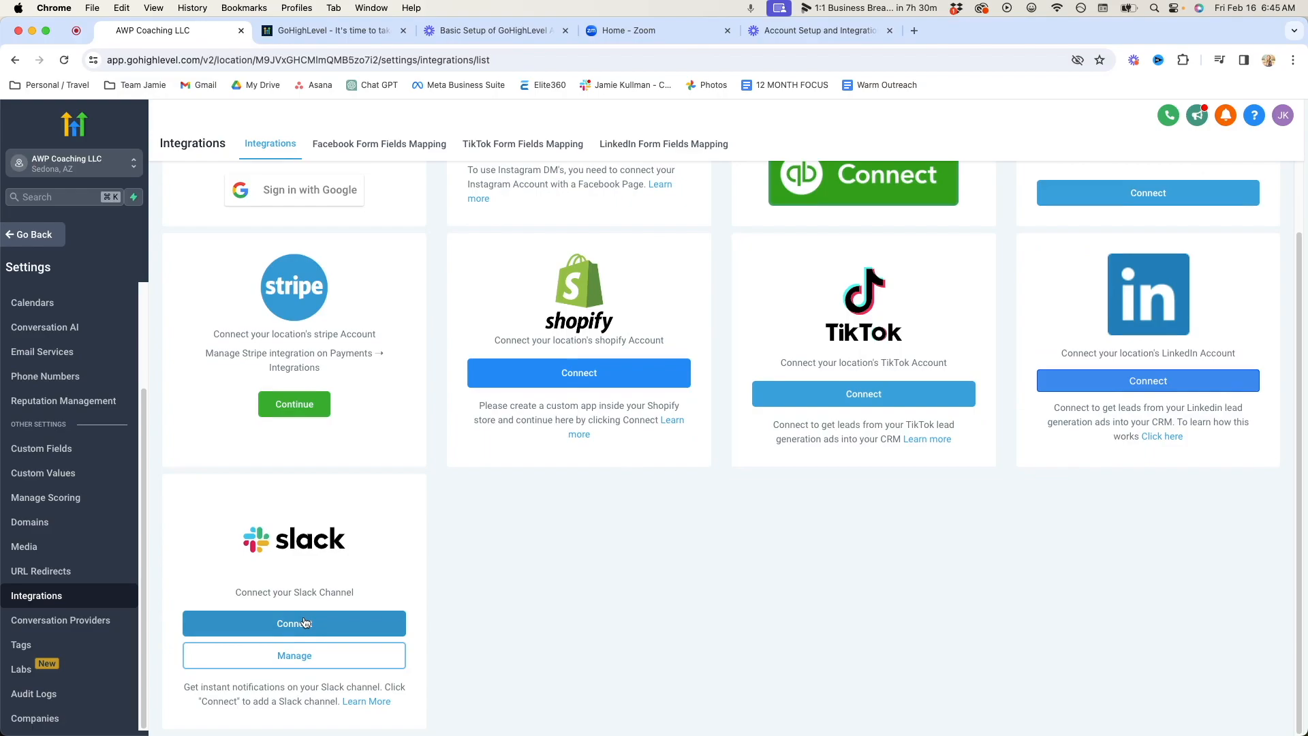
scroll(817, 518, up, 5)
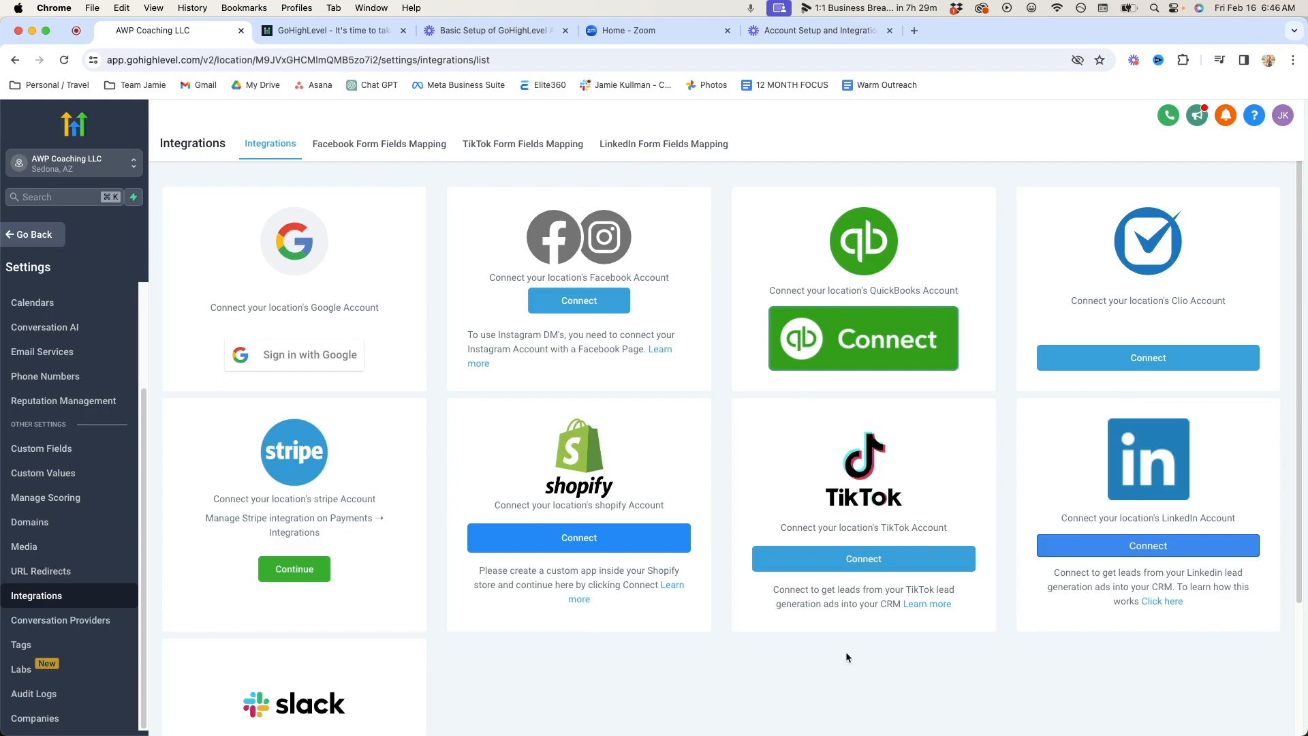
click(23, 234)
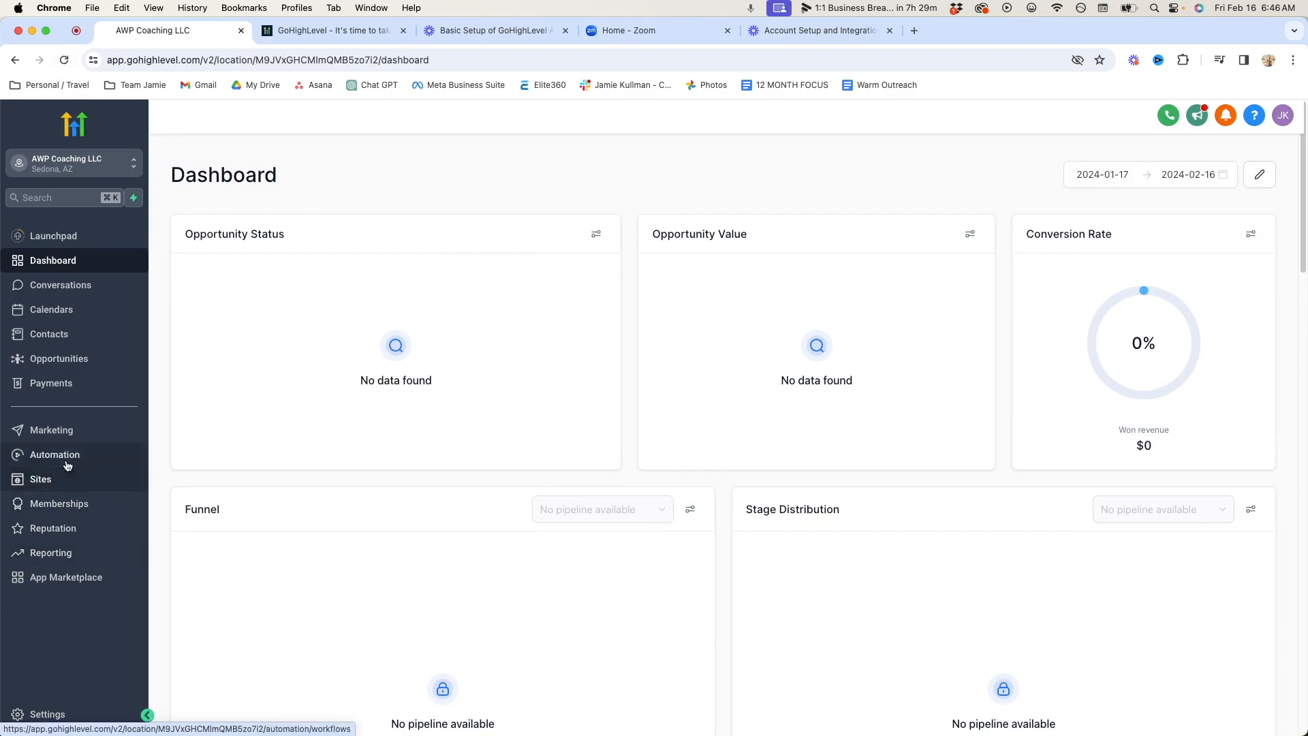
click(80, 308)
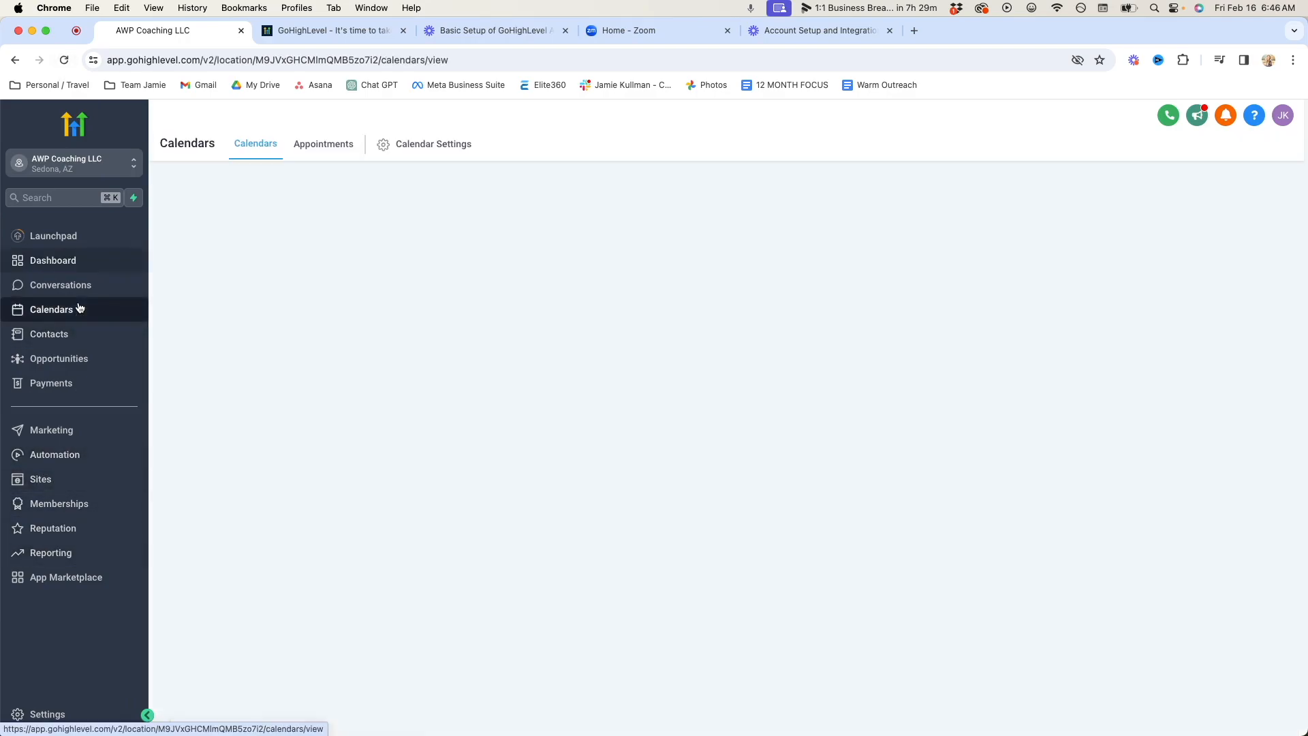
Create a new Simple Calendar from Calendar Settings and name it Breakthrough Session.
click(414, 143)
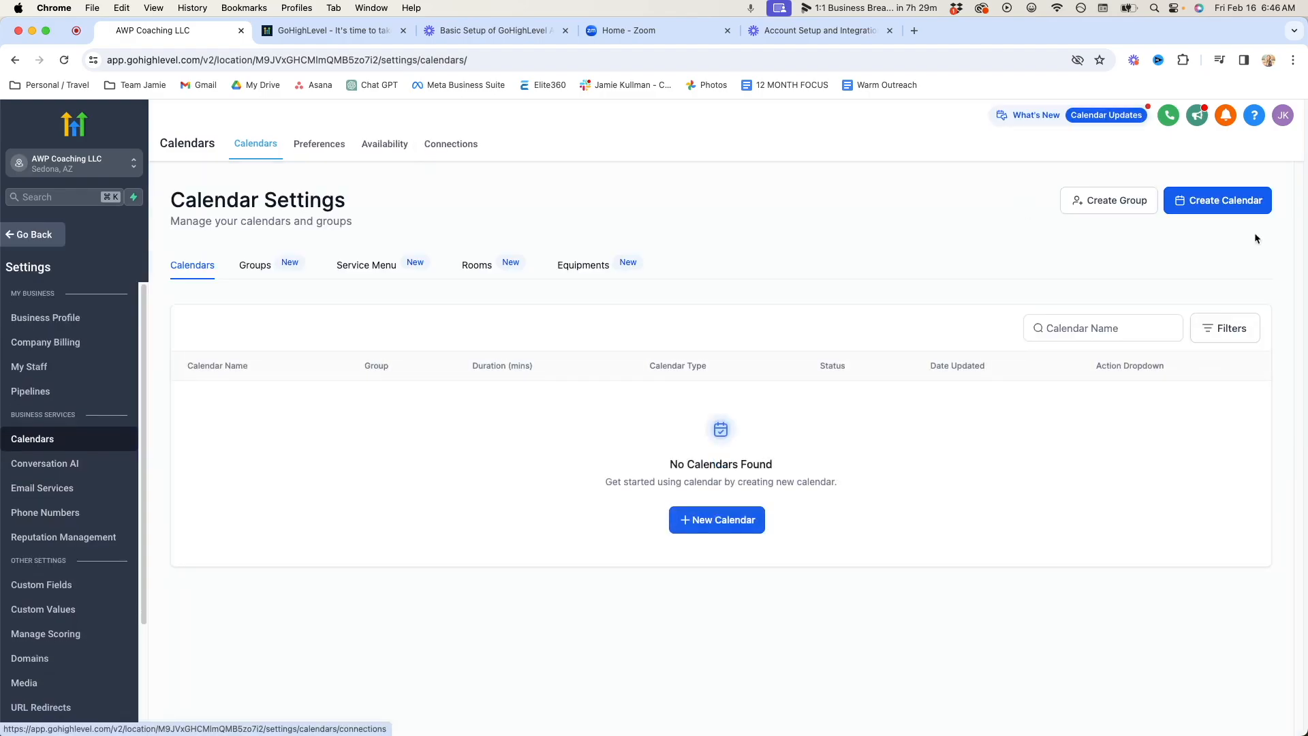
click(1230, 200)
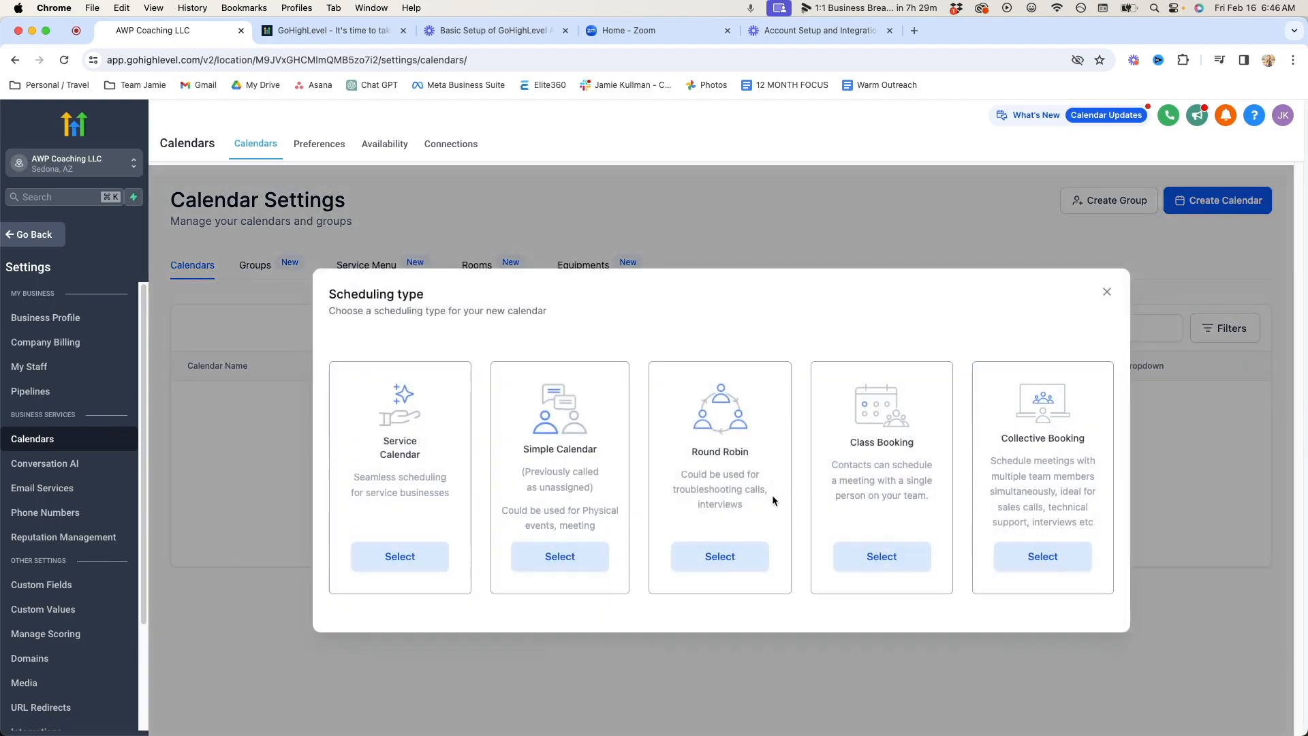
click(562, 556)
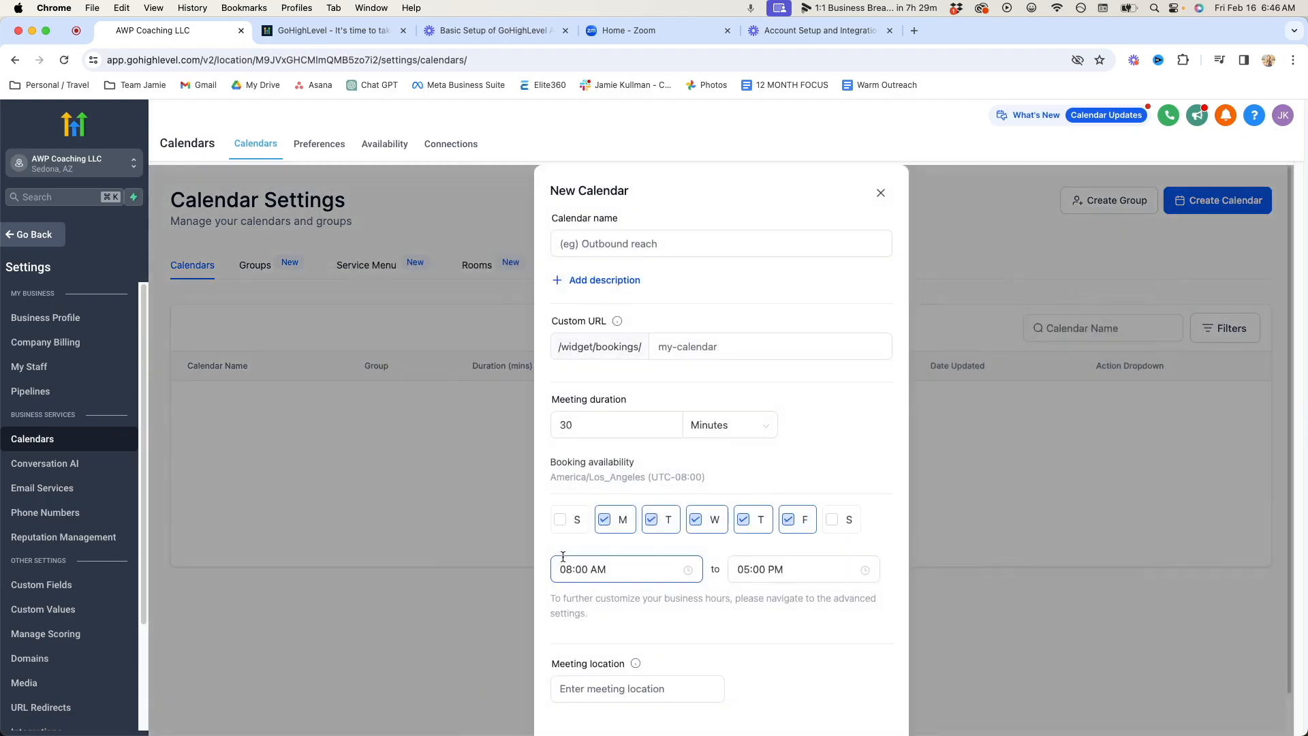
scroll(586, 477, down, 1)
text(Breakthrough Session)
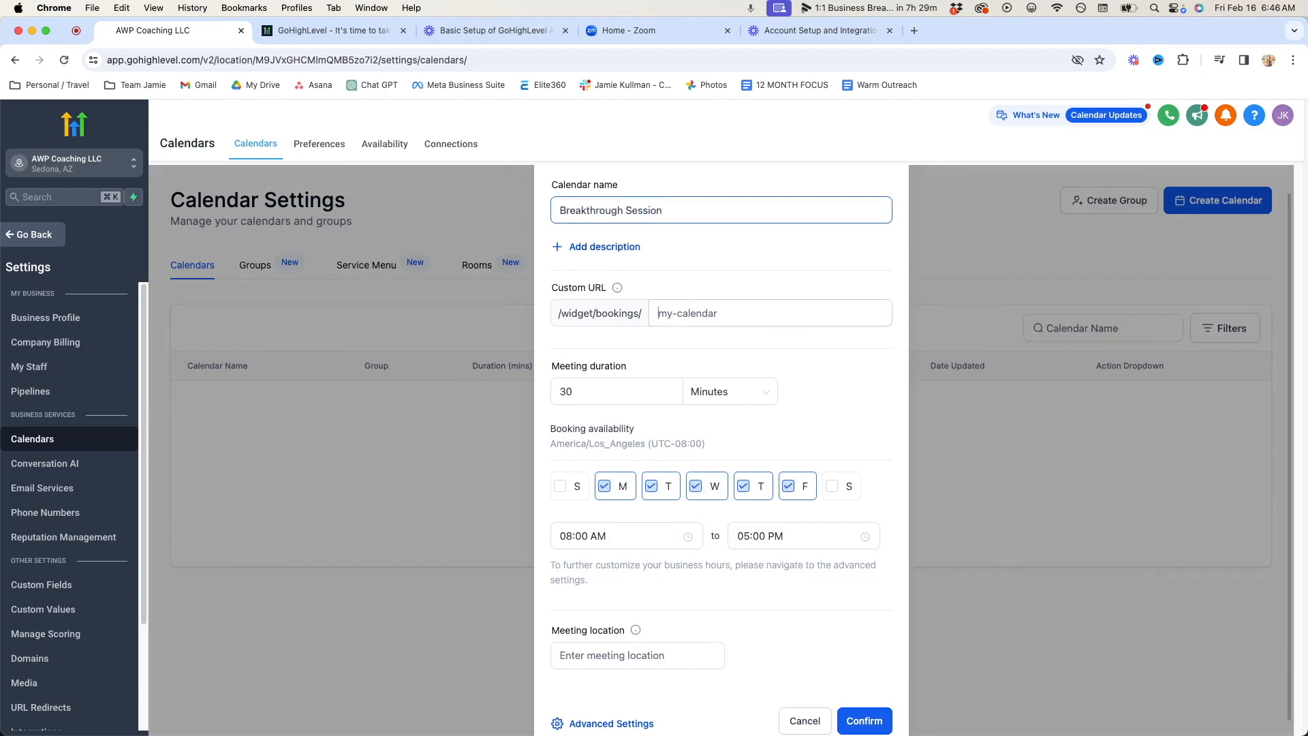
Enter the custom URL slug breakthroughsession and change the meeting duration to 60 minutes.
click(659, 313)
text(breakthrough se)
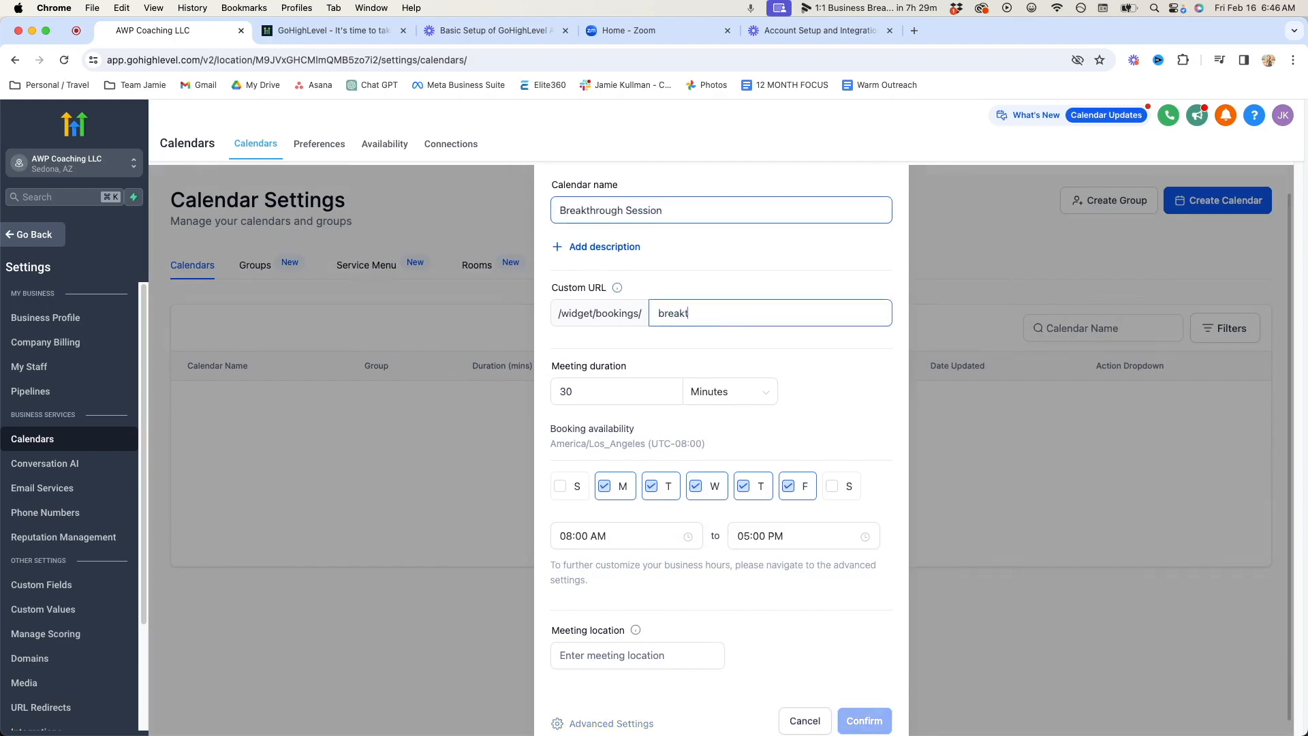
key(BackSpace)
key(BackSpace)
key(BackSpace)
text(session1)
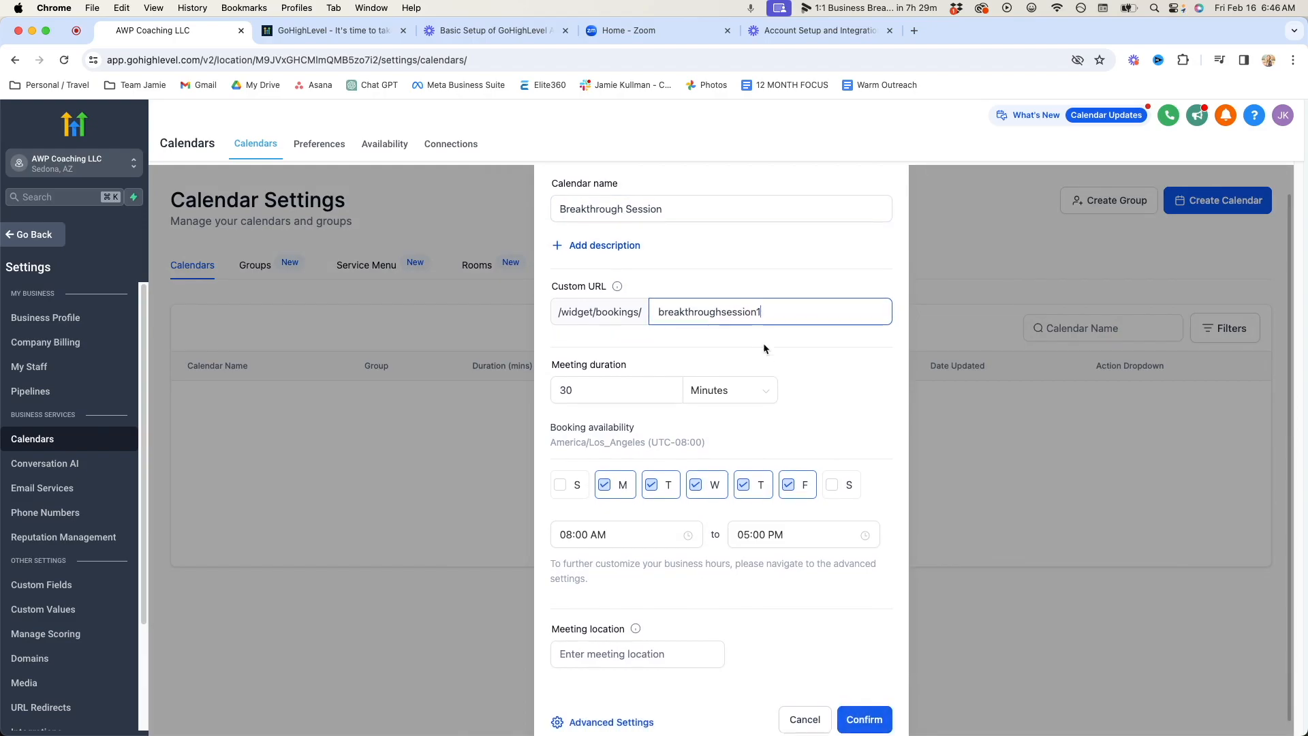
scroll(765, 341, down, 1)
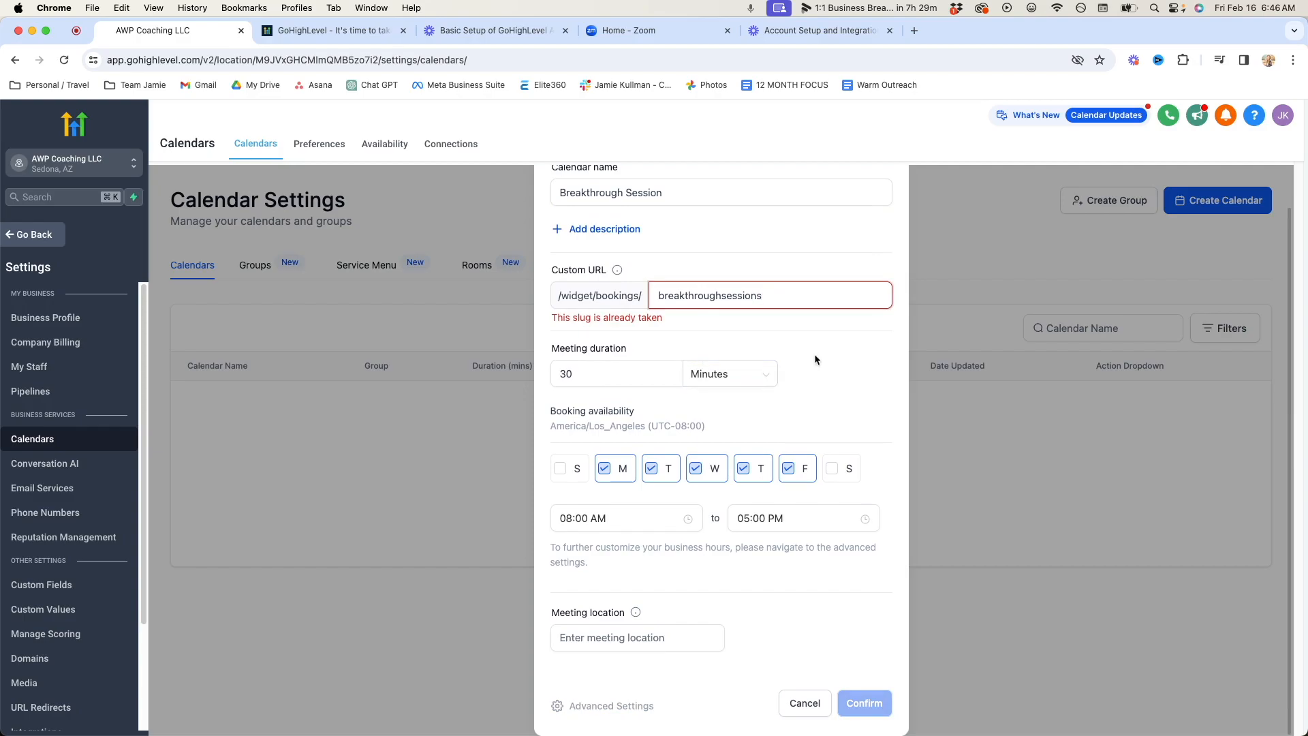
text(1)
key(BackSpace)
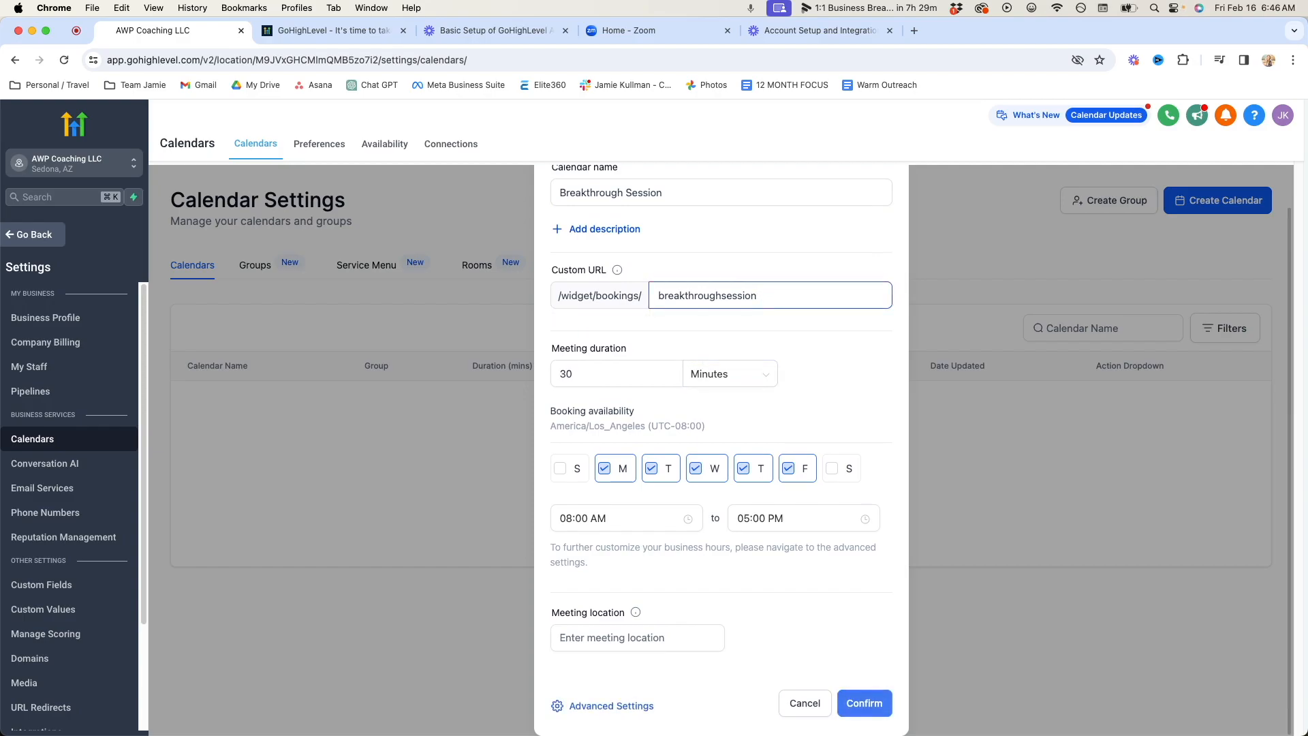
drag(599, 368, 531, 374)
text(60)
Correct the URL slug so it reads jbreakthroughsession.
click(796, 293)
text(1)
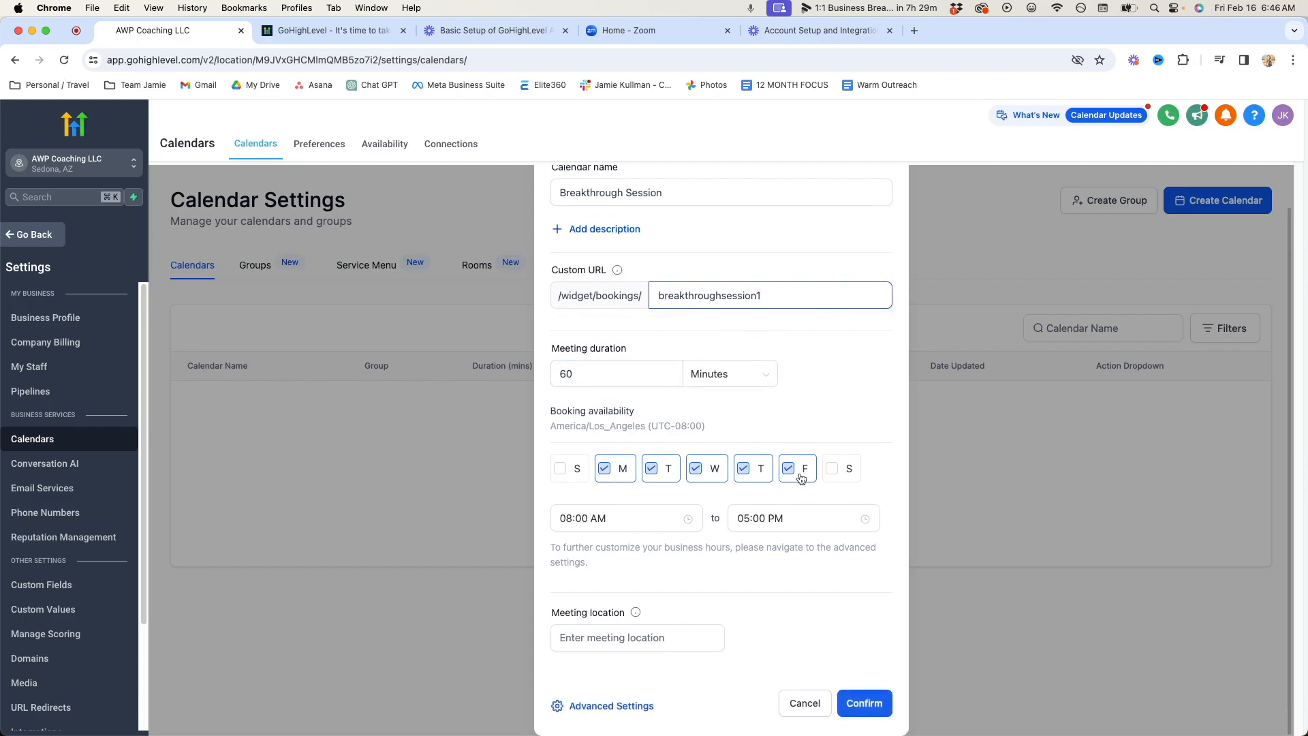
key(BackSpace)
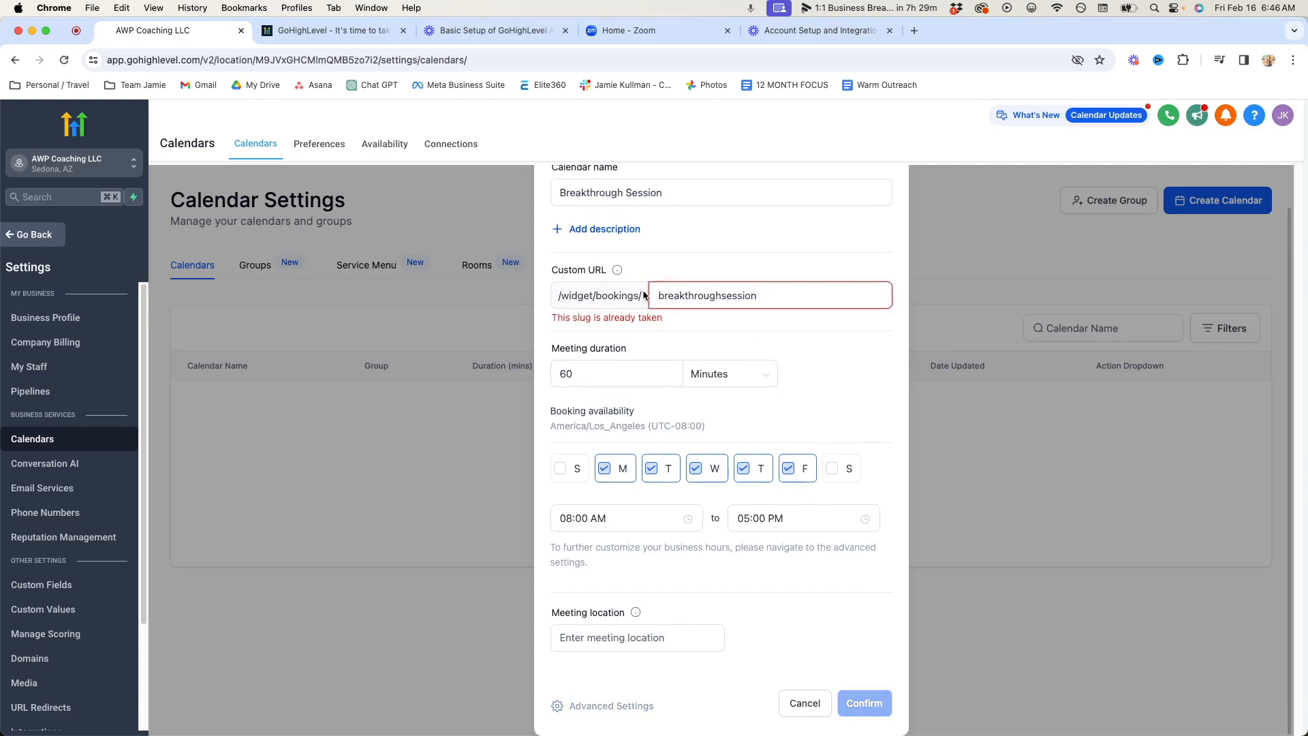
click(659, 299)
text(k)
key(BackSpace)
text(j)
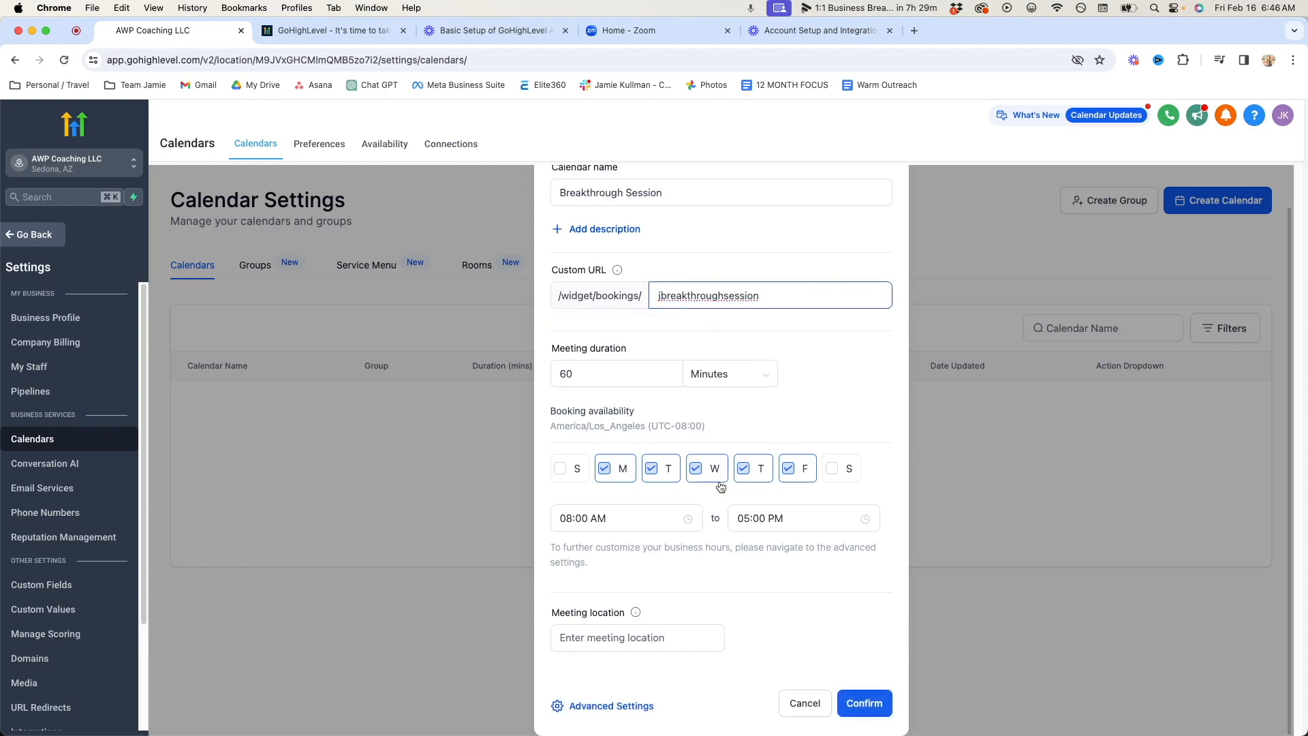
Remove Wednesday from bookable days and set the start time to 9:00 AM.
click(695, 470)
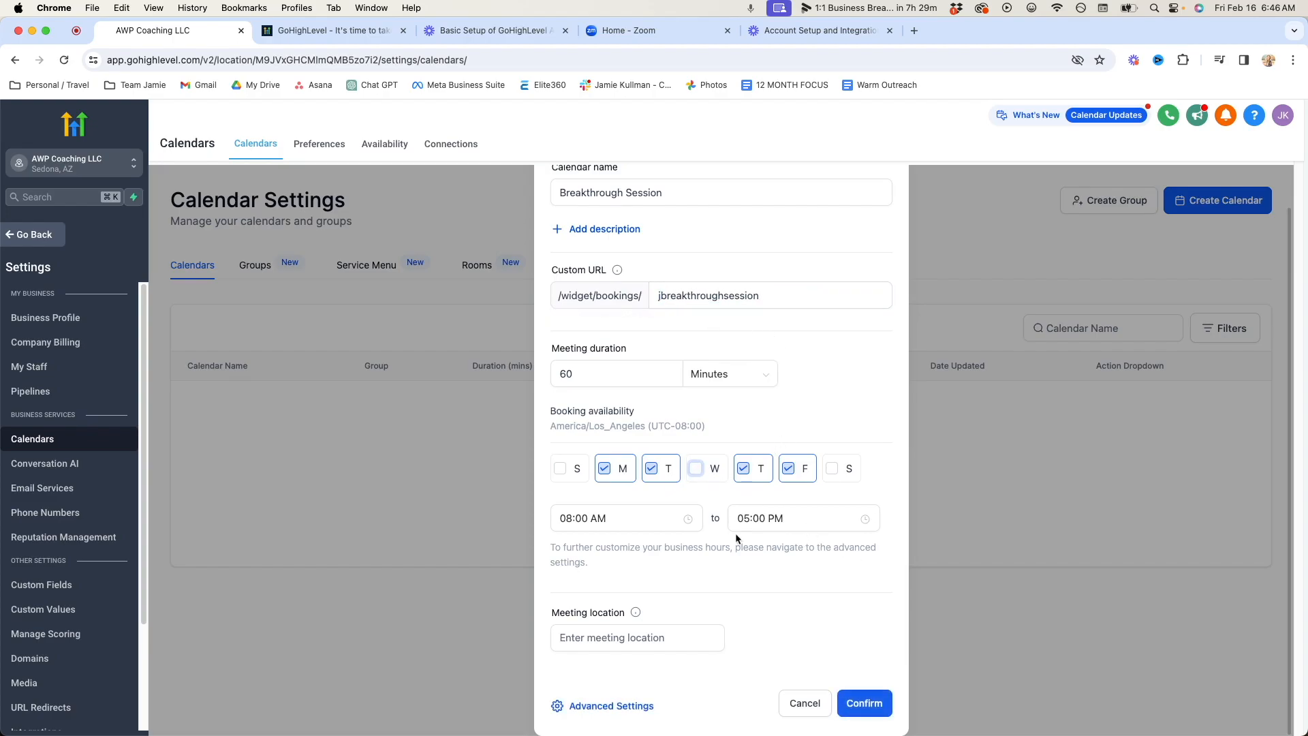
click(623, 520)
click(578, 571)
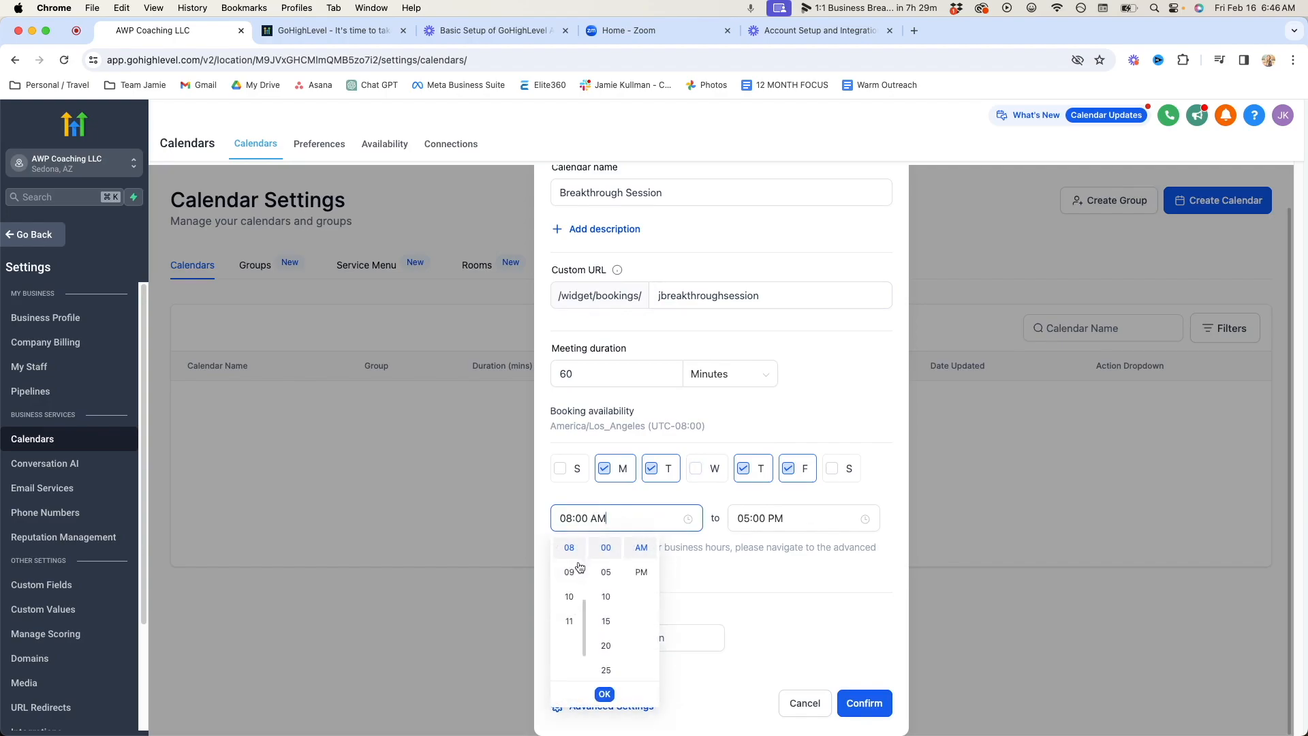
click(800, 587)
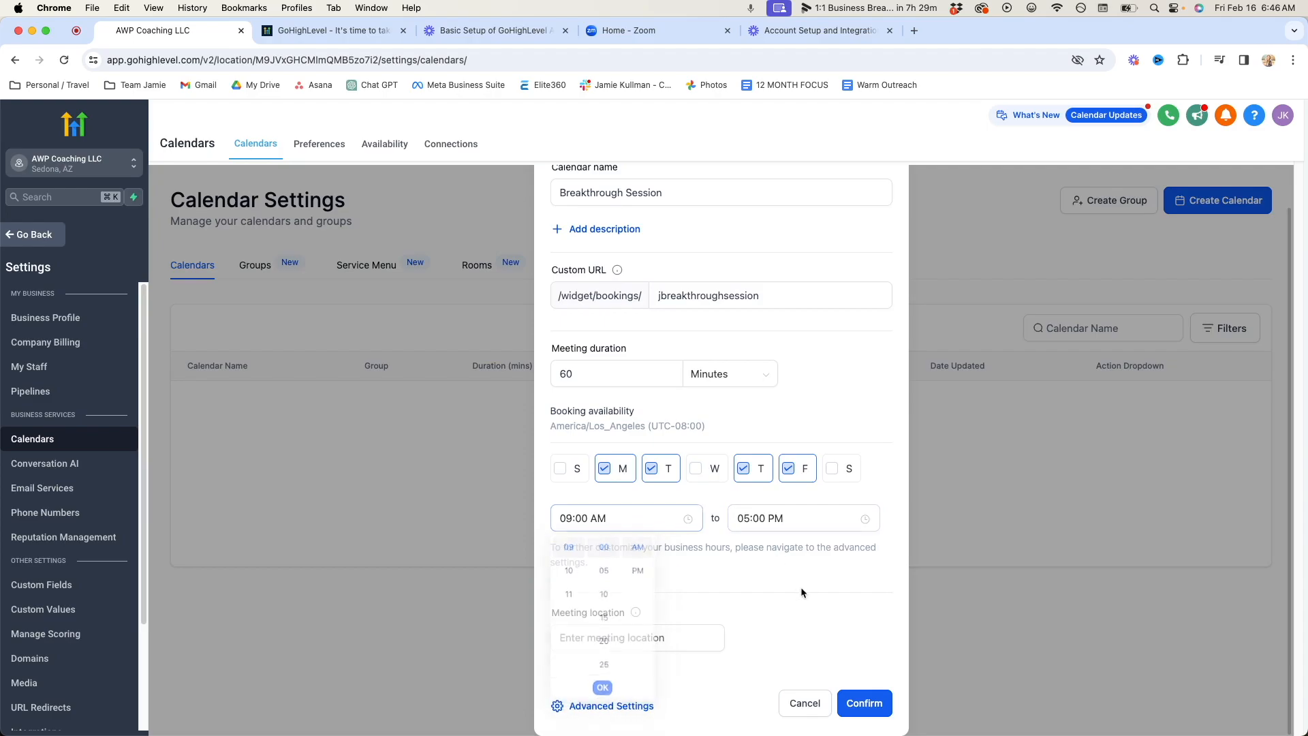
Leave the meeting location empty and continue to the calendar's advanced settings.
click(639, 639)
text(z)
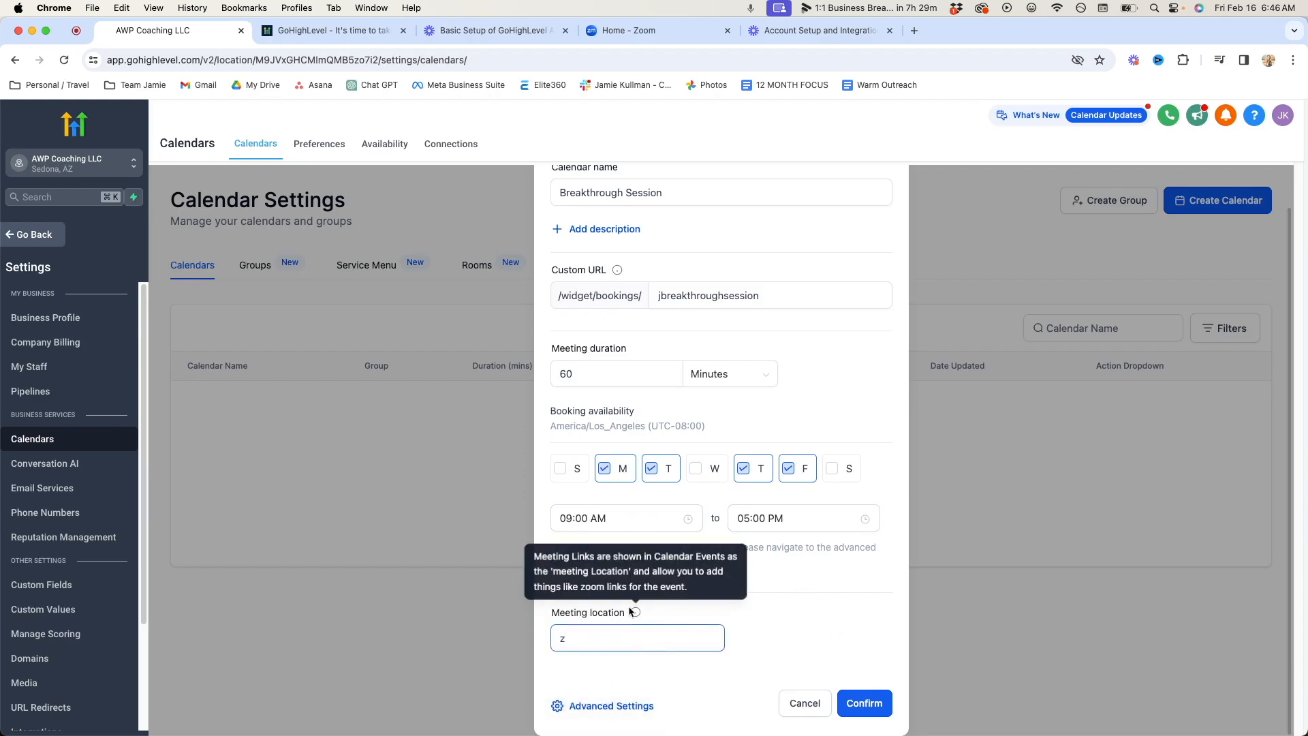
key(BackSpace)
click(812, 652)
click(556, 712)
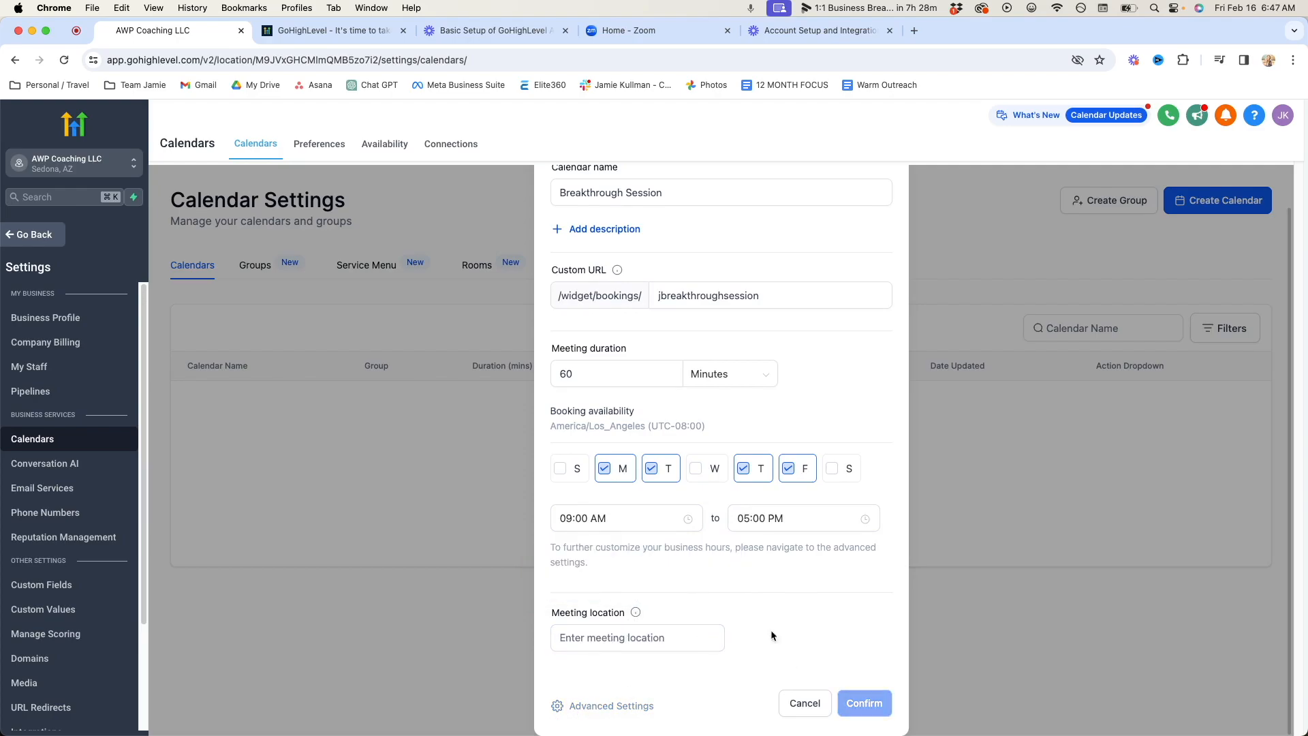
scroll(891, 541, down, 5)
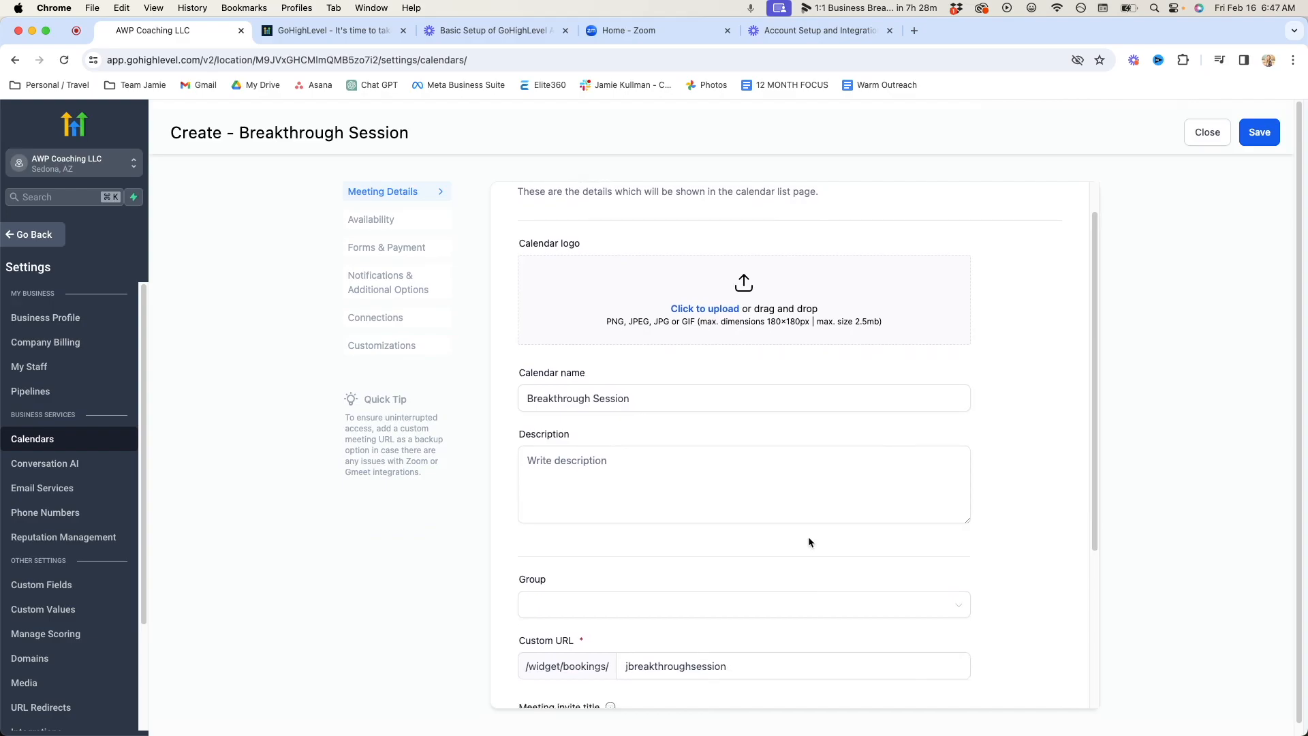
Review Meeting Details with invite title {{contact.name}}'s Breakthrough Session, then view Availability.
scroll(906, 546, up, 5)
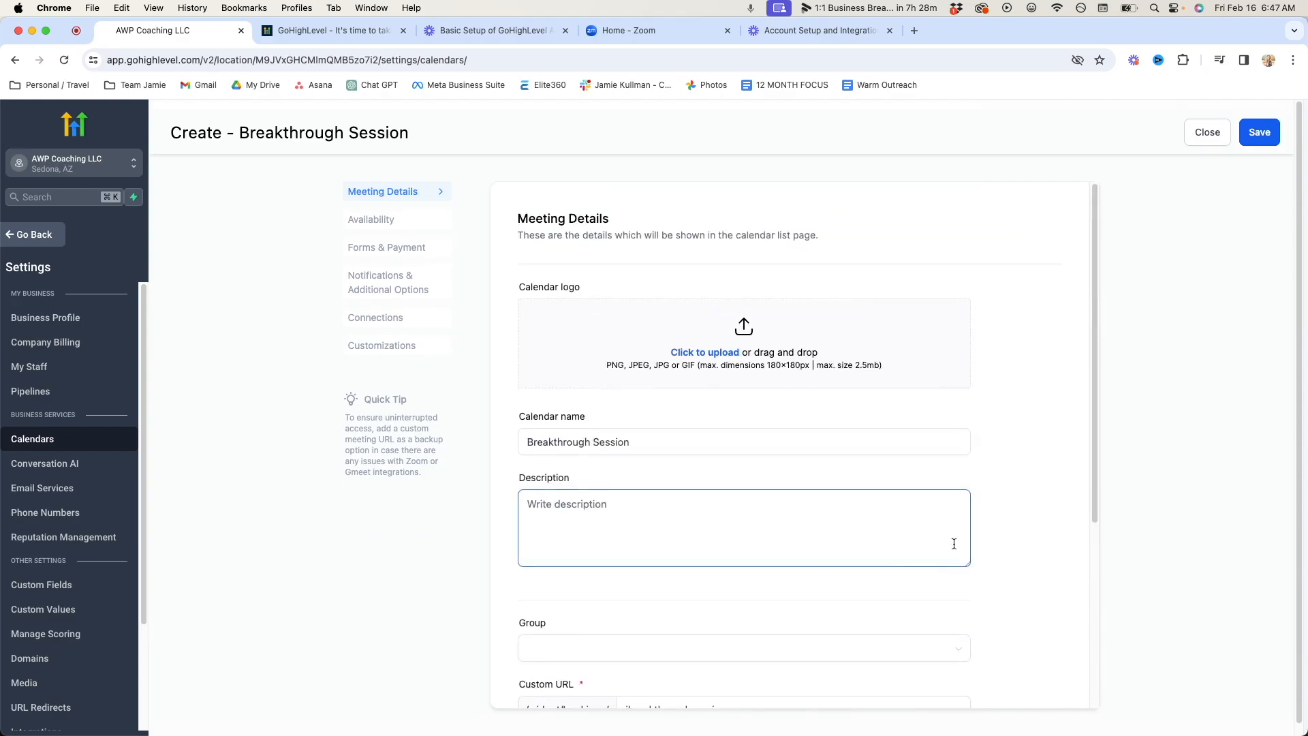
scroll(975, 551, down, 2)
scroll(1003, 550, down, 4)
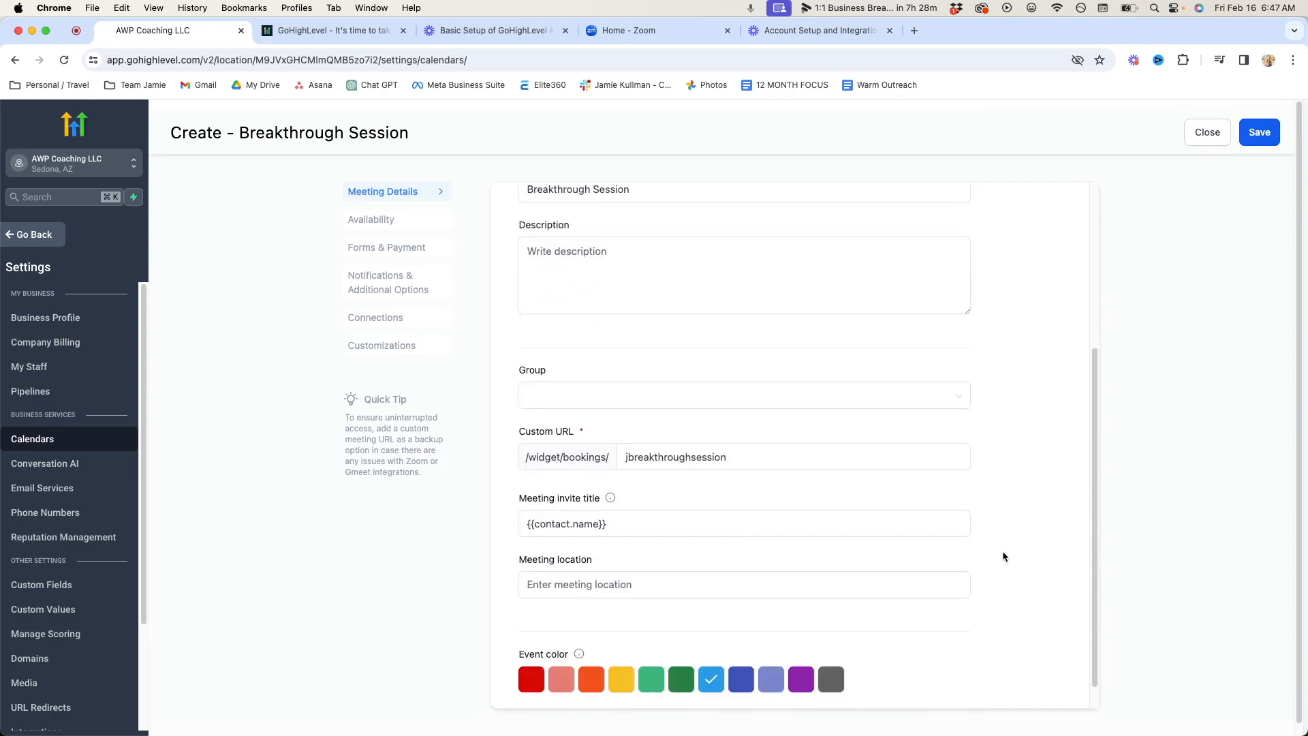
click(611, 368)
scroll(936, 534, down, 1)
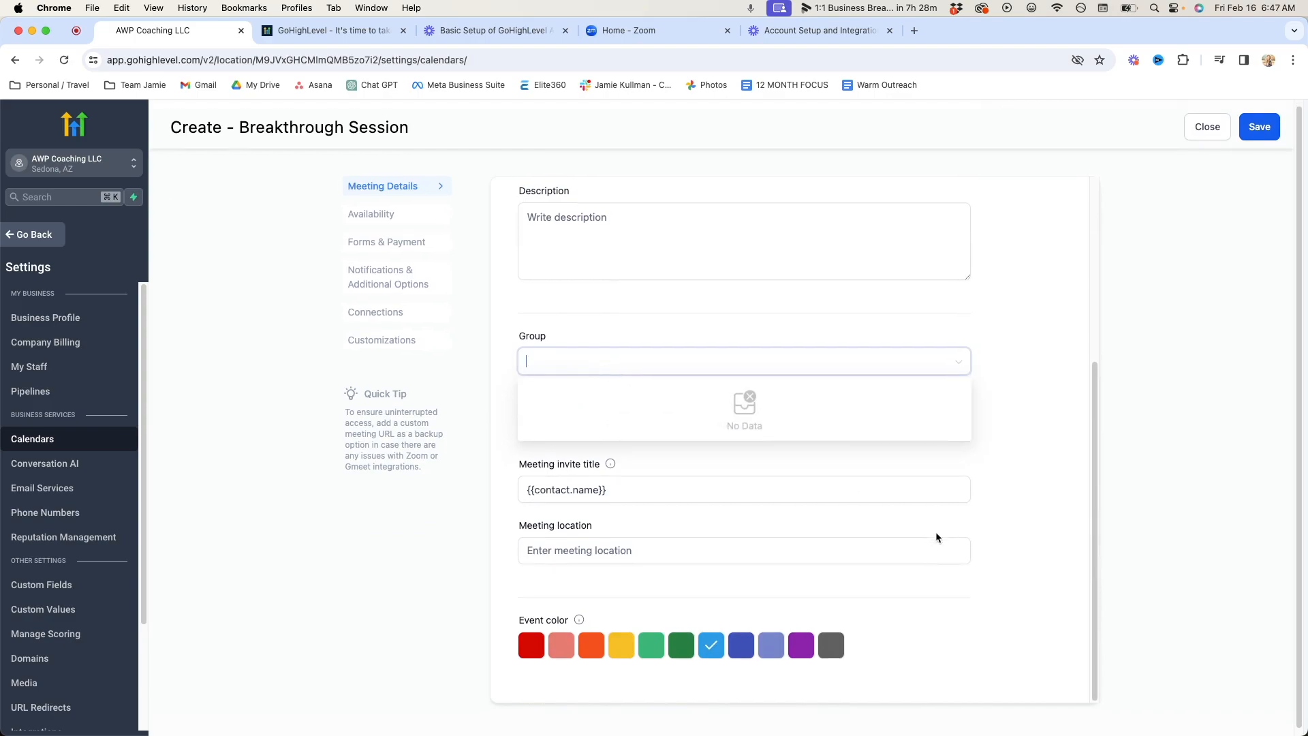
click(966, 532)
click(617, 485)
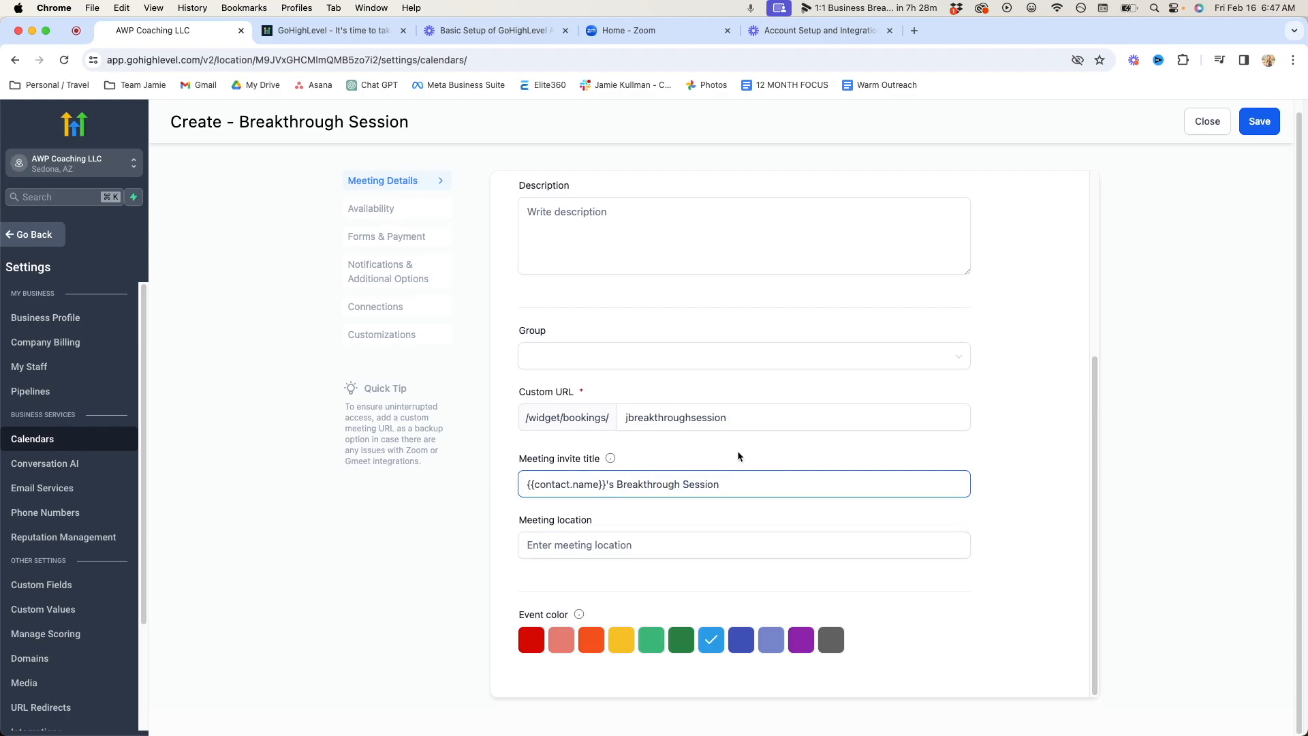
scroll(1027, 640, up, 5)
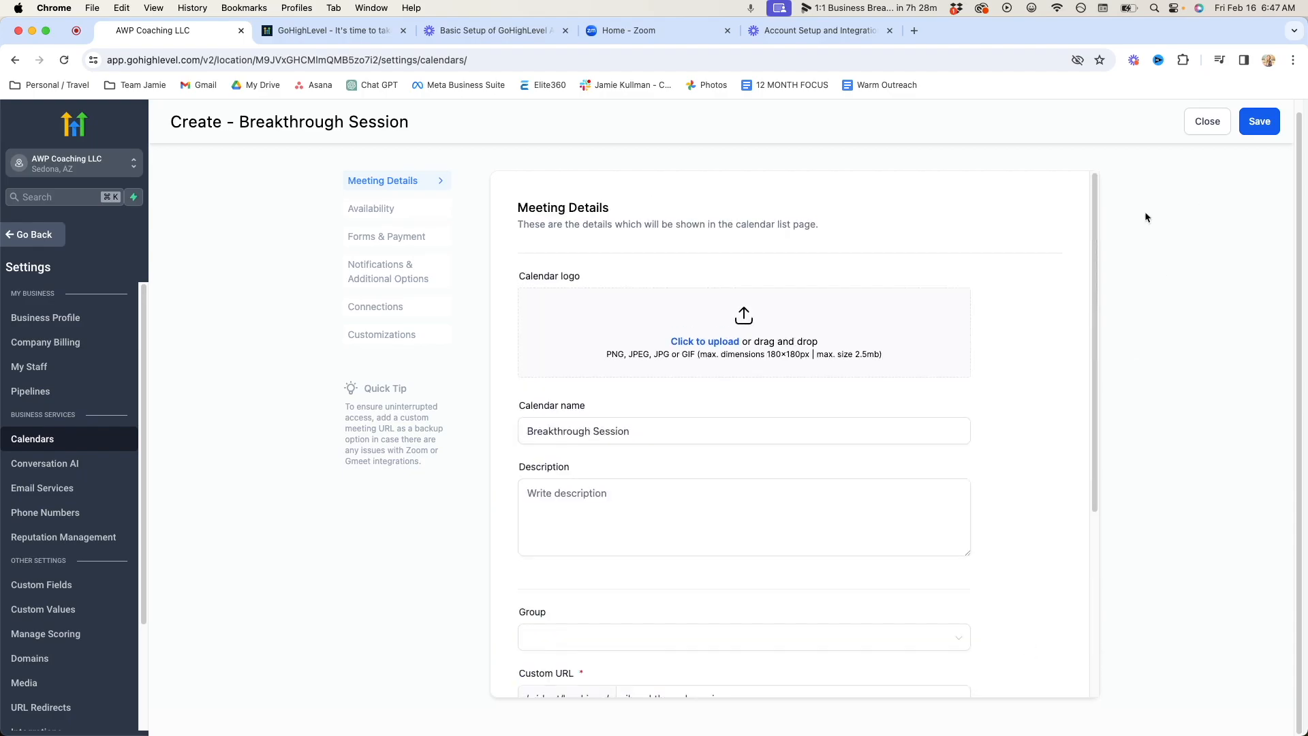
click(361, 209)
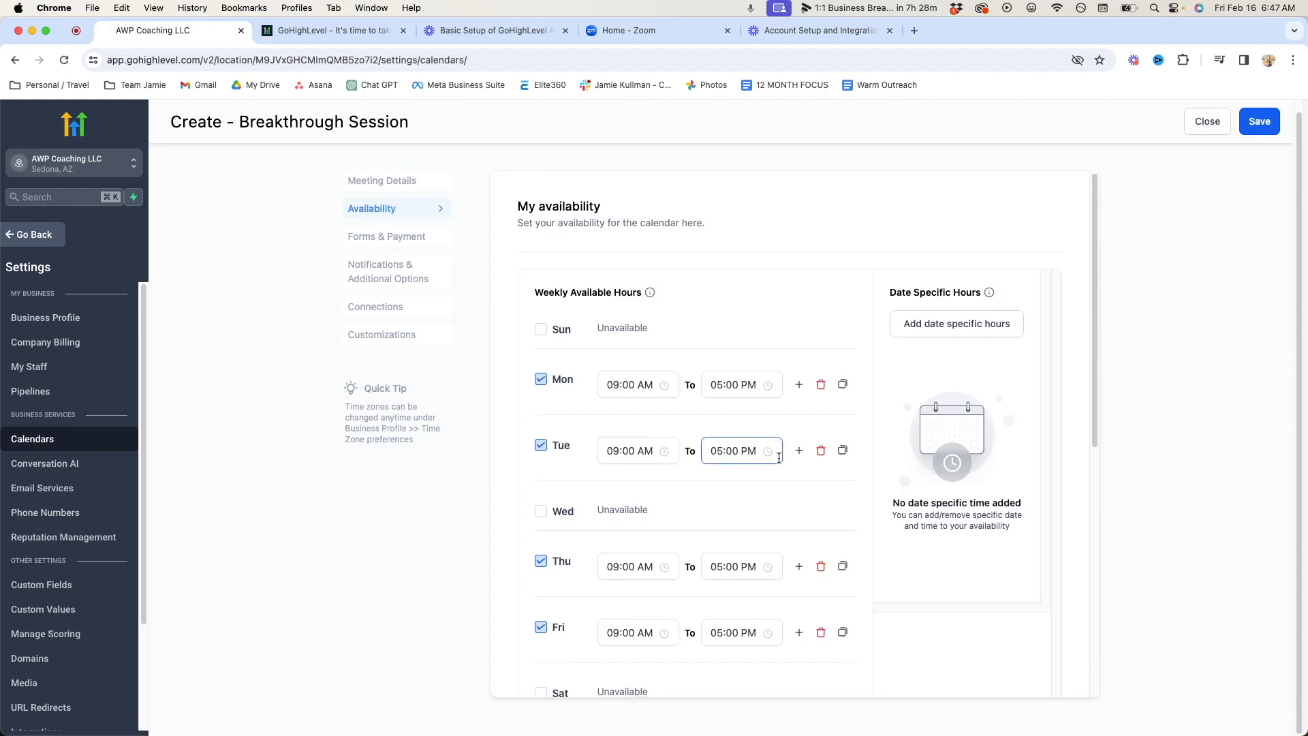
Set the meeting interval to 15 minutes.
scroll(746, 453, down, 3)
scroll(834, 490, down, 5)
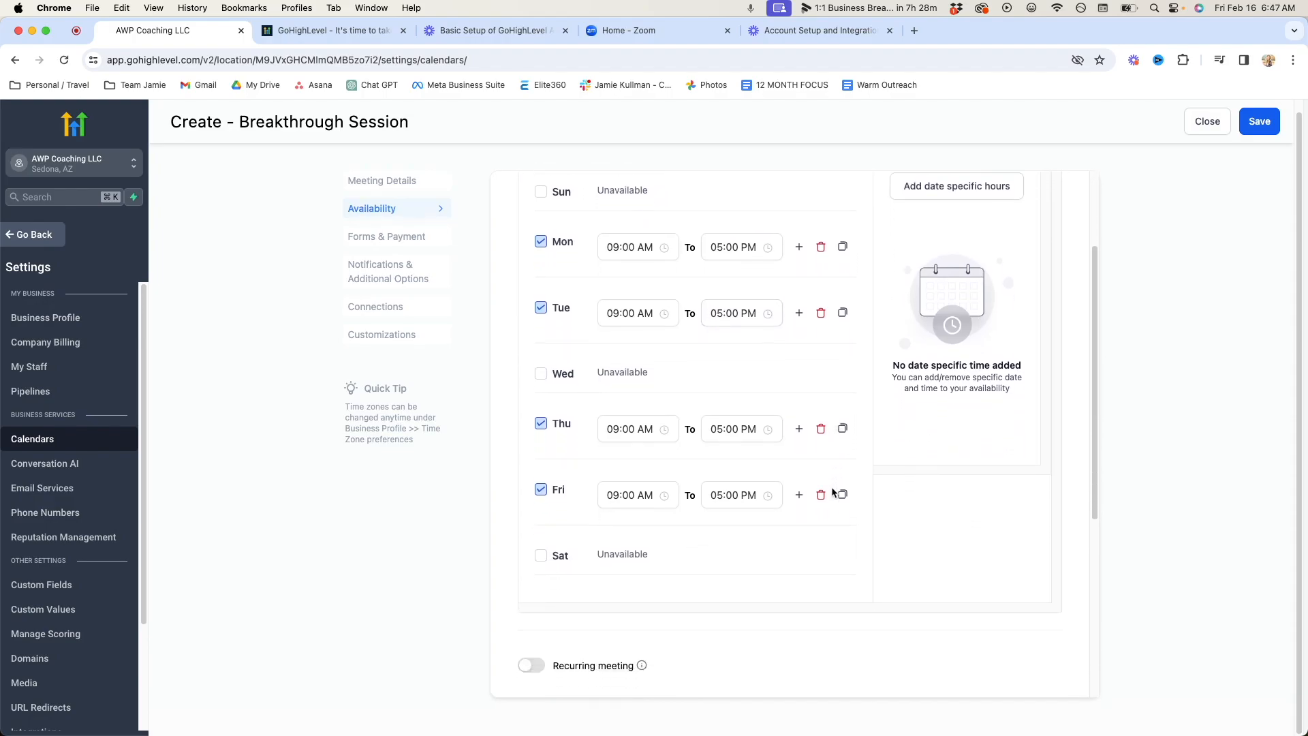
double_click(533, 423)
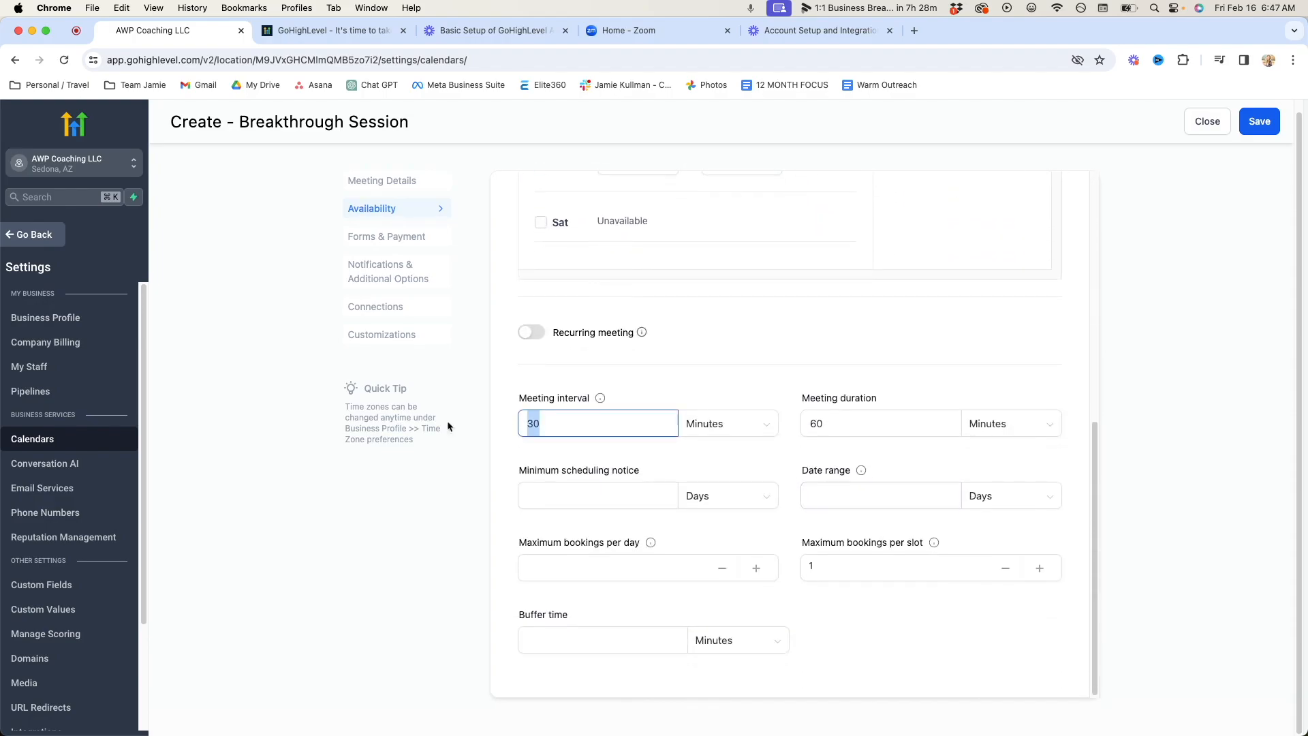
text(60)
click(853, 424)
key(BackSpace)
text(16)
key(BackSpace)
text(5)
Set minimum scheduling notice to 12 Hours, date range 8 days, buffer time 15 minutes.
click(605, 488)
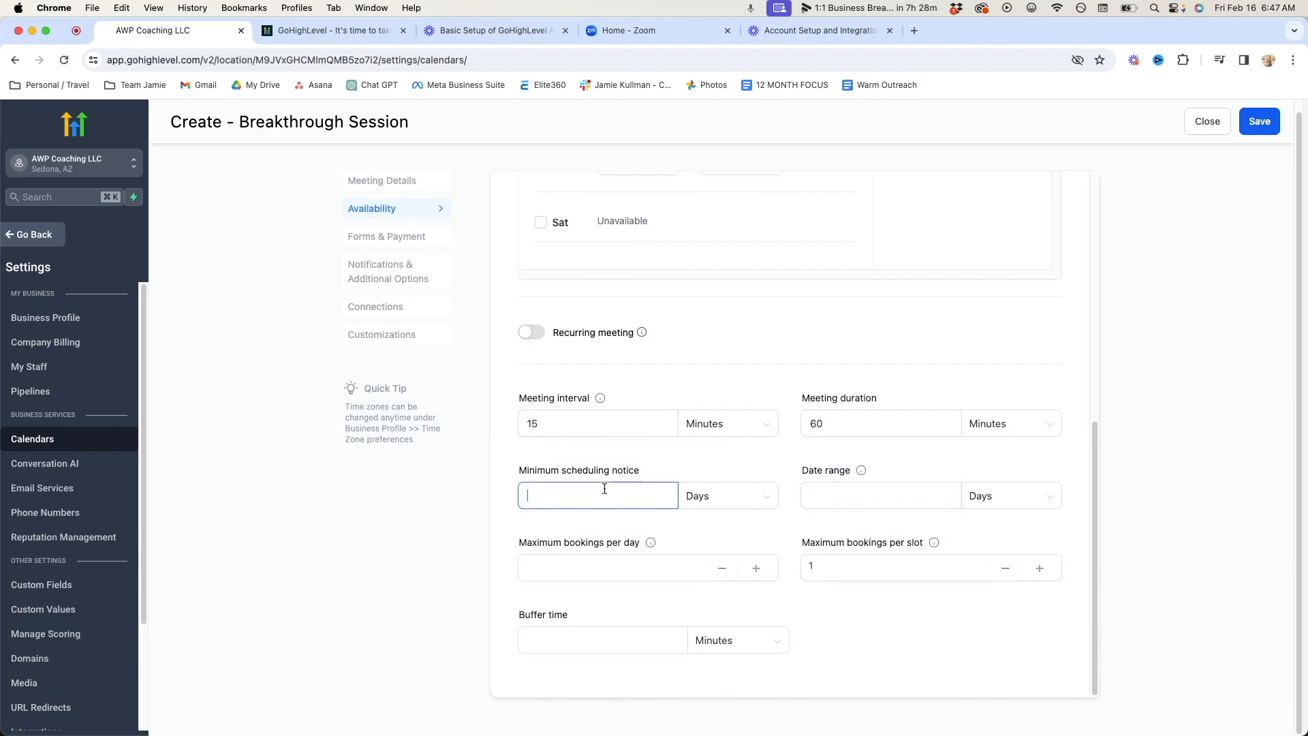
text(12)
click(726, 495)
click(712, 525)
click(887, 504)
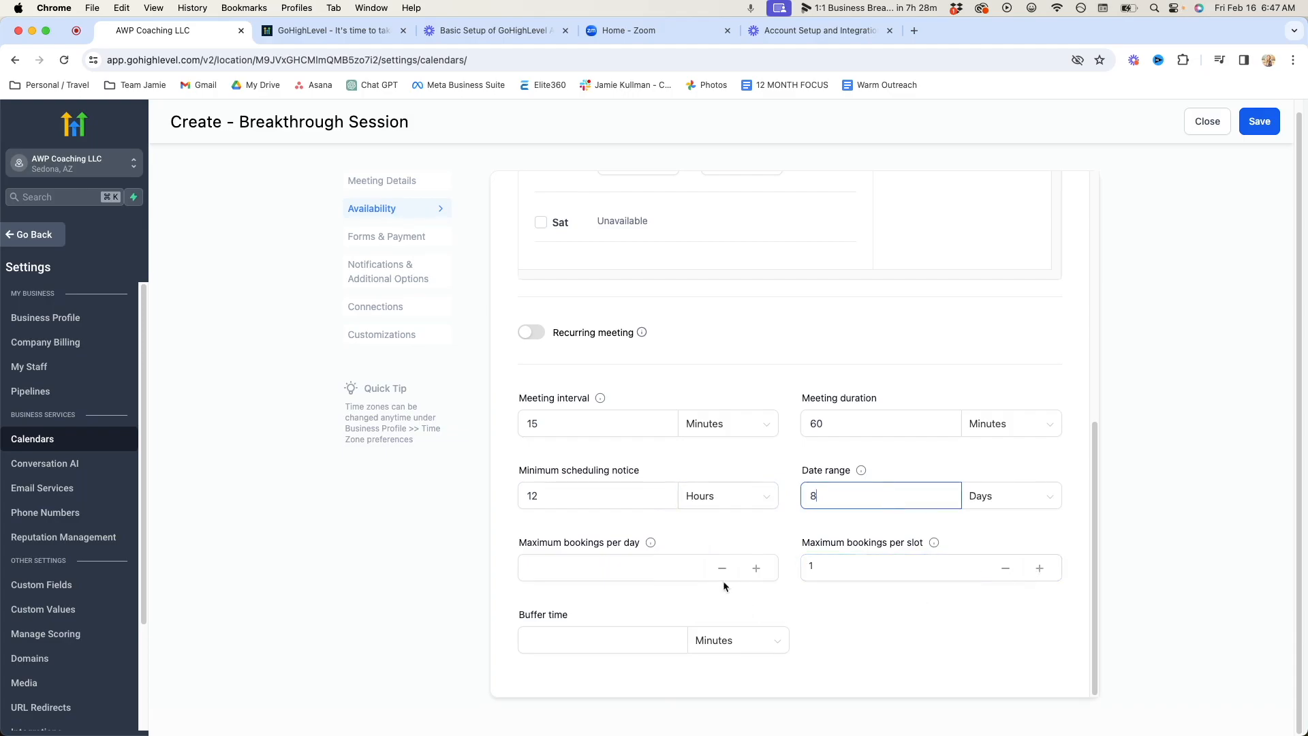
click(590, 646)
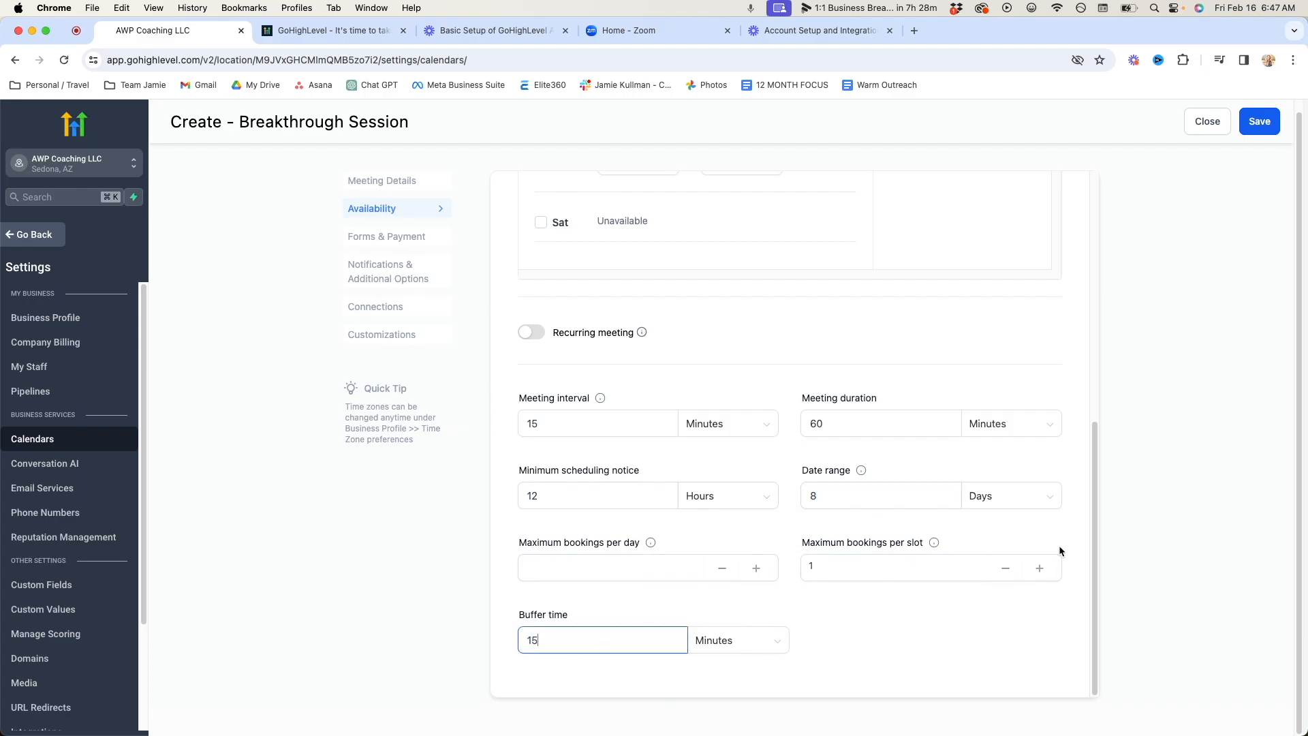
scroll(1041, 557, up, 10)
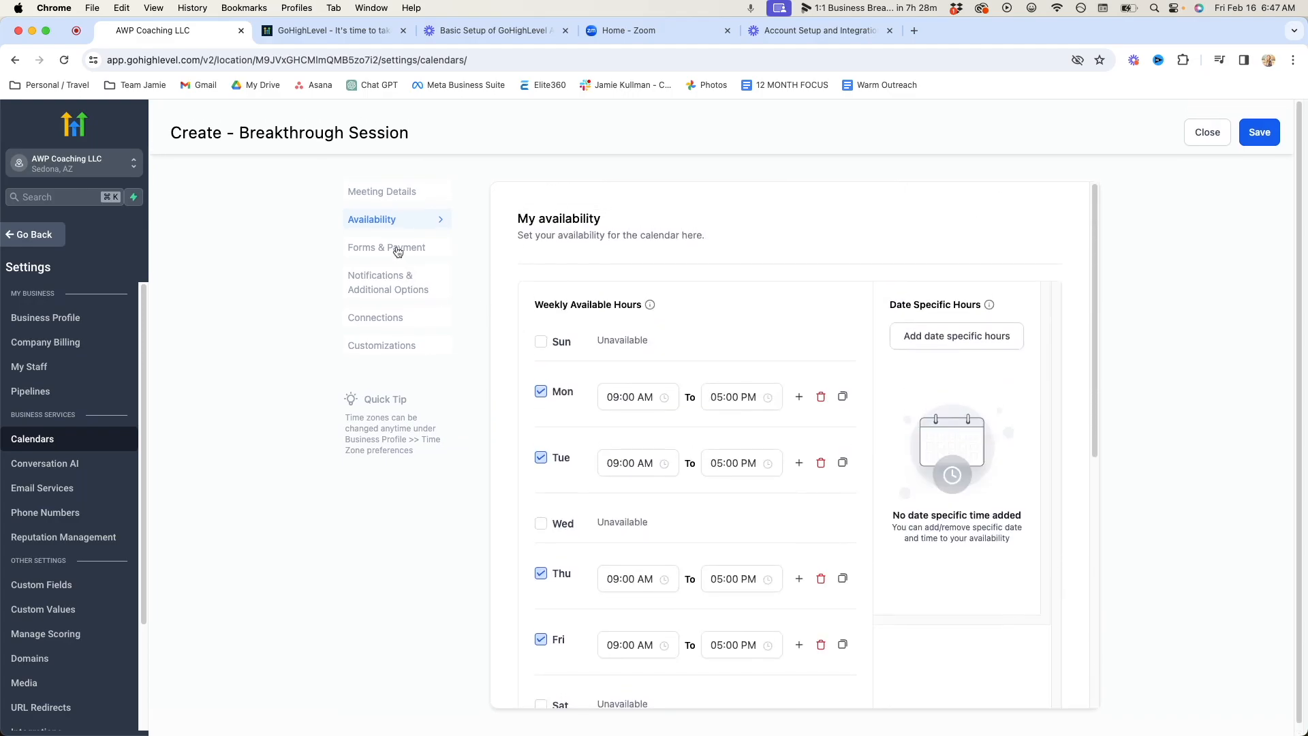
Review Forms & Payment, Meeting Details and Availability, then save the Breakthrough Session calendar.
click(398, 250)
scroll(767, 423, down, 1)
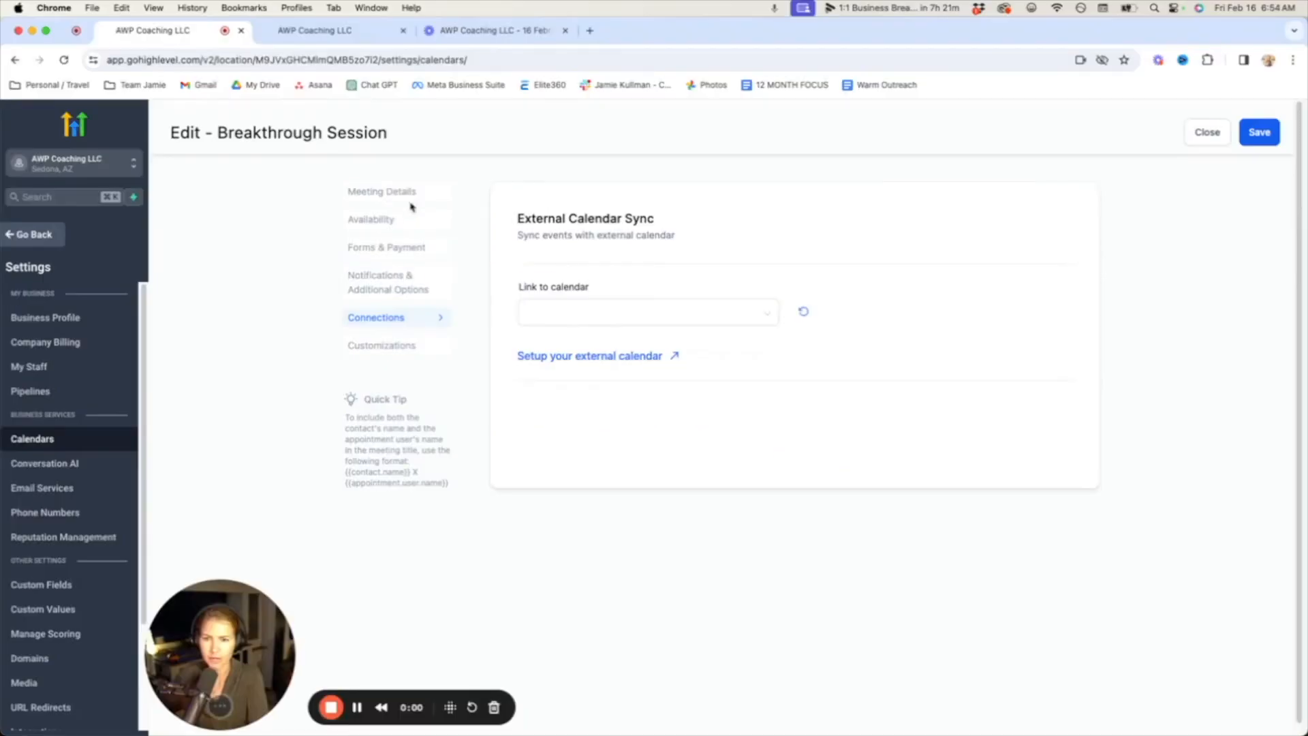
click(403, 195)
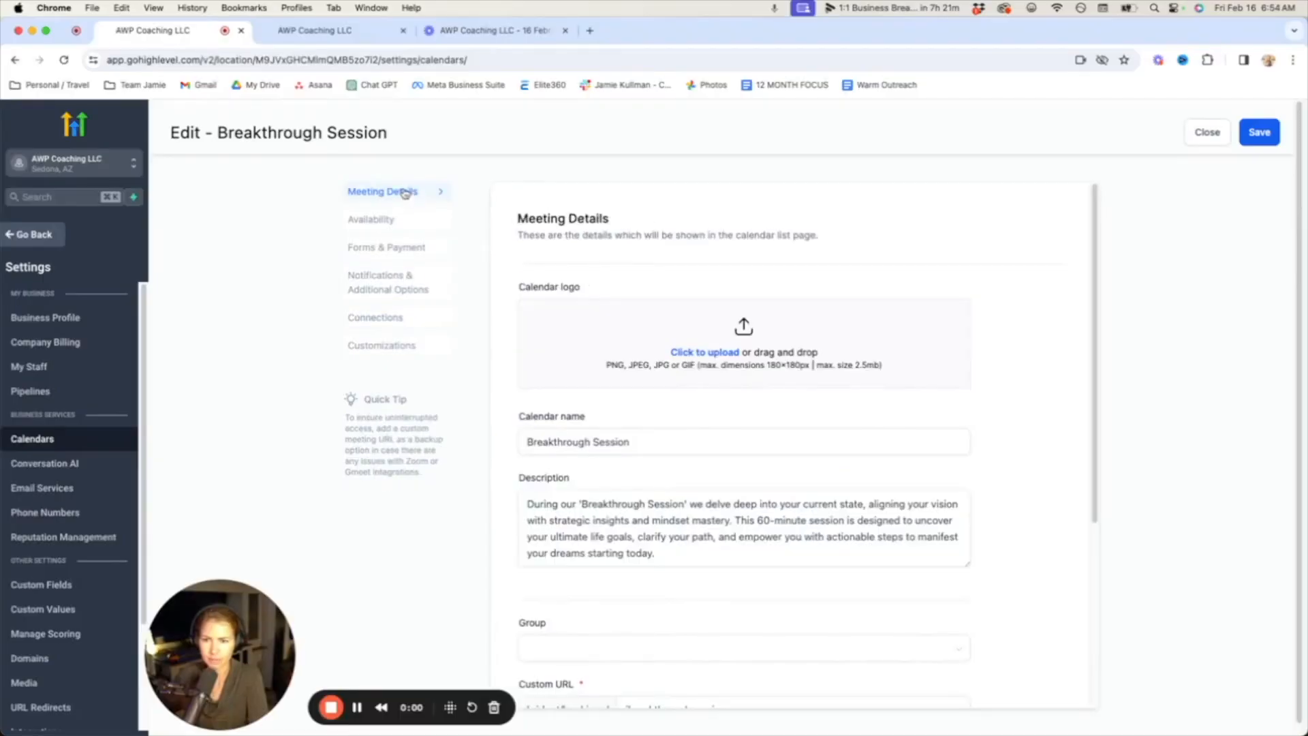
click(1257, 133)
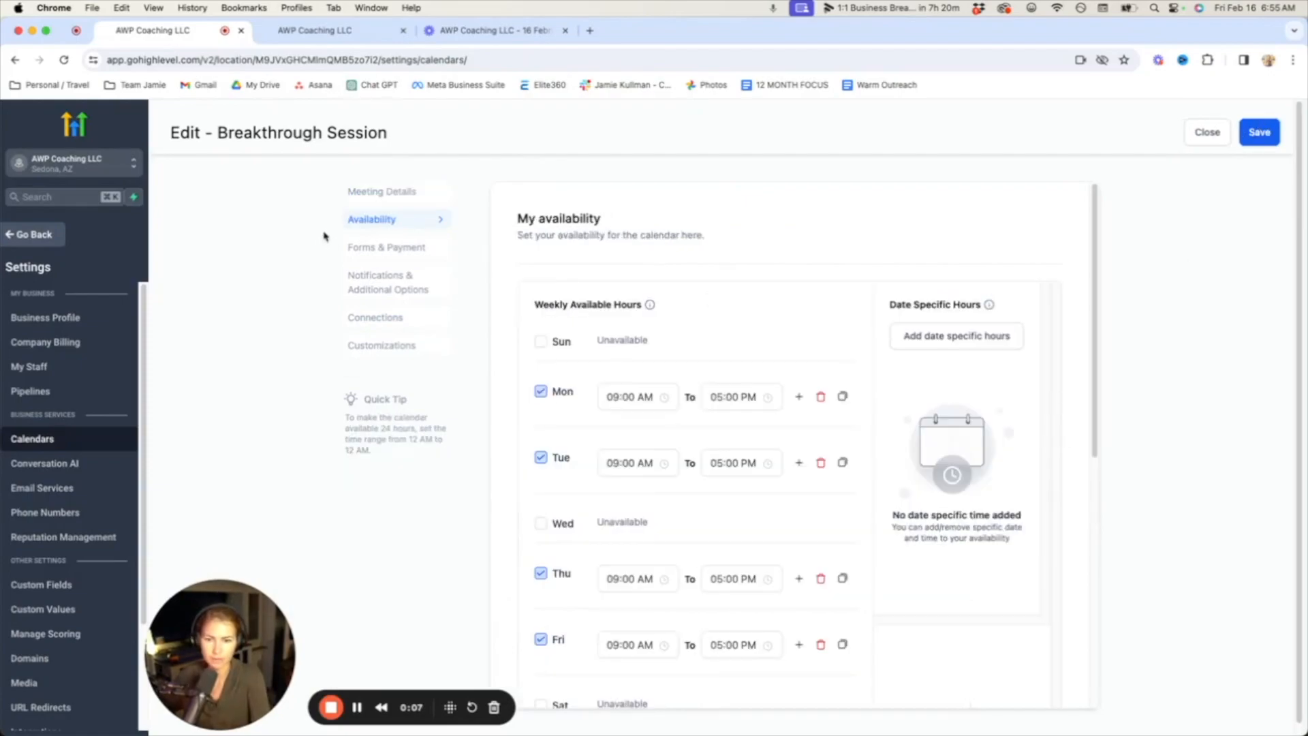
click(1205, 133)
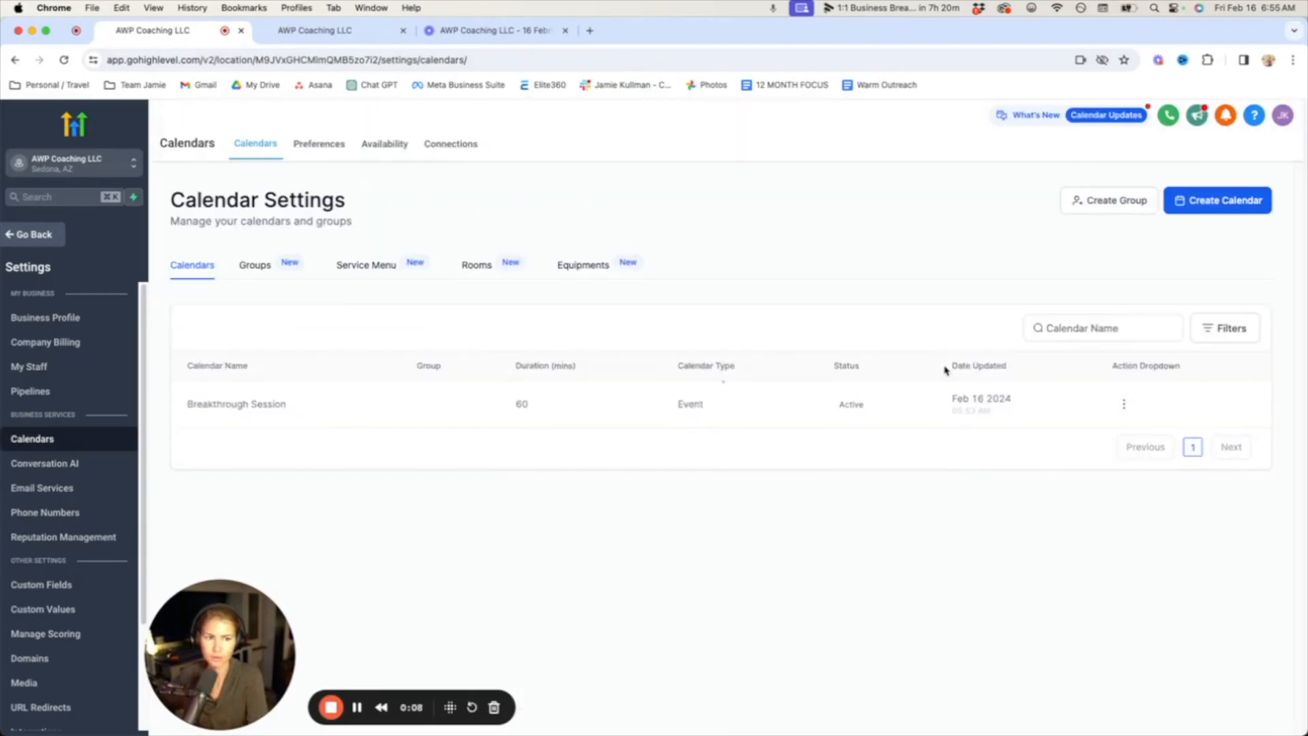
Start a new Class Booking calendar named Clarity Session and assign the team member.
click(1208, 205)
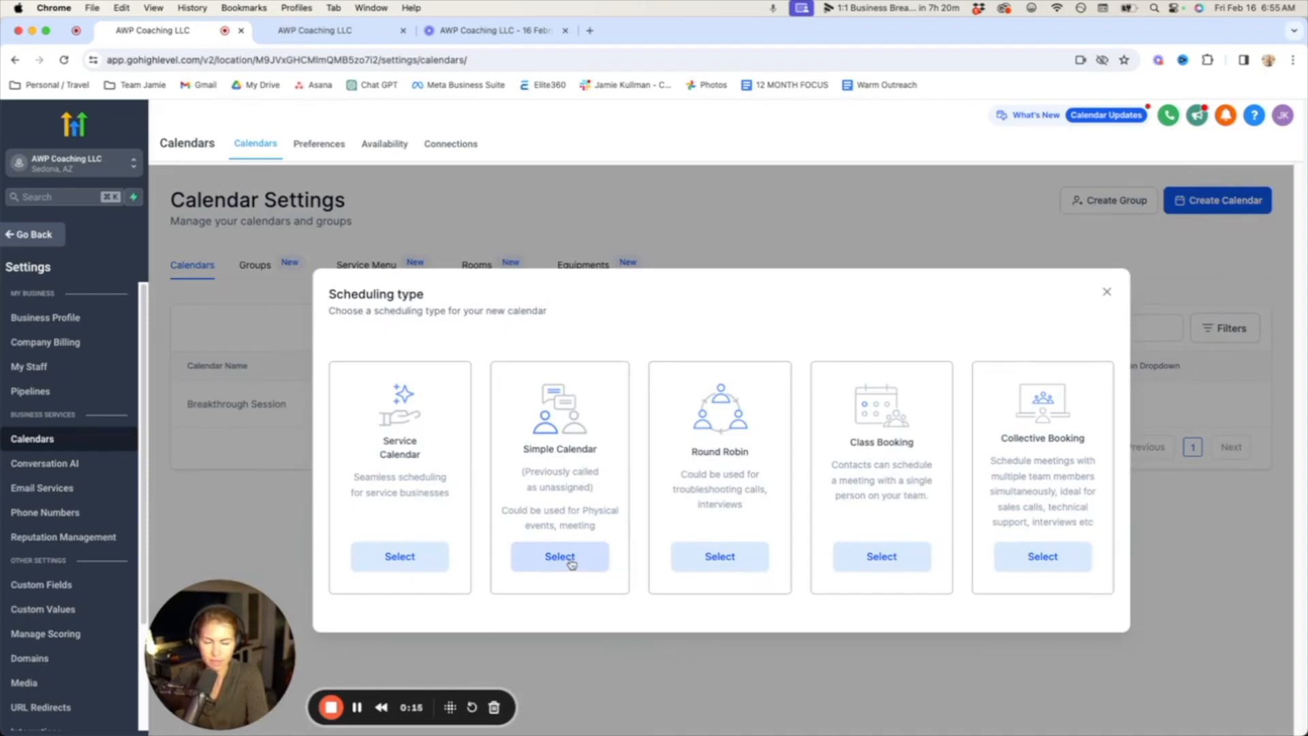
click(900, 560)
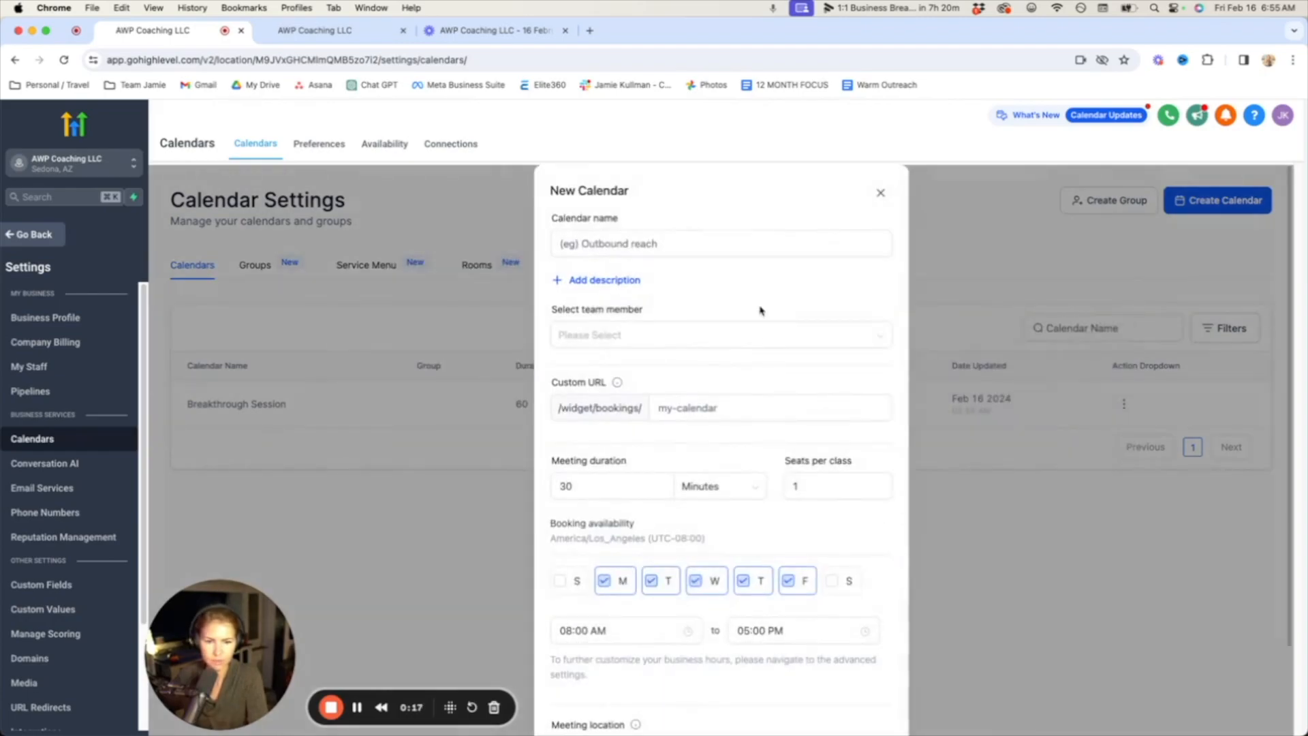
text(C)
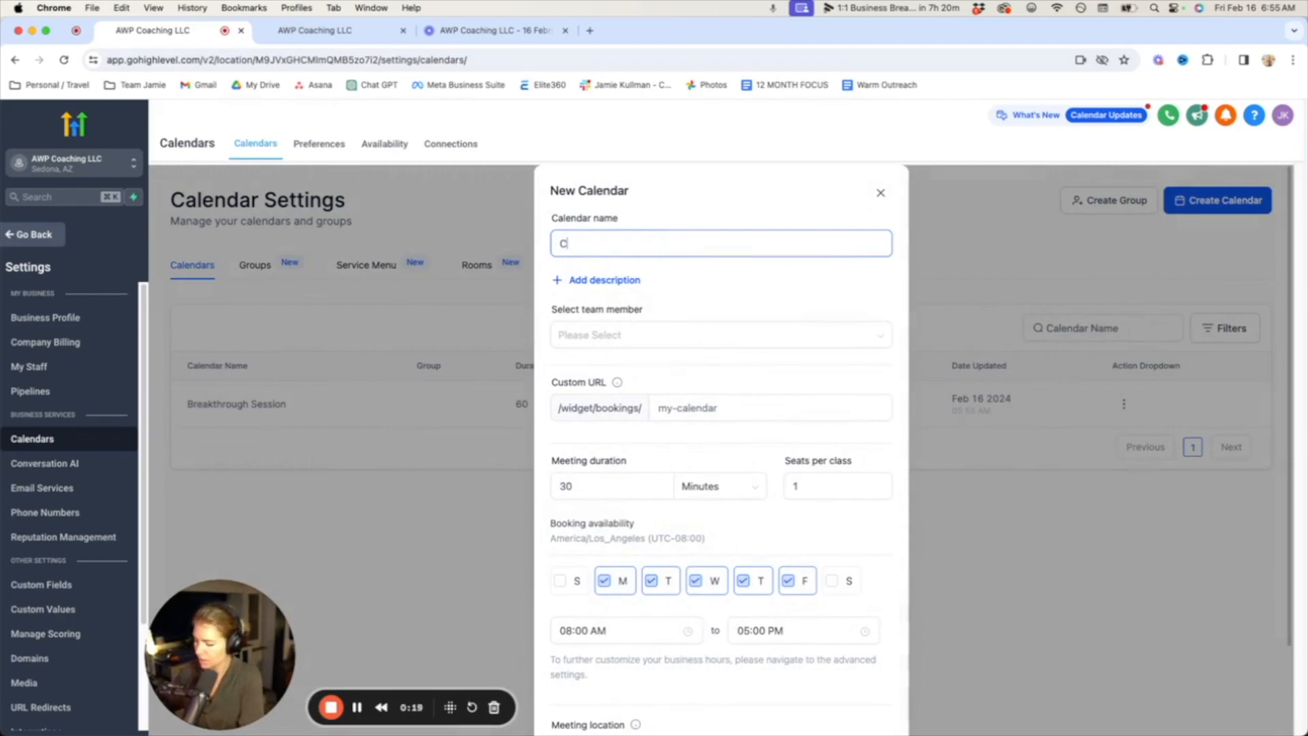
text(larity Session)
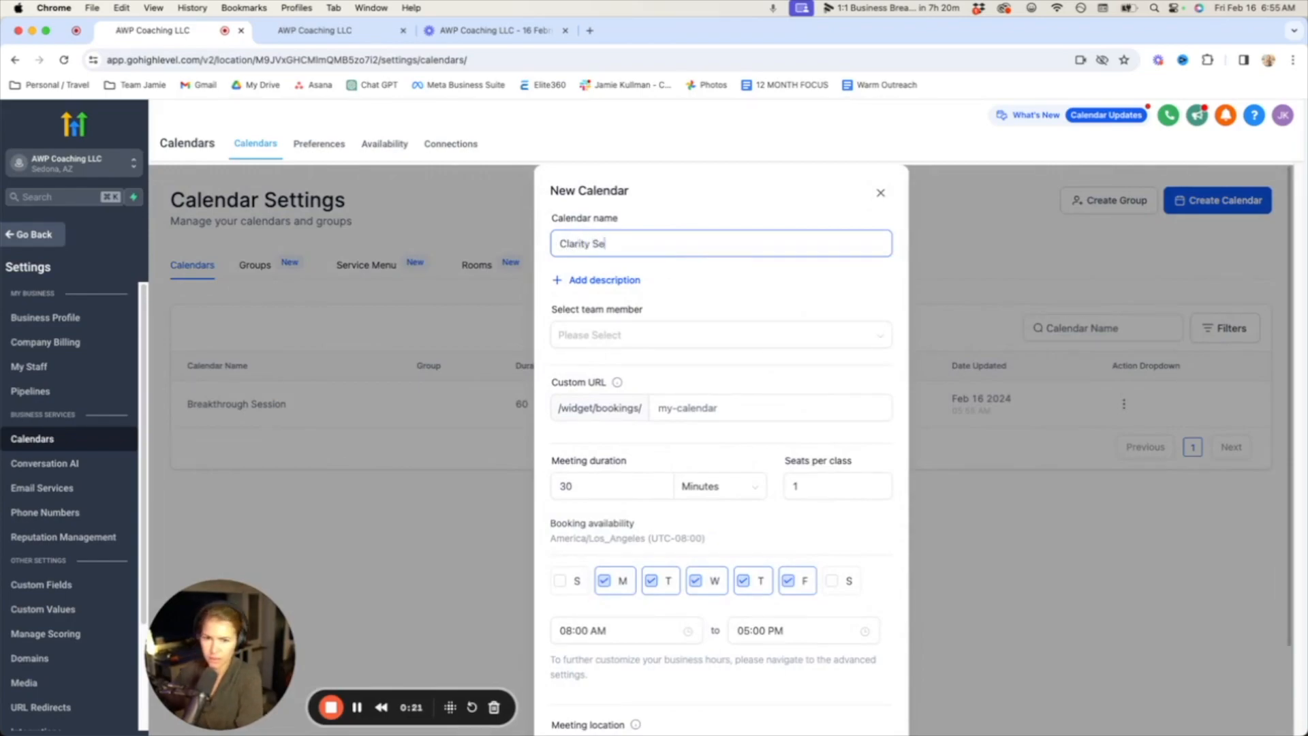
scroll(664, 315, down, 2)
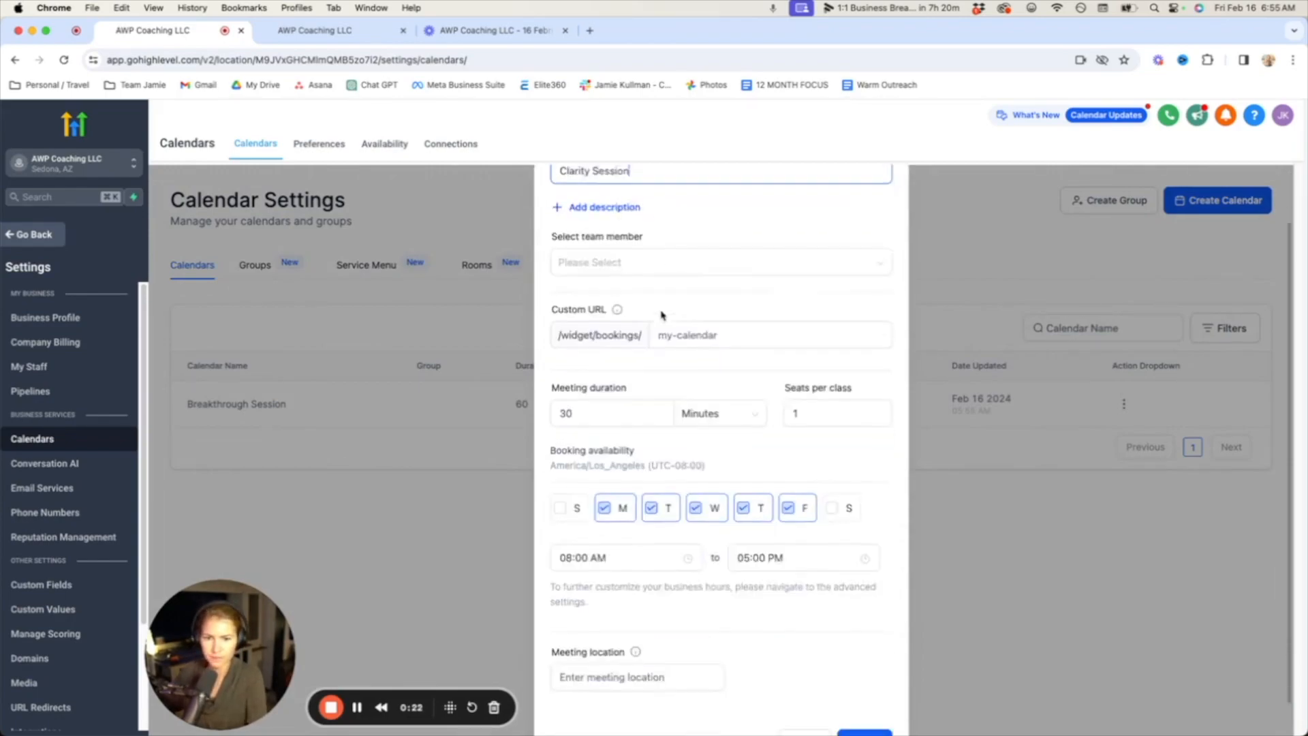
click(623, 248)
click(624, 275)
Give it the custom URL jclaritysession and a 15-minute duration.
click(706, 319)
text(claritysession)
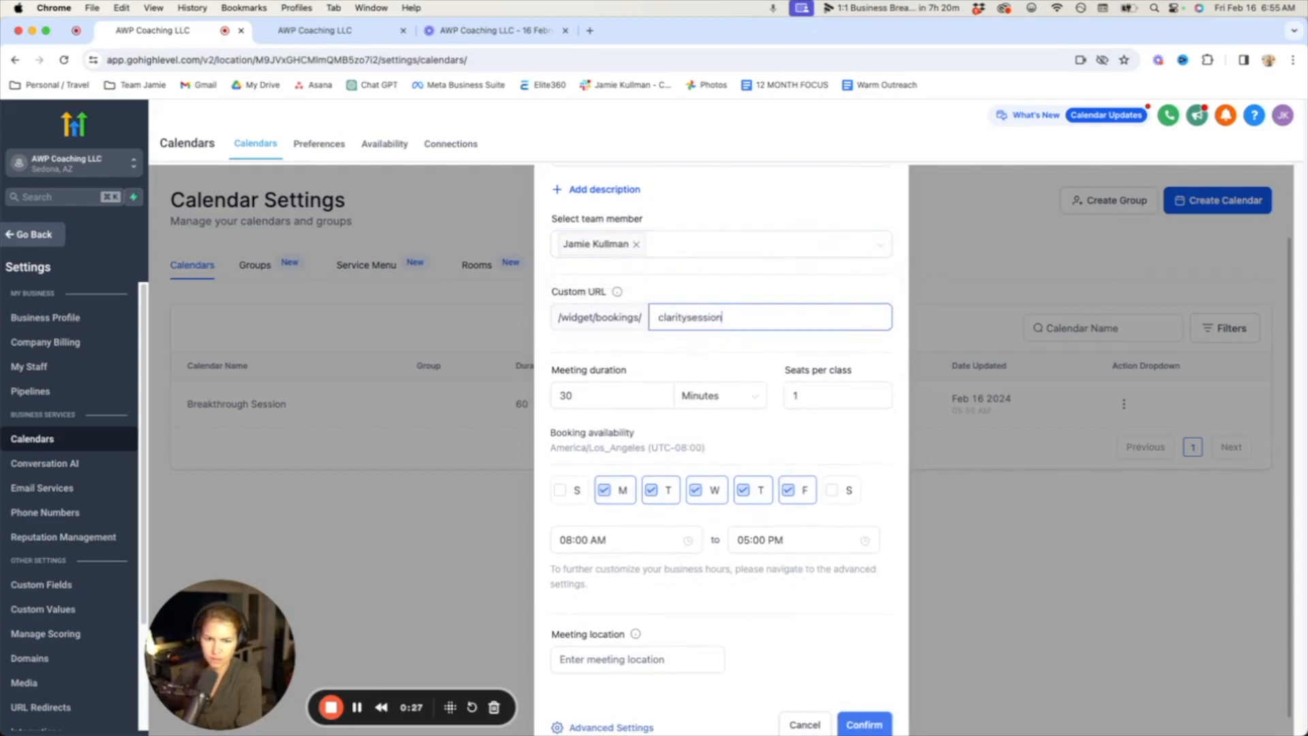
key(BackSpace)
text(n)
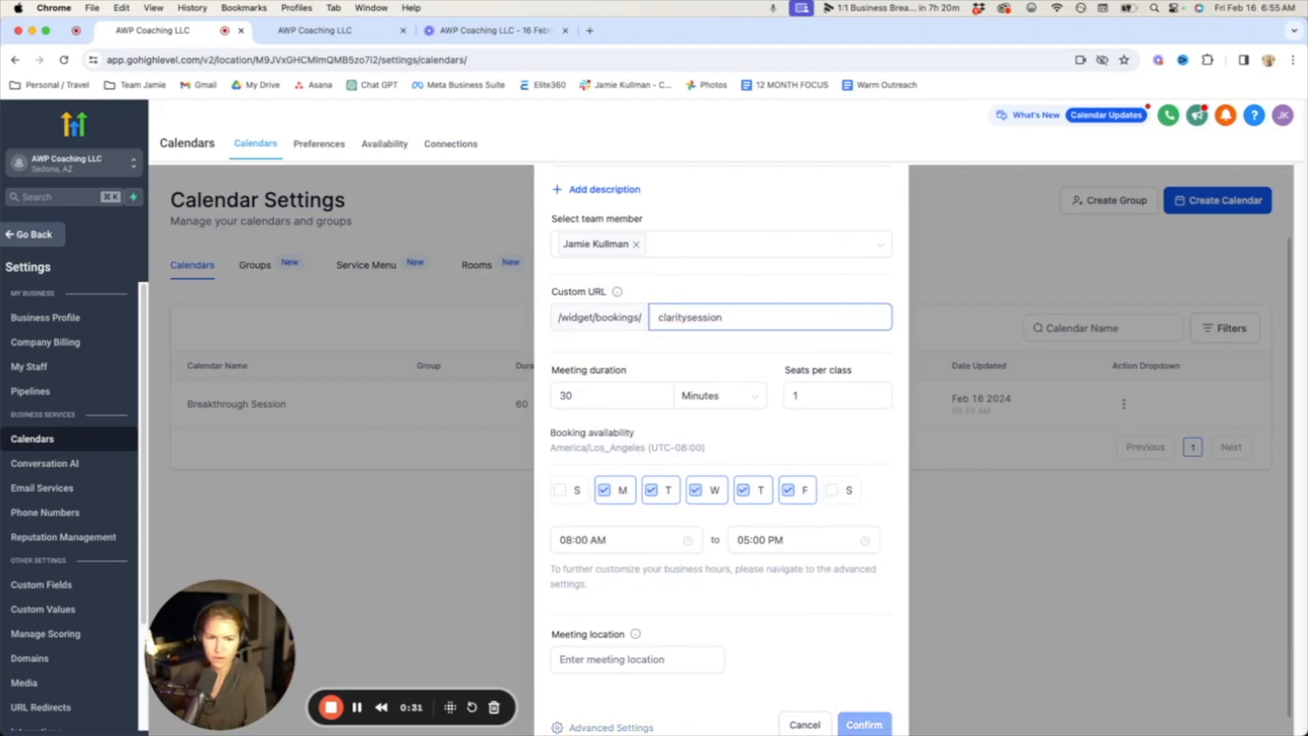
click(657, 317)
text(j)
key(Tab)
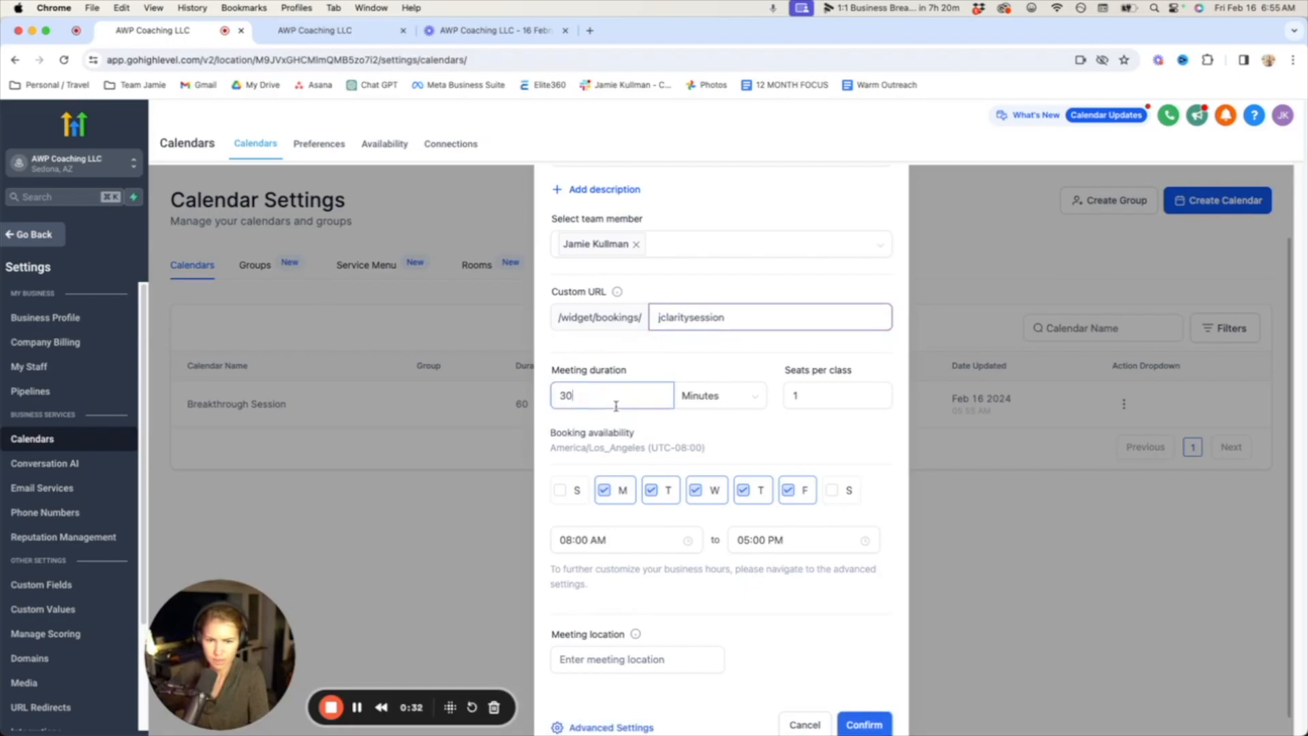
text(15)
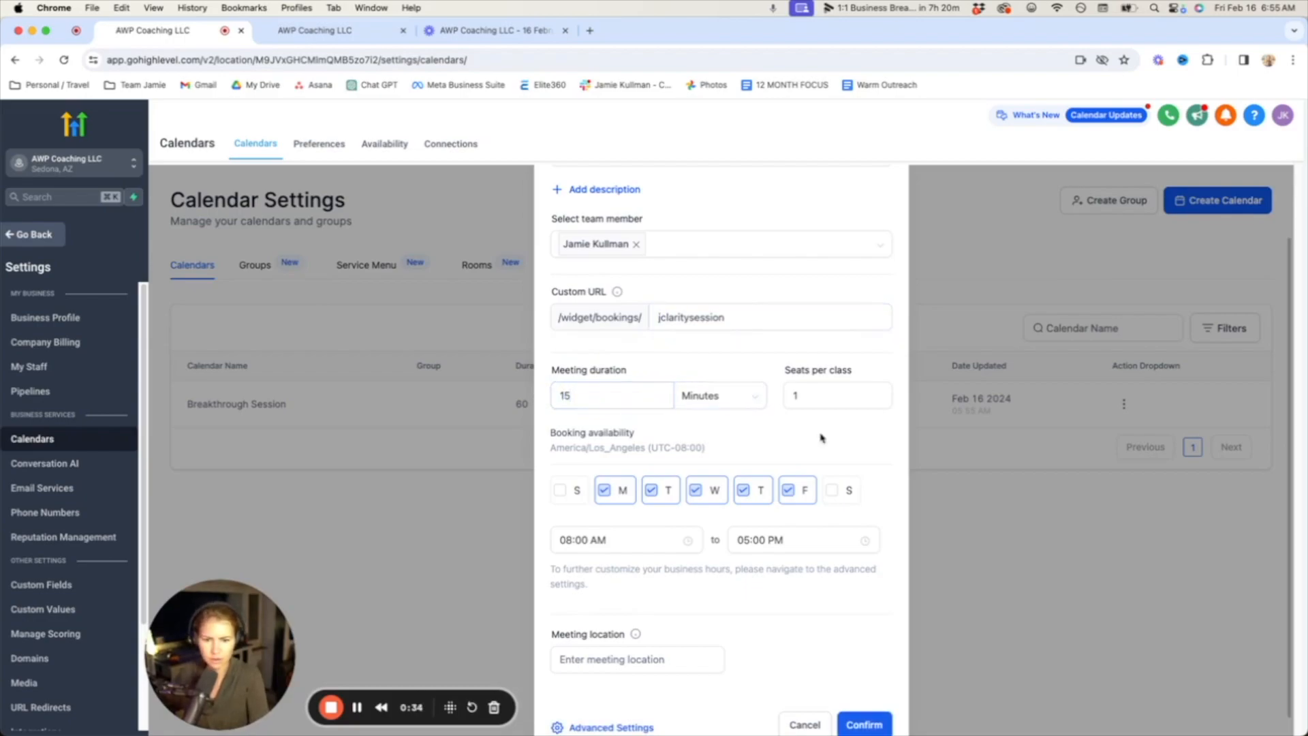
scroll(716, 429, down, 1)
Make Wednesday unavailable and set the start time to 09:00 AM.
click(695, 468)
click(576, 519)
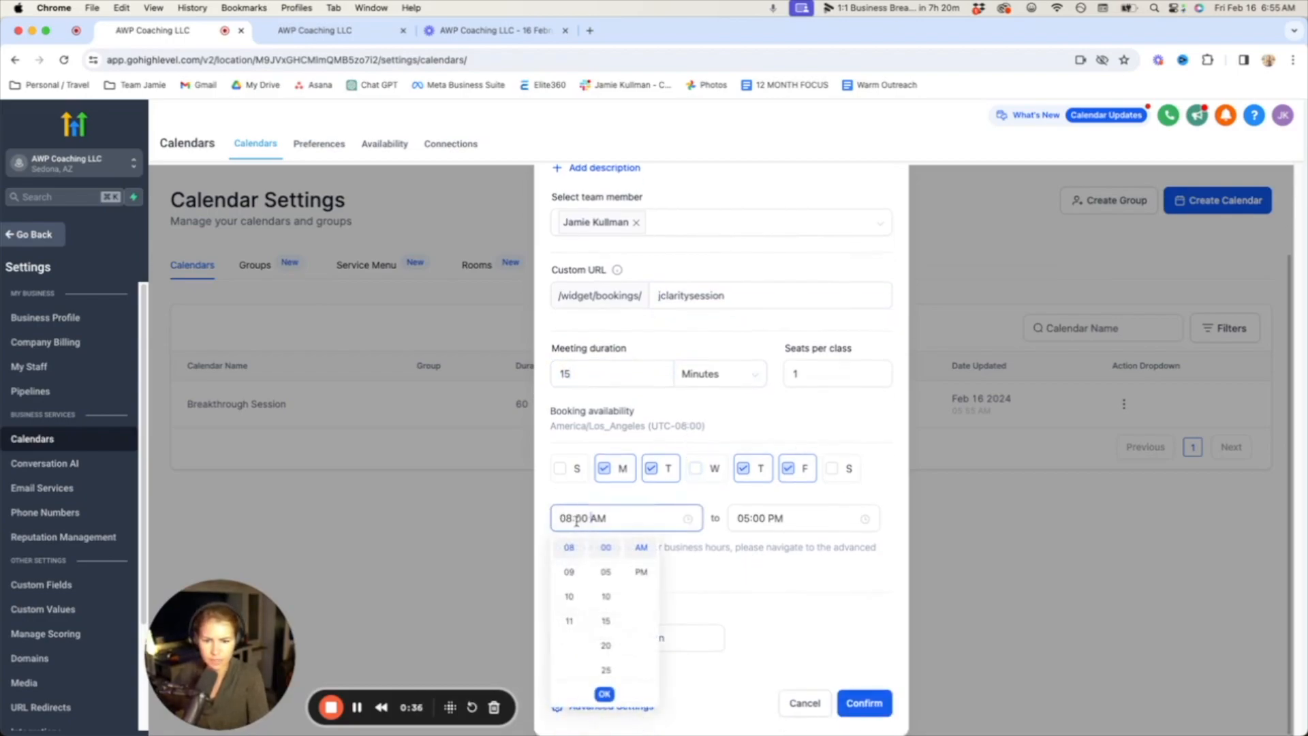
click(583, 574)
click(812, 590)
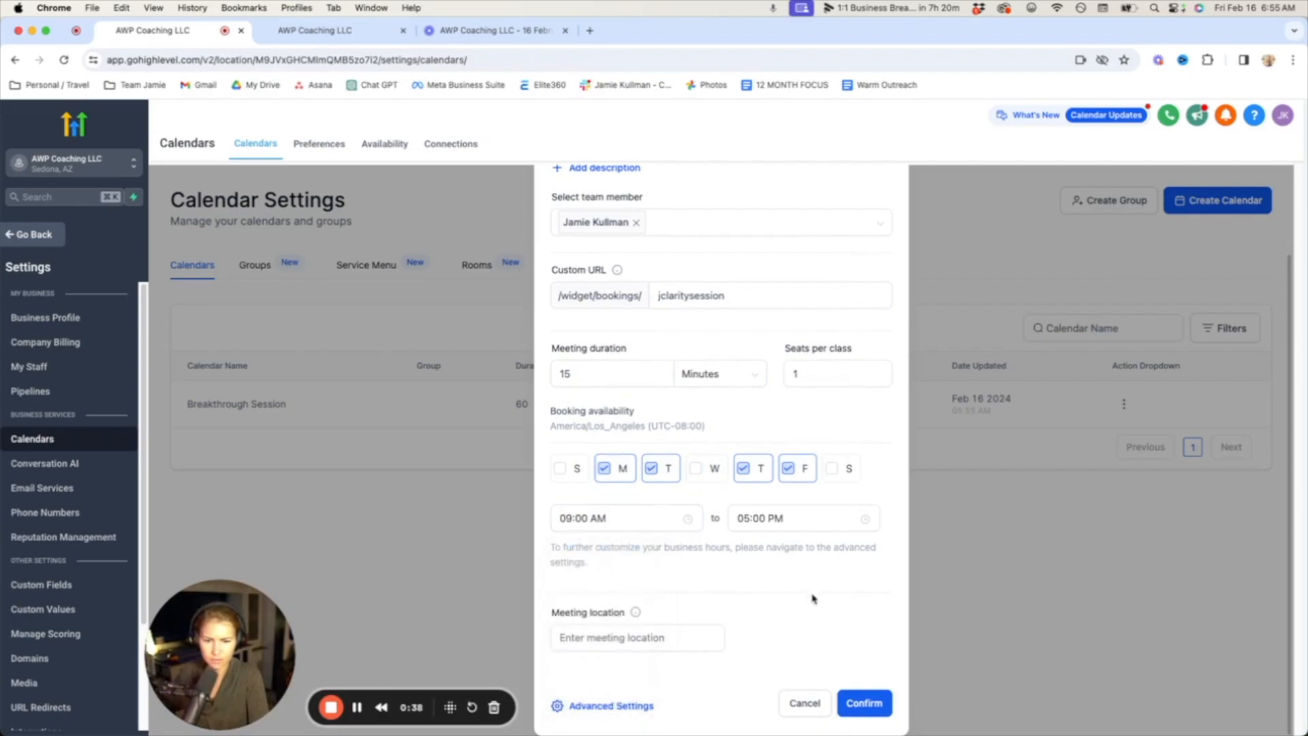
click(864, 709)
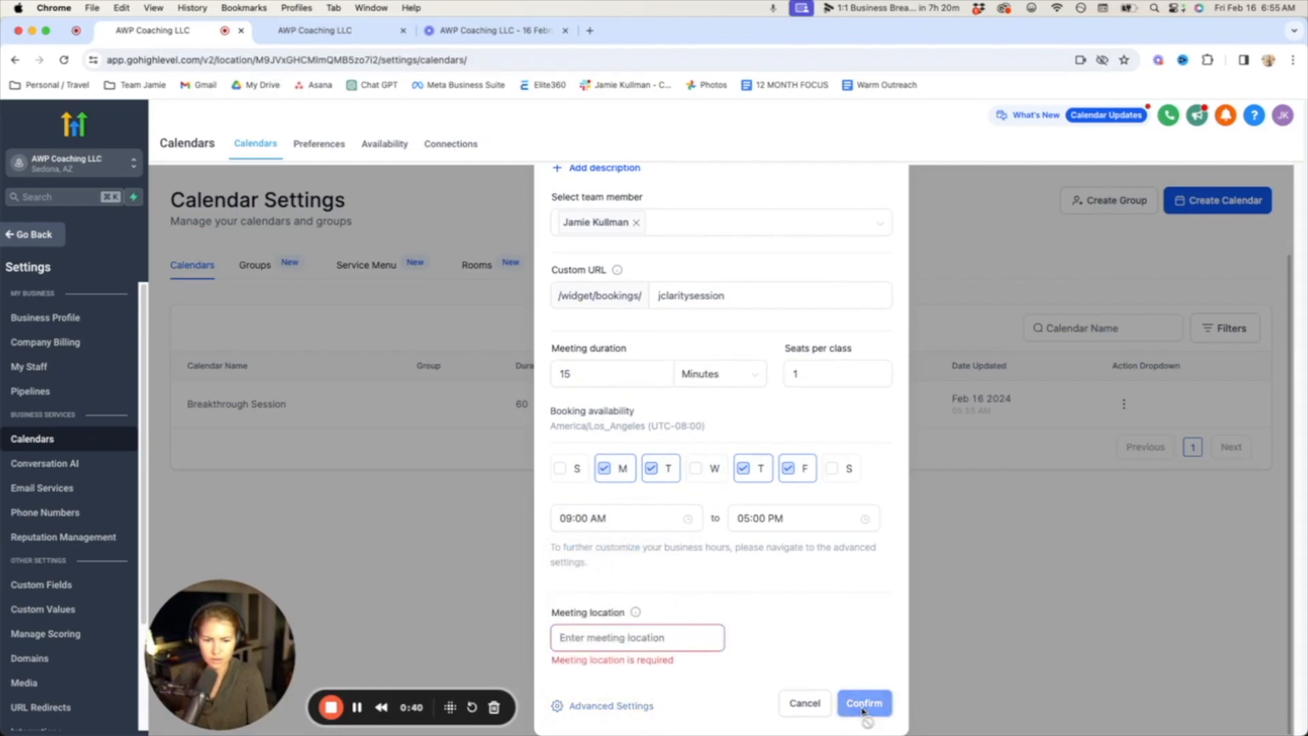
Enter zoom as the meeting location and create the Clarity Session calendar.
click(615, 637)
text(zoom)
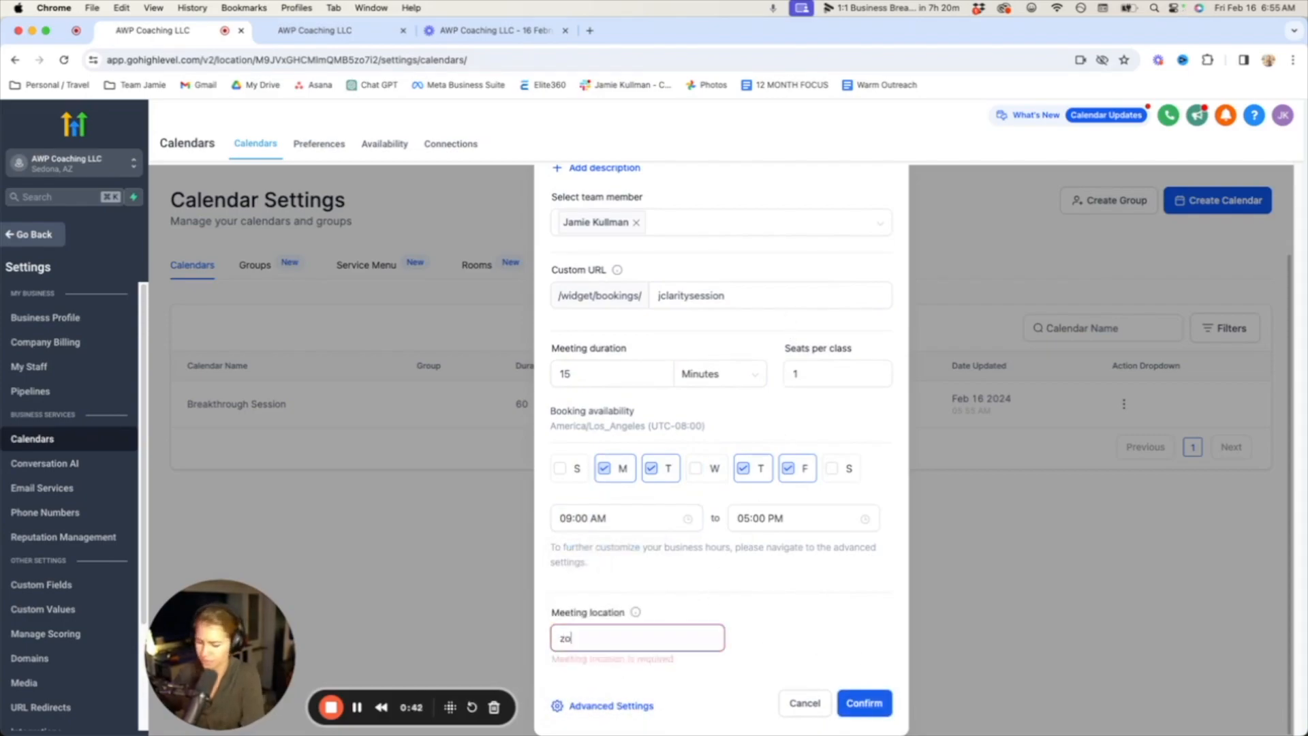
mouse_move(636, 613)
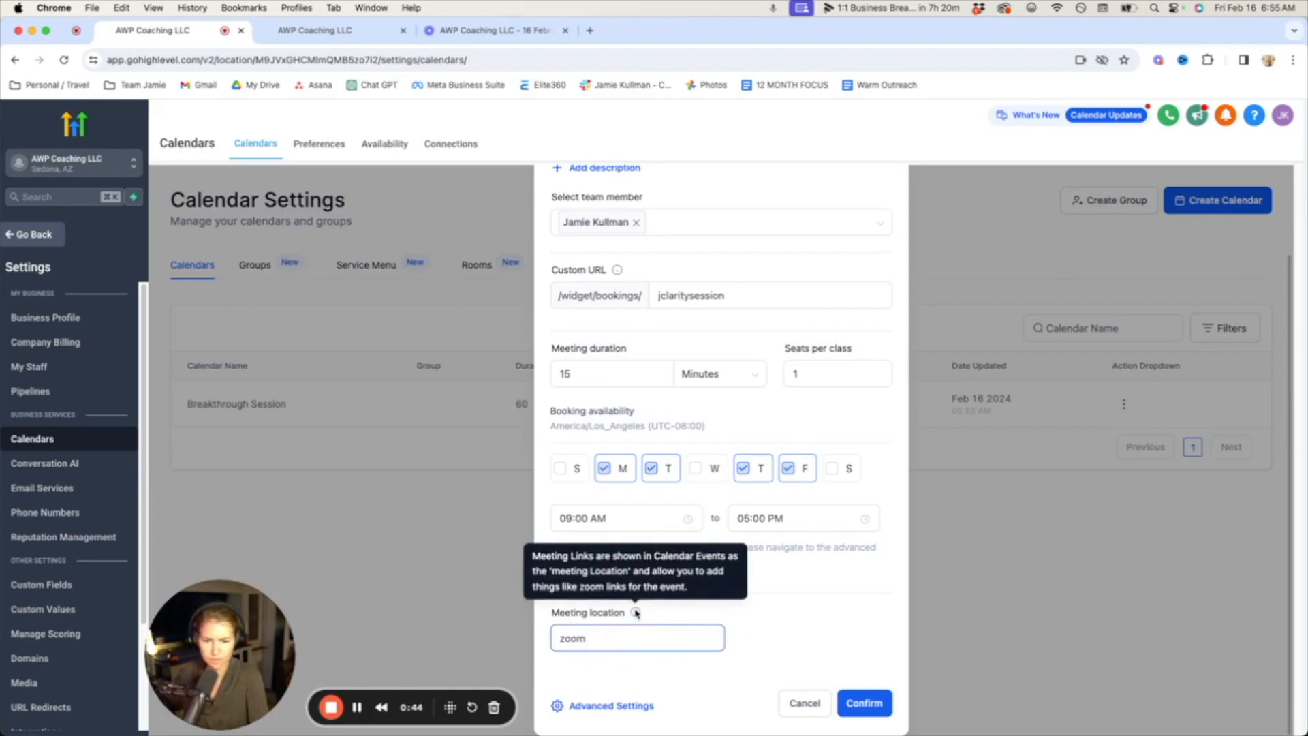
click(828, 685)
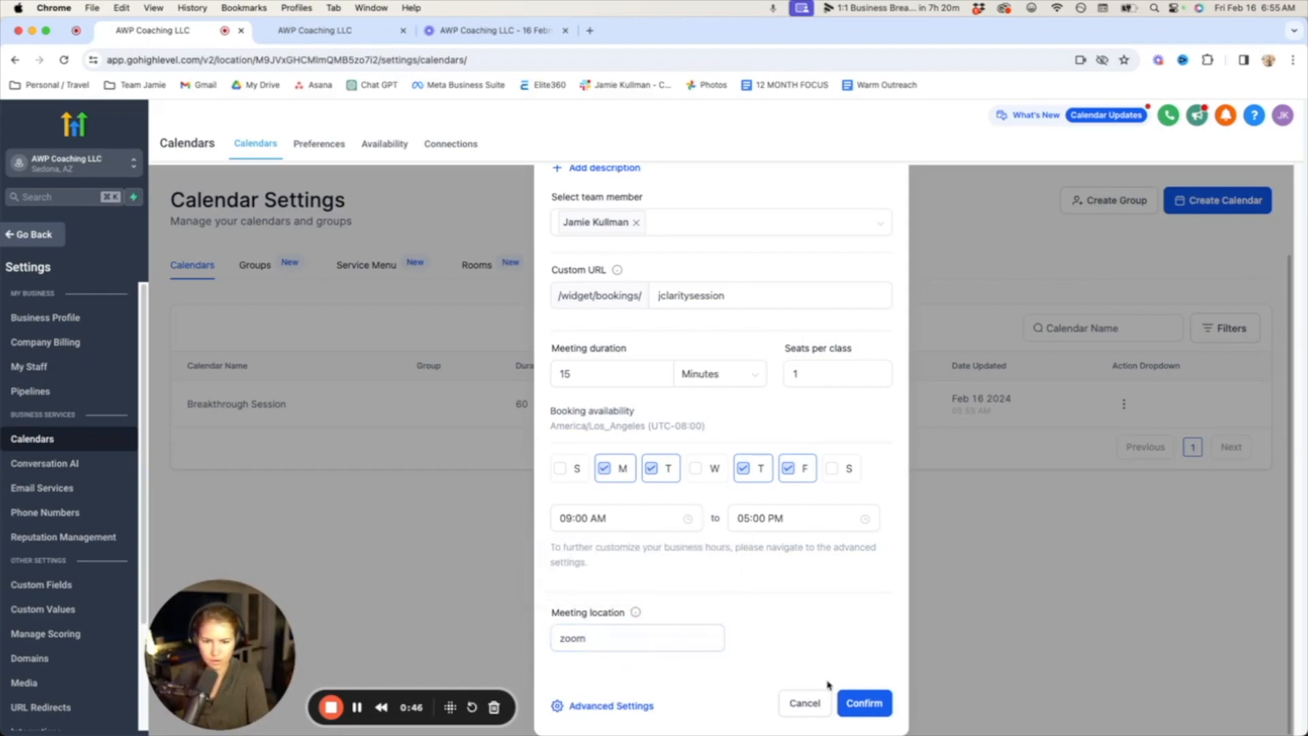
click(866, 706)
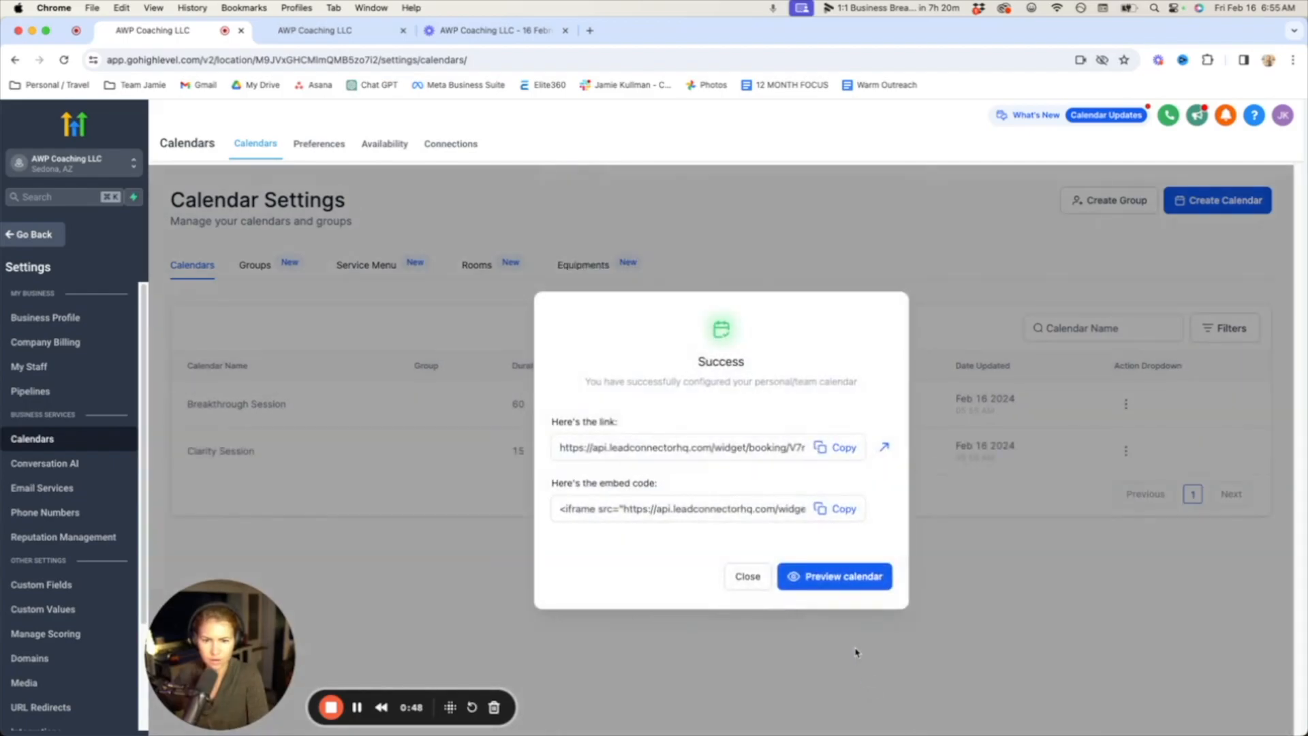
Open the Clarity Session calendar for editing and check its calendar group options.
click(744, 575)
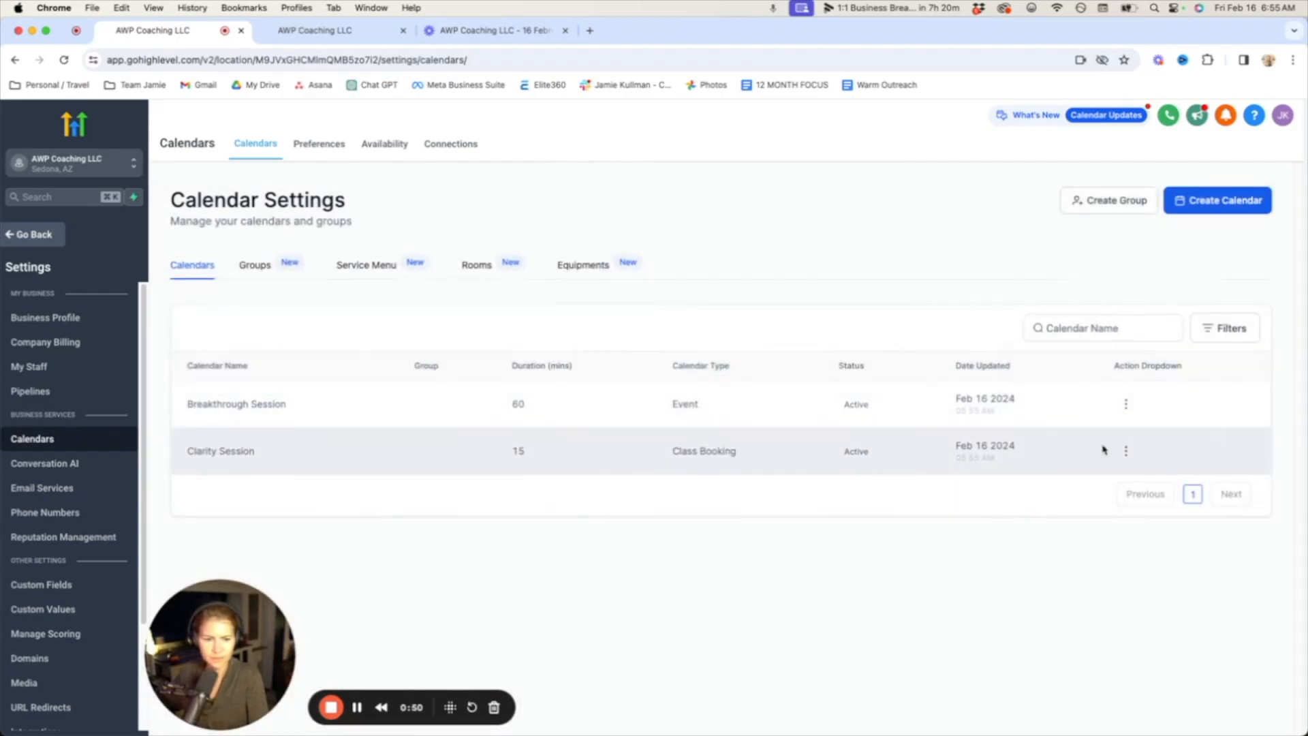
click(1127, 452)
click(1111, 482)
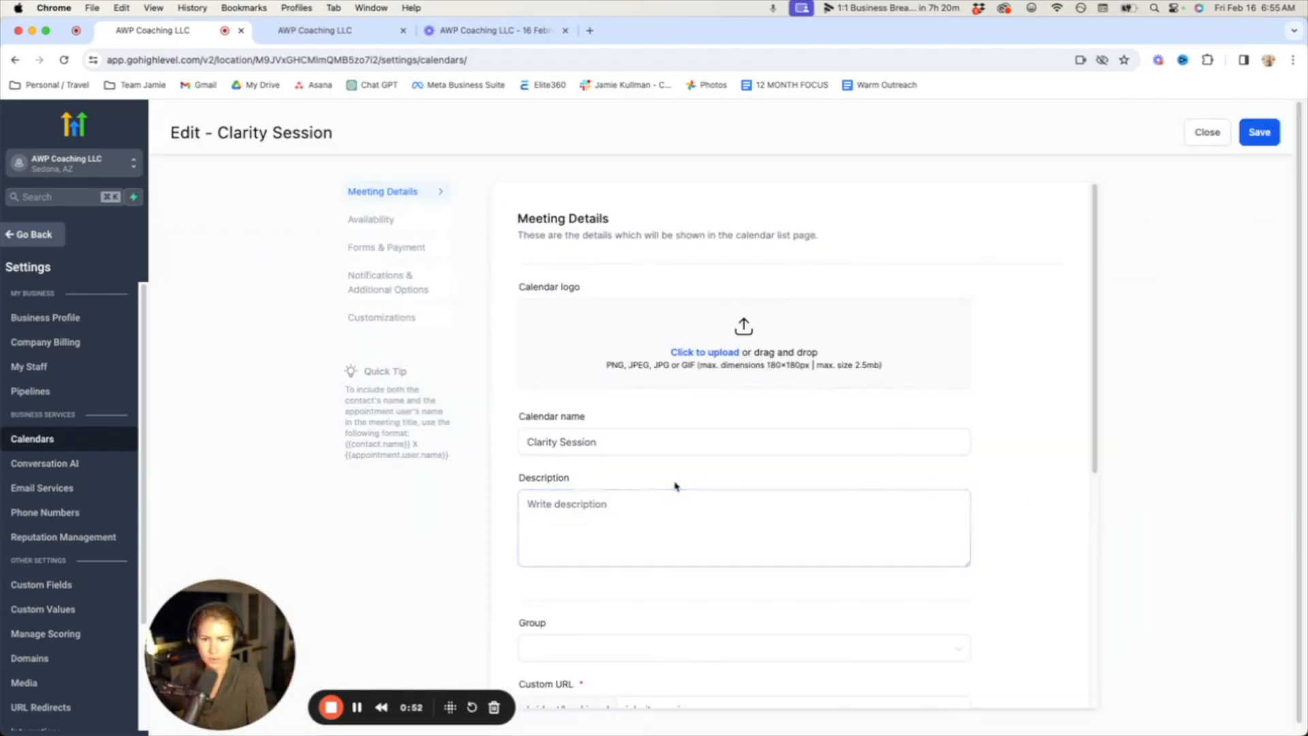
scroll(678, 485, down, 3)
scroll(675, 483, down, 1)
click(608, 429)
click(707, 383)
scroll(724, 463, down, 1)
click(675, 421)
Extend the invite title to {{contact.name}}'s Clarity Session with the host's name.
click(642, 488)
scroll(643, 488, down, 1)
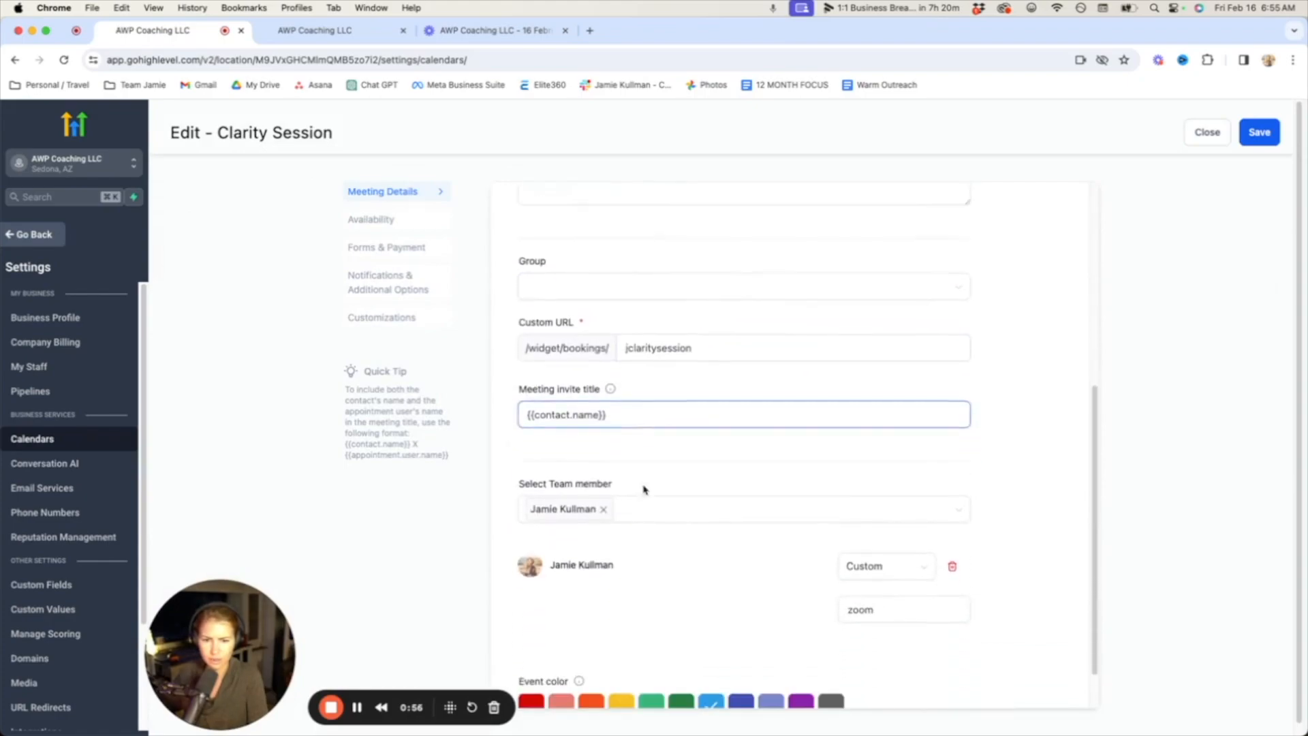
text('s Clarity)
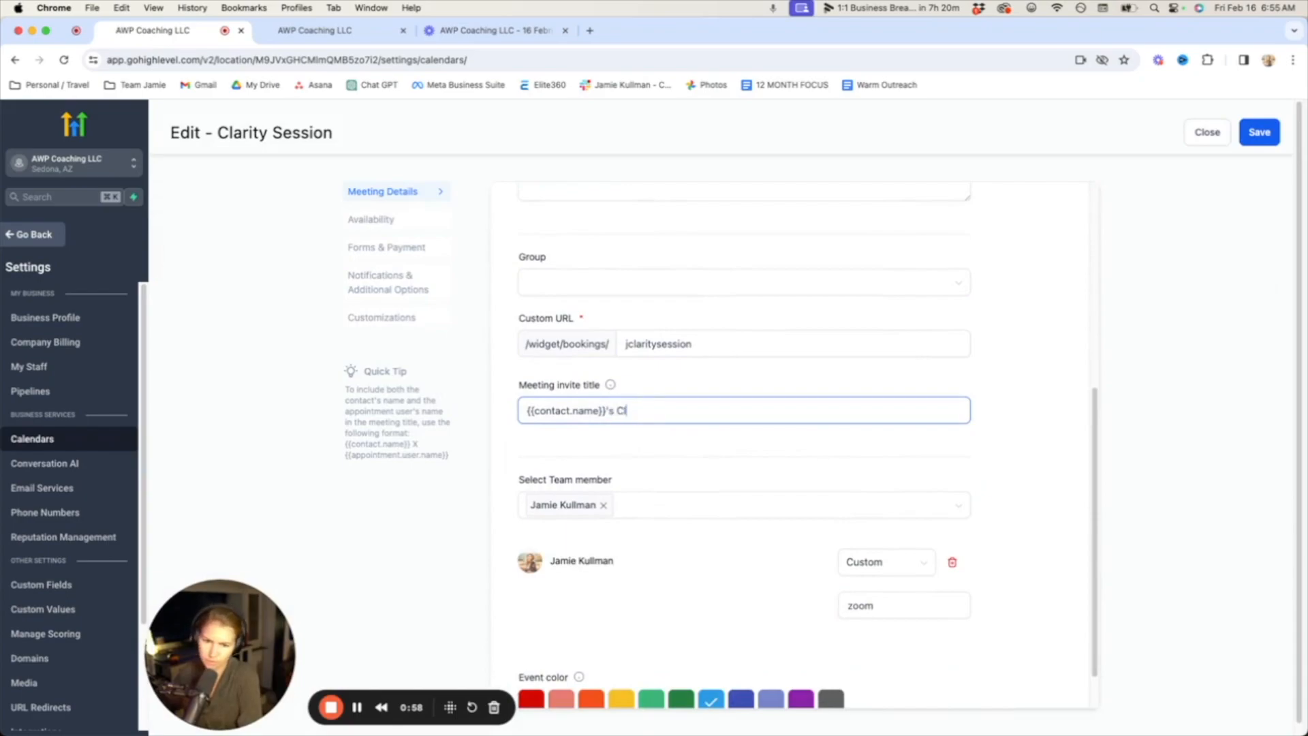
text(amie Kullman)
Keep the meeting location as Custom and set the event colour to yellow.
scroll(694, 428, down, 1)
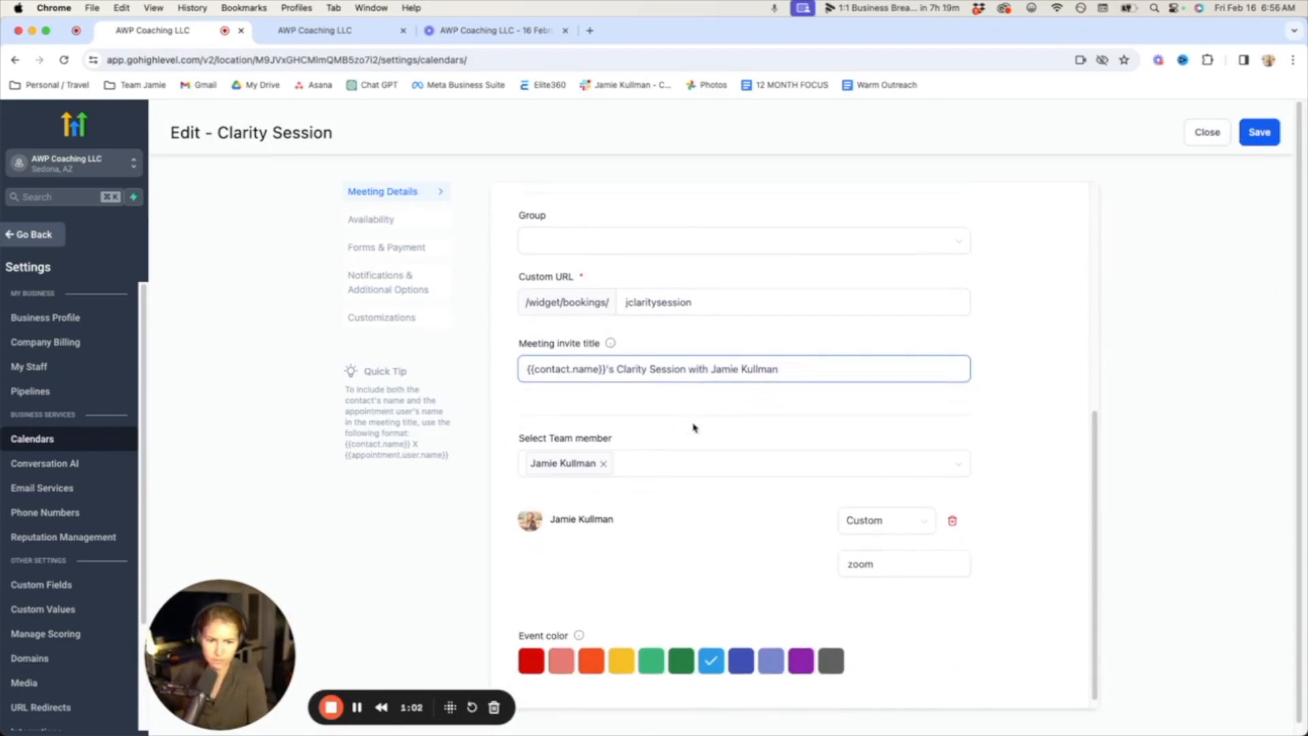
click(894, 510)
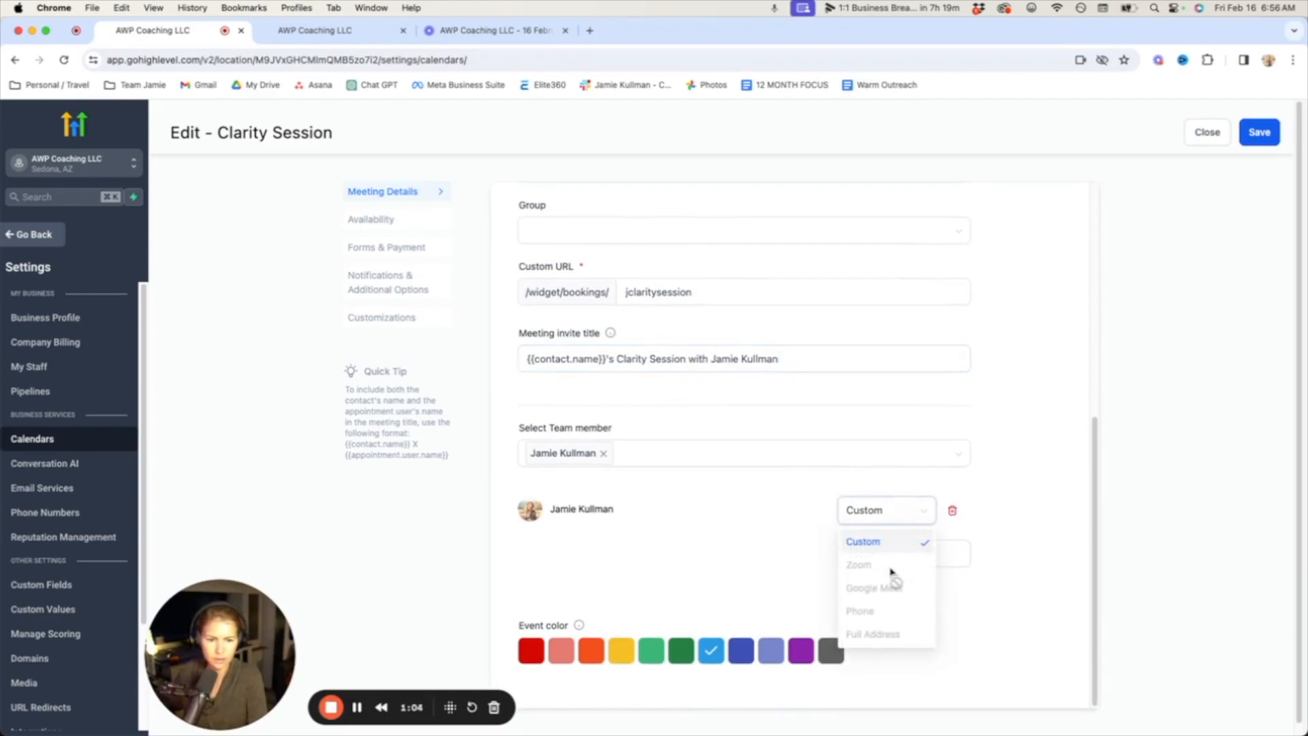
click(775, 564)
scroll(784, 567, down, 1)
click(886, 554)
click(920, 508)
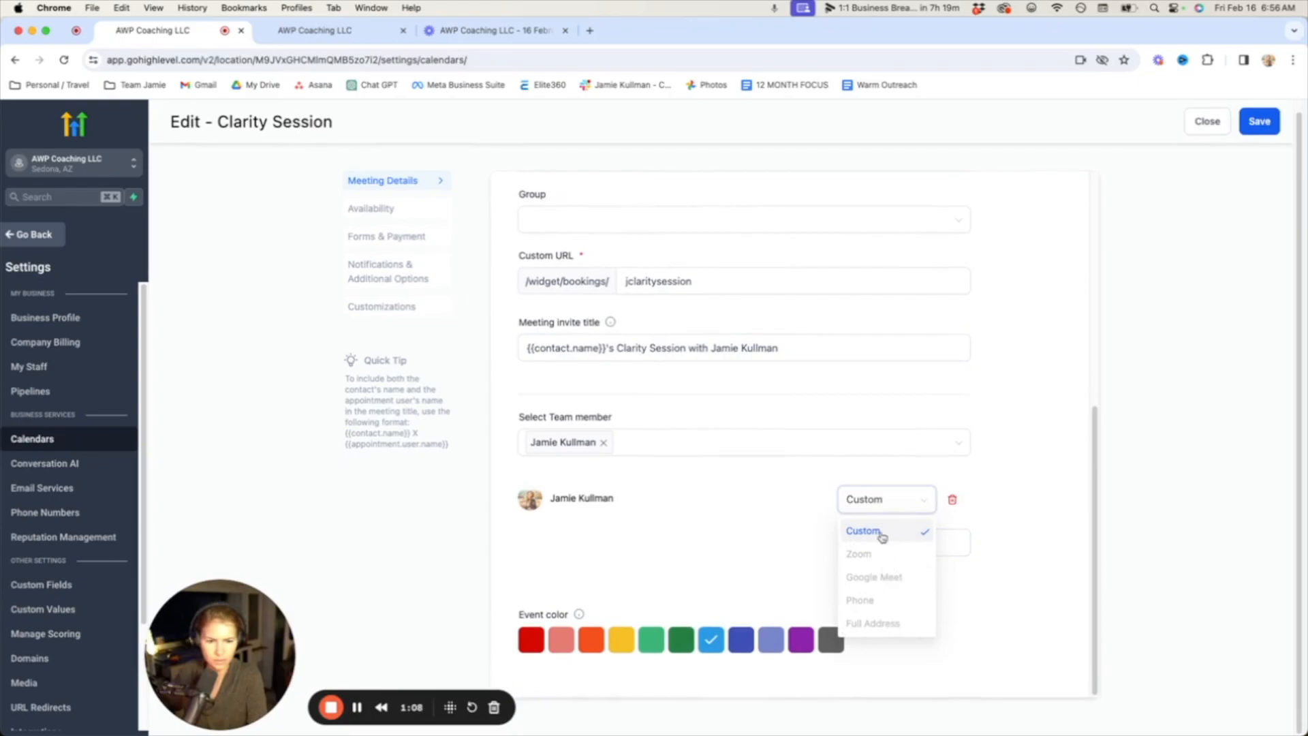
click(565, 498)
click(621, 642)
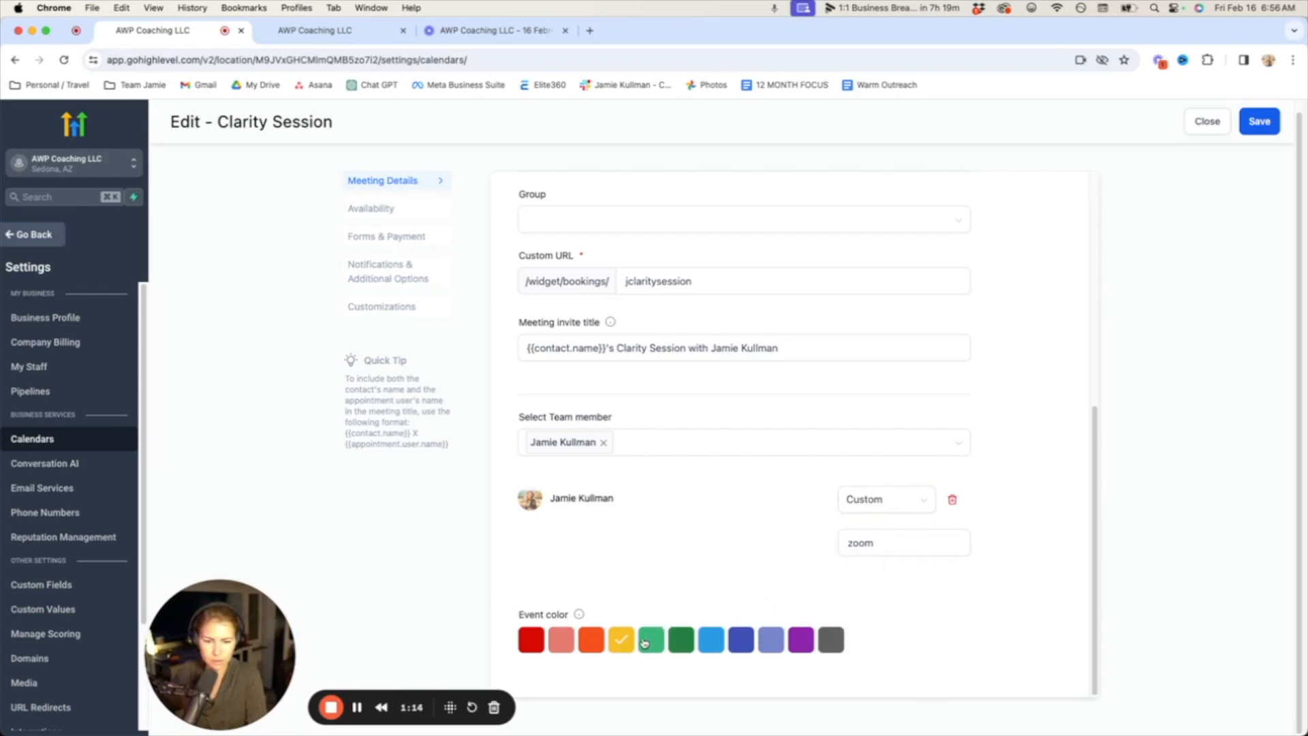
scroll(914, 624, up, 6)
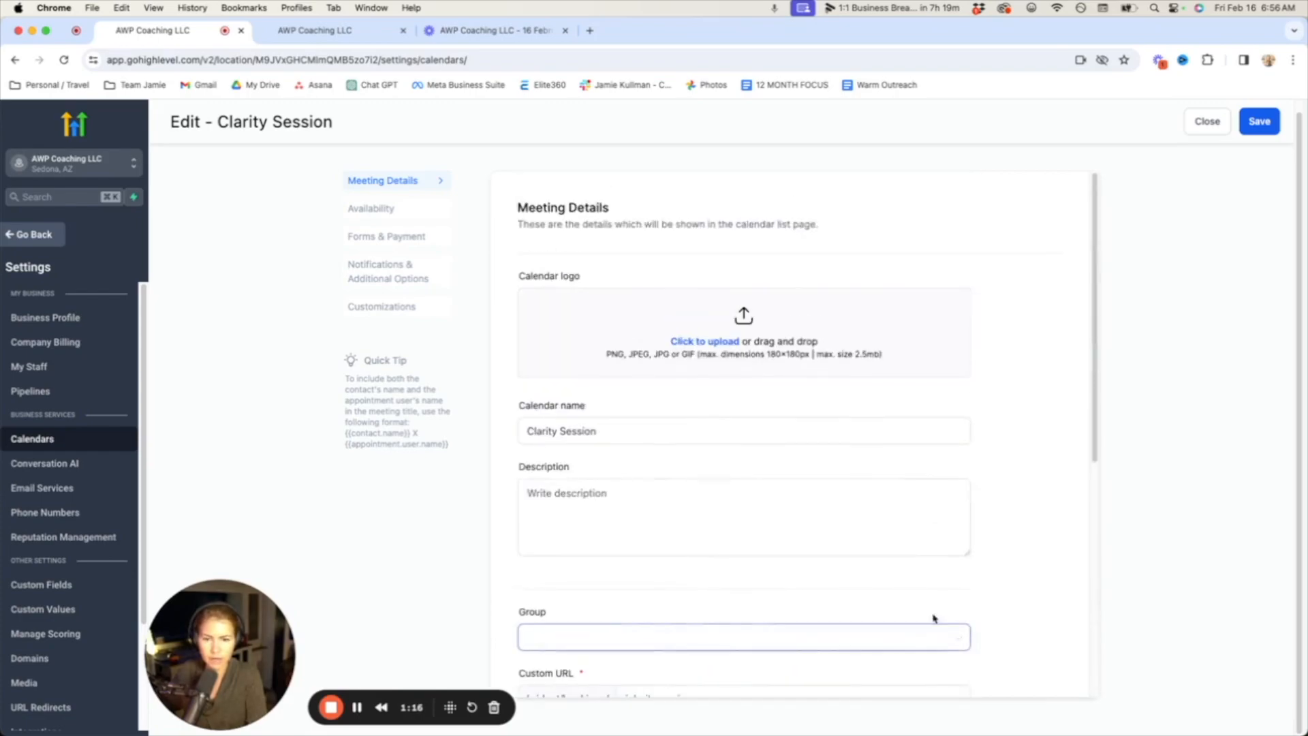
In Availability, try a 15-minute meeting interval, then restore it to 30 minutes.
click(414, 216)
scroll(849, 402, down, 6)
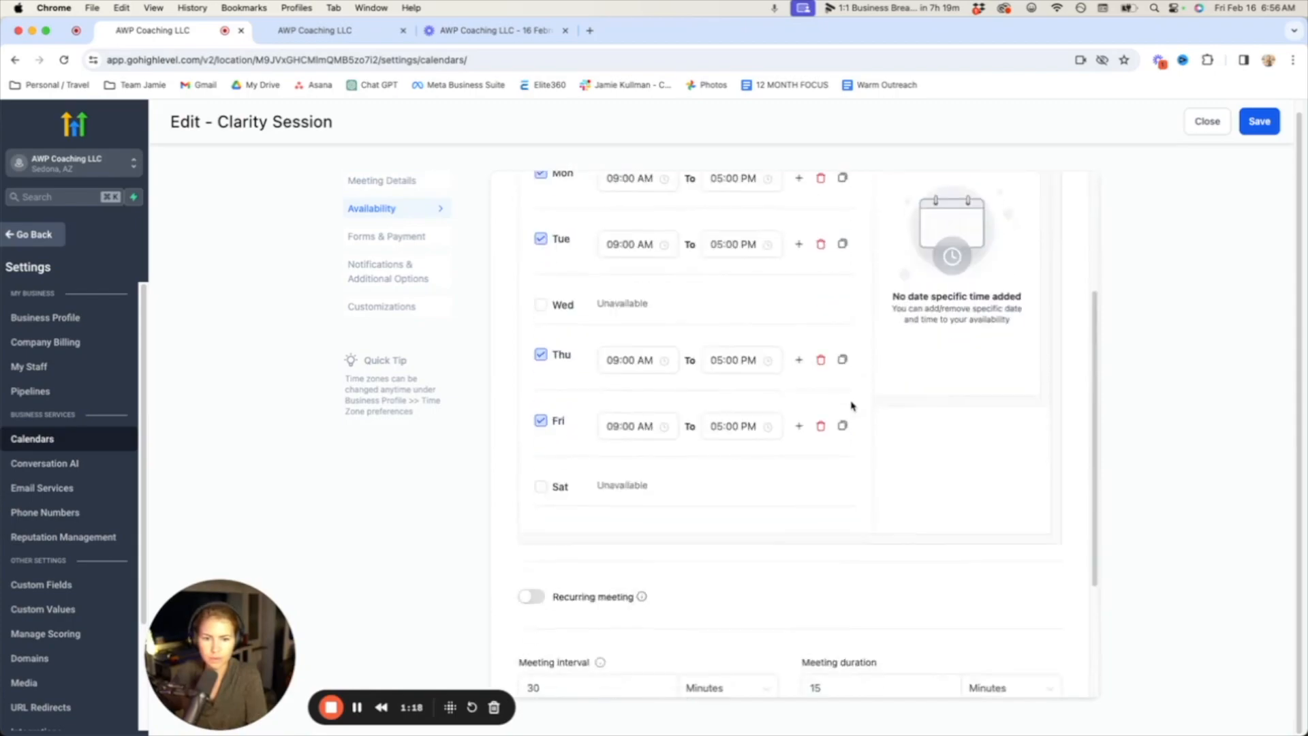
drag(542, 496, 475, 495)
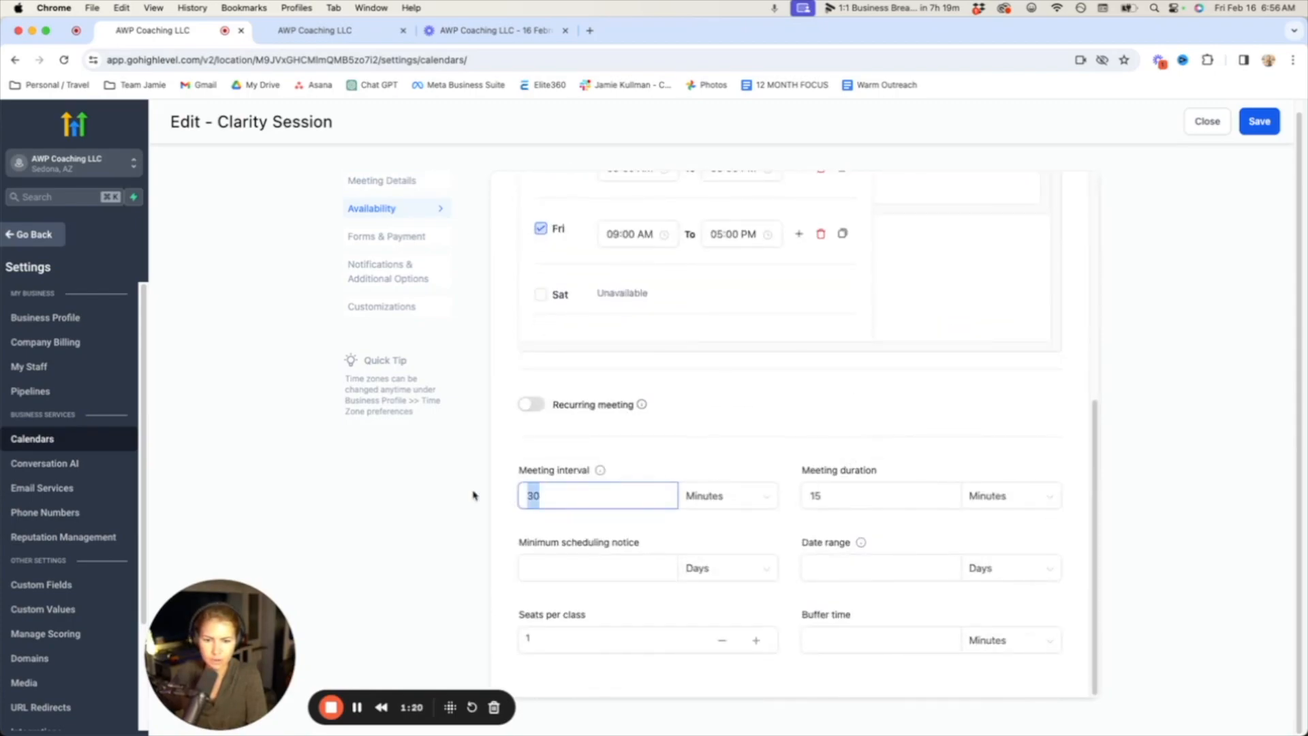
text(15)
click(859, 488)
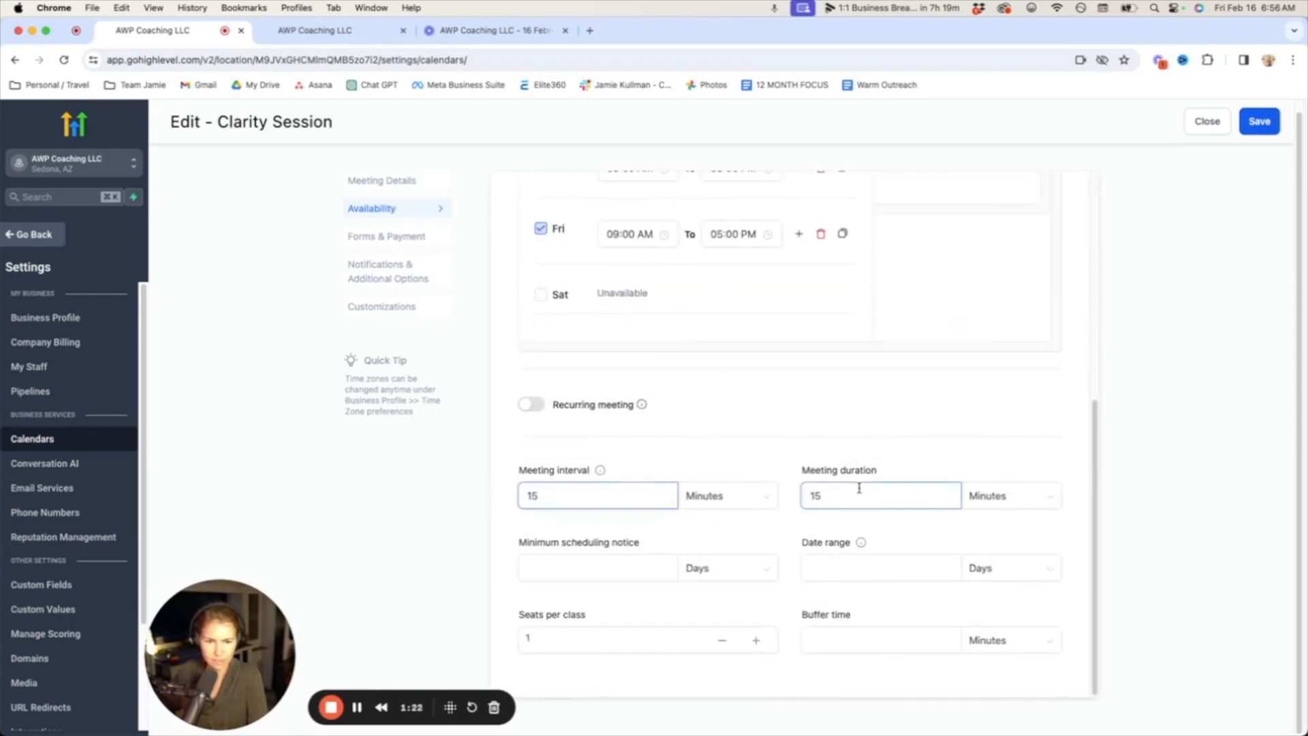
click(856, 502)
drag(552, 496, 497, 496)
text(30)
Set buffer time 15 minutes, date range 12 days, and minimum scheduling notice 12 Hours.
click(865, 645)
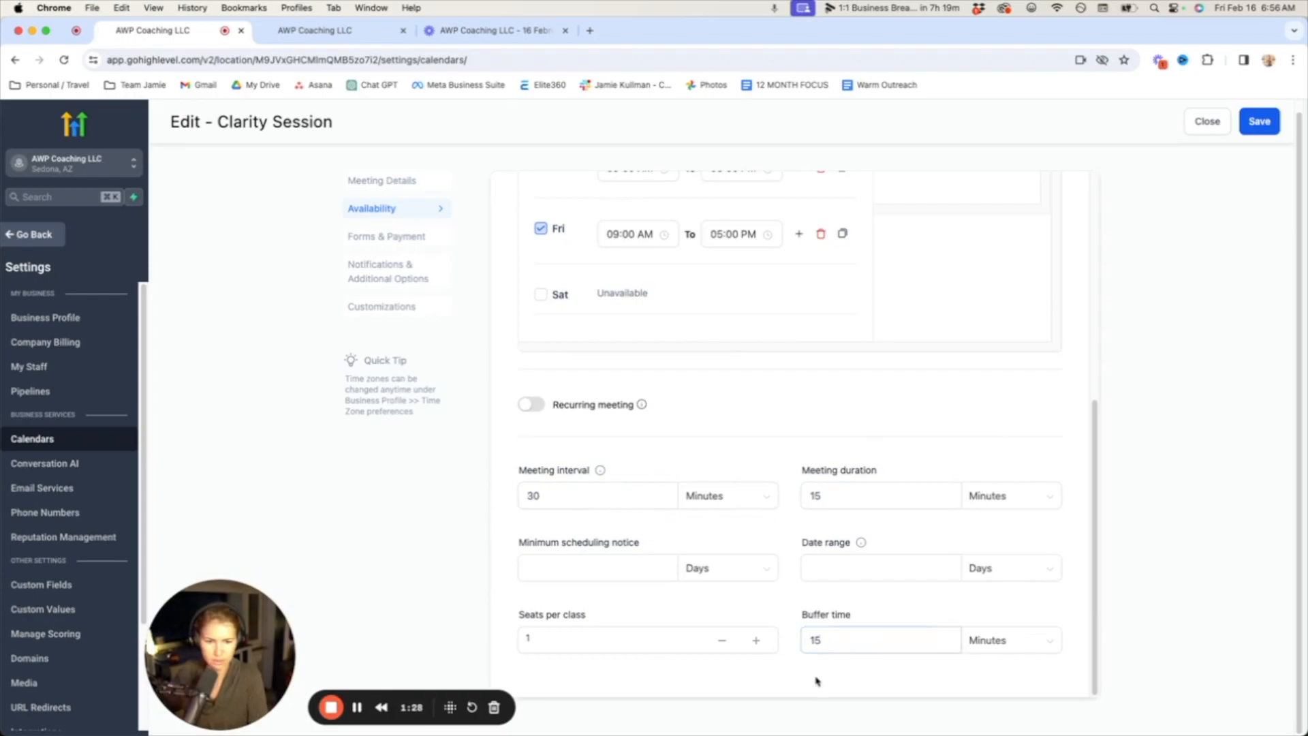
click(883, 560)
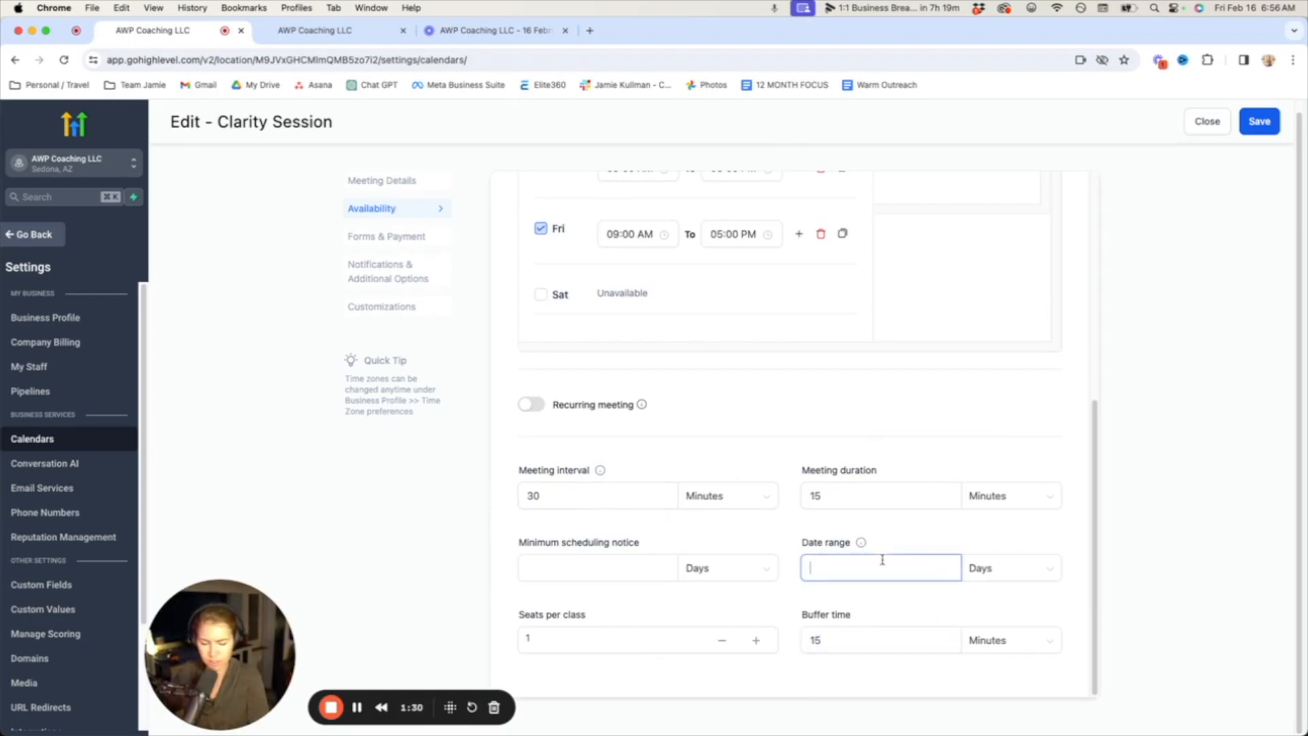
text(12)
click(648, 563)
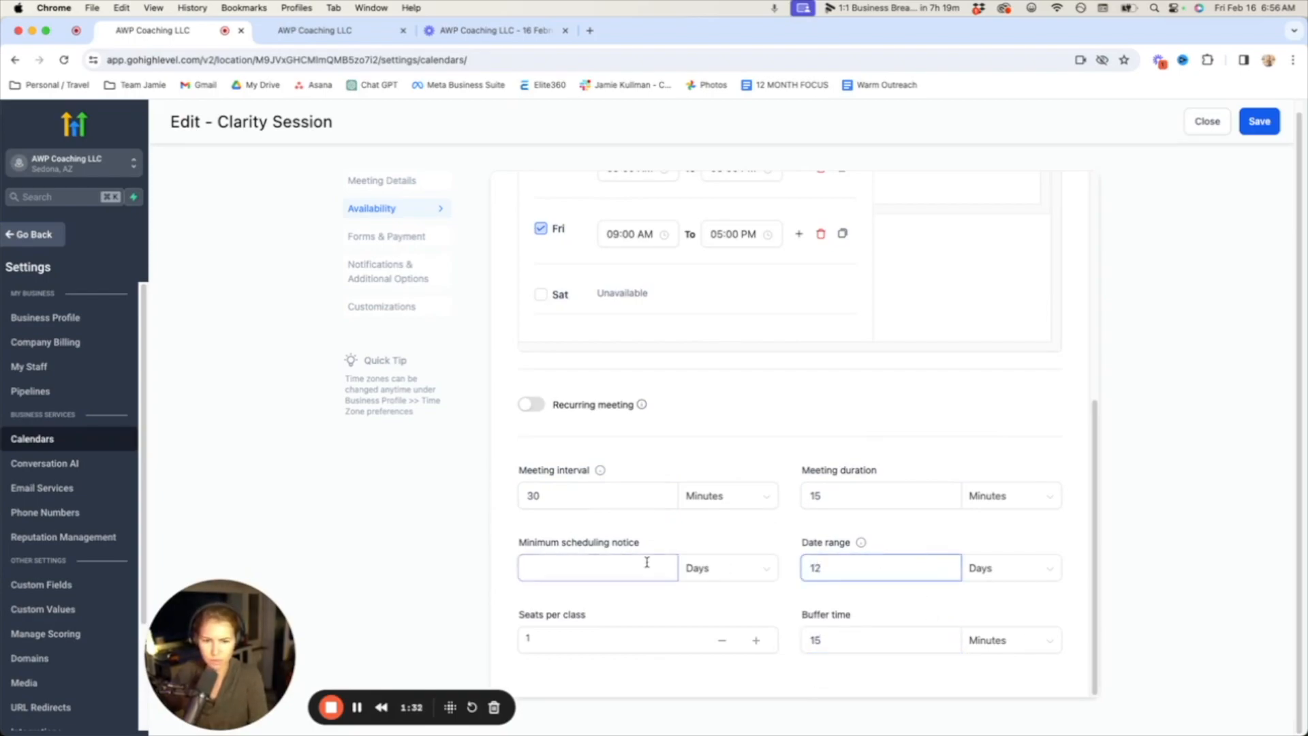
click(748, 579)
click(724, 600)
click(409, 237)
Review the Clarity Session notification and widget customization settings, then save the calendar.
scroll(910, 564, down, 3)
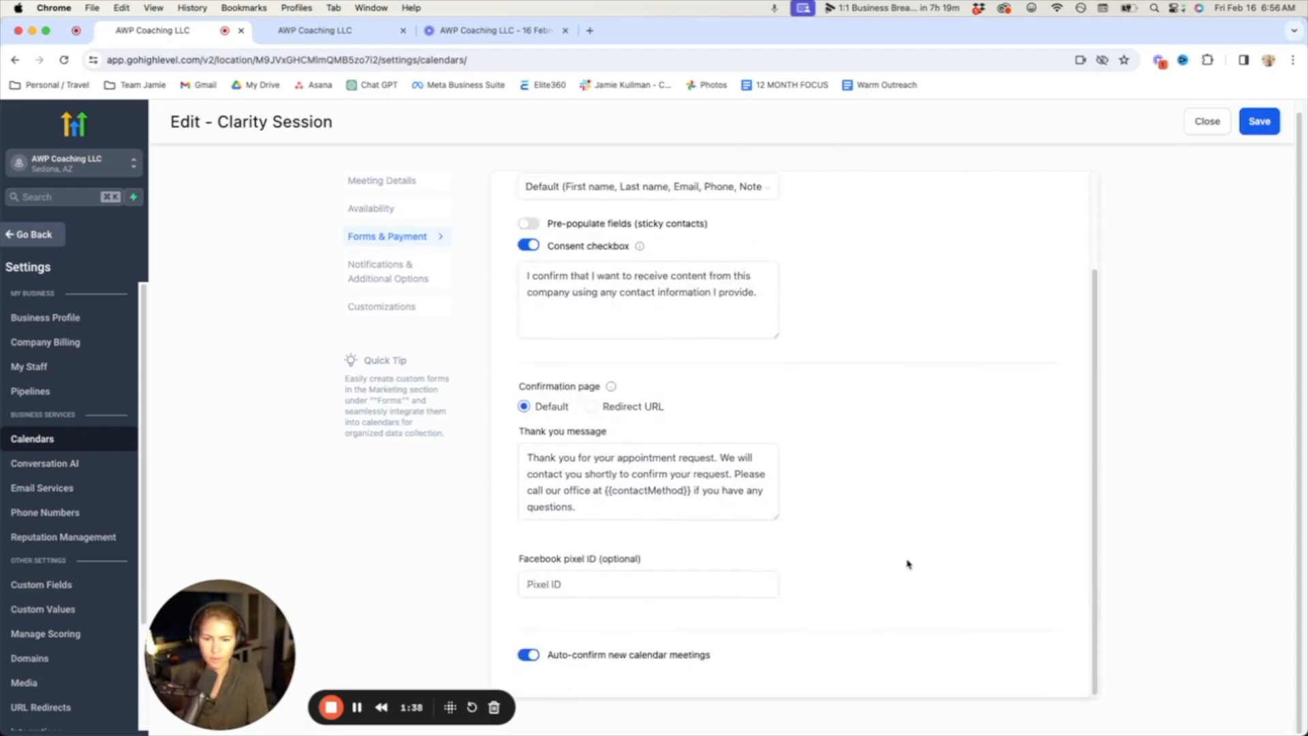
click(387, 262)
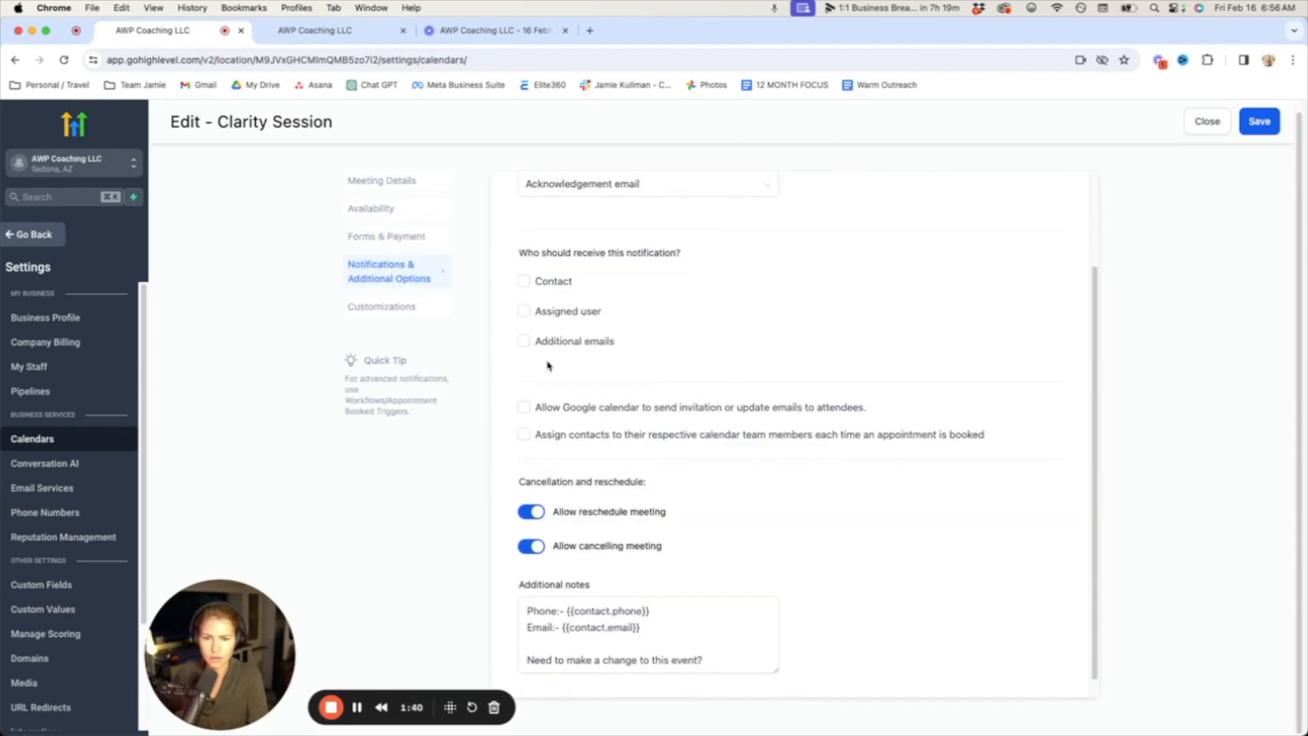
click(380, 312)
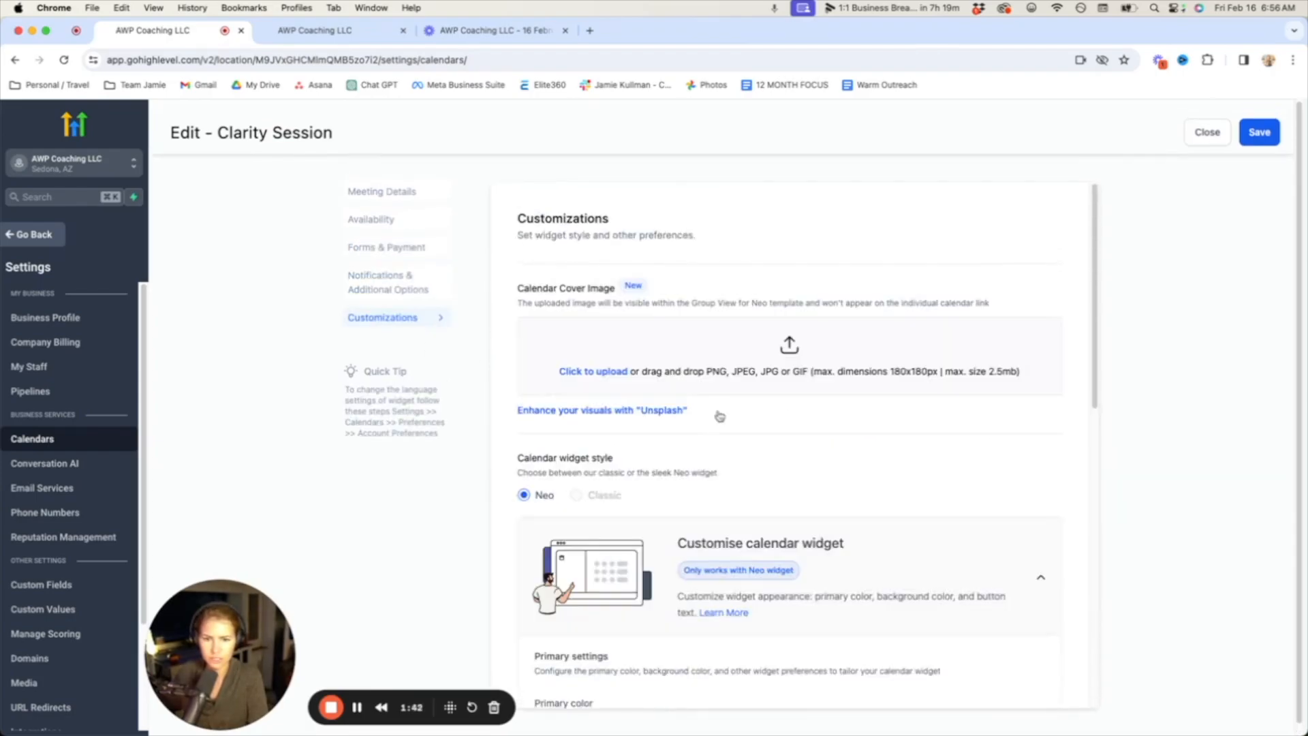
scroll(723, 419, down, 6)
scroll(735, 438, down, 1)
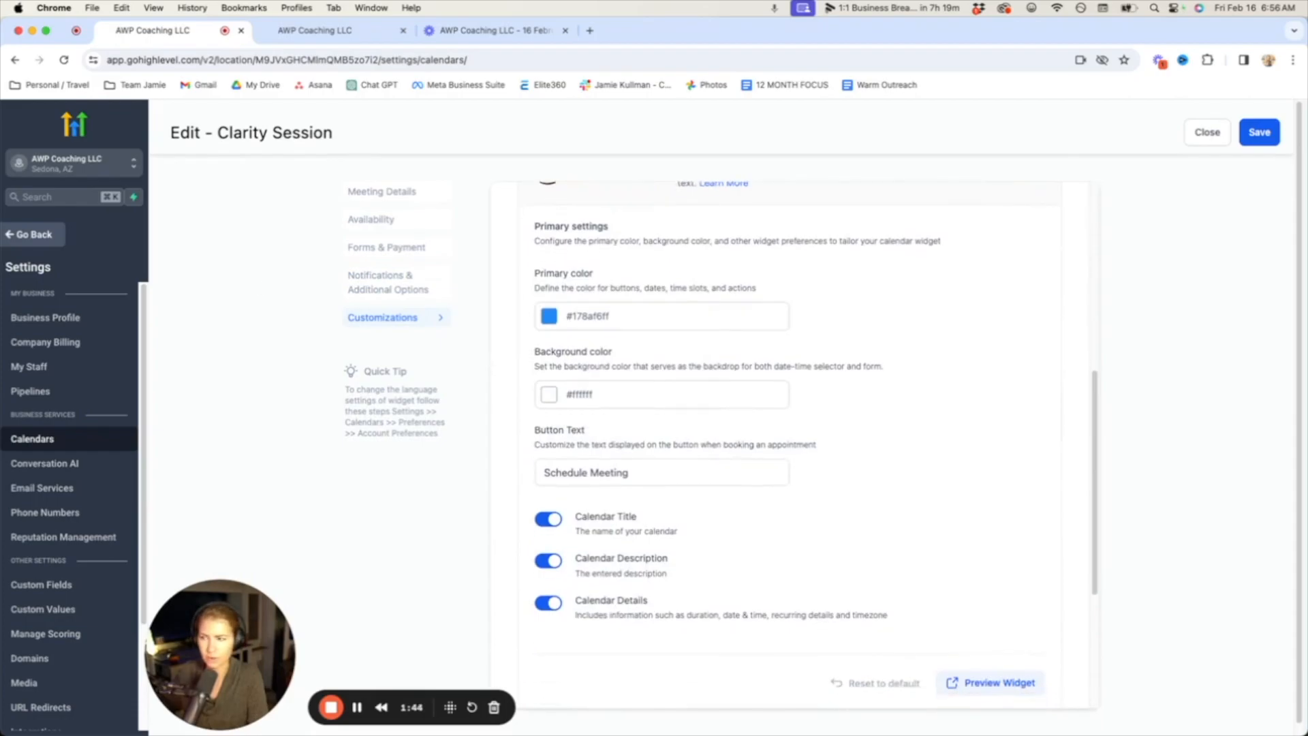
scroll(834, 610, down, 5)
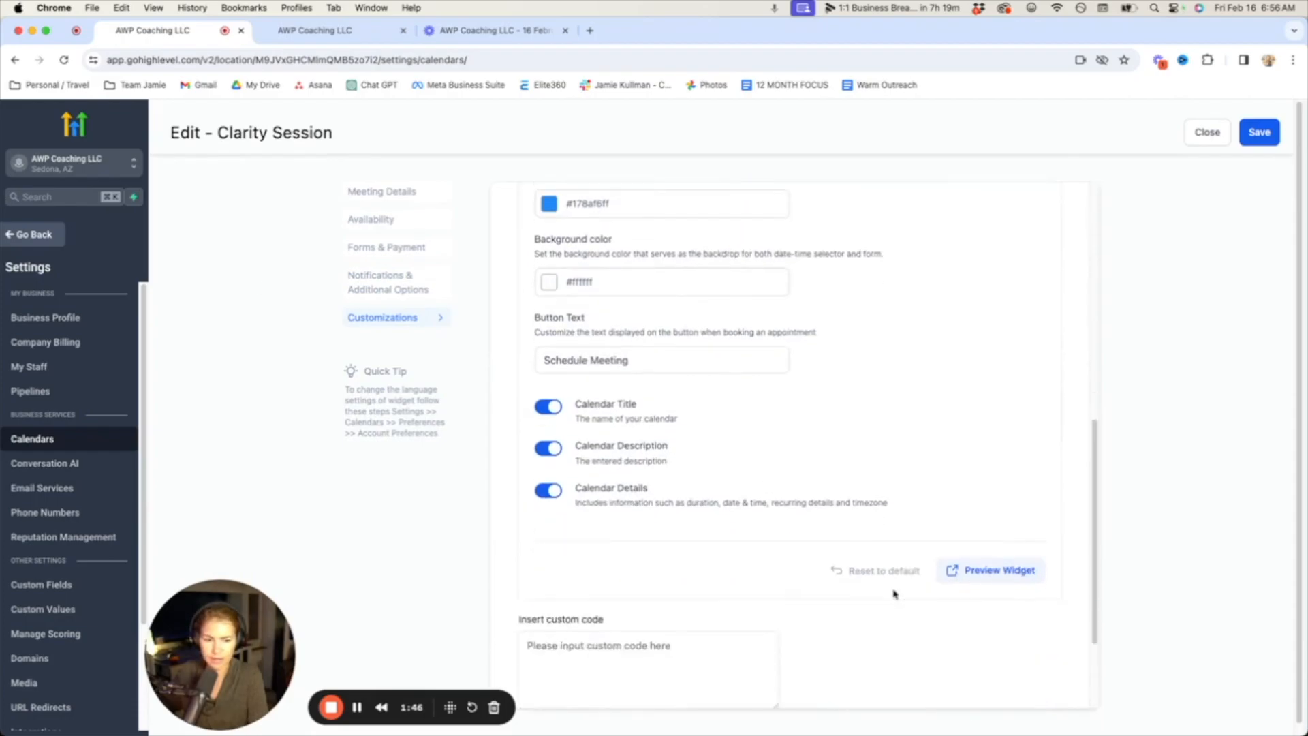
scroll(890, 578, up, 15)
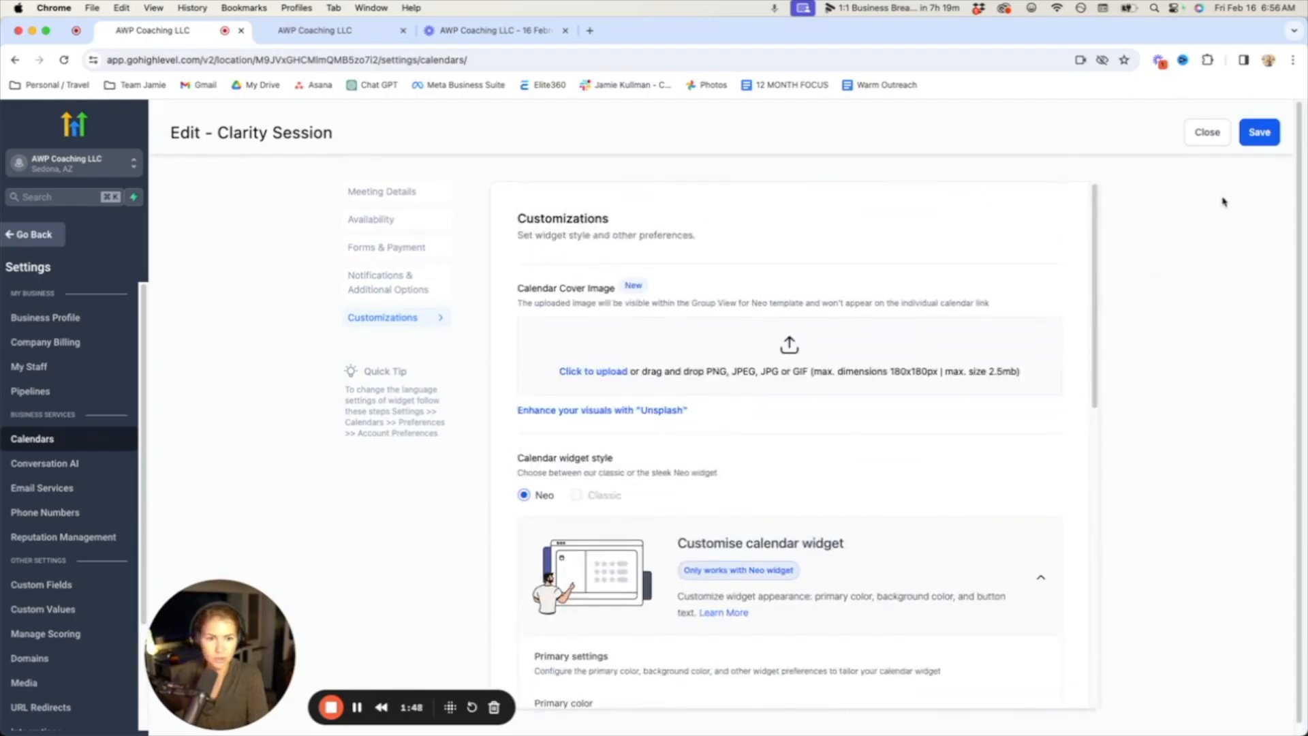
click(1259, 132)
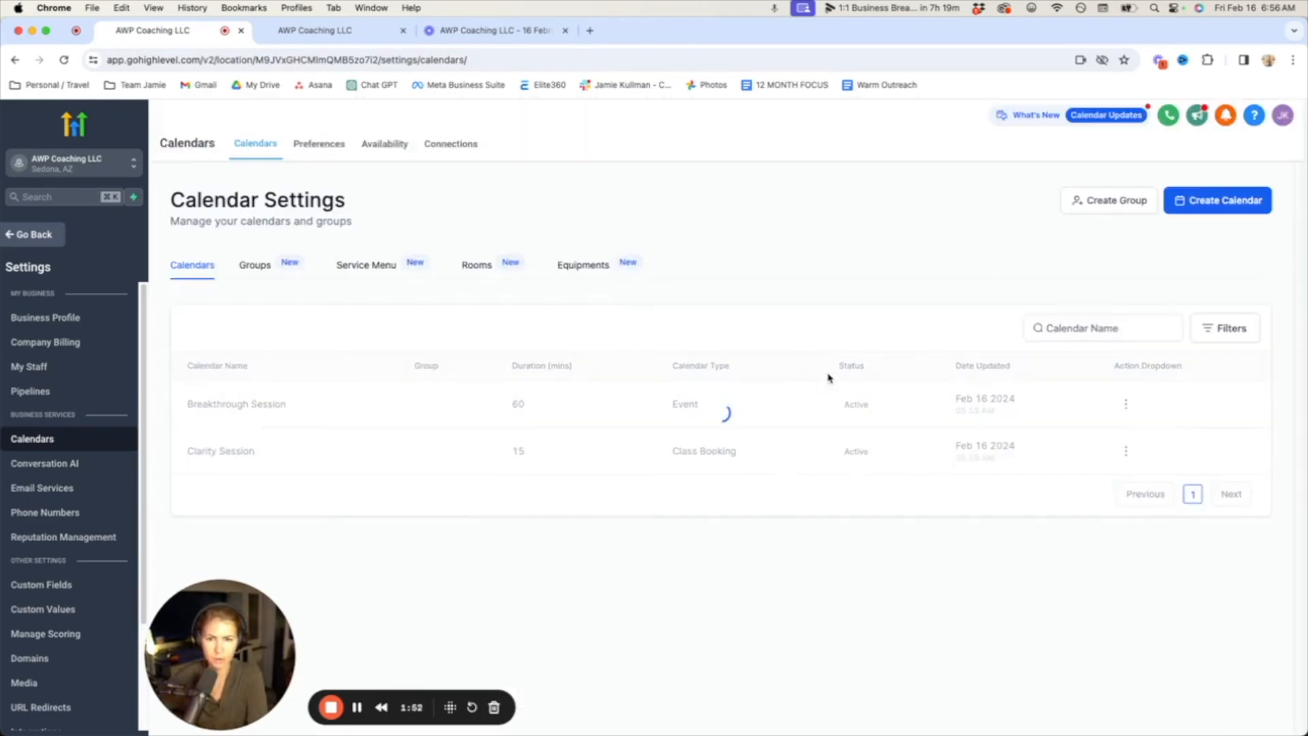
Start a new class booking calendar named 'Private Coaching Session'.
click(1222, 204)
click(917, 561)
click(643, 243)
text(Coaching)
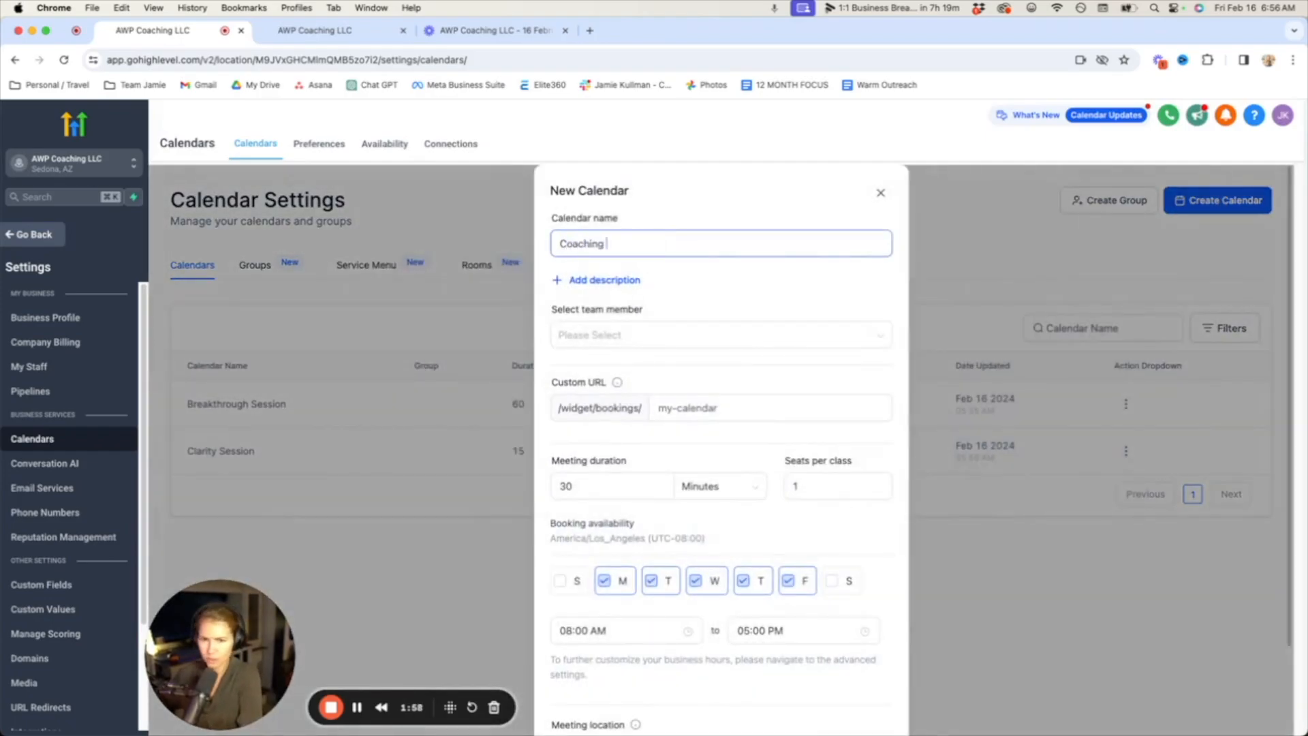
key(BackSpace)
key(BackSpace)
key(BackSpace)
key(BackSpace)
text(1-1)
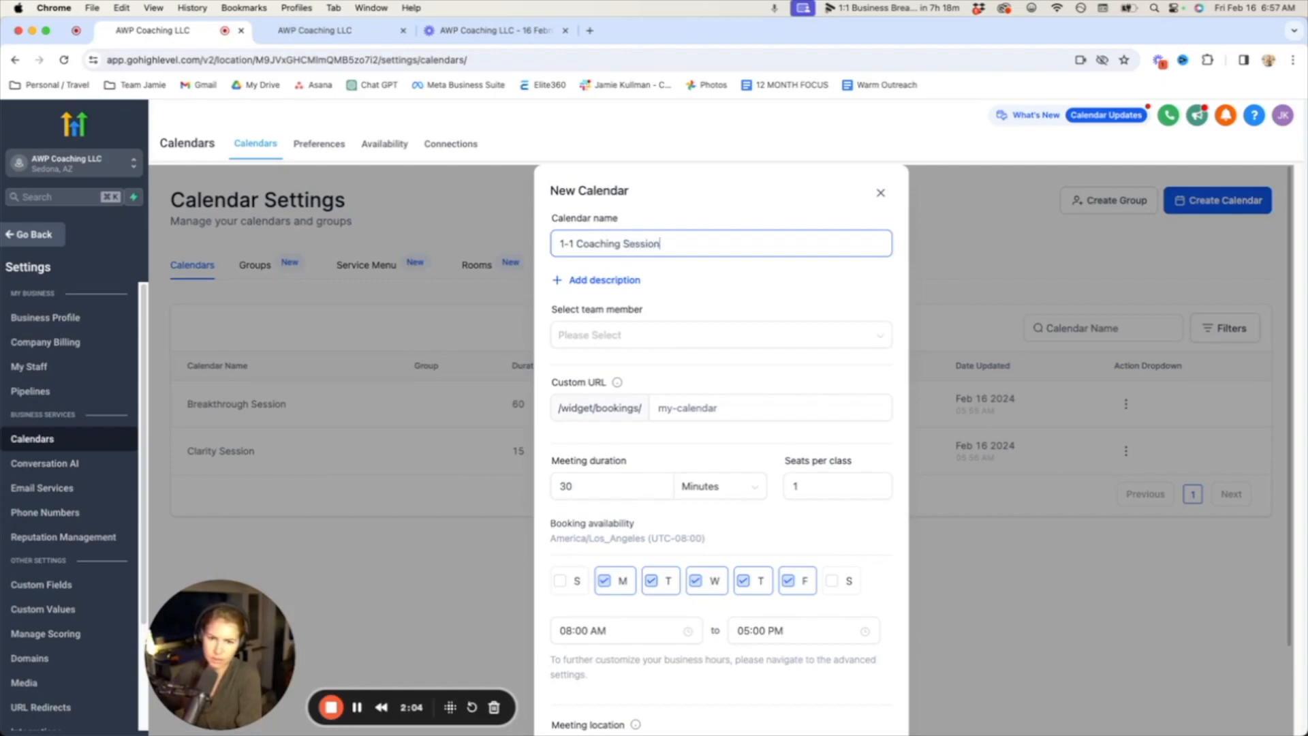
drag(573, 246, 548, 247)
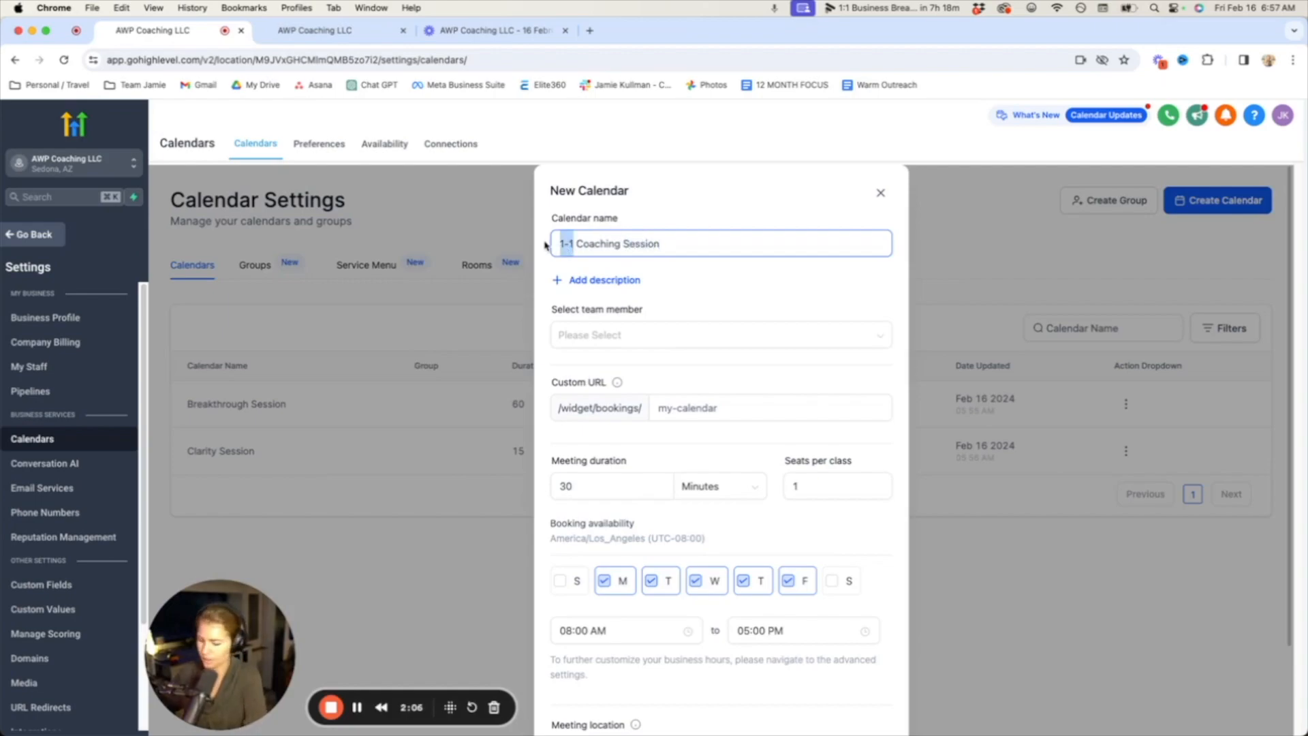
text(Private)
Assign the team member and set the booking link to 'jcoachingss'.
click(593, 340)
click(607, 367)
click(709, 407)
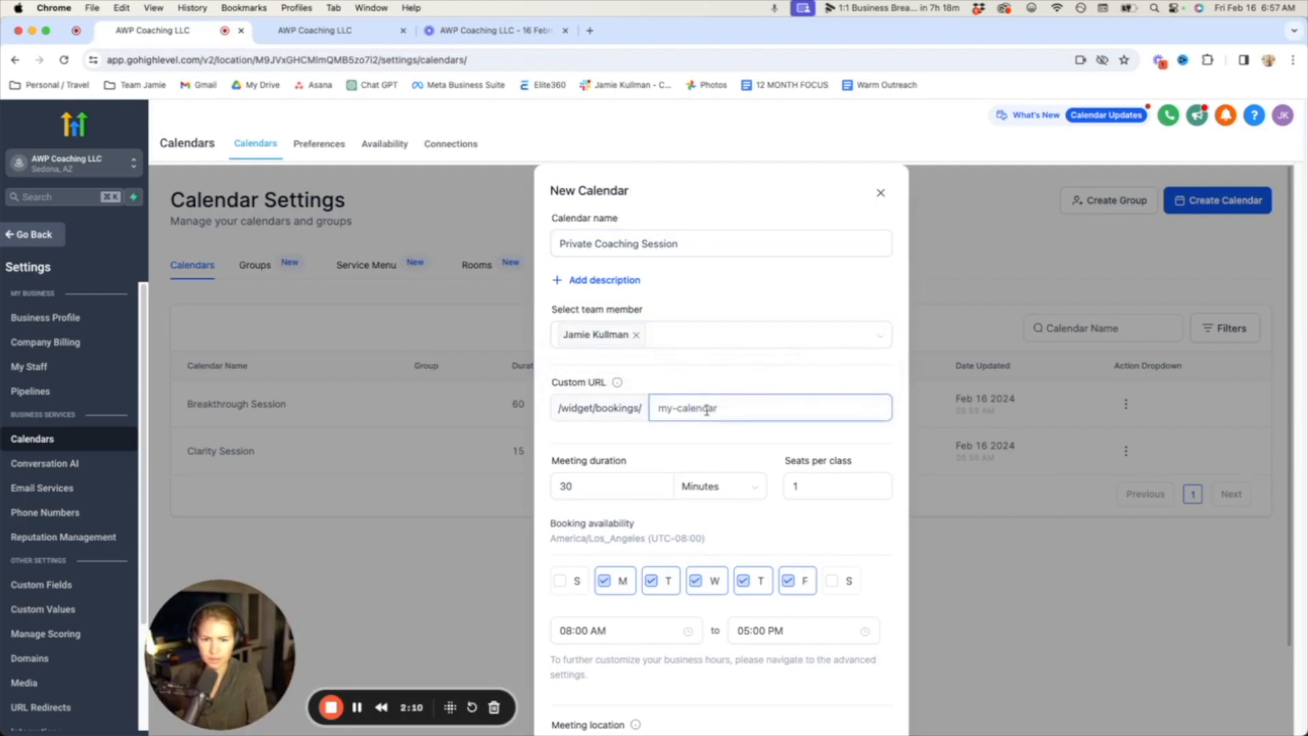
text(jcoachingss)
click(722, 439)
Set a 45-minute duration, make Wednesday unavailable, use zoom as location, and create the calendar.
scroll(682, 422, down, 3)
double_click(610, 384)
text(45)
click(770, 443)
scroll(770, 443, down, 1)
click(696, 468)
click(685, 639)
text(zoom)
click(872, 704)
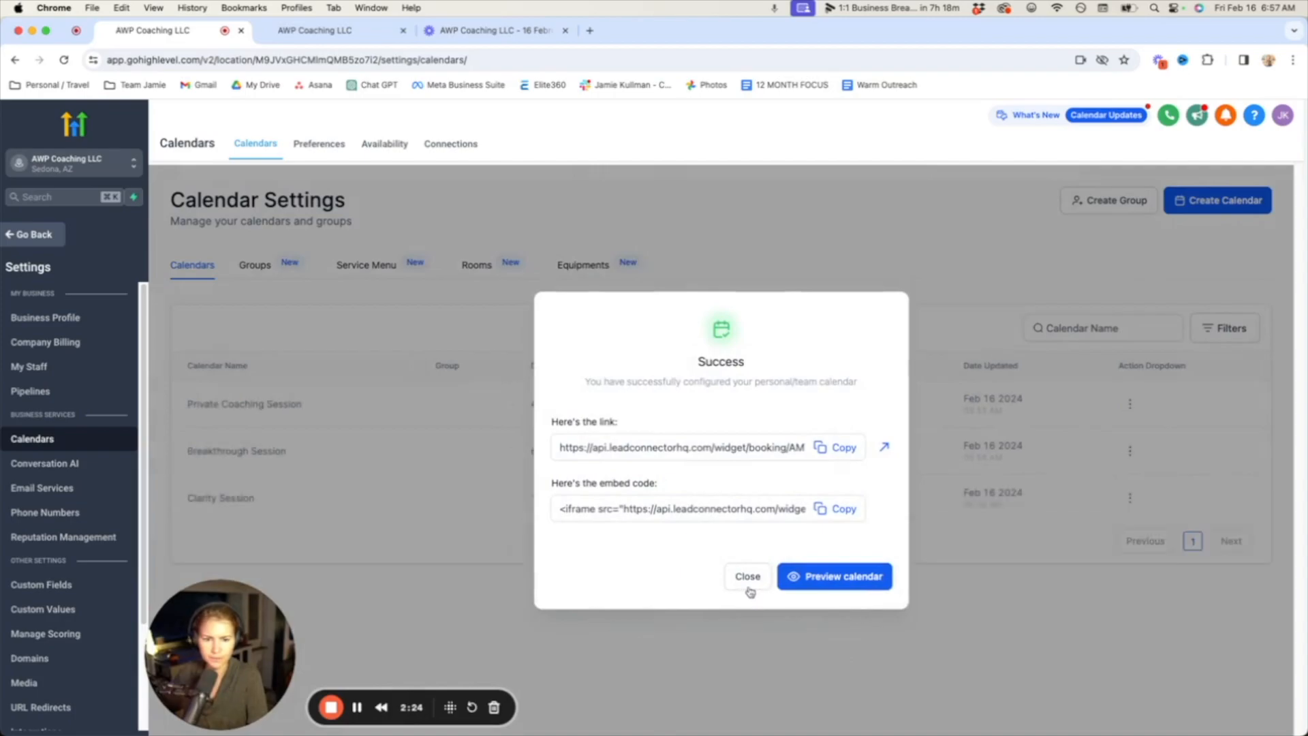
click(748, 579)
Change Private Coaching Session's invite title to '{{contact.name}}'s Coaching Session with' plus the host's name, and save.
click(1136, 405)
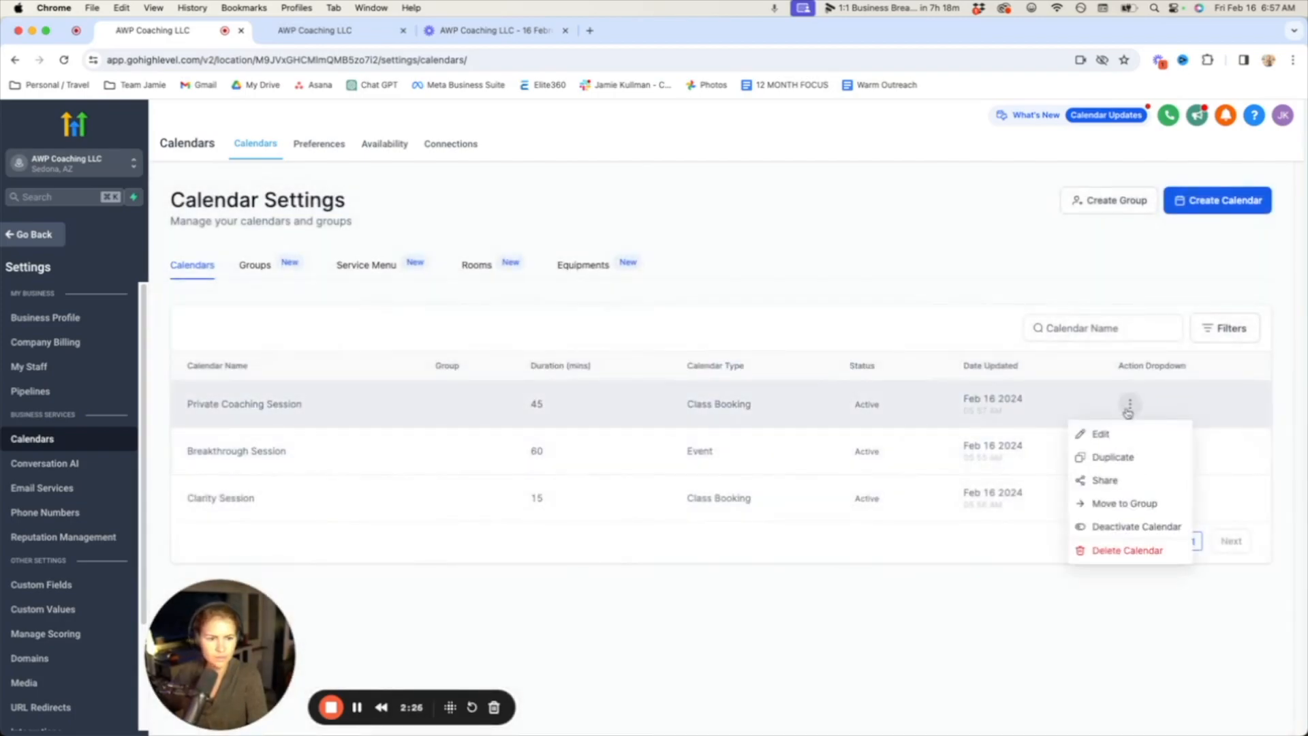
click(1121, 433)
scroll(768, 417, down, 6)
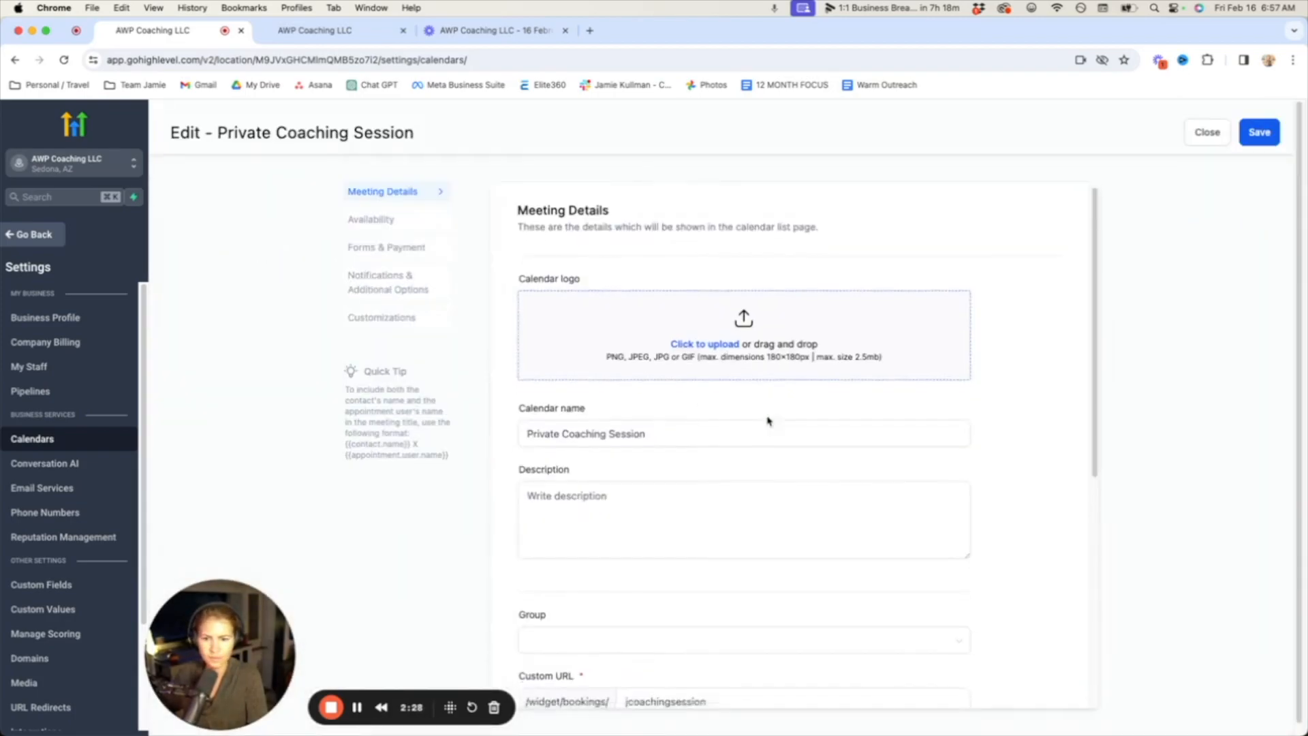
click(632, 379)
text('s)
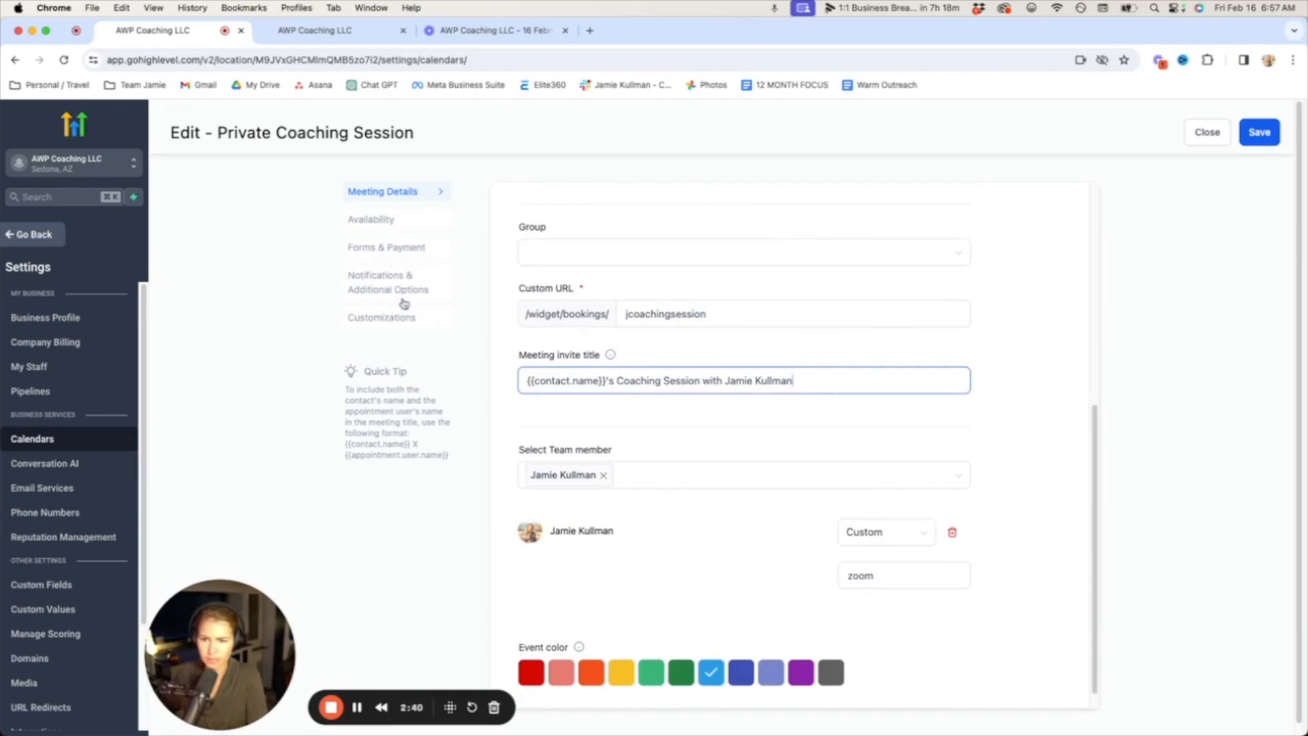
click(1242, 135)
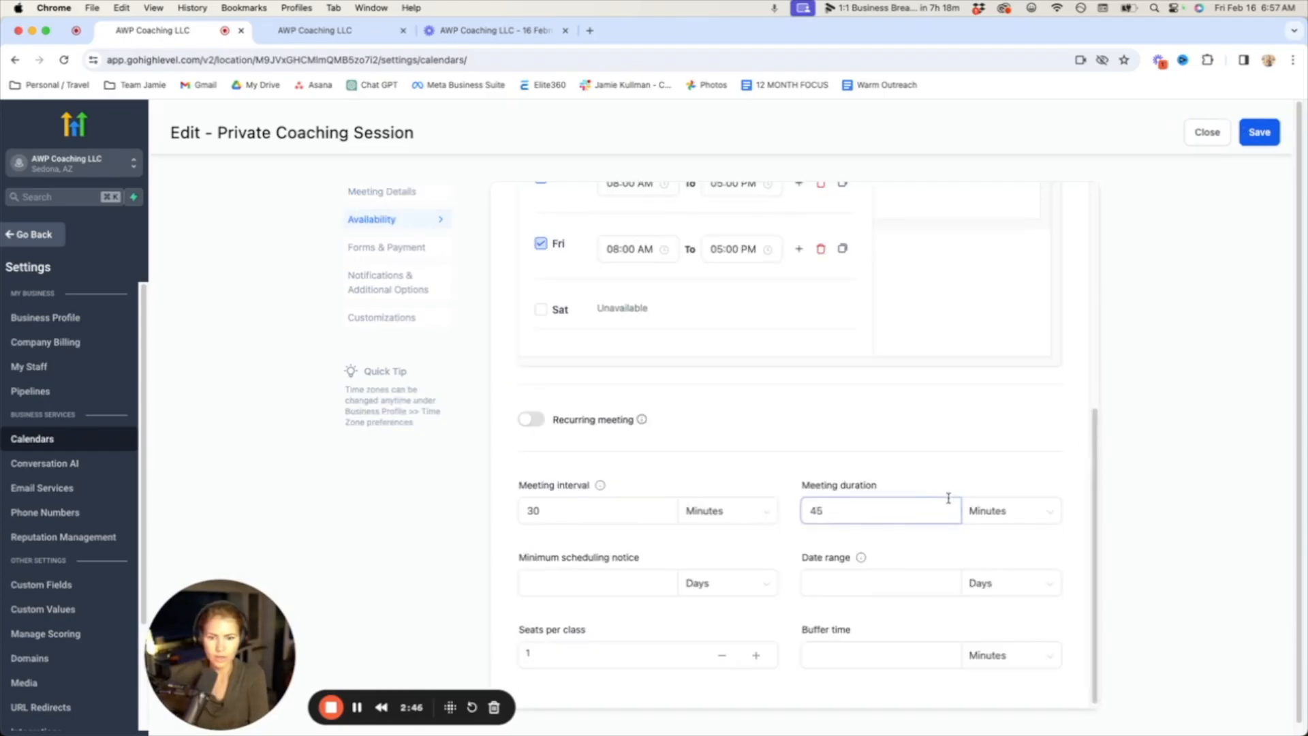
click(1207, 135)
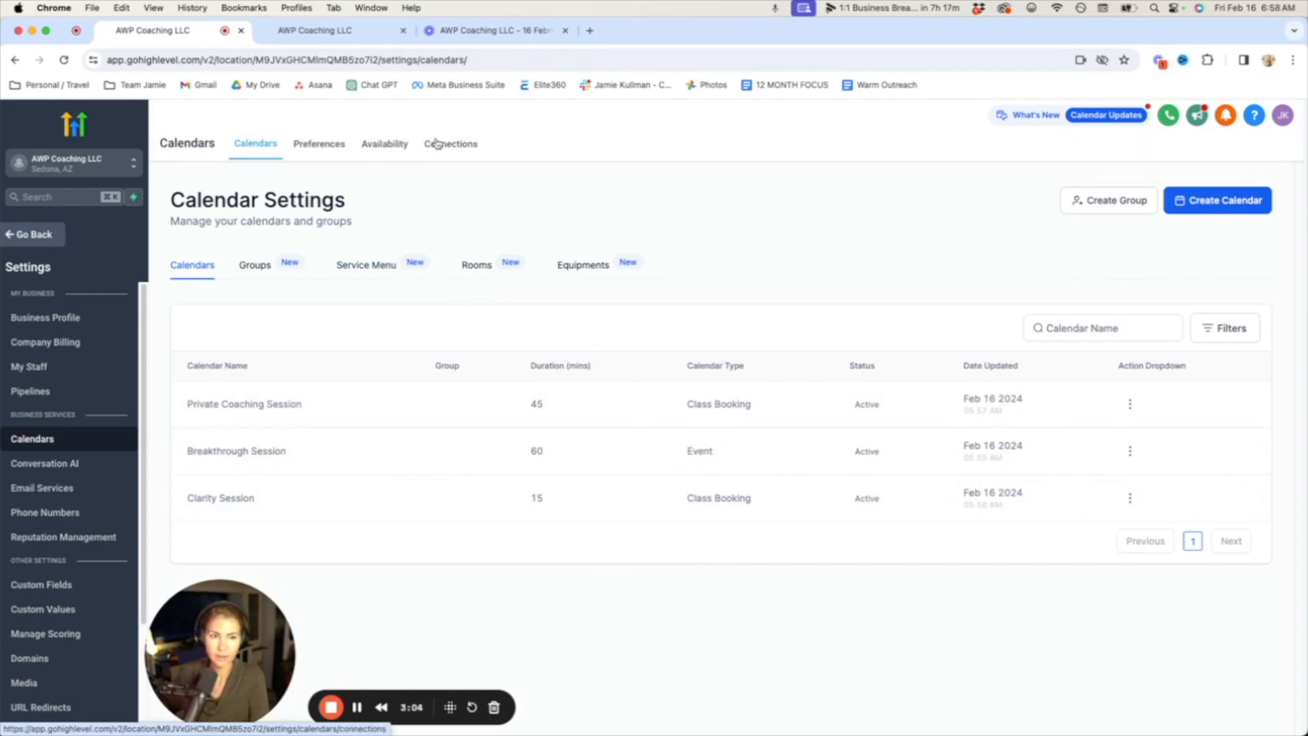
Go to Sites > Forms > Builder and add a new blank form.
click(33, 235)
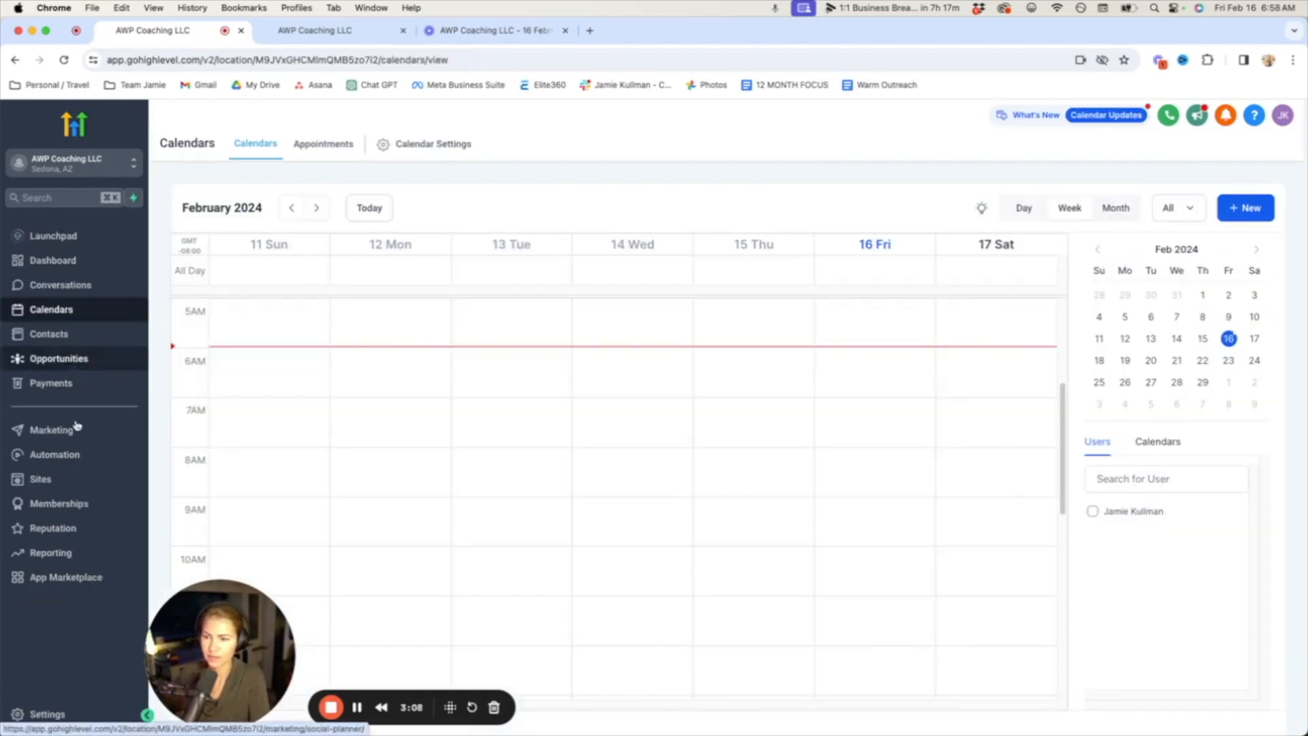
click(40, 479)
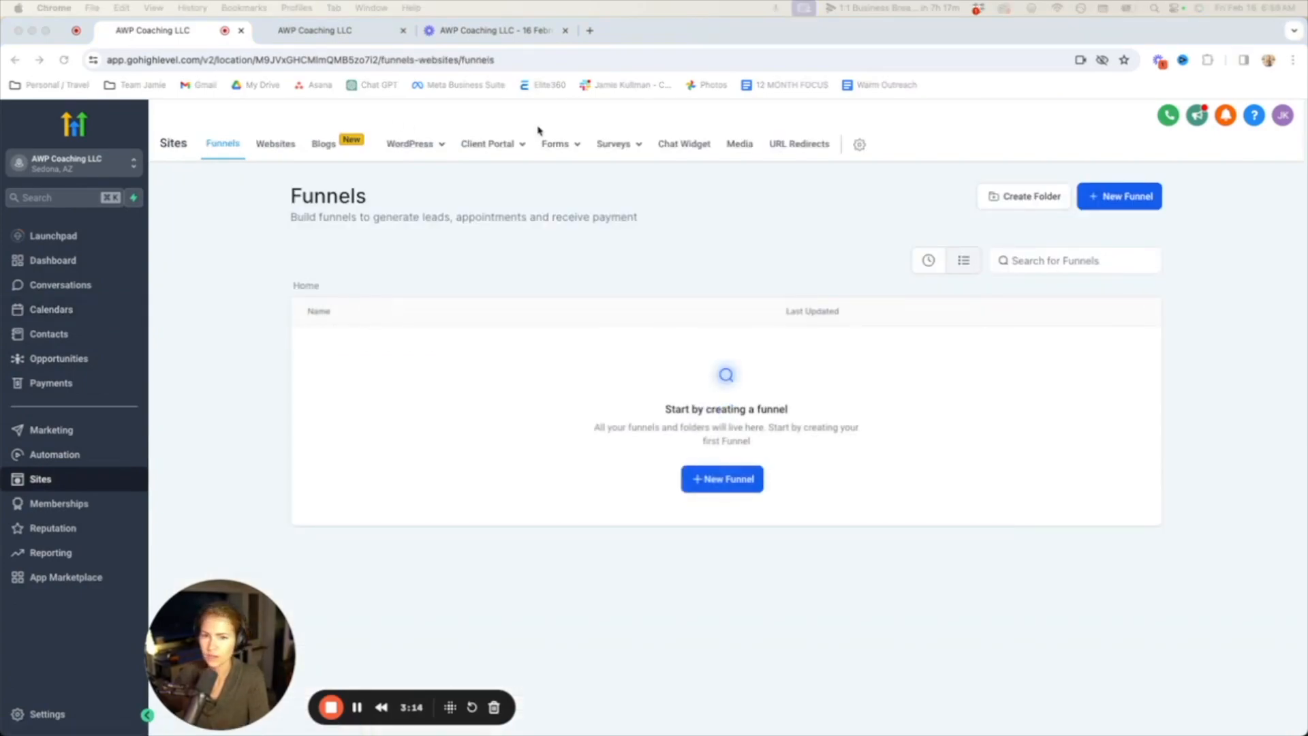
click(556, 146)
click(535, 174)
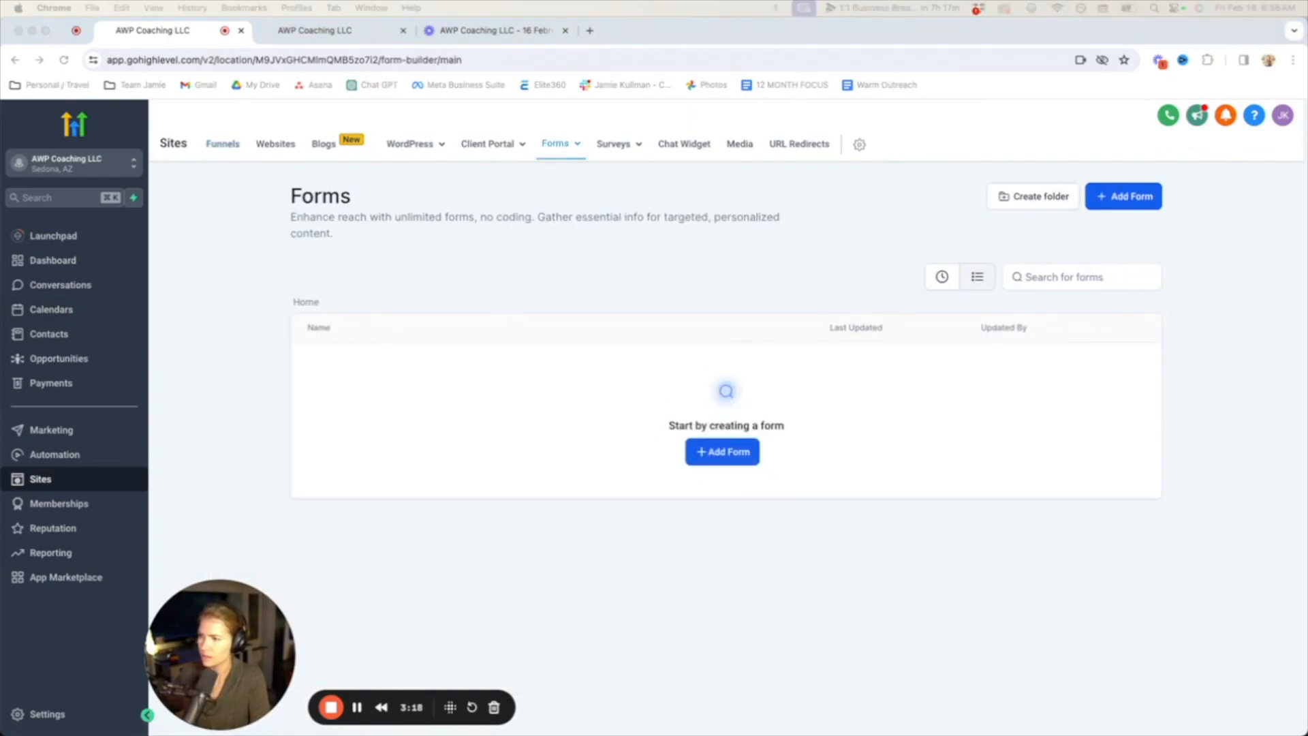
click(718, 463)
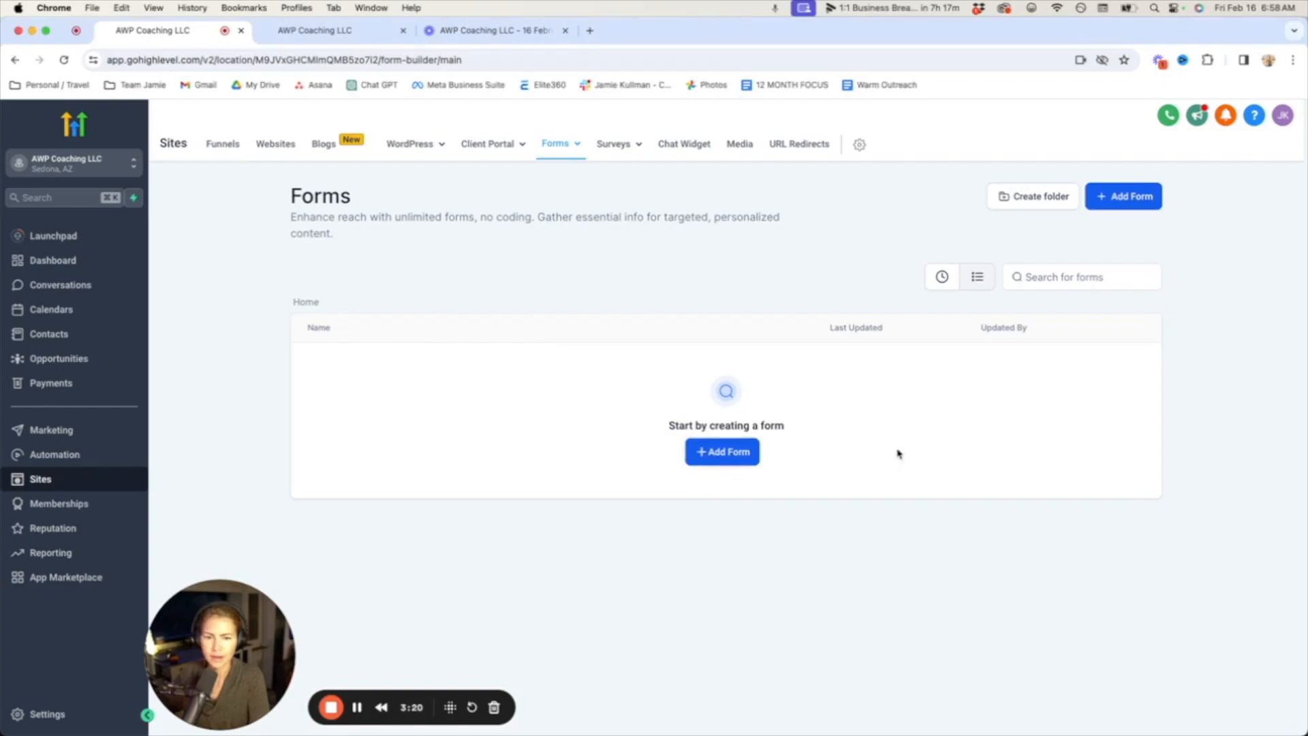
click(725, 459)
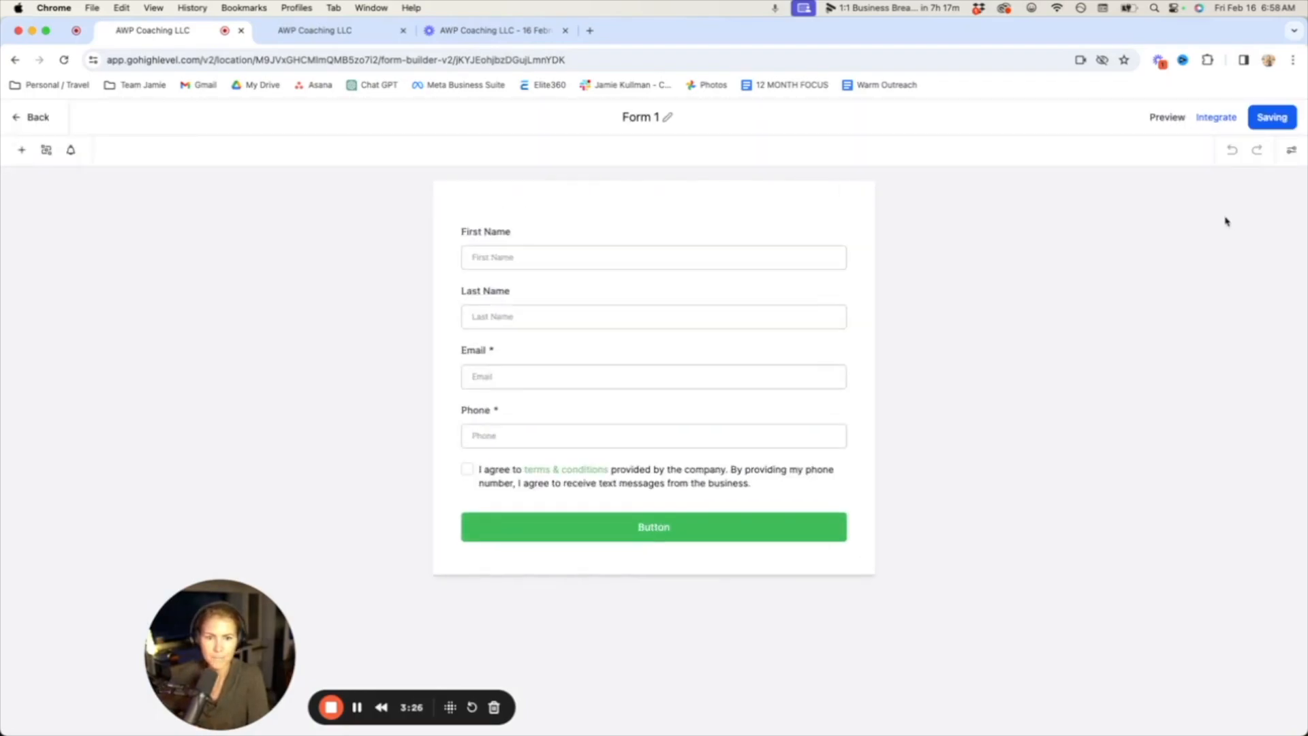
Review the default First Name, Last Name, Email and Phone field settings.
drag(263, 620, 146, 621)
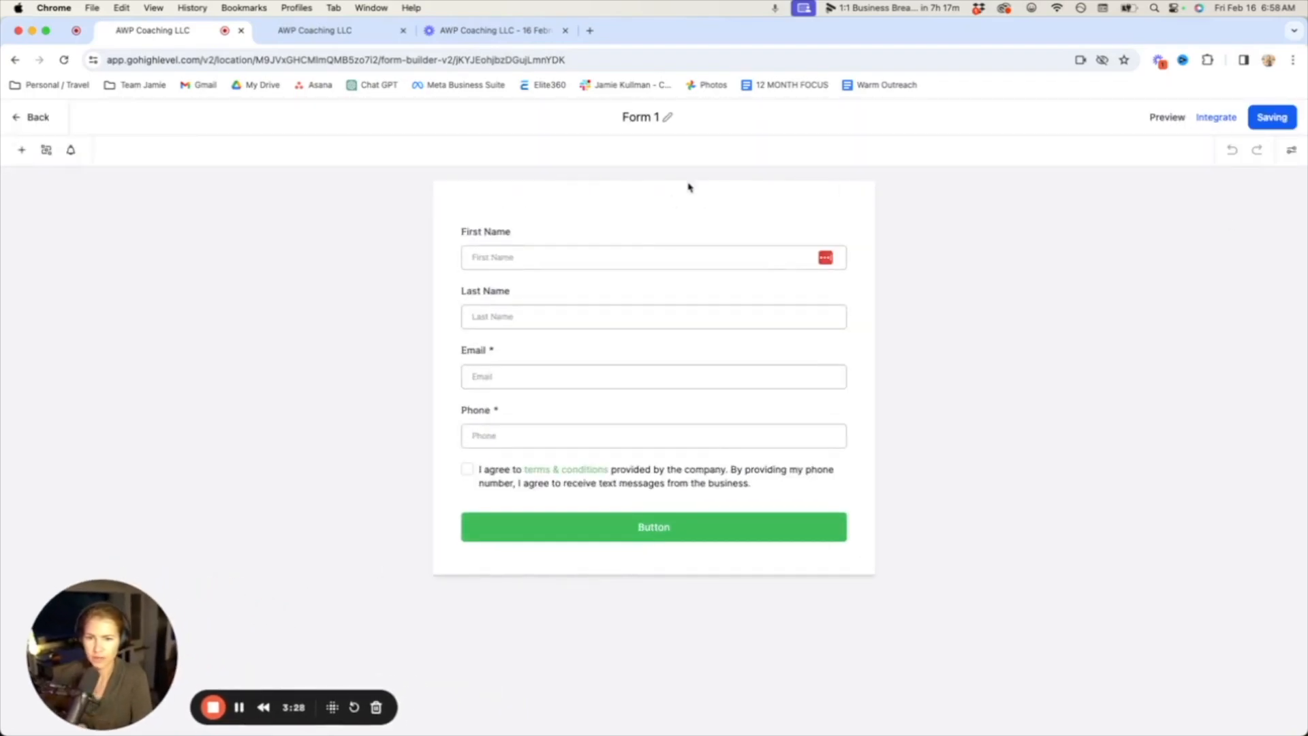
click(524, 256)
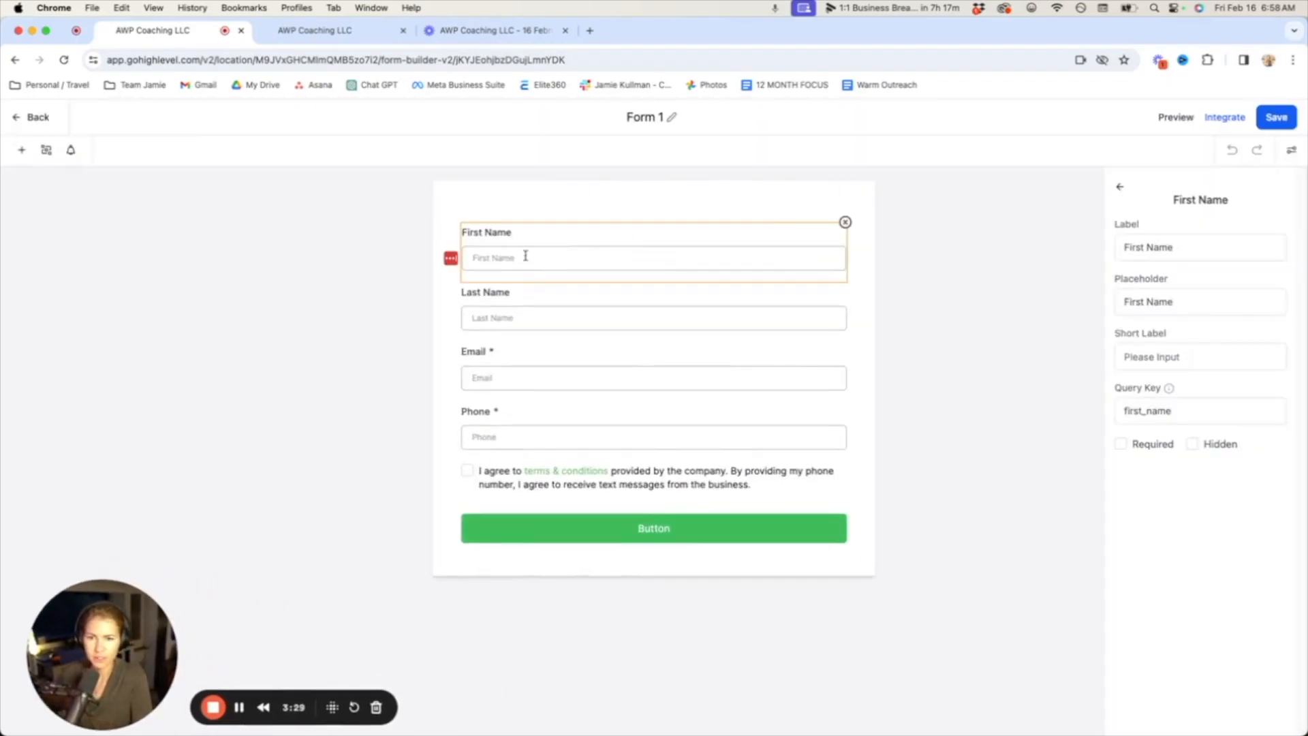
click(526, 303)
click(513, 372)
click(518, 427)
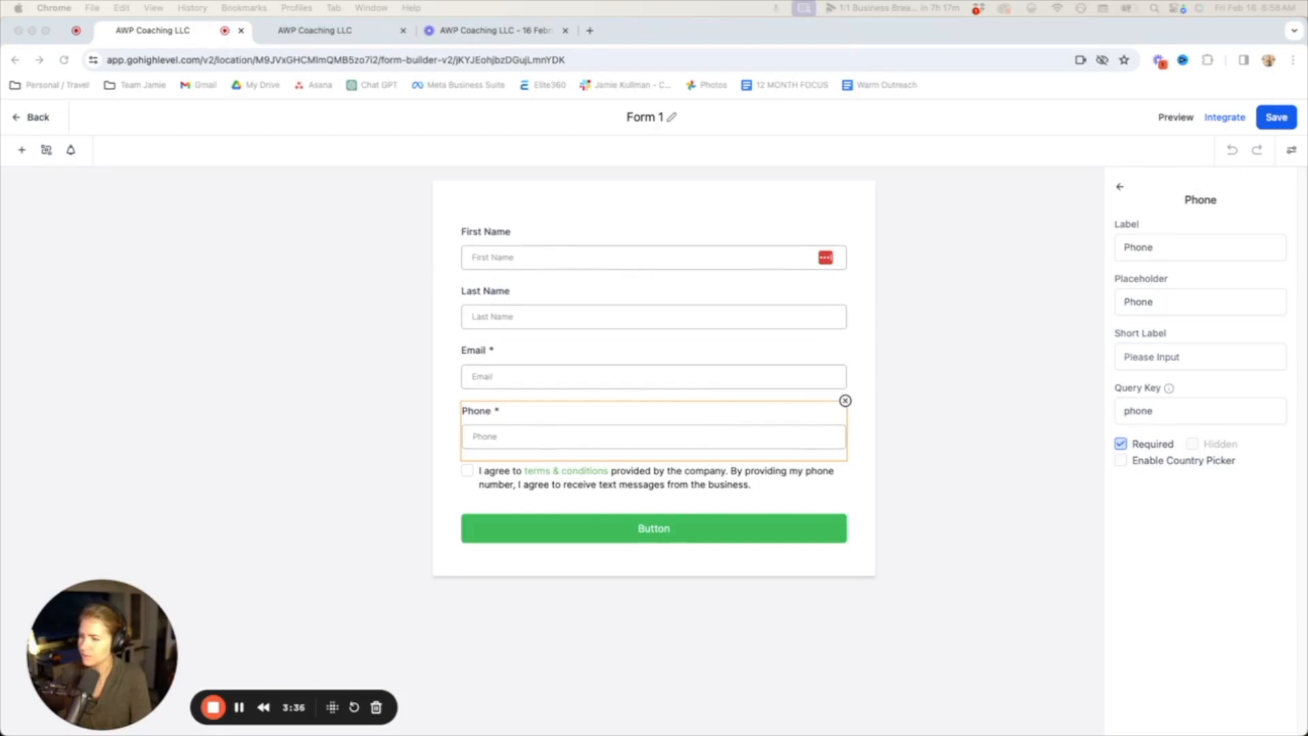
click(1121, 186)
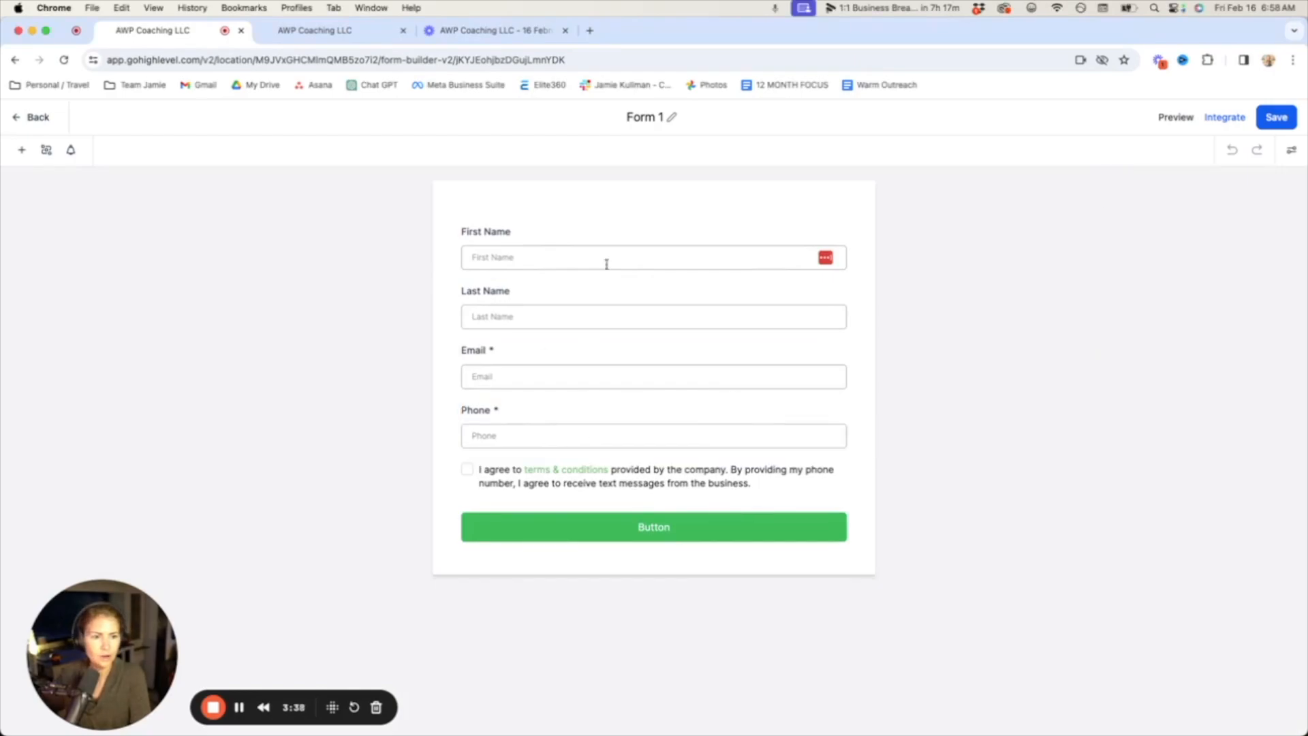
Add a text heading below Phone reading 'Application Questions'.
click(21, 150)
scroll(73, 369, down, 10)
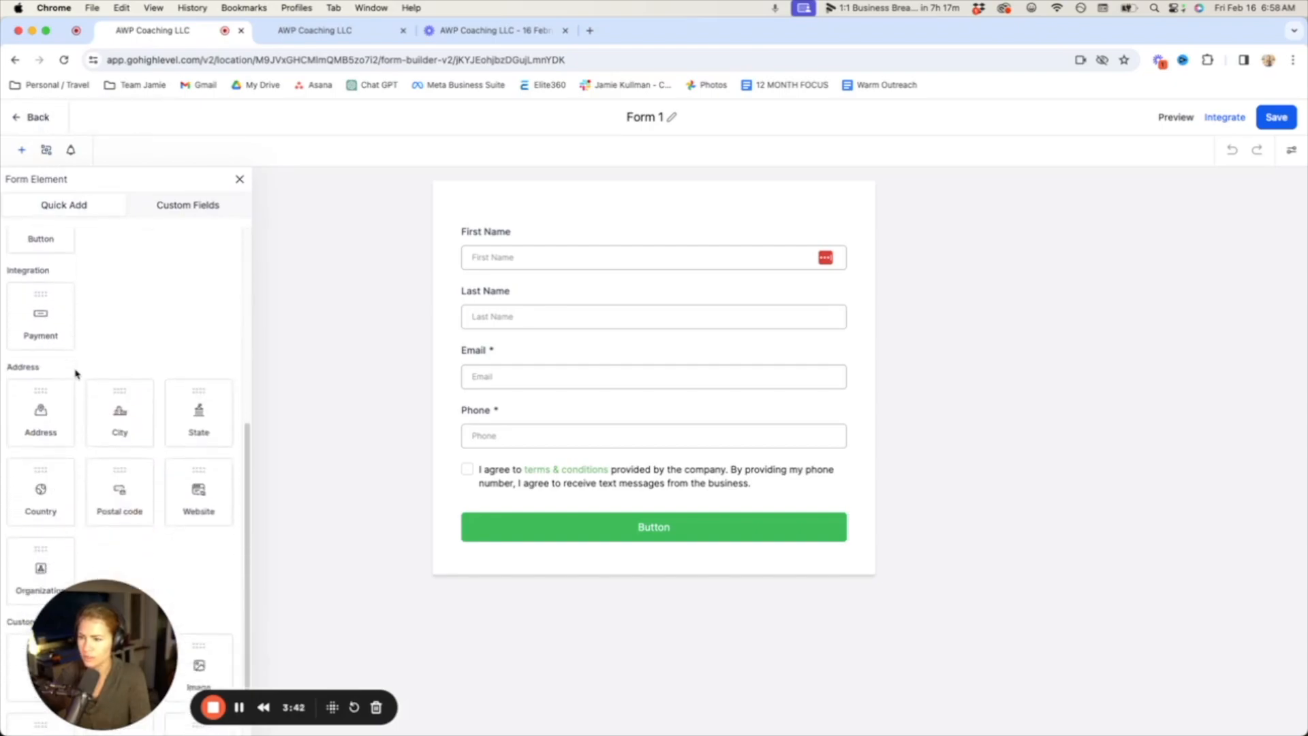
scroll(75, 371, down, 2)
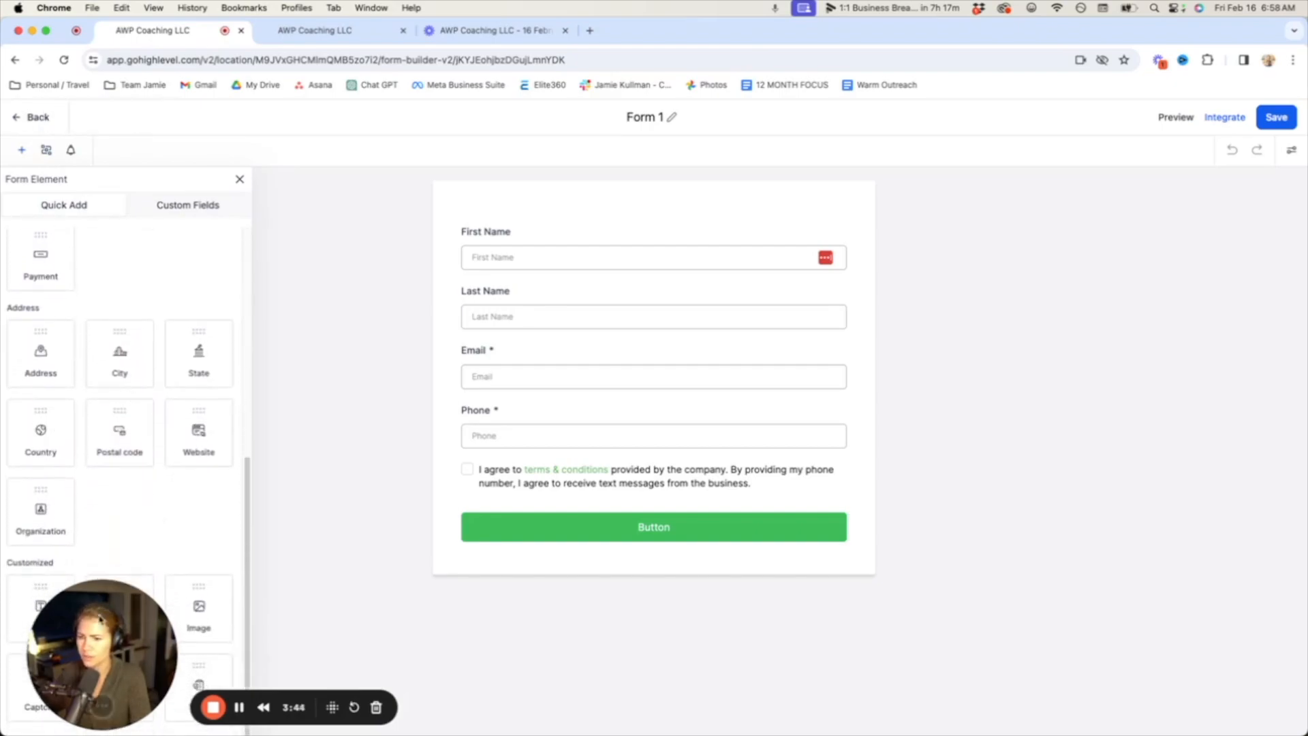
drag(35, 604, 520, 520)
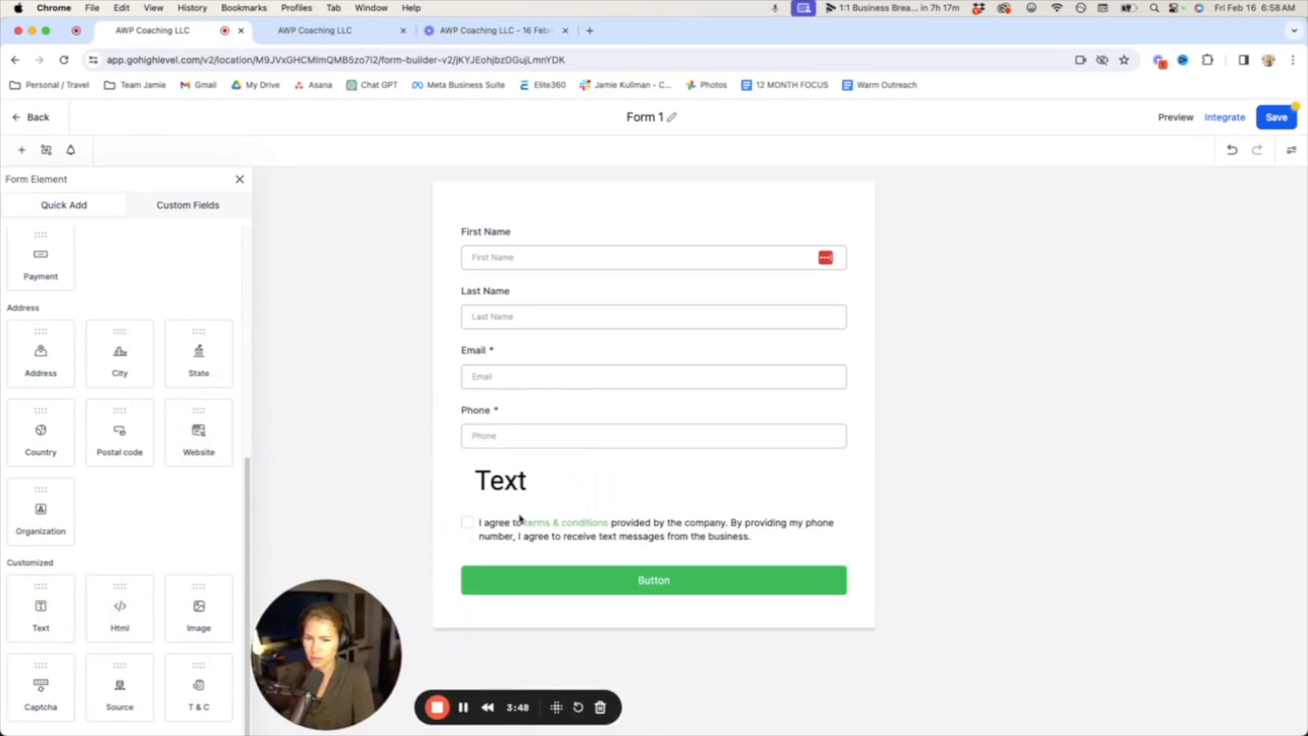
click(500, 481)
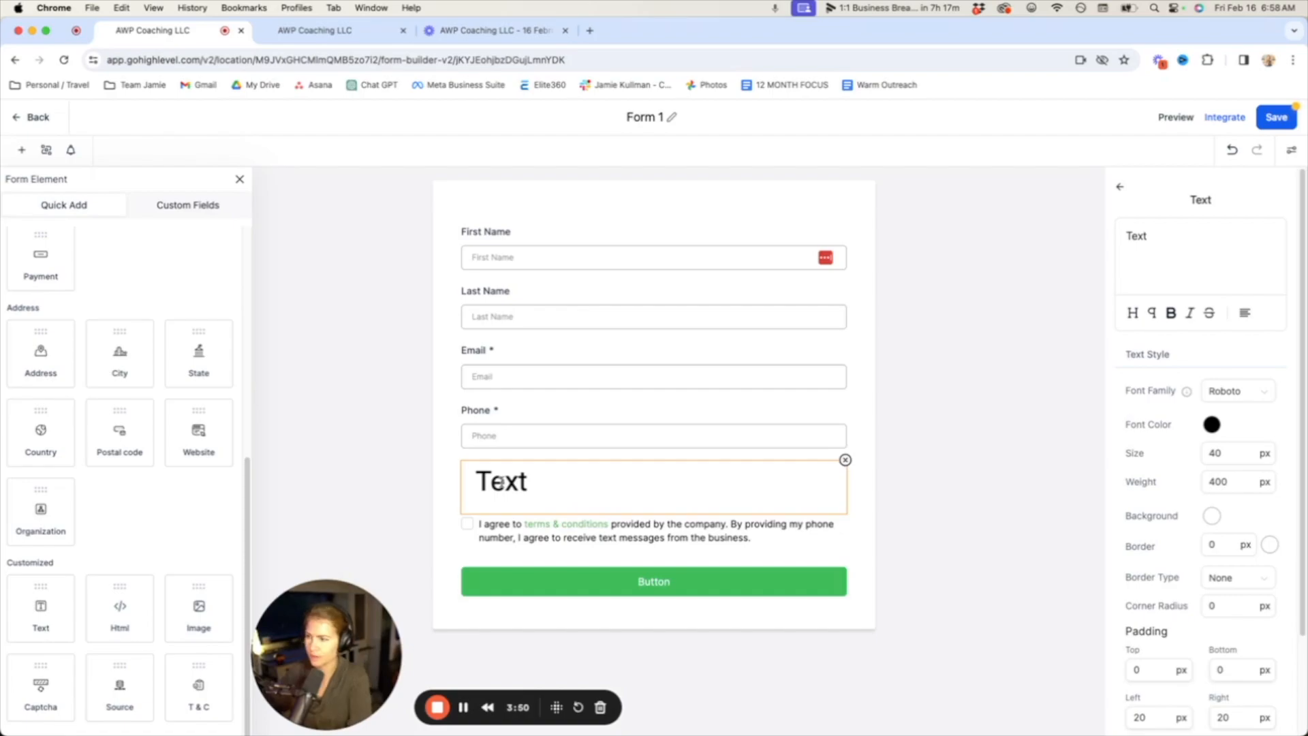
drag(1189, 231, 1110, 235)
text(Application ques)
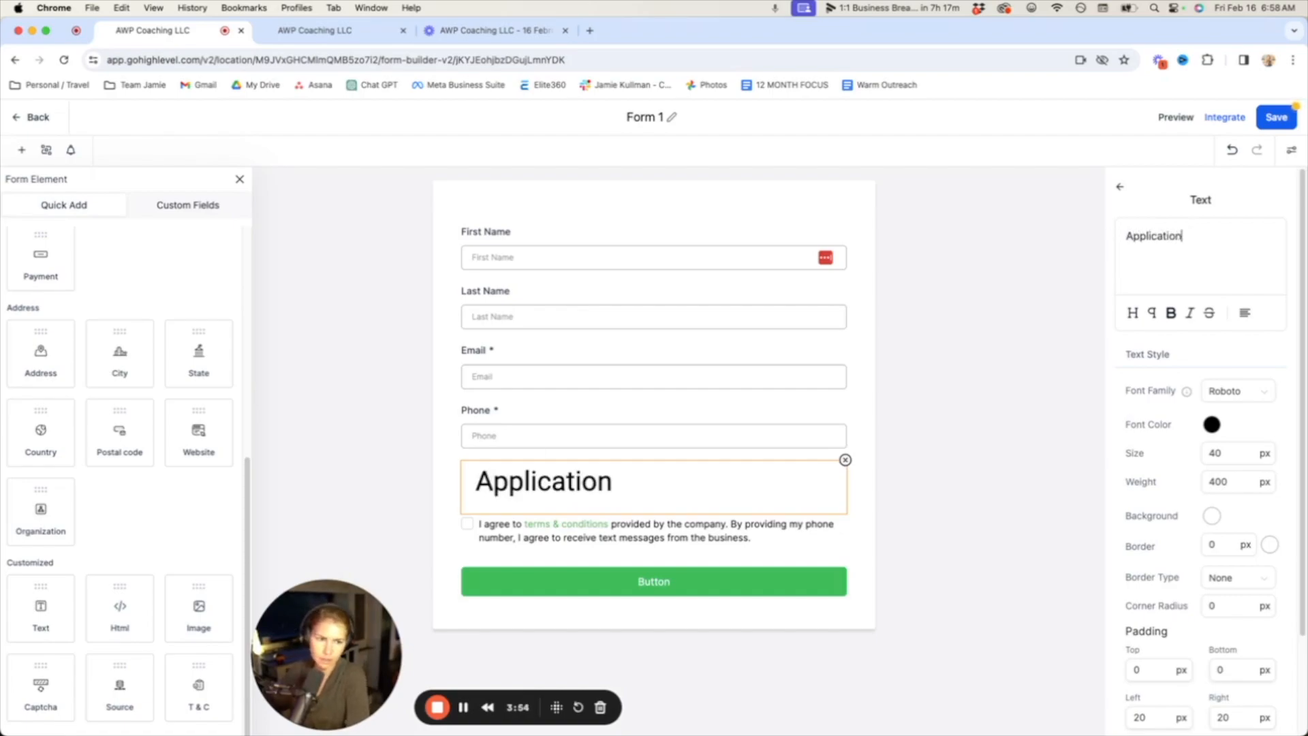
key(BackSpace)
key(BackSpace)
key(BackSpace)
key(BackSpace)
text(Questions)
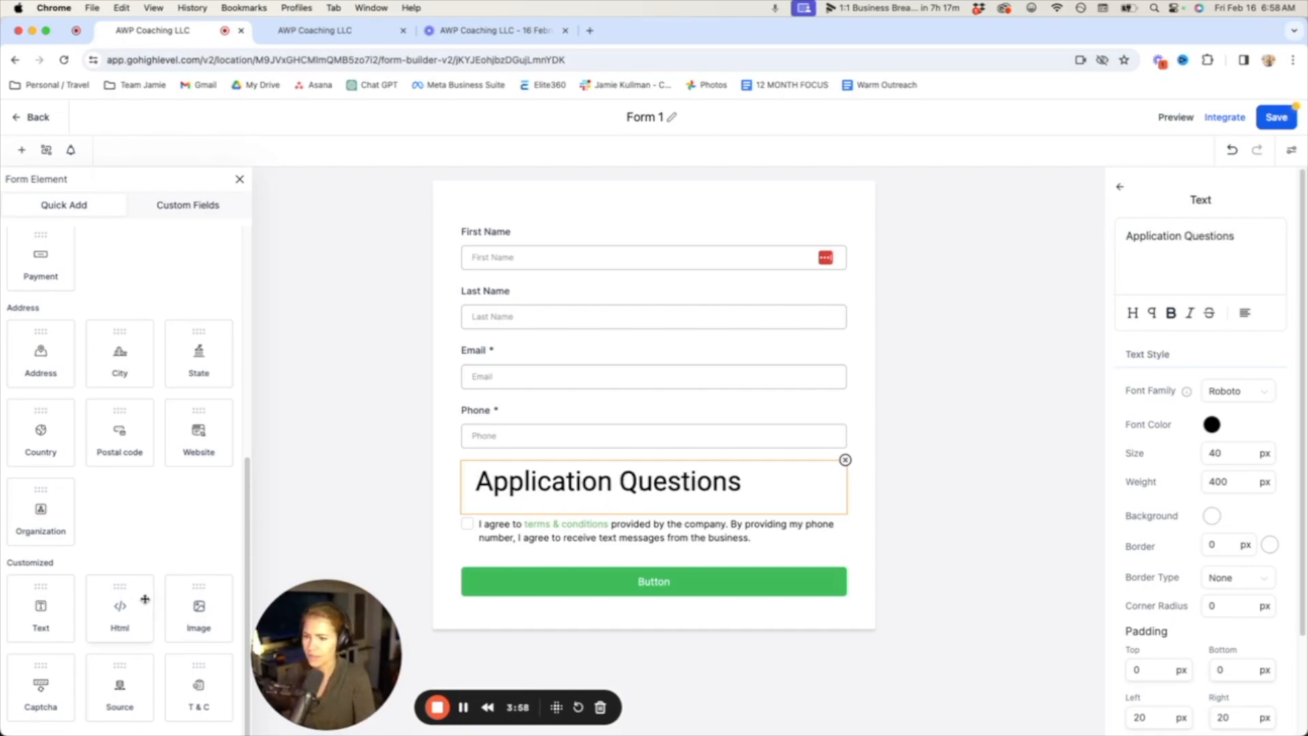
Add a Website field beneath the Application Questions heading.
scroll(113, 607, up, 5)
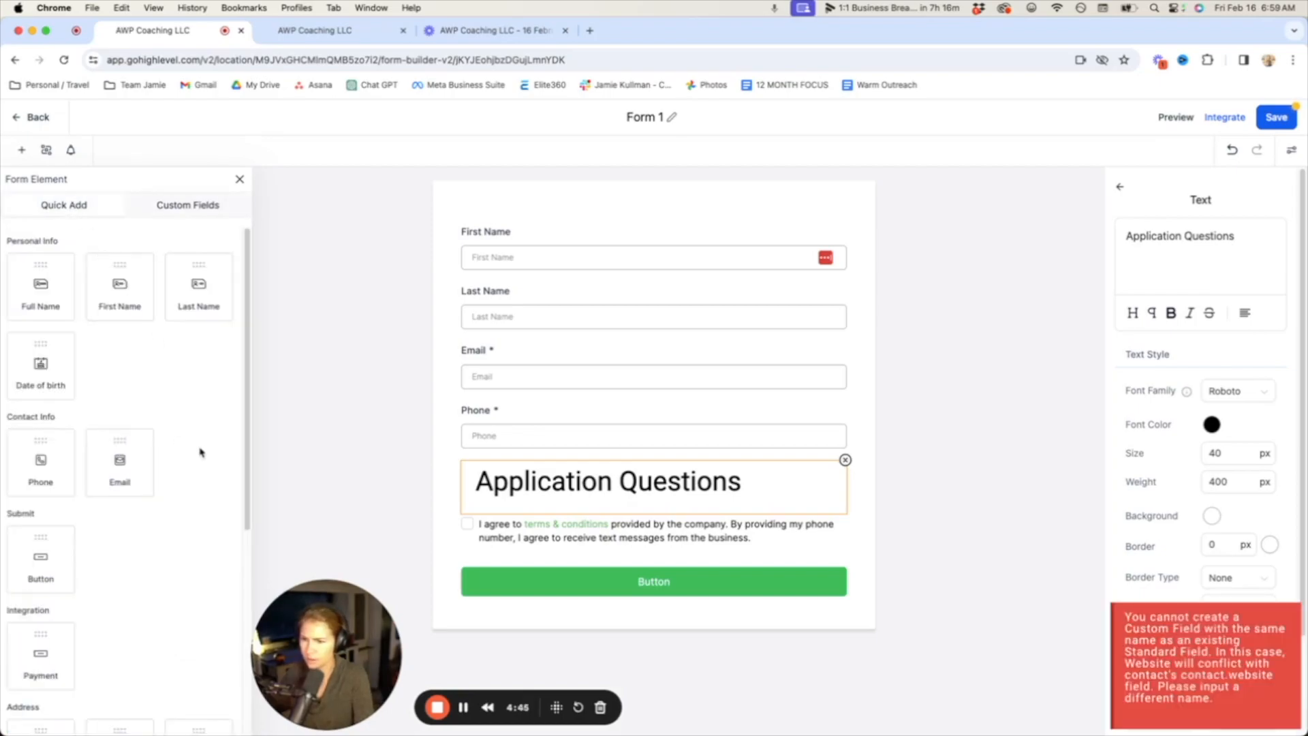
scroll(200, 452, down, 5)
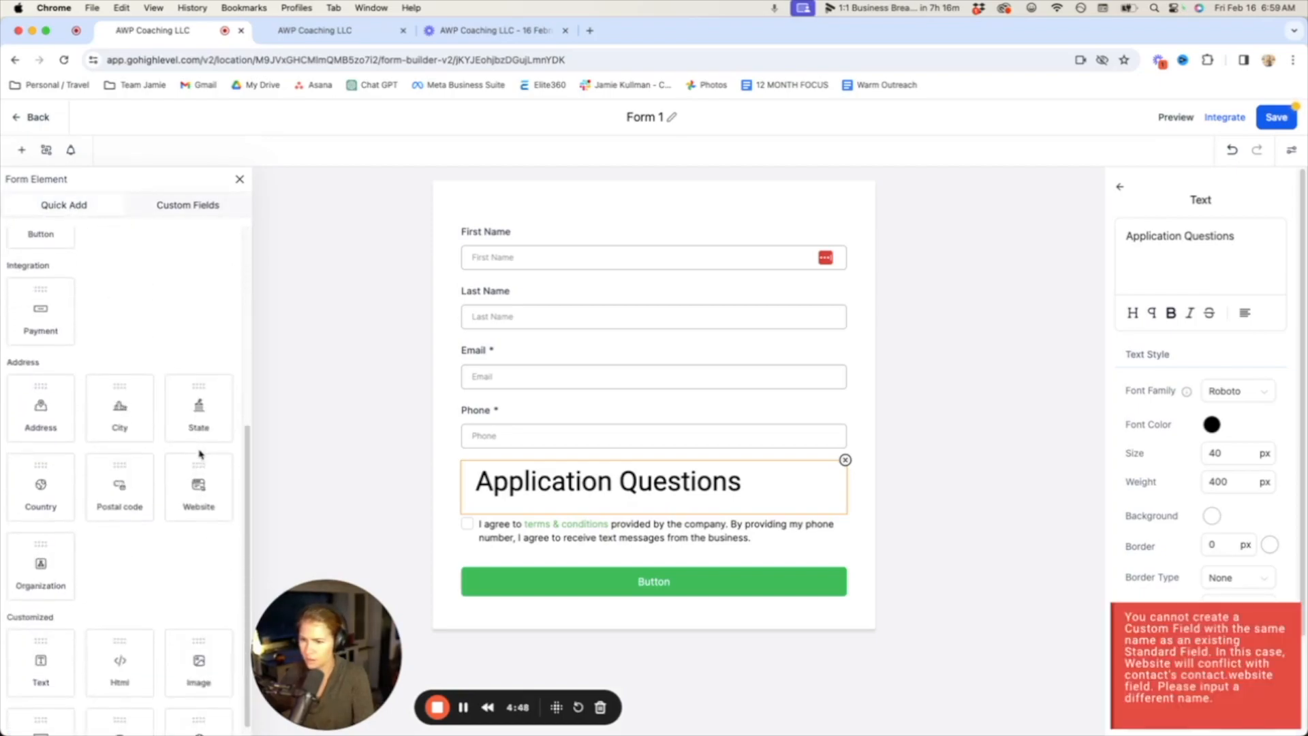
drag(199, 485, 538, 575)
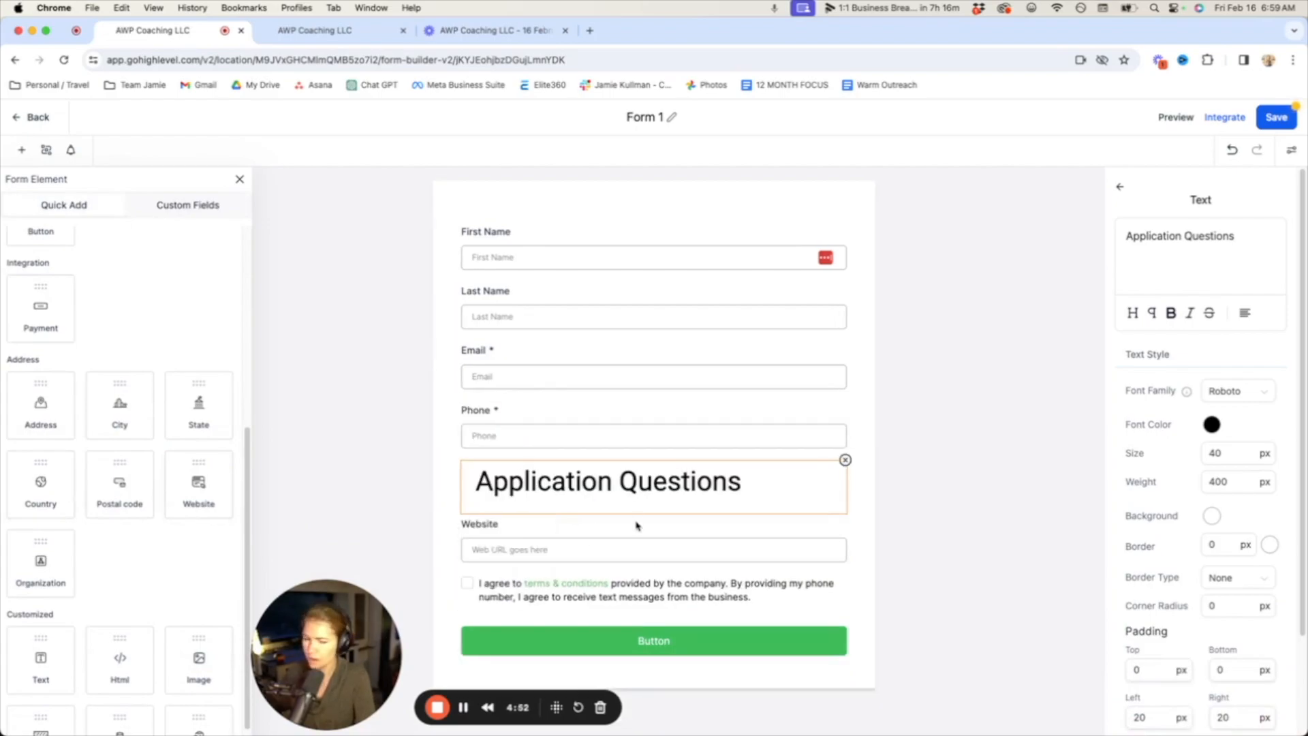
Create a single-line 'Best Social Media Handle or Link' custom field in the Contact group.
click(189, 218)
click(125, 720)
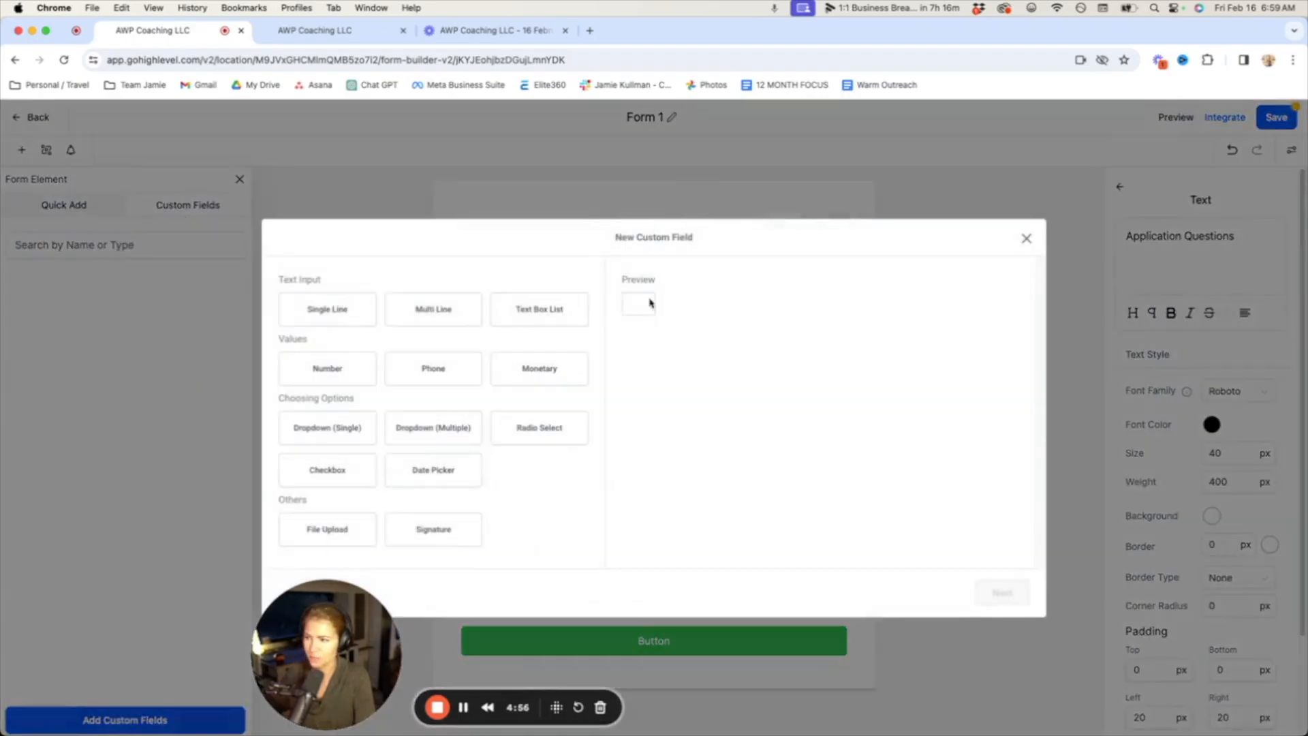
click(339, 310)
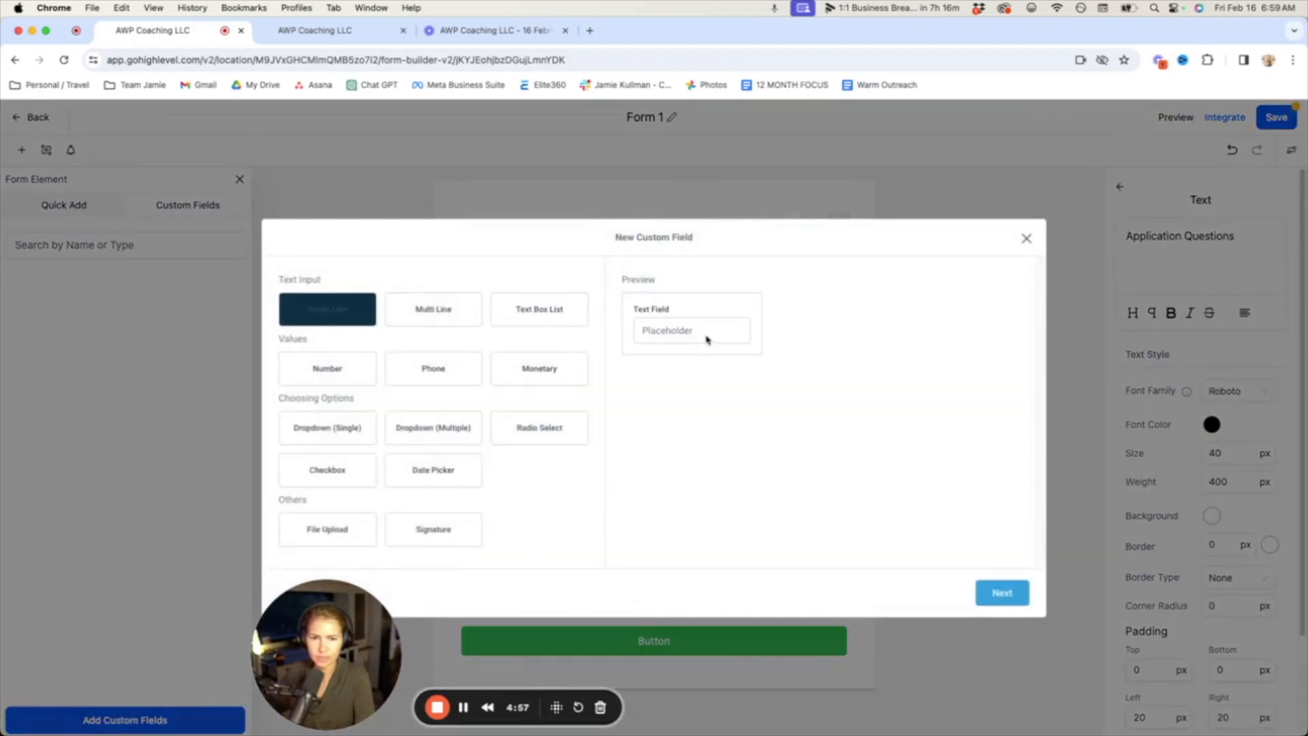
click(1000, 592)
click(418, 380)
text(B)
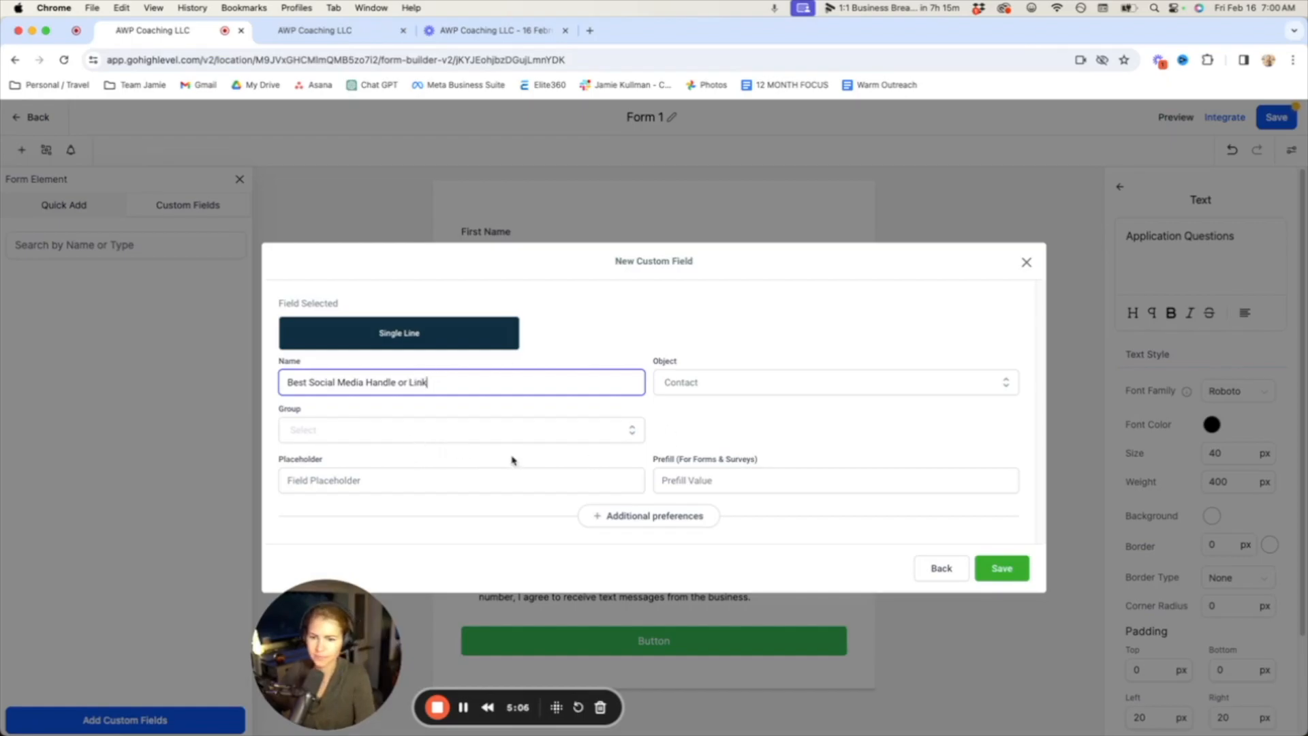
click(509, 430)
click(402, 459)
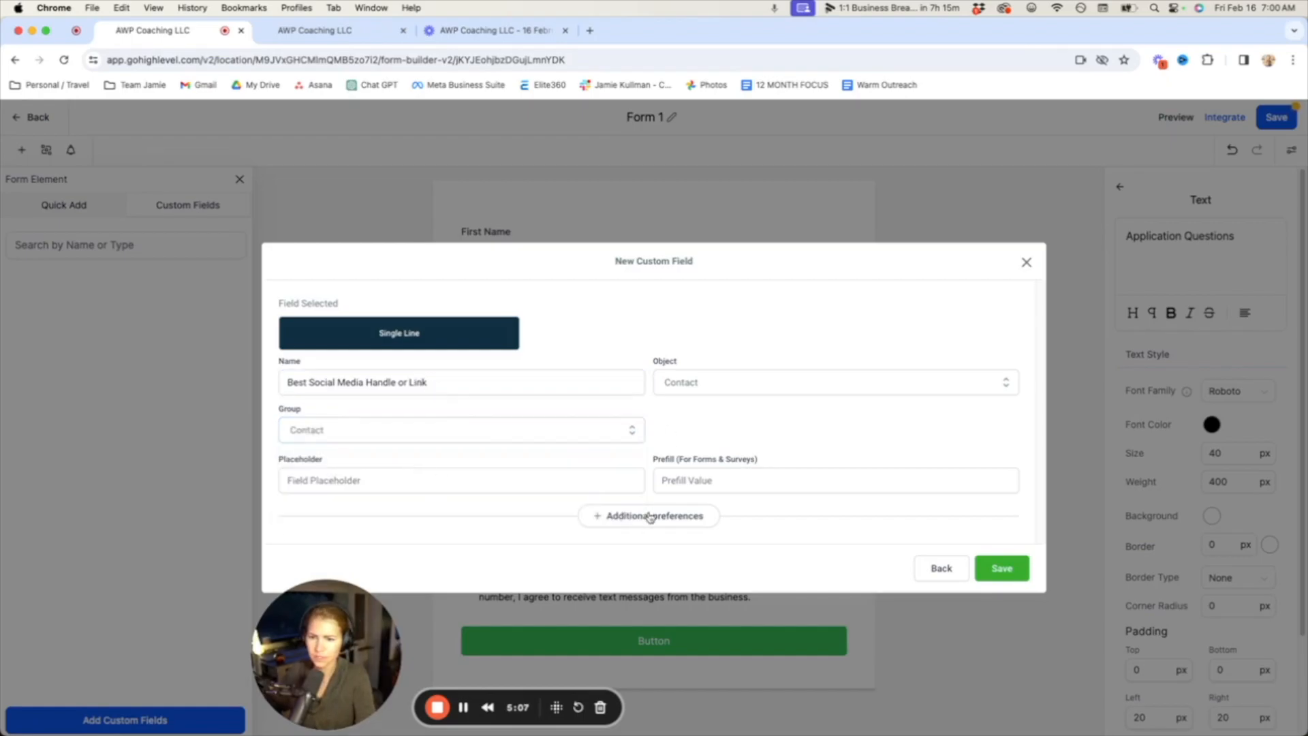
click(1003, 568)
Place the Best Social Media Handle or Link field below Website.
click(131, 242)
click(153, 304)
click(89, 245)
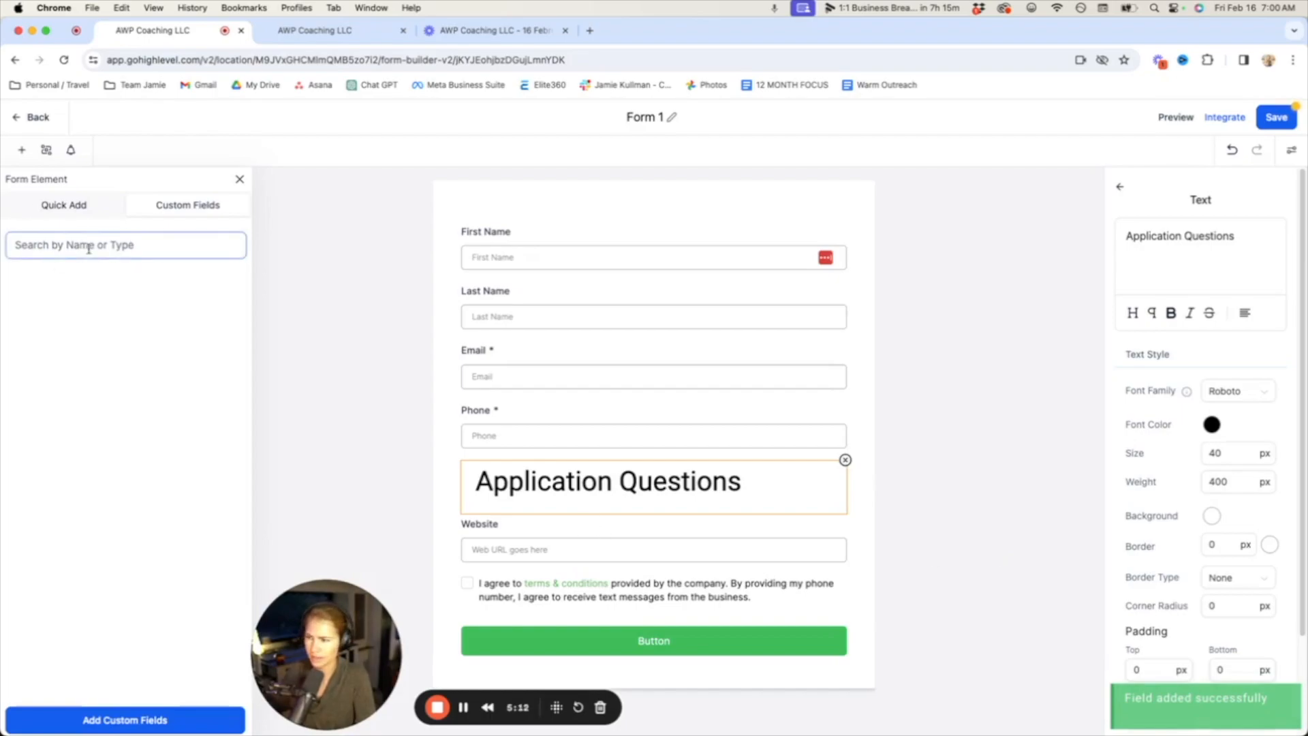
click(200, 434)
drag(145, 276, 639, 591)
Create a multi-line 'Tell me briefly about your goals' field on Contact in the General Info group.
click(137, 721)
click(337, 305)
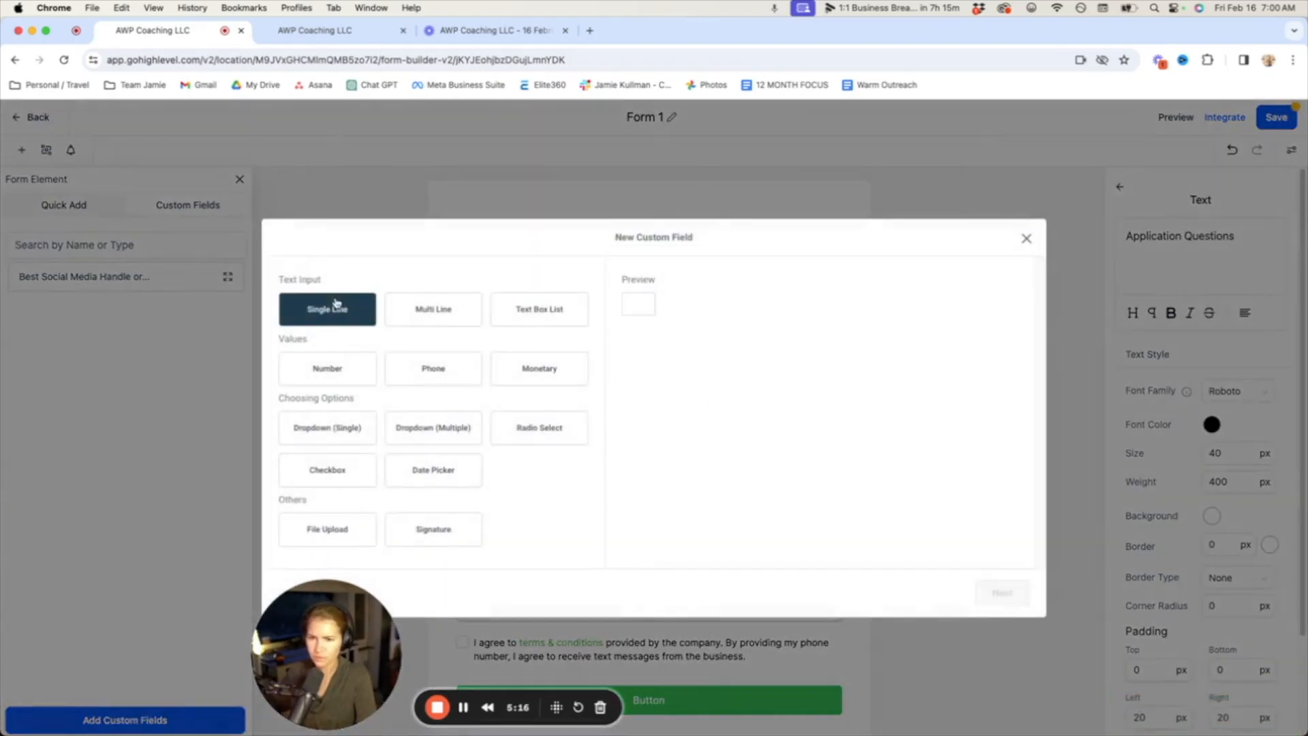
click(406, 308)
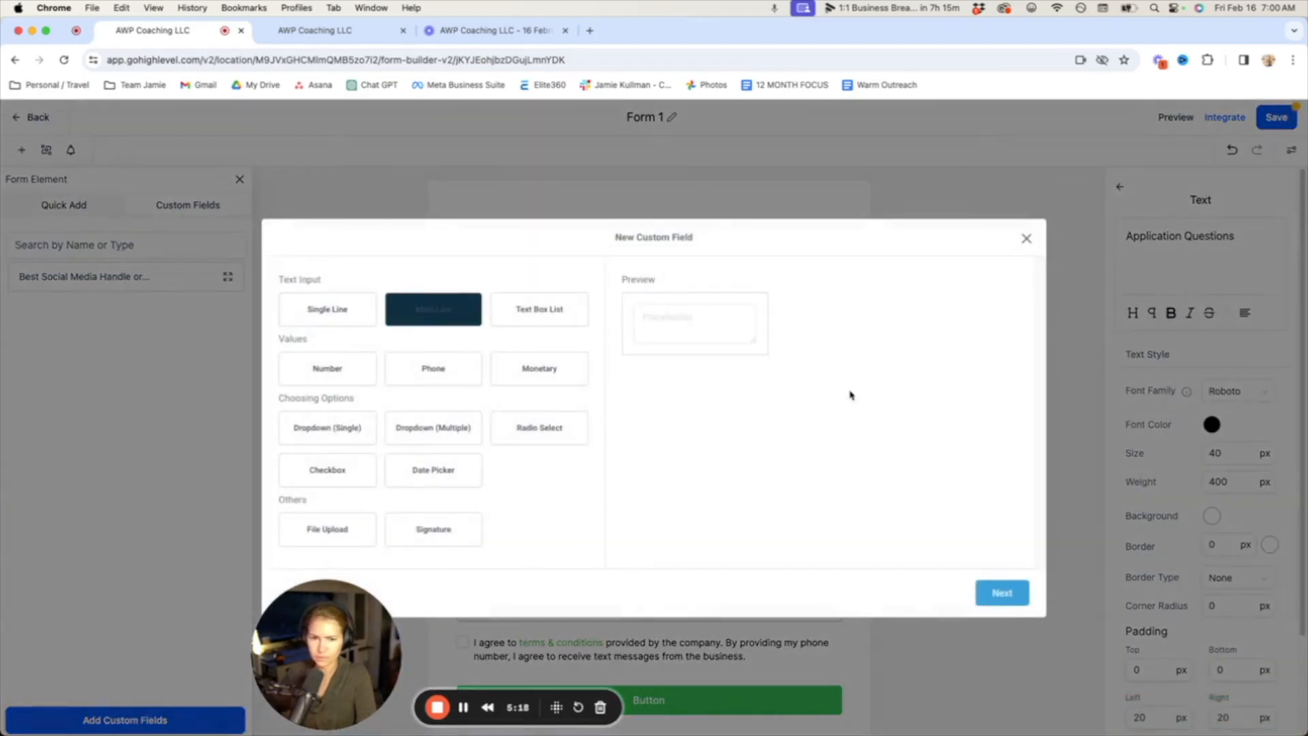
click(1003, 592)
click(462, 379)
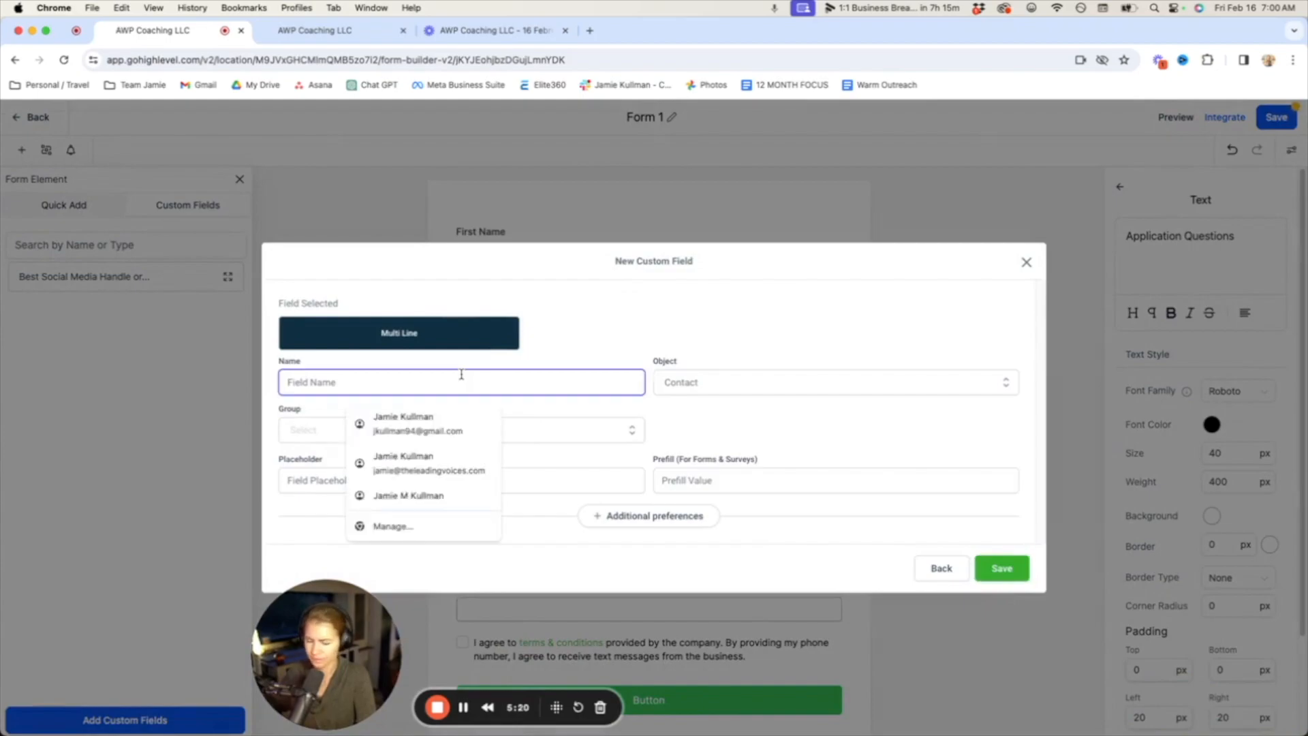
text(Tell me briefly about your goals)
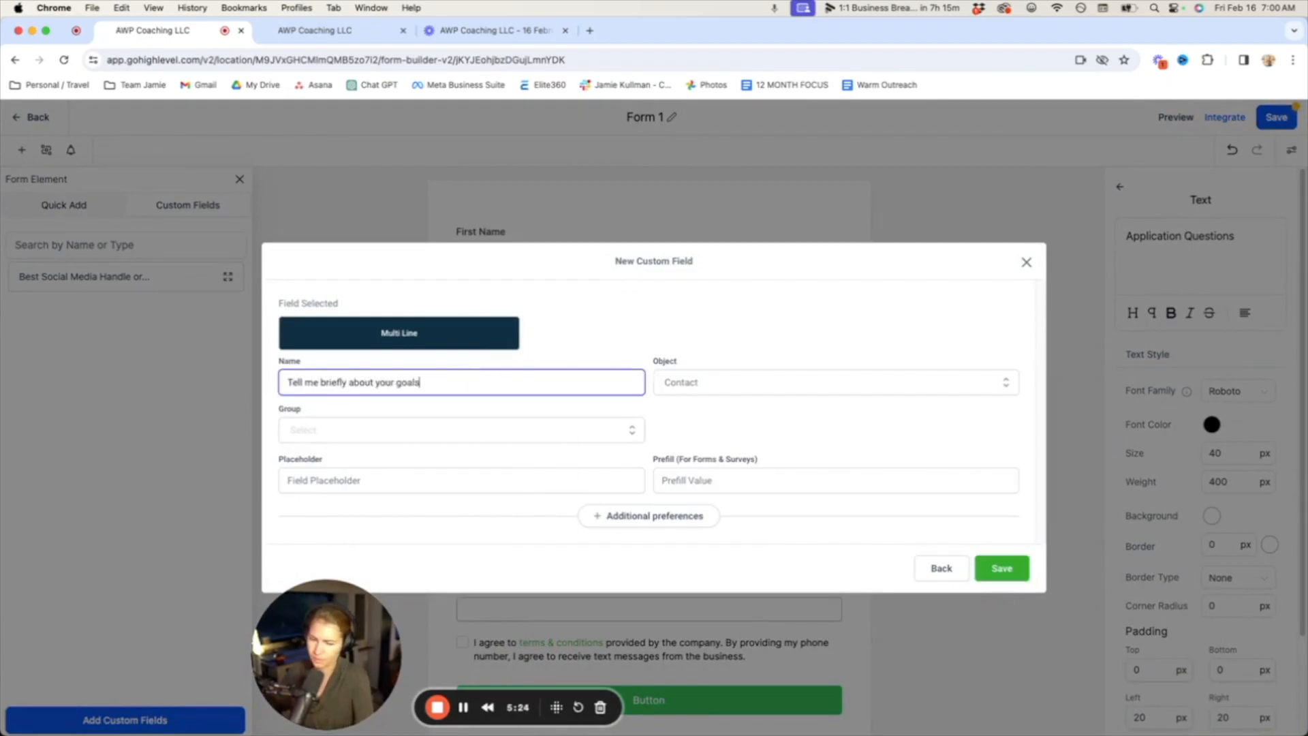
click(699, 381)
click(709, 412)
click(517, 431)
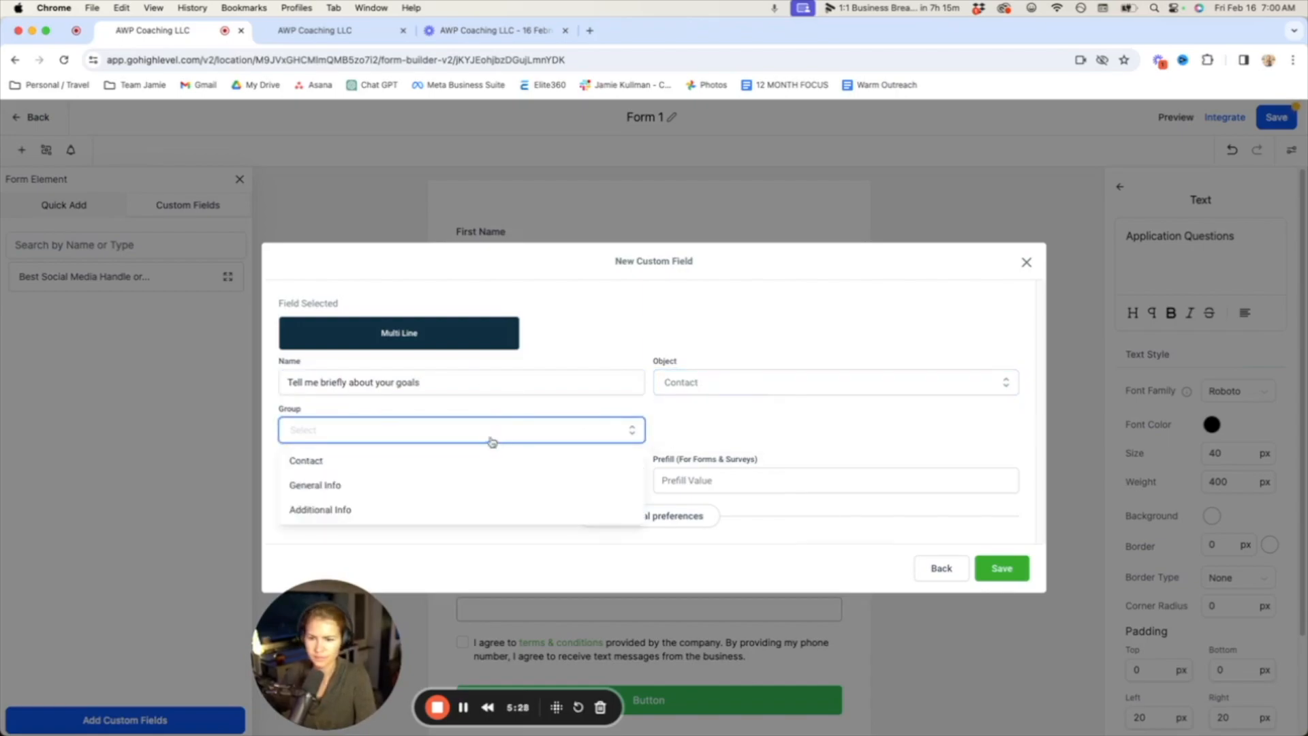
click(372, 486)
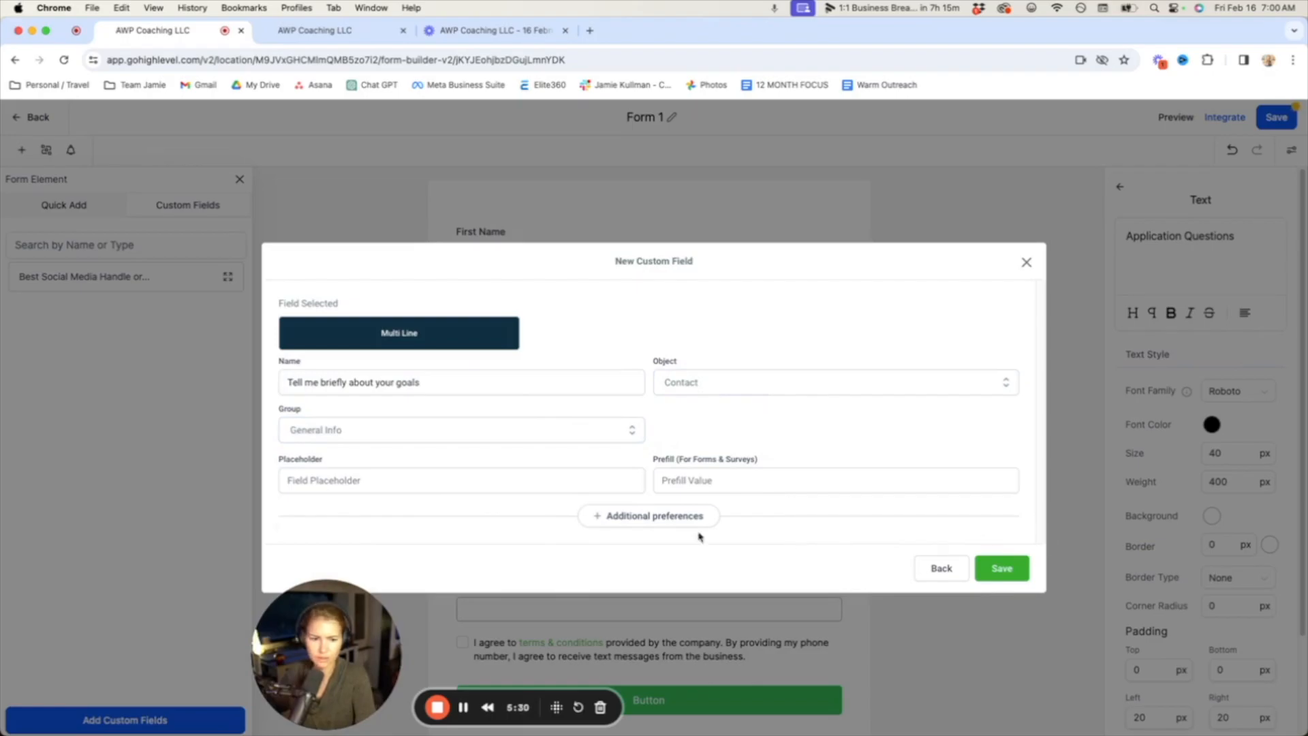
click(659, 516)
click(660, 479)
click(1006, 570)
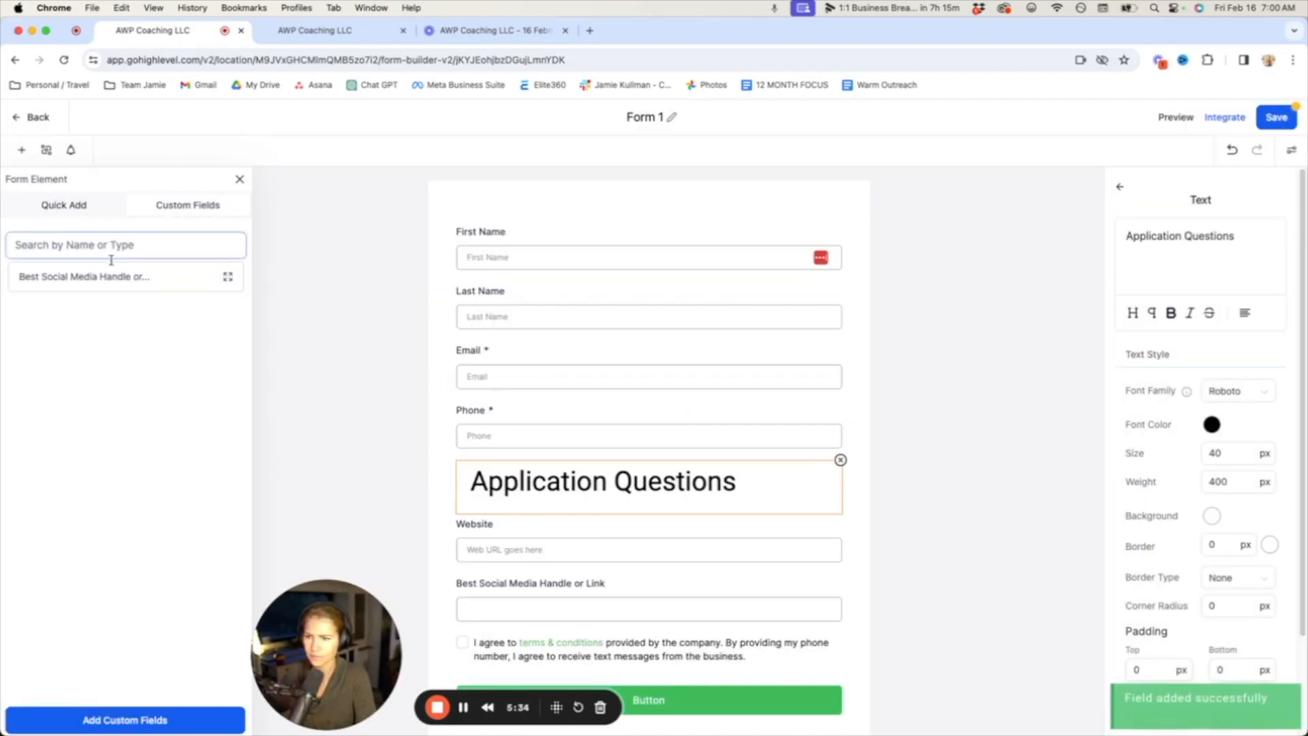
Create a multi-line 'What do you need support on…' question field in the Additional Info group.
click(100, 717)
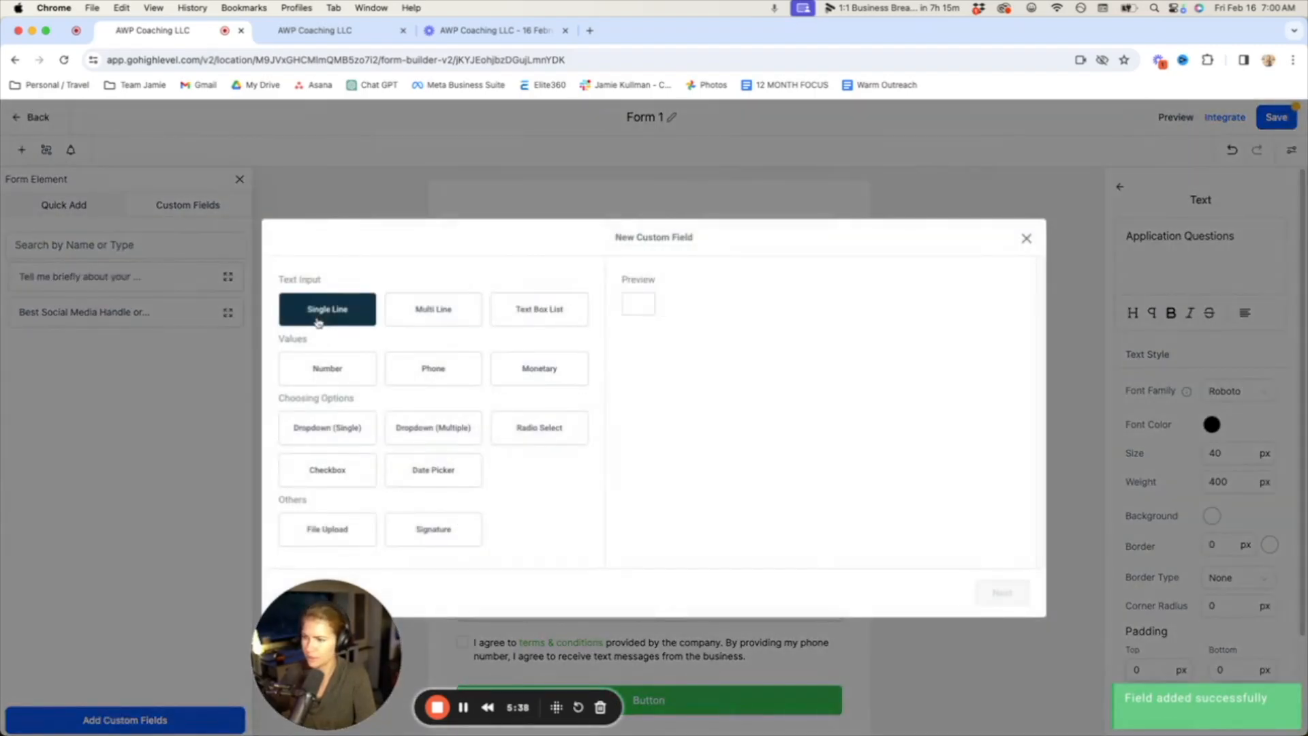
click(403, 318)
click(988, 592)
click(337, 382)
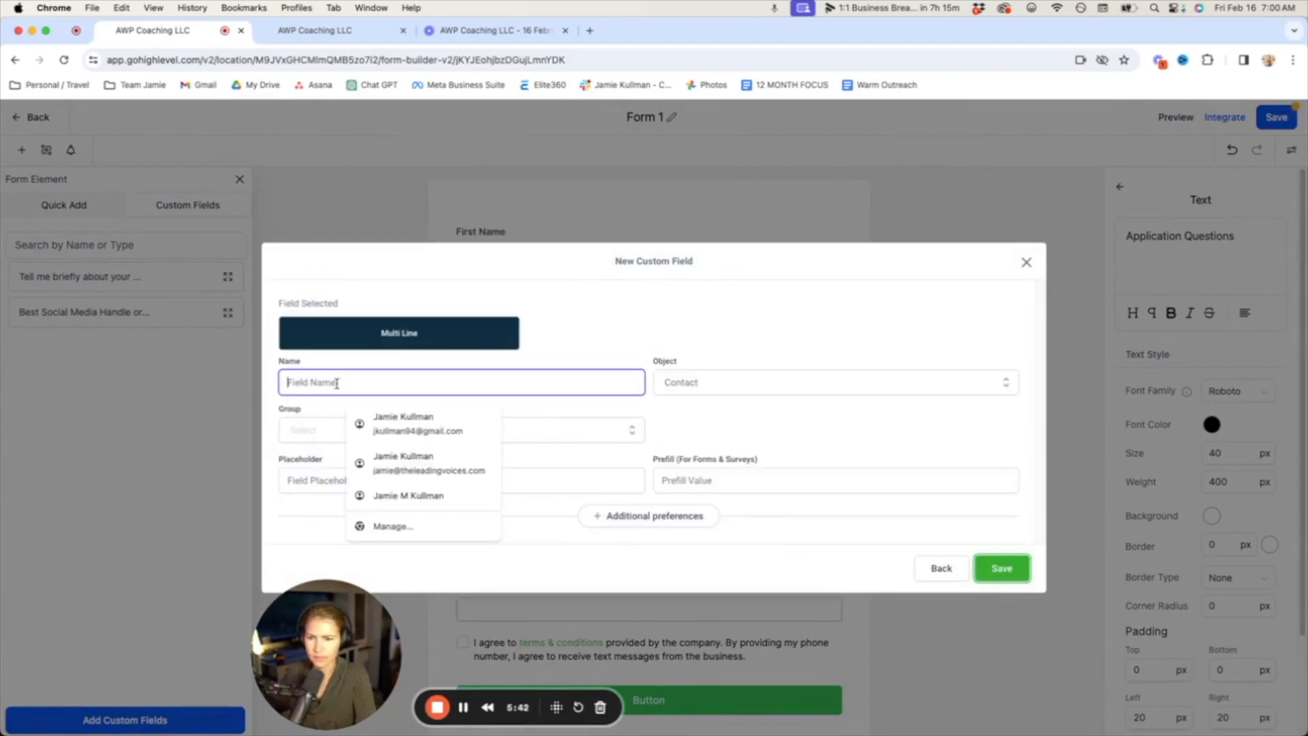
text(What do you need support on right now? Be as honest as you can be. The moer)
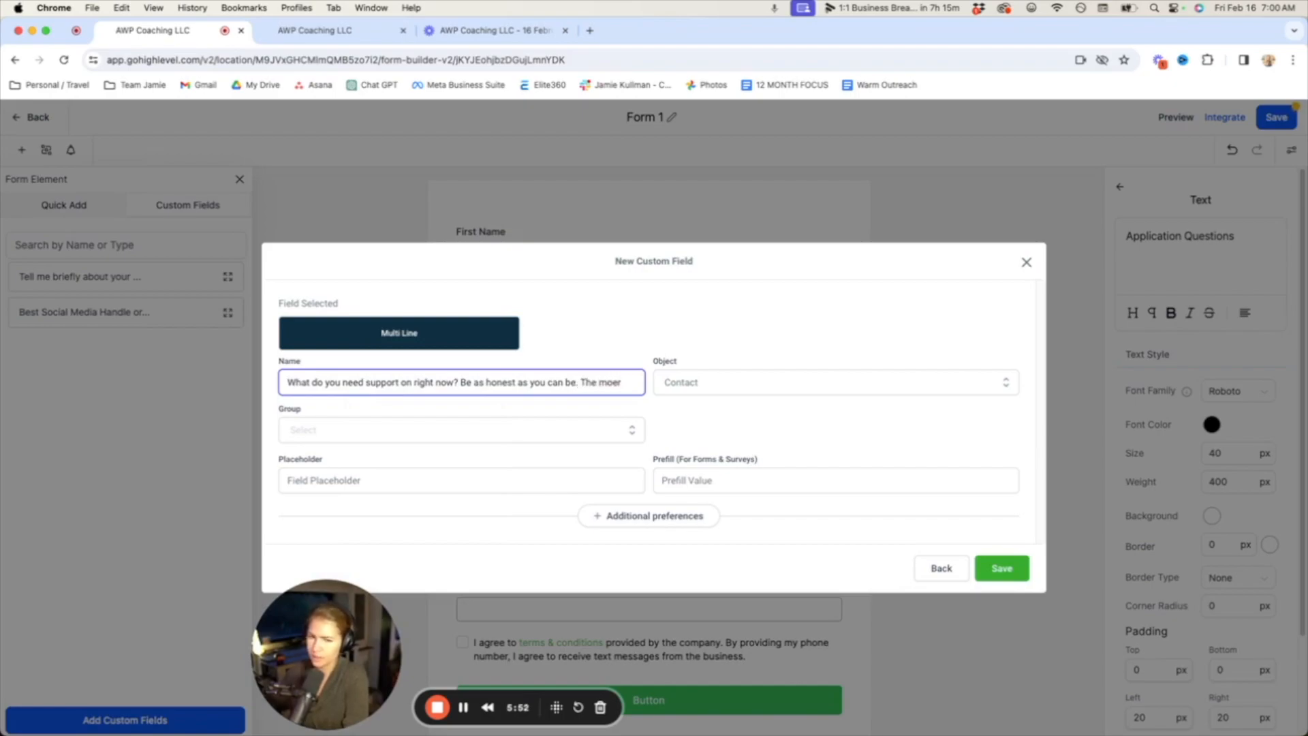
key(BackSpace)
key(BackSpace)
text(re detail we)
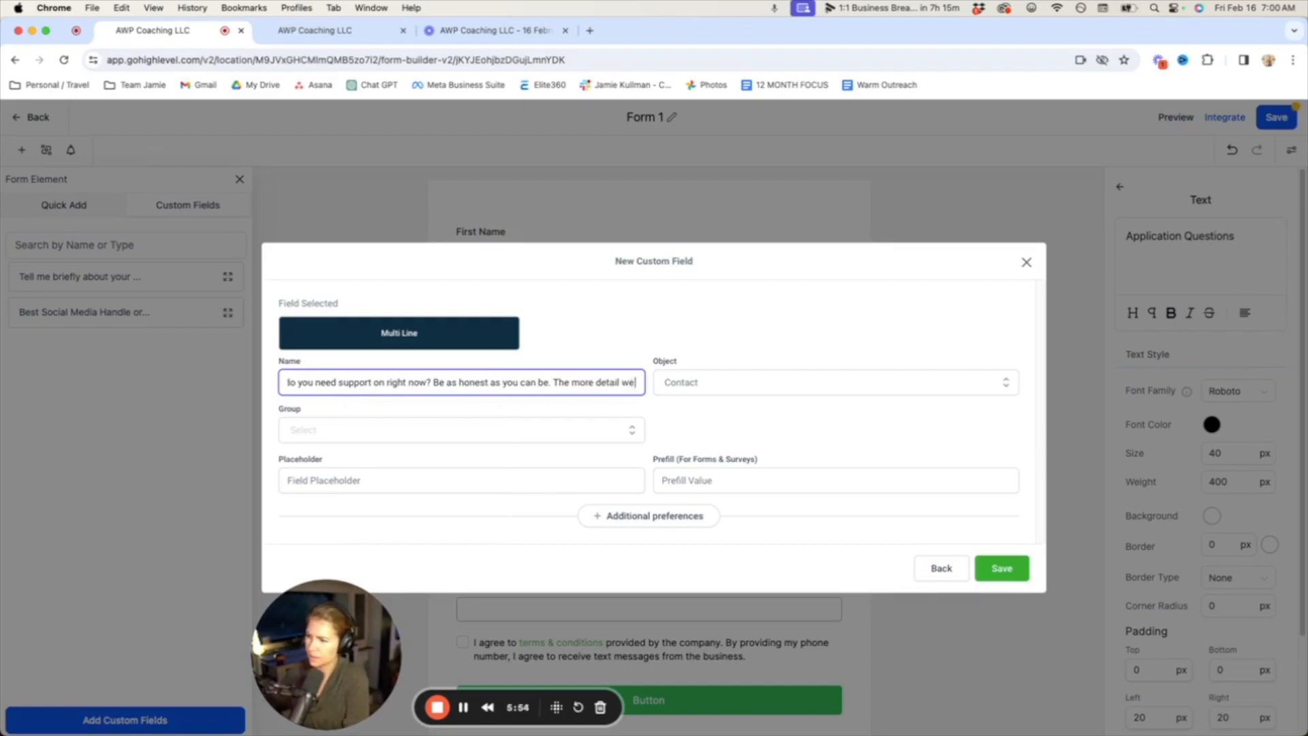
text( know about you the mmore w)
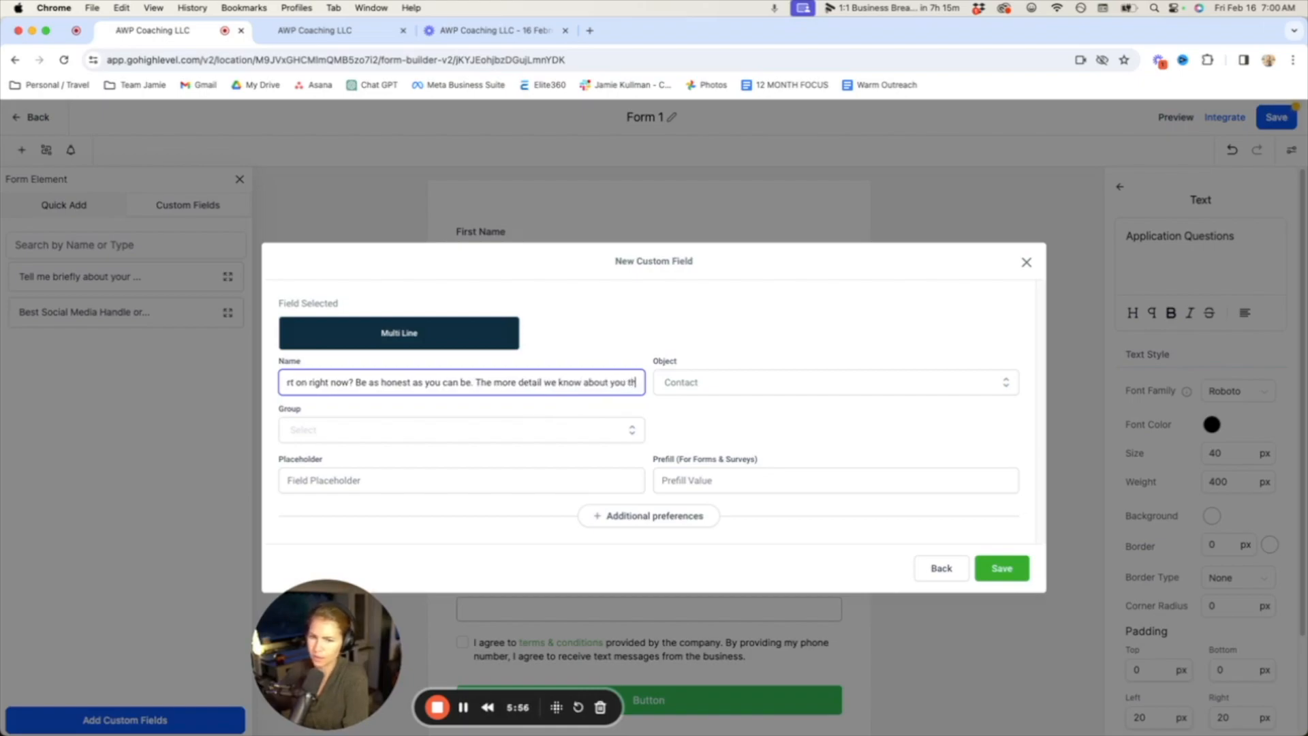
key(BackSpace)
key(BackSpace)
key(BackSpace)
key(BackSpace)
key(BackSpace)
key(BackSpace)
key(BackSpace)
text(more we can help.)
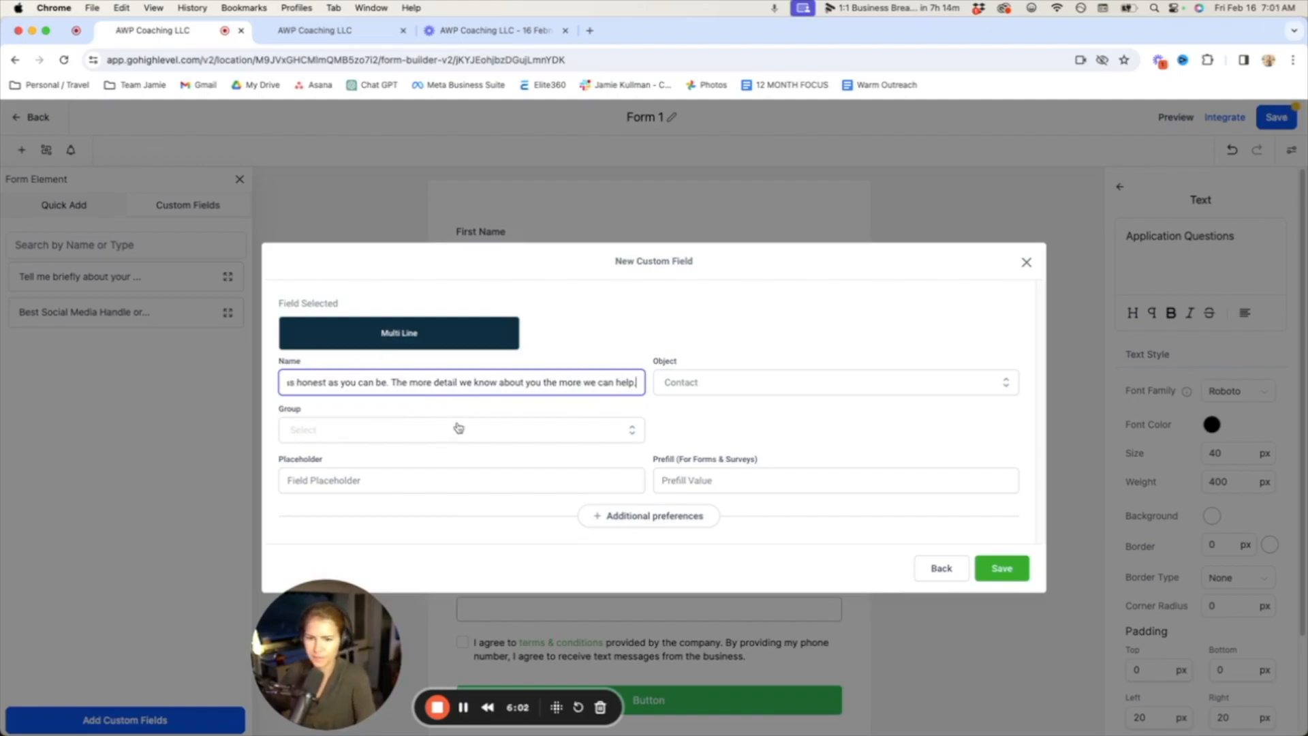
click(482, 440)
click(380, 485)
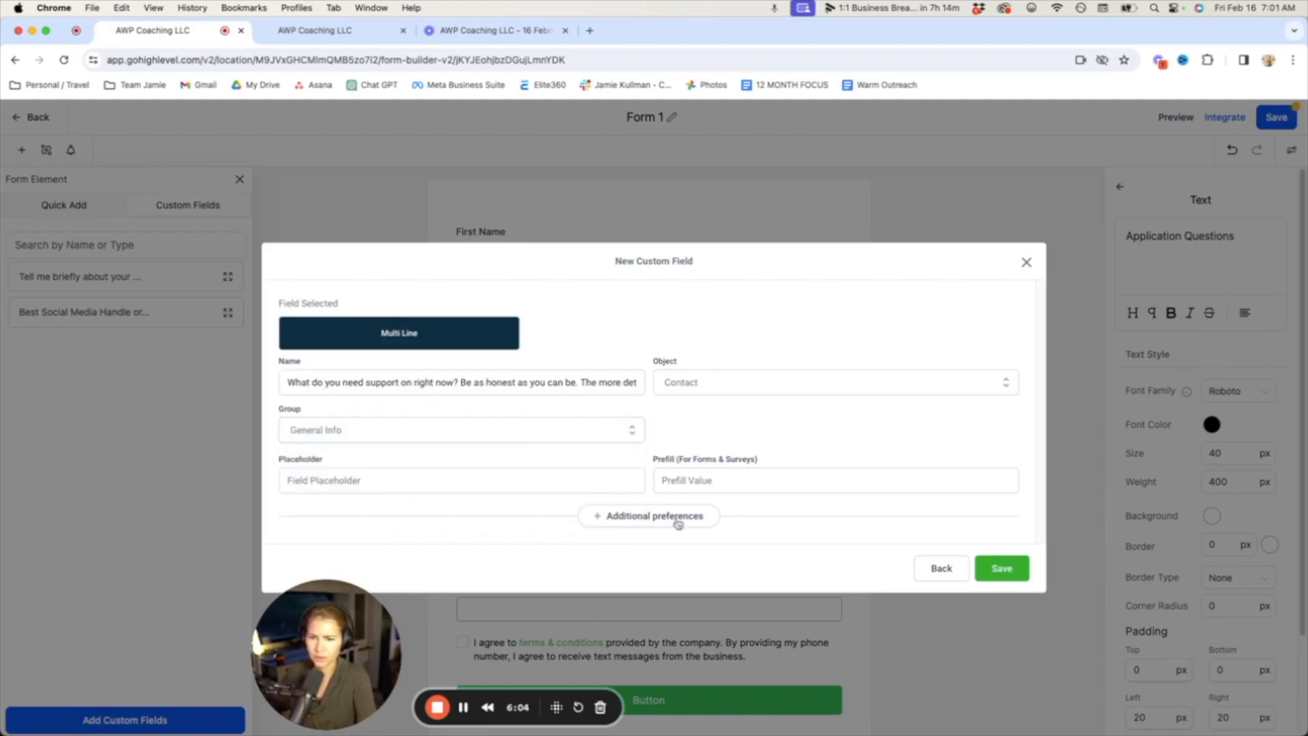
click(590, 436)
click(407, 506)
click(995, 565)
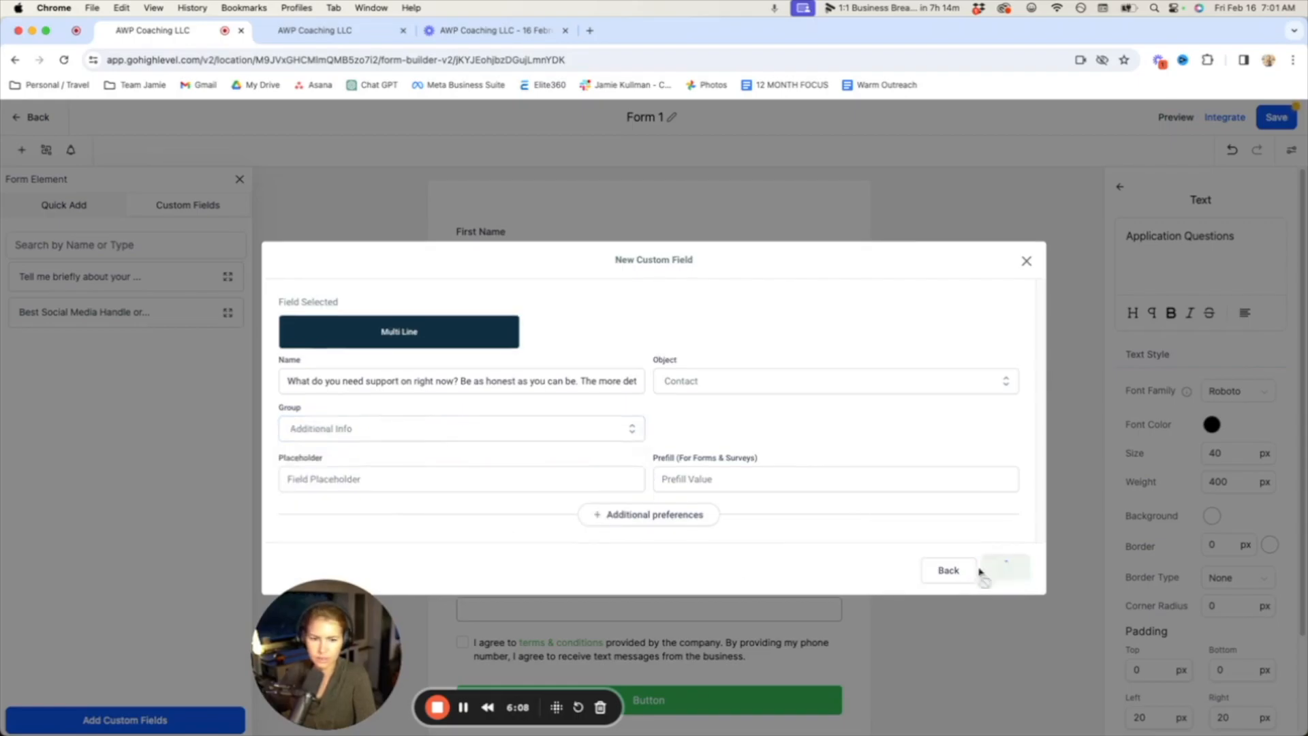
click(124, 722)
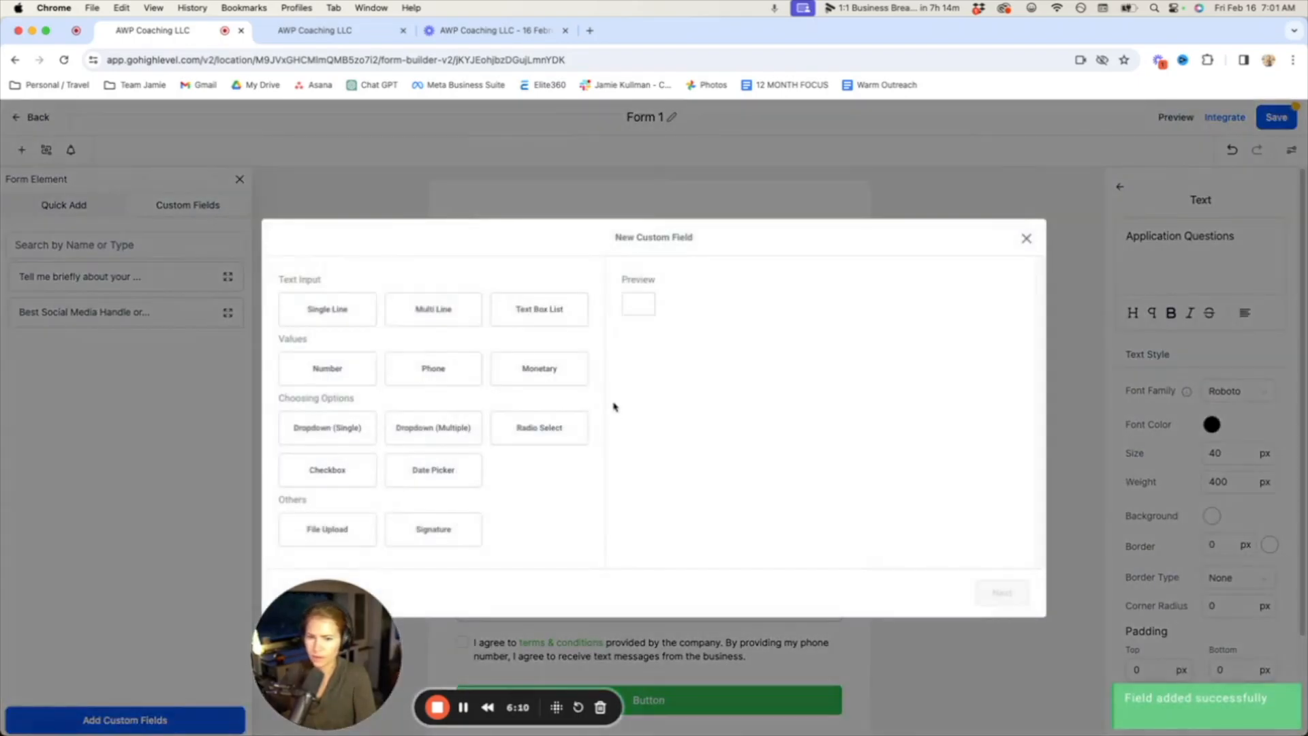
Create a single-line 'If you decide you'd like to…' field in Additional Info.
click(372, 308)
click(999, 593)
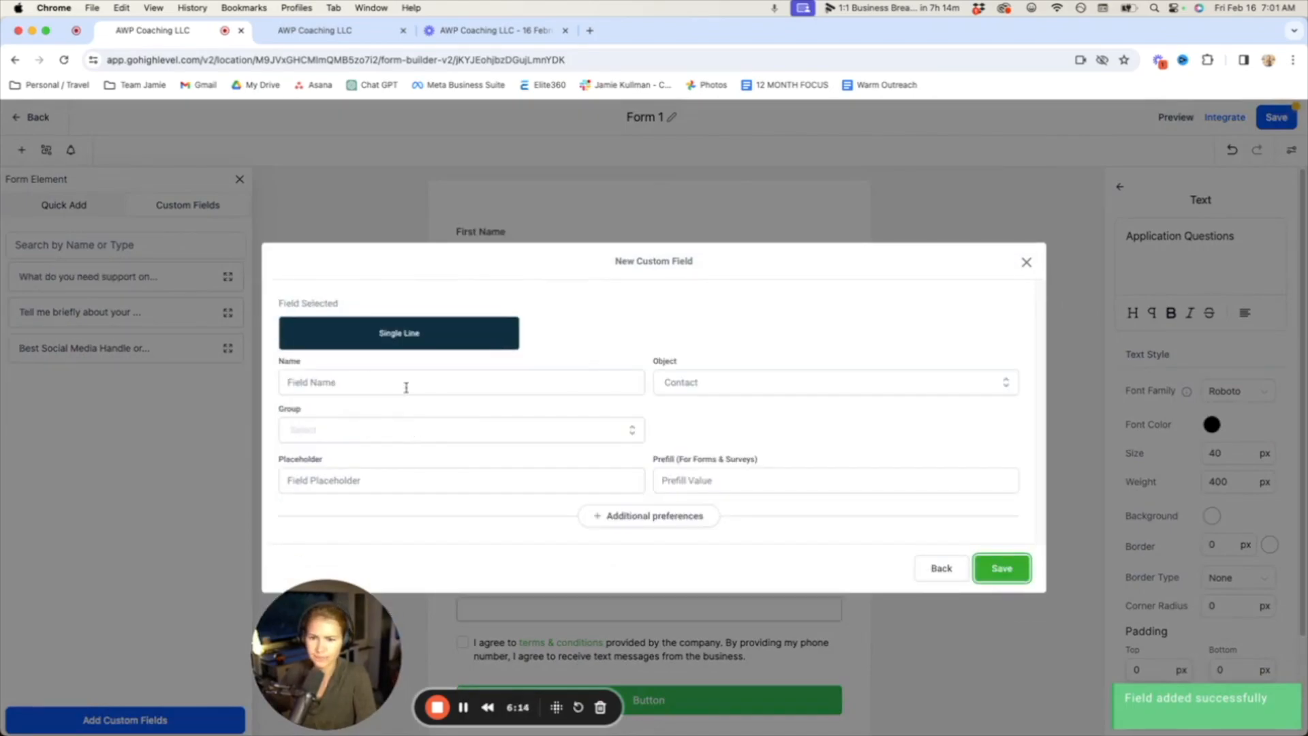
click(376, 431)
click(340, 509)
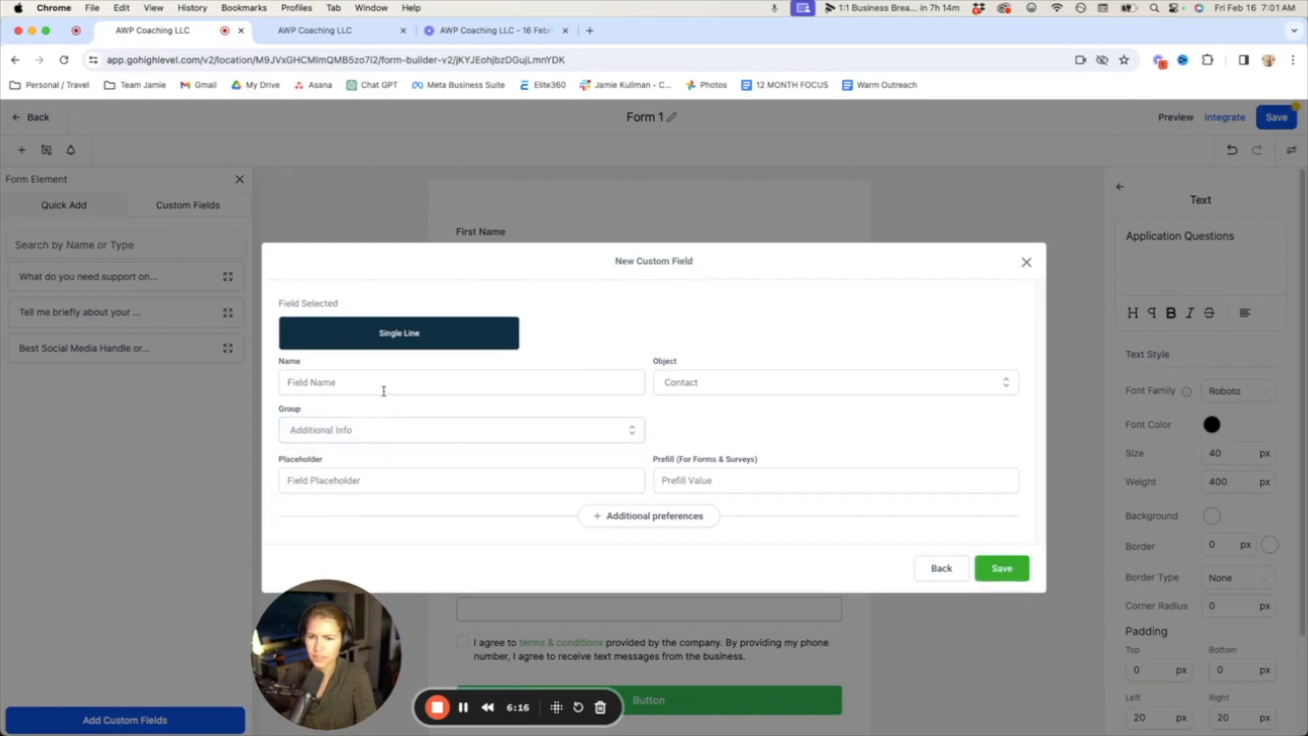
click(375, 386)
text(I)
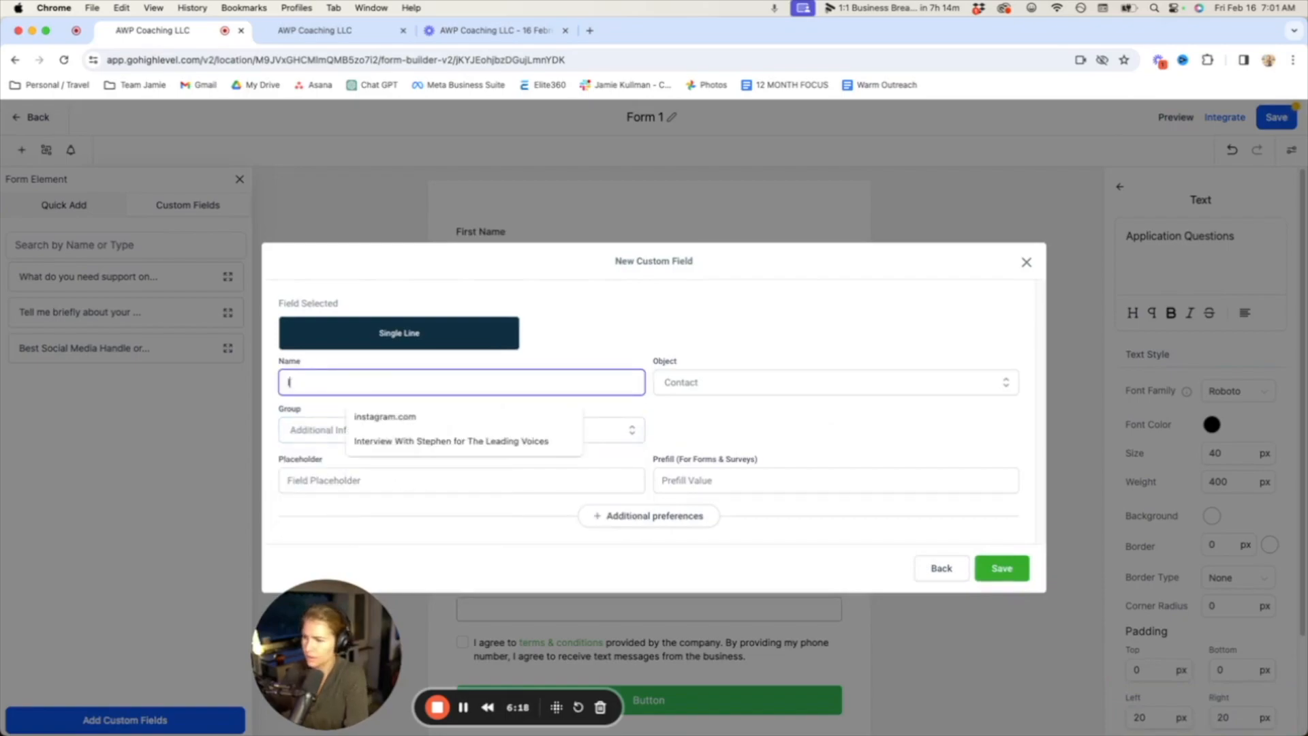
text(f you decide you'd like to work with us, how soon as you looking to g)
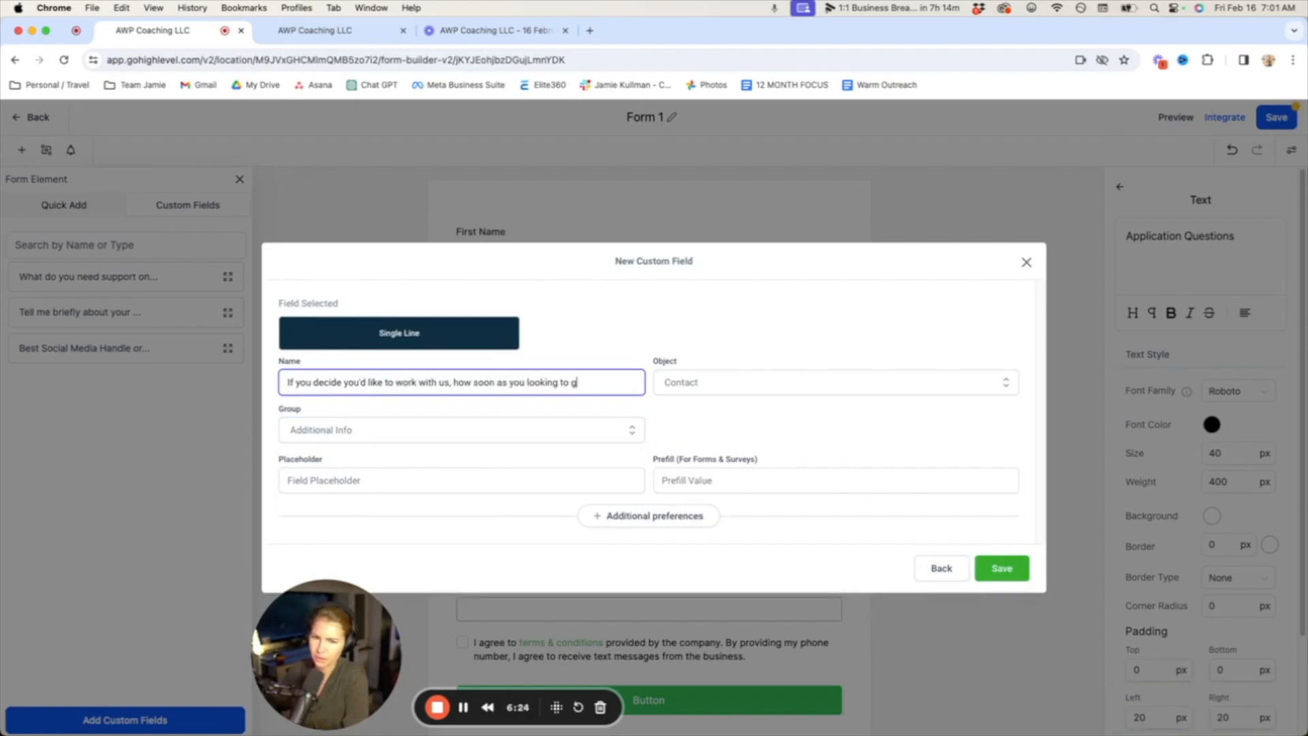
text(?)
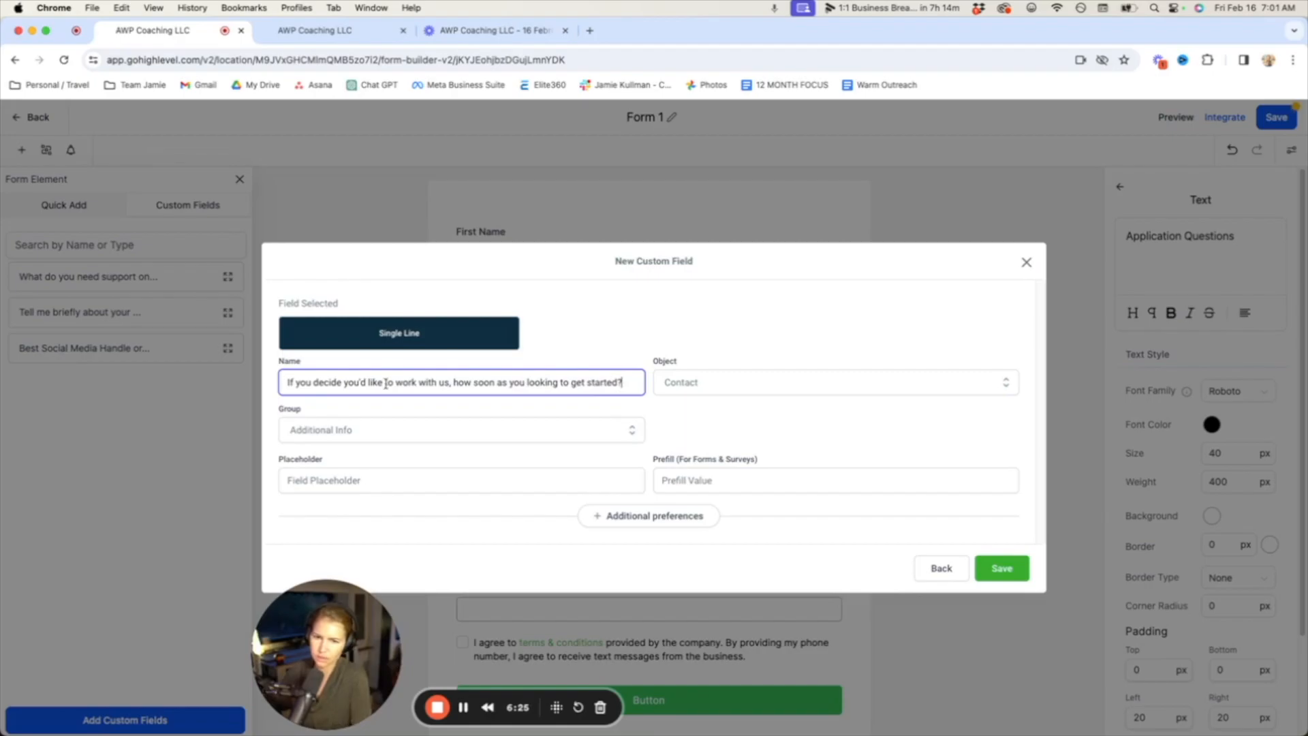
click(1002, 569)
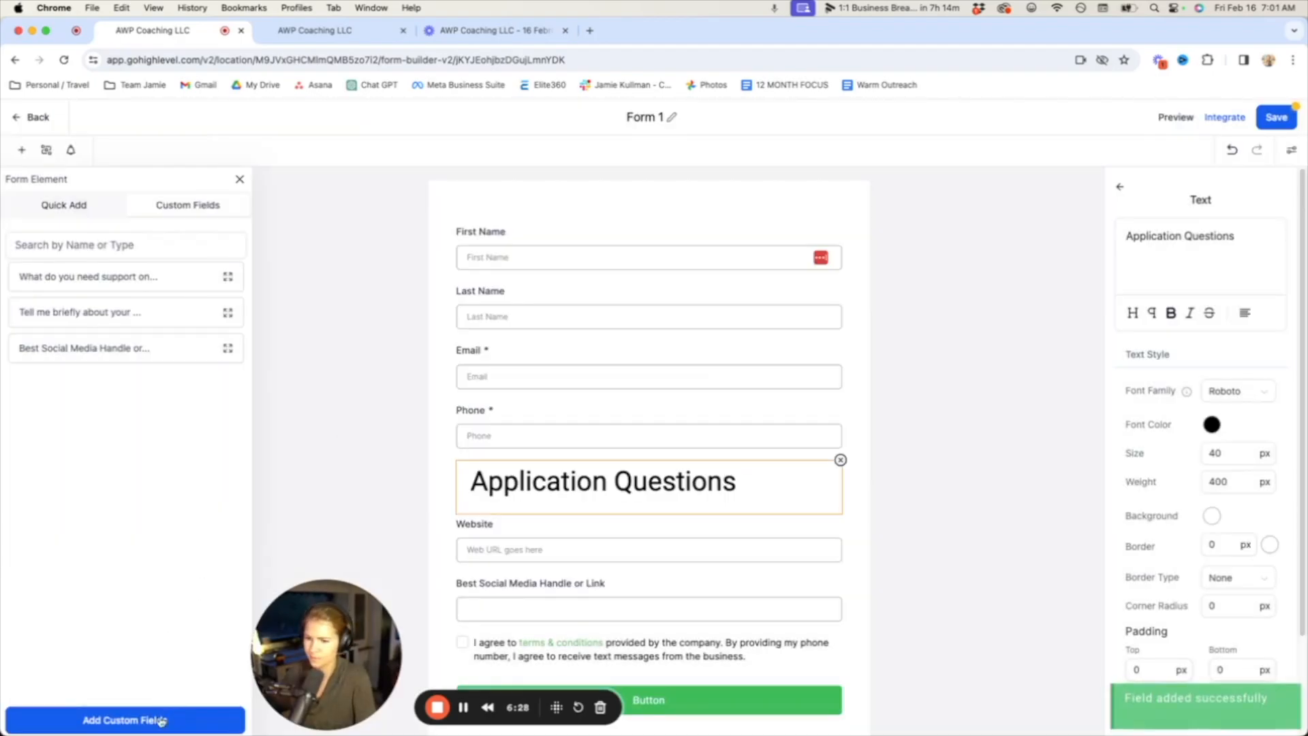
Create a single-line 'What is your current revenue…' field in Additional Info.
click(159, 726)
click(341, 310)
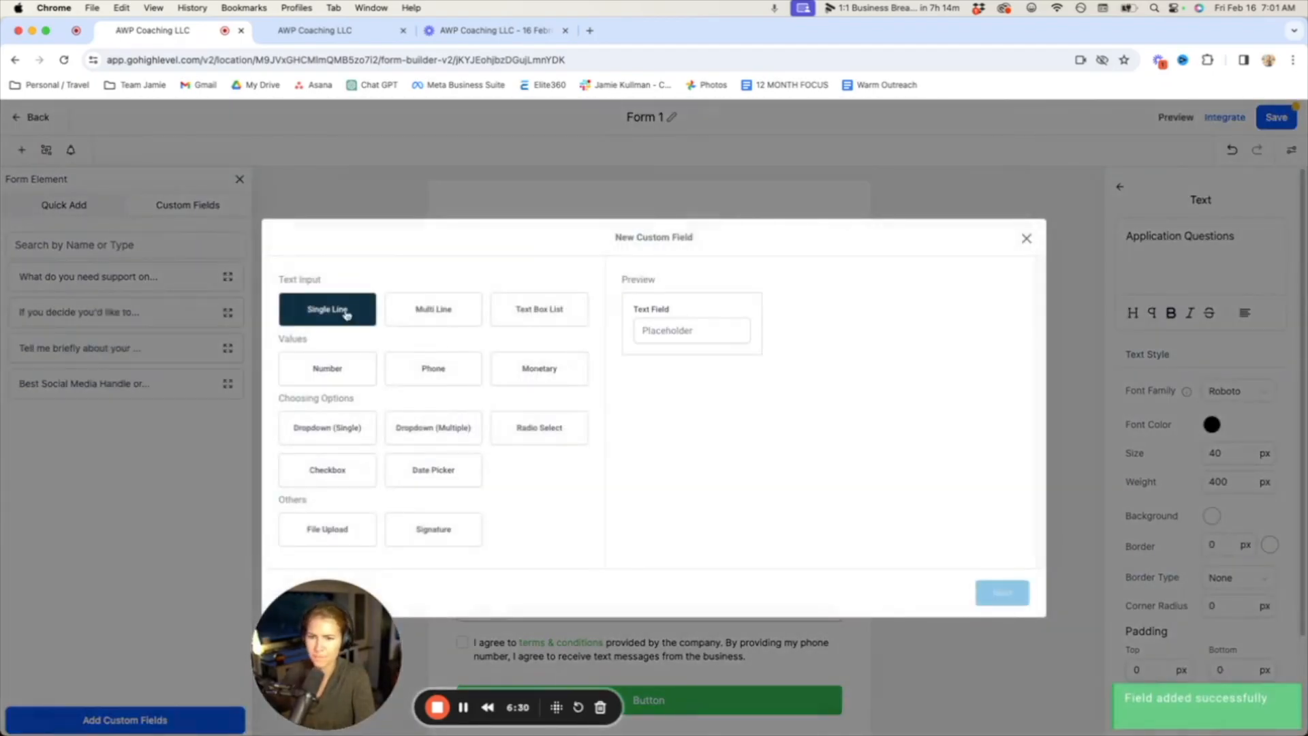
click(979, 586)
click(442, 381)
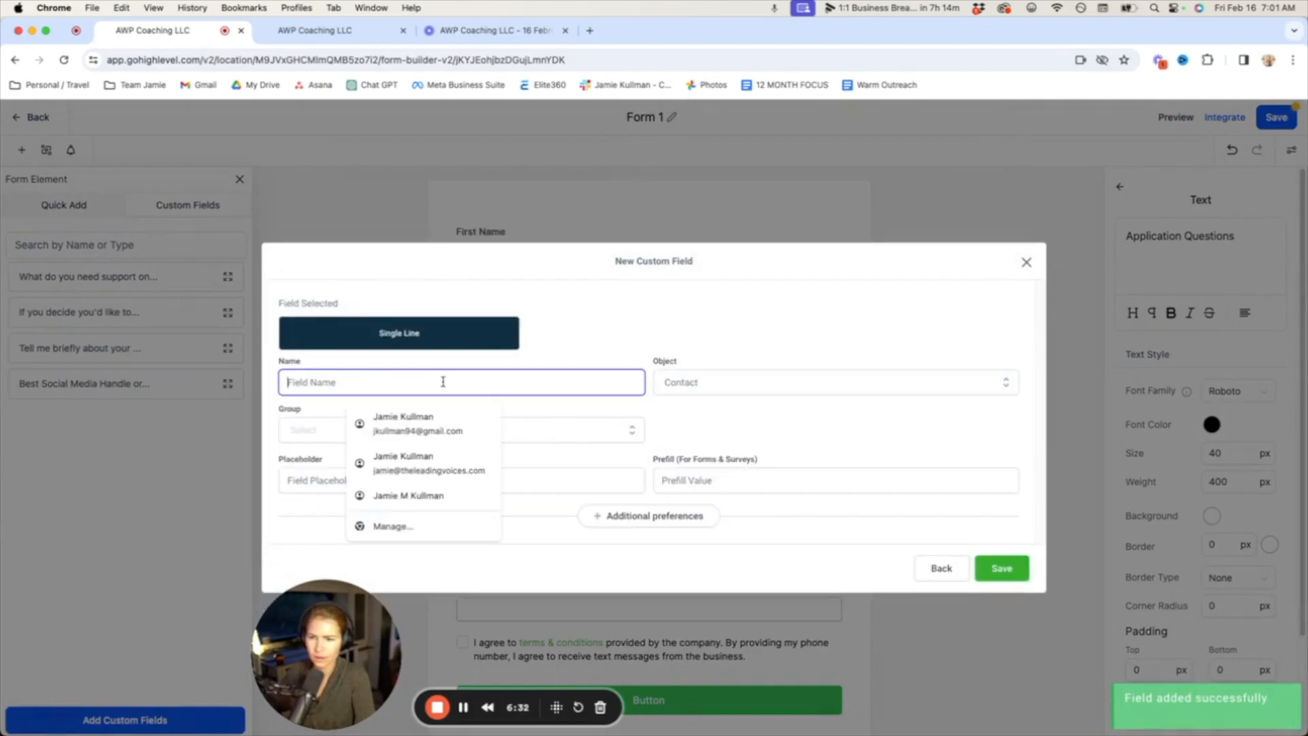
text(What is your current revenue at in your business? (including your 9-5 if)
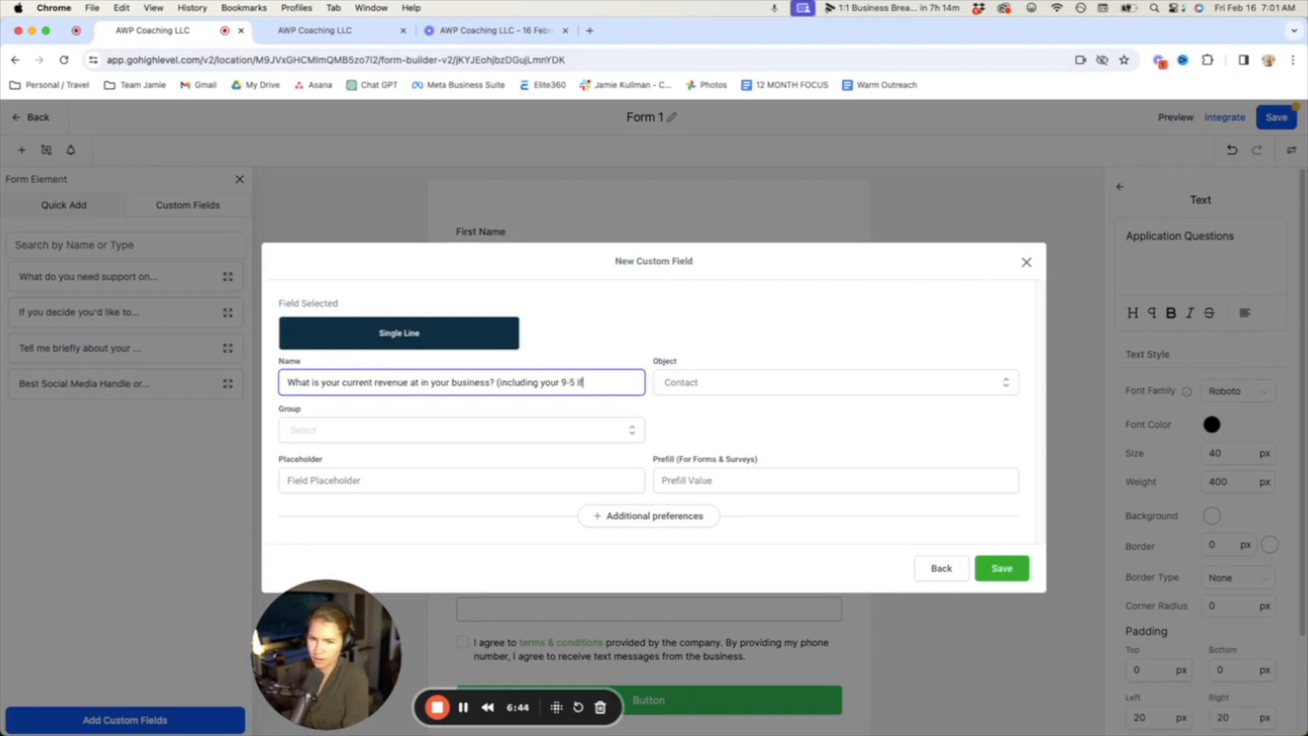
text(e))
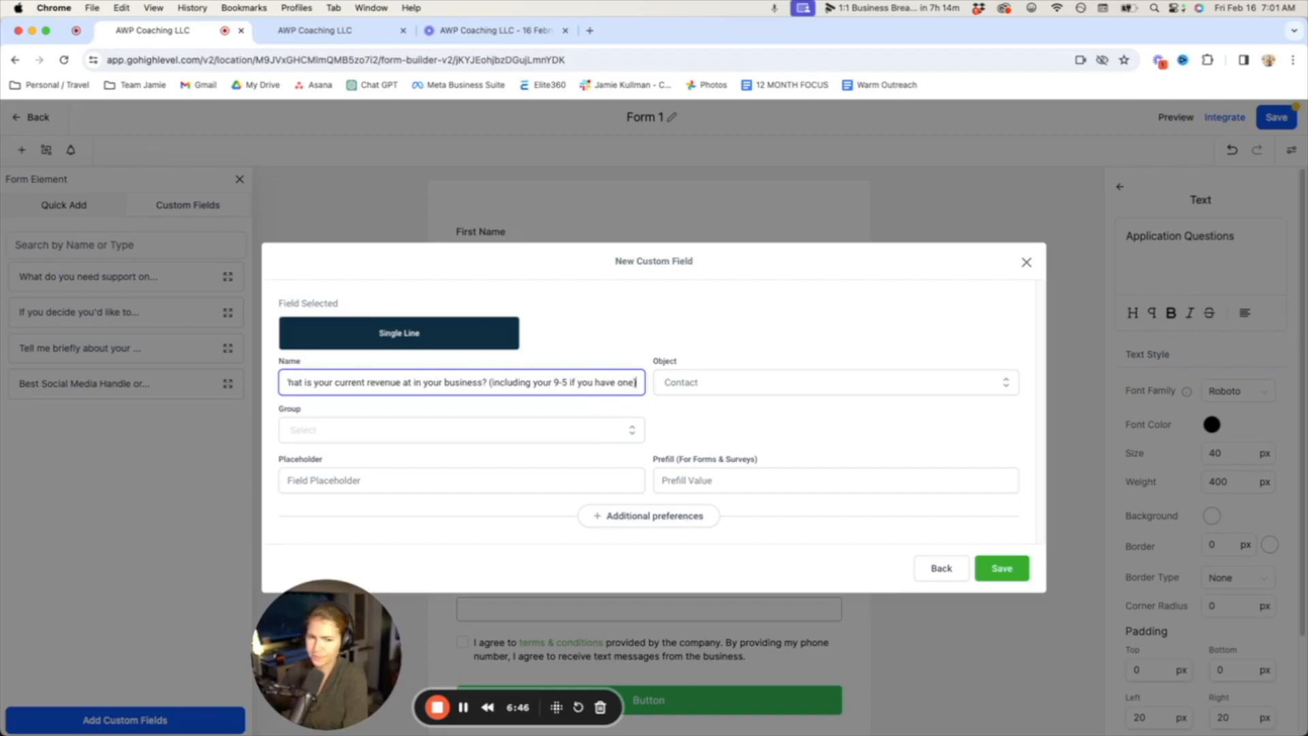
click(530, 437)
click(429, 505)
click(991, 574)
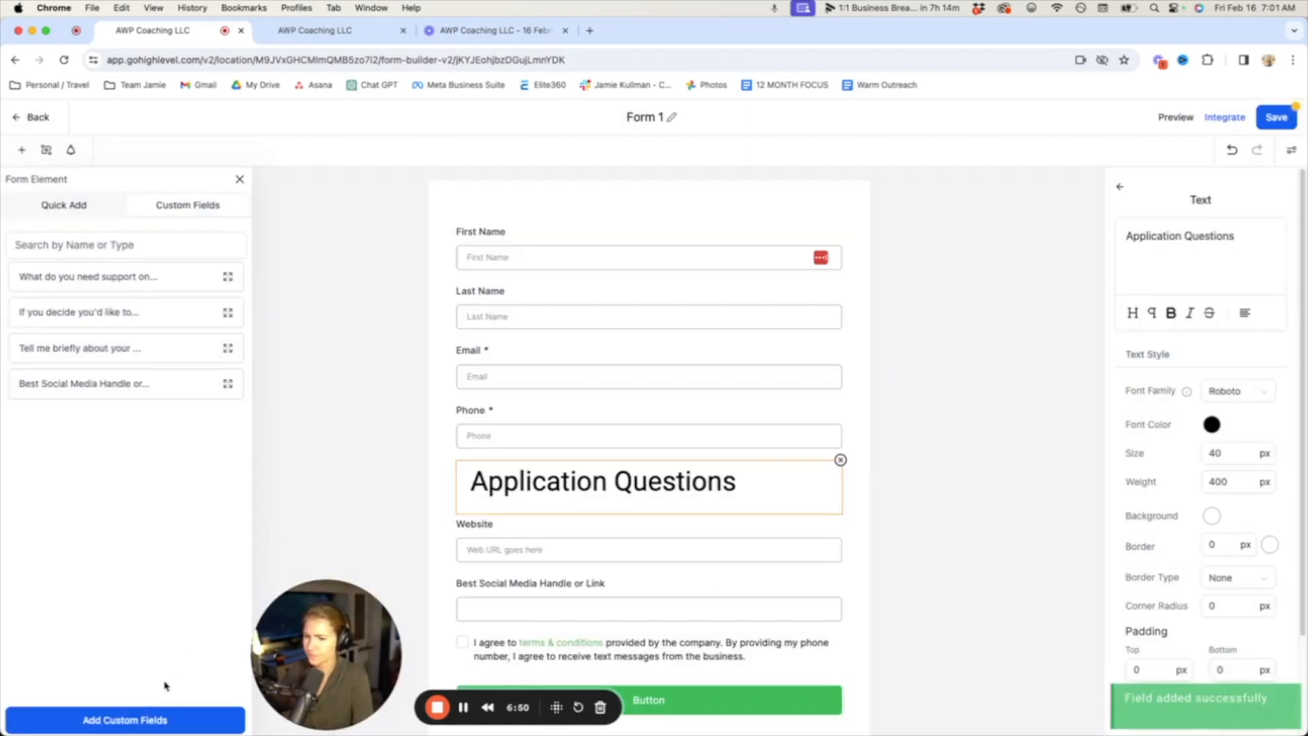
Create a single-line 'Where did you hear about us?' field in Additional Info.
click(160, 714)
click(327, 308)
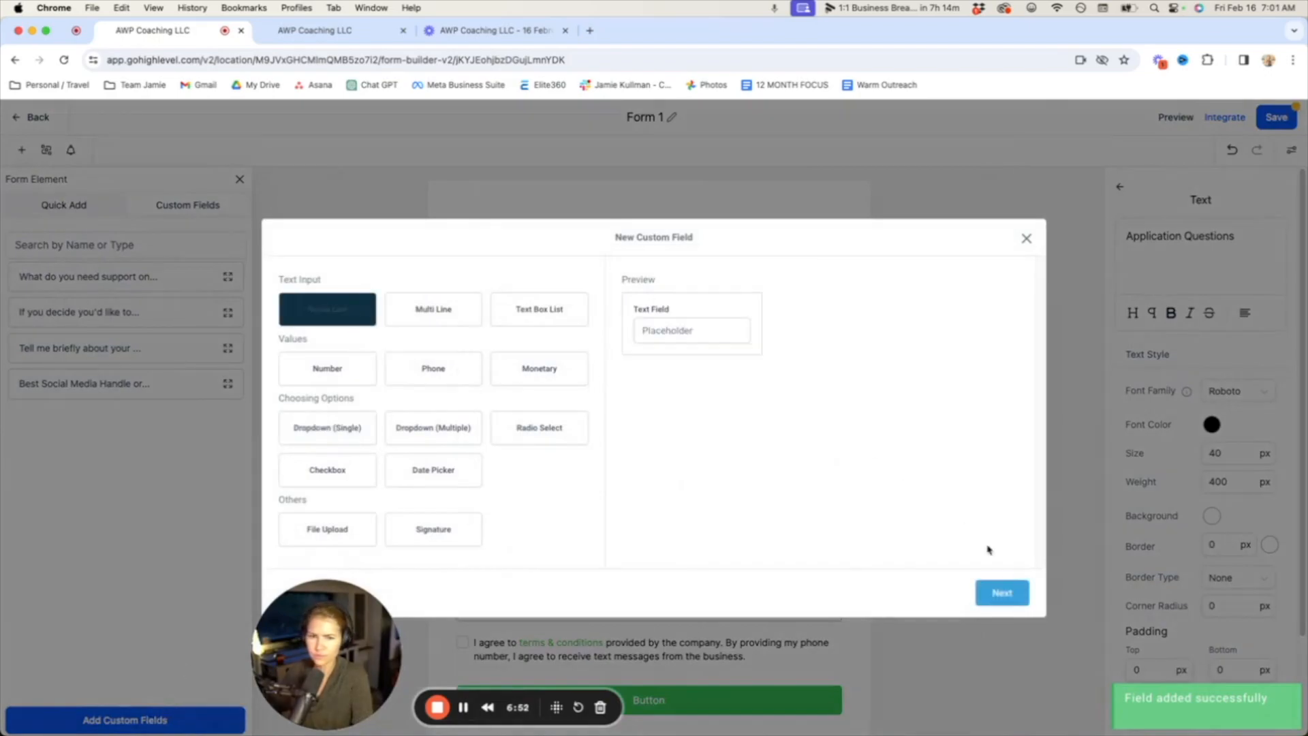
click(1000, 592)
click(376, 381)
text(Where did you hear about us?)
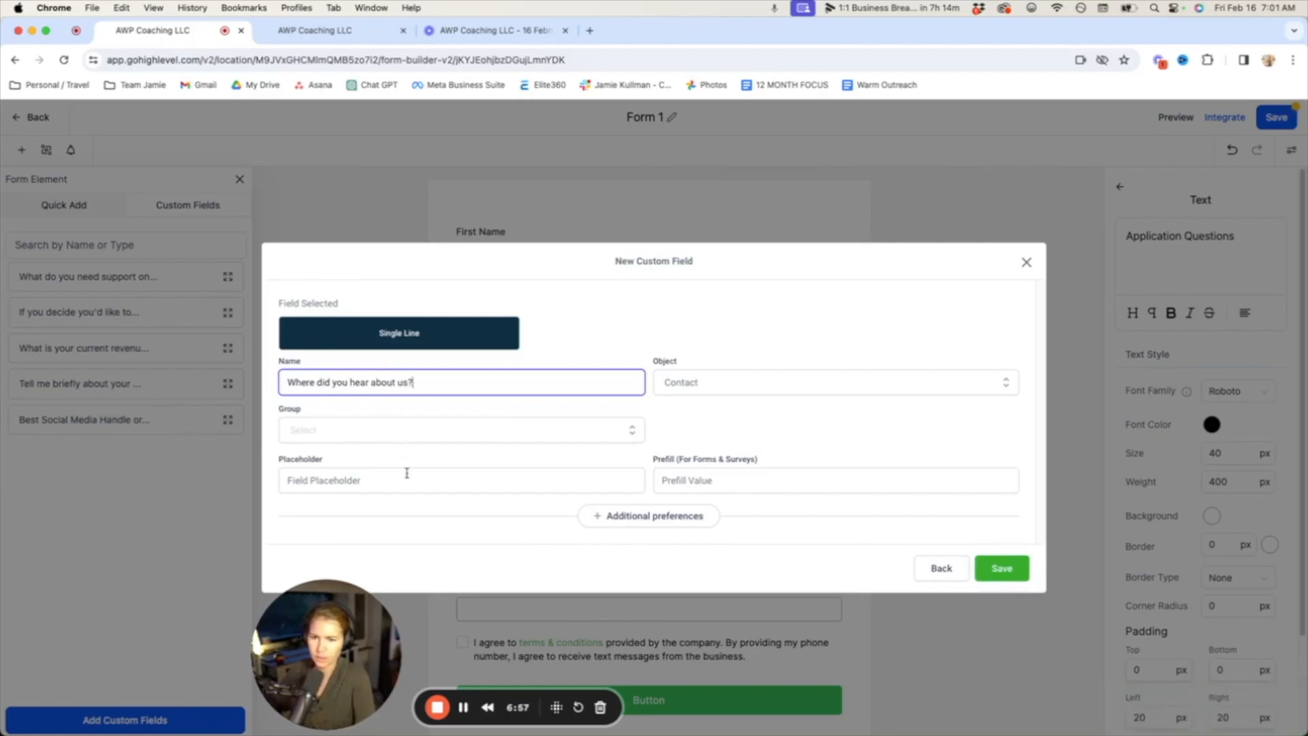
click(484, 431)
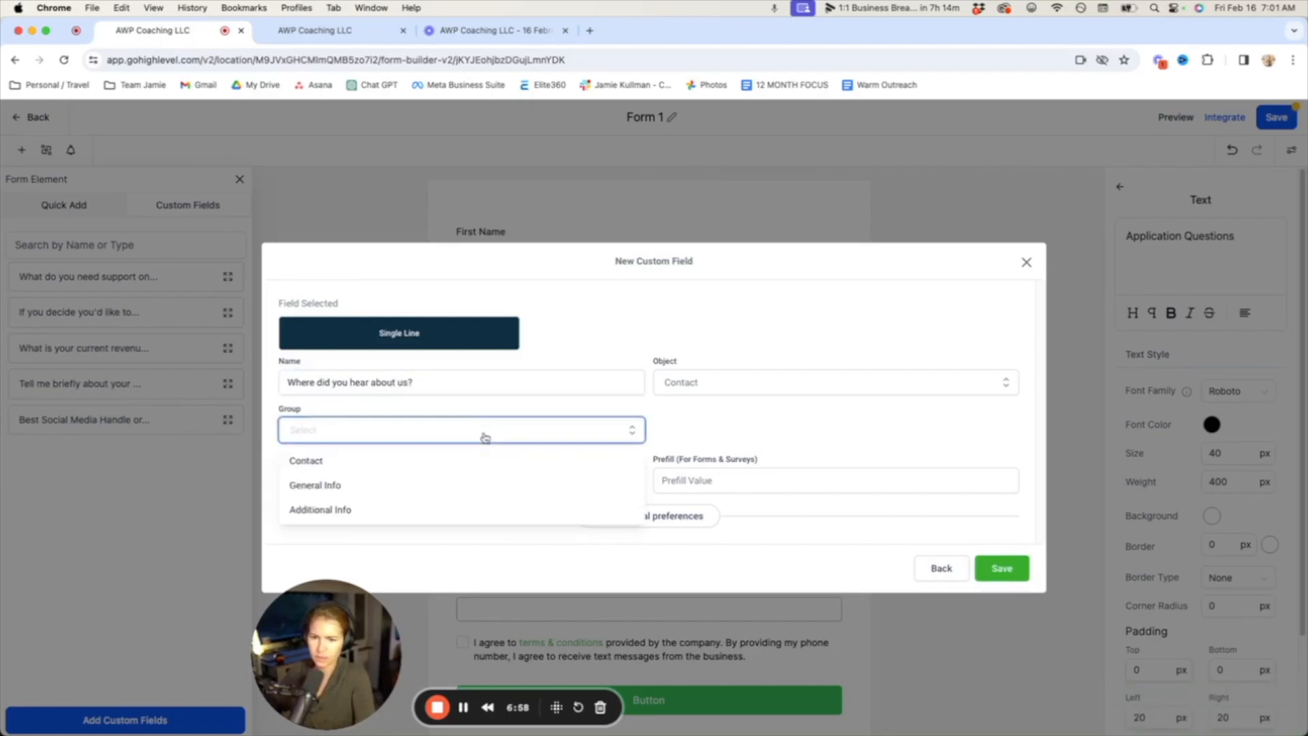
click(397, 515)
click(1001, 567)
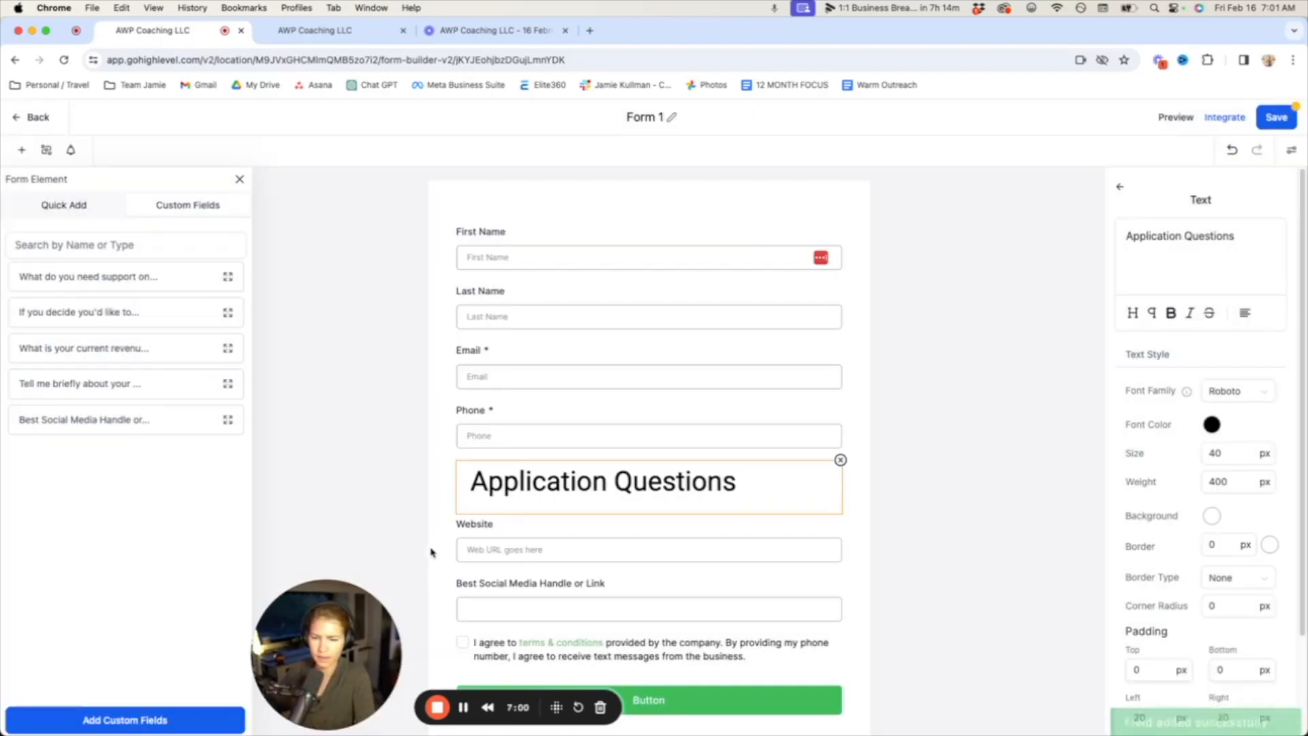
Add the goals, revenue, get-started, support and Where did you hear about us? questions to the form.
scroll(665, 463, down, 1)
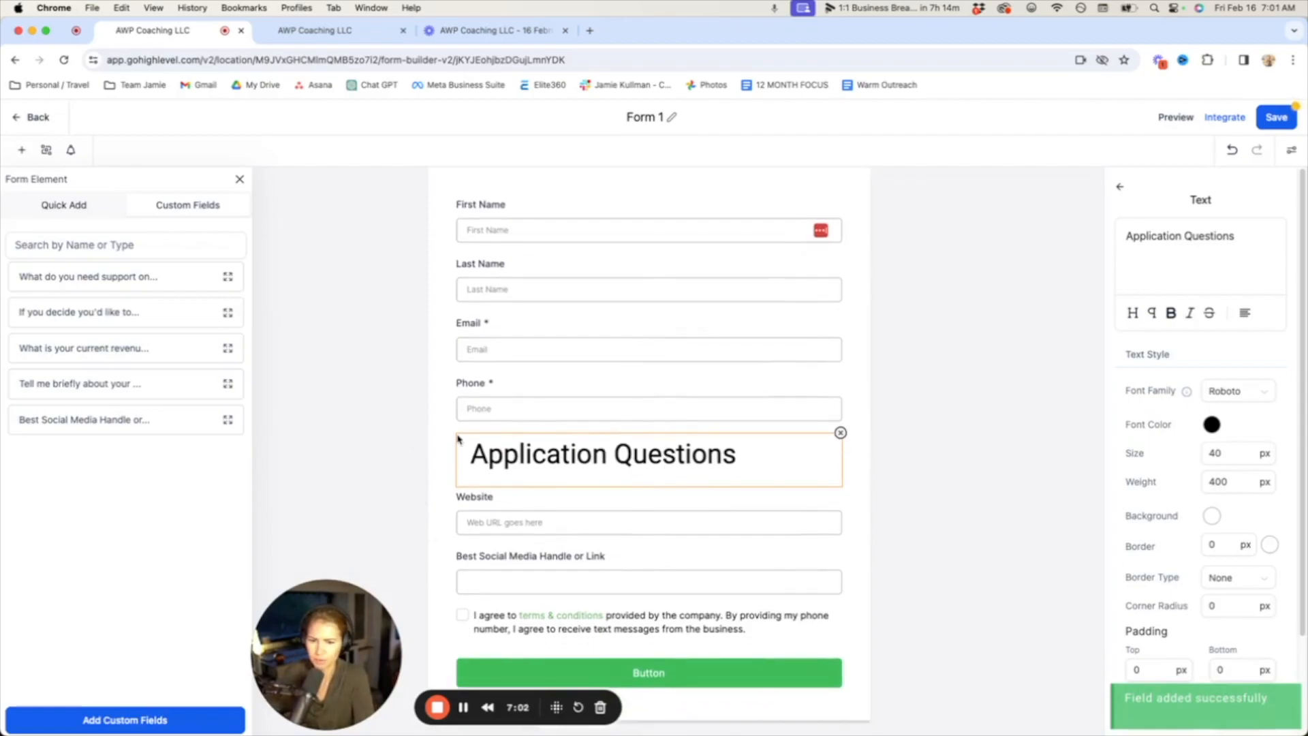
drag(109, 417, 601, 623)
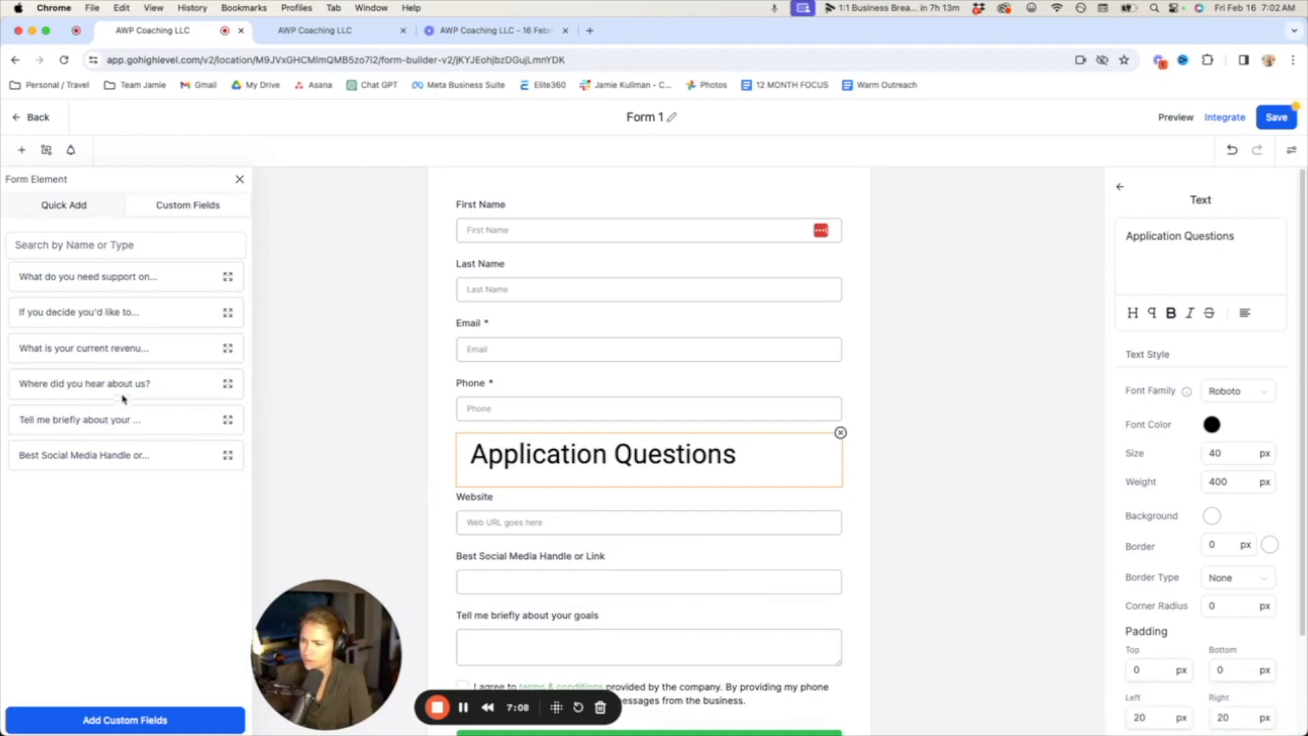
drag(95, 340, 600, 671)
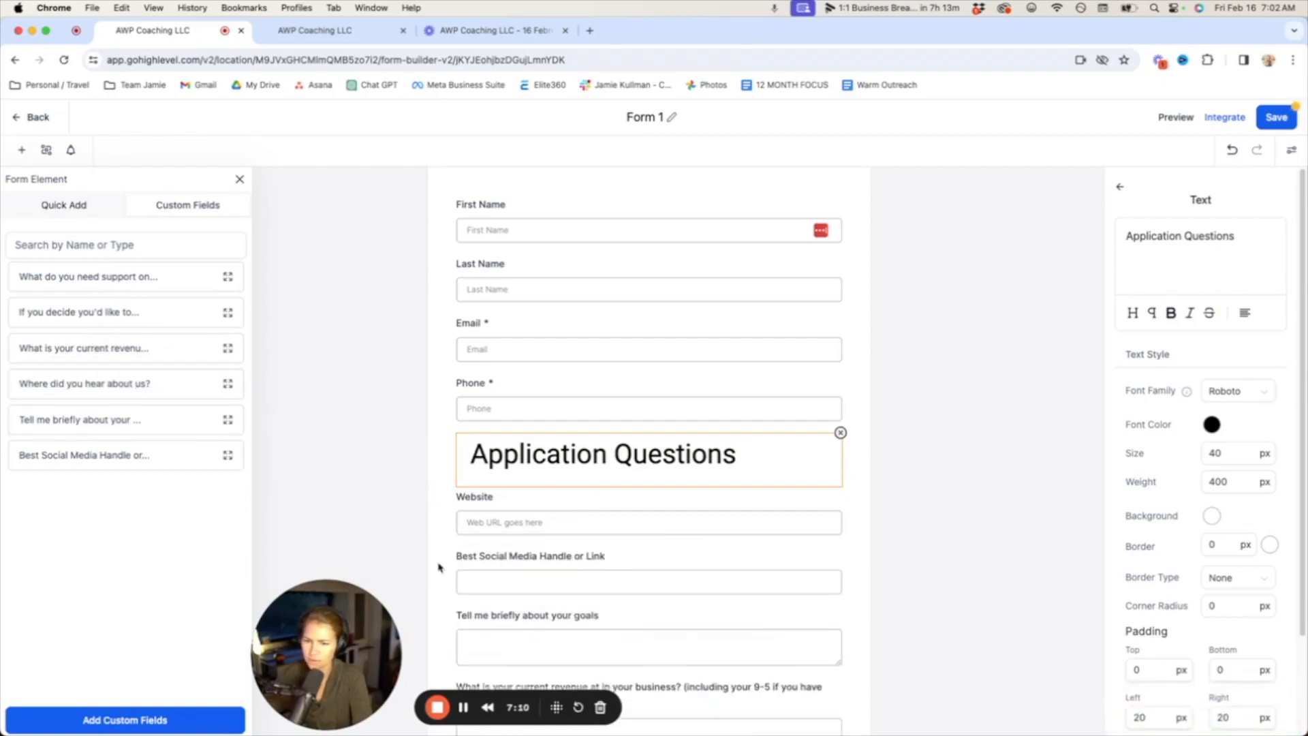
drag(102, 320, 640, 552)
scroll(640, 552, down, 2)
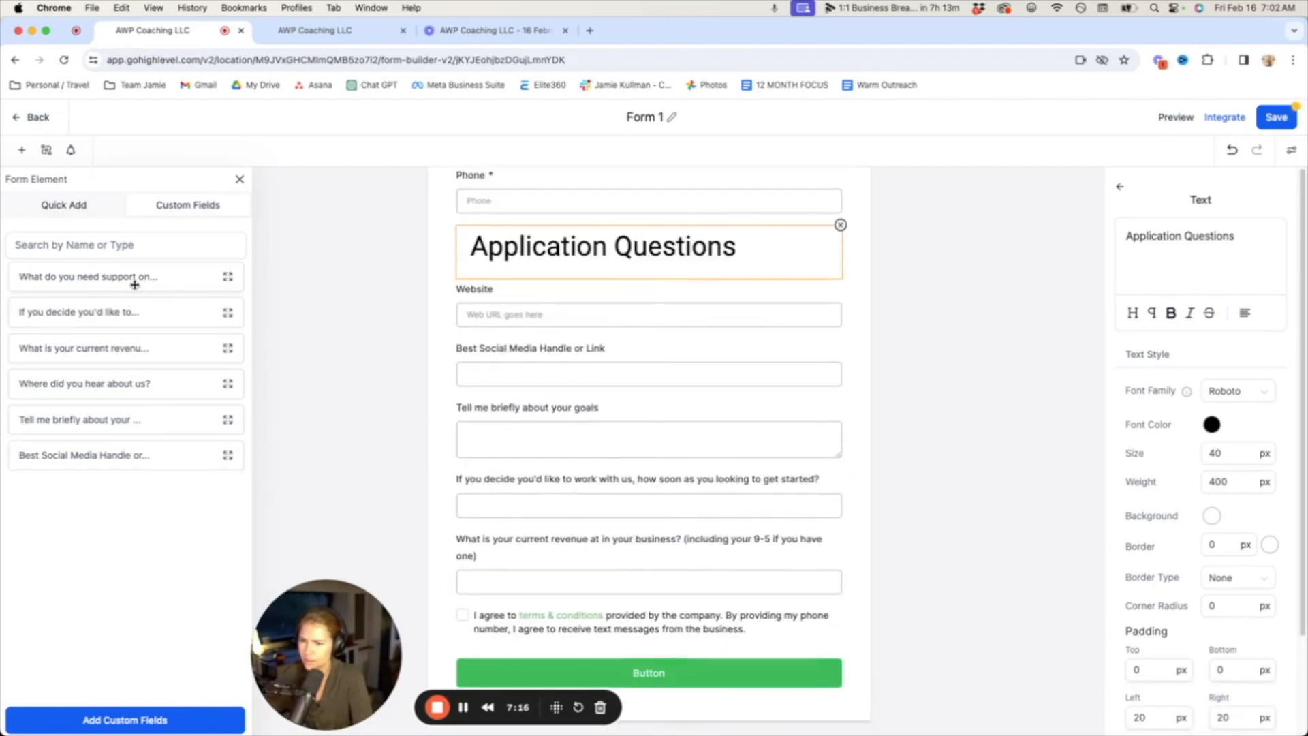
drag(134, 284, 674, 497)
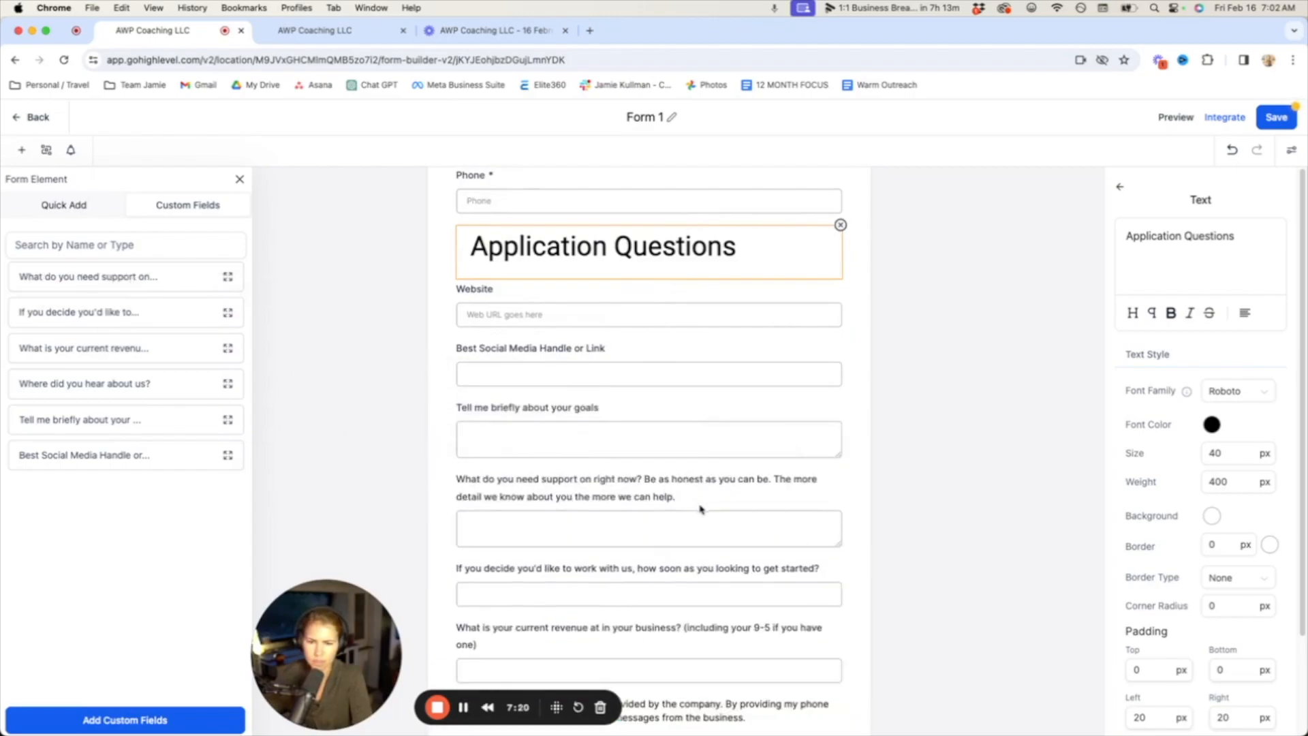
scroll(688, 504, down, 2)
drag(108, 383, 667, 605)
scroll(667, 605, down, 1)
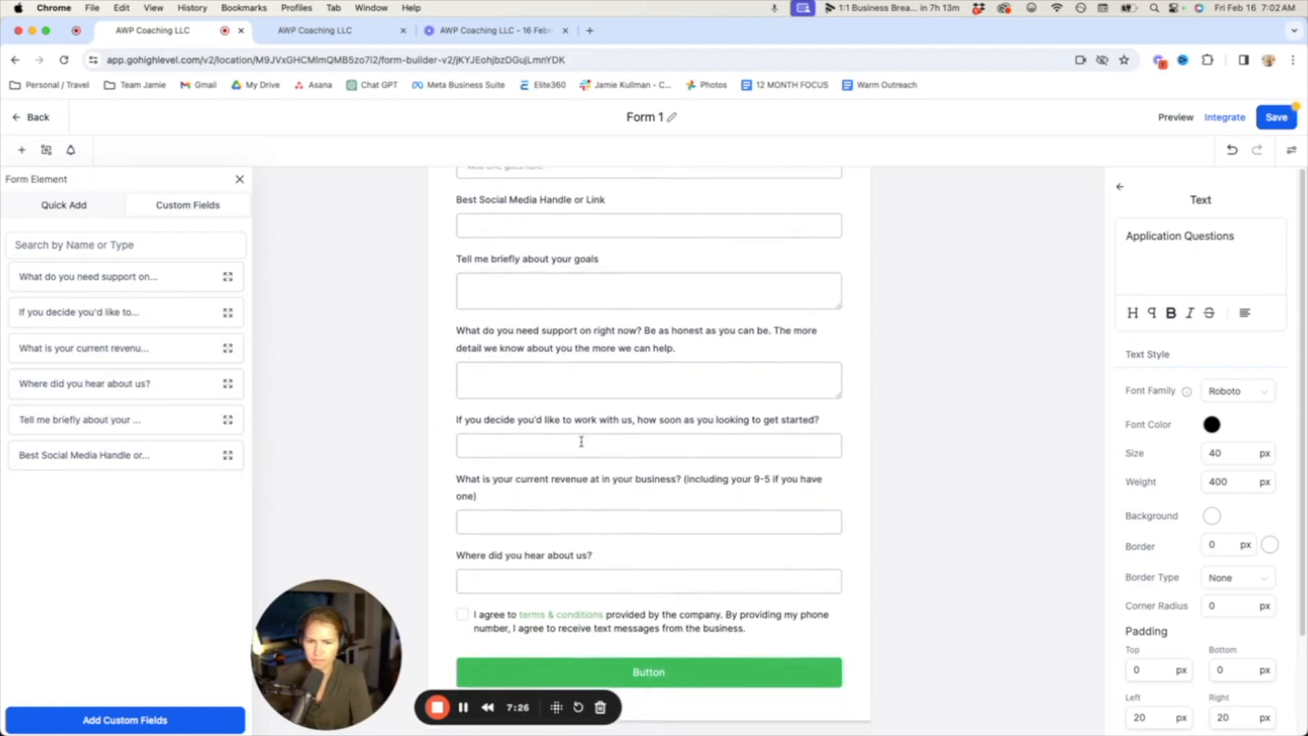
scroll(768, 526, up, 5)
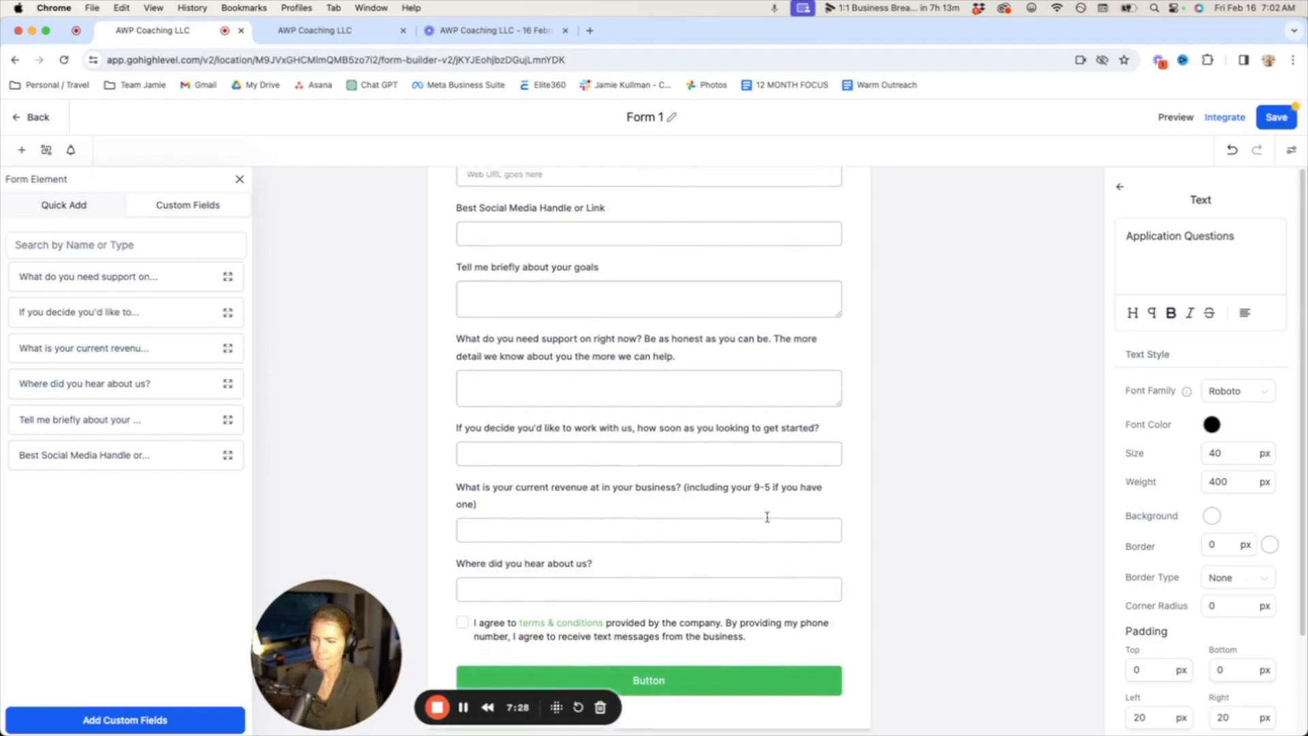
click(1120, 186)
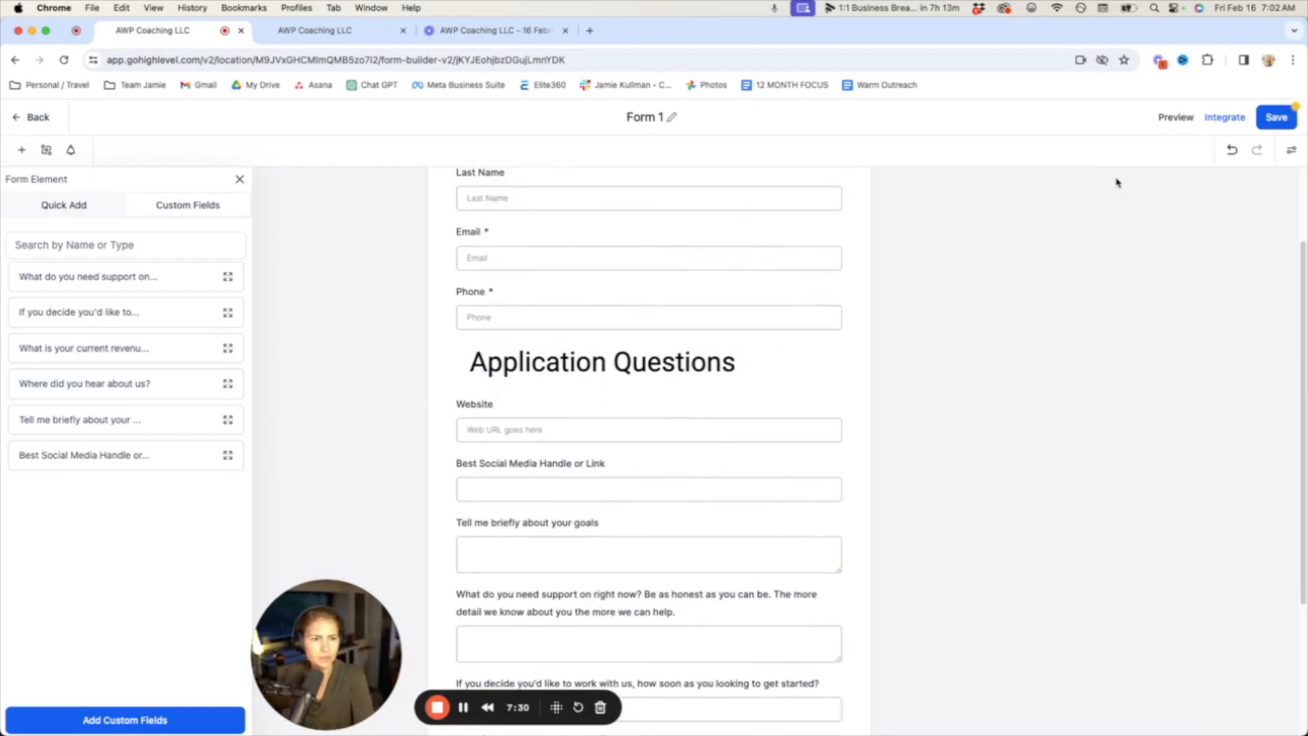
Open the form-wide settings and look through the Options tab.
click(1294, 151)
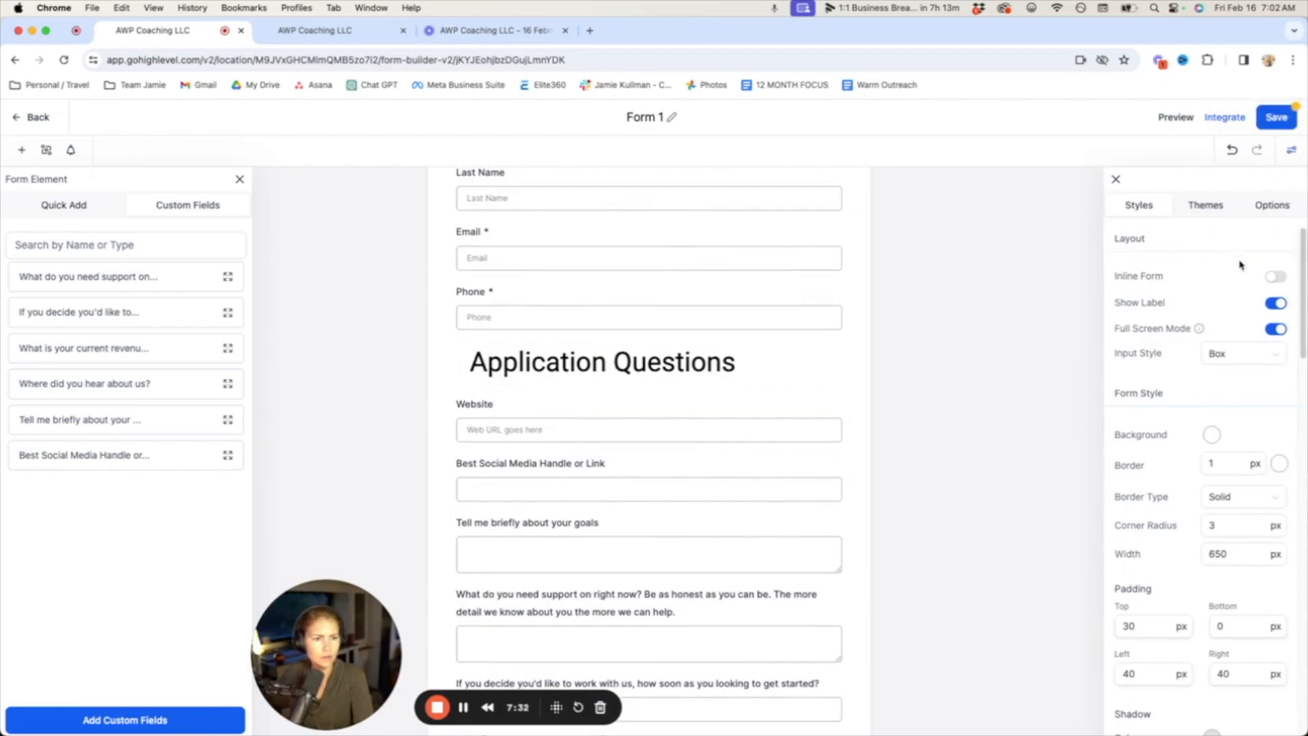
scroll(1219, 273, down, 10)
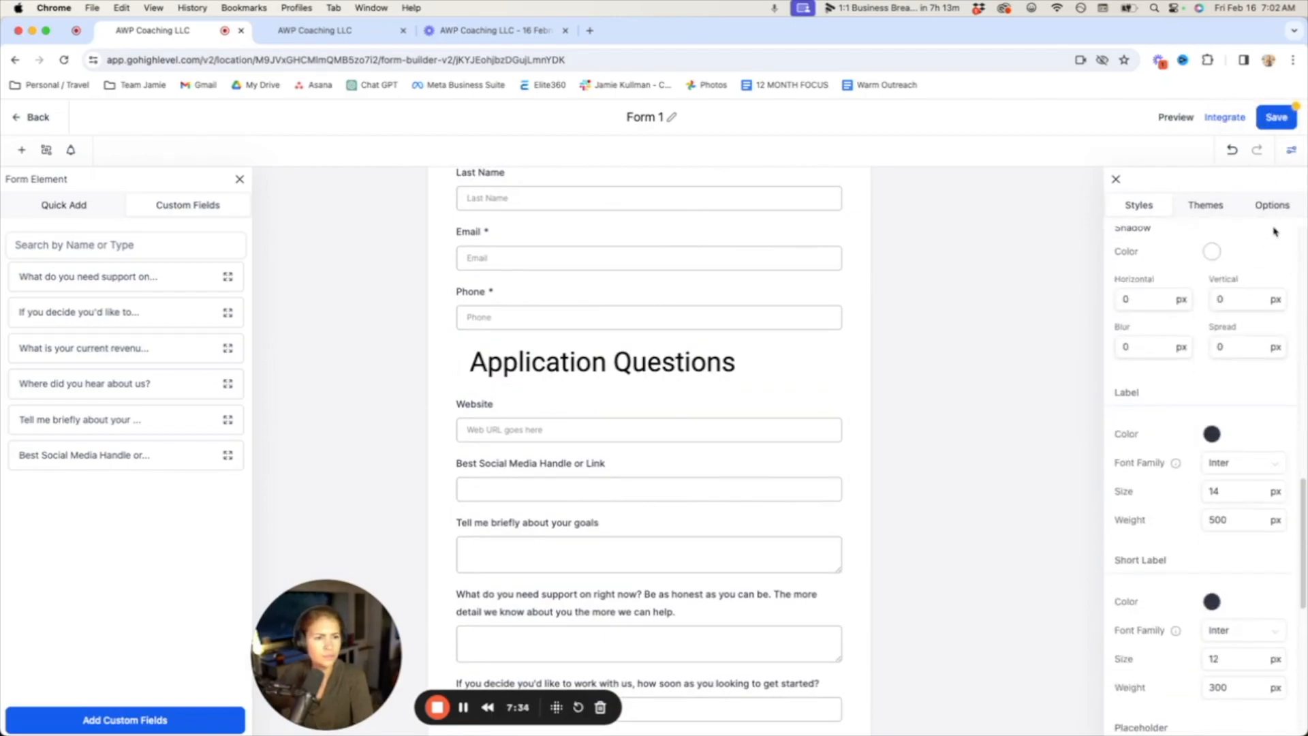
click(1273, 206)
scroll(1271, 366, down, 5)
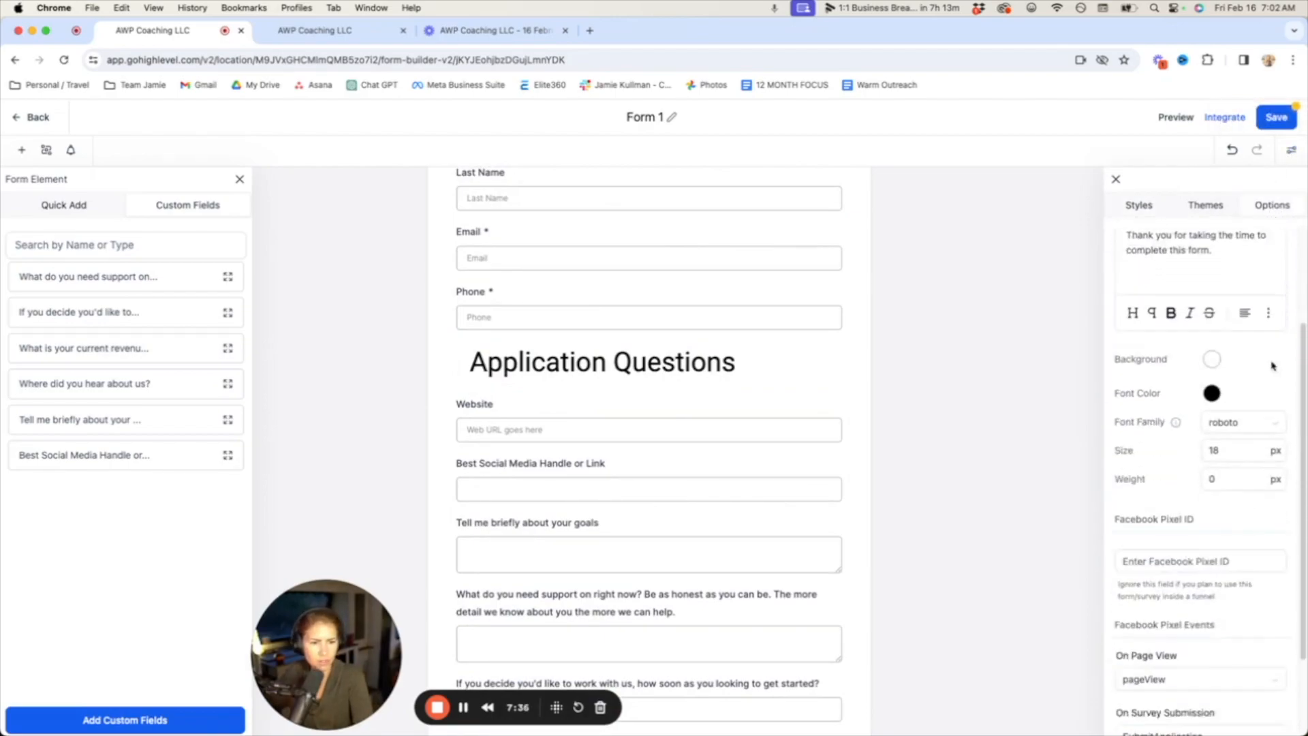
scroll(1245, 345, up, 5)
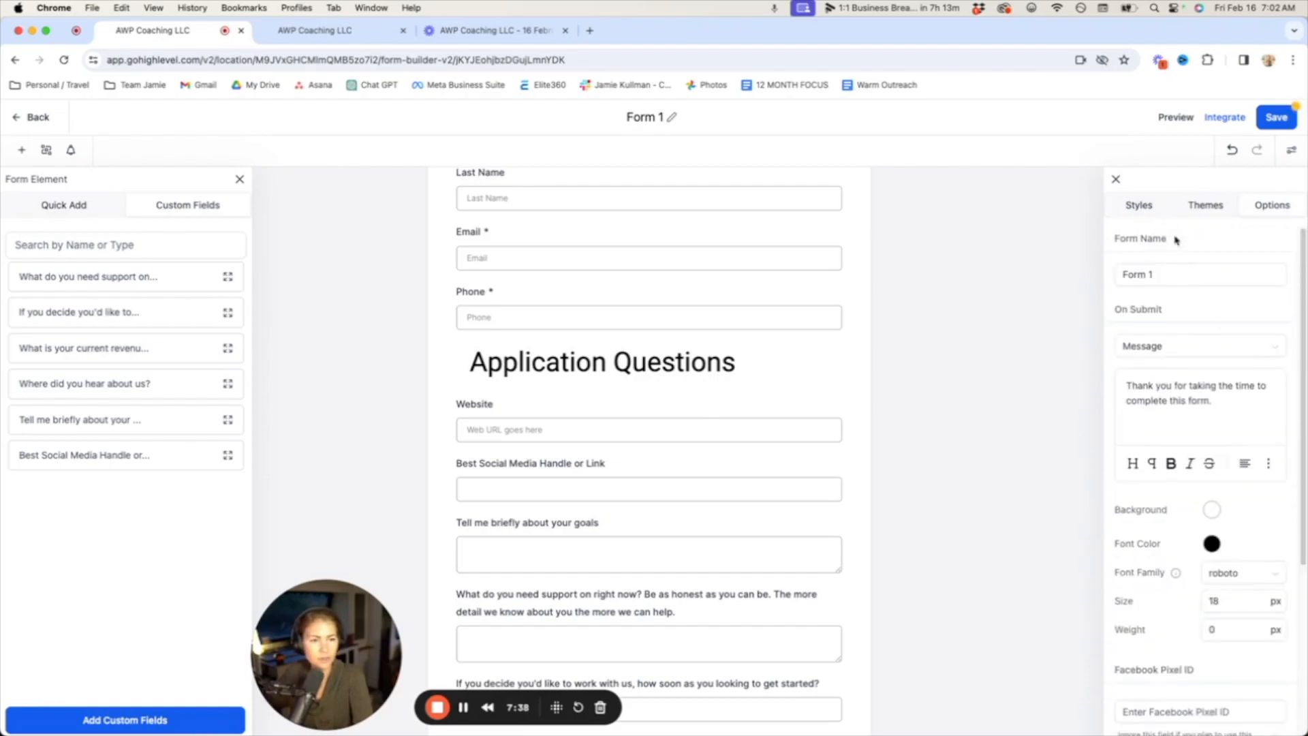
Review the Styles settings, including bottom padding, then view the theme gallery showing Default Theme.
click(1141, 206)
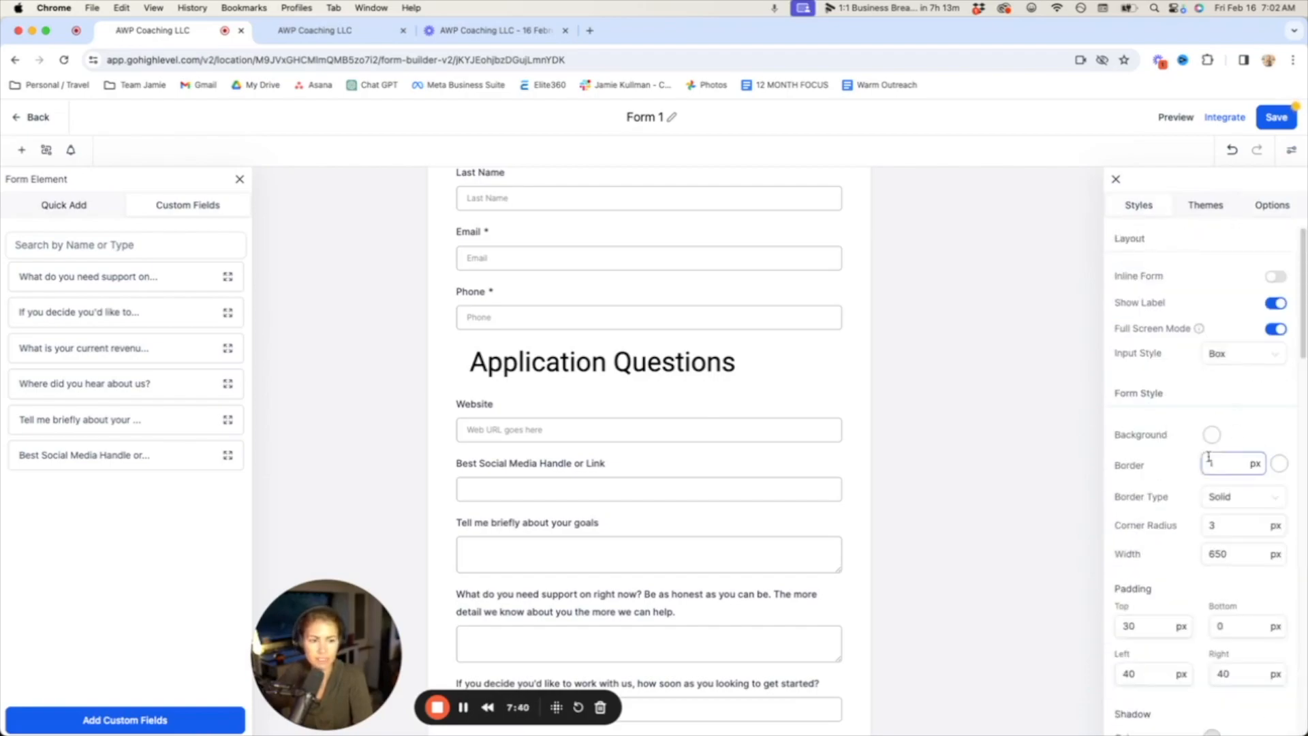
scroll(1256, 476, down, 10)
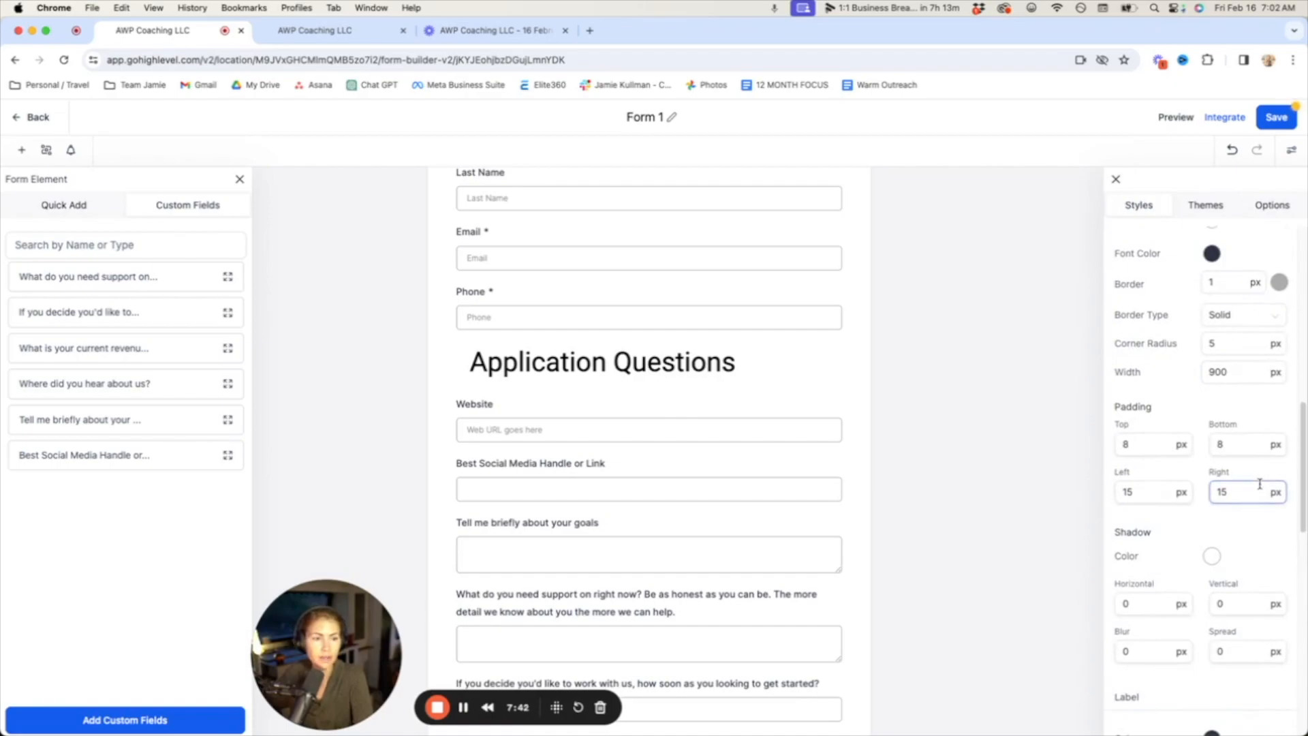
scroll(1261, 485, down, 6)
scroll(1260, 490, down, 8)
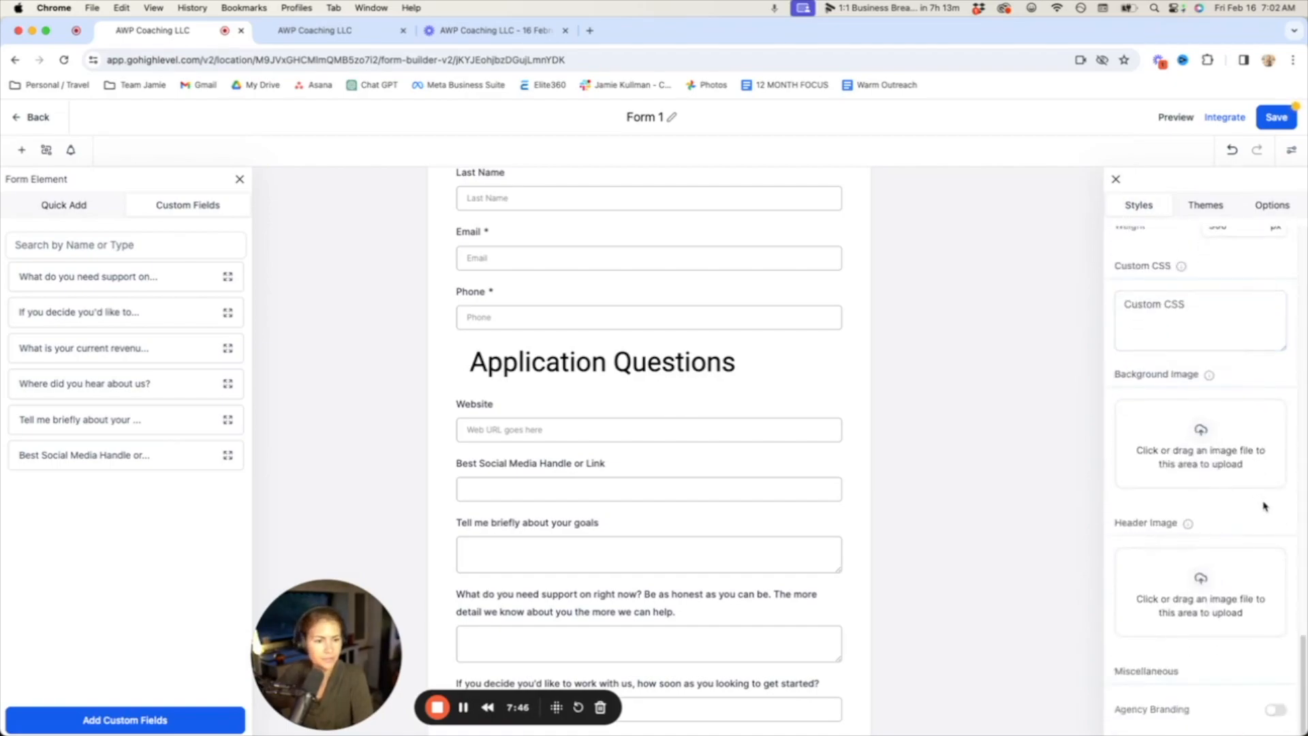
scroll(1264, 505, up, 8)
scroll(1265, 501, down, 8)
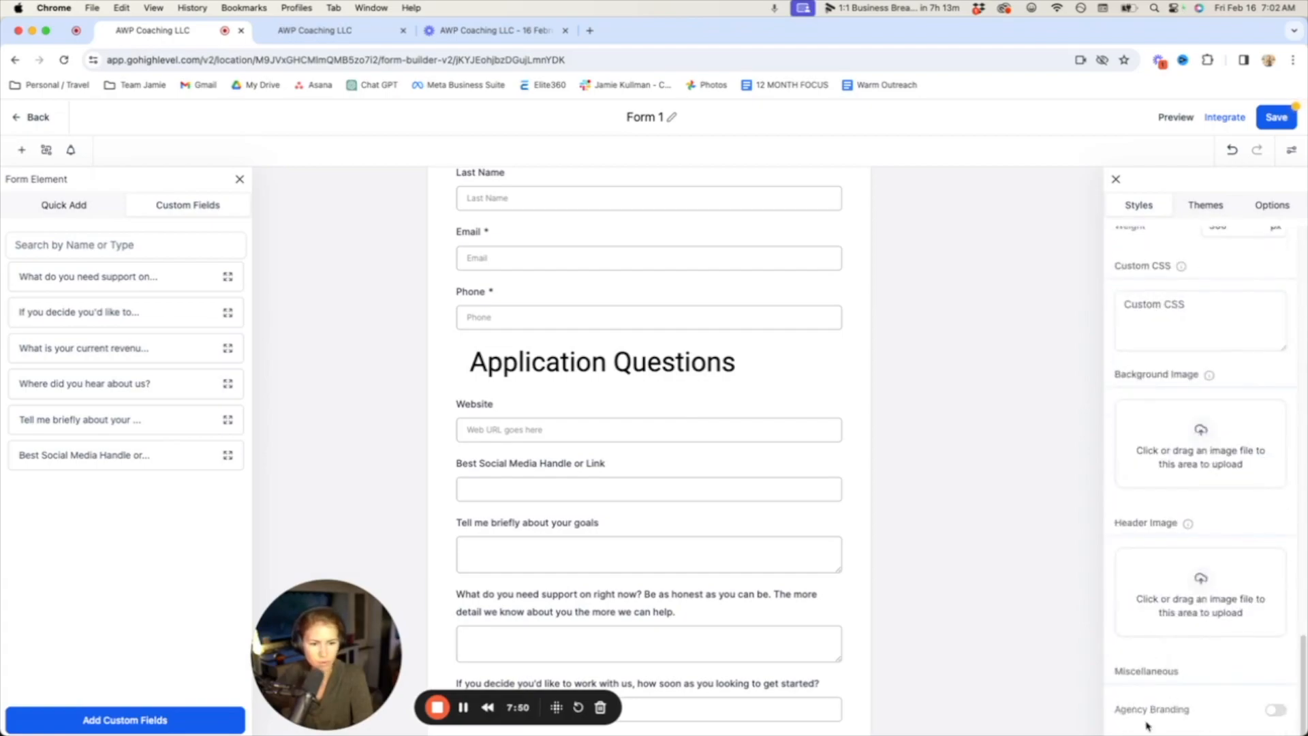
scroll(1264, 651, up, 10)
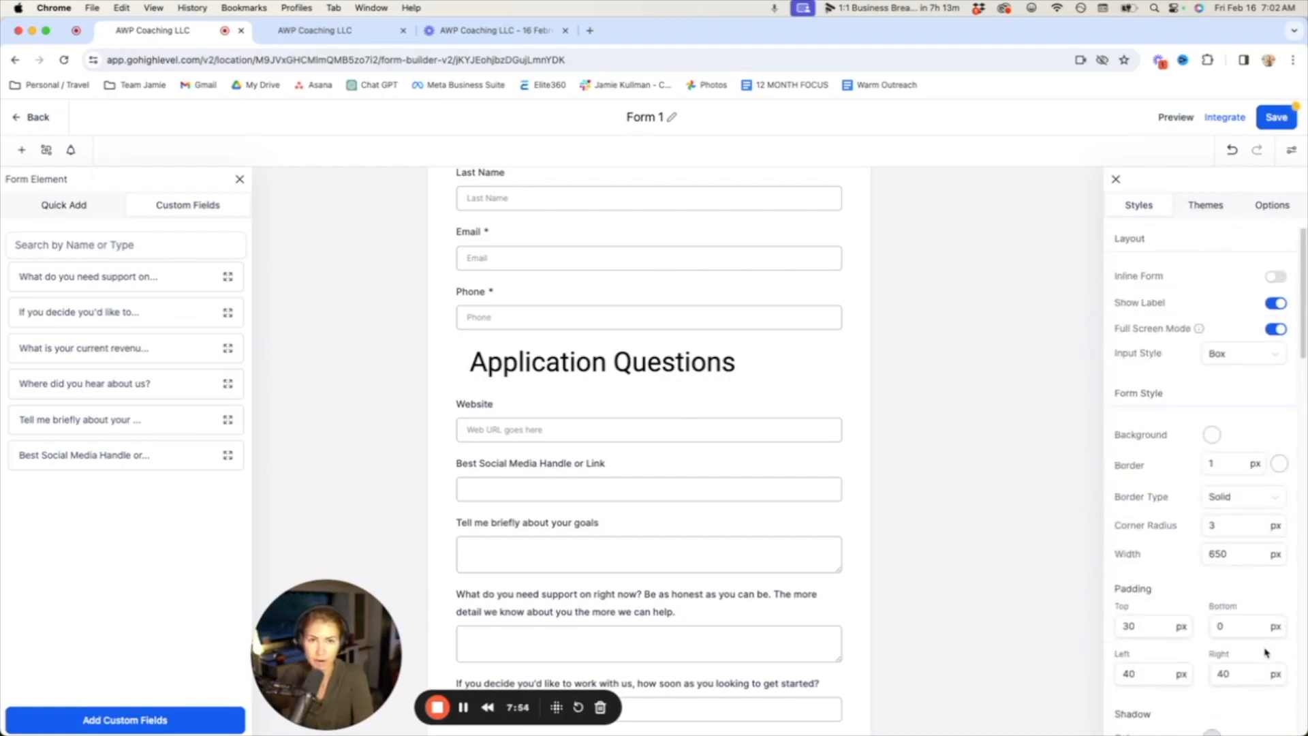
click(1258, 624)
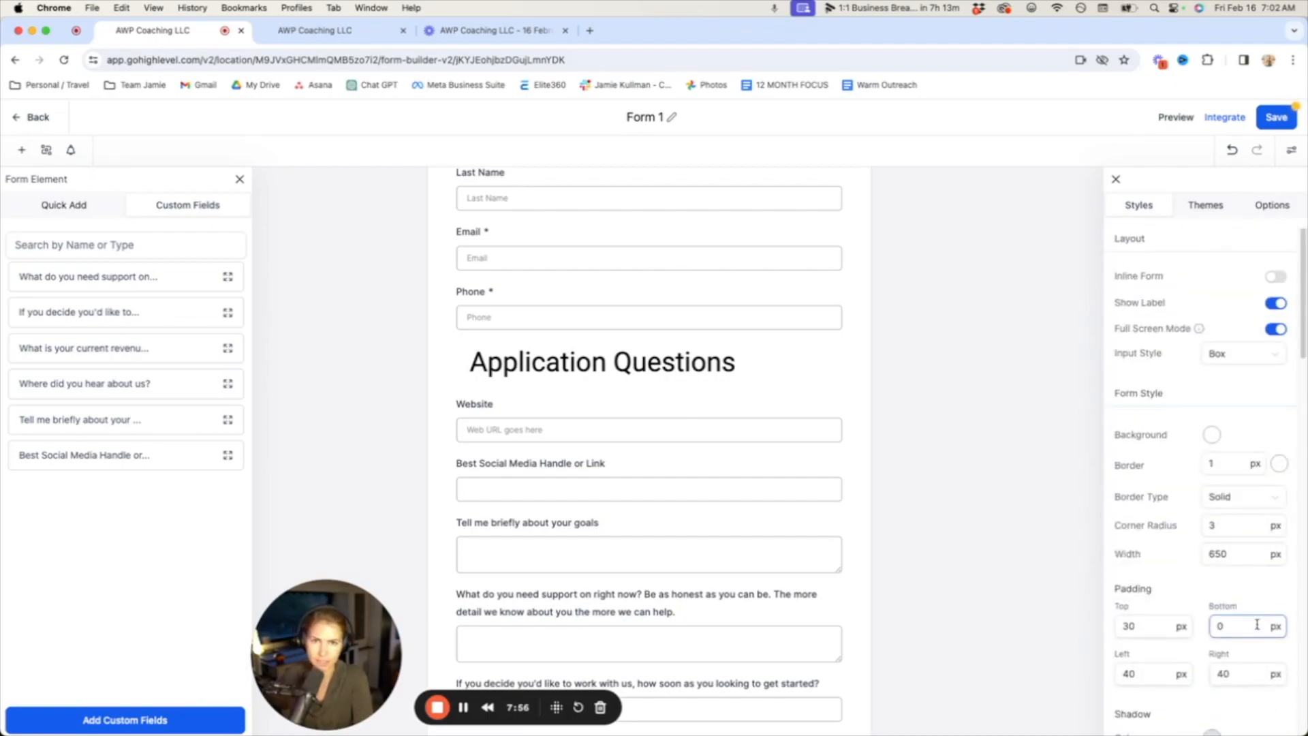
click(1206, 205)
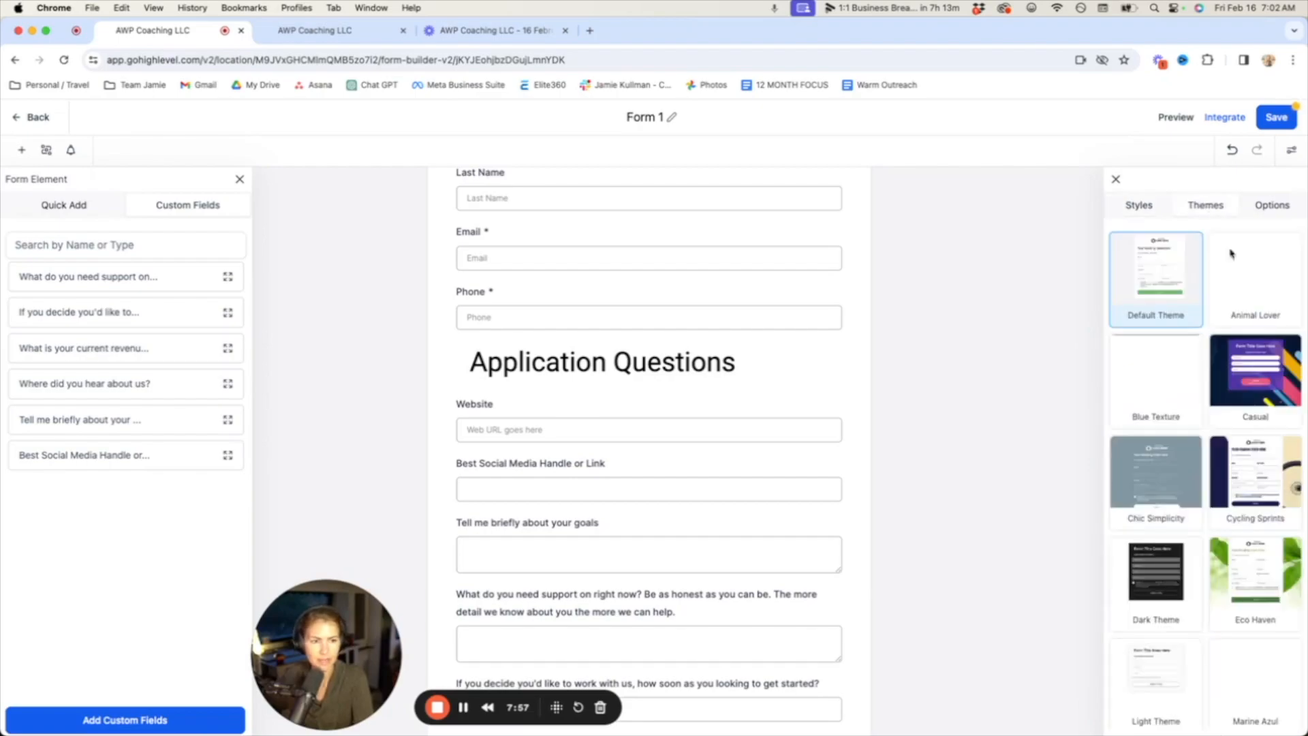
Turn on Sticky Contact in the form's Options.
click(1276, 208)
scroll(1281, 568, down, 5)
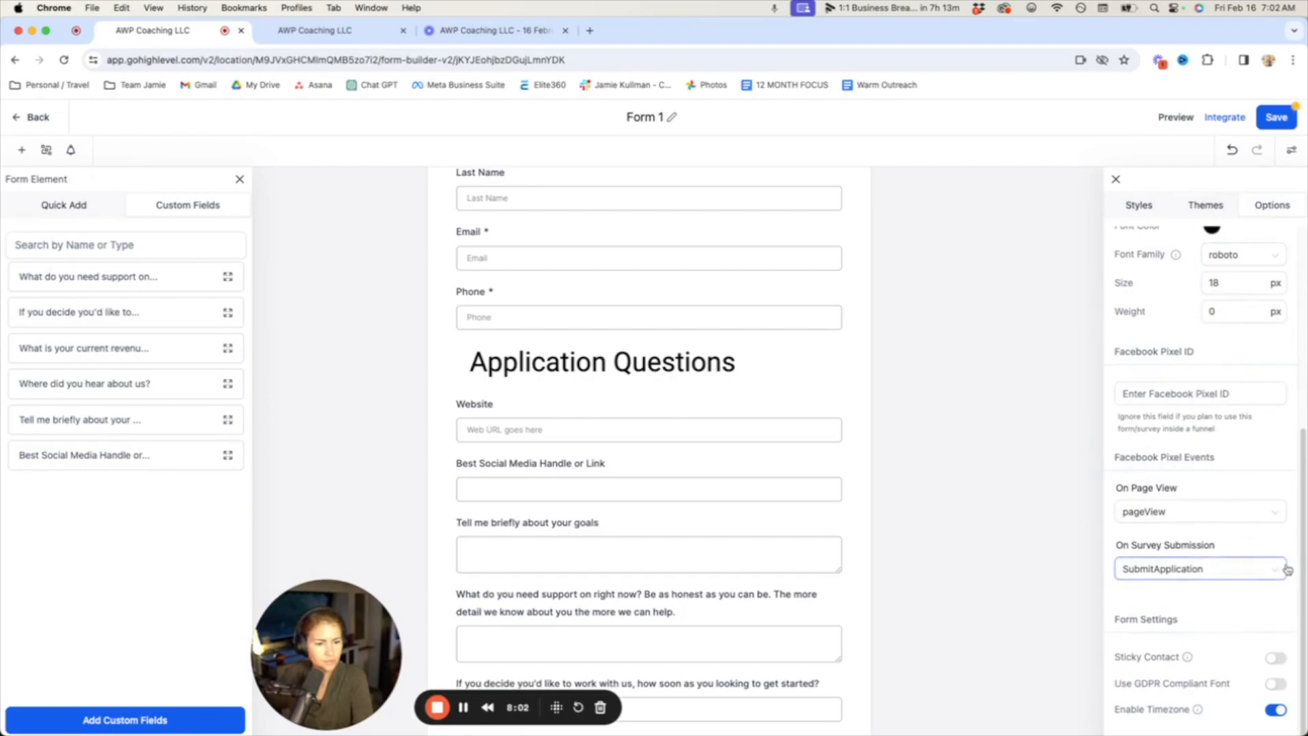
scroll(1281, 570, up, 1)
click(1272, 678)
scroll(1172, 665, down, 1)
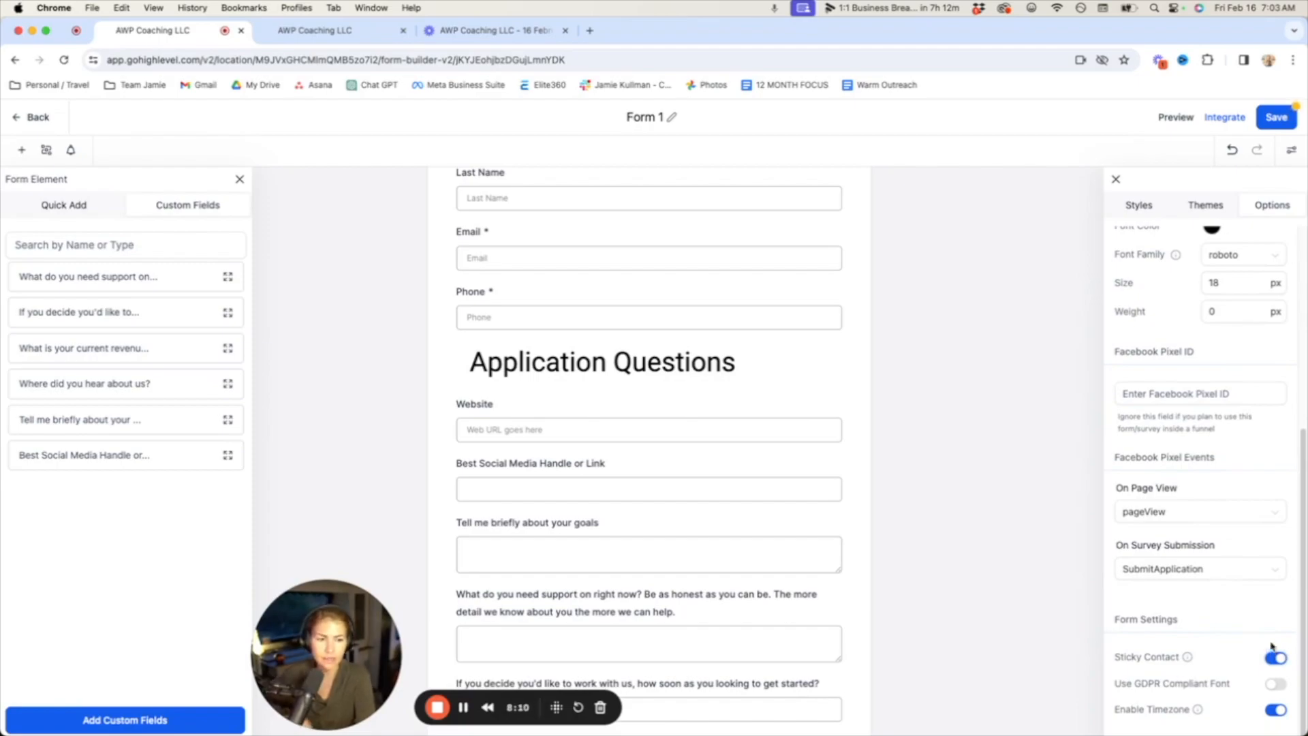
scroll(1246, 684, up, 5)
Rename the form from Form 1 to Call Book Application (typed 'Call Bokk Application').
click(1244, 676)
scroll(1244, 678, up, 1)
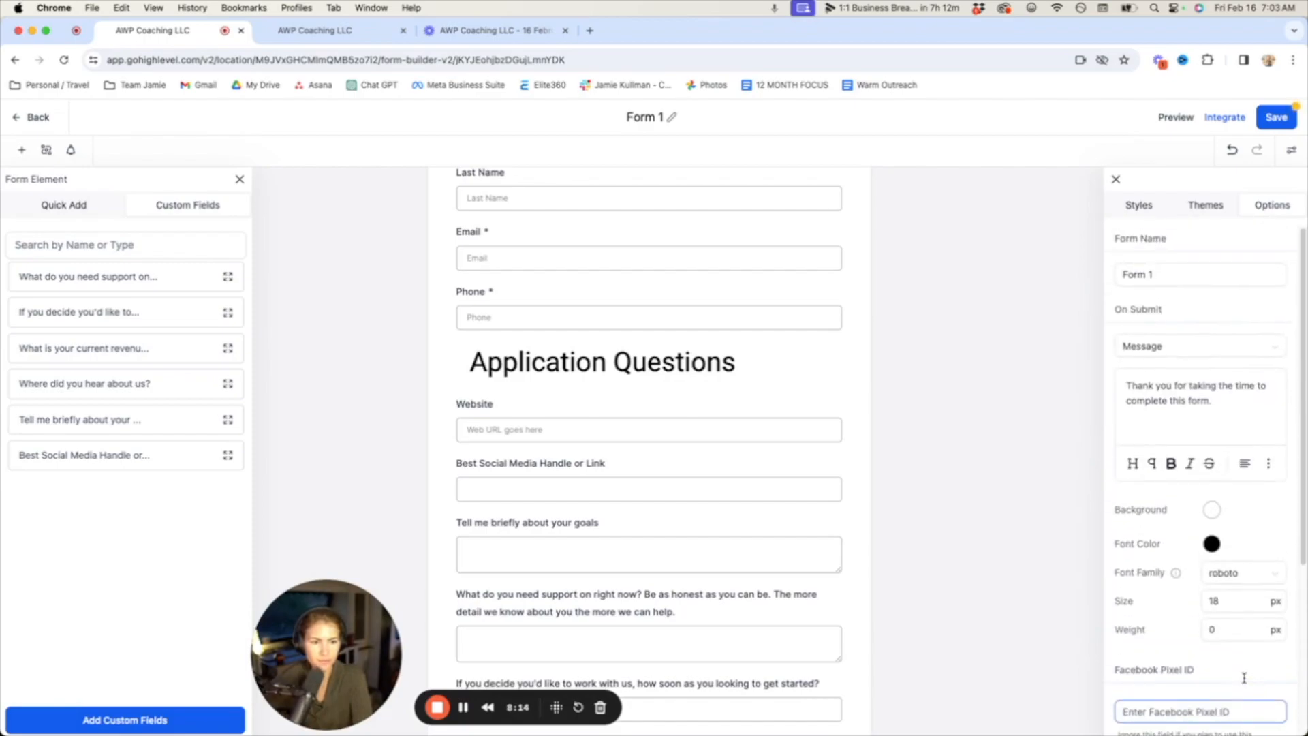
triple_click(1176, 273)
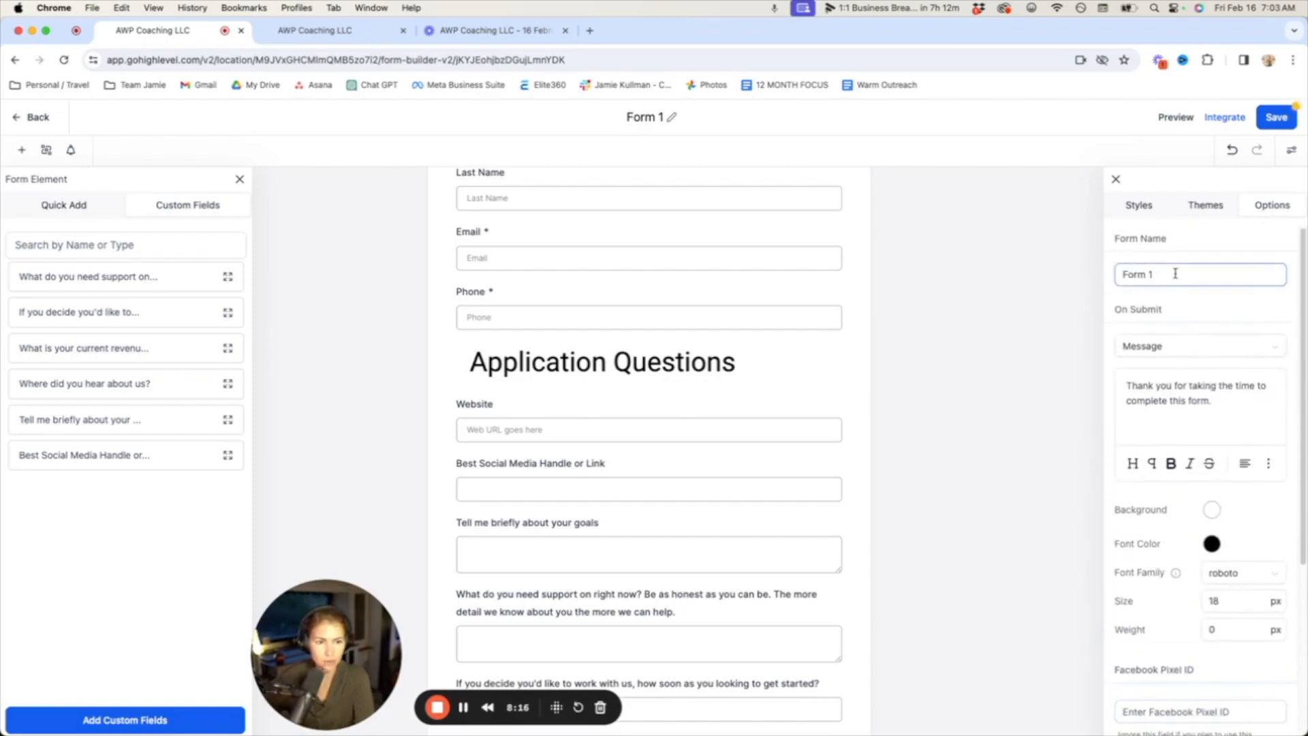
text(Call)
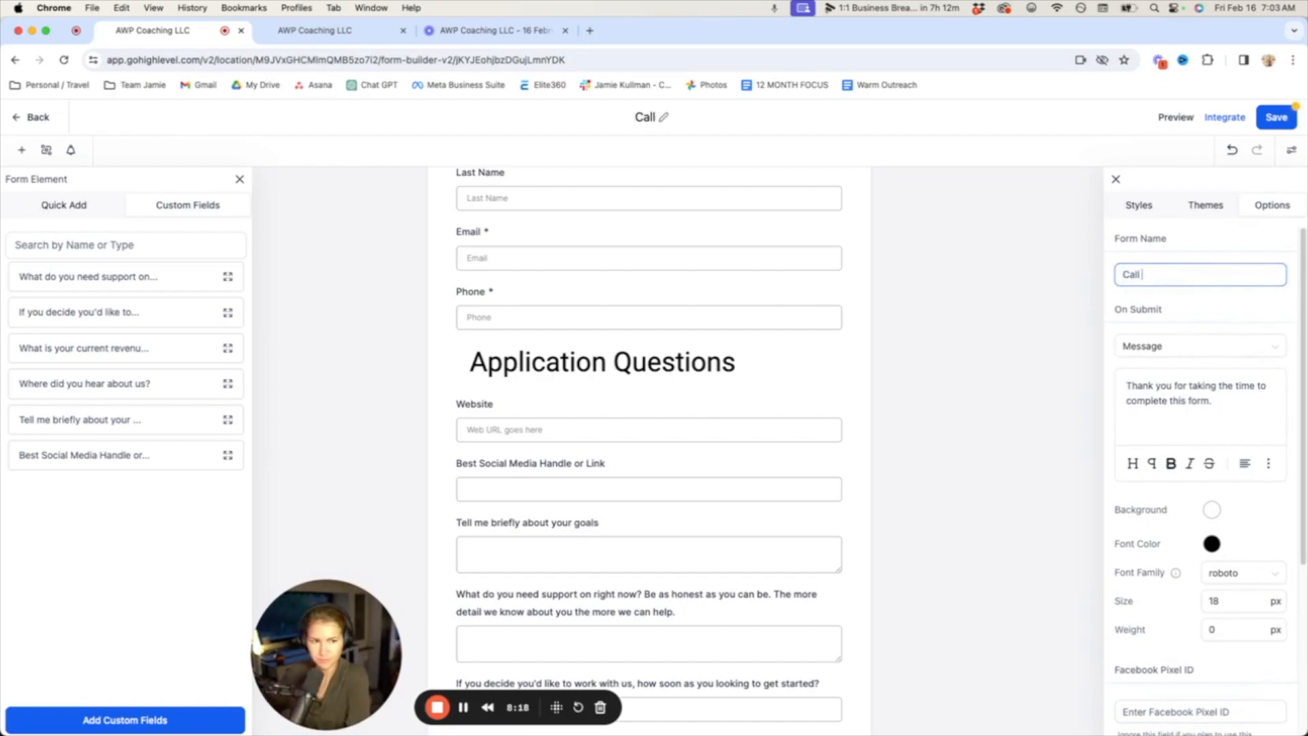
text( Bokk Application)
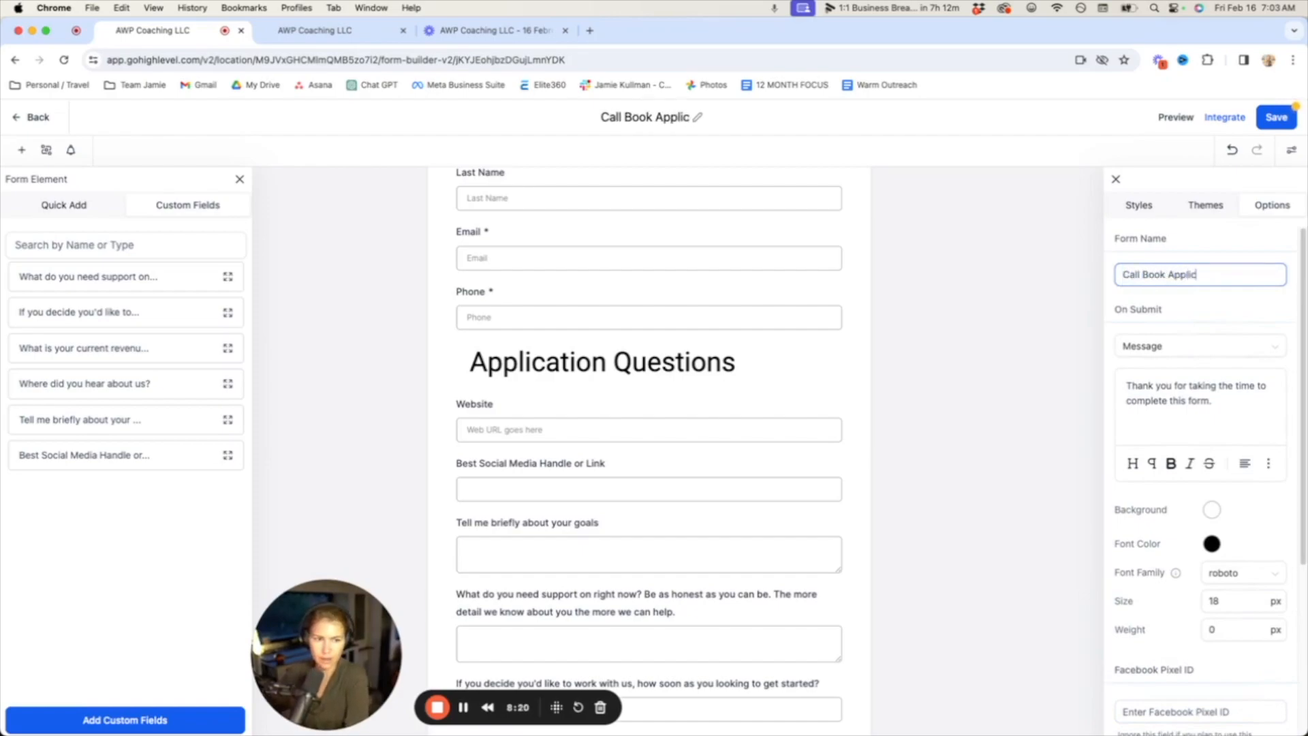
scroll(600, 453, up, 2)
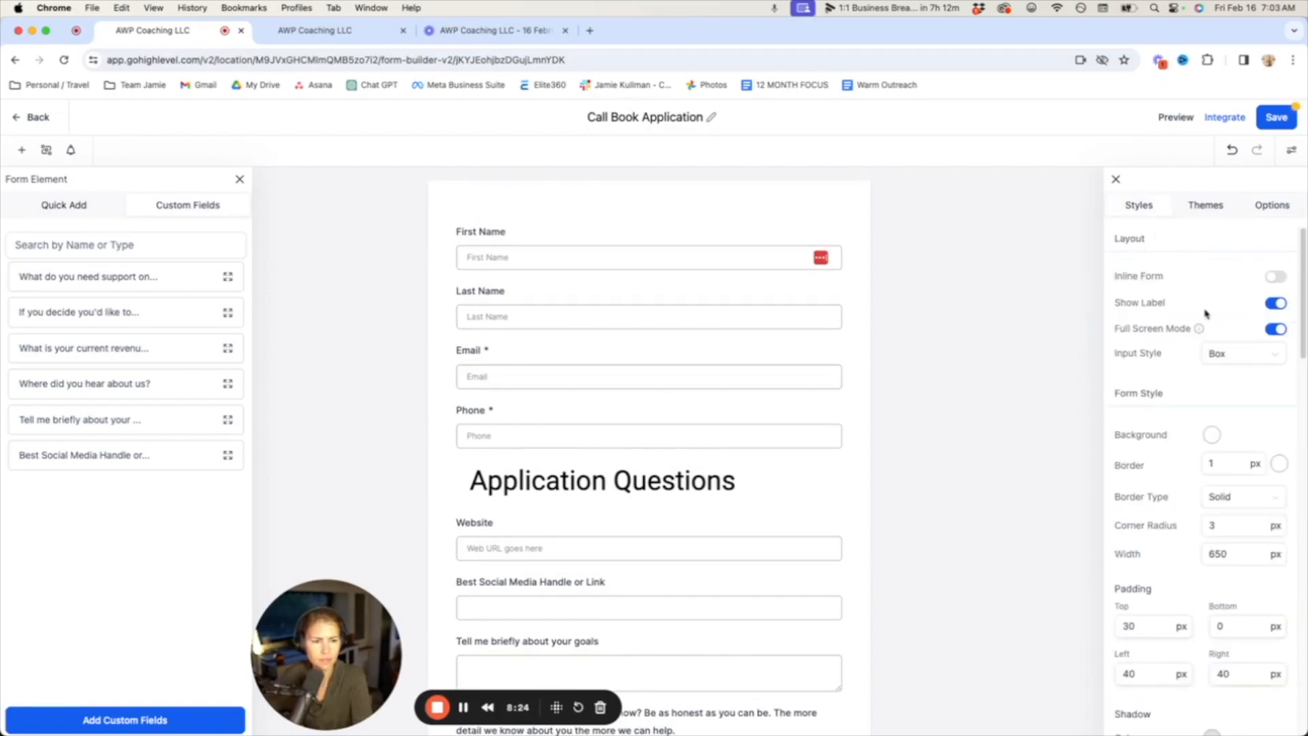
Arrange the form fields in a two-column layout.
scroll(1234, 351, down, 3)
click(1247, 398)
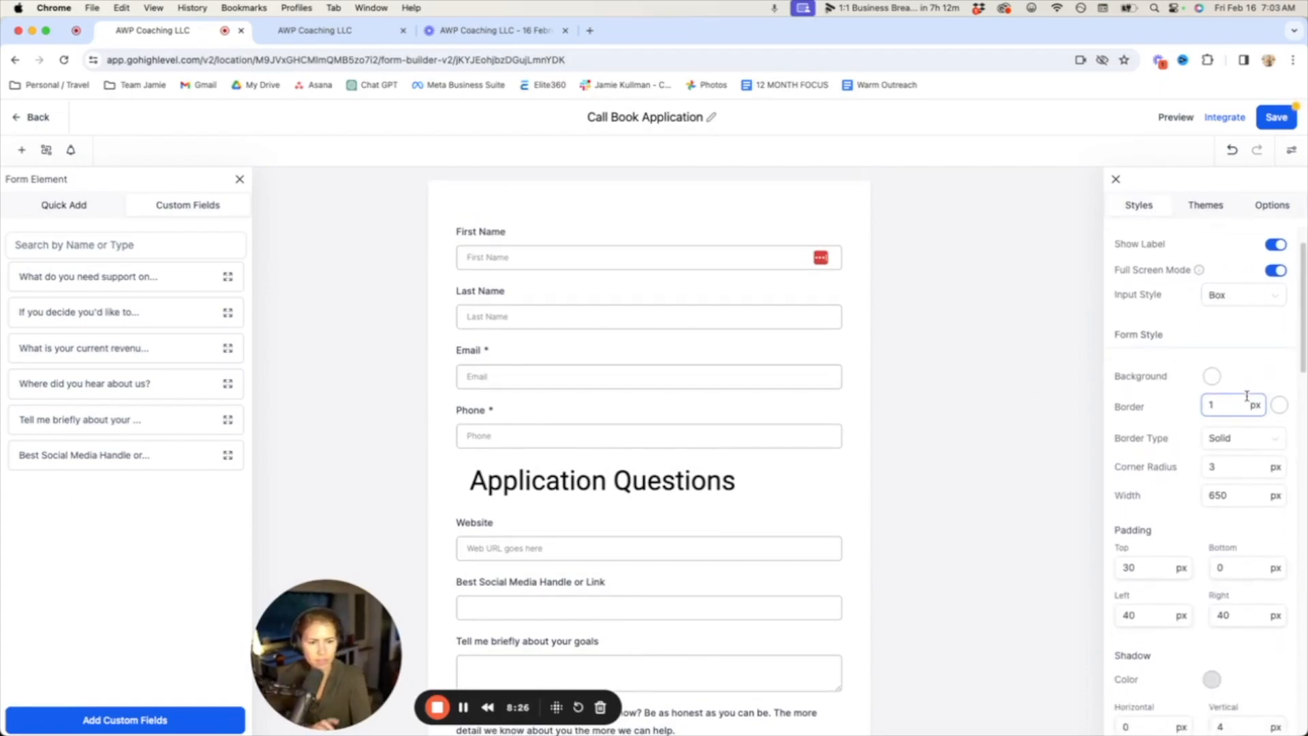
scroll(1247, 409, down, 10)
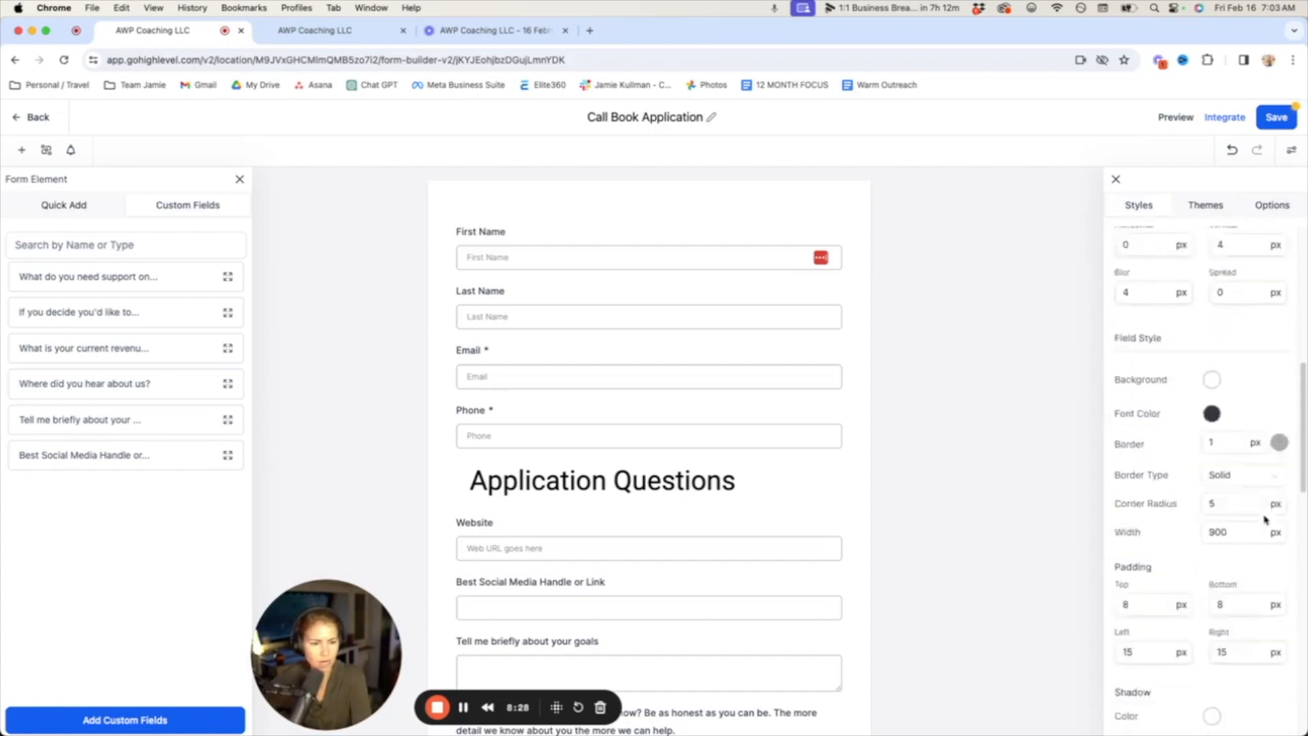
scroll(1265, 518, down, 5)
scroll(1241, 408, up, 15)
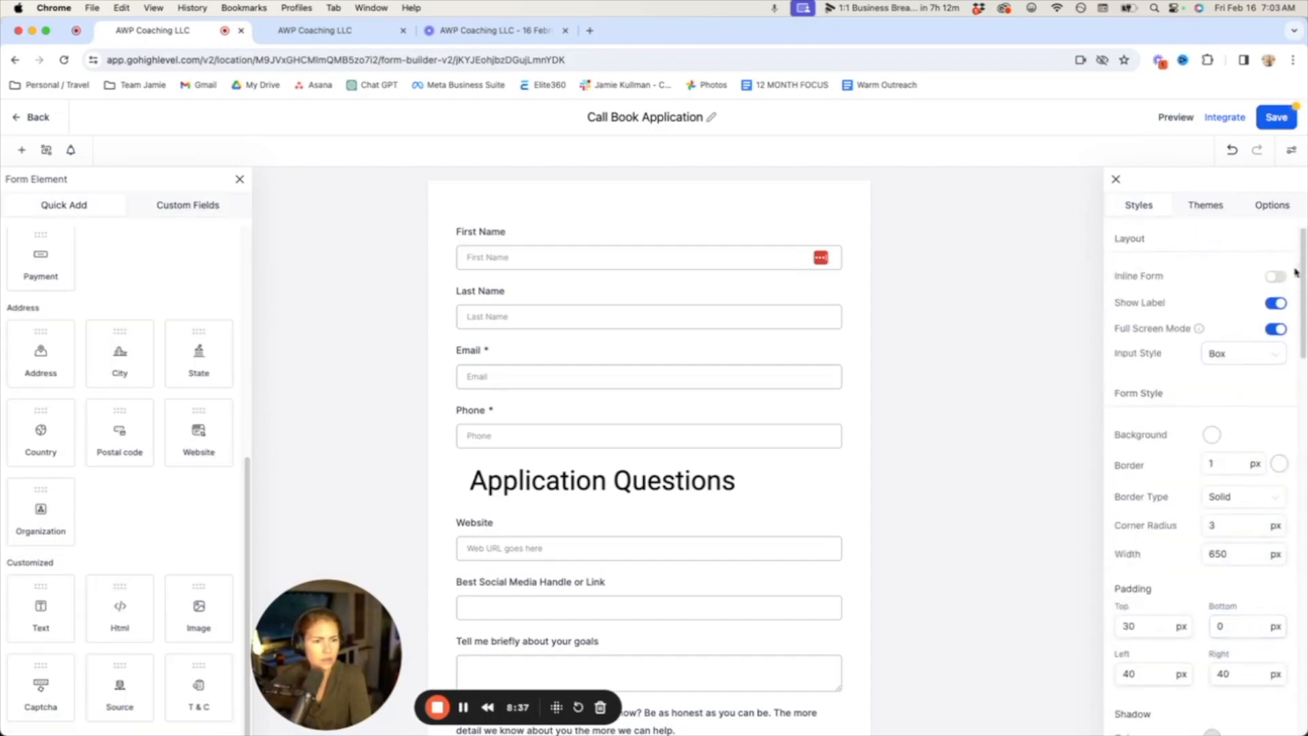
click(1274, 276)
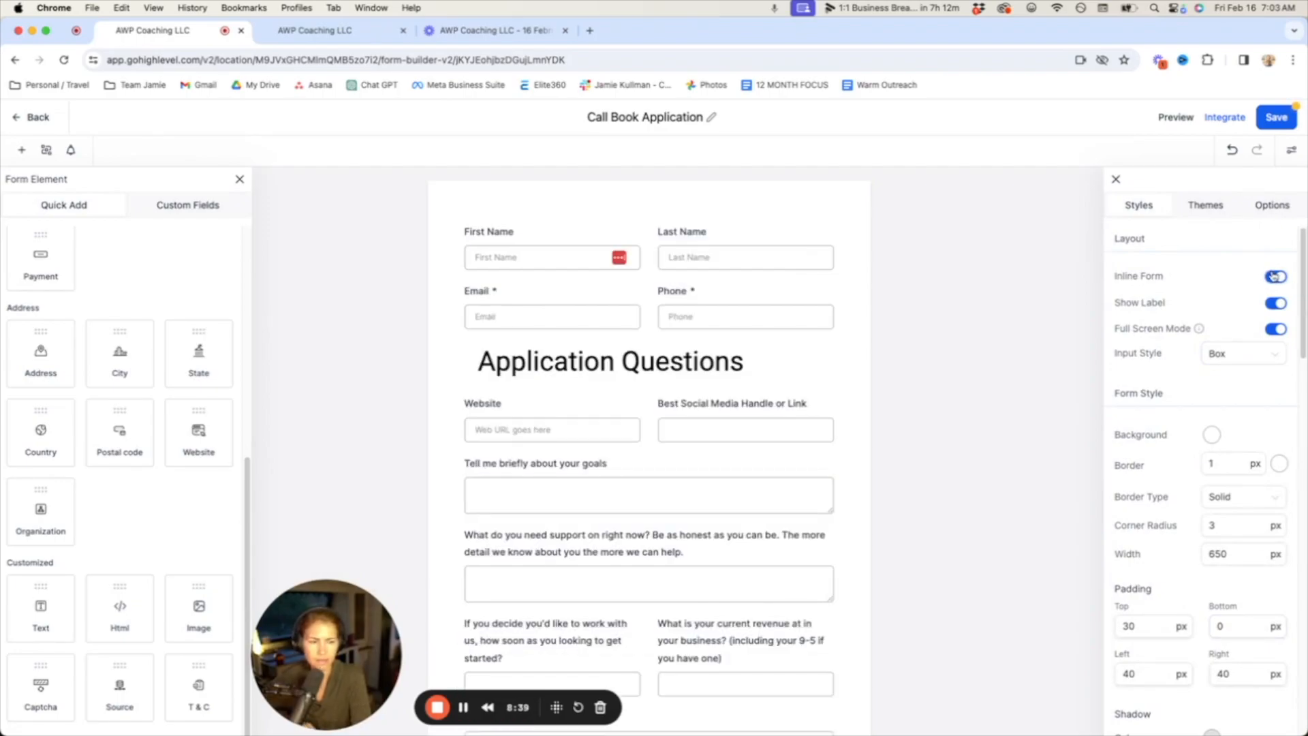
scroll(684, 412, down, 2)
scroll(861, 439, down, 2)
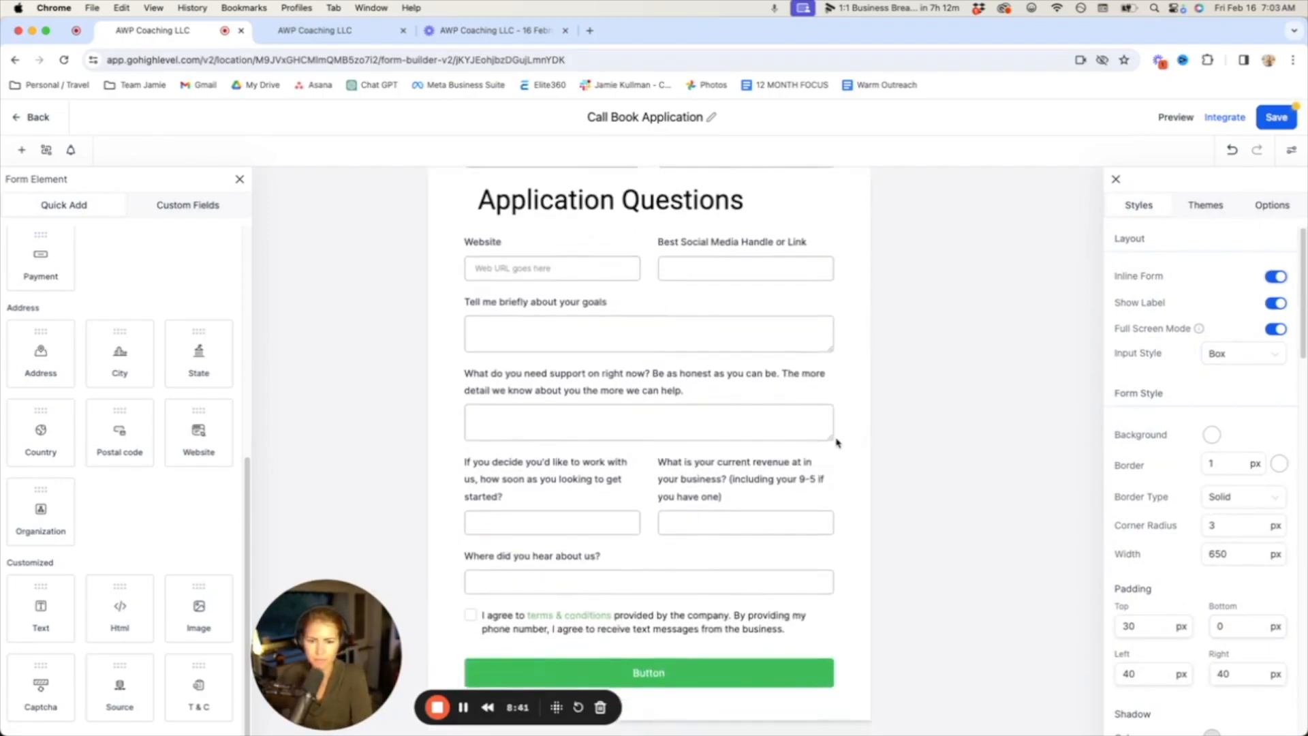
Change the submit button's label to 'Submit Your Application'.
click(680, 682)
drag(1159, 311, 1105, 286)
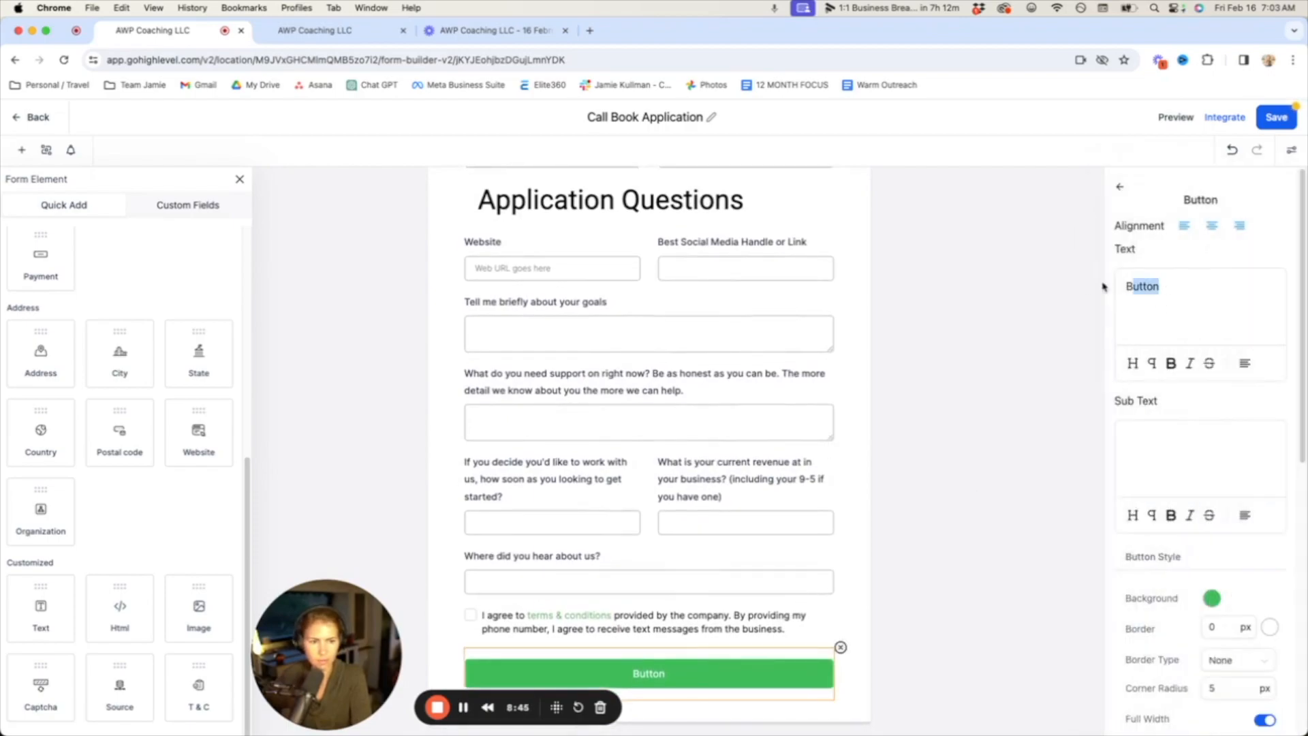
text(Subm)
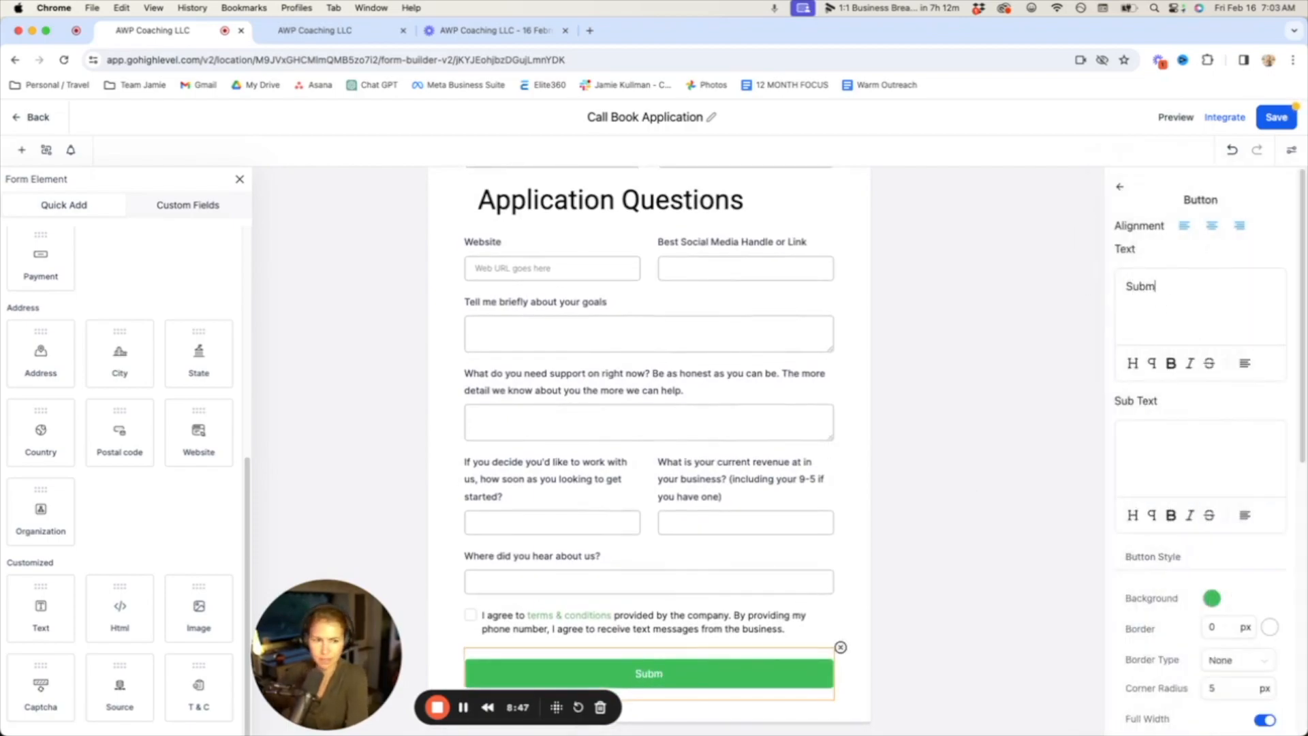
text(it Your Application)
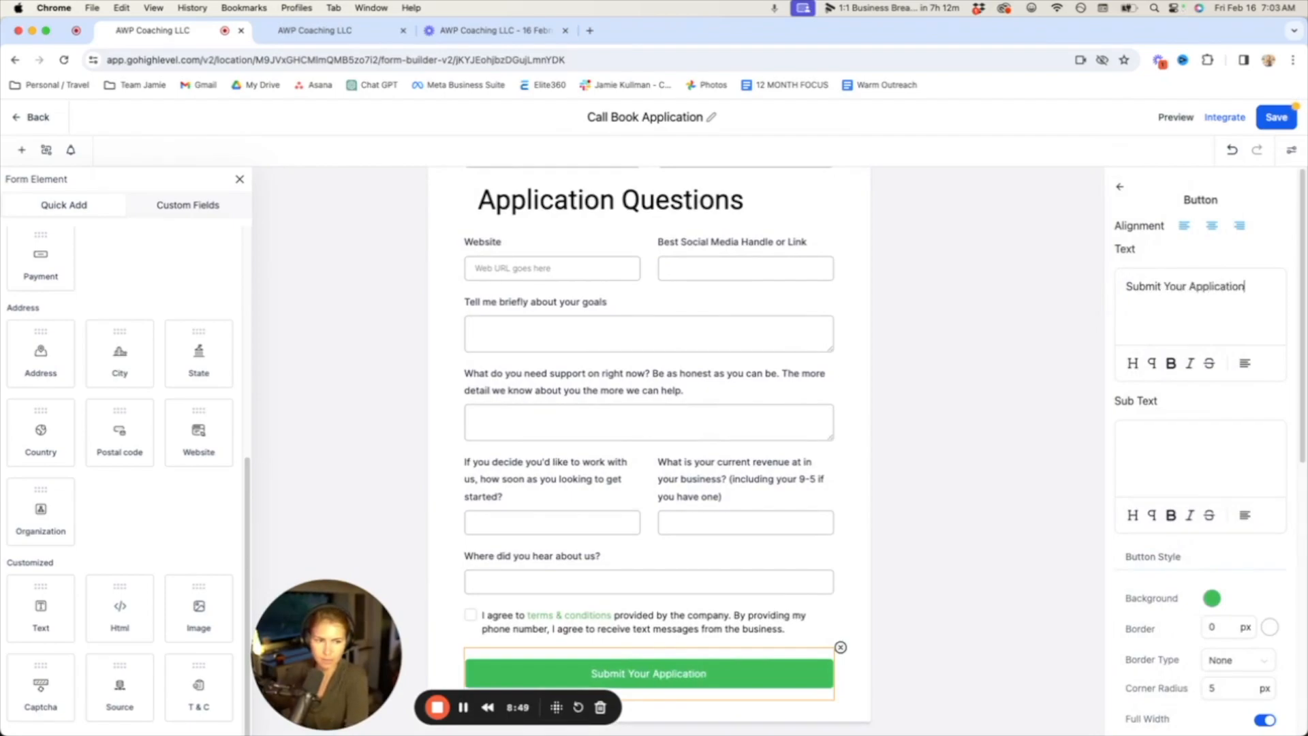
scroll(1192, 403, down, 3)
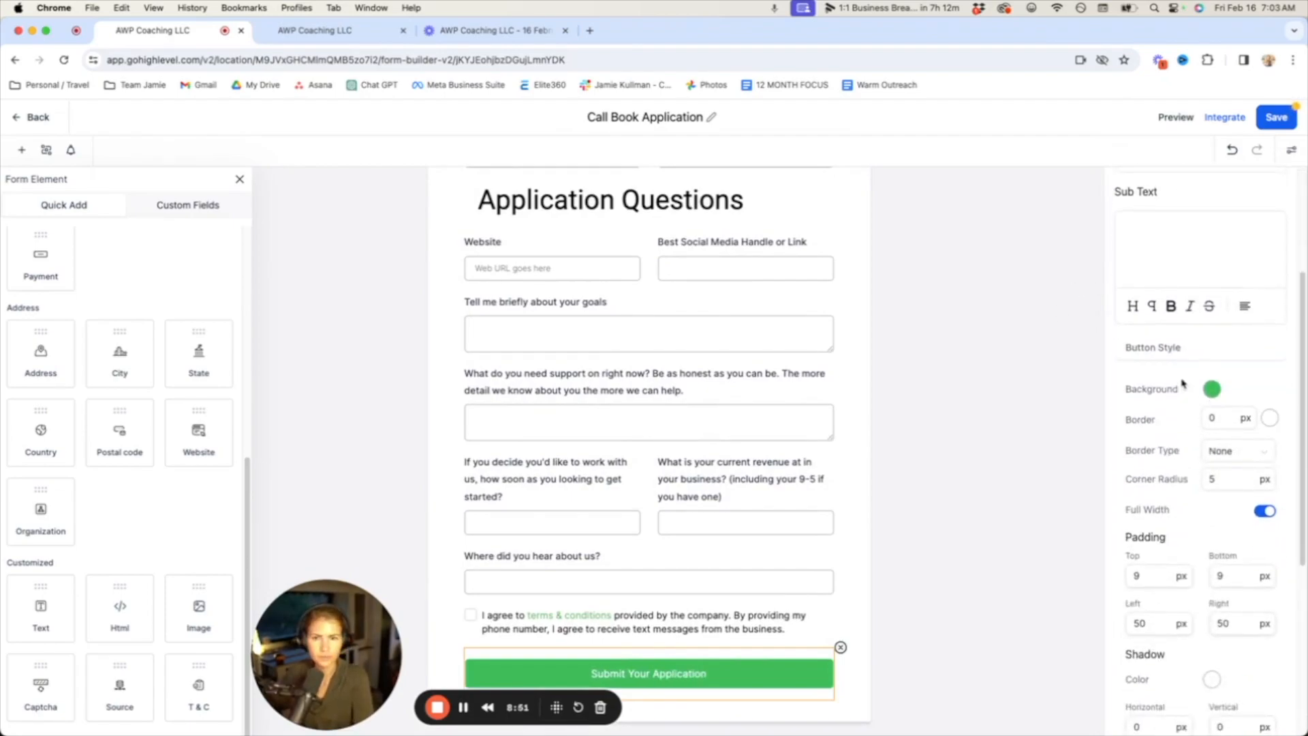
Load canva.com in another tab, then paste #7B5047 as the button's background colour.
click(315, 30)
click(321, 62)
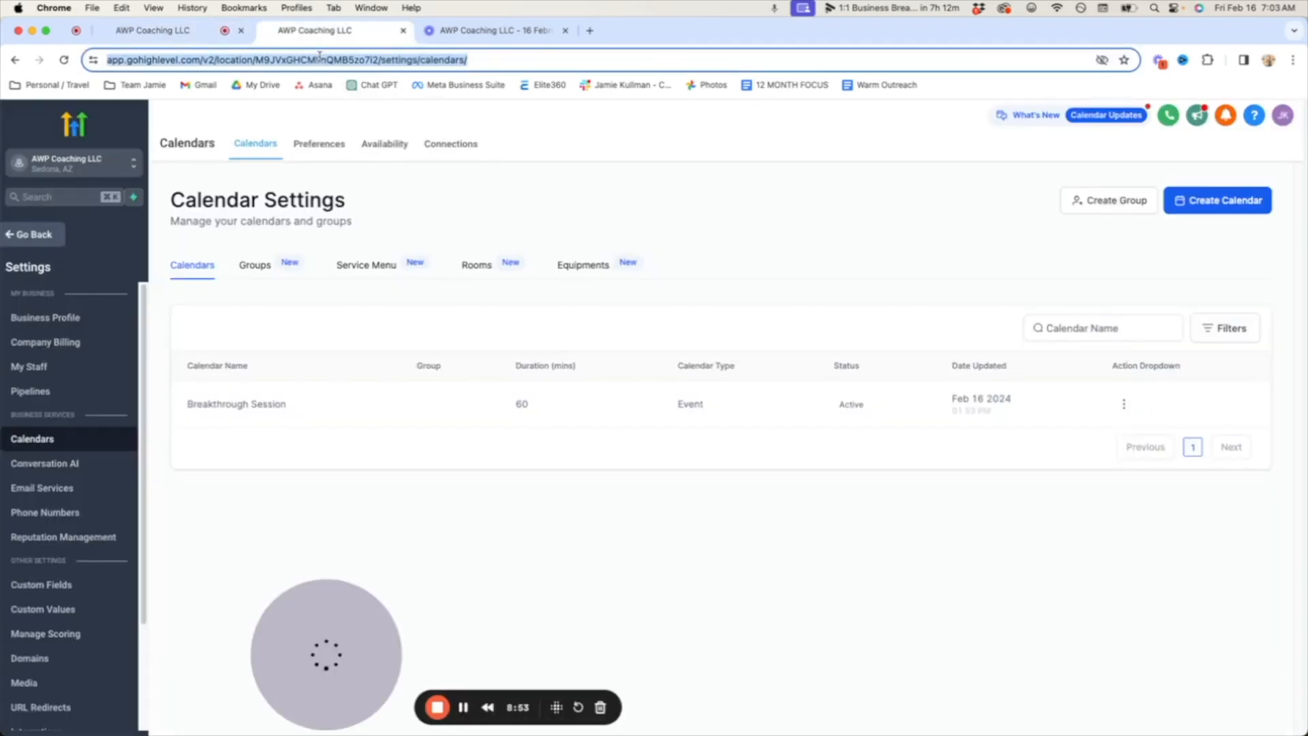
text(canva)
key(Return)
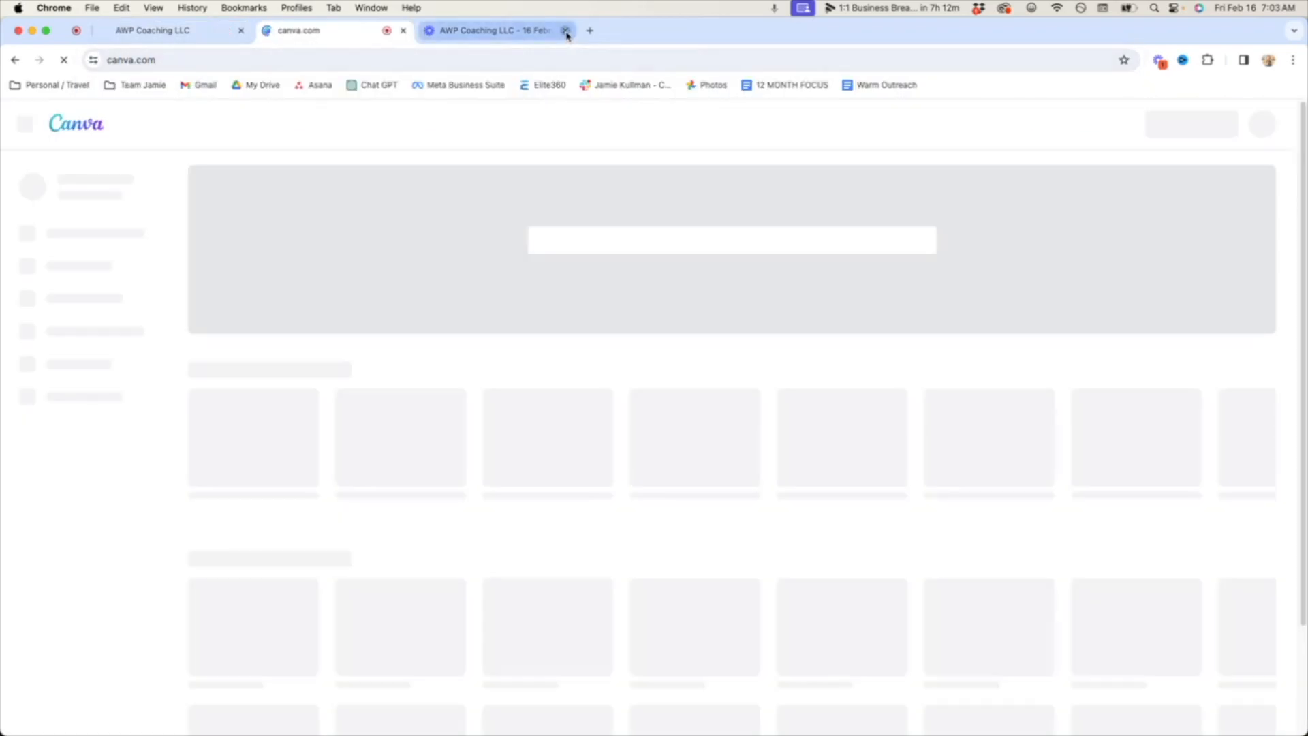
click(565, 30)
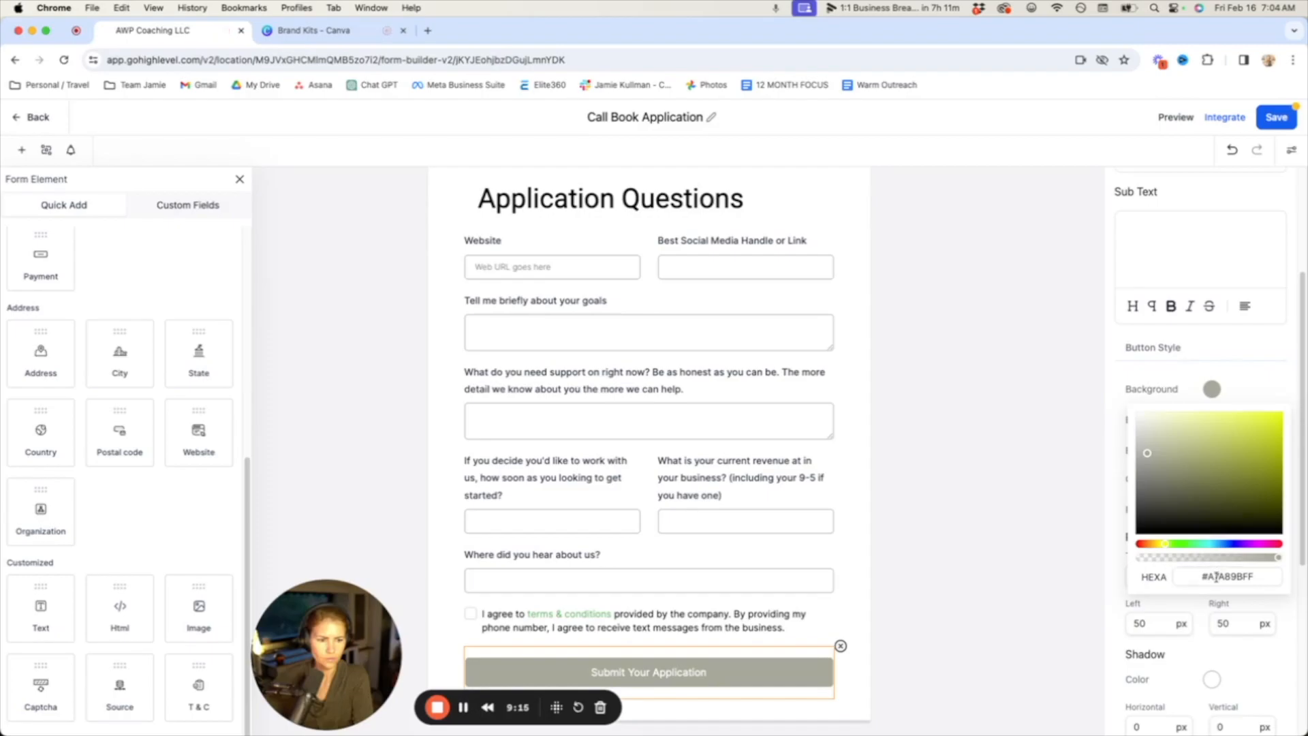
double_click(1217, 577)
text(#785047)
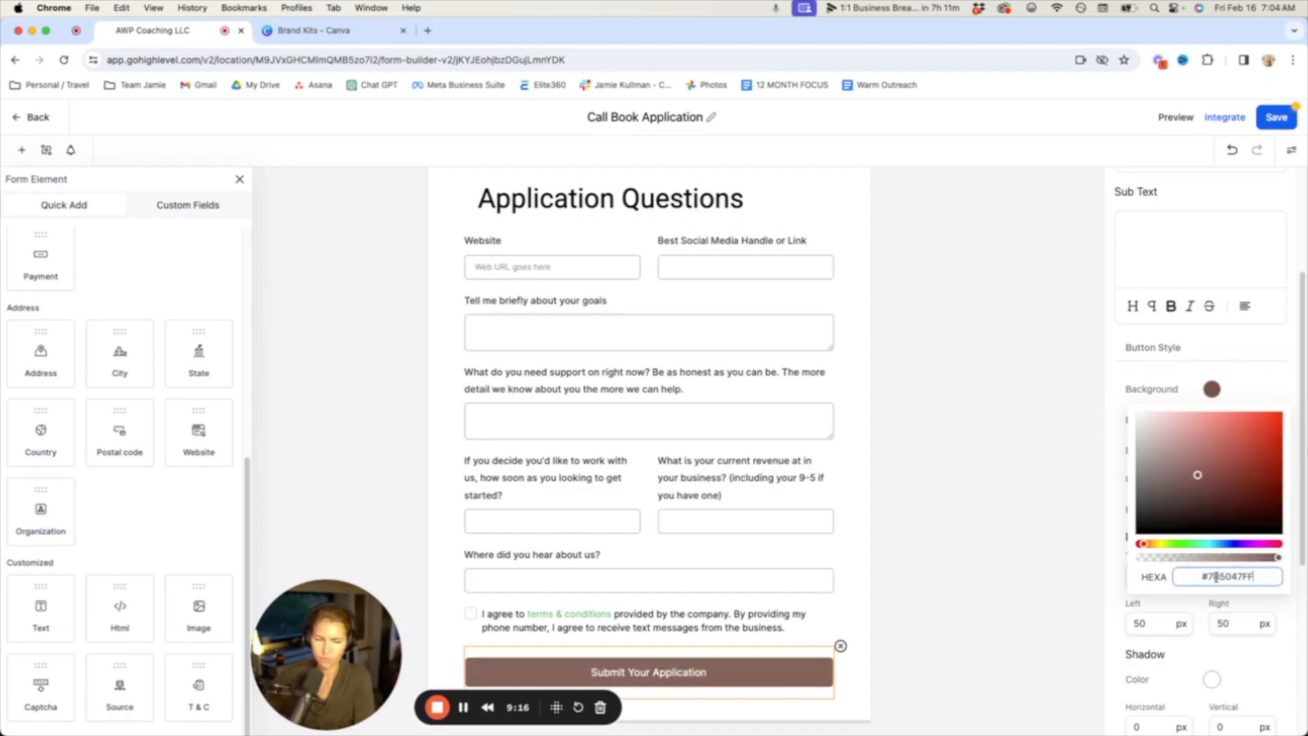
Deselect the button, review the form, and save the Call Book Application.
click(854, 581)
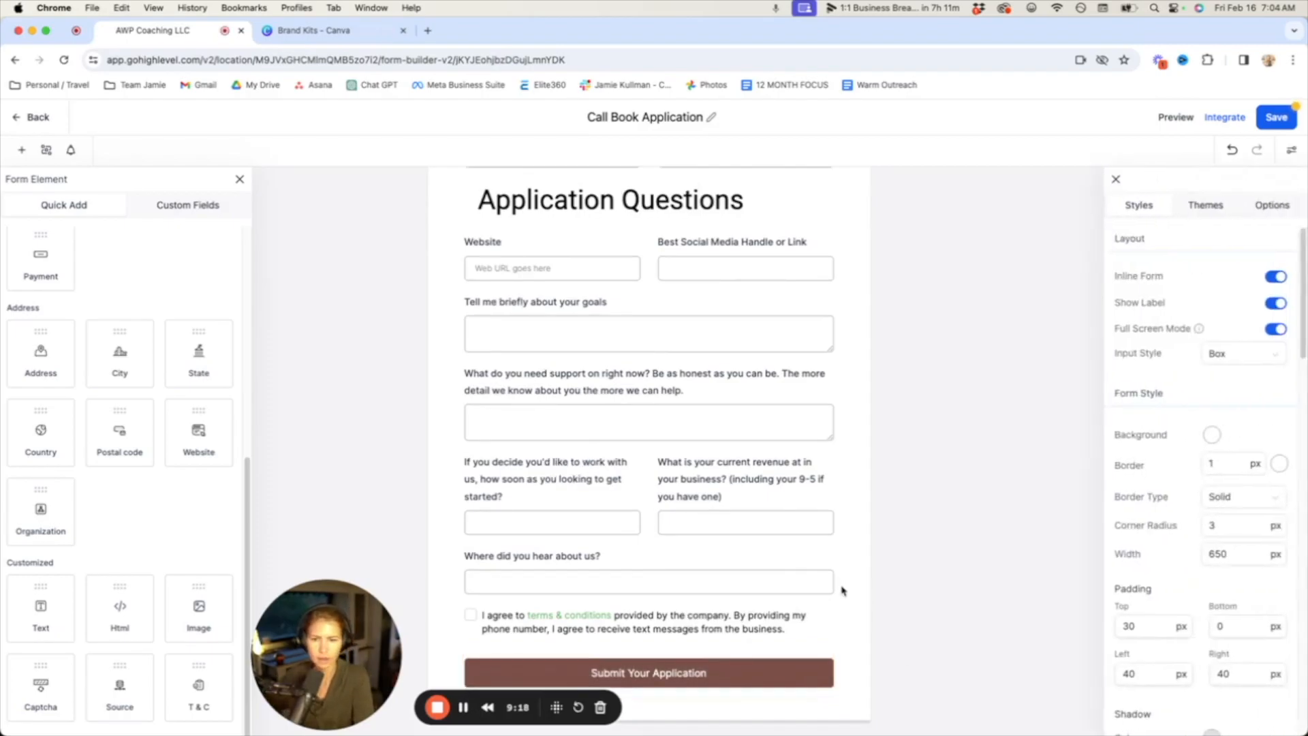
scroll(789, 507, up, 3)
scroll(793, 497, down, 3)
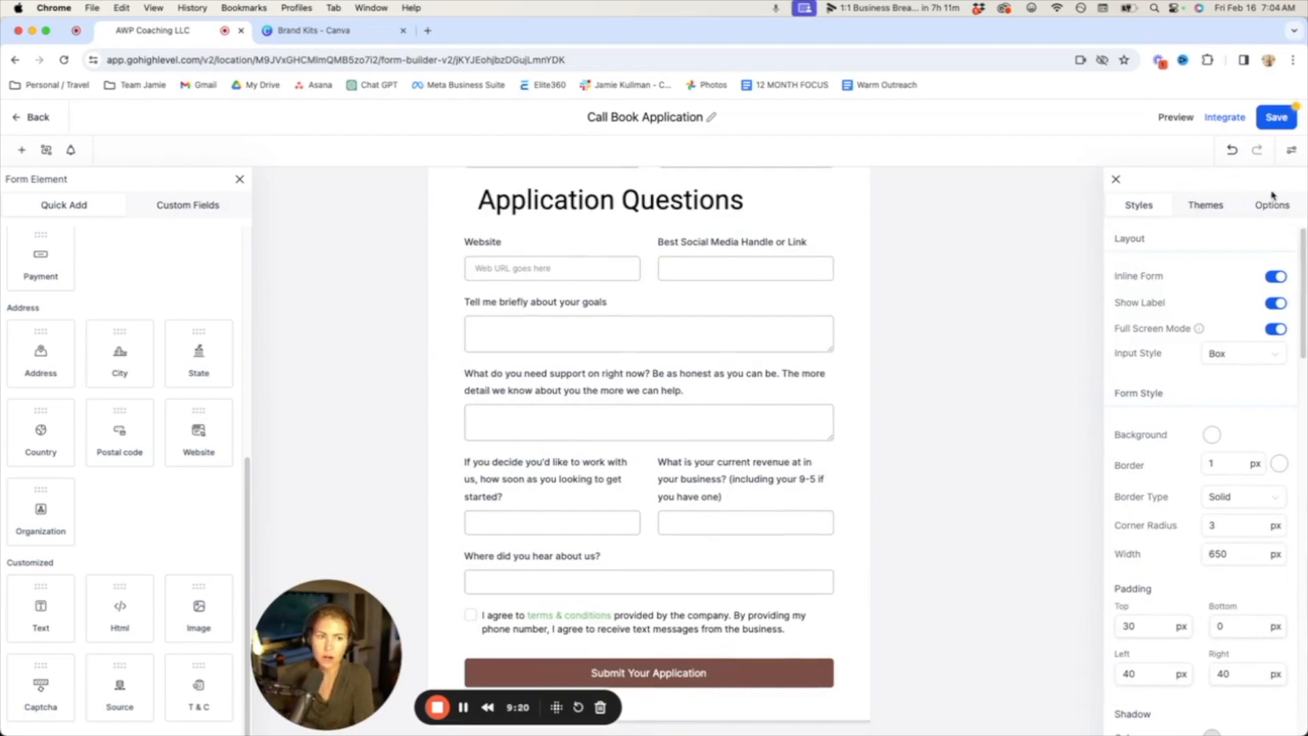
click(1285, 117)
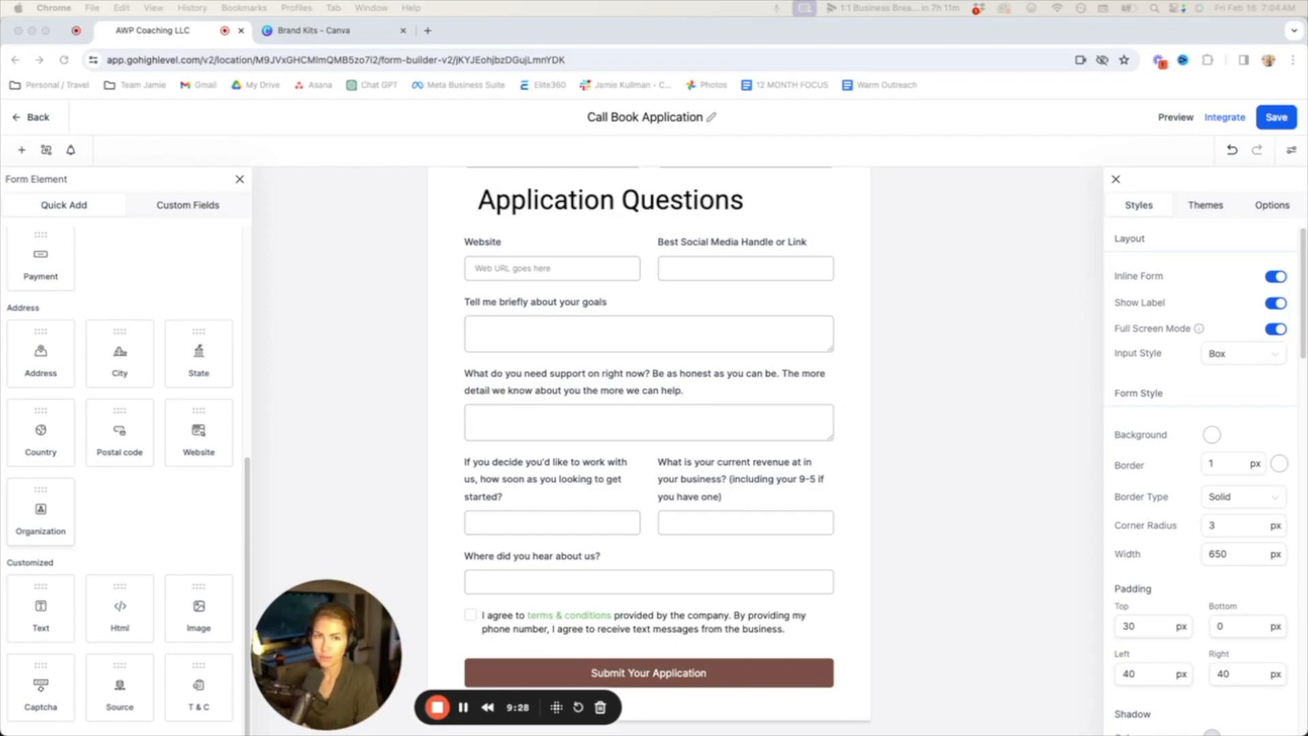
Return to the forms list, edit Form 0, and retitle it 'Calendar Booking Form'.
click(30, 119)
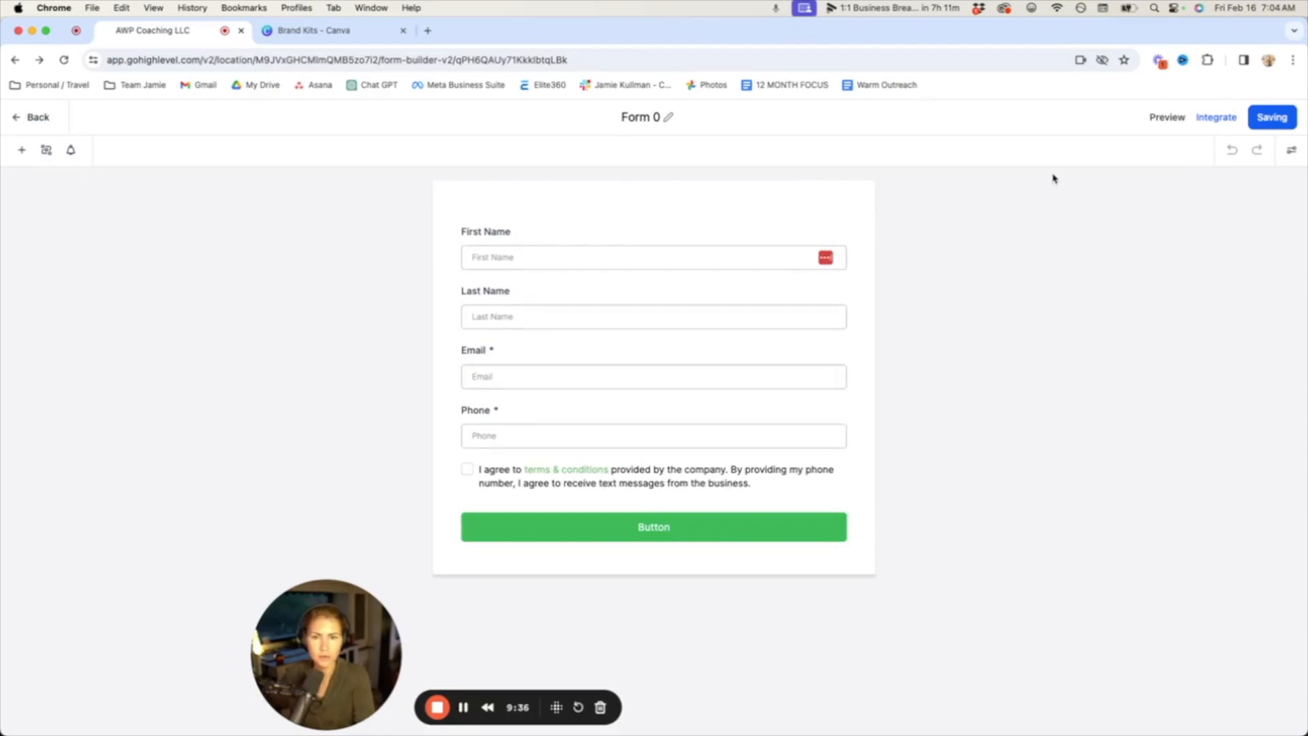
click(37, 122)
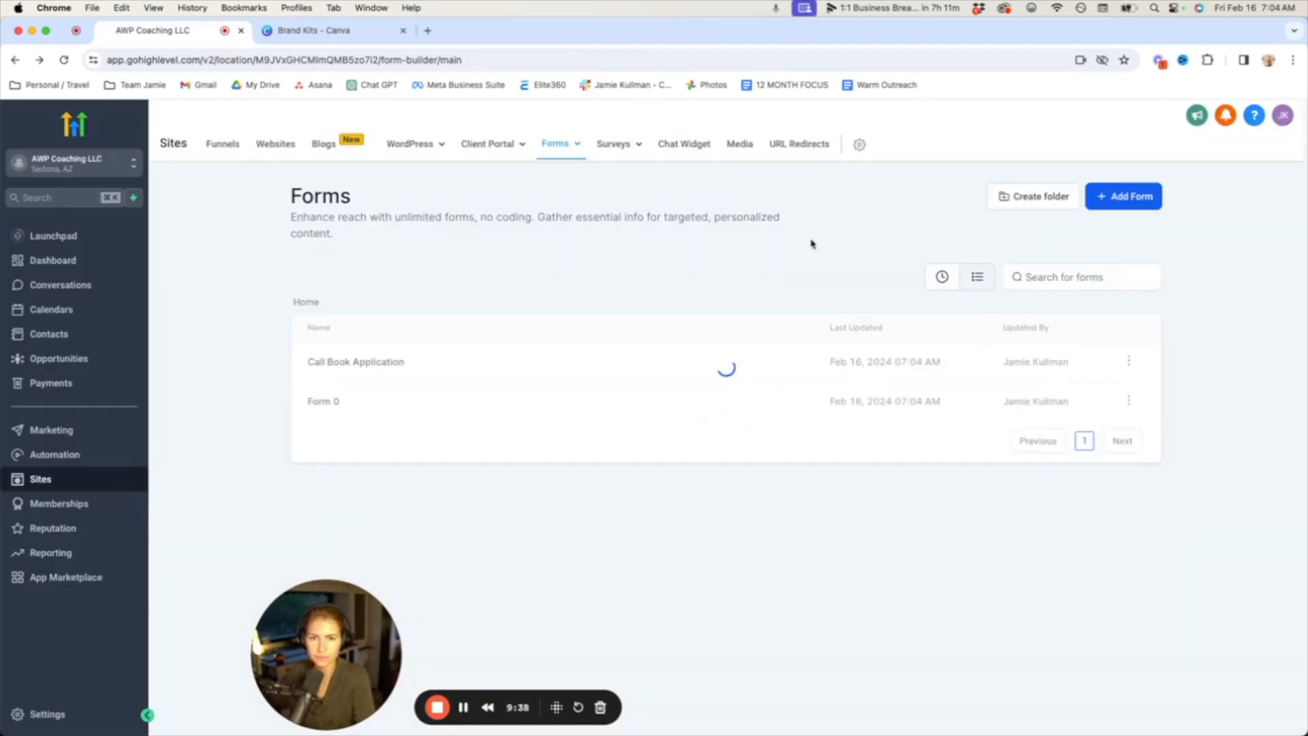
click(1128, 400)
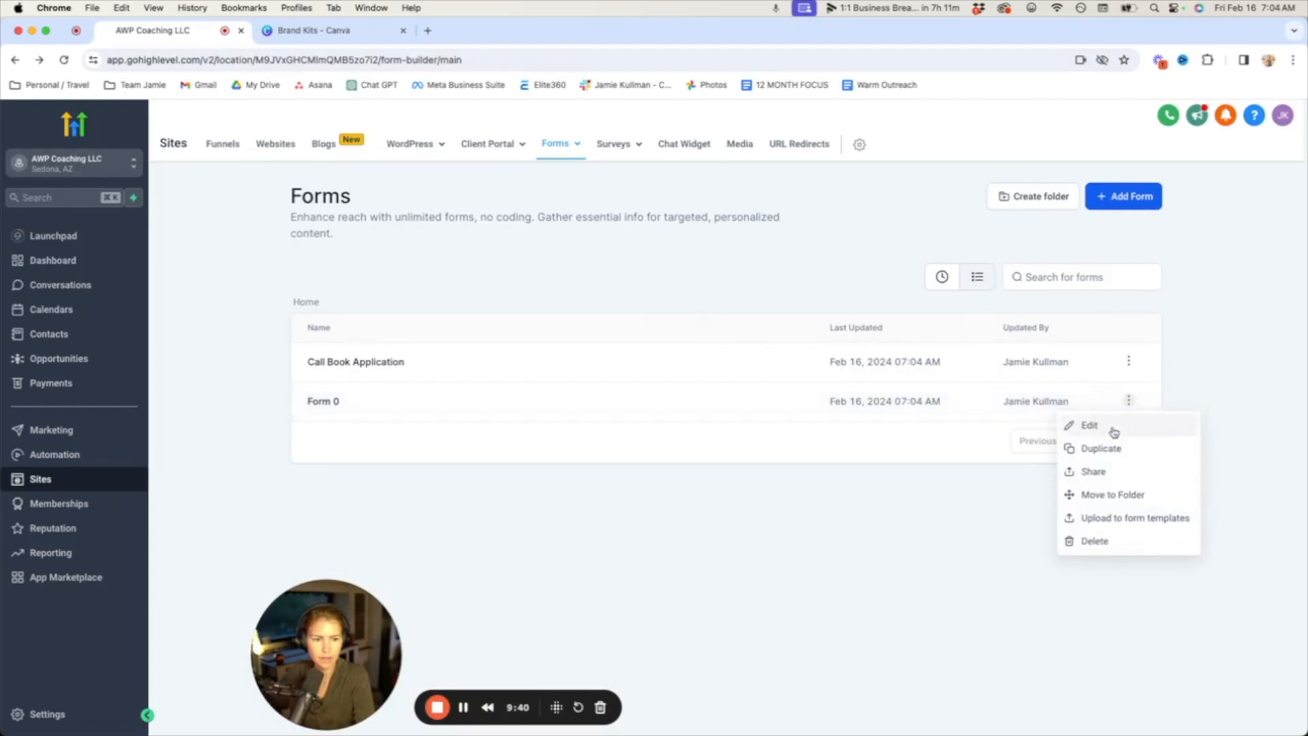
click(1104, 426)
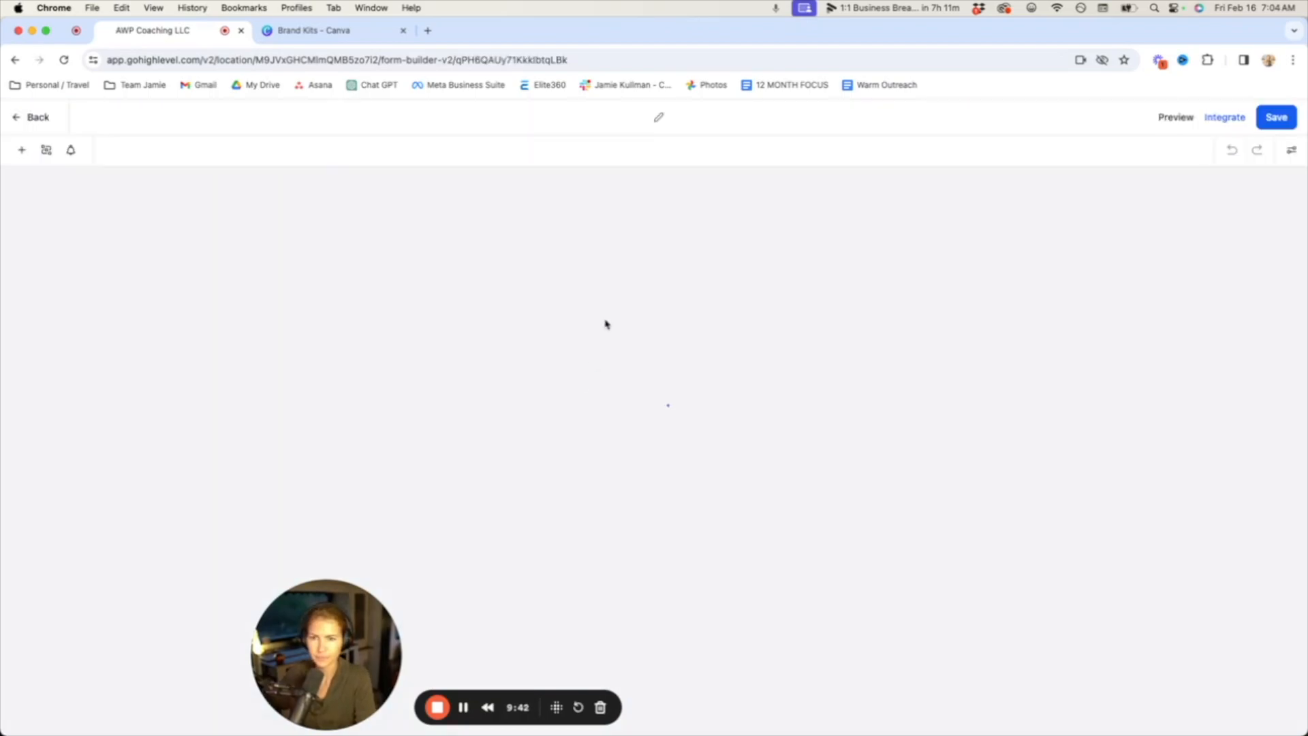
triple_click(661, 117)
text(Calendar Booking Form)
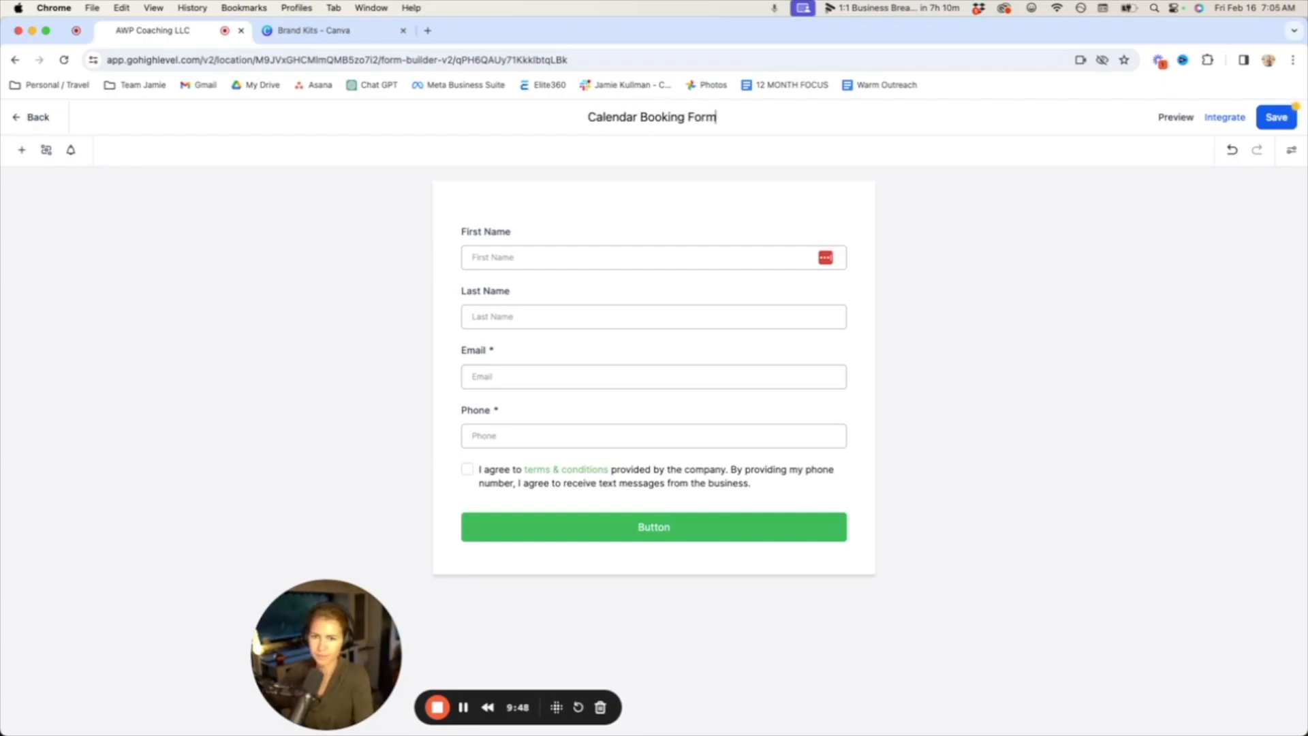
Make the Last Name and First Name fields required.
click(573, 296)
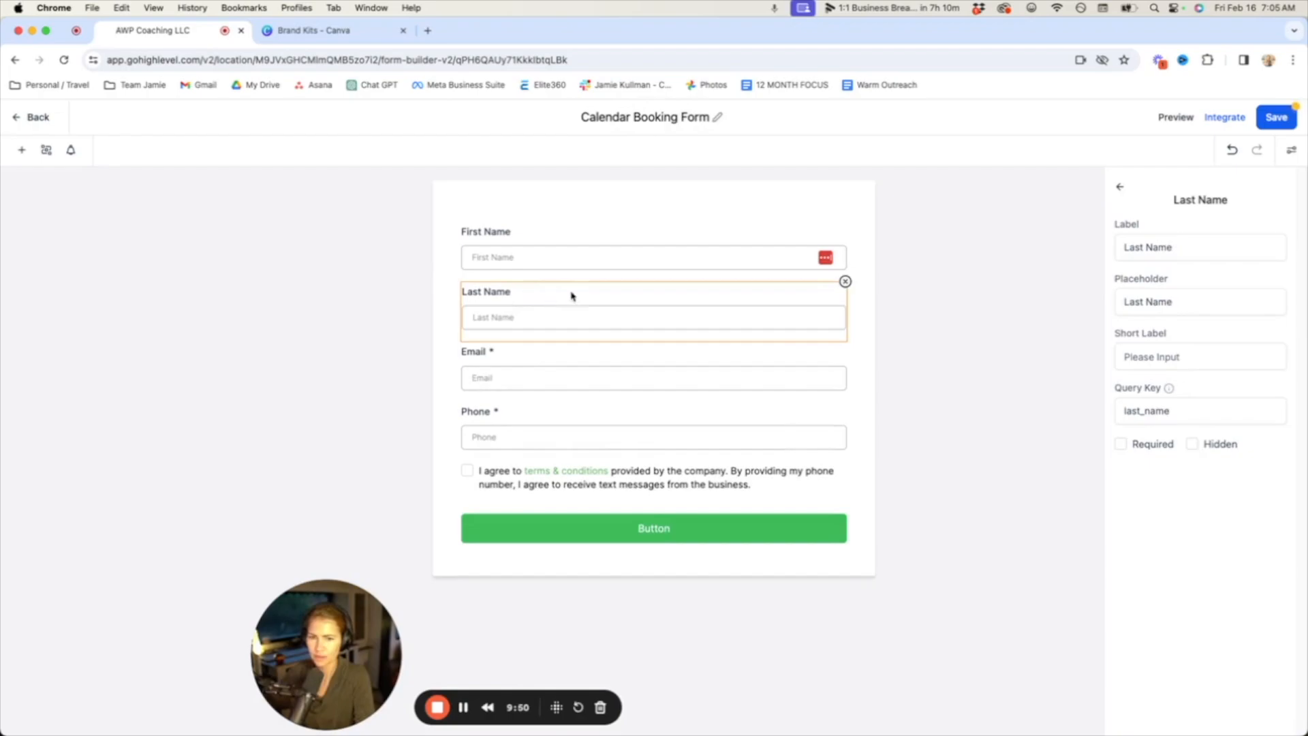
click(1121, 445)
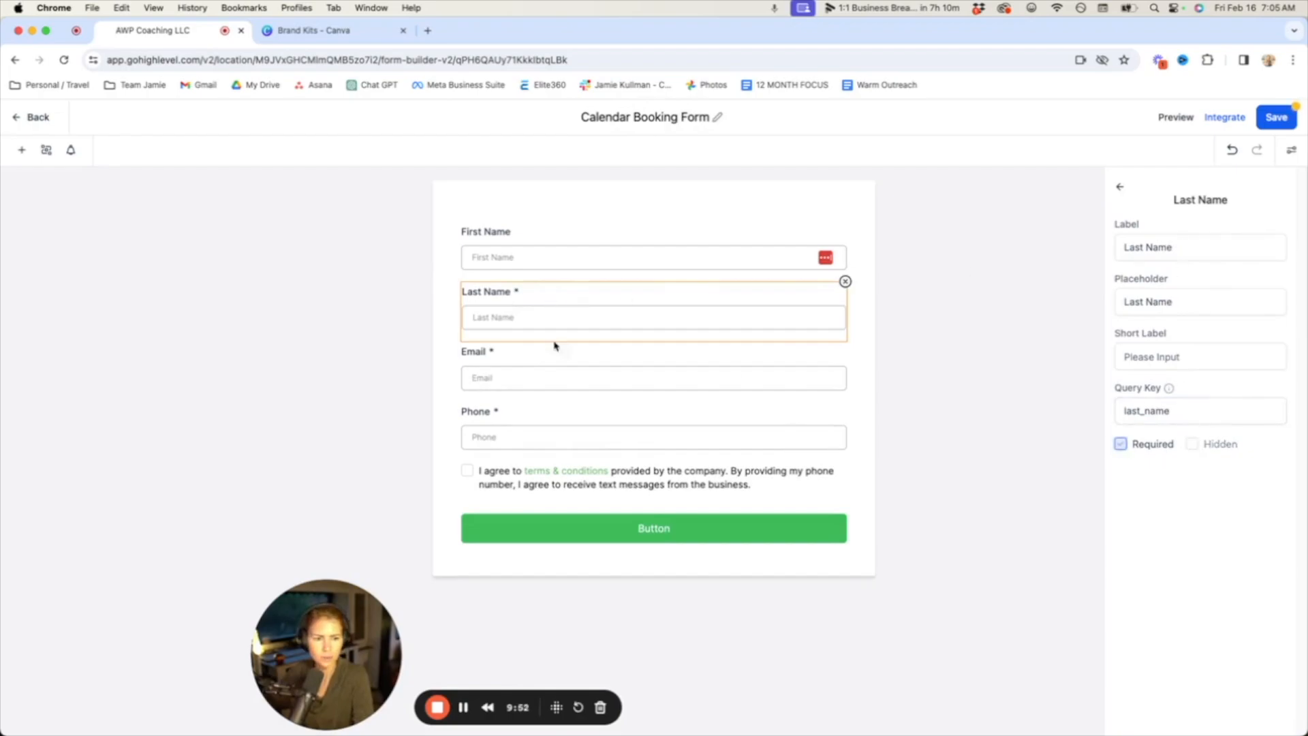
click(530, 246)
click(1121, 444)
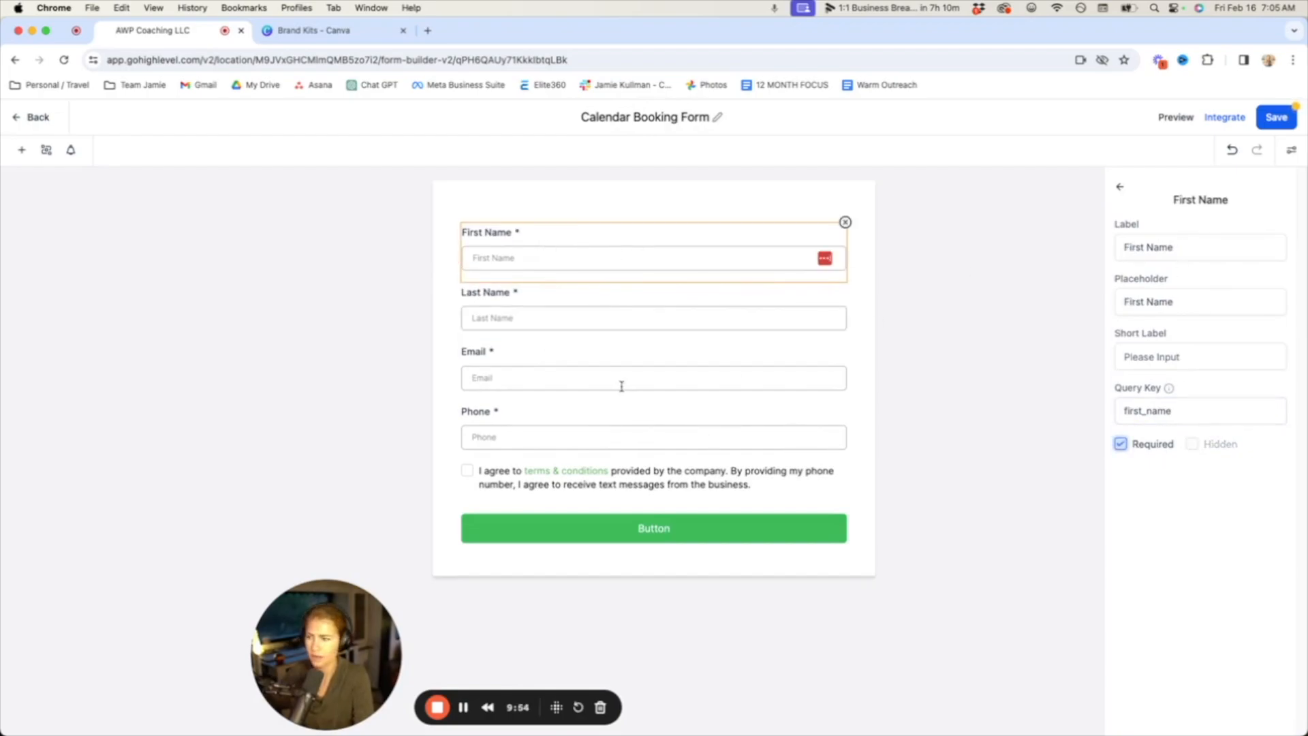
Give the submit button a #7B5047 brown background and the label 'SUBMIT'.
click(728, 528)
click(1212, 597)
triple_click(1213, 565)
text(#7B5047)
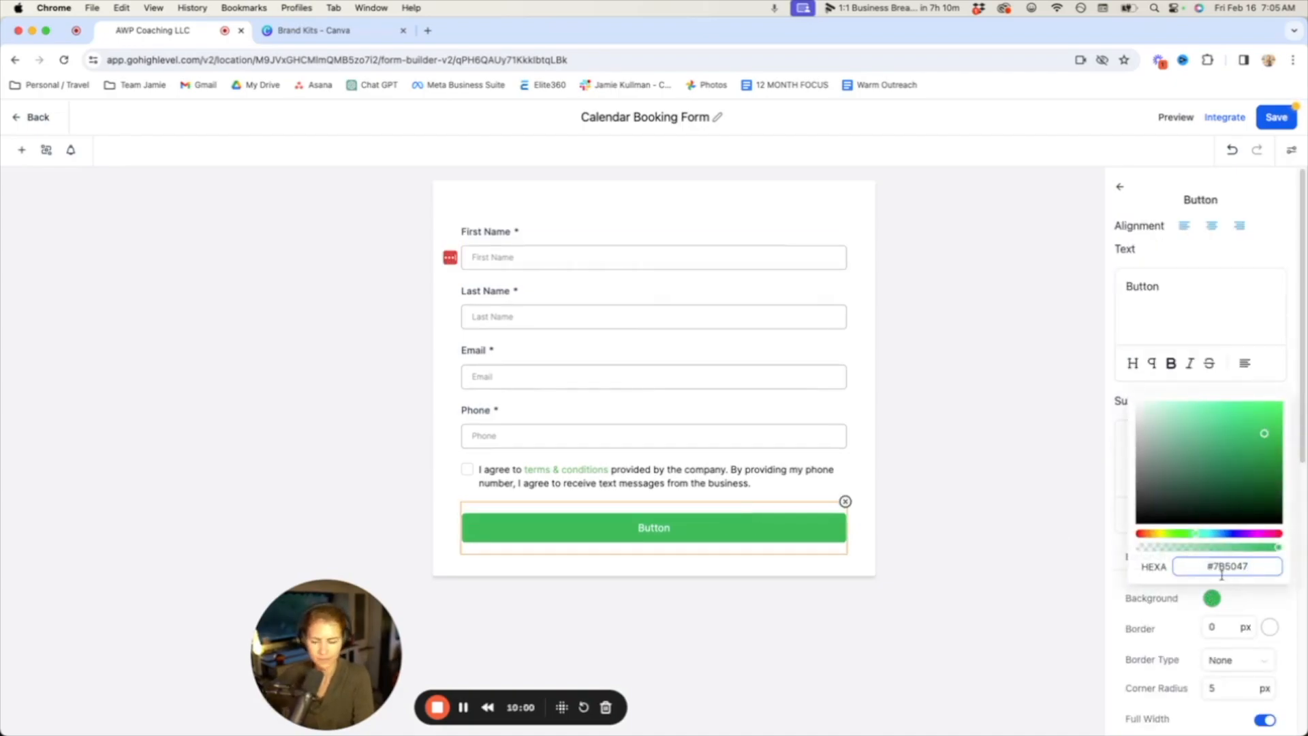
key(Return)
click(1125, 471)
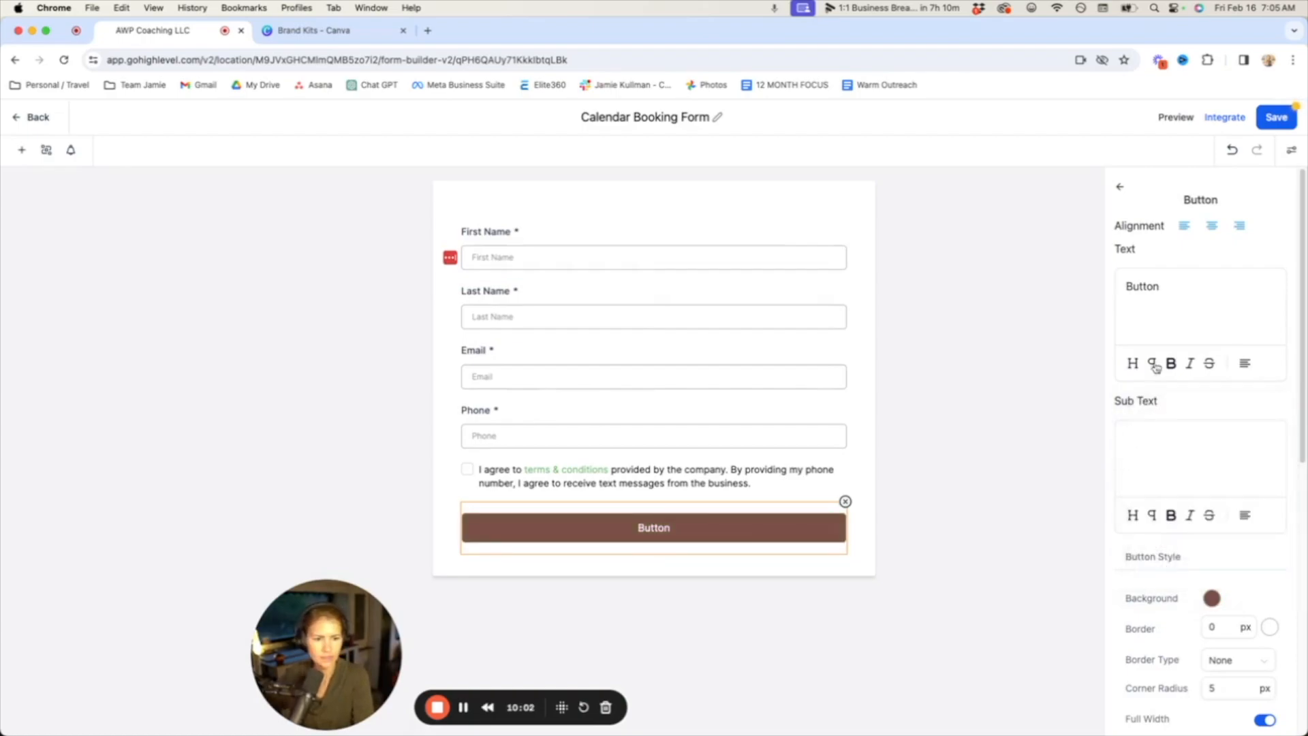
double_click(1154, 290)
text(SUBM)
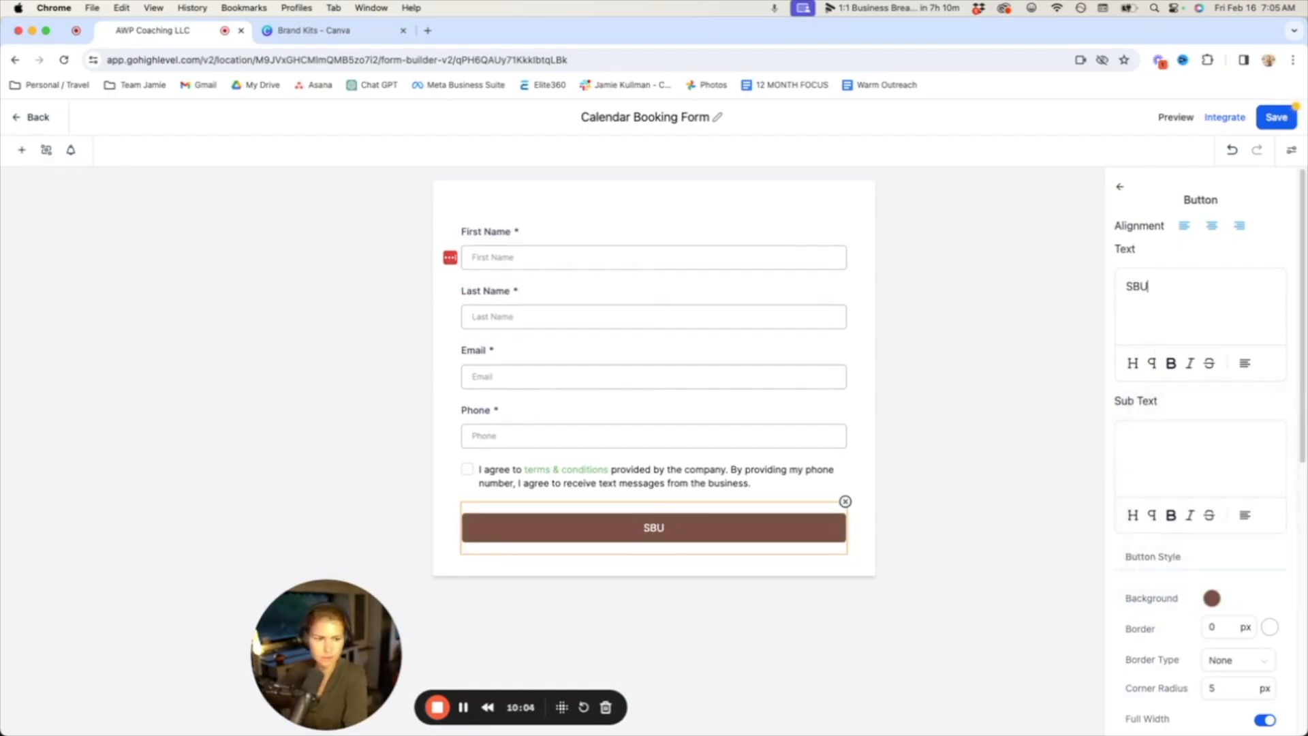
text(IT)
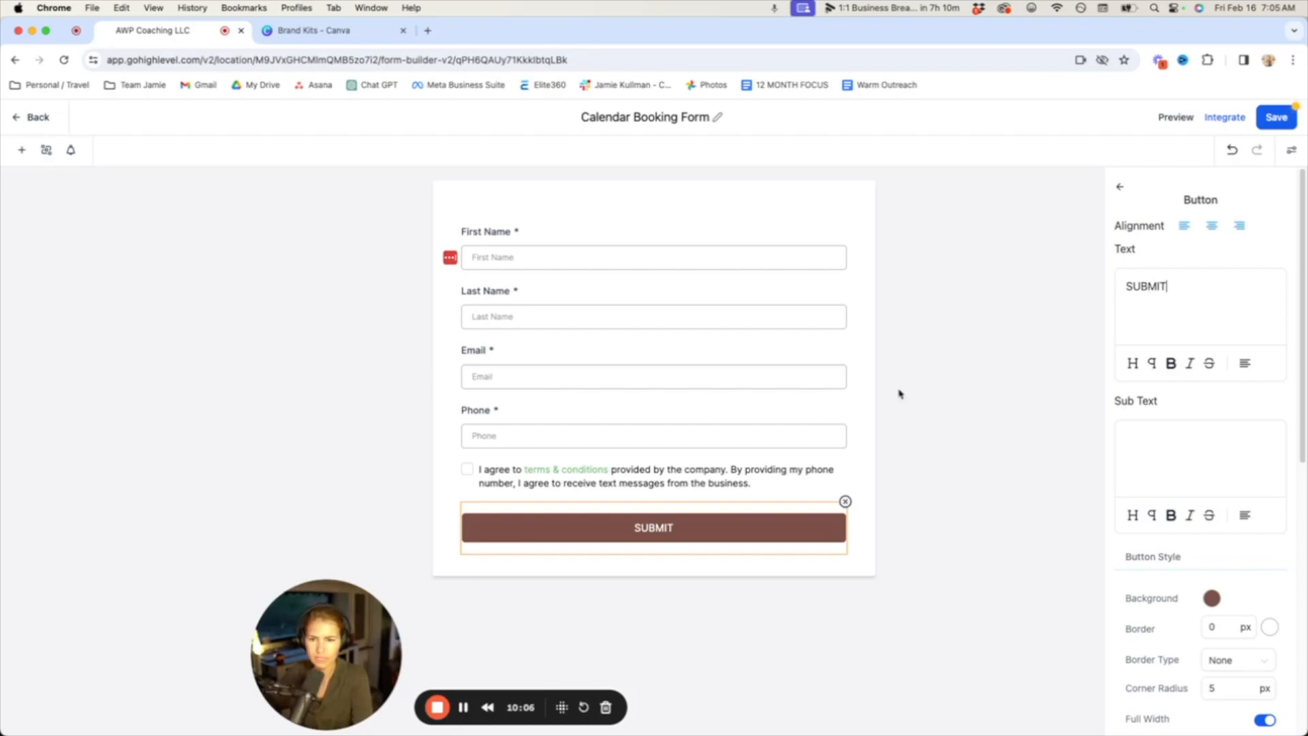
click(1120, 186)
Add a 'Your Contact Information' text heading above First Name and save the form.
click(21, 150)
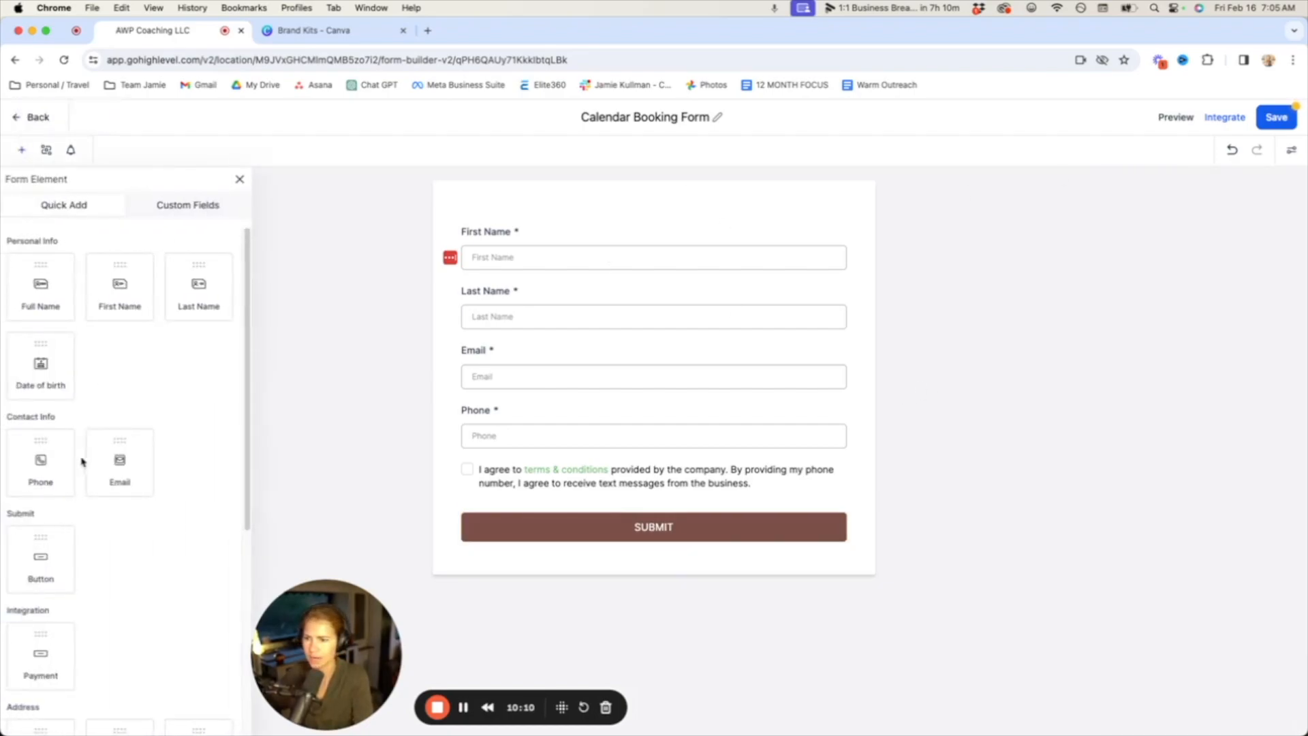
scroll(52, 591, down, 4)
scroll(59, 525, down, 2)
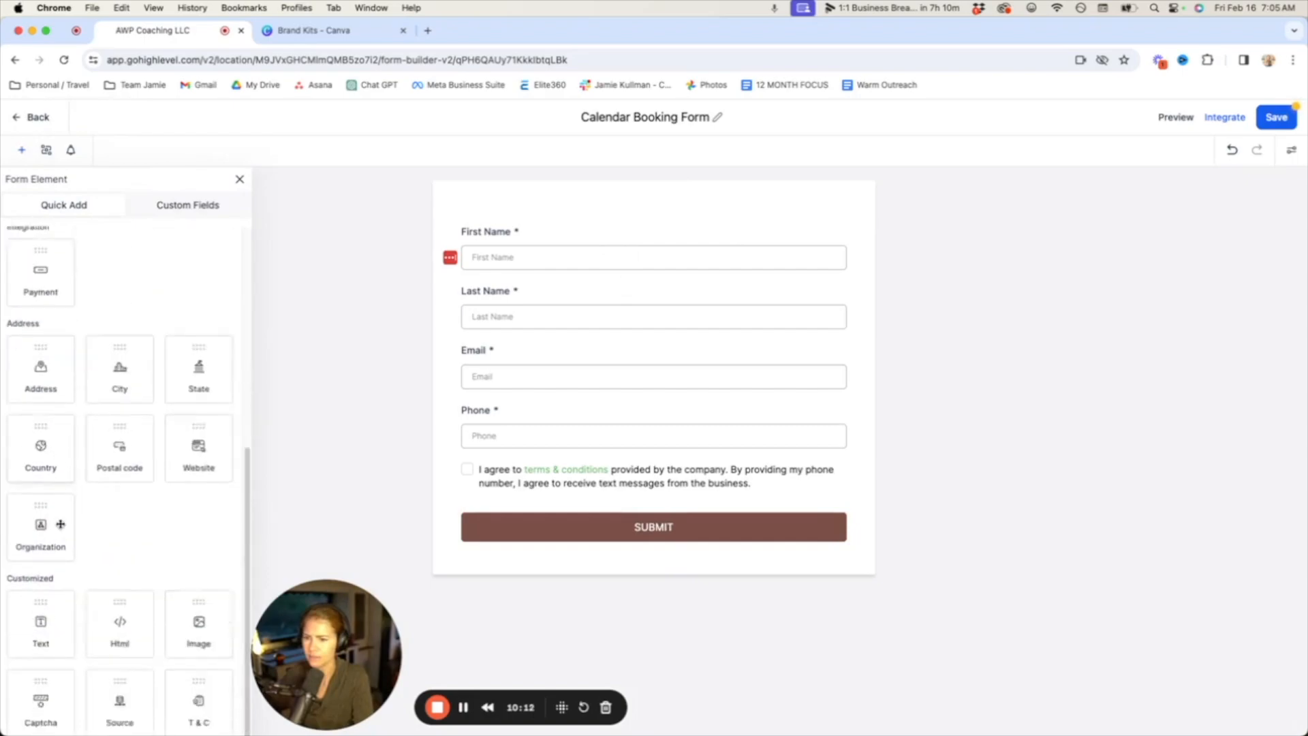
scroll(60, 524, up, 5)
scroll(60, 524, down, 5)
drag(41, 613, 500, 276)
click(504, 238)
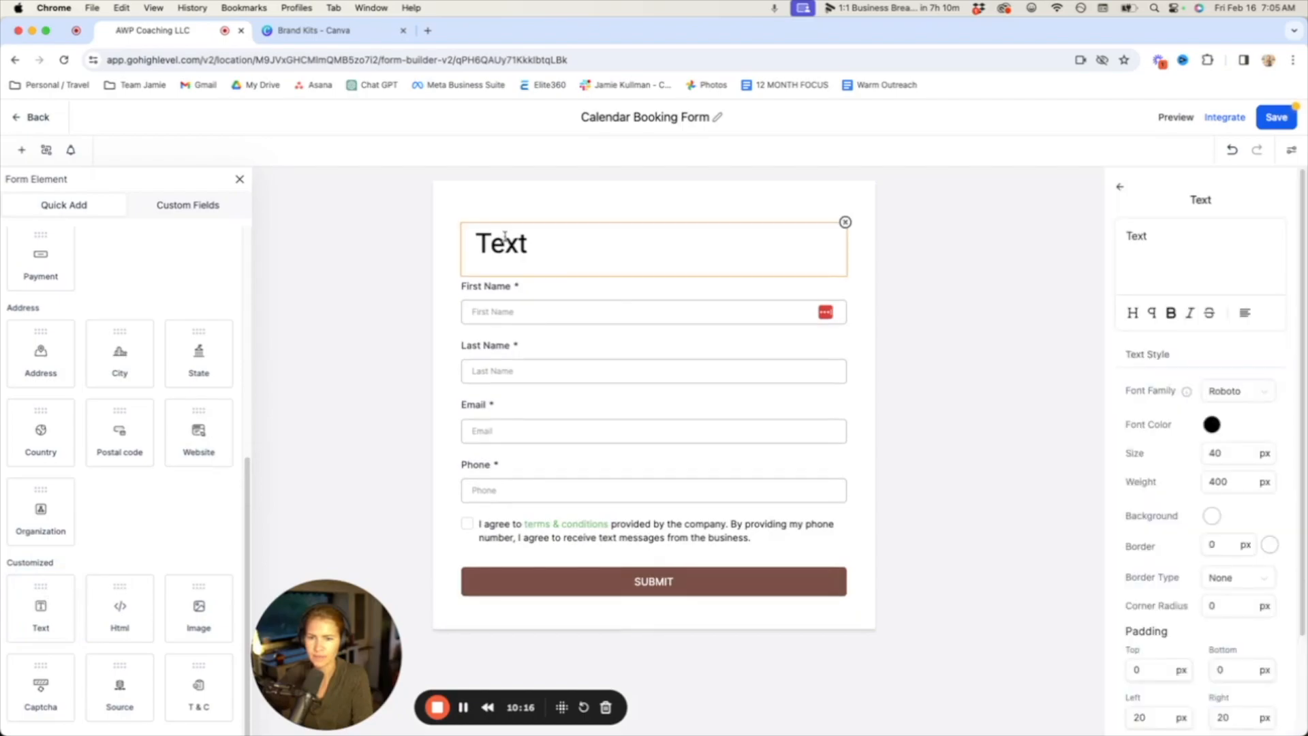
double_click(1145, 239)
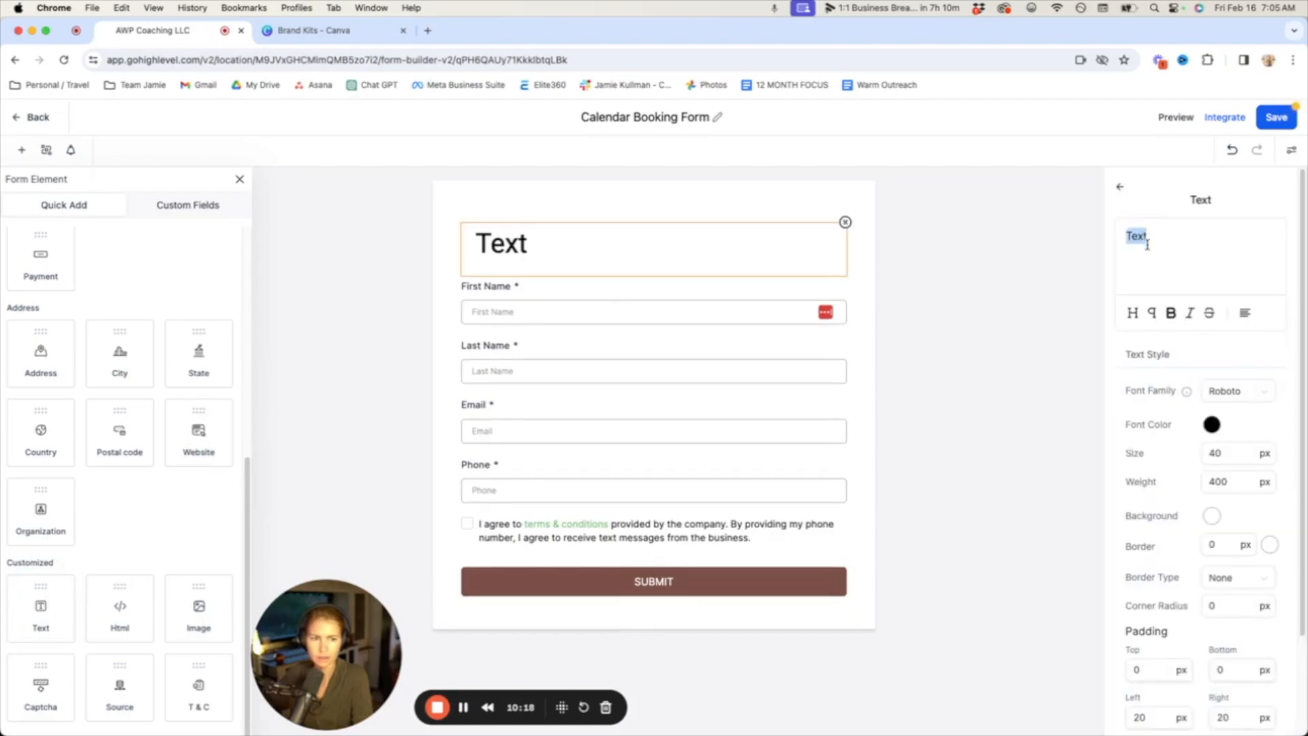
text(Your Contact)
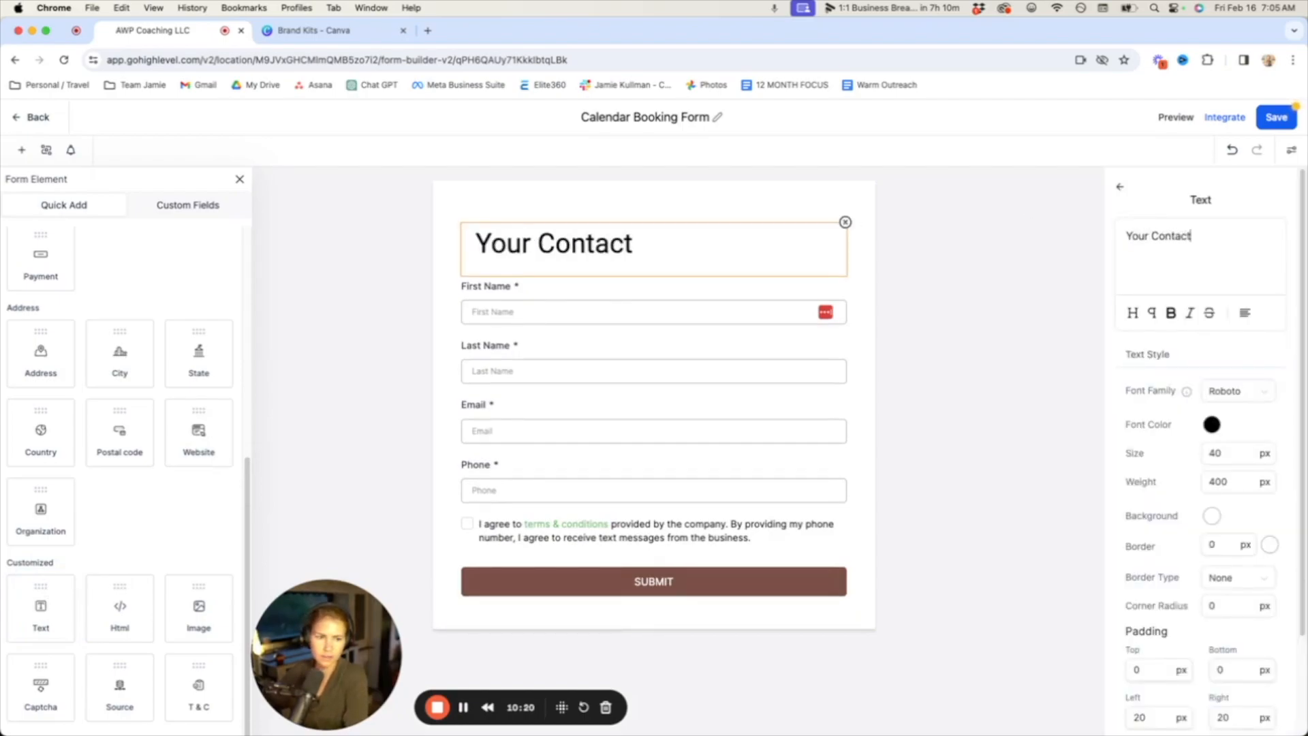
text( Information)
click(1025, 291)
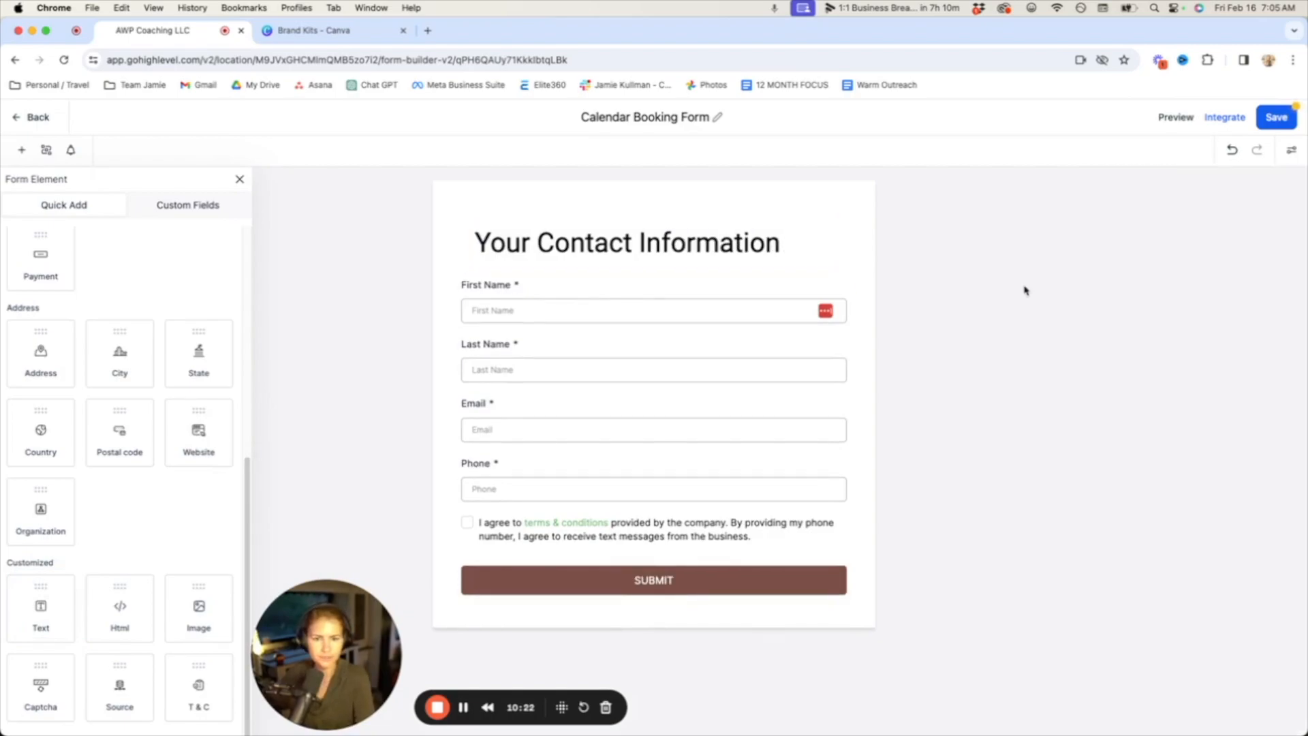
click(1290, 112)
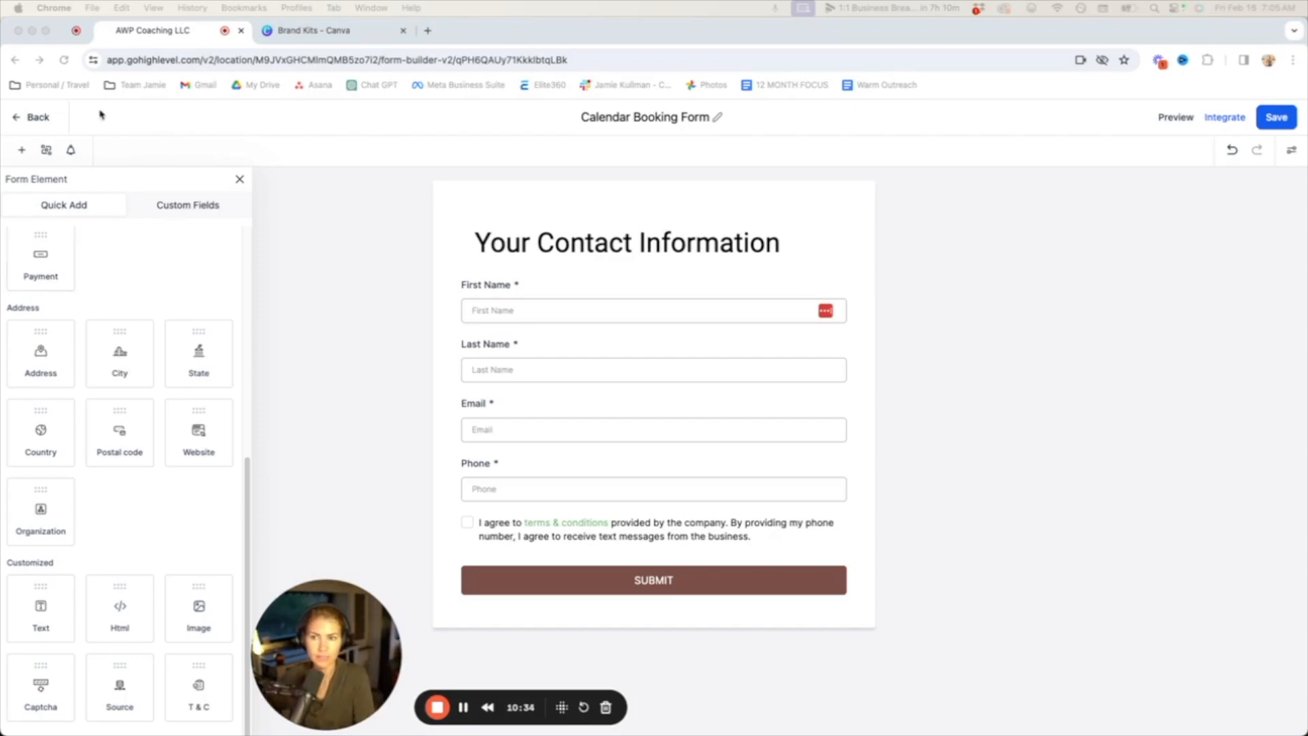
click(28, 118)
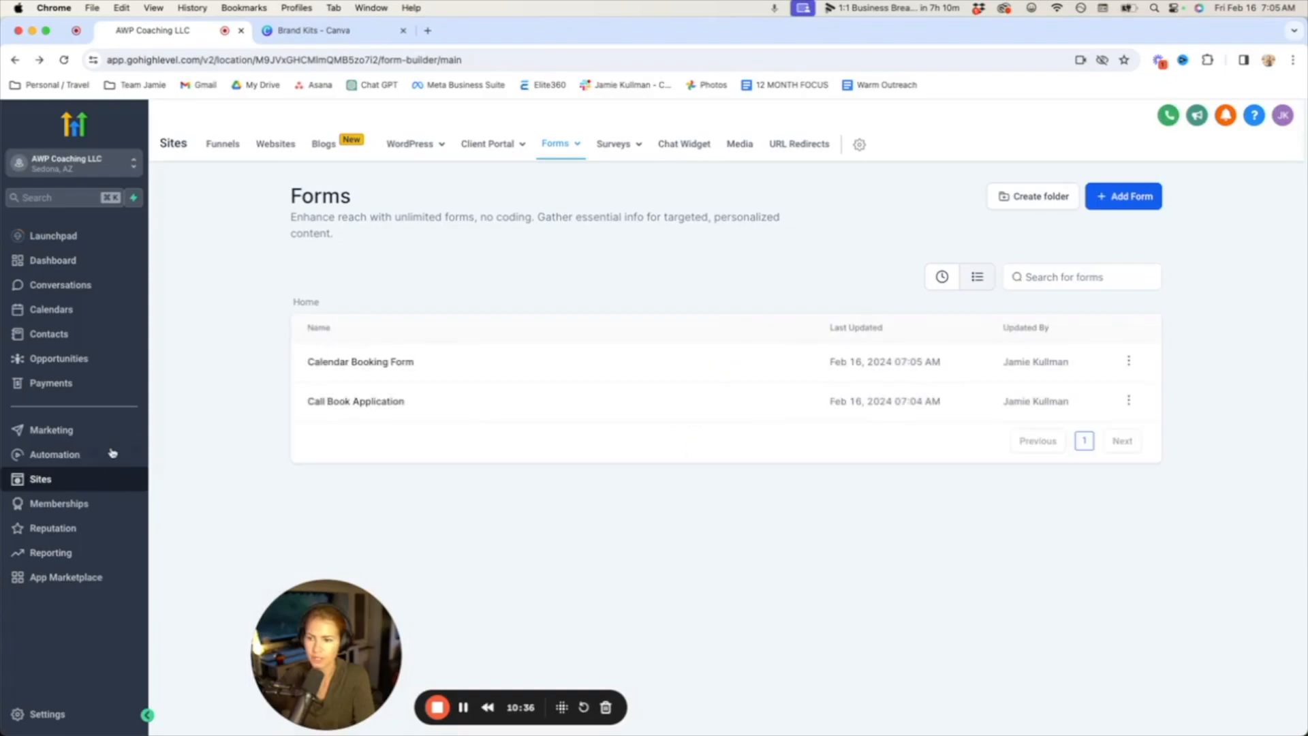
Open the Breakthrough Session calendar's editor from the calendar settings list.
click(46, 312)
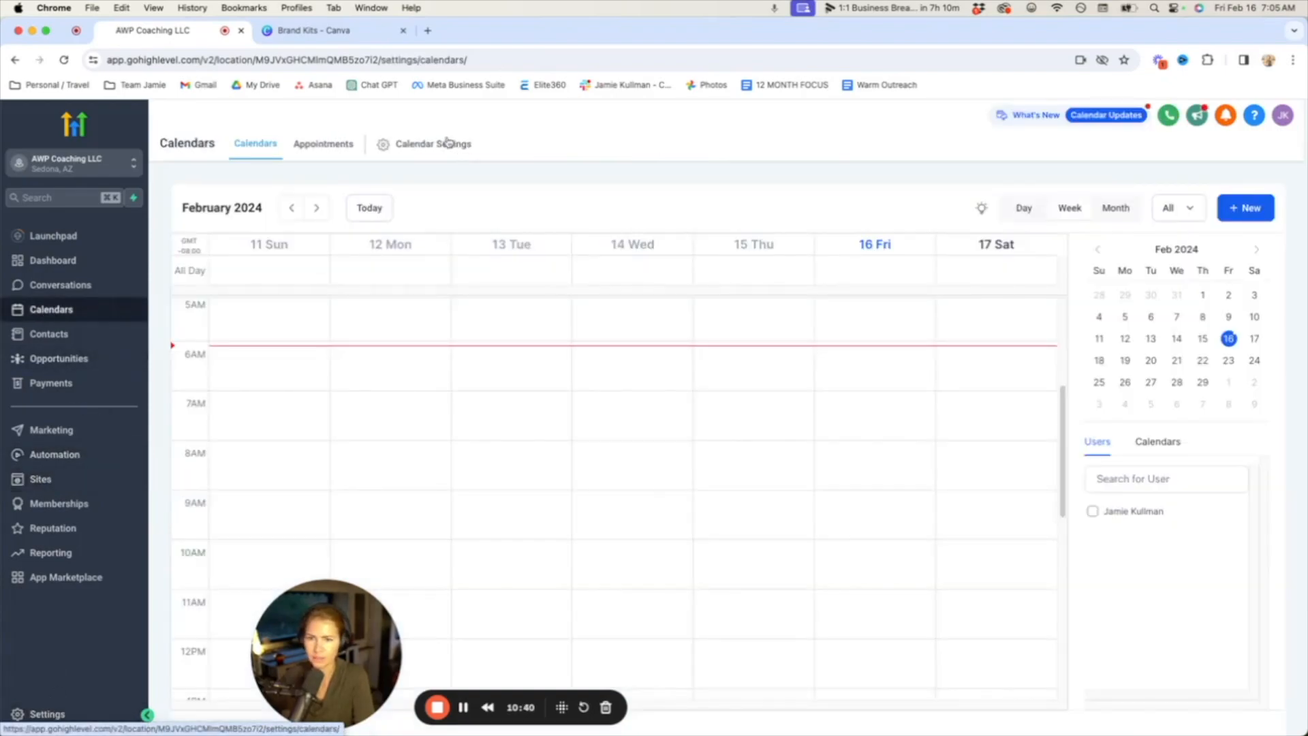
click(450, 144)
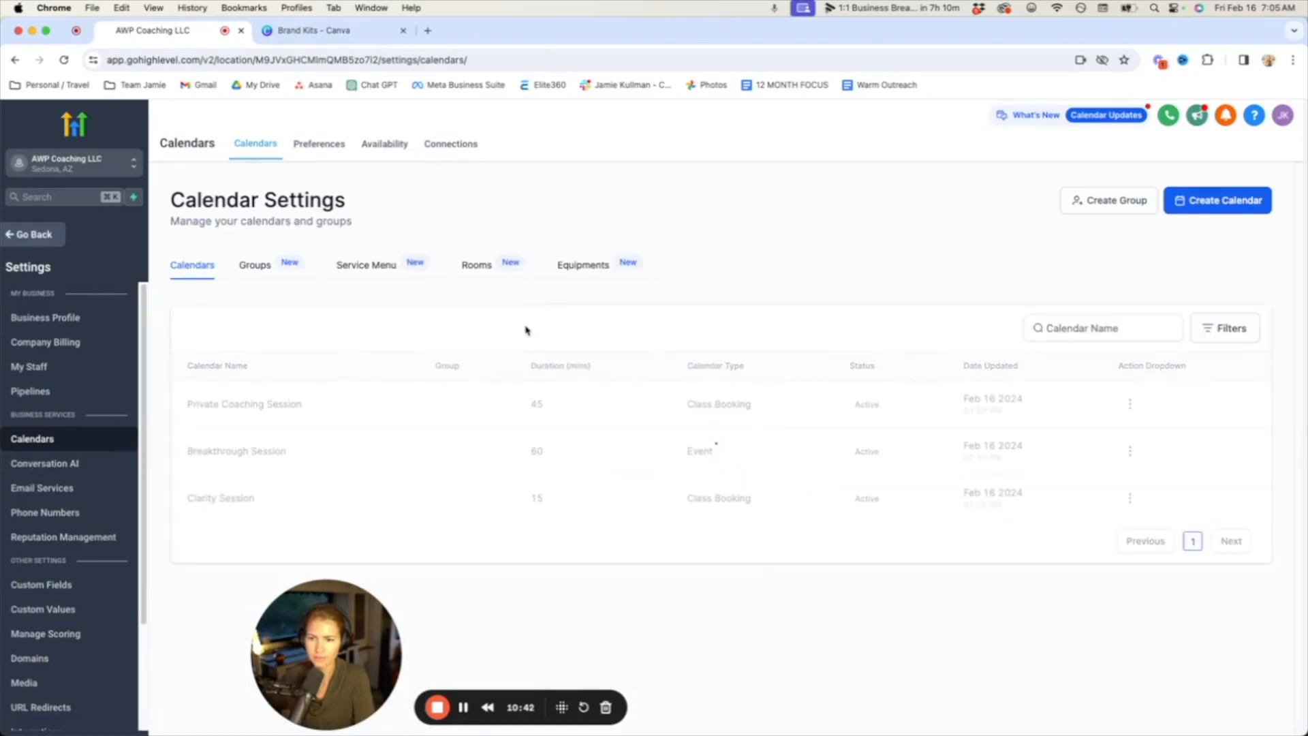
click(1130, 451)
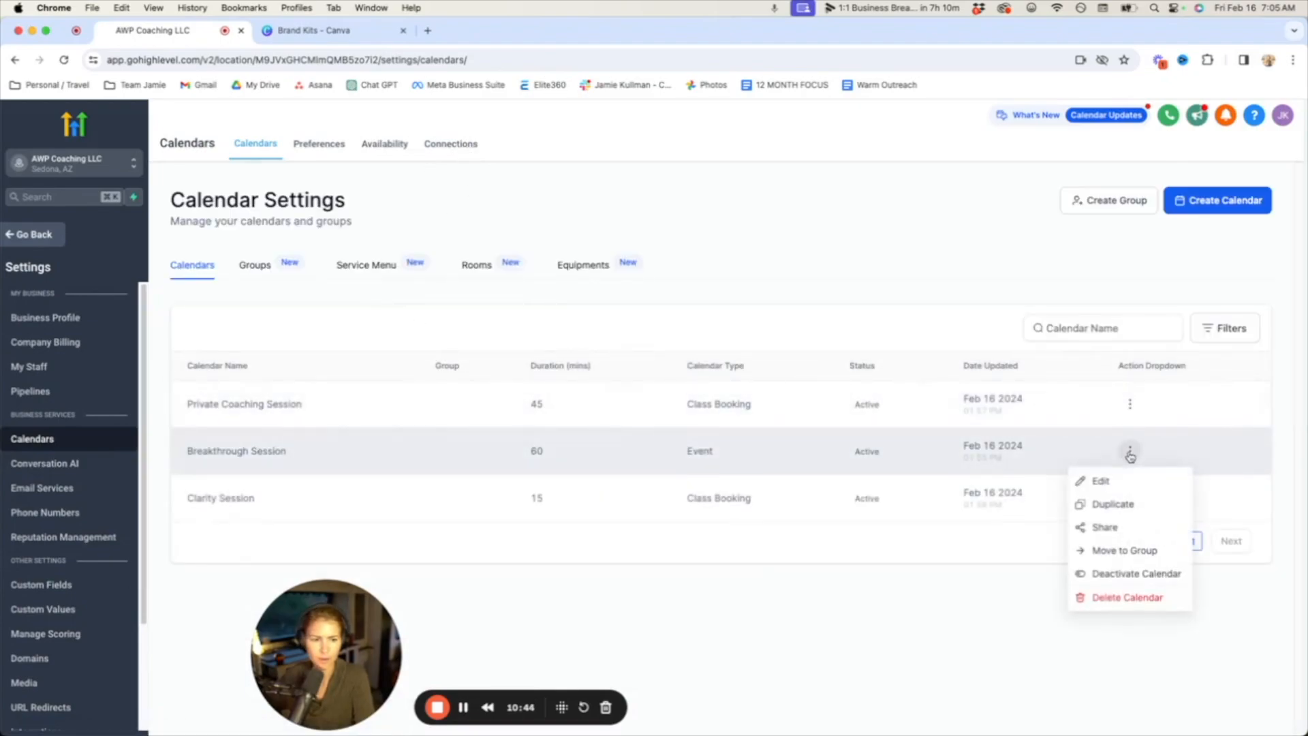
click(1119, 490)
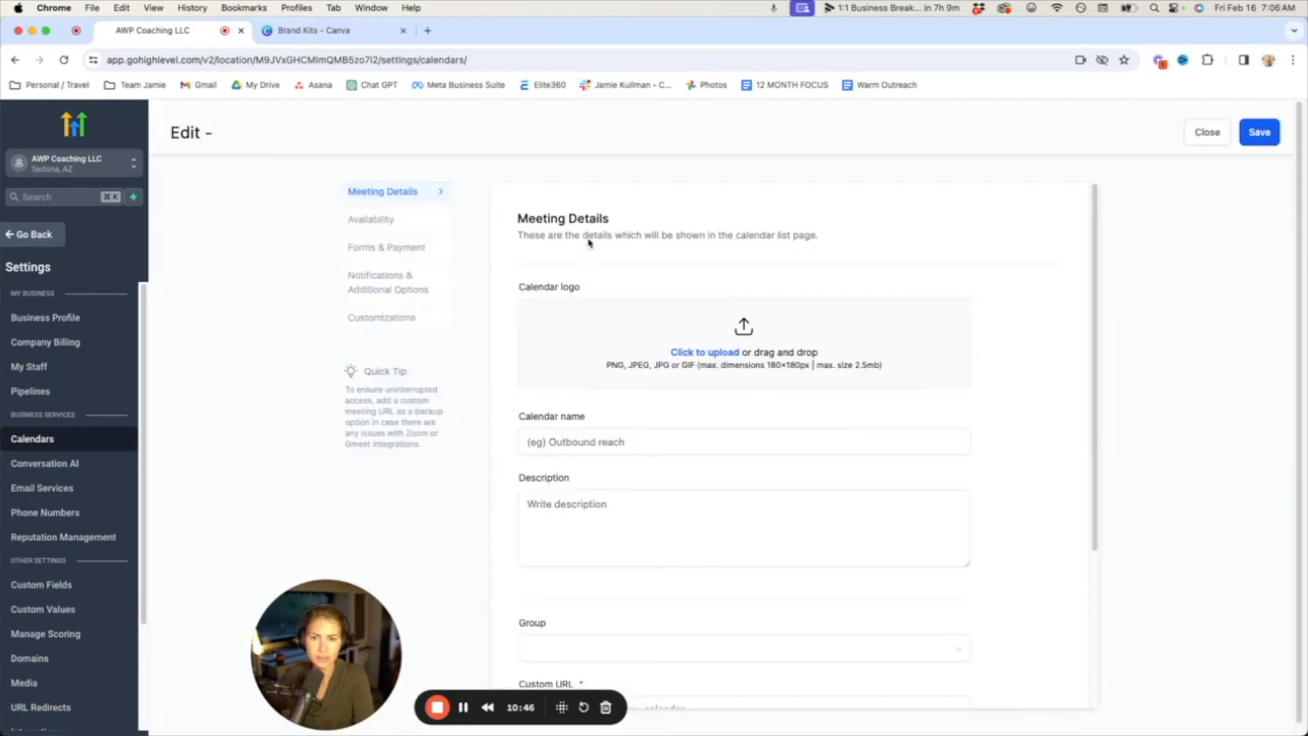
Attach the Call Book Application form in Forms & Payment, save, and close the editor.
click(406, 250)
click(669, 312)
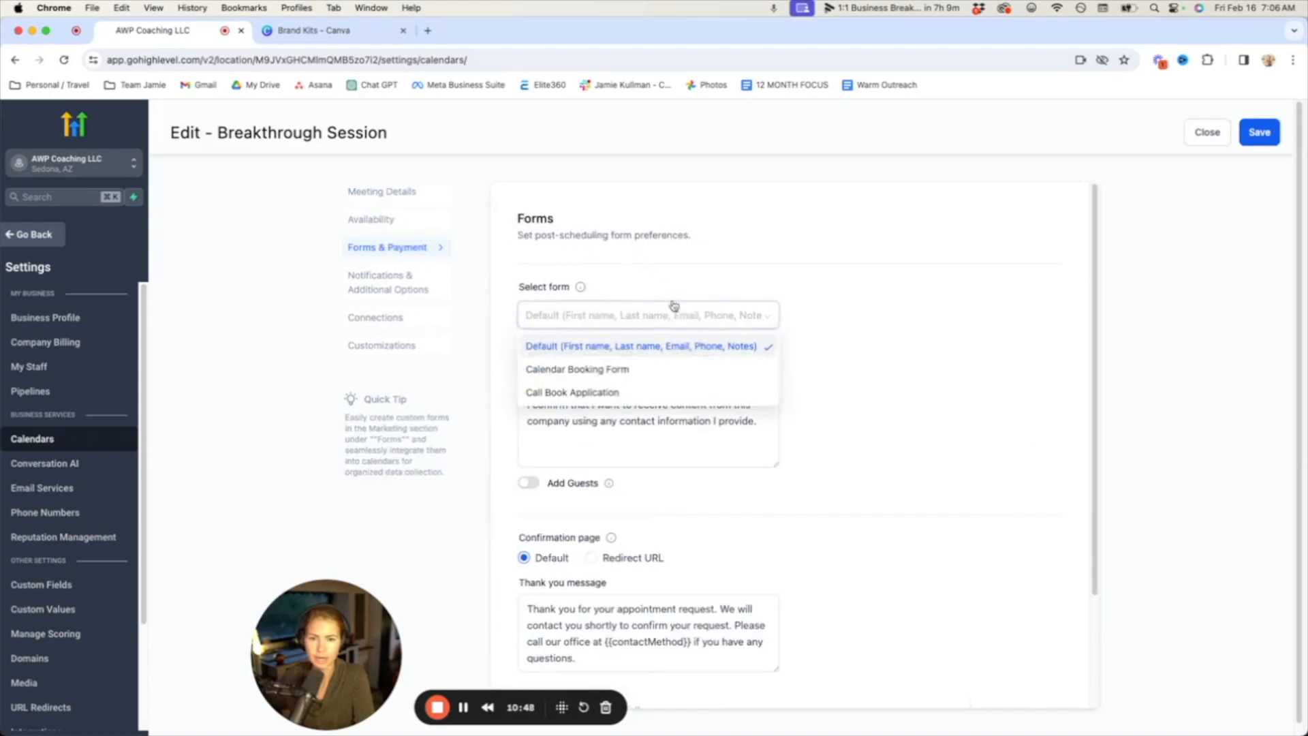
click(600, 393)
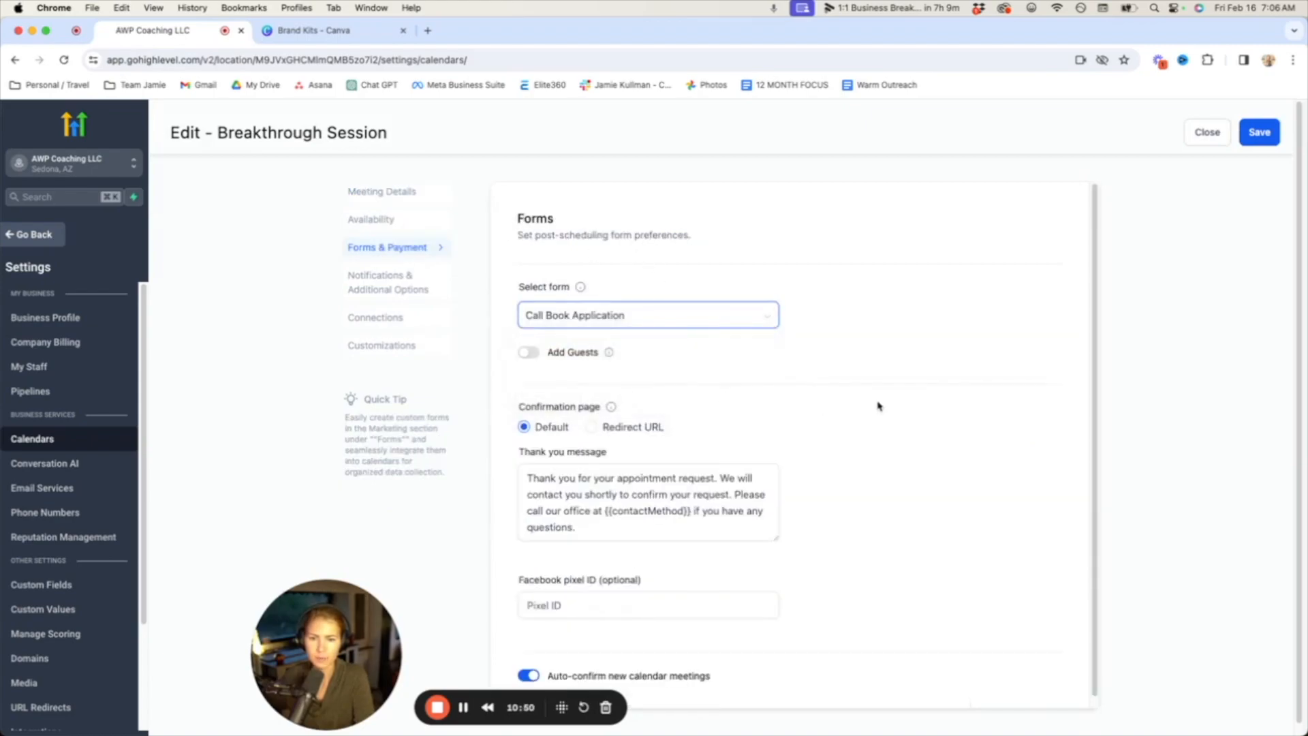
click(1259, 132)
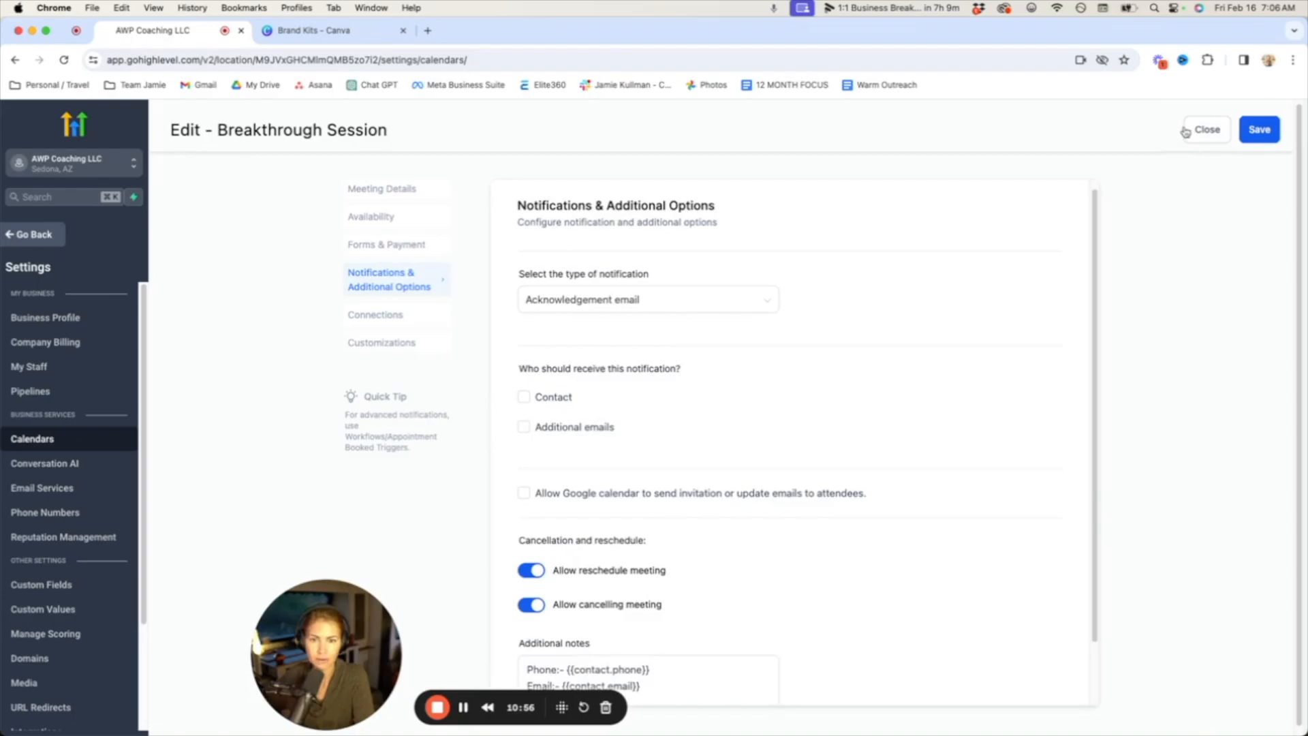
click(1194, 132)
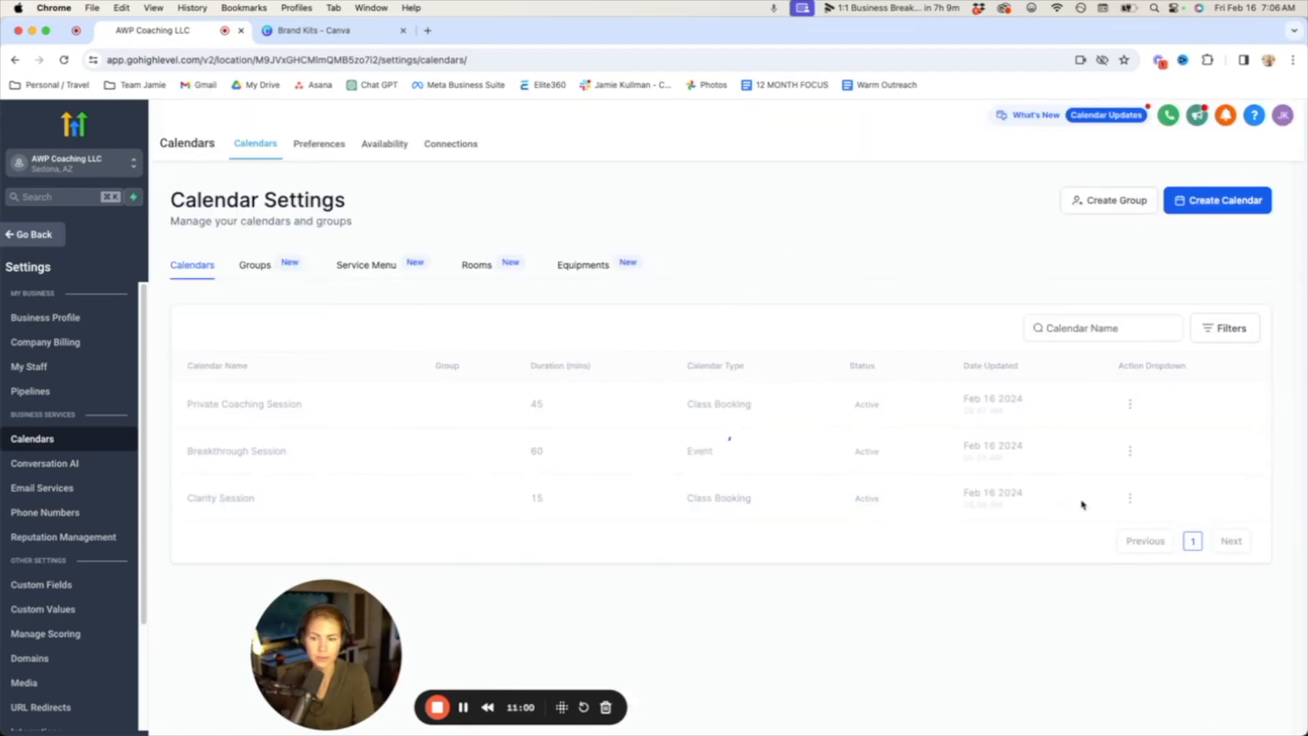
click(1131, 499)
Attach the Calendar Booking Form to the Clarity Session calendar, save, and close the editor.
click(1112, 528)
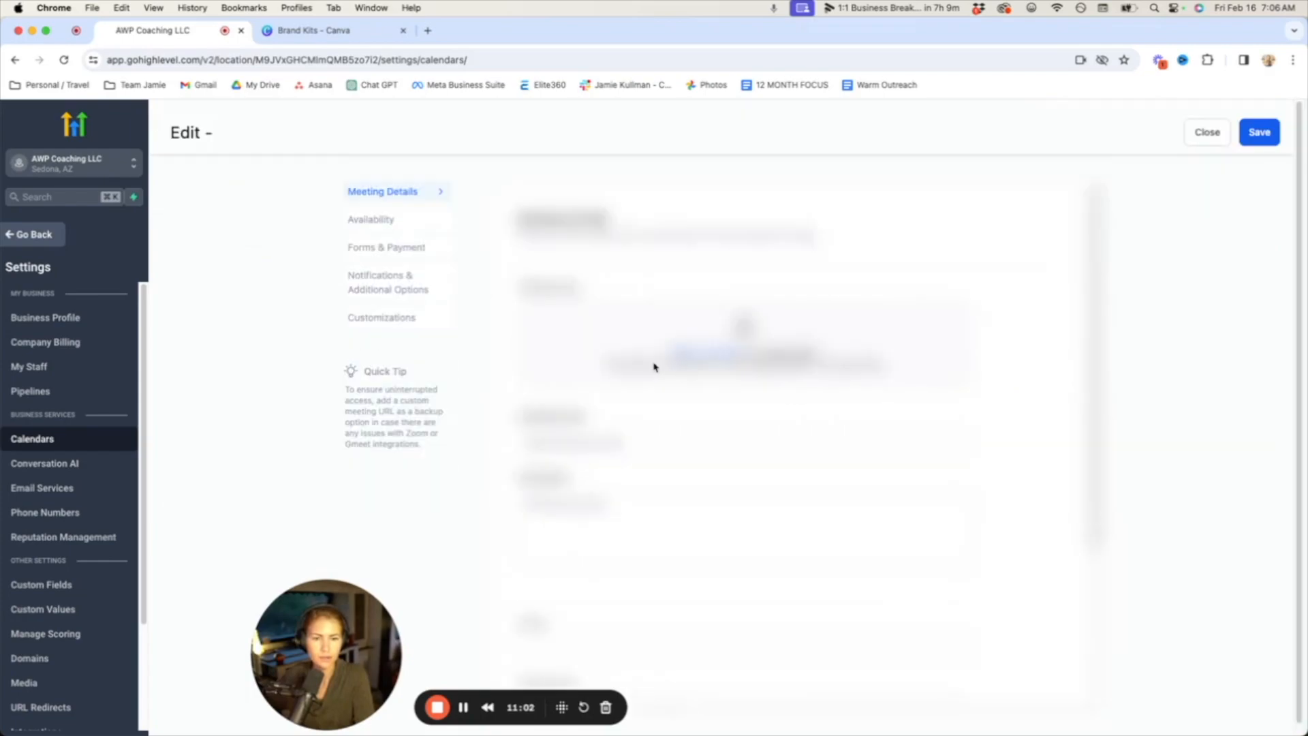
click(399, 247)
click(716, 315)
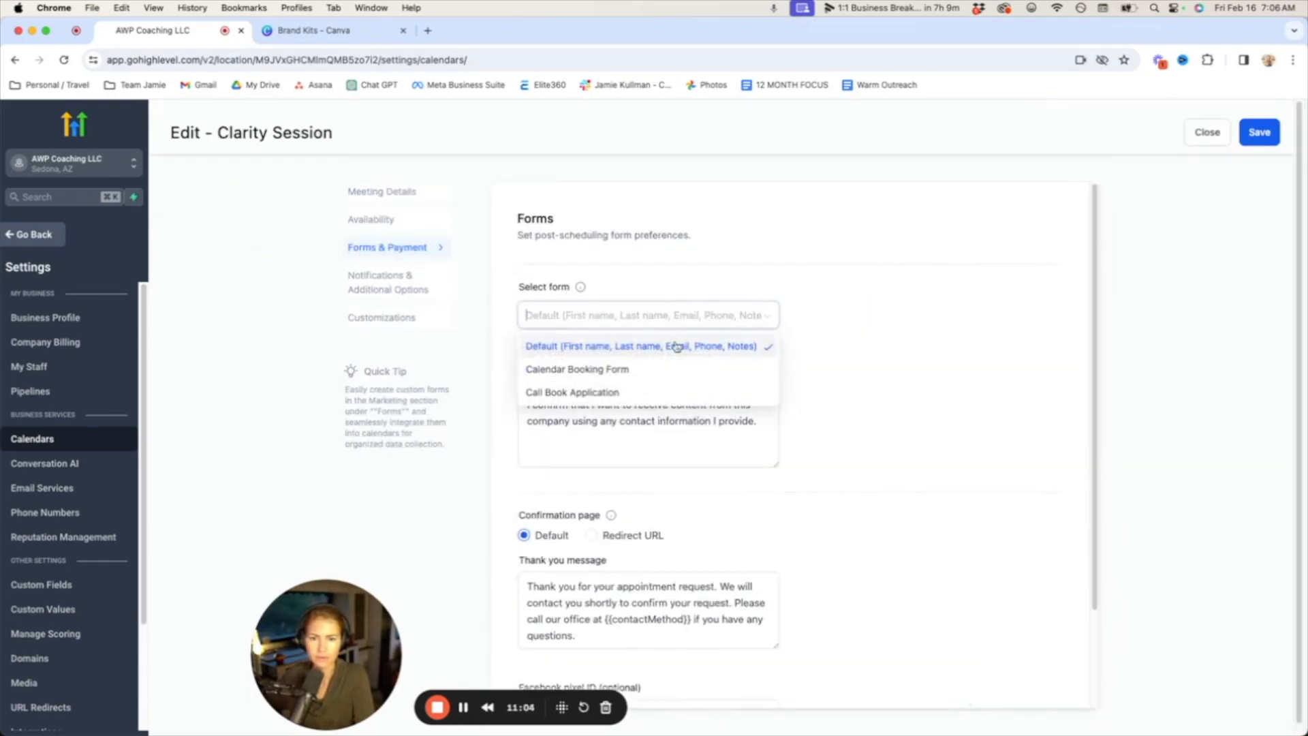
click(626, 373)
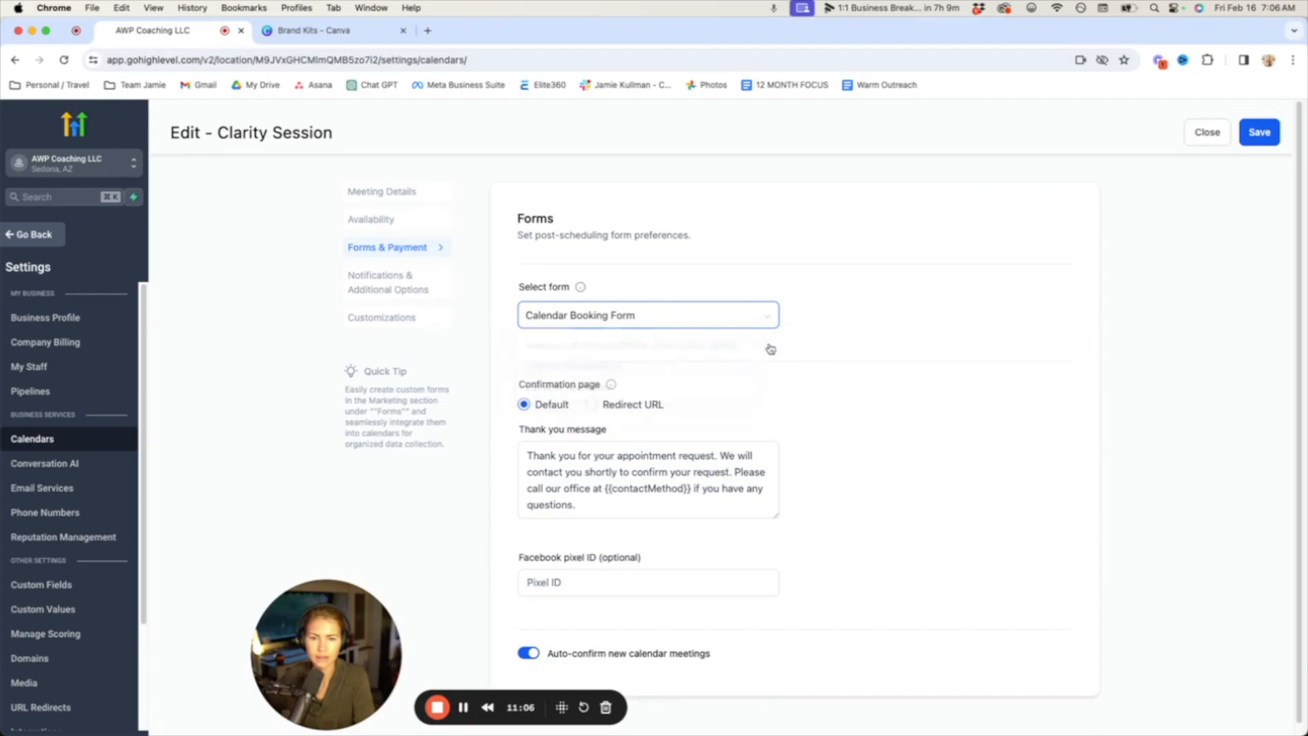
click(1261, 133)
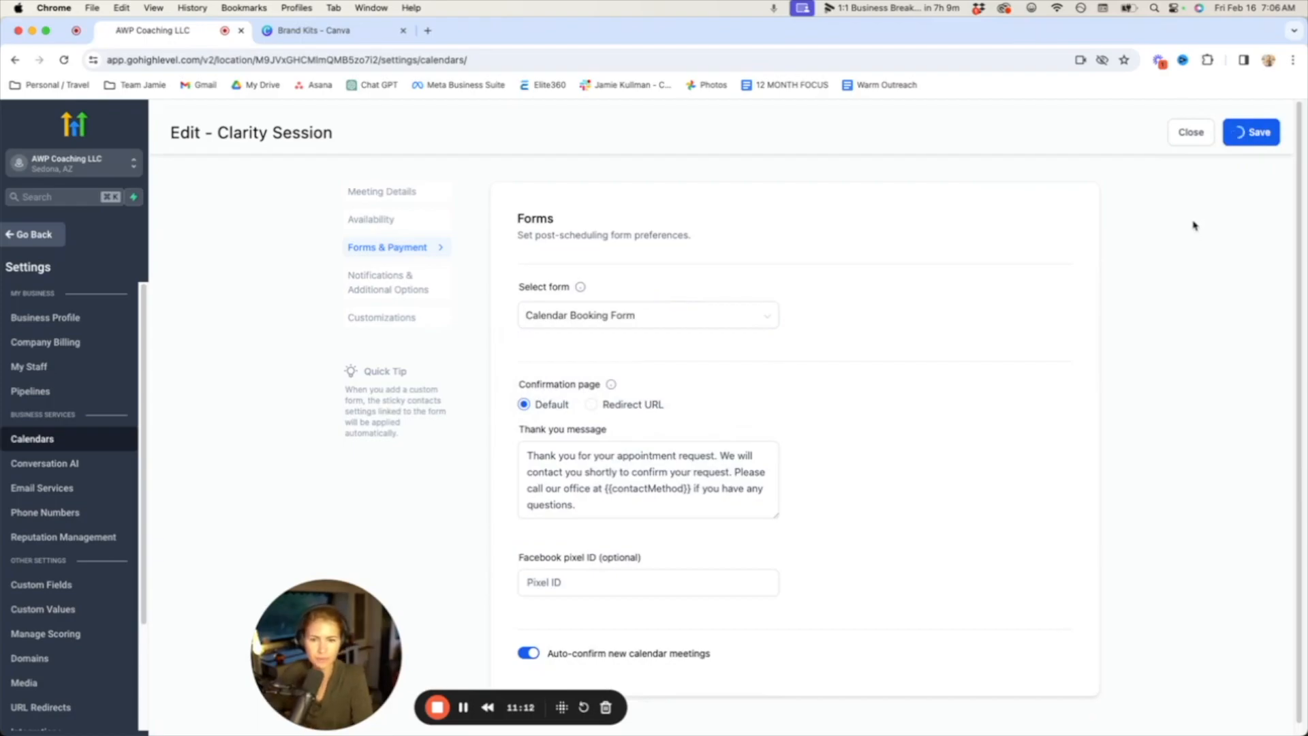
click(1210, 134)
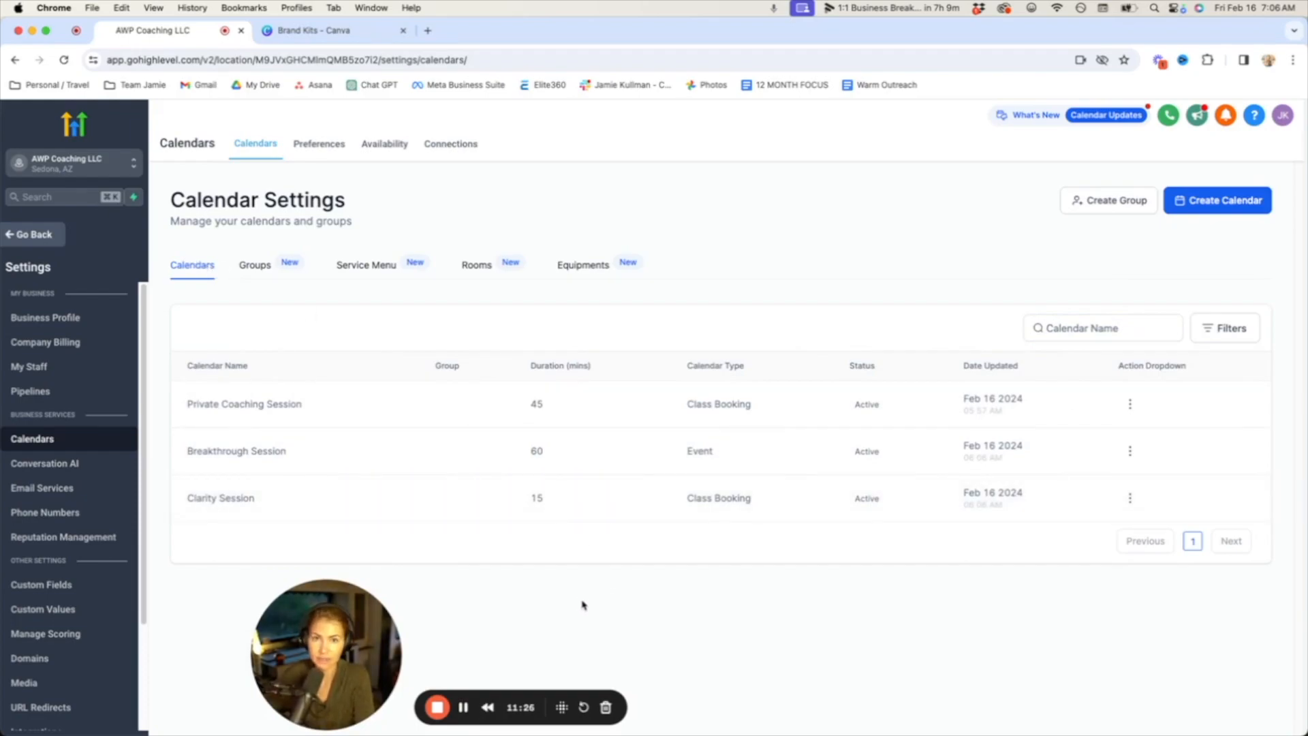
Create a workflow from the Recipe - Appointment Confirmation + Reminder template and open its trigger.
click(53, 231)
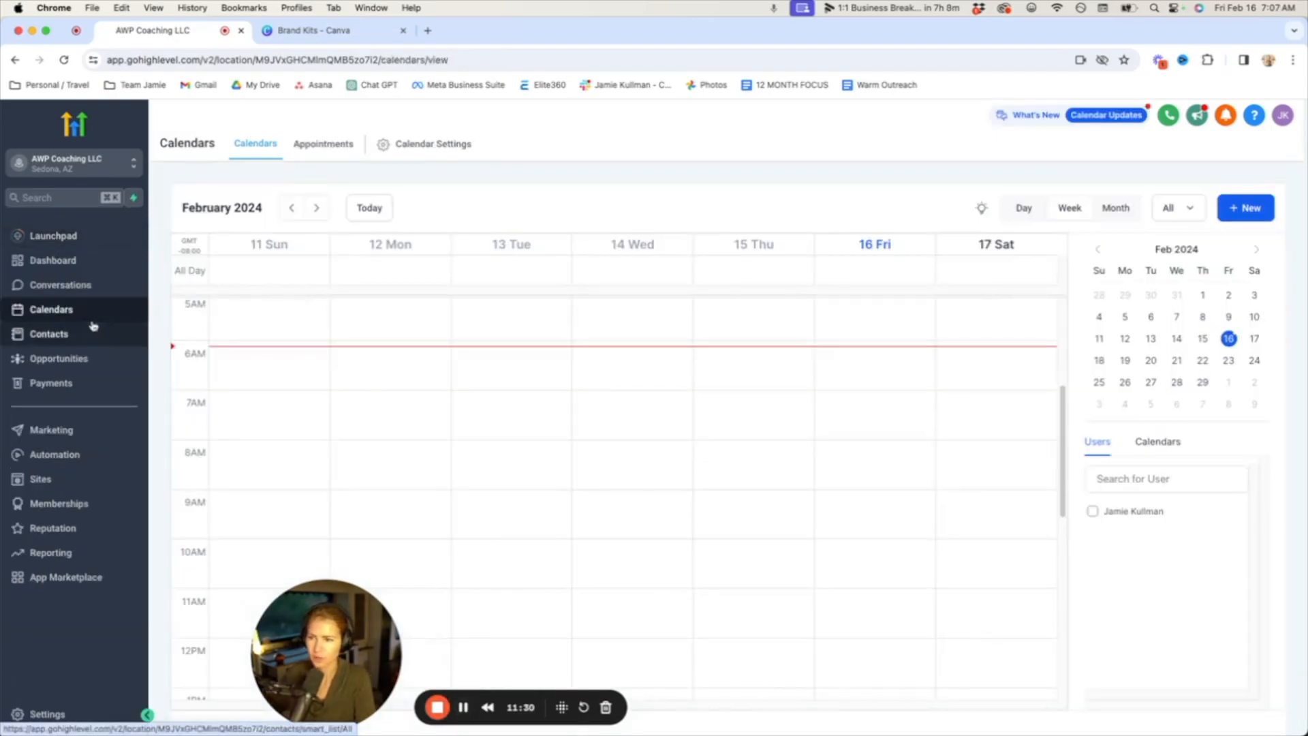
click(55, 455)
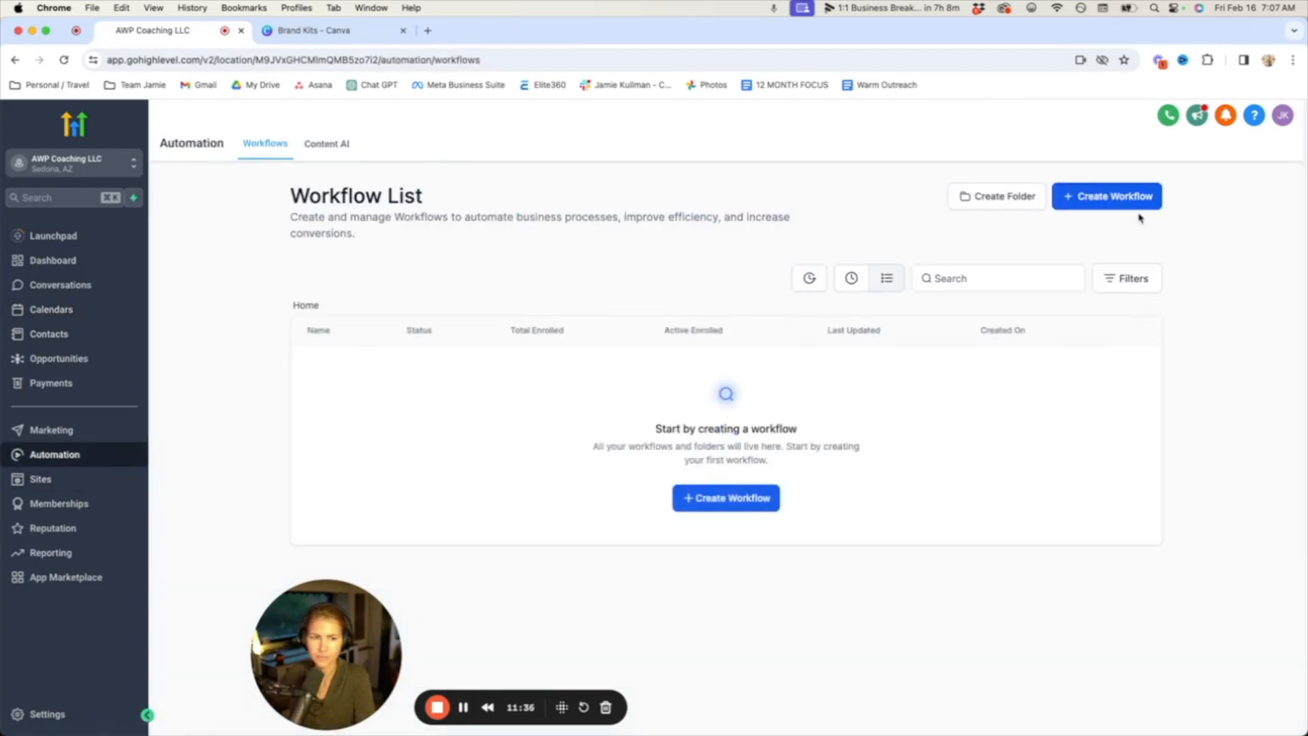
click(1124, 205)
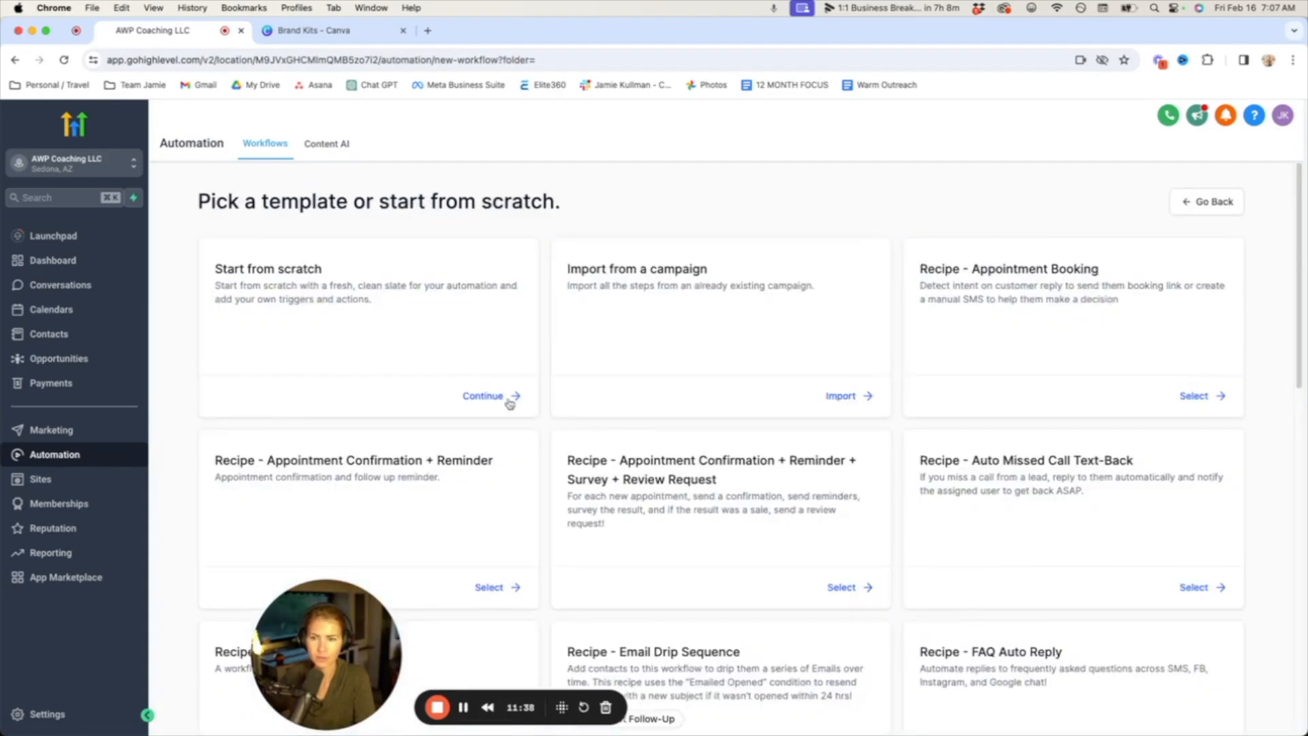
click(508, 402)
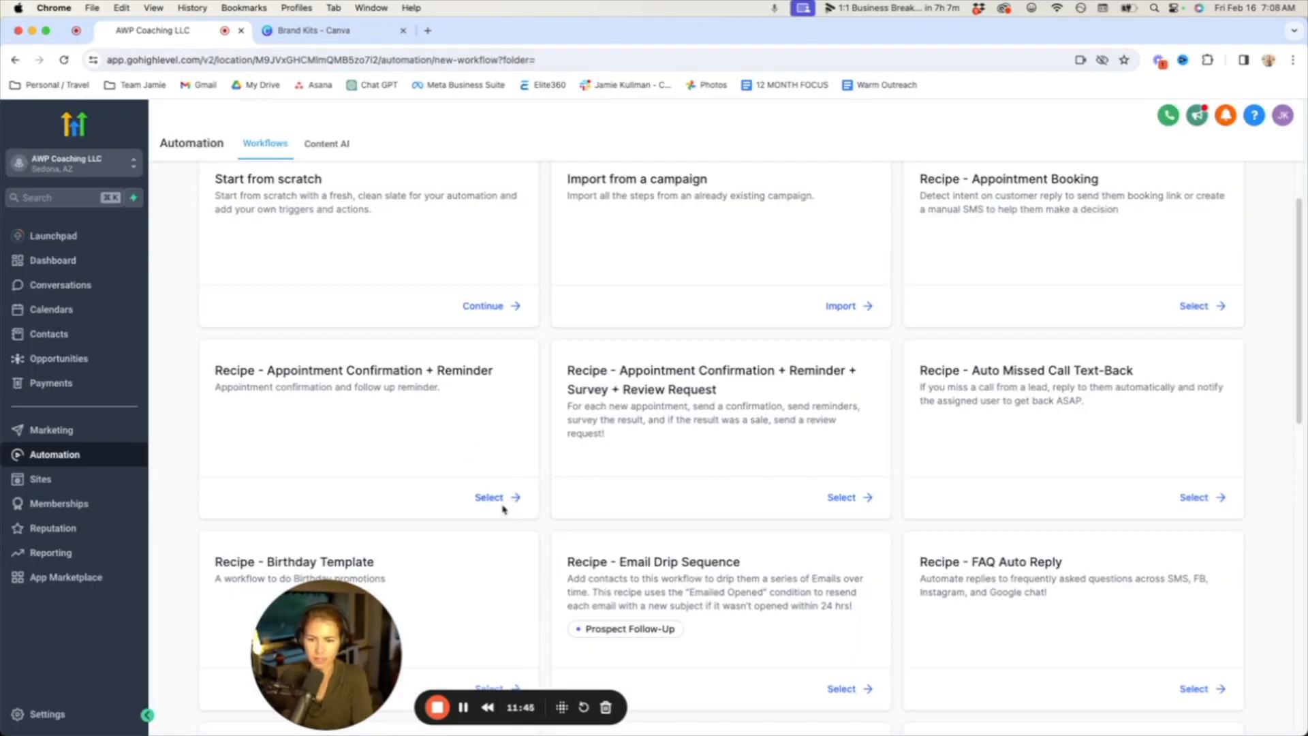
click(502, 503)
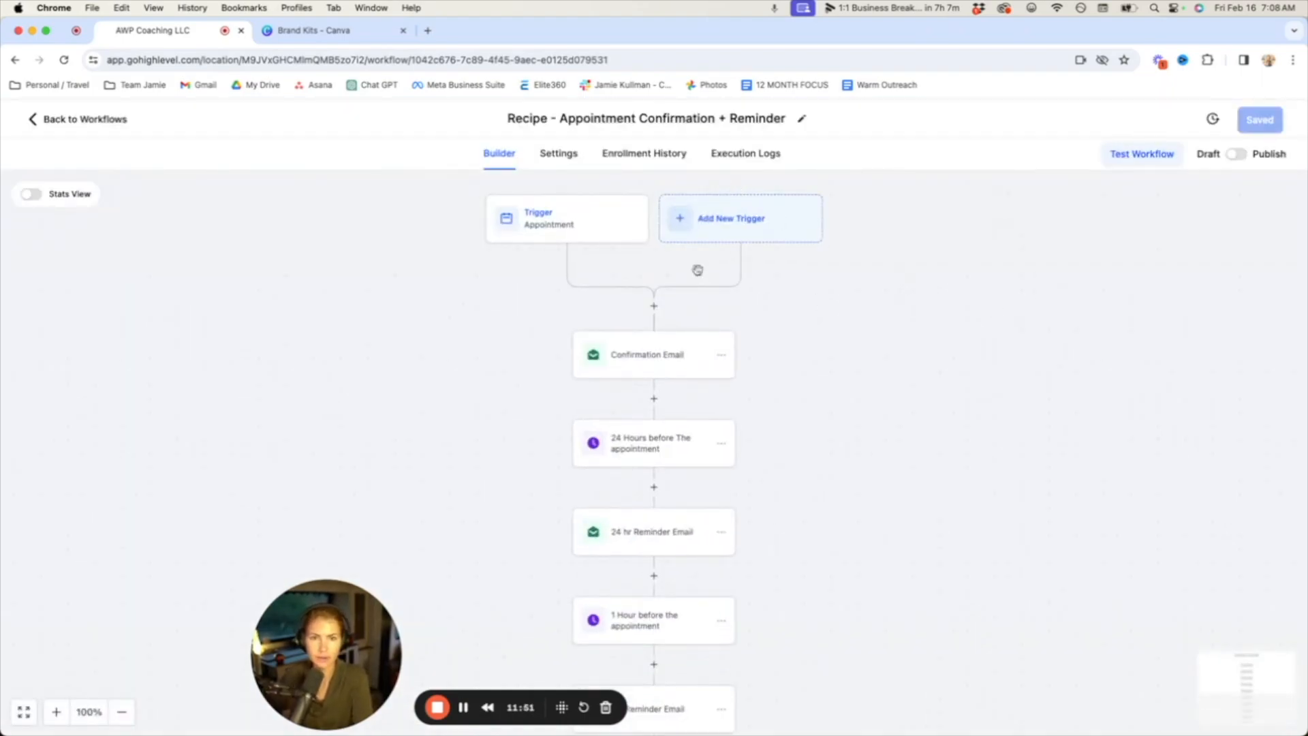
click(563, 214)
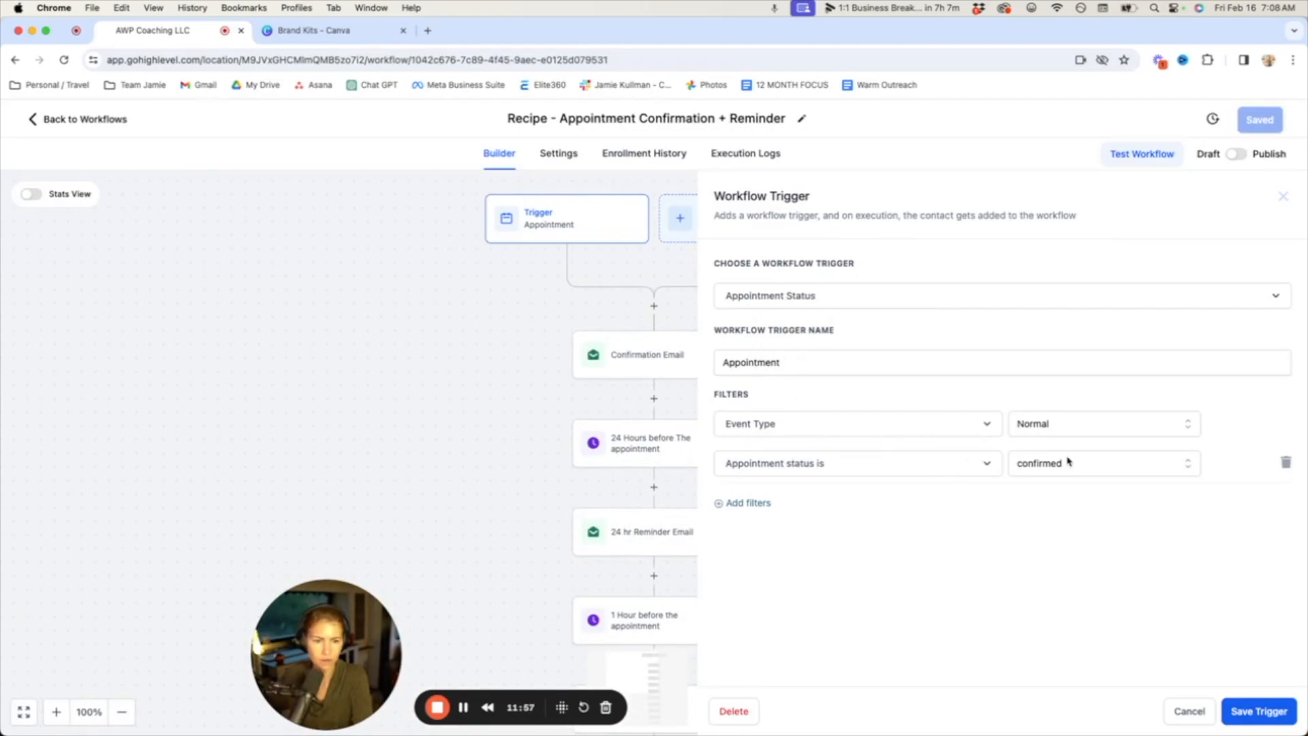
Keep the Appointment Status trigger, add an In calendar filter for Breakthrough Session, and save it.
click(853, 302)
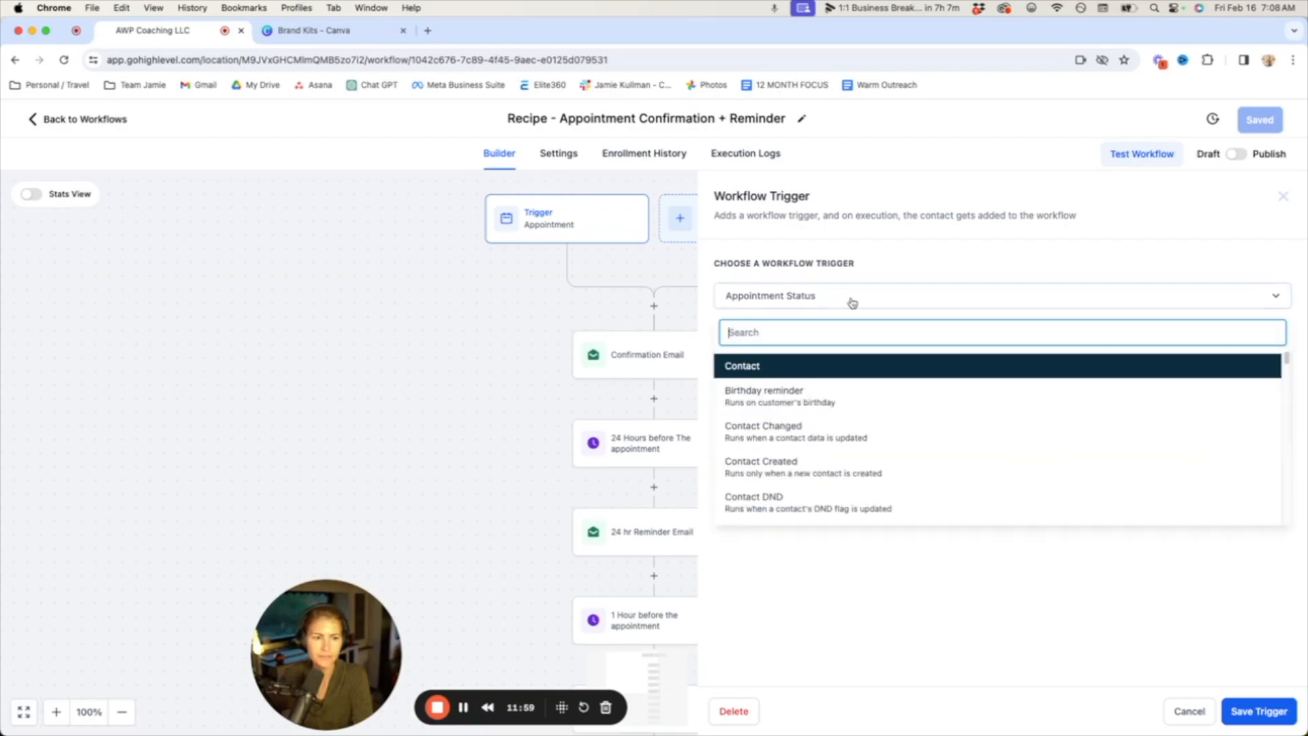
click(894, 293)
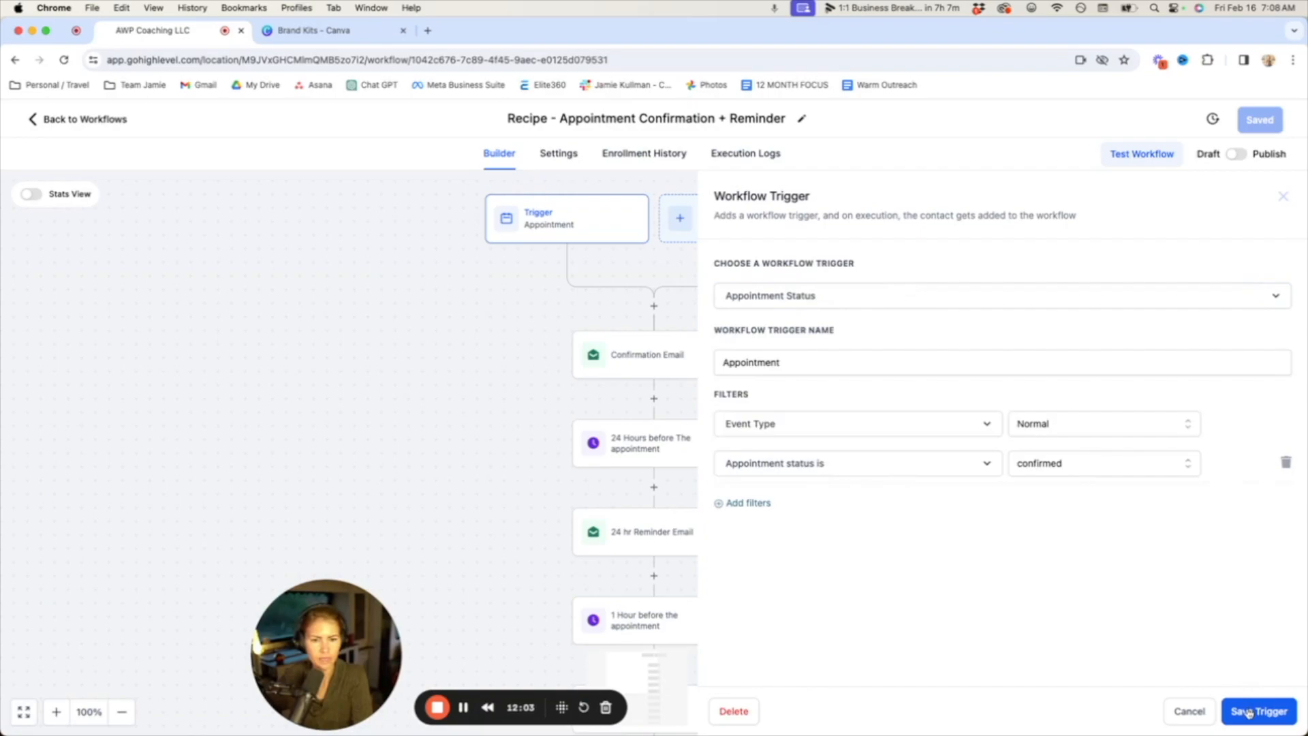
click(730, 507)
click(764, 510)
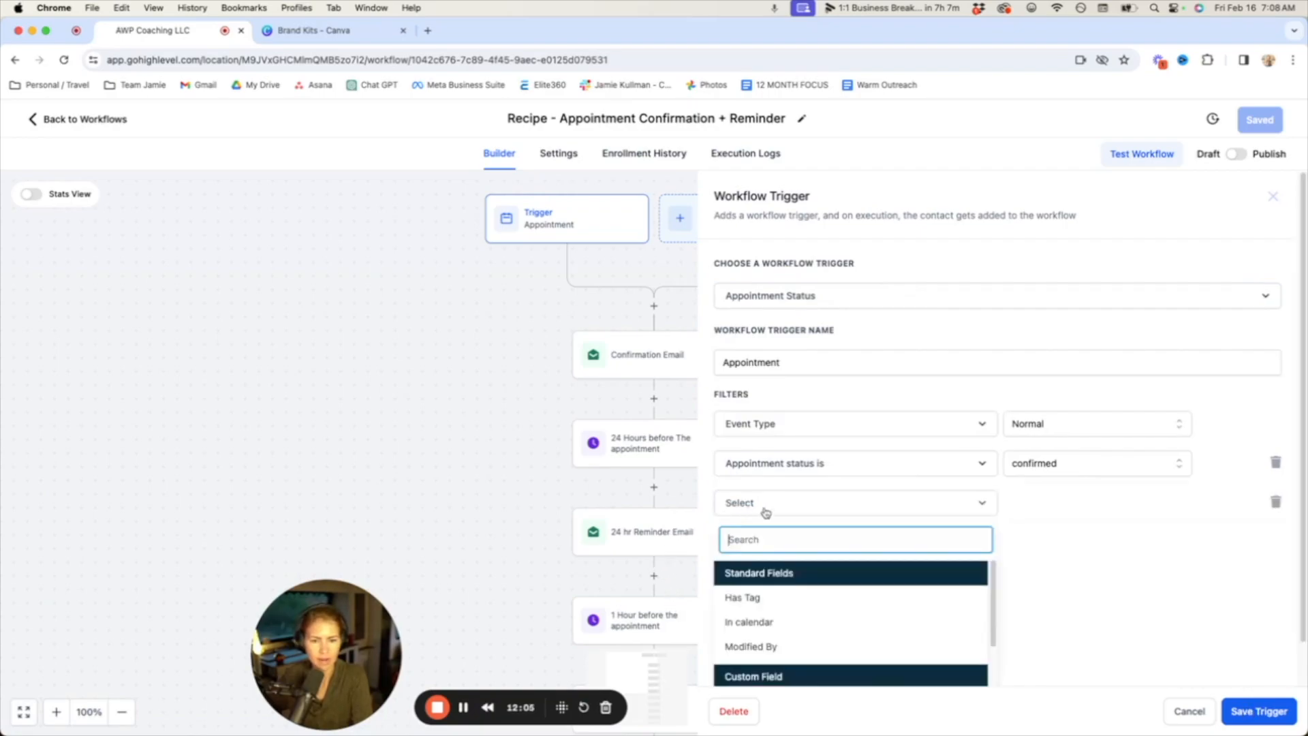
click(1057, 506)
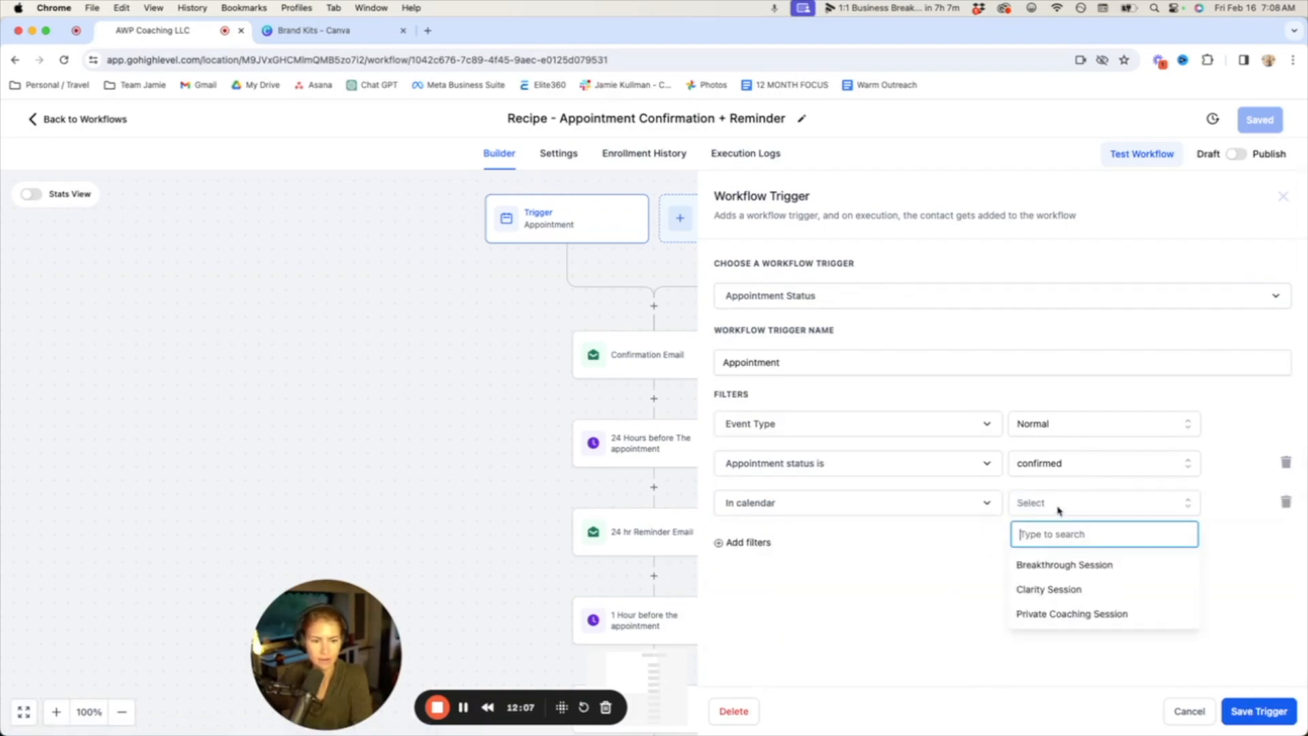
click(1078, 566)
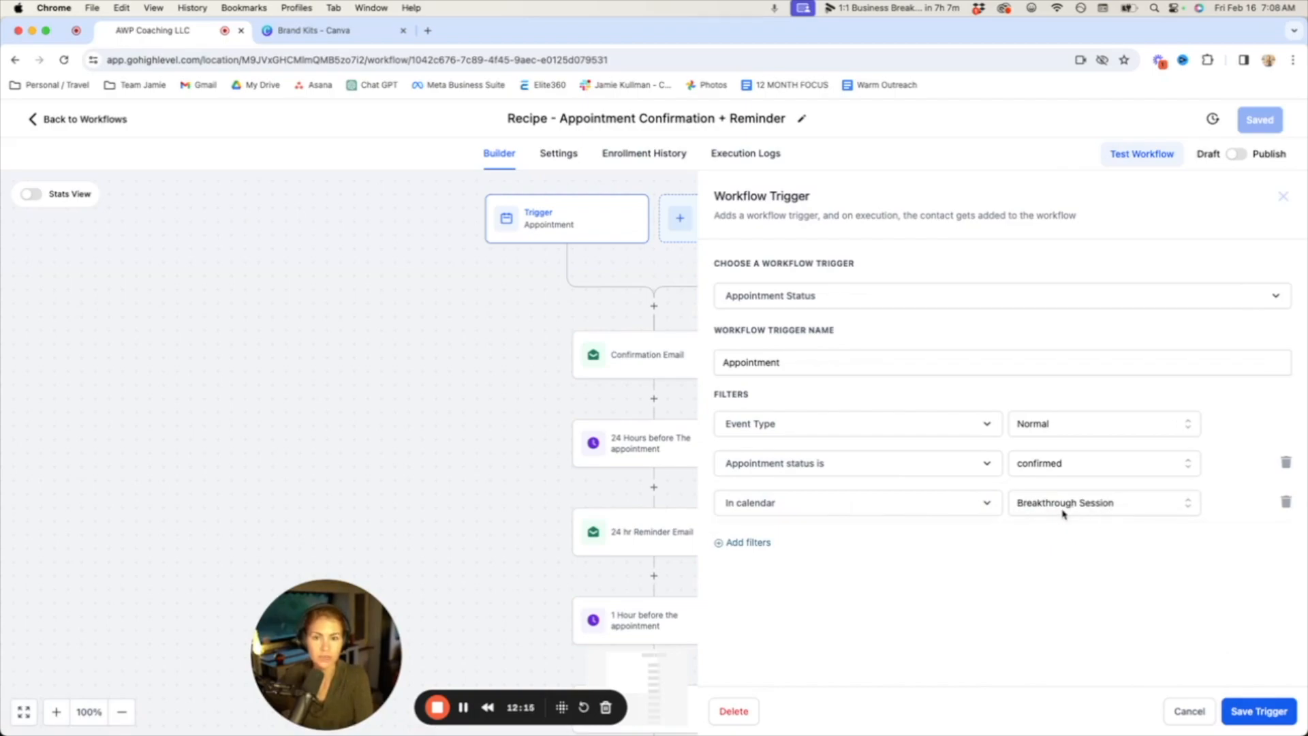
click(1271, 712)
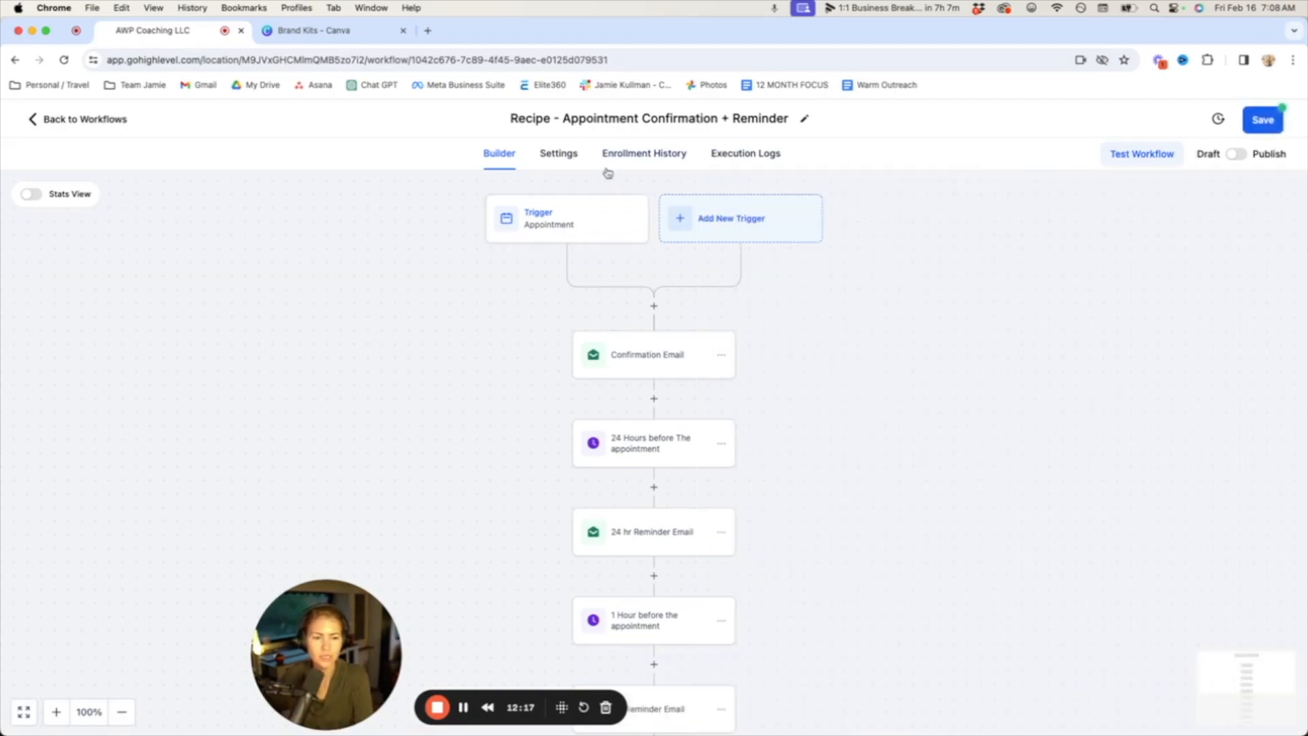
Rename the workflow to 'Breakthrough Session Booked'.
triple_click(761, 118)
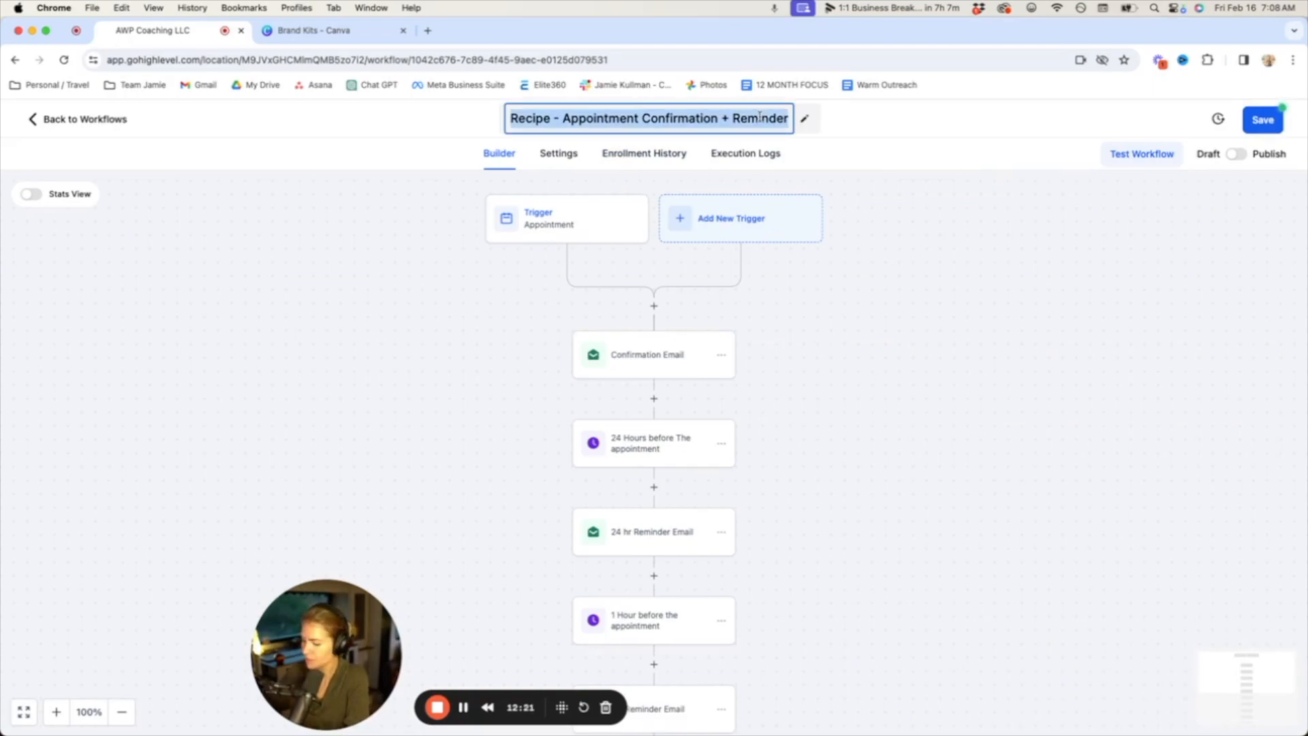
text(Breakthrough s)
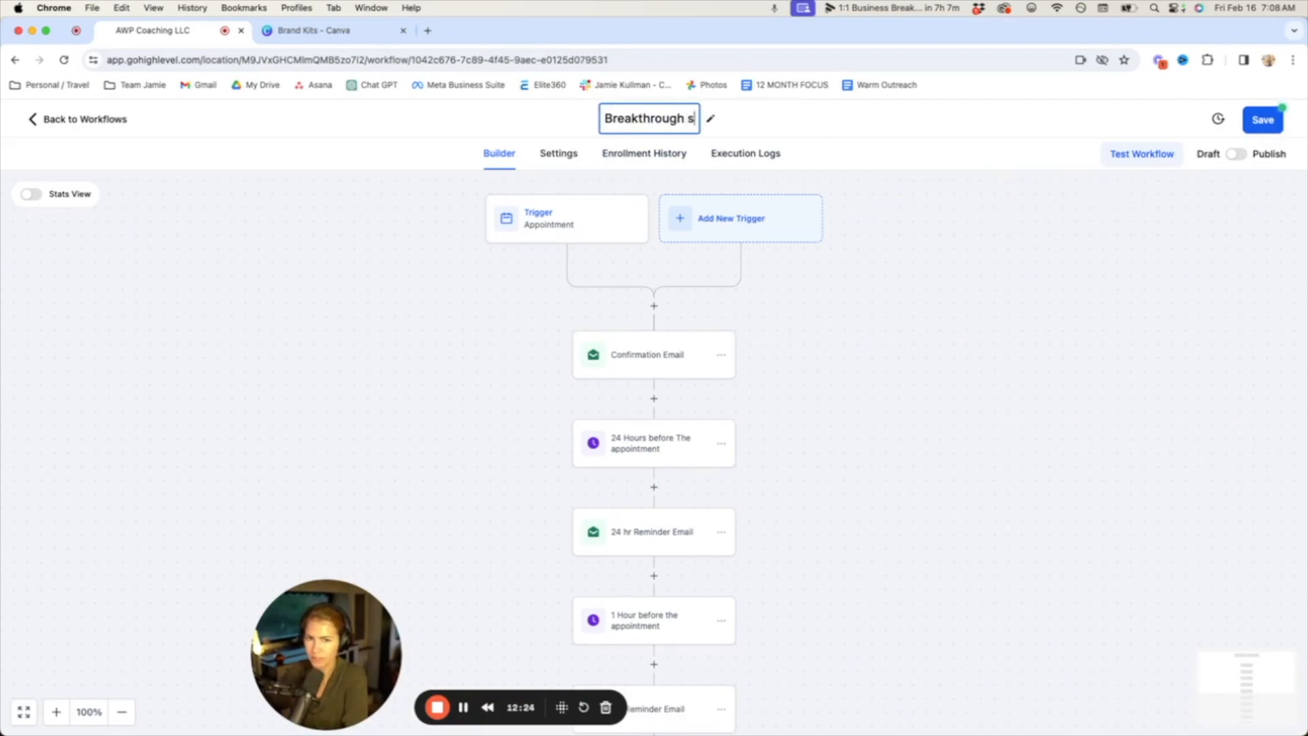
key(BackSpace)
text(Session Booked)
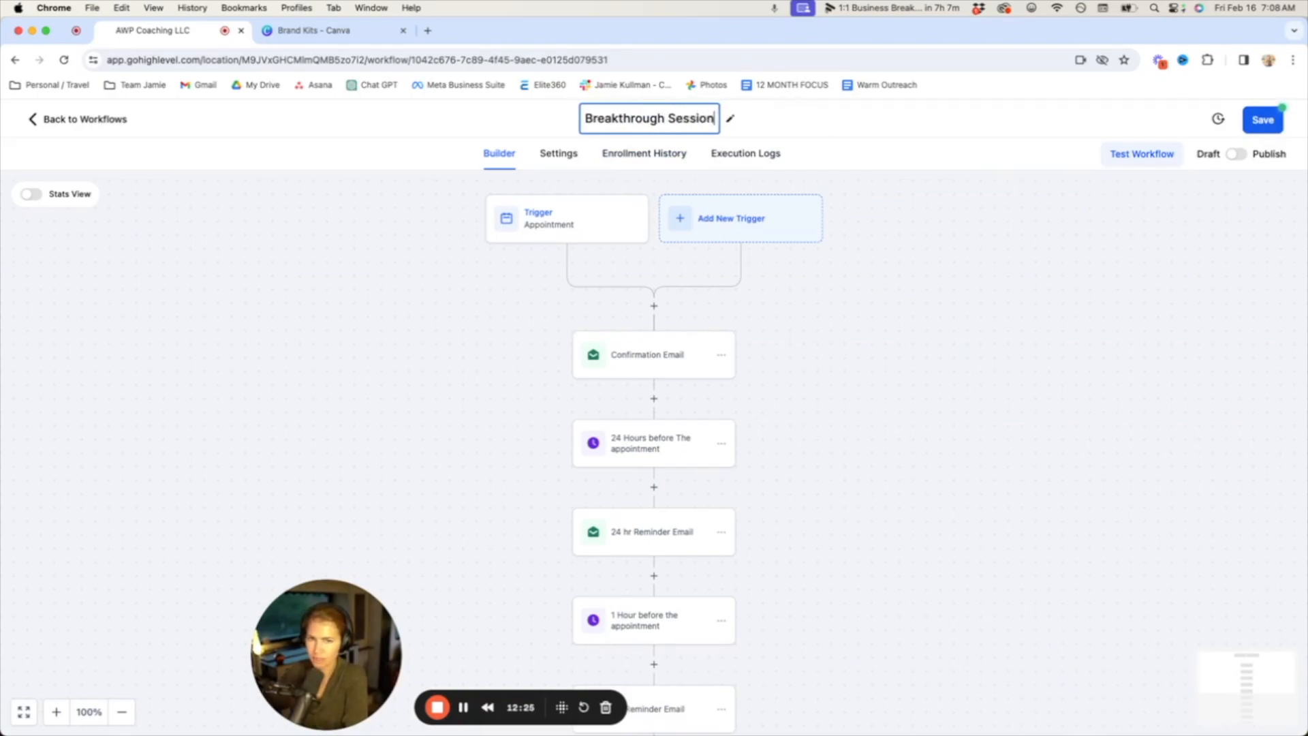
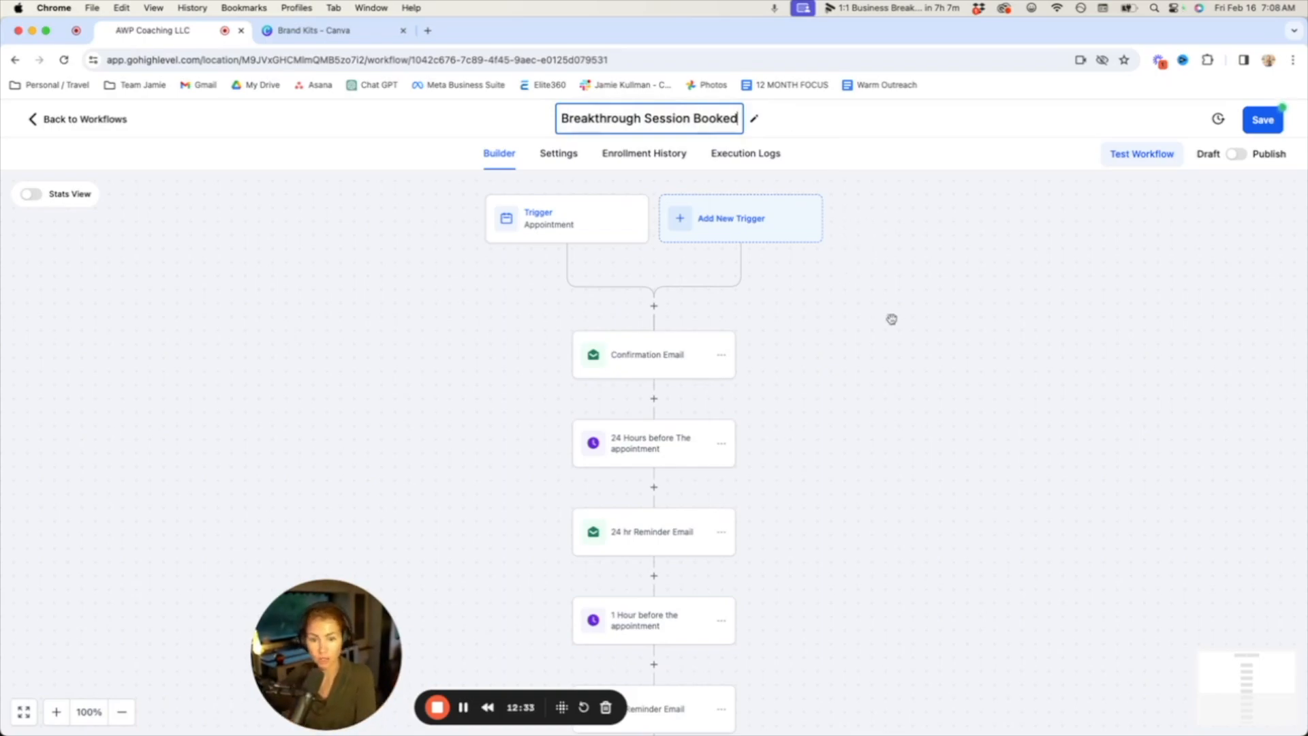
Add a Remove Contact Tag step for the 'lead' tag after the trigger, with a new step below.
click(861, 243)
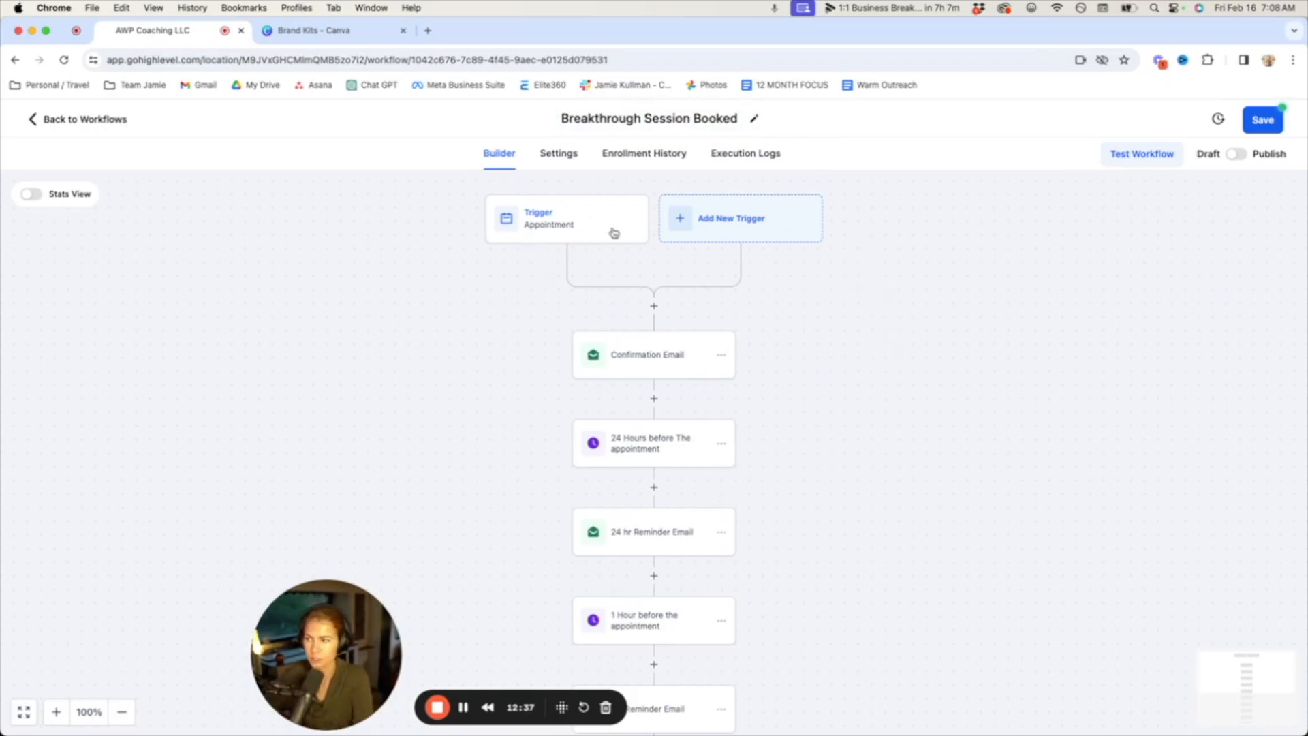
scroll(1066, 339, down, 1)
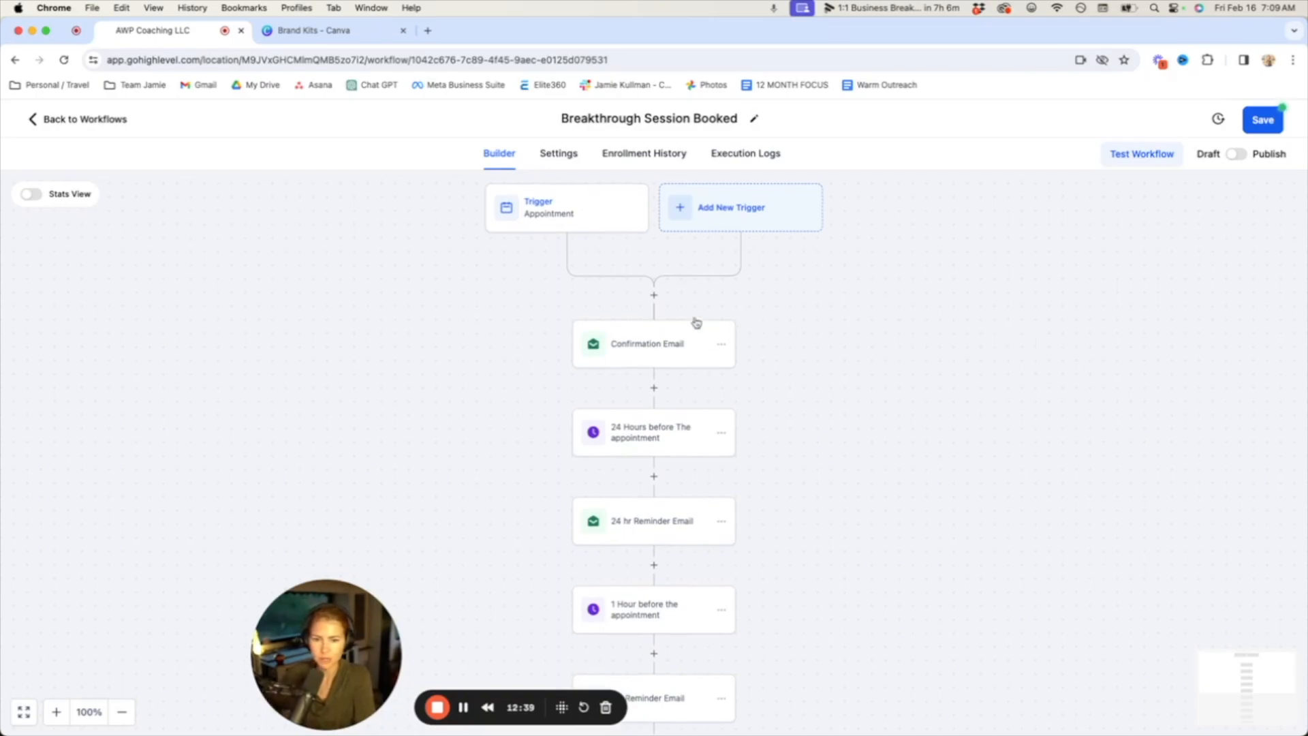
click(653, 297)
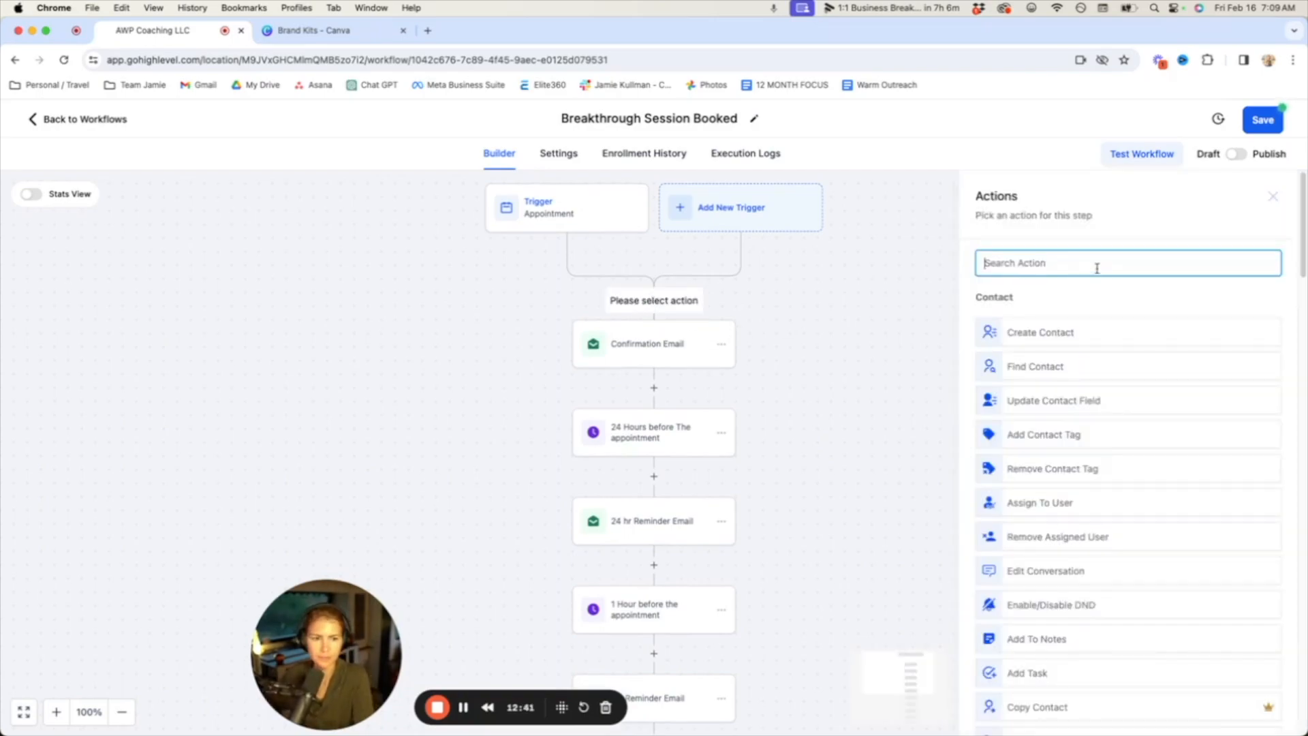
click(1077, 468)
click(1067, 349)
click(1152, 426)
click(1060, 390)
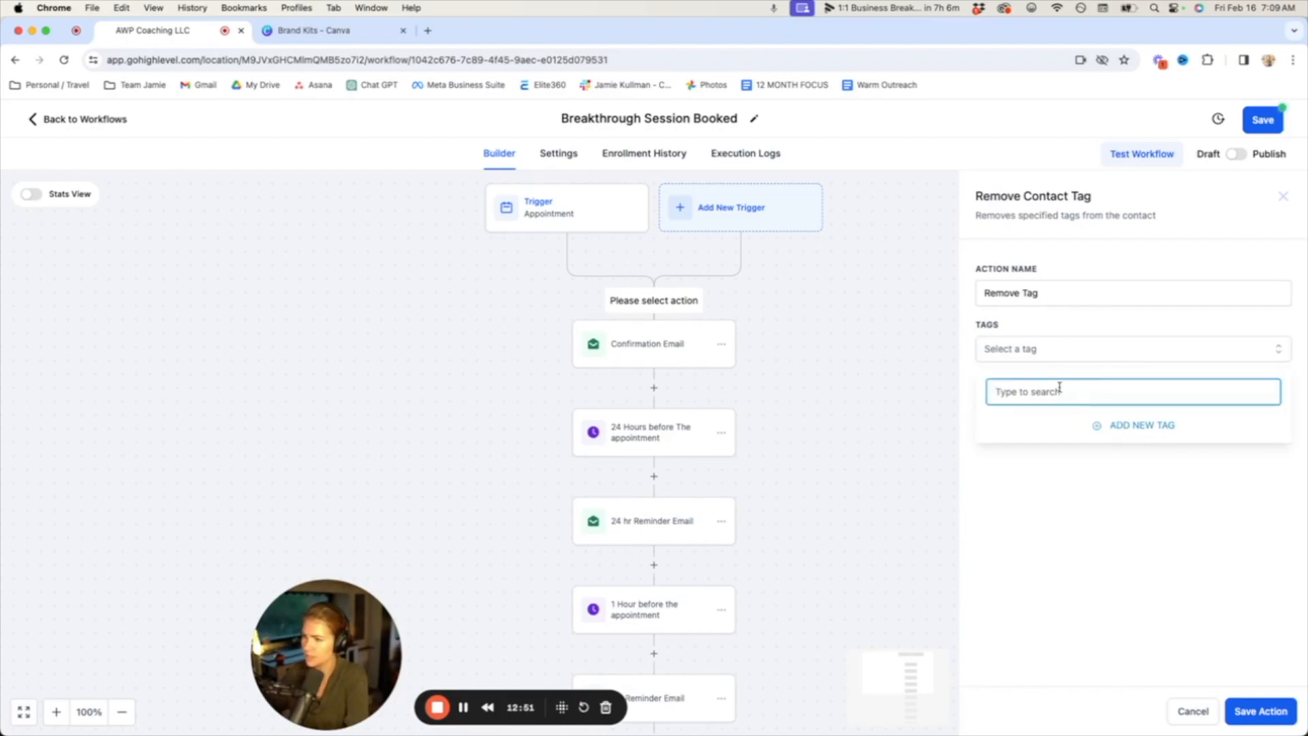
text(lead)
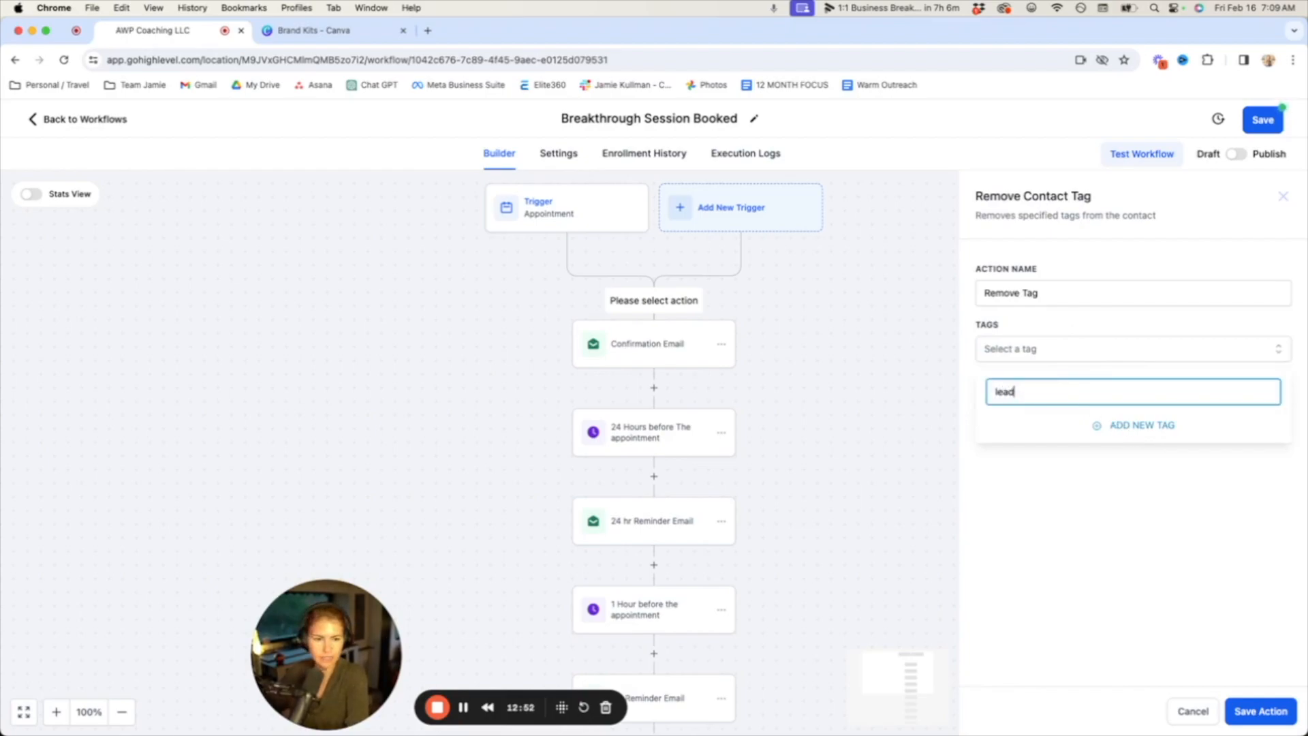
click(1099, 427)
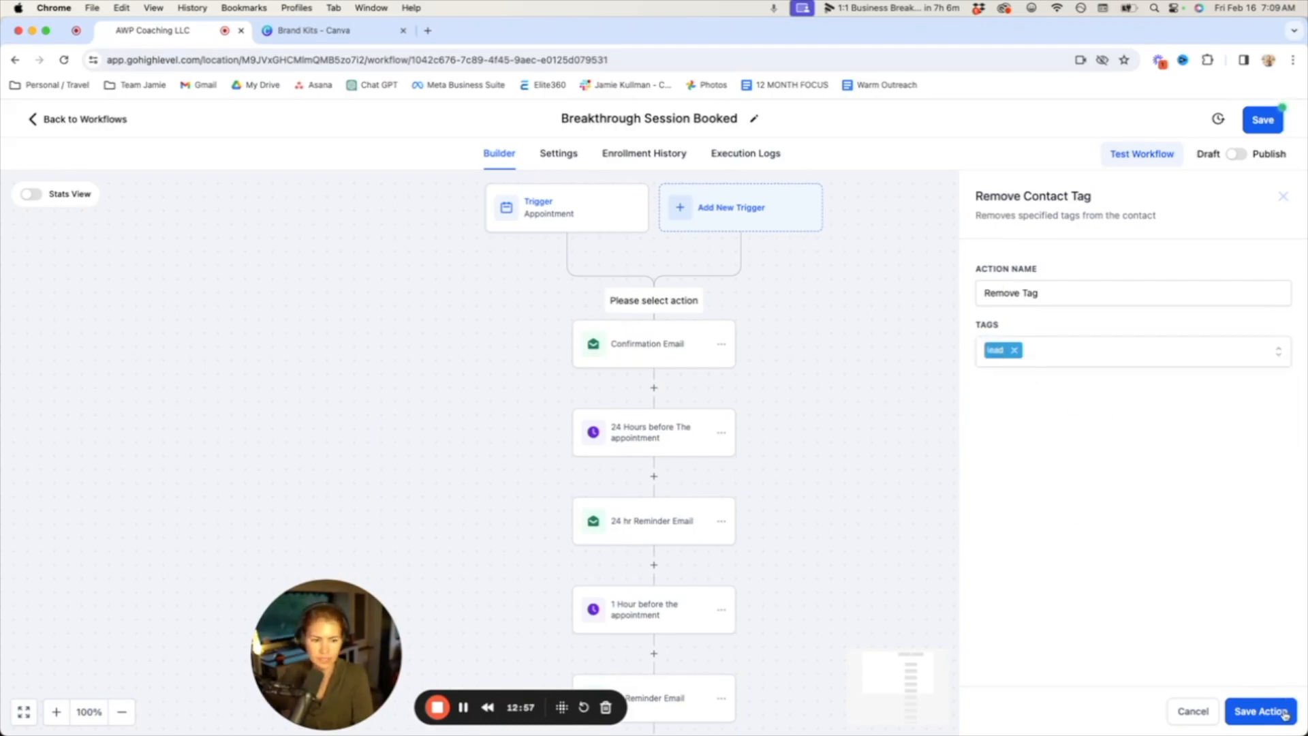
click(1262, 711)
click(654, 390)
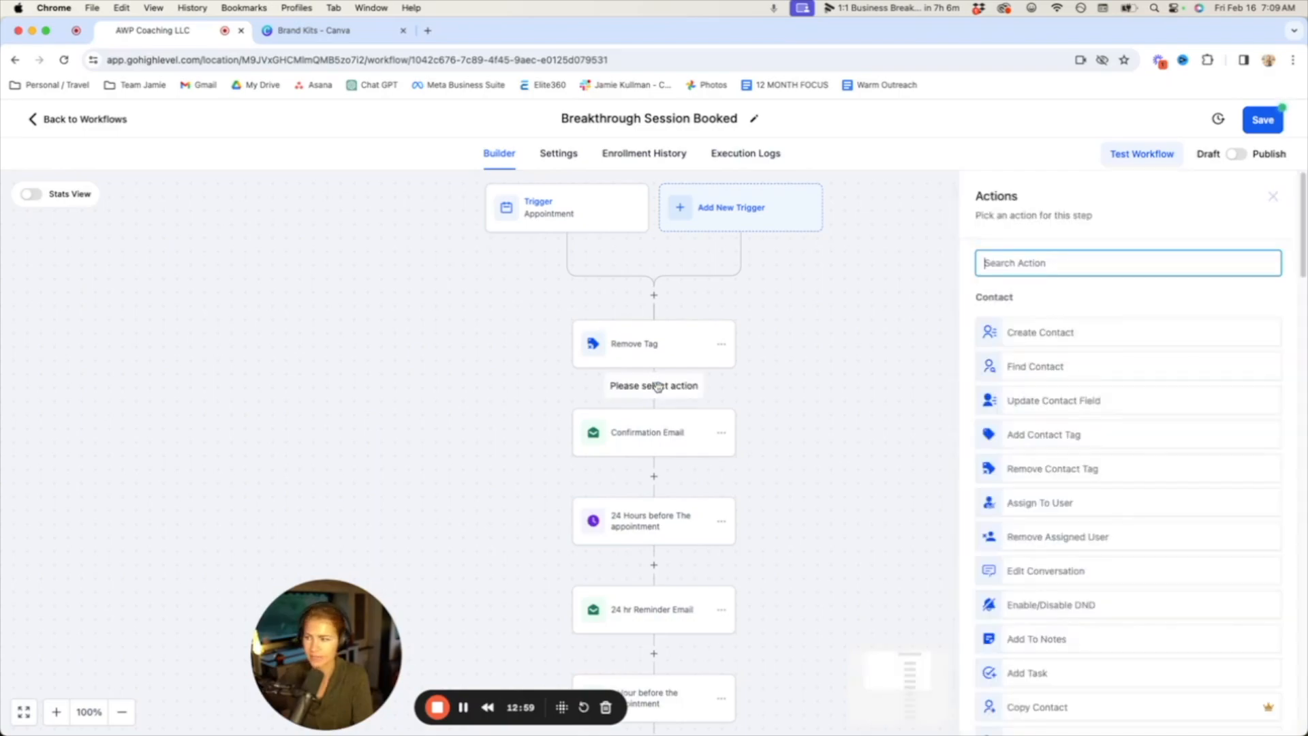
Add an Add Contact Tag step that creates and applies the 'Booked Call' and 'Hot Lead' tags.
click(1046, 430)
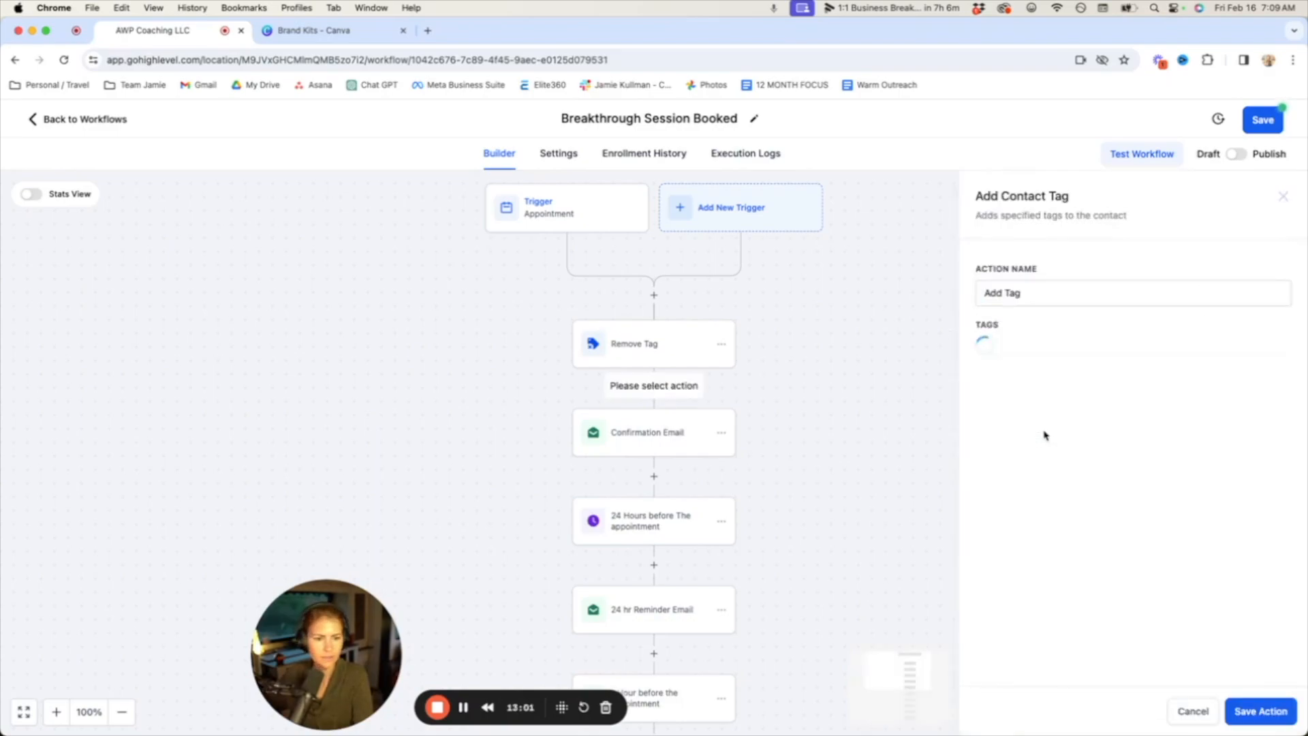
click(1049, 352)
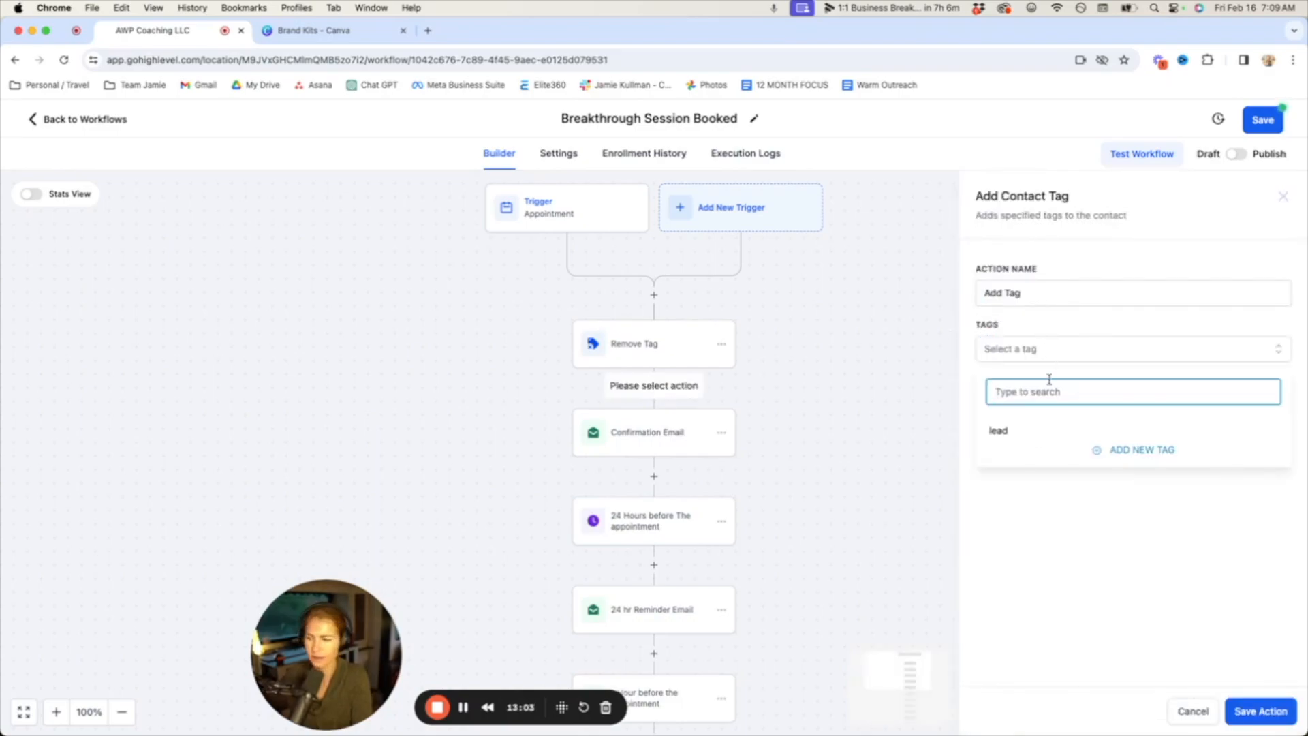
text(book)
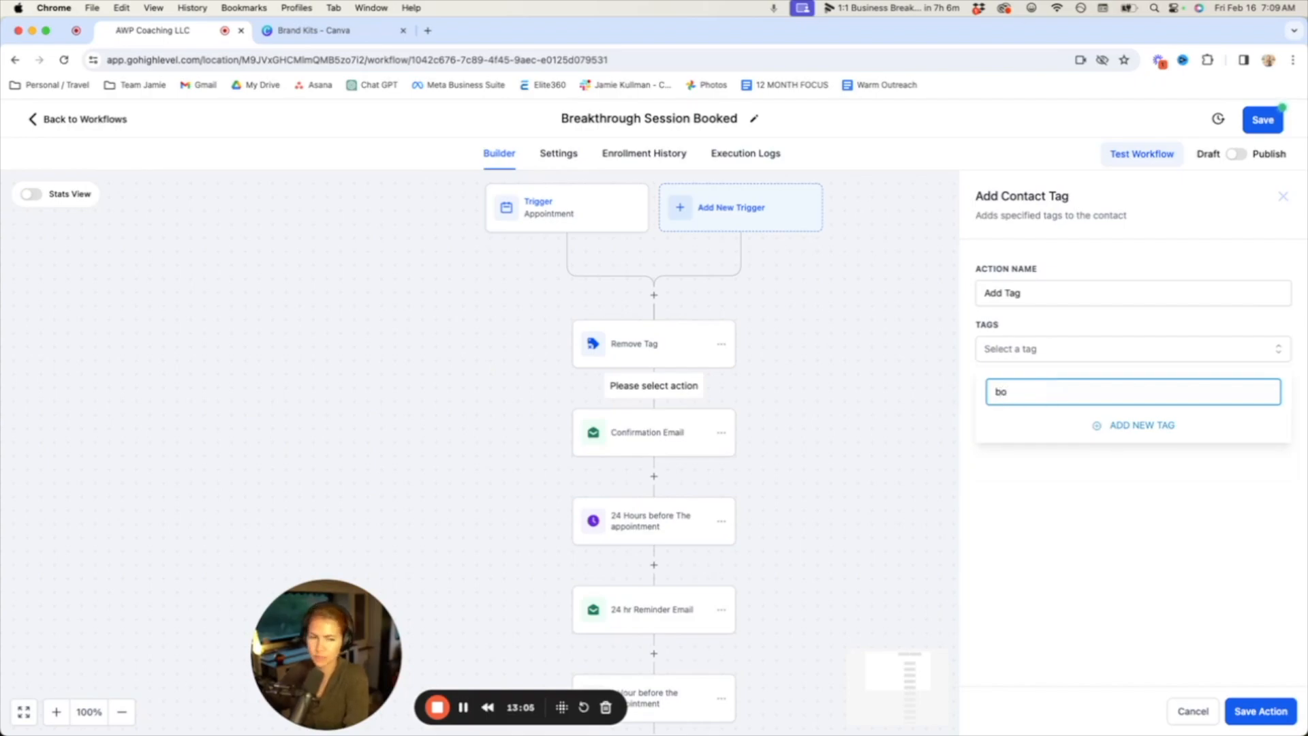
key(BackSpace)
key(BackSpace)
text(Booked Call)
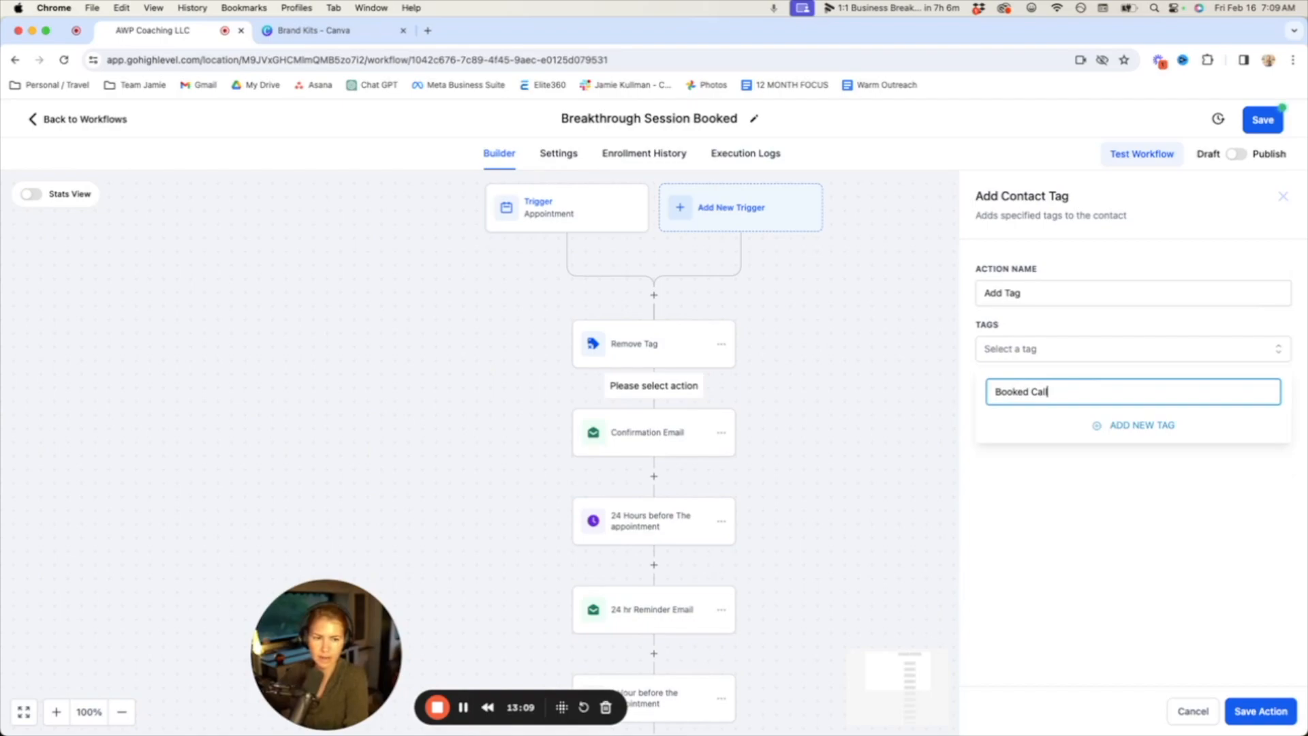
click(1118, 428)
click(1077, 353)
text(Hot L)
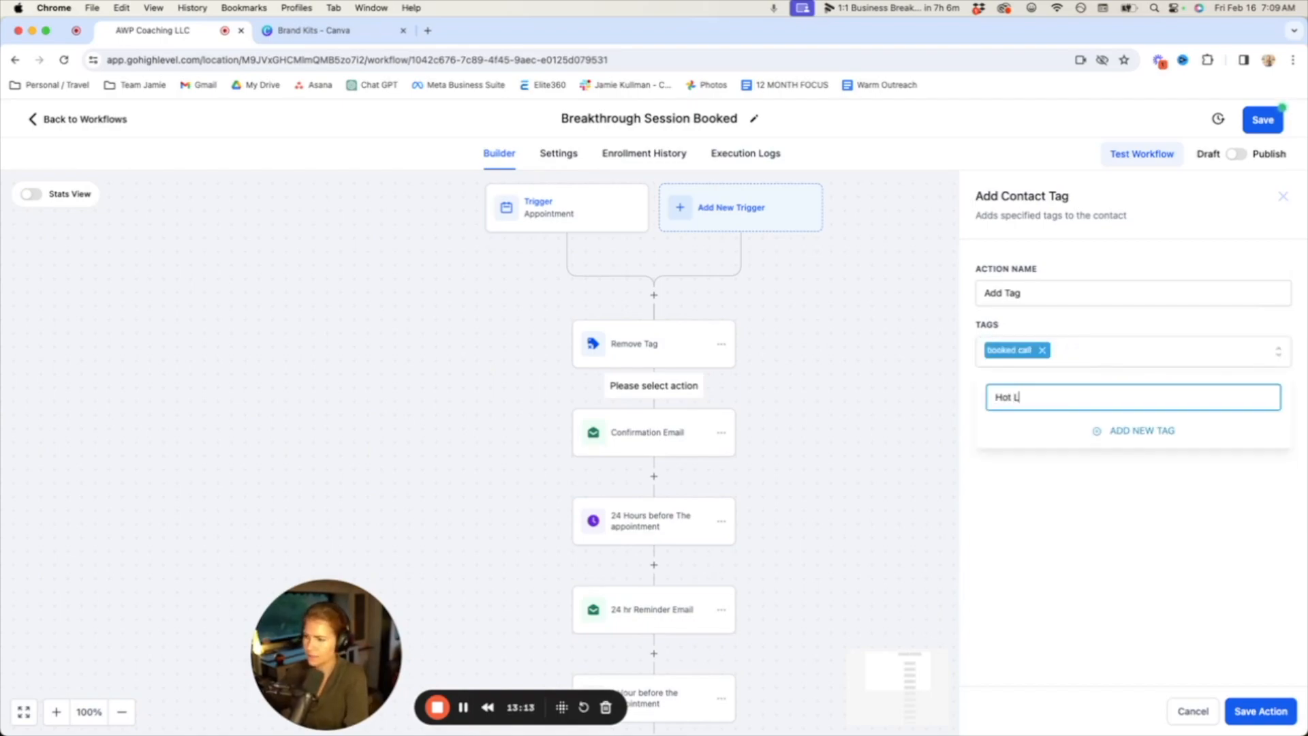
click(1128, 431)
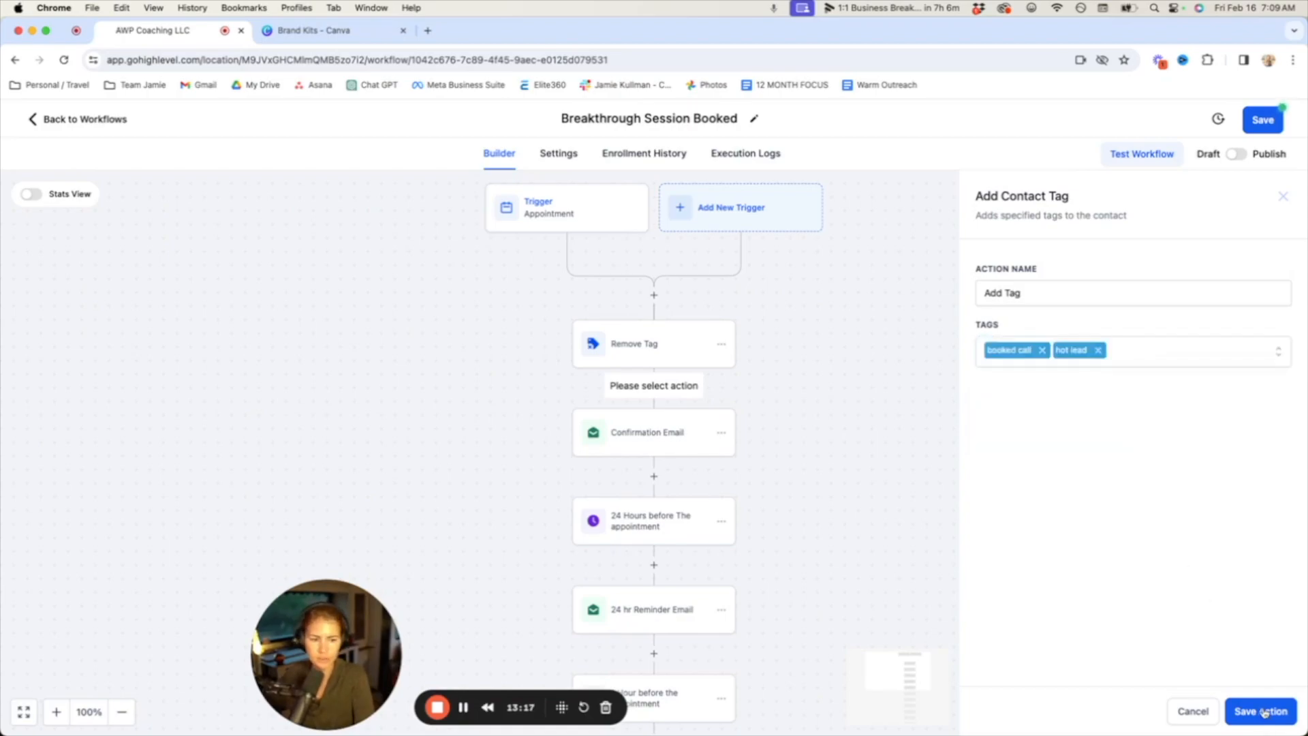
click(1262, 713)
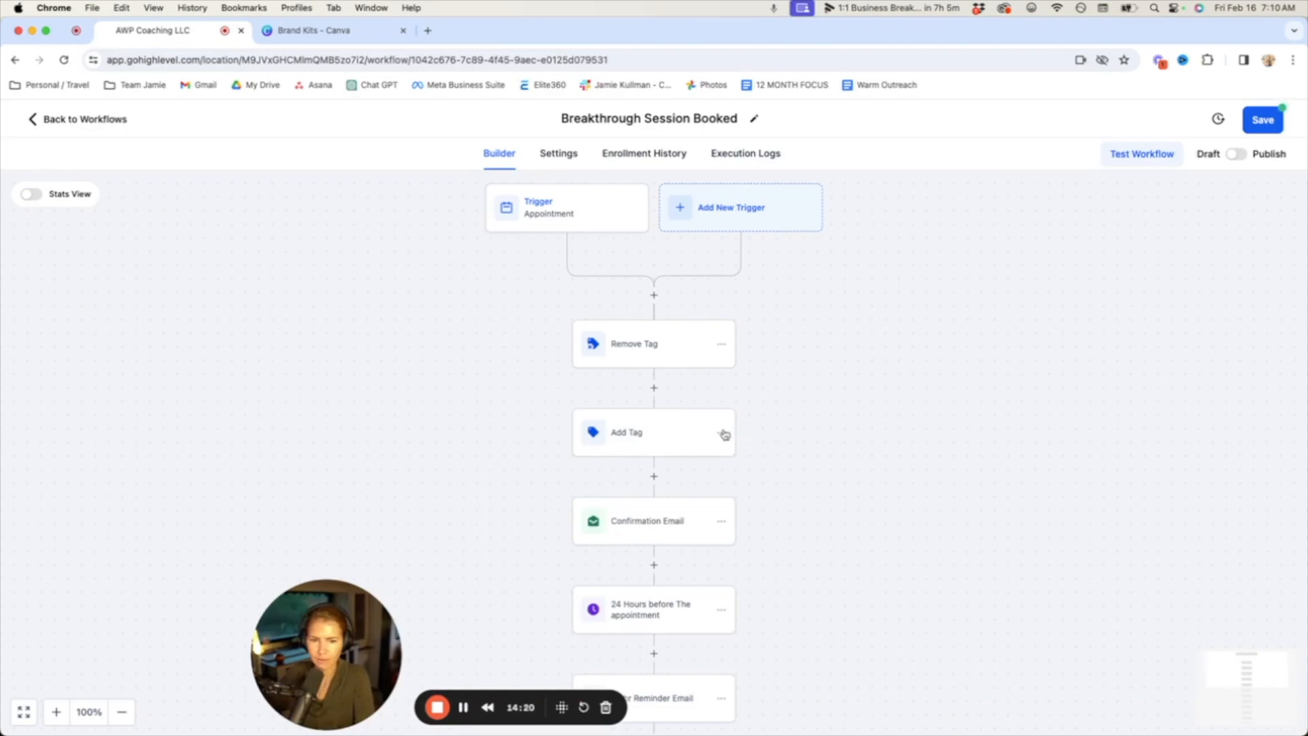
click(721, 433)
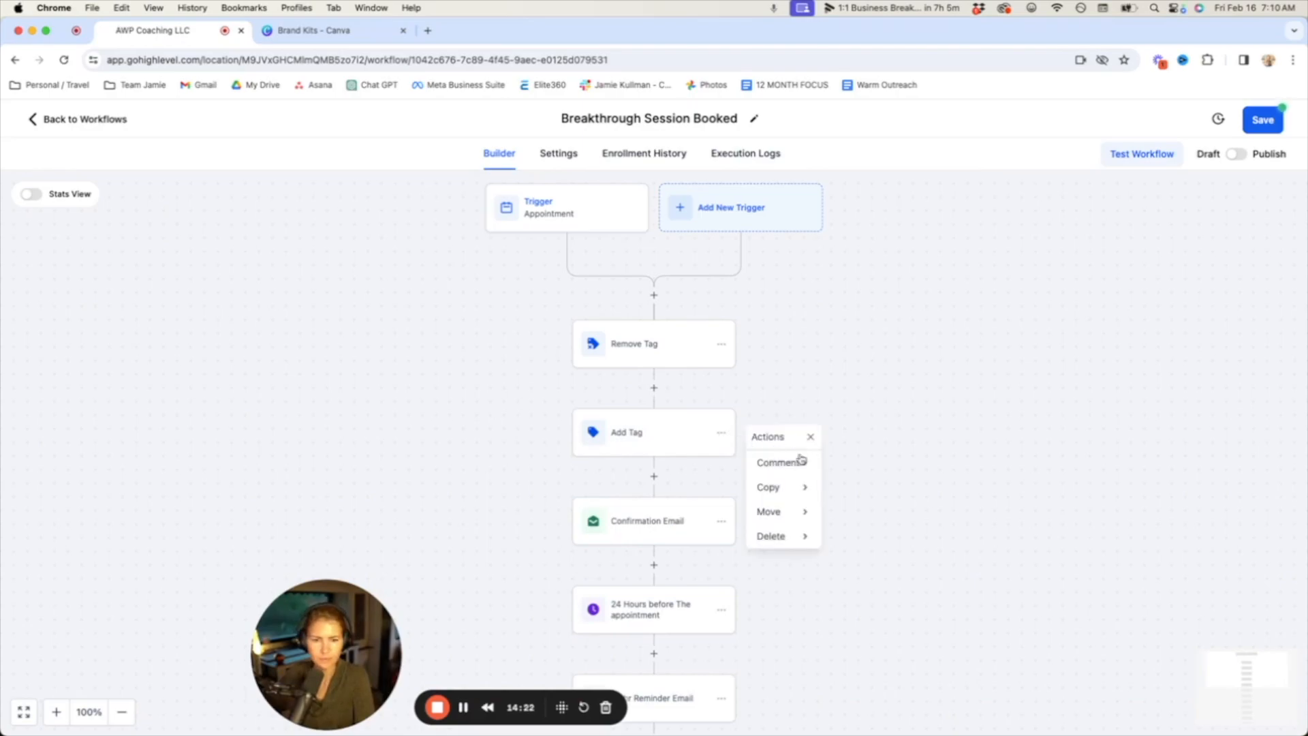
Rename the Add Tag step to 'Add Booked Call and Hot Lead Tags'.
click(625, 436)
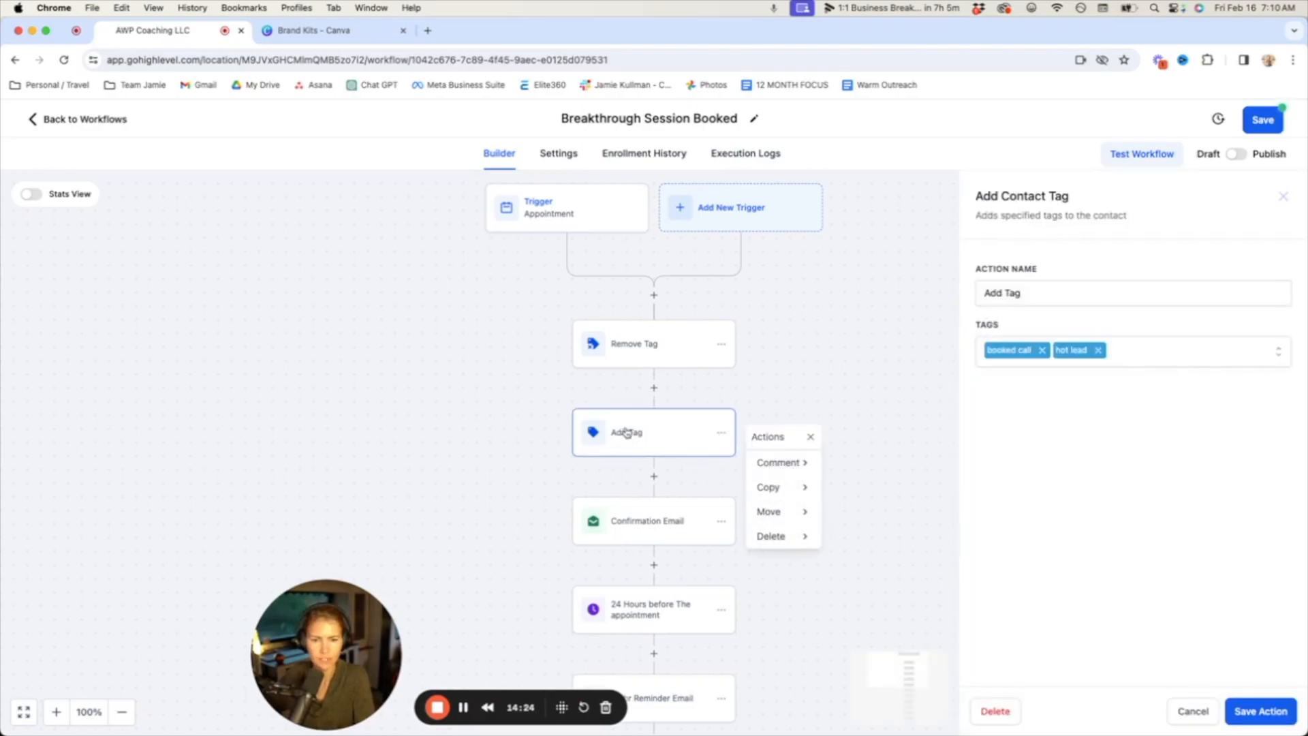
click(1037, 293)
text(Booked Call and Hot Lead Tags)
click(1259, 710)
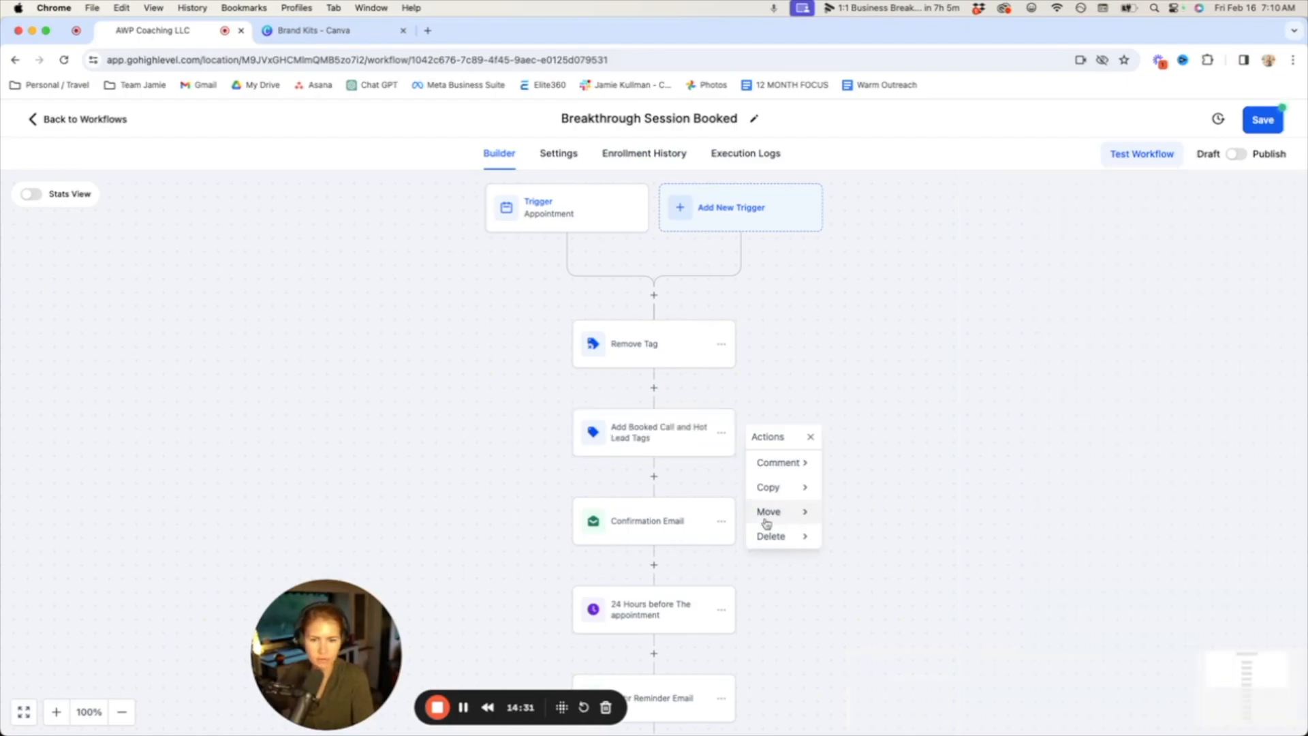
Rename the Remove Tag step to 'Remove Lead Tag' and add a new step below the tag steps.
click(721, 344)
click(656, 346)
click(1022, 293)
text(Lead Tag)
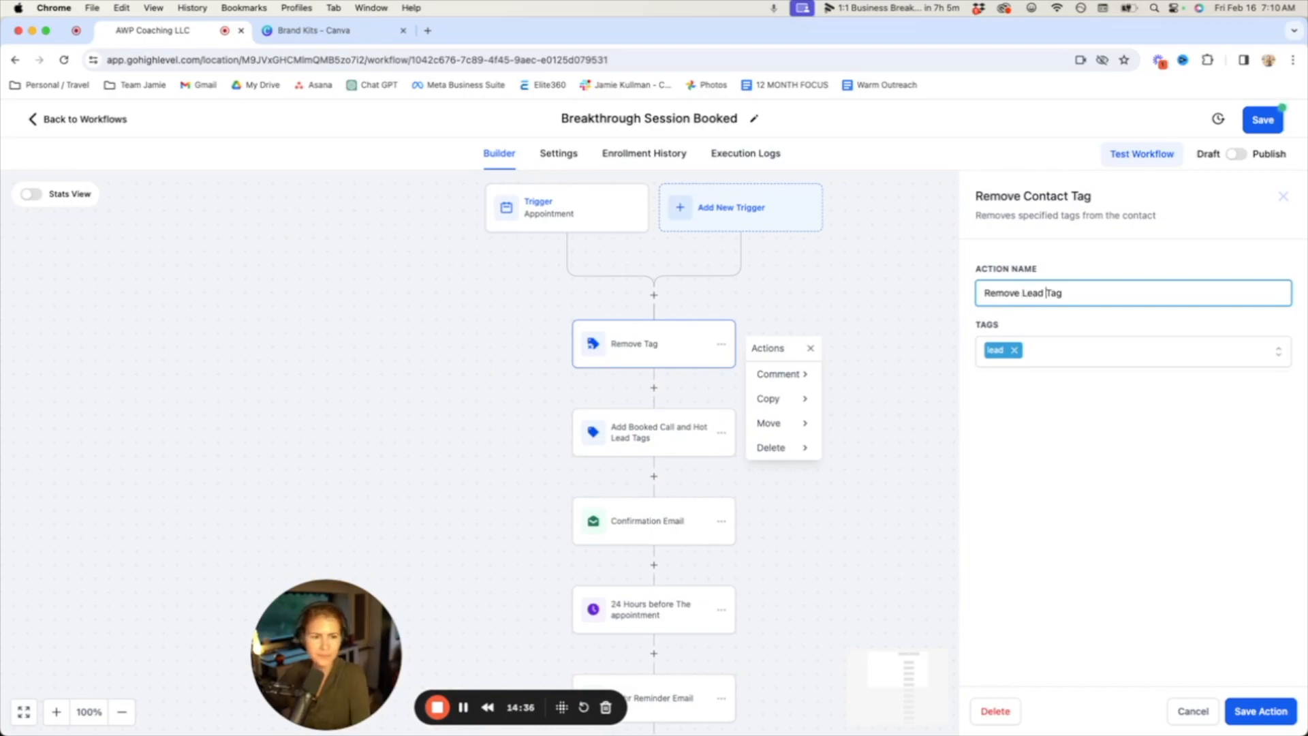
click(1250, 711)
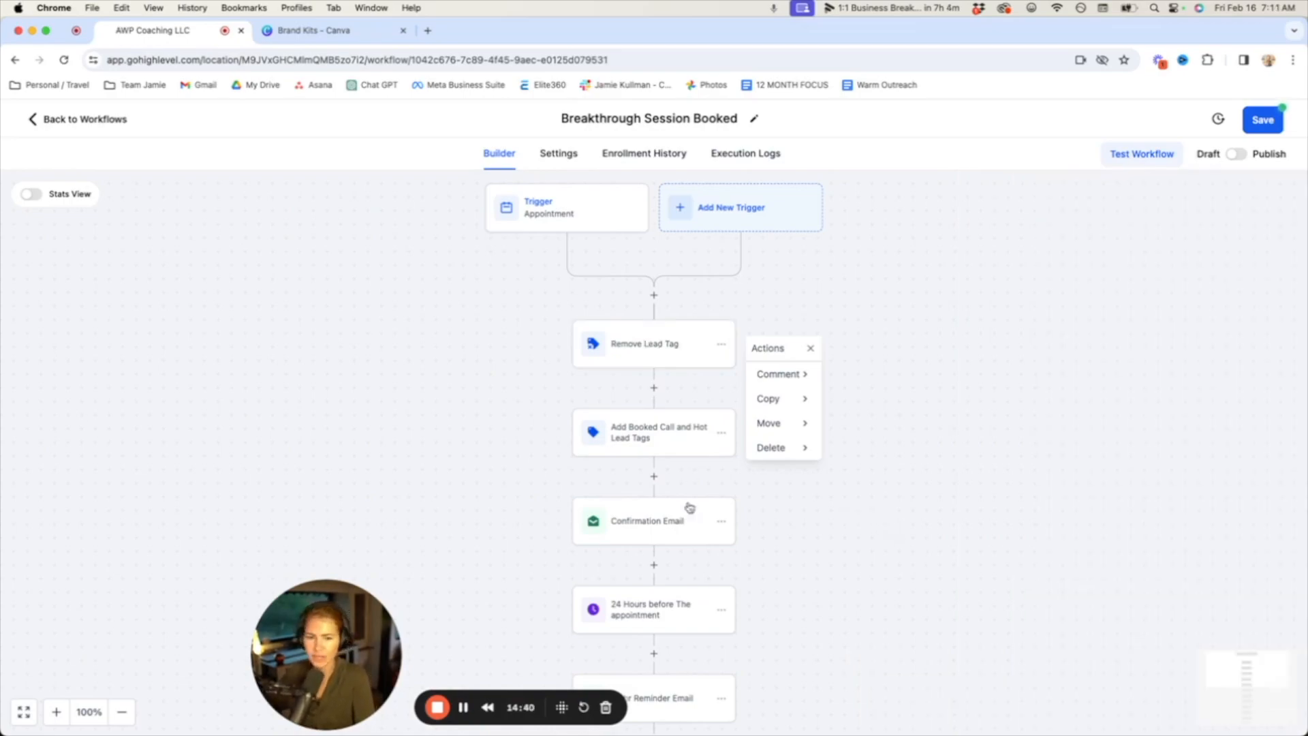
click(655, 476)
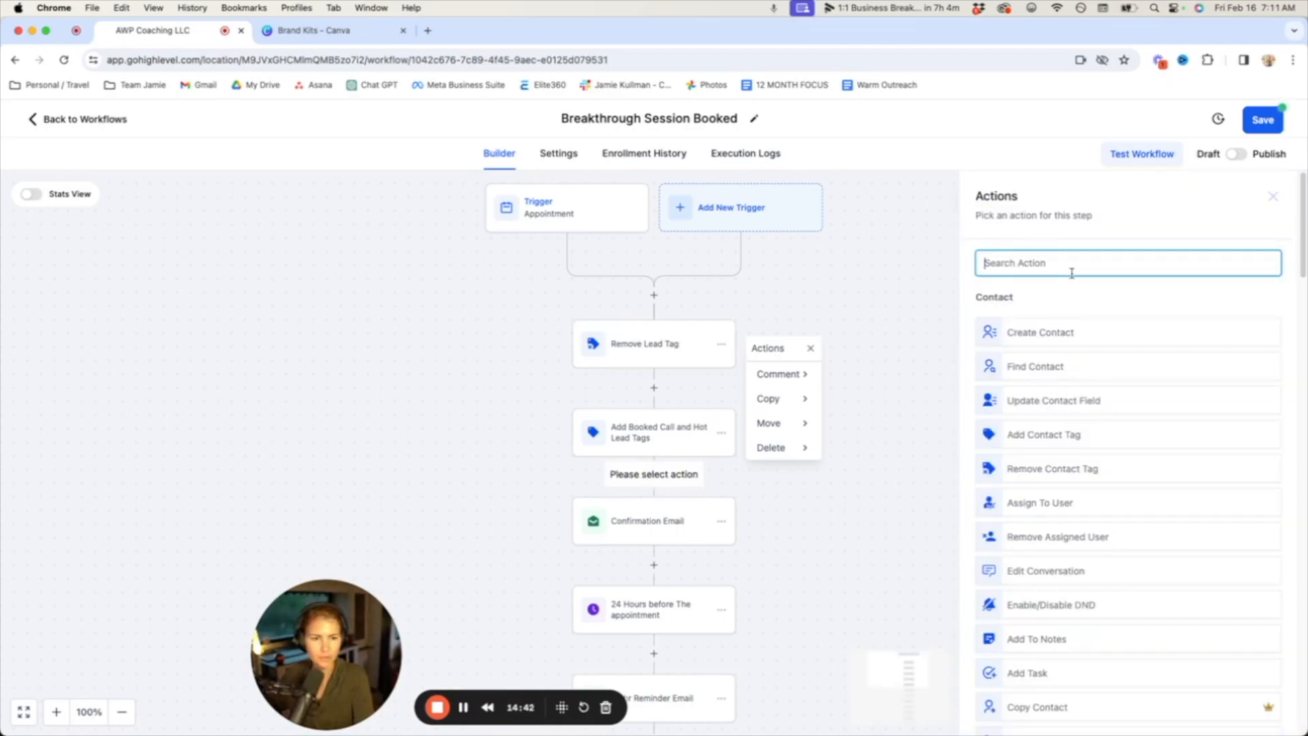
Try a Send Email action named 'Team C', then discard it.
text(email)
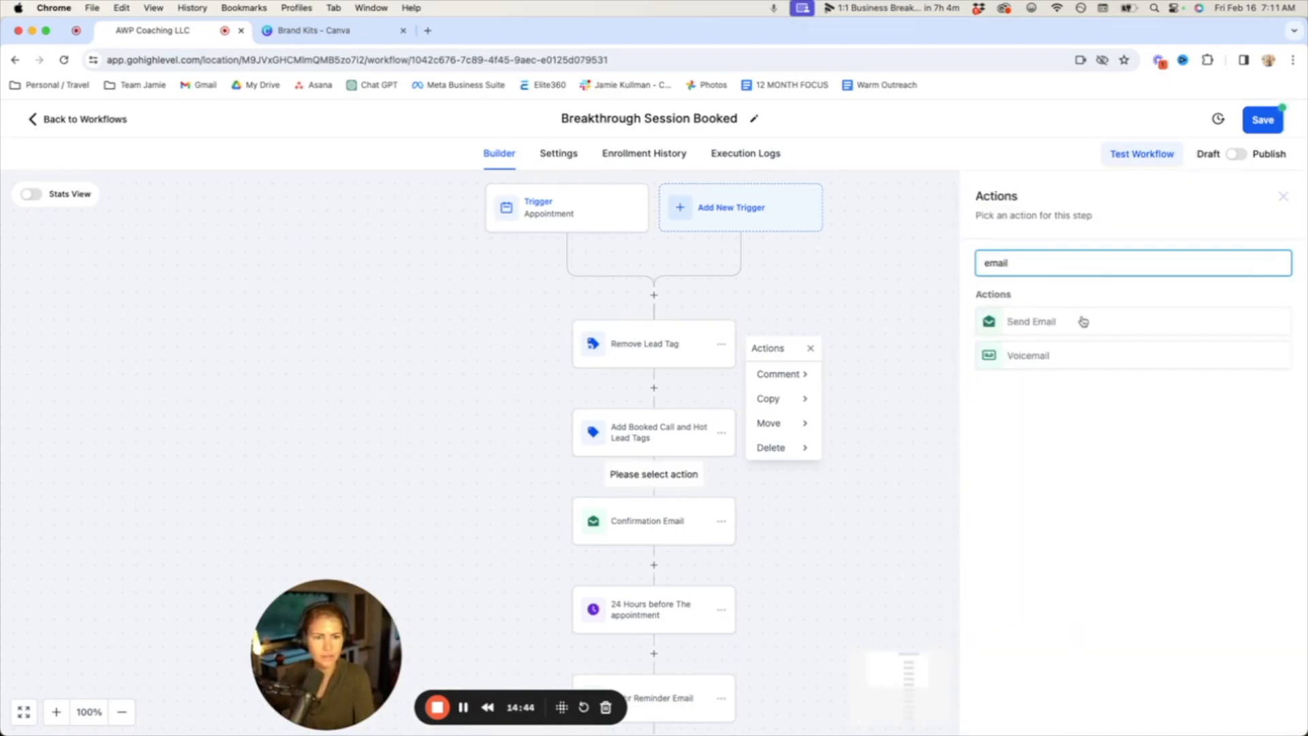
click(1084, 322)
click(1086, 316)
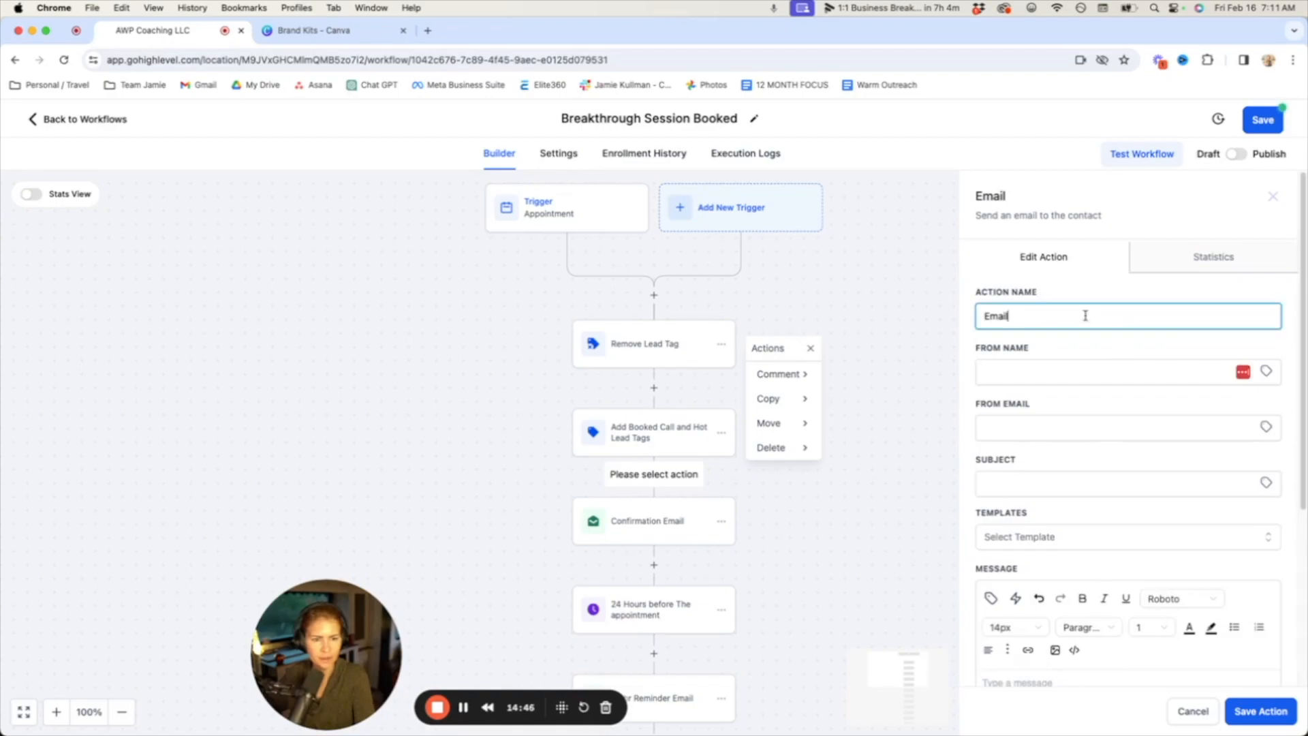
scroll(1086, 315, down, 3)
key(super+a)
text(T)
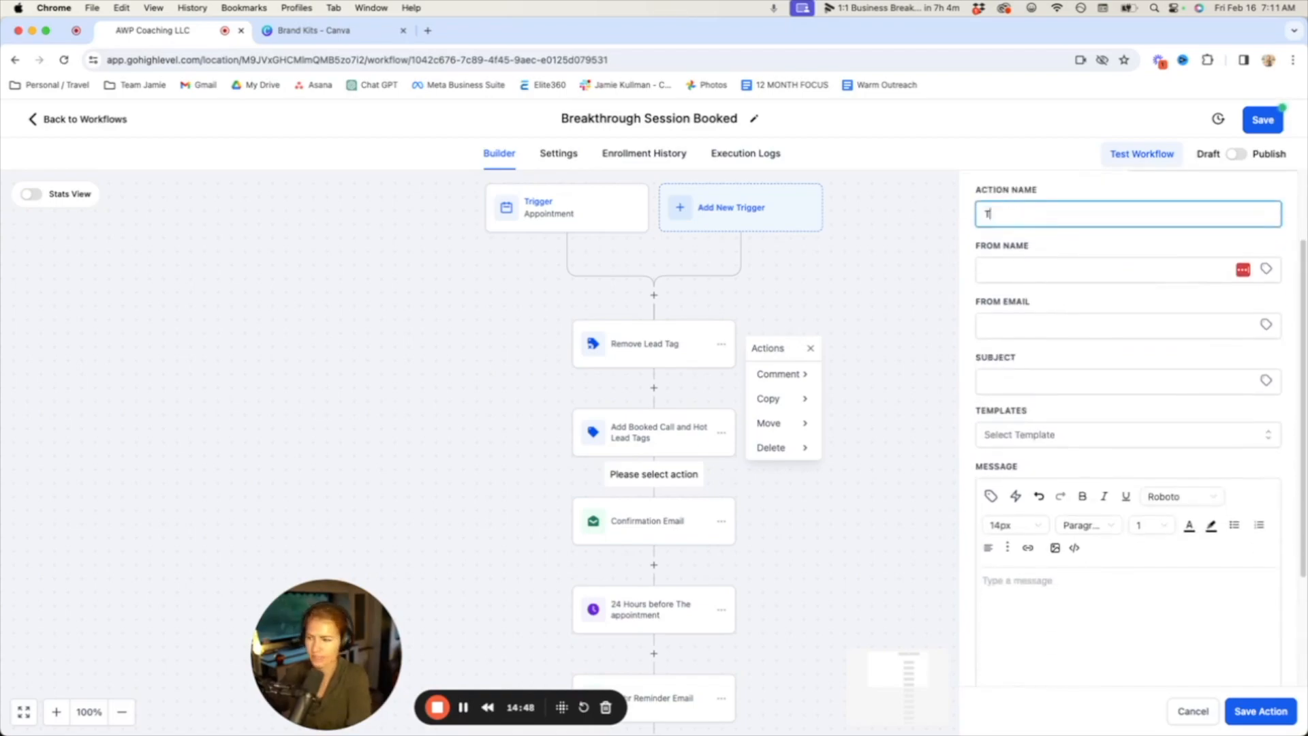
text(eam C)
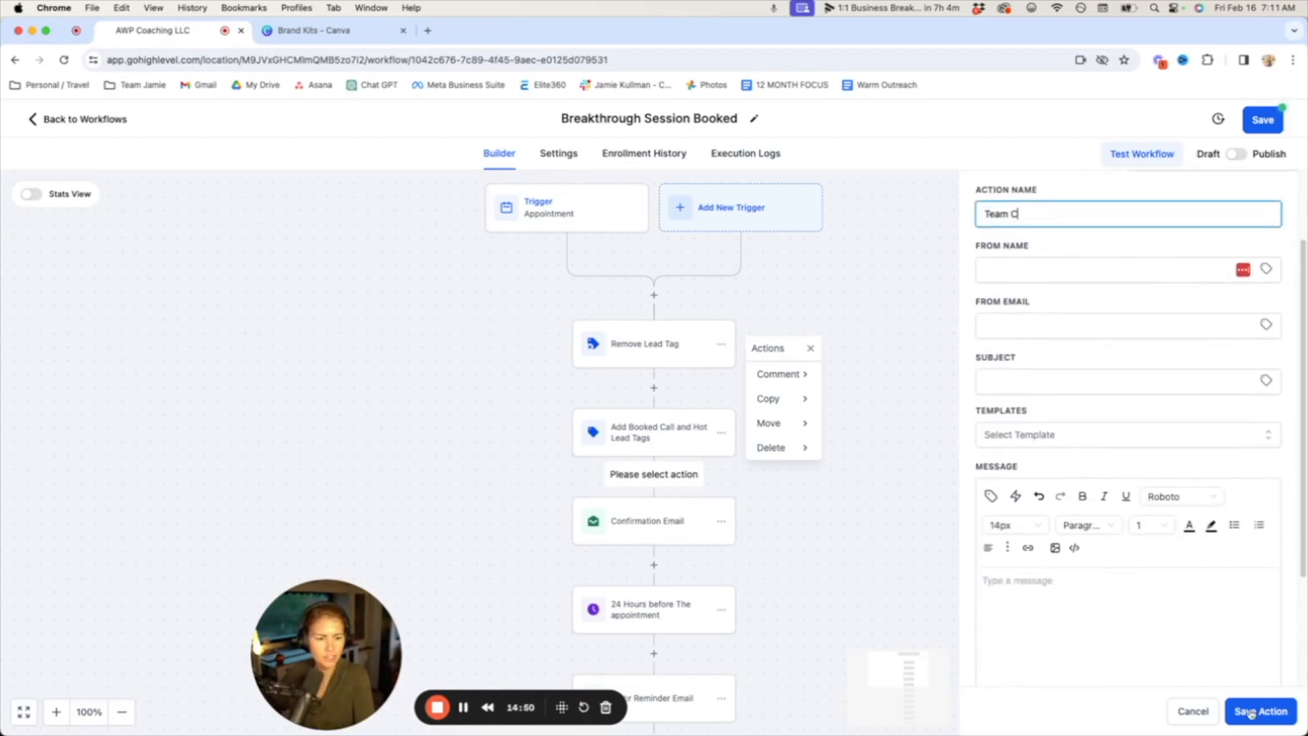
click(1189, 710)
Add a Send Internal Notification step of type Email named 'Team Celebration'.
click(654, 476)
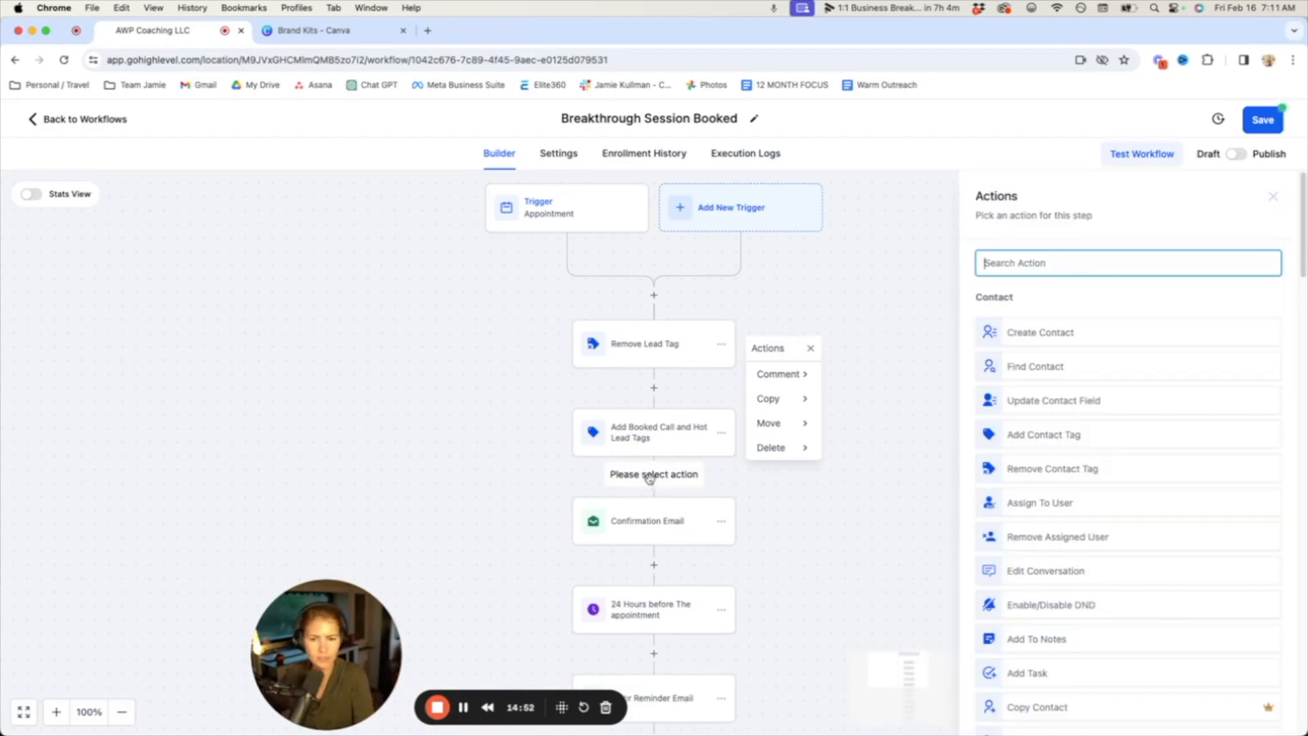
text(inter)
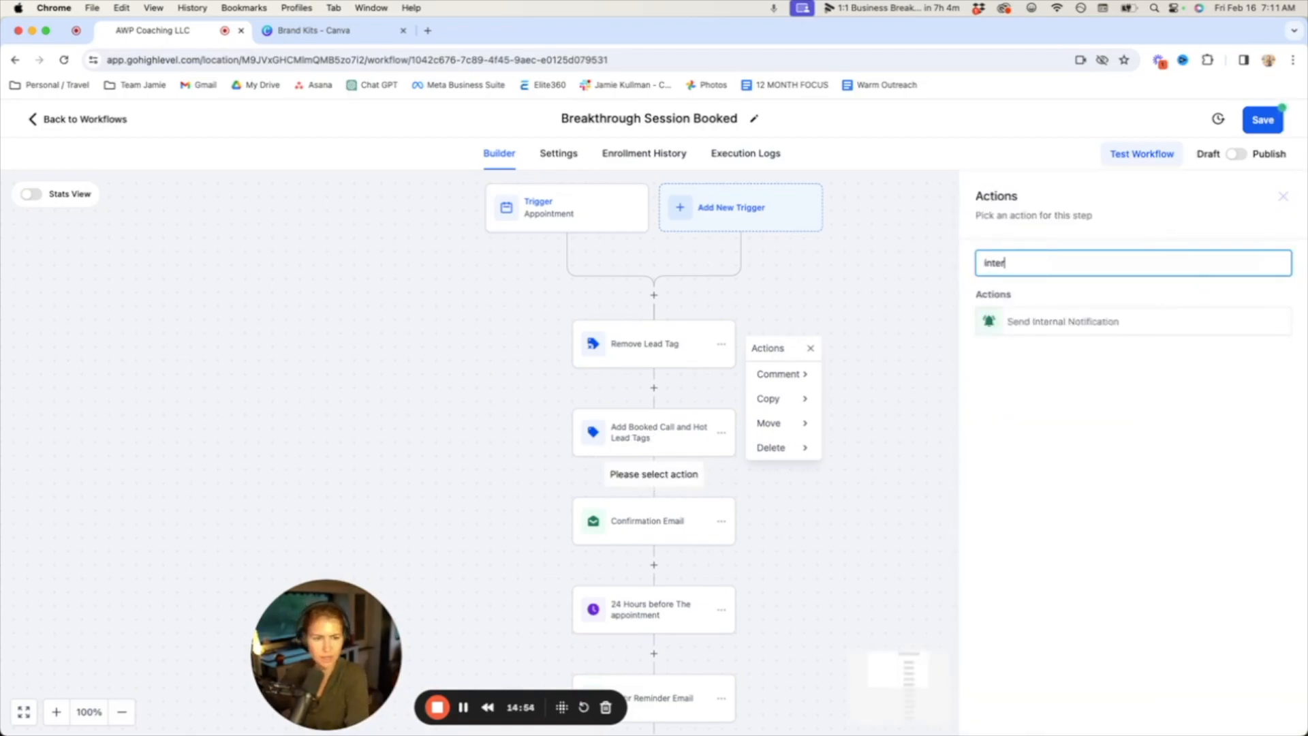
click(1145, 323)
click(1073, 352)
click(1031, 378)
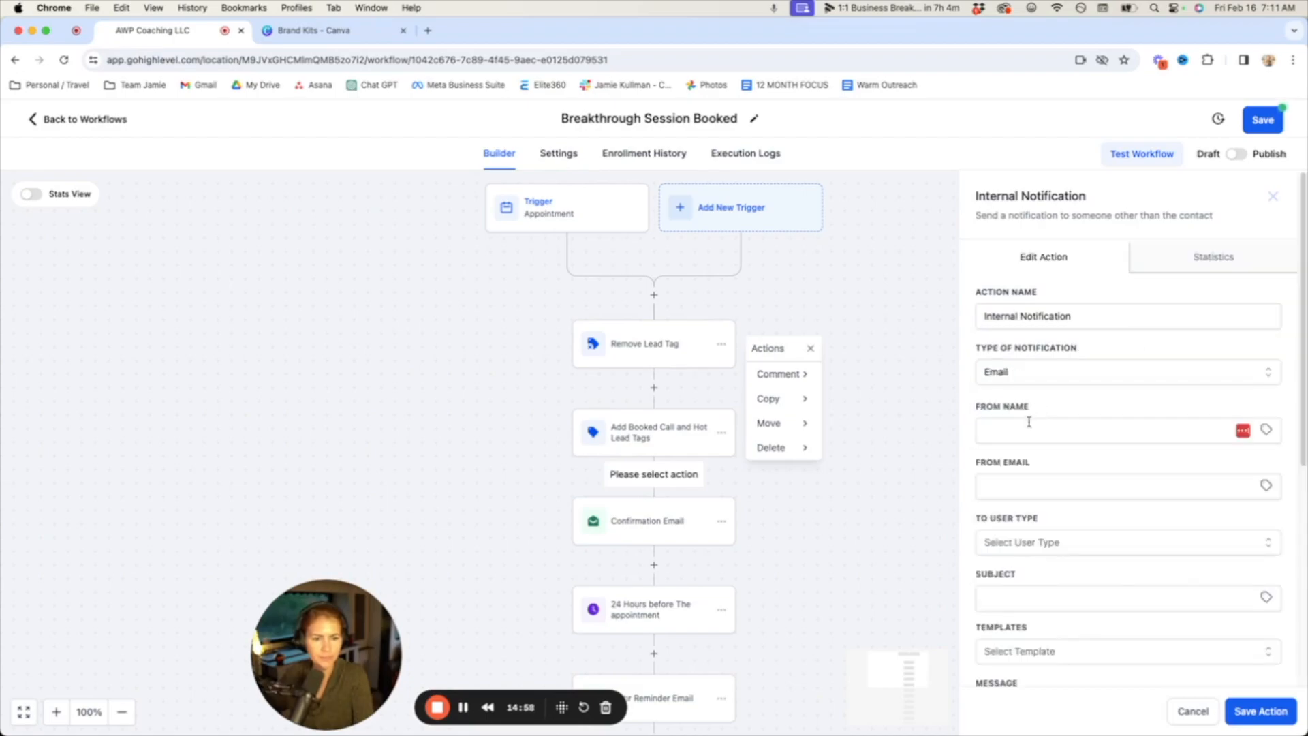
triple_click(1033, 311)
text(Te)
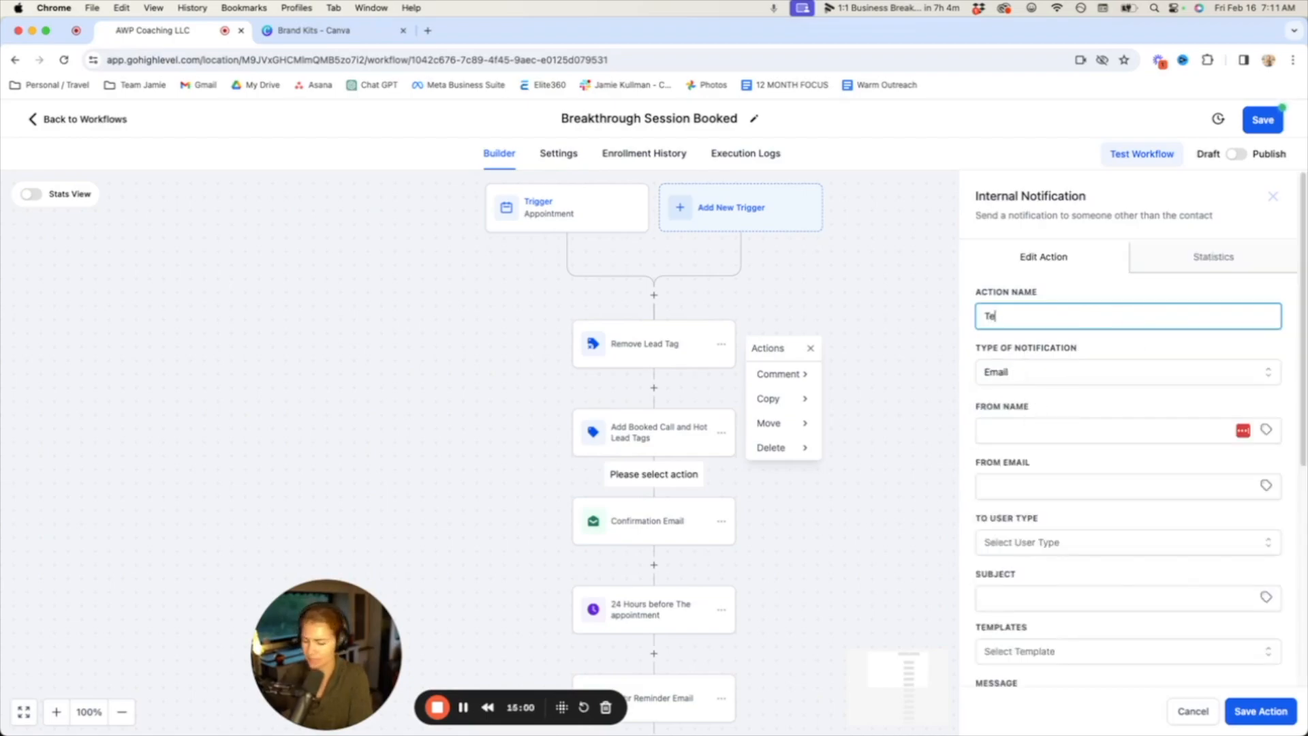
text(am Celebration)
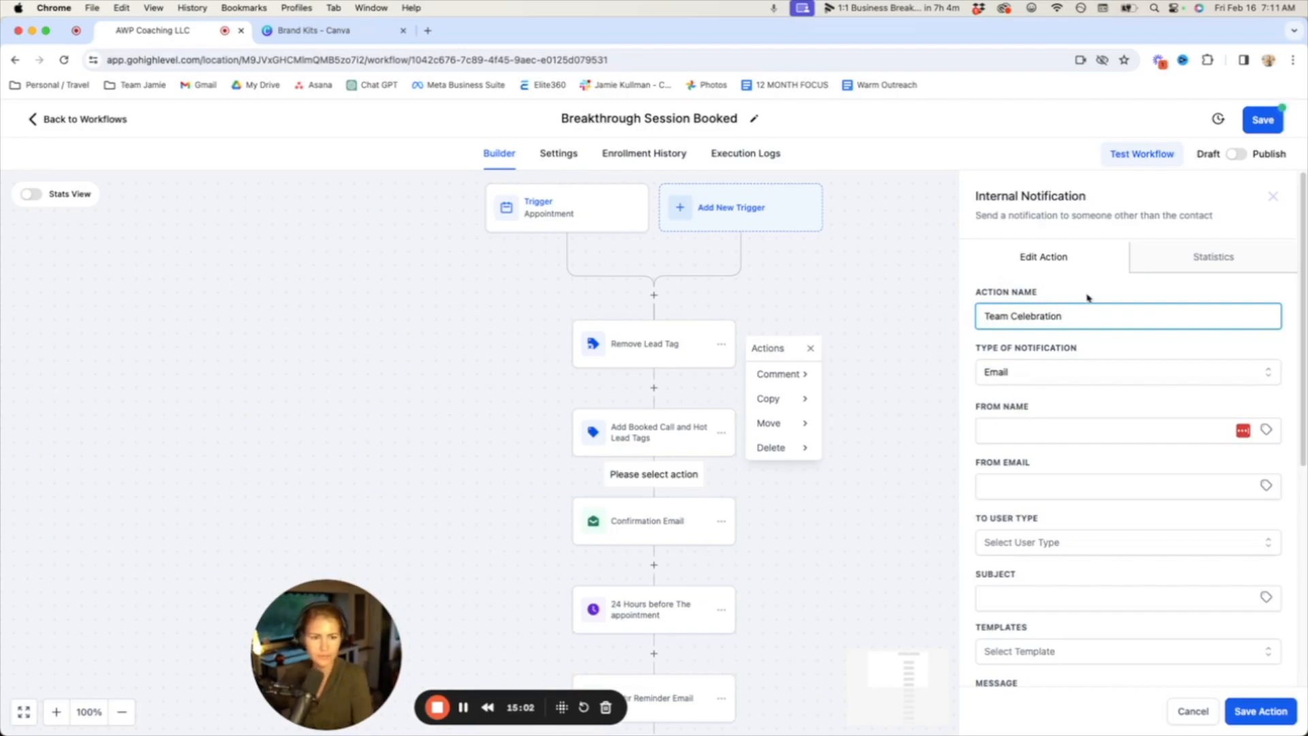
scroll(1060, 361, down, 3)
Use the suggested sender name and e-mail, and send the notification to All Users.
click(1041, 237)
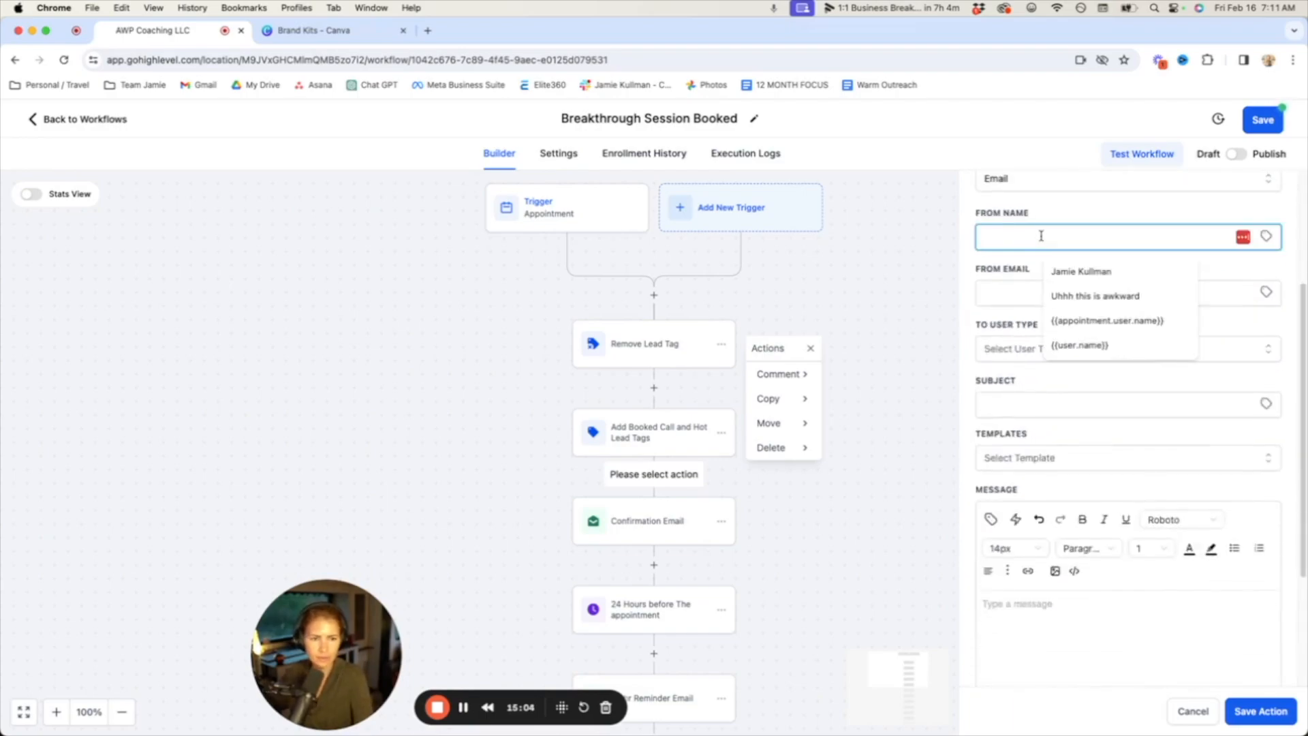
click(1080, 271)
click(1043, 299)
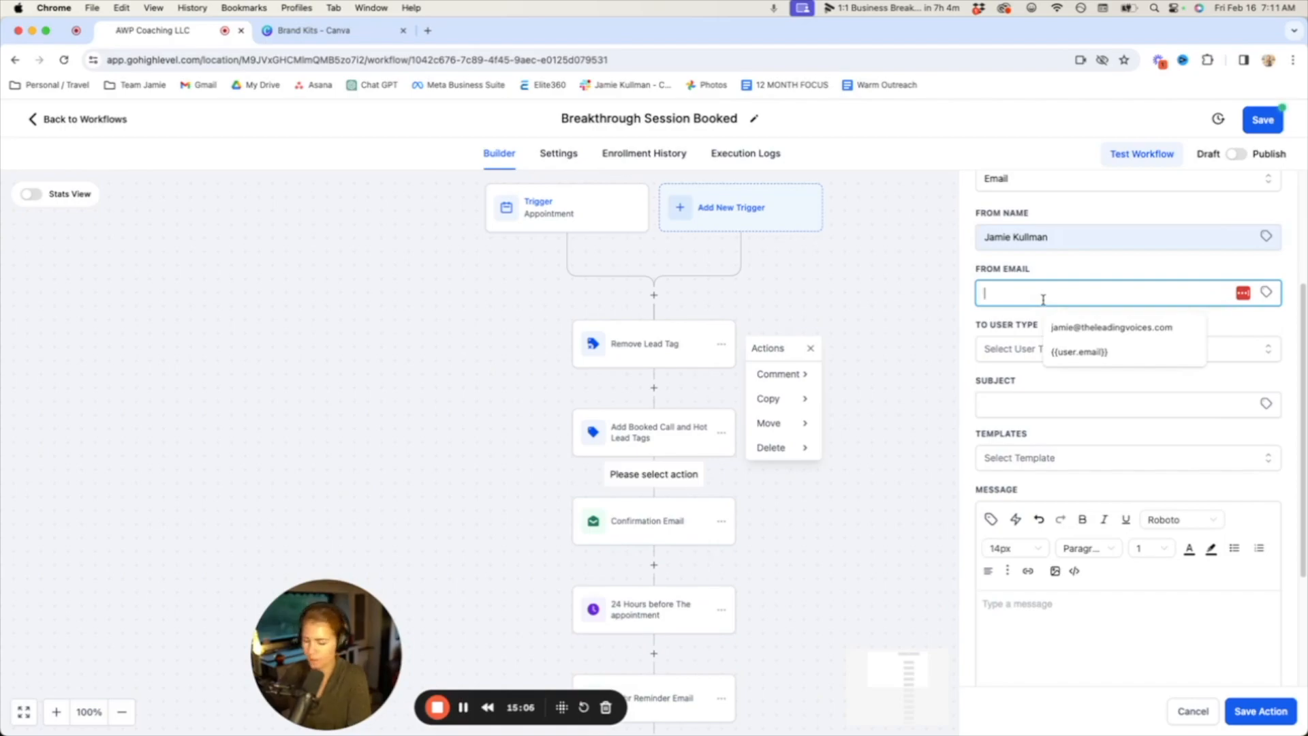
click(1091, 328)
click(1133, 351)
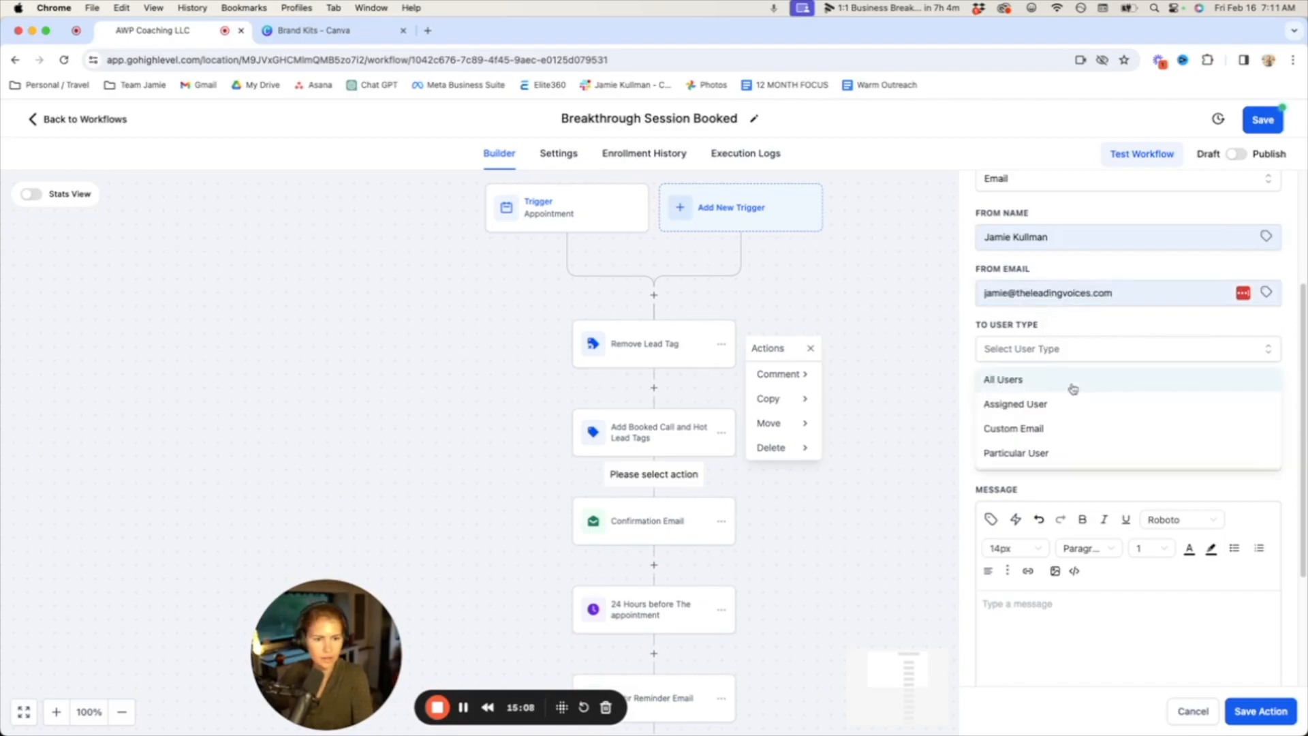
click(1073, 381)
Paste the subject 'New Appointment Scheduled!!' and the Woohoo celebration message into the body.
click(1132, 398)
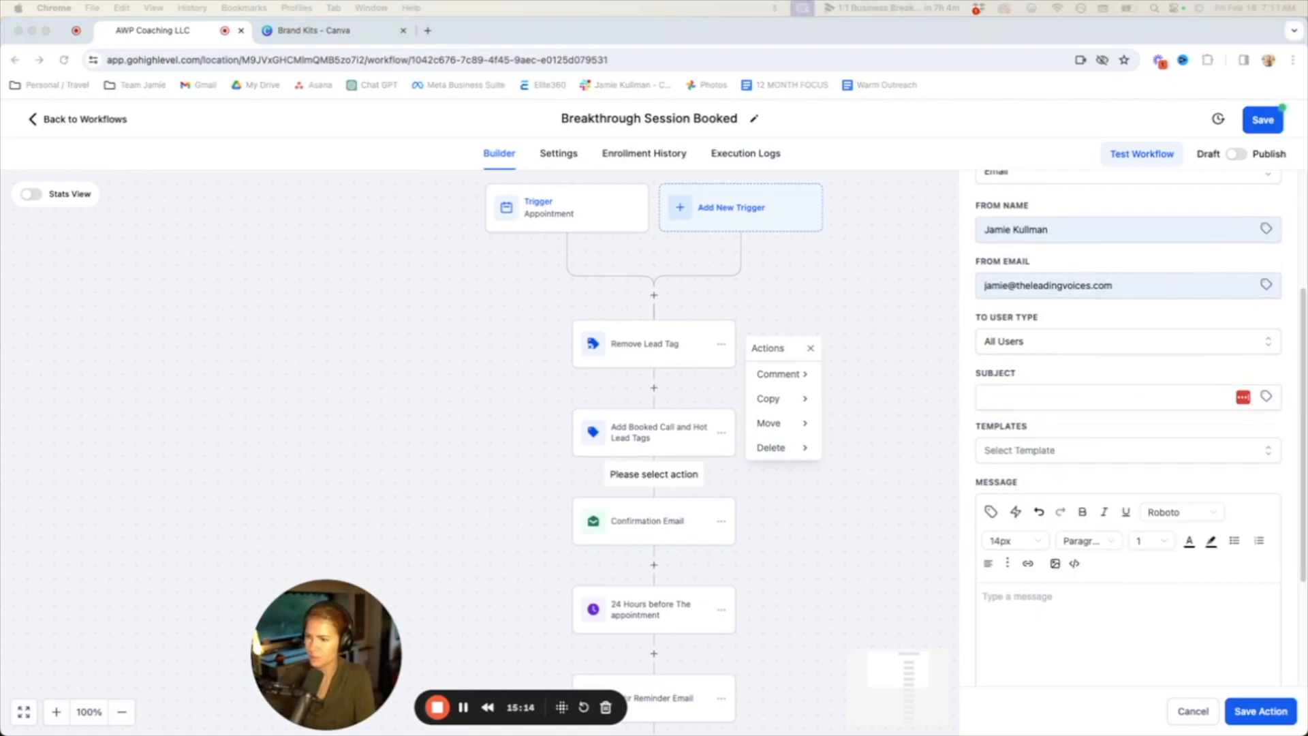
click(1008, 401)
text(New Appointment Scheduled!!)
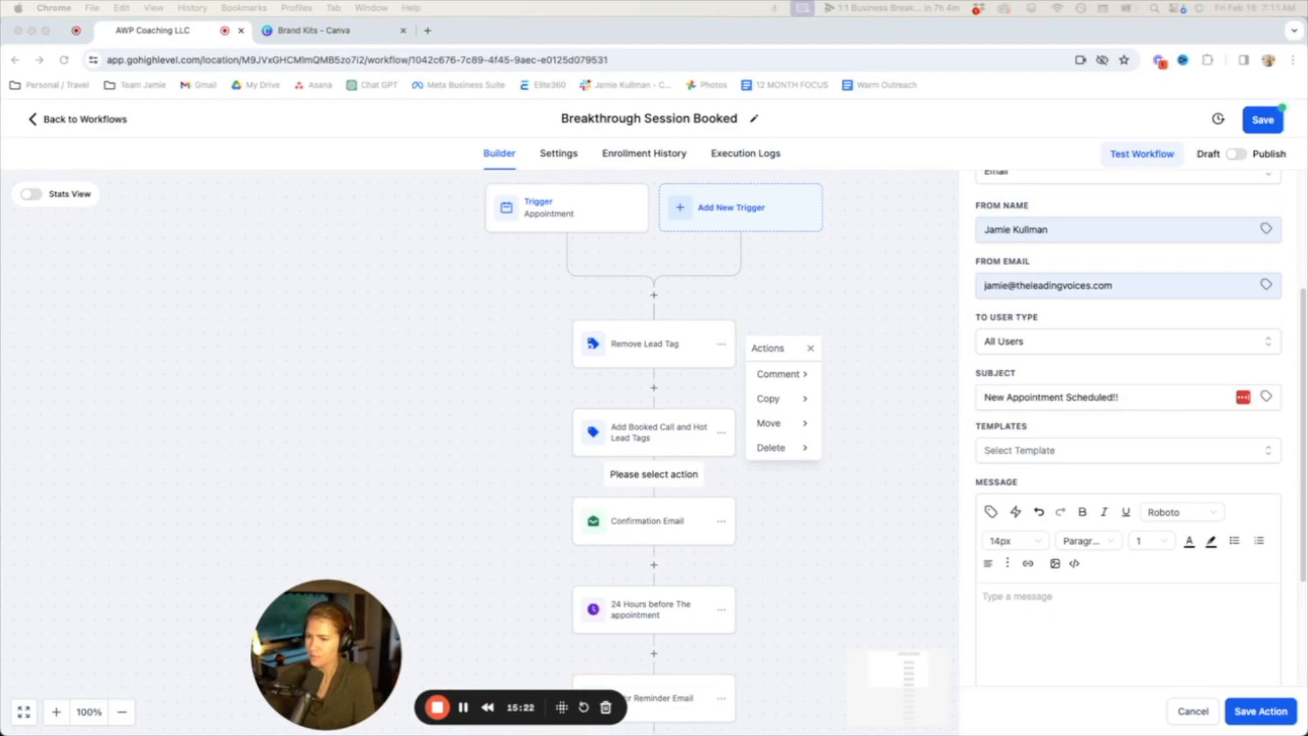
click(1037, 634)
text(Woohoo! 🎉 We just booked a new call! Let's celebrate and keep up the fantastic work, team! 💪)
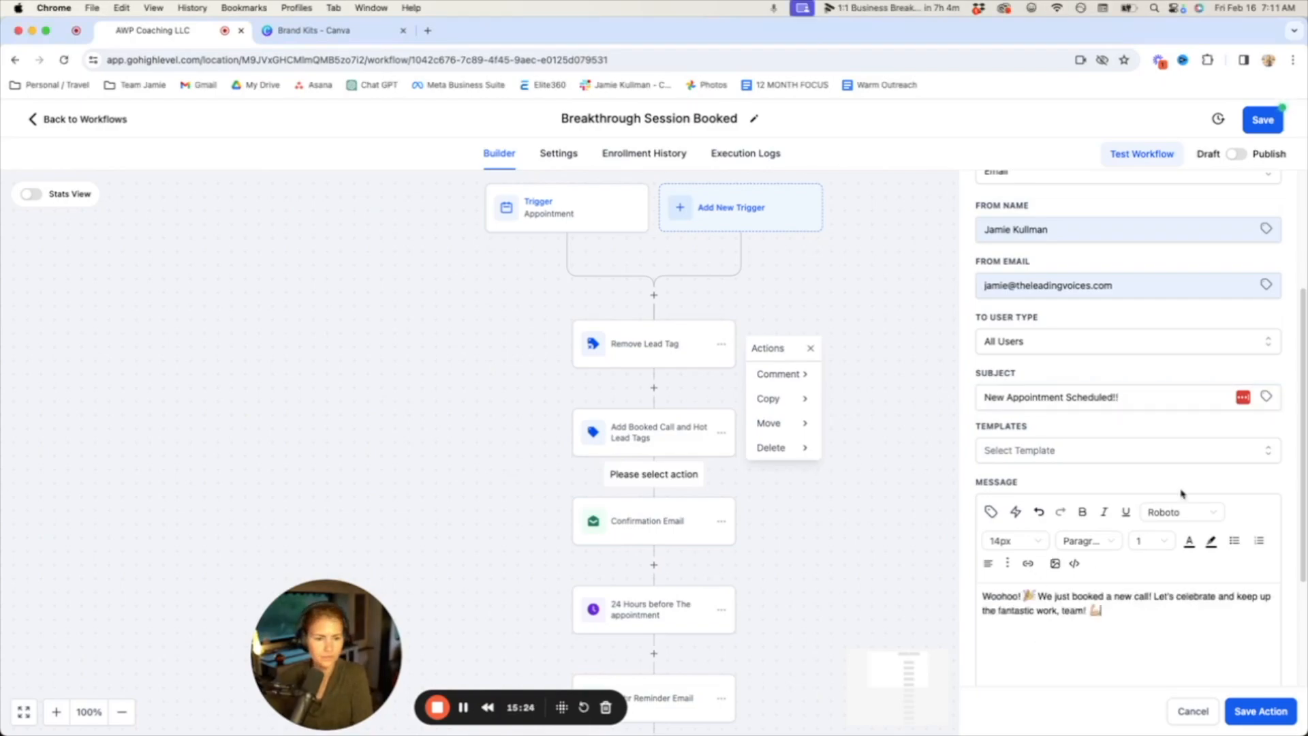
scroll(1169, 474, down, 3)
scroll(1170, 474, down, 2)
click(1171, 472)
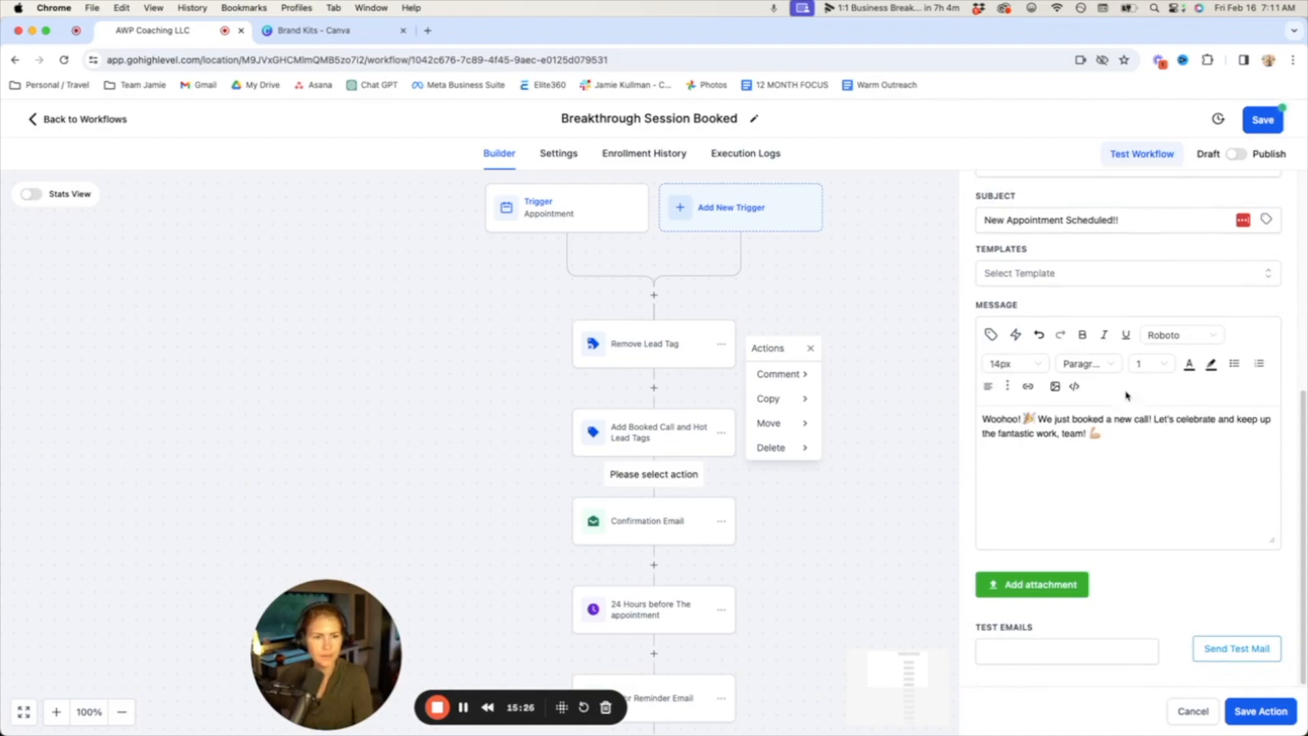
click(1009, 388)
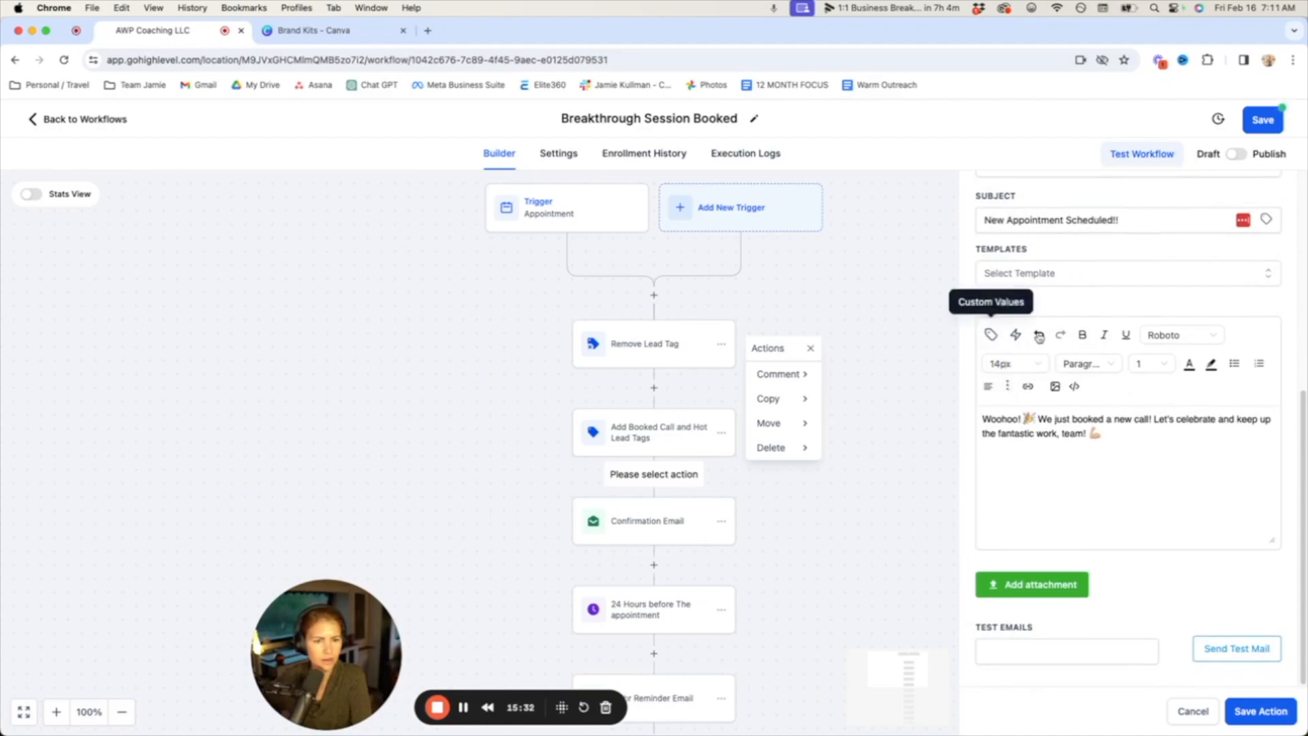
Add a 'Call booked with:' line using the appointment's assigned user first name merge field.
click(992, 334)
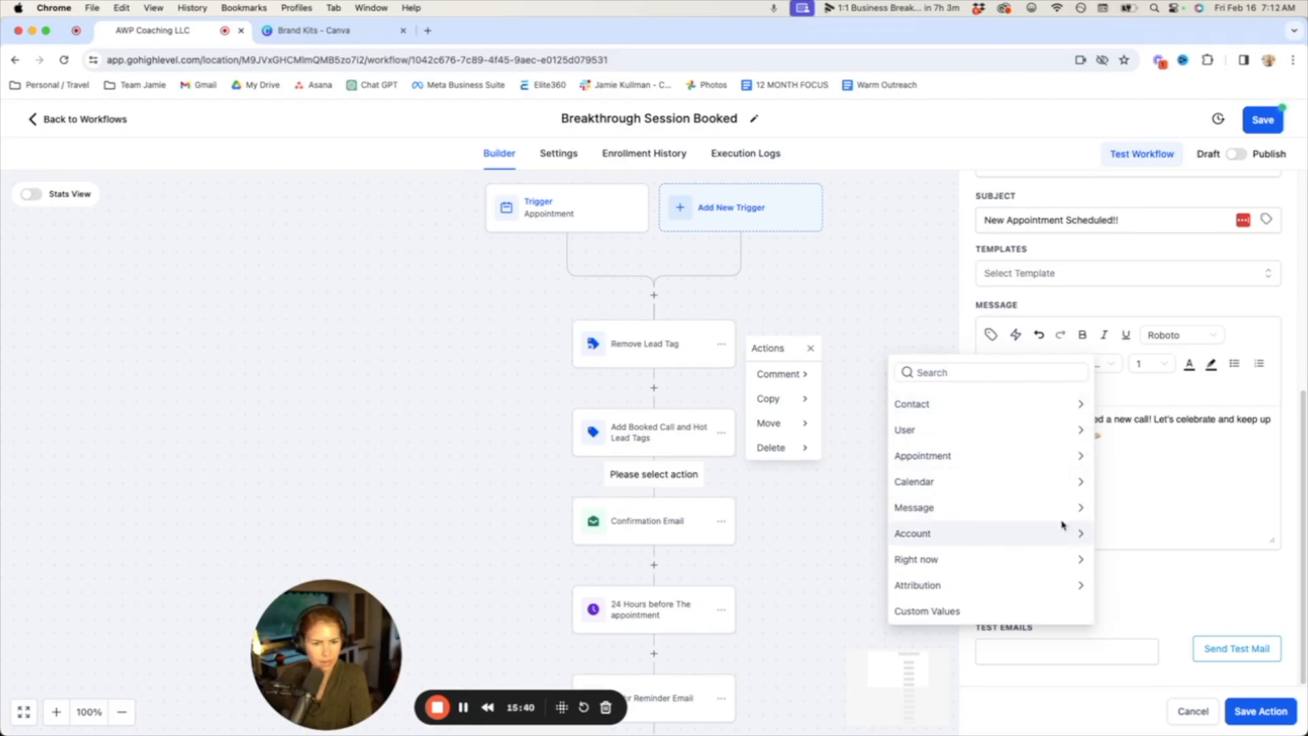
click(1078, 458)
scroll(958, 549, down, 3)
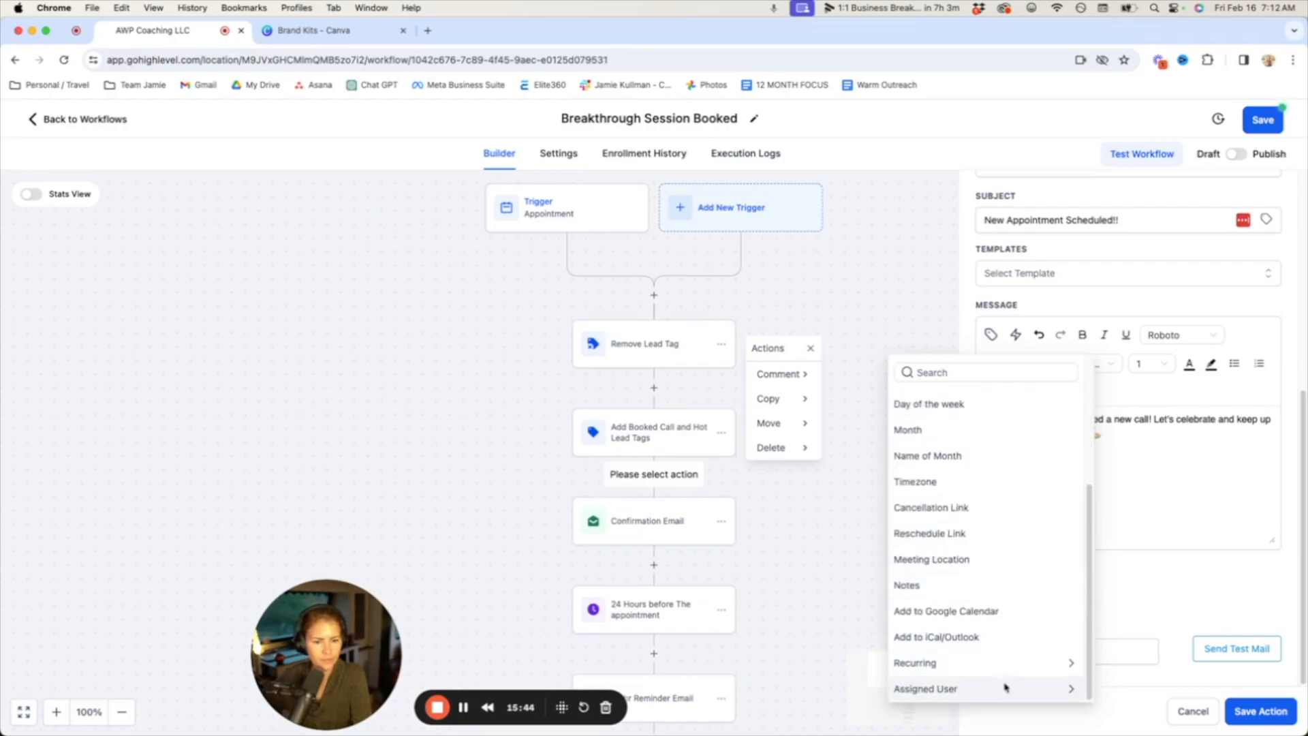
click(1027, 693)
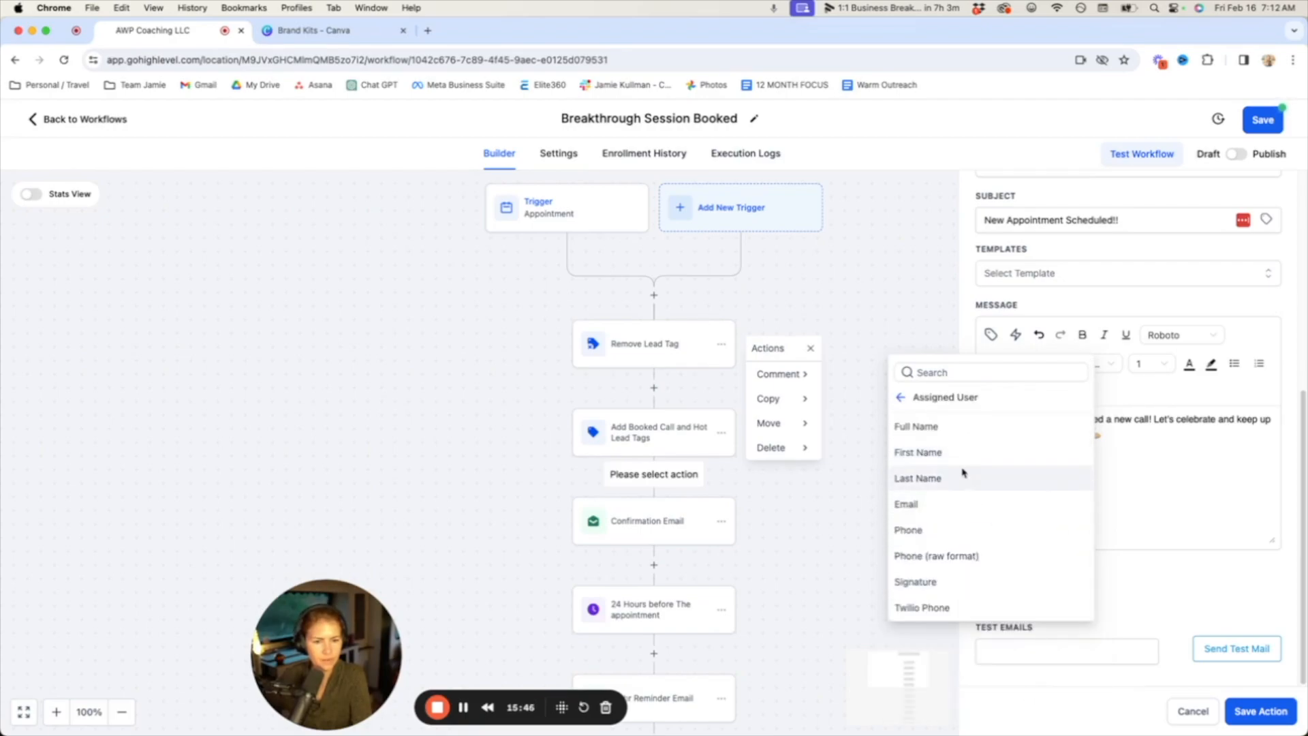
click(932, 453)
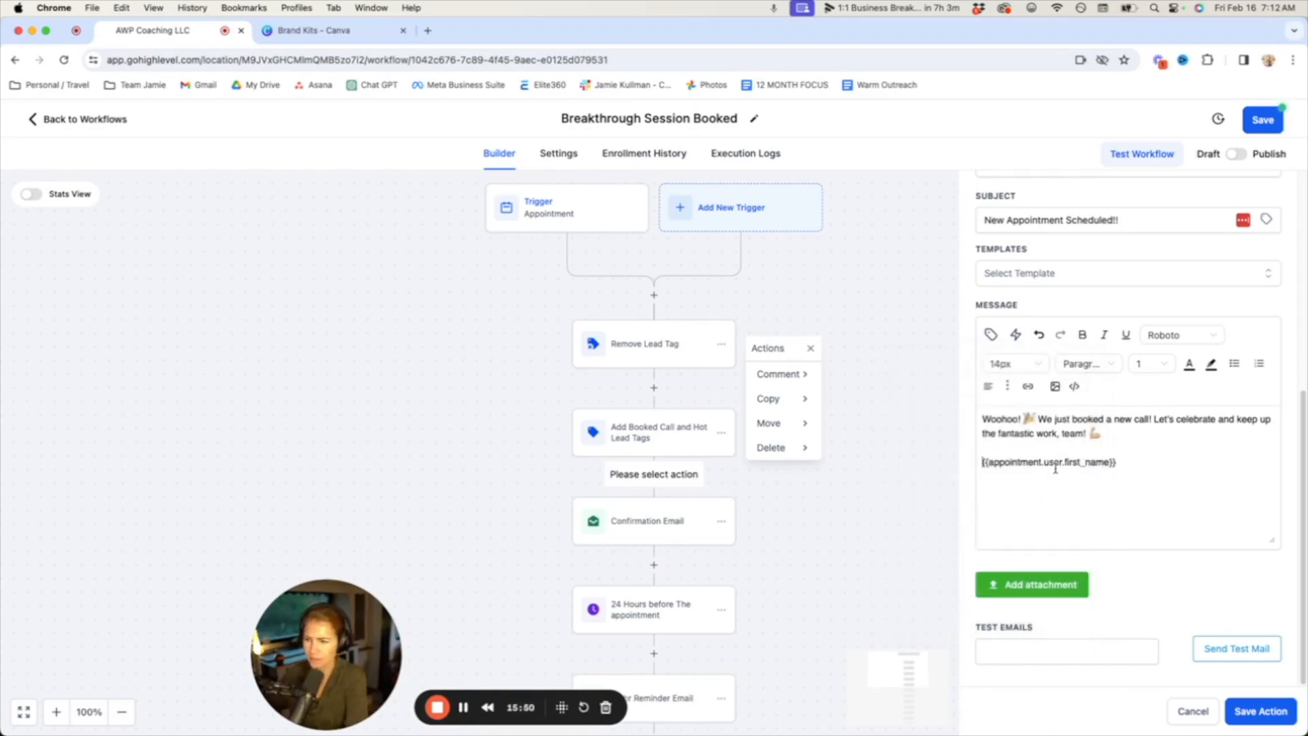
text(Call booked with)
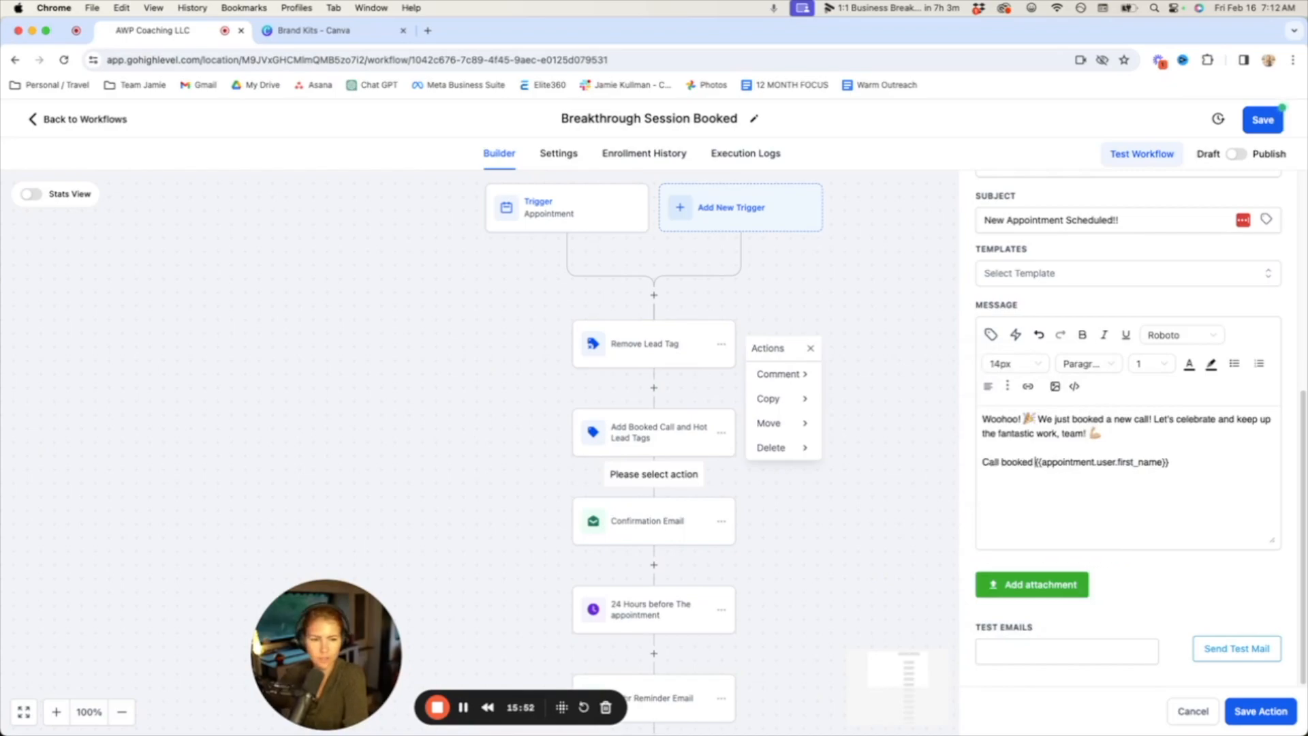
text(:)
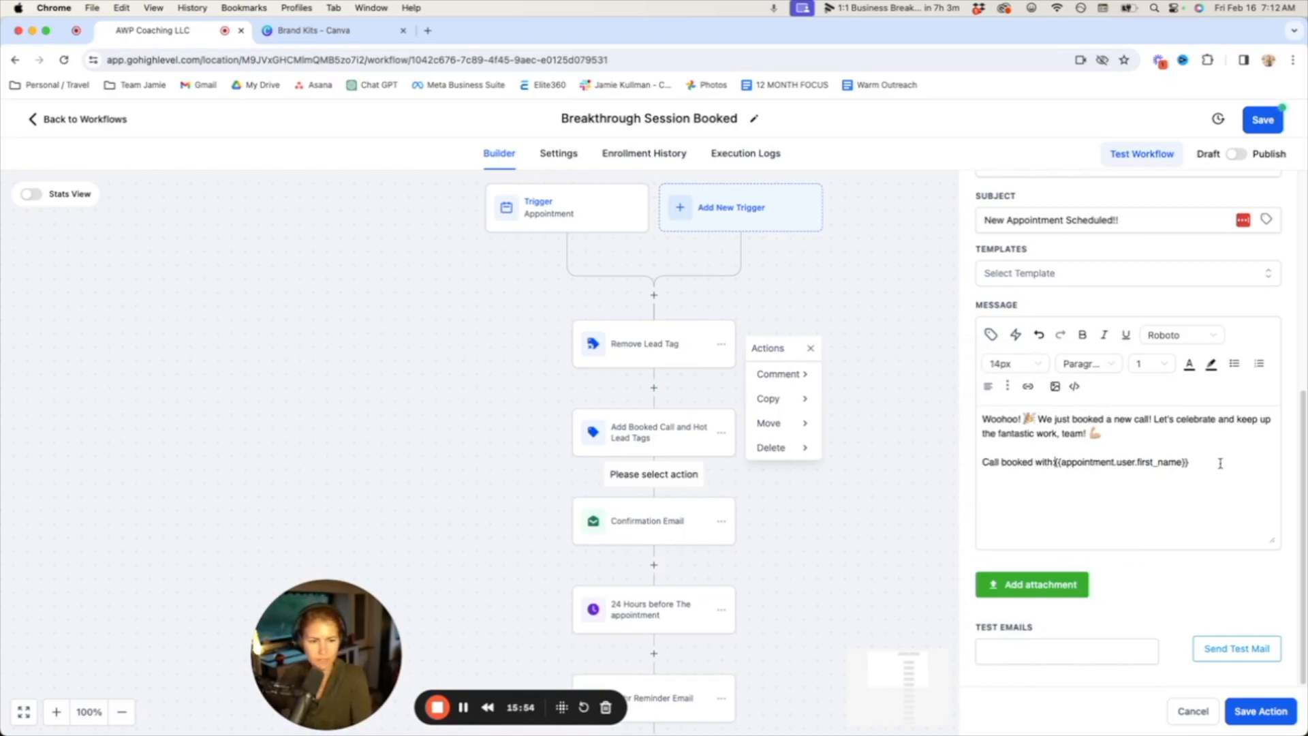
key(Return)
key(Return)
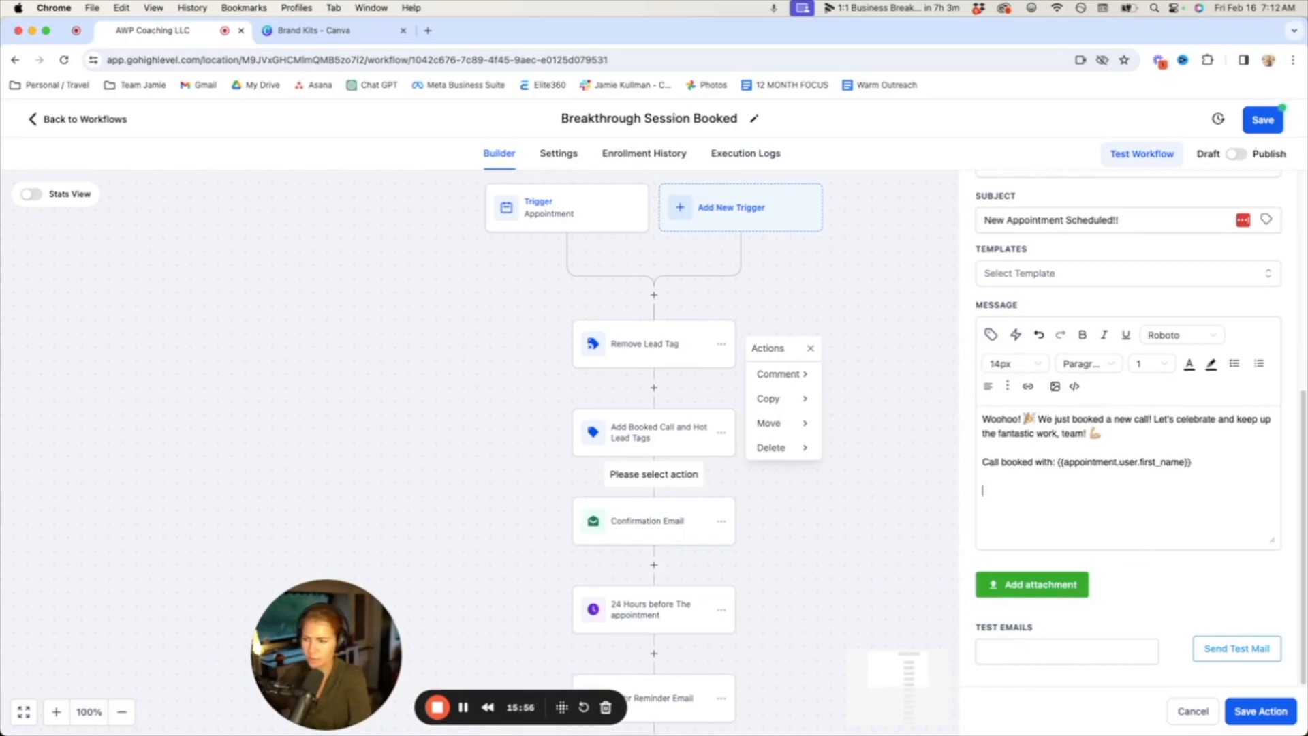
Insert the contact's full name, phone and email merge fields, then save the Team Celebration step.
click(991, 335)
click(902, 396)
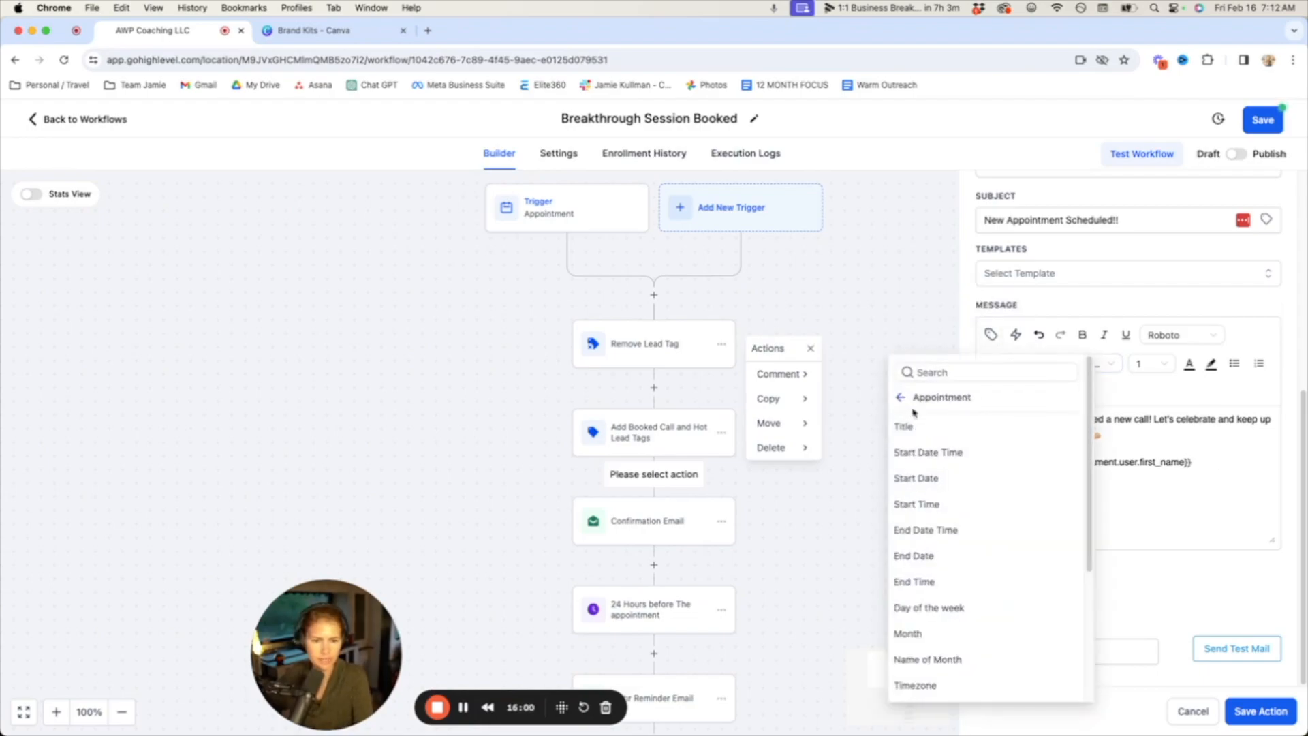
click(903, 397)
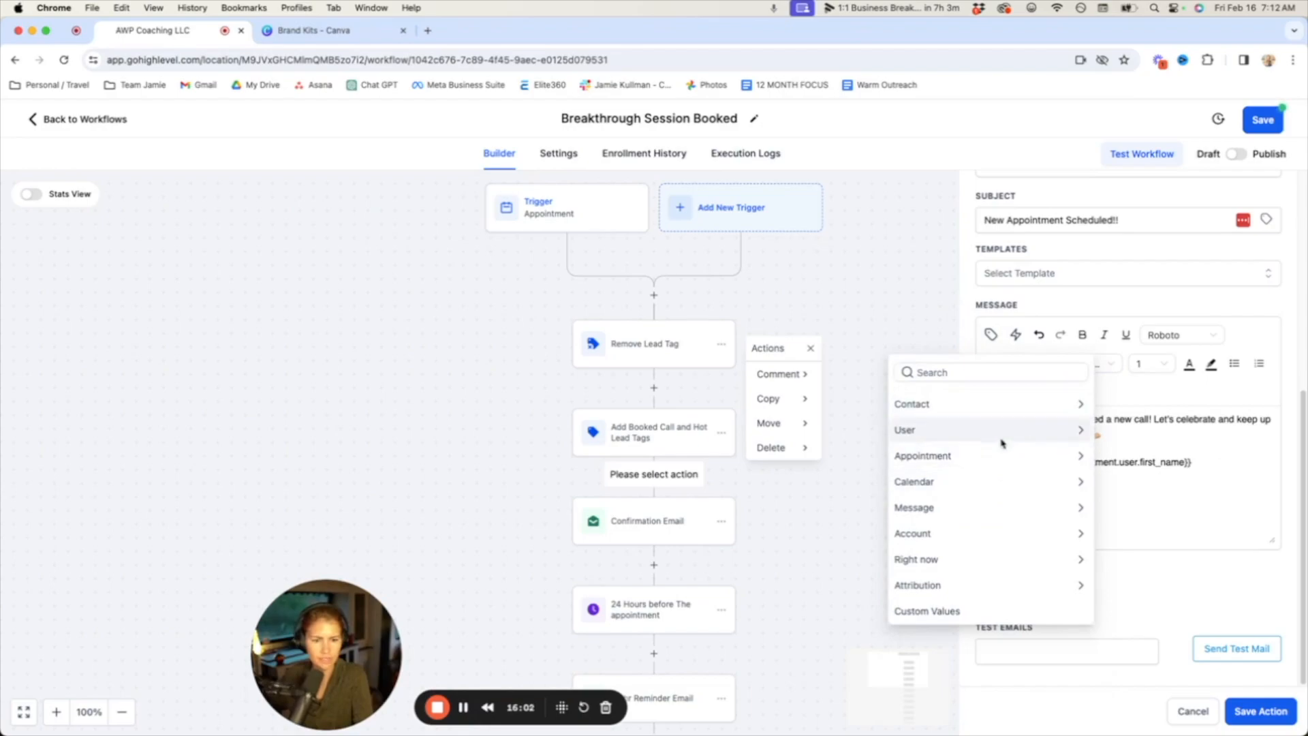
click(1002, 403)
click(990, 427)
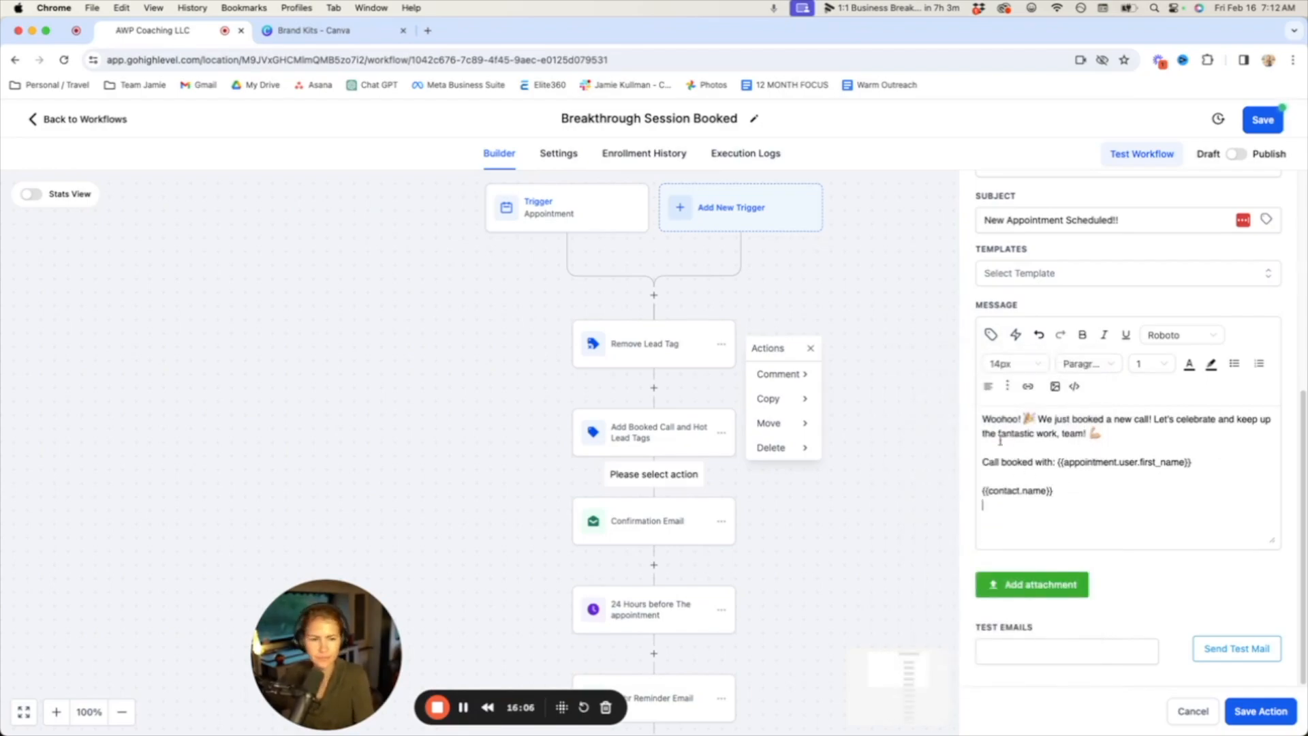
click(991, 335)
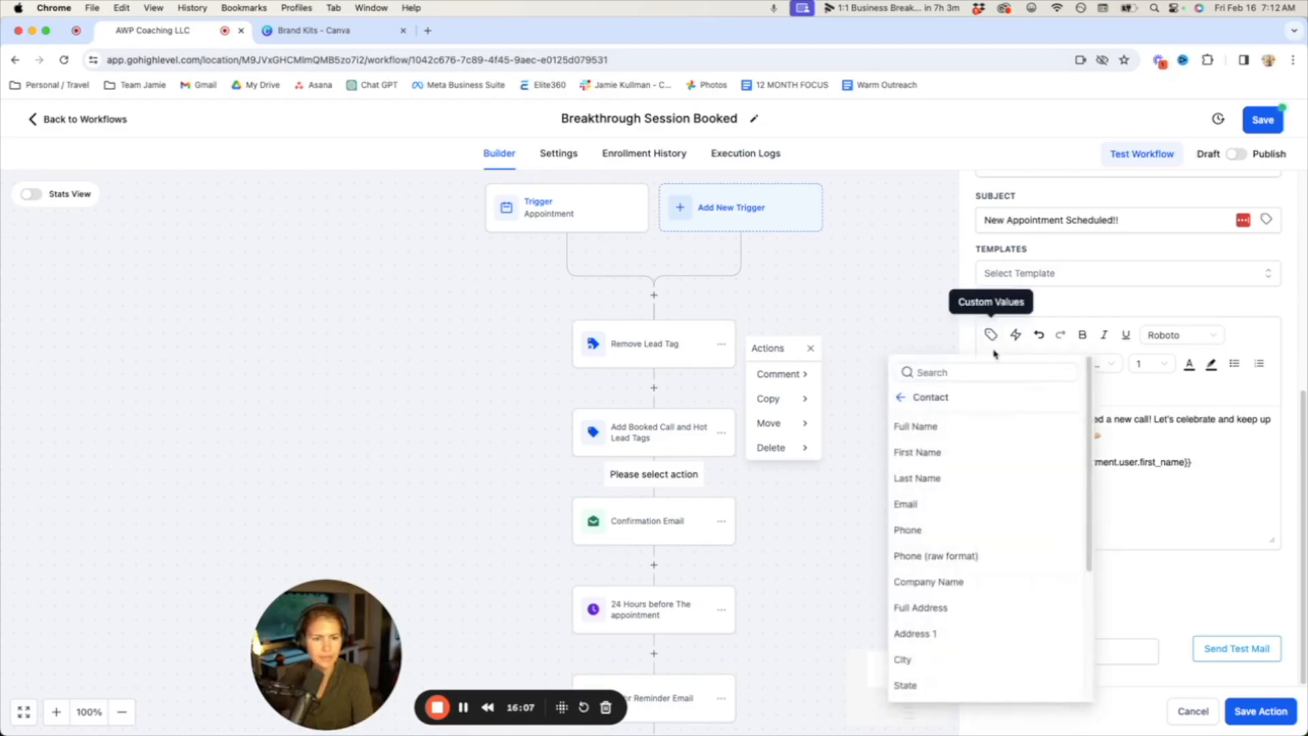
click(934, 522)
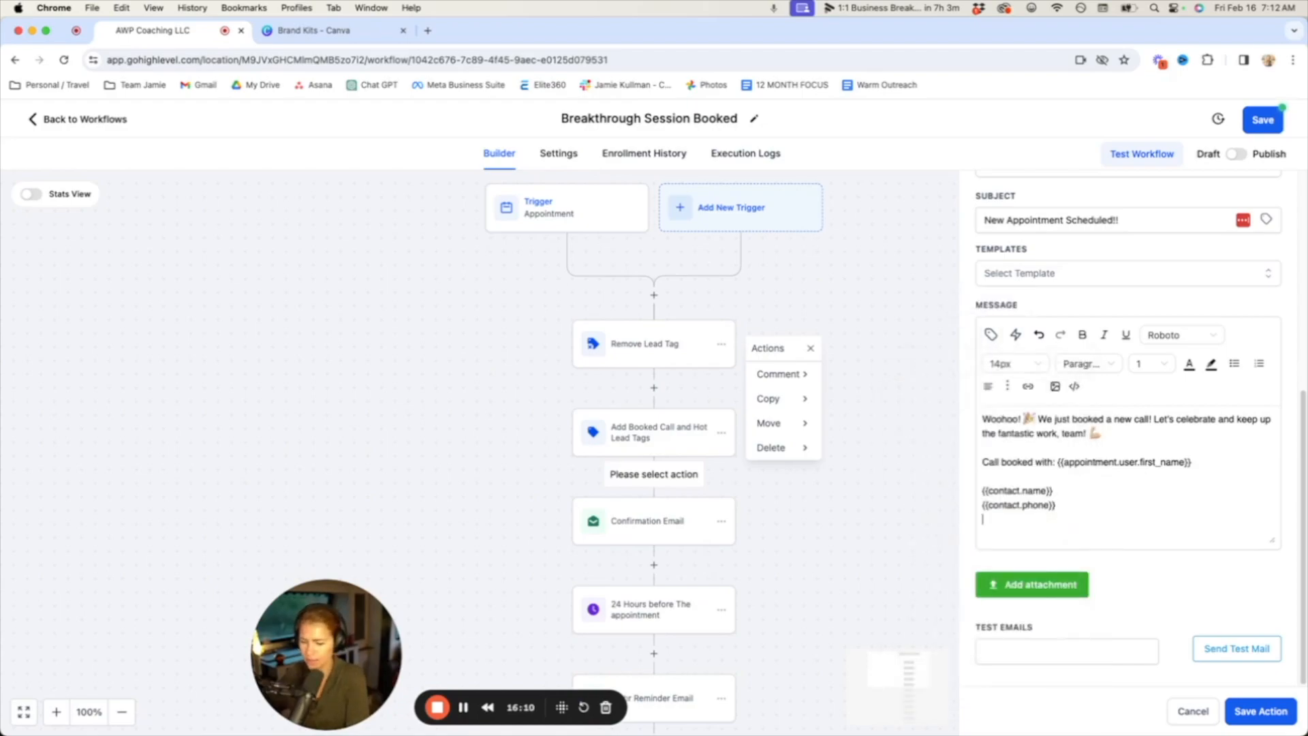
click(993, 337)
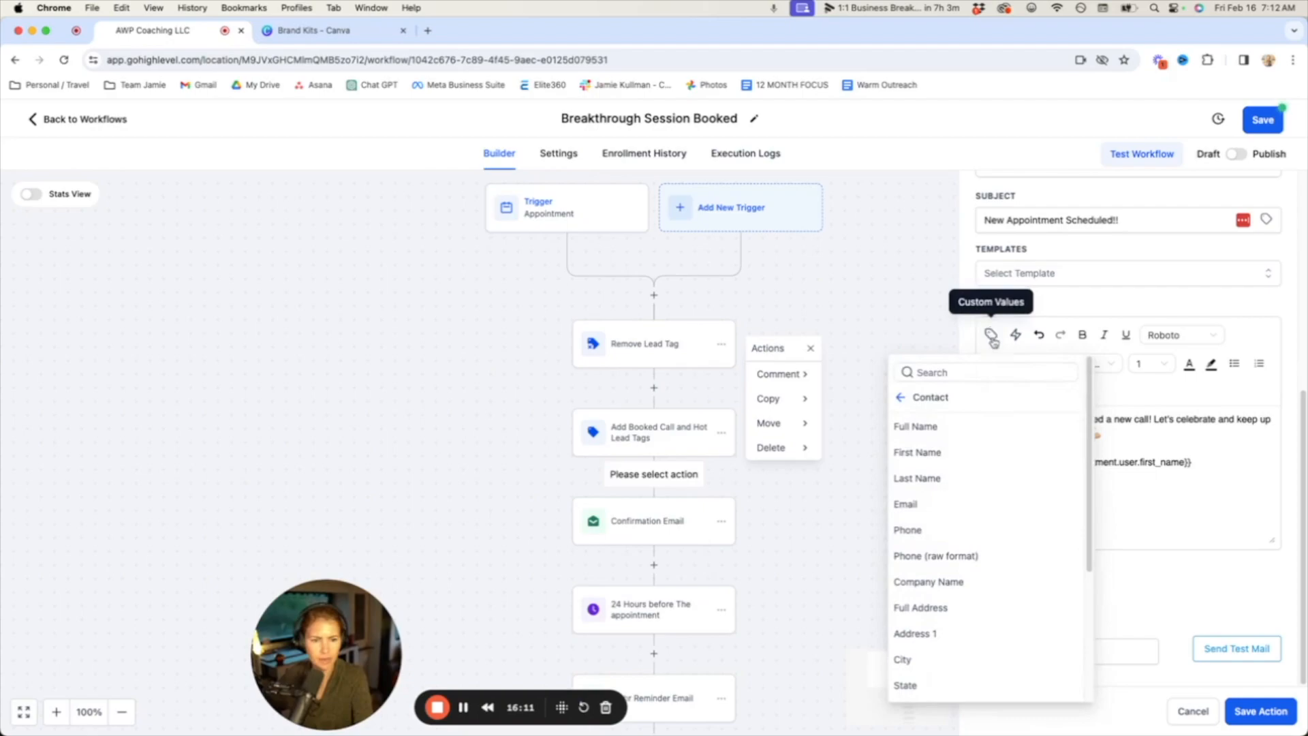
click(944, 516)
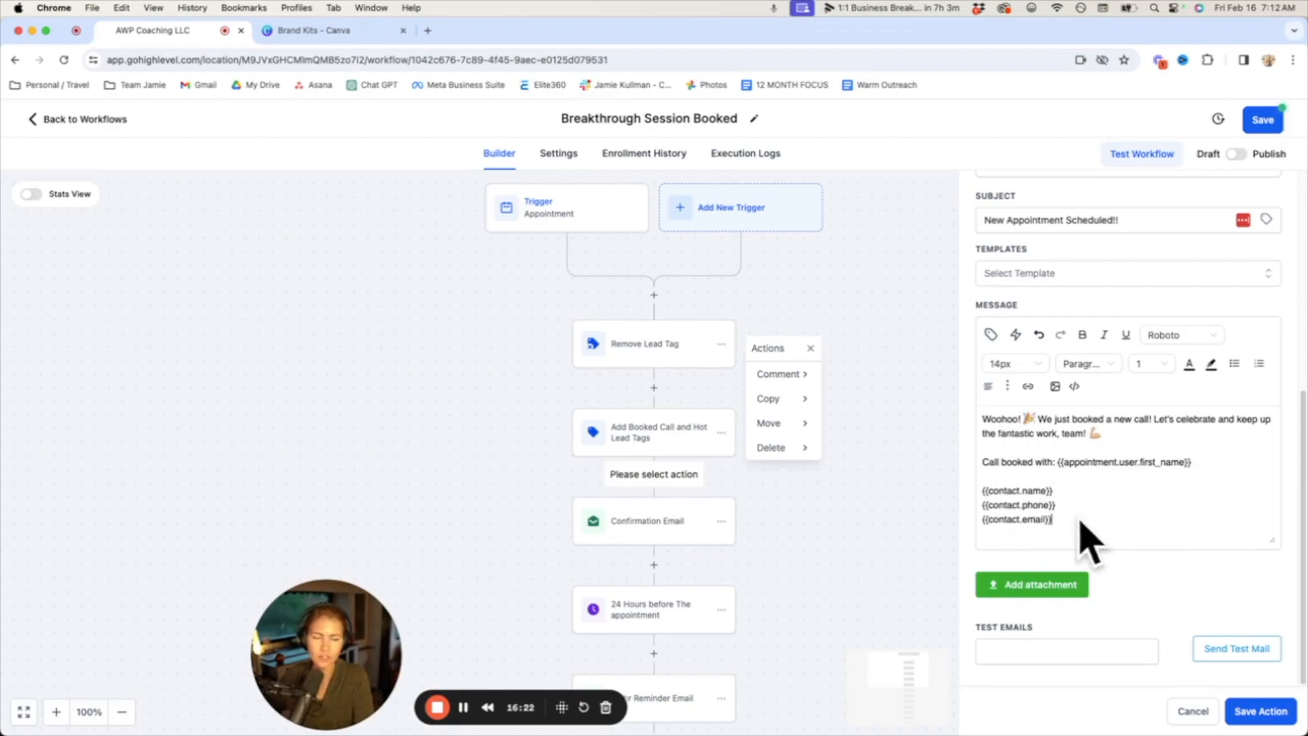
scroll(1254, 532, up, 5)
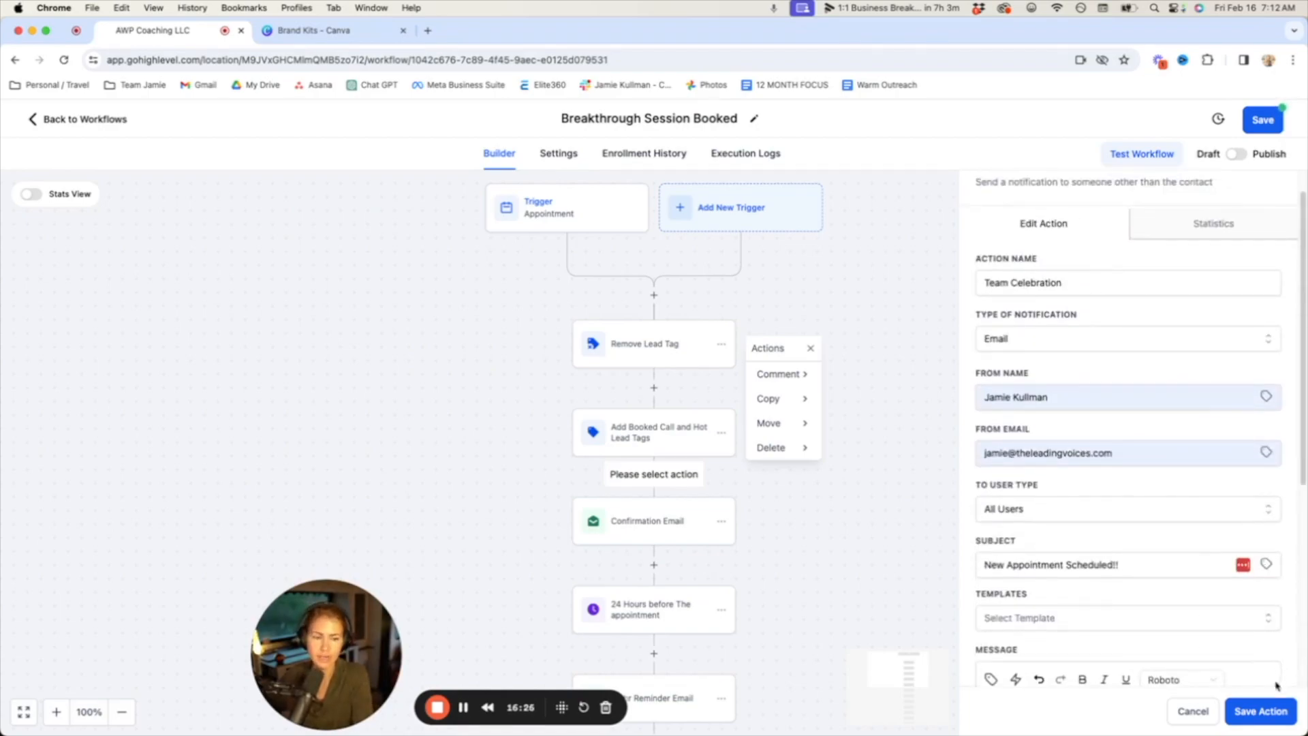
click(1258, 712)
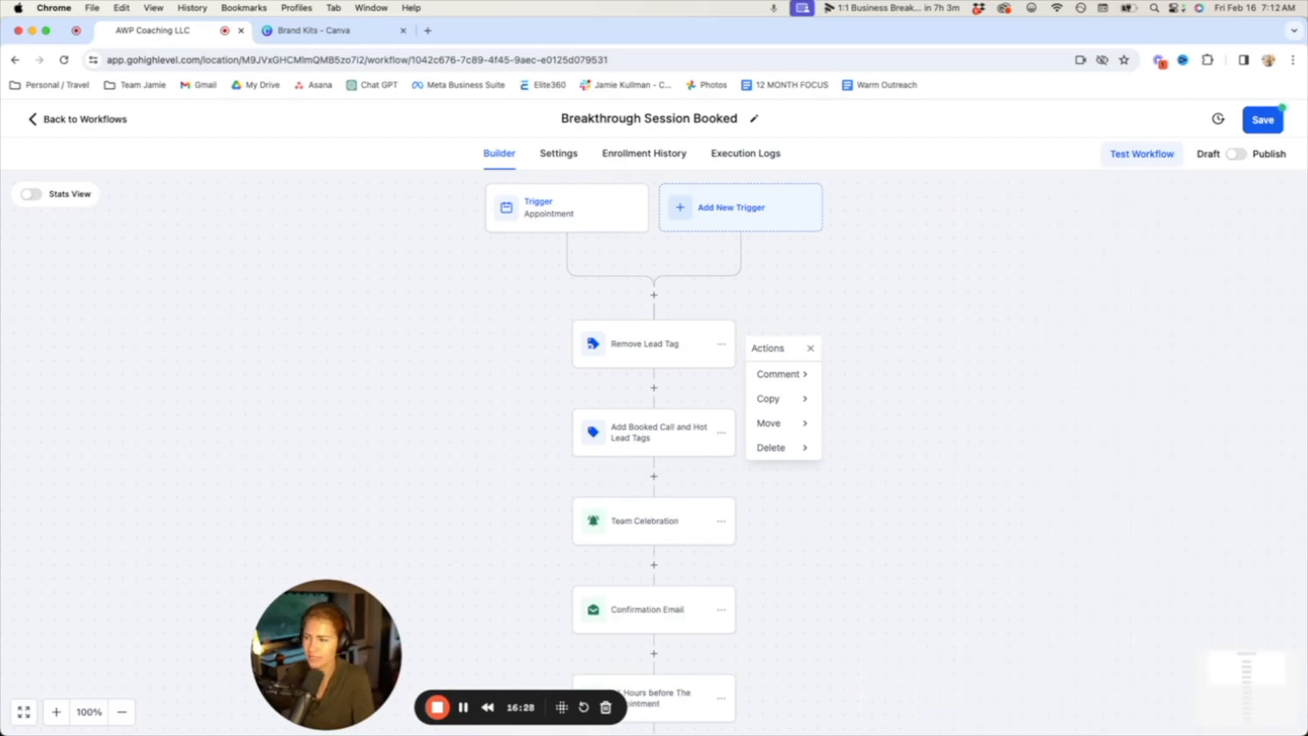
Add a Send Internal Notification step after Team Celebration, set to SMS.
click(655, 564)
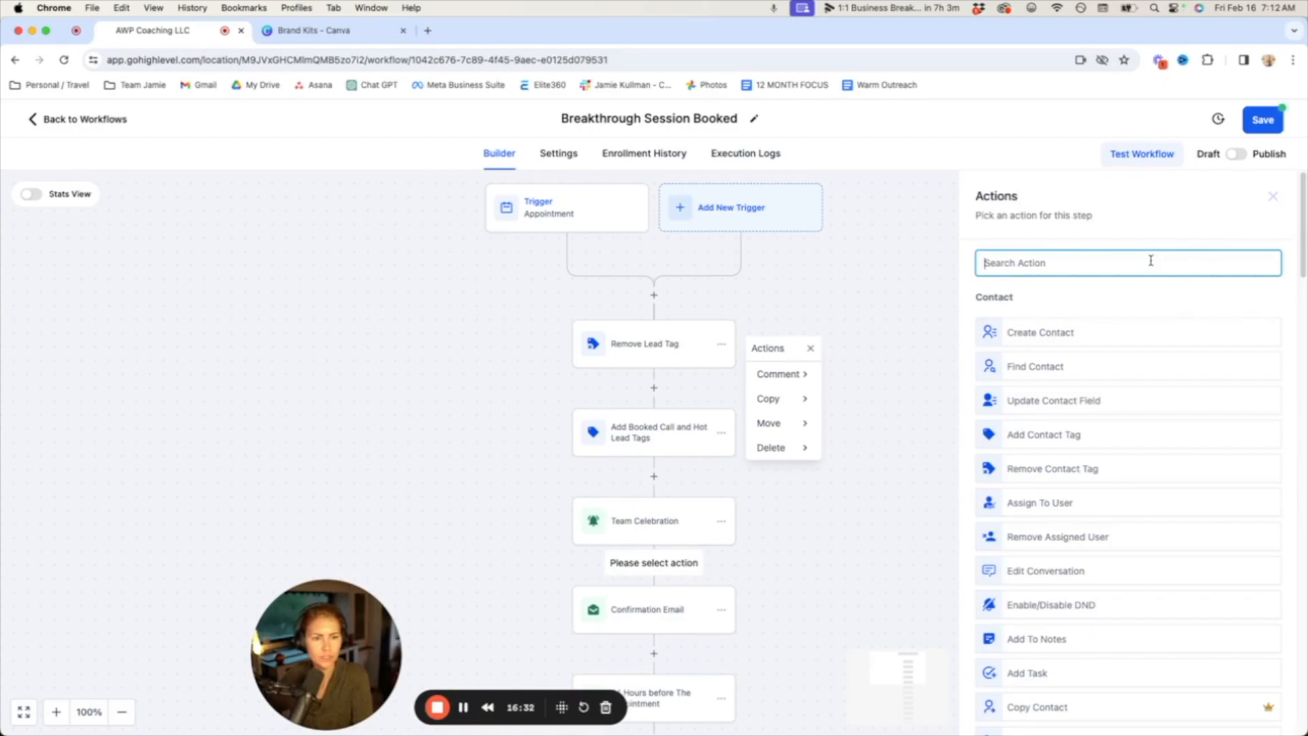
text(internal)
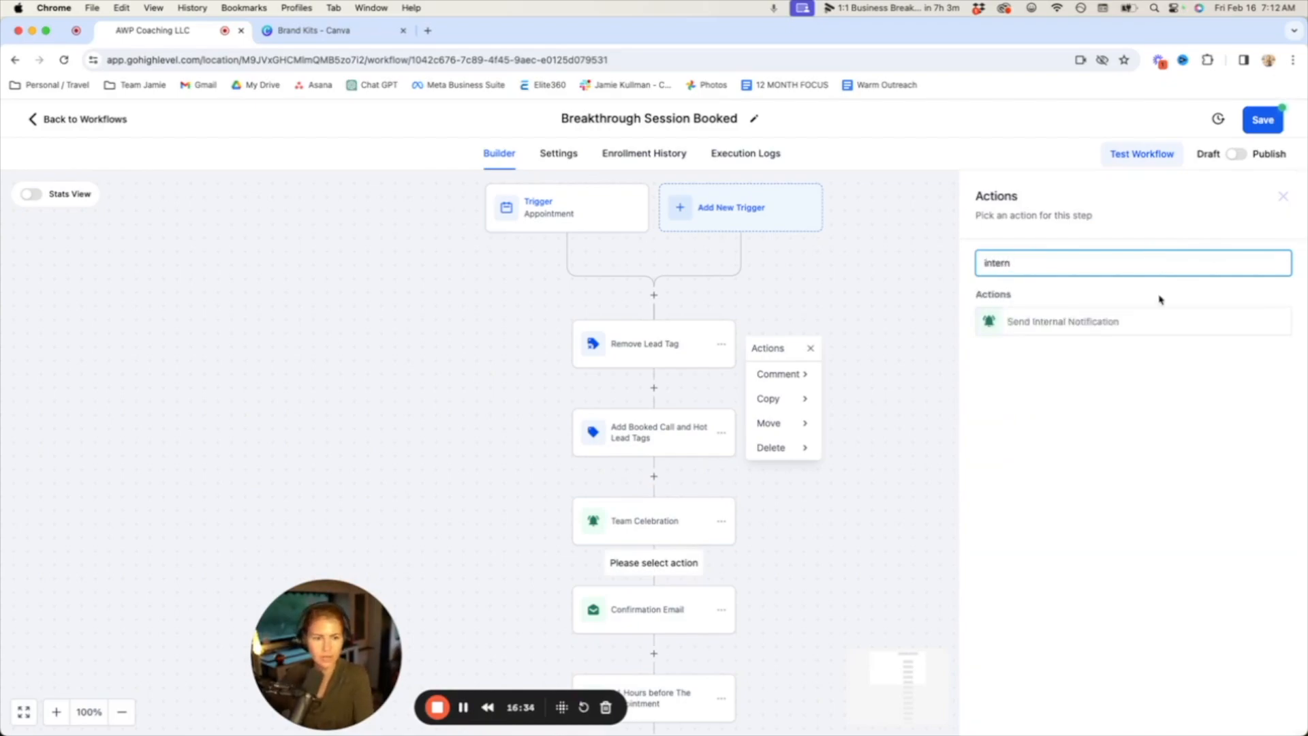
click(1135, 326)
click(1078, 347)
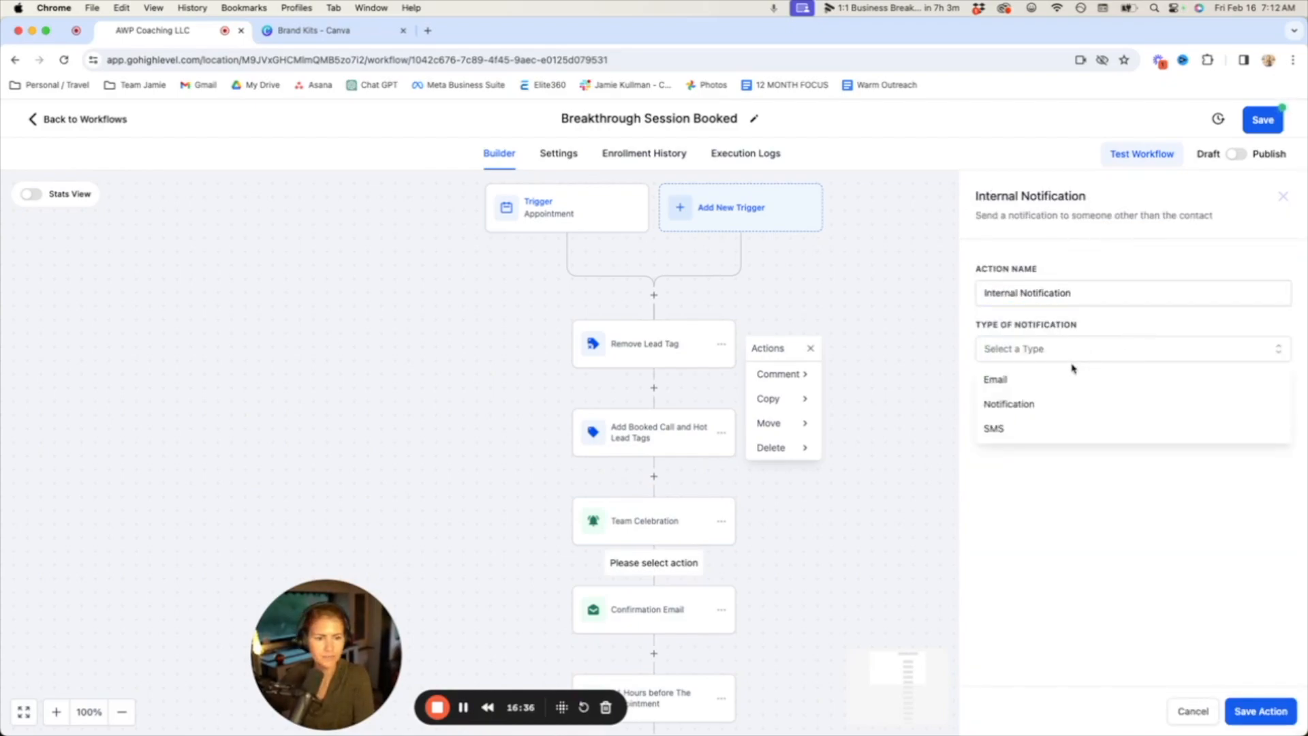
click(1014, 428)
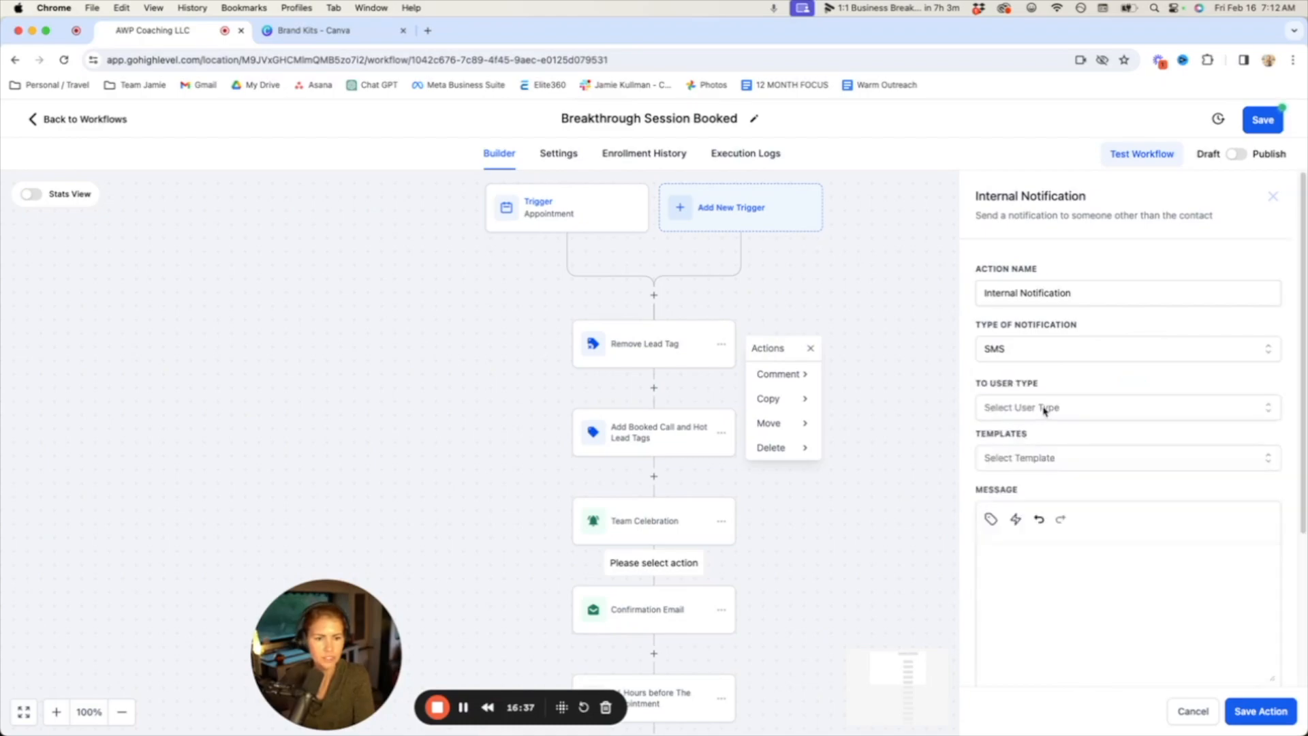
Set the SMS recipient to Particular User and choose the team member to notify.
click(1045, 410)
click(1035, 462)
click(1036, 457)
click(1055, 409)
click(1059, 409)
click(1046, 408)
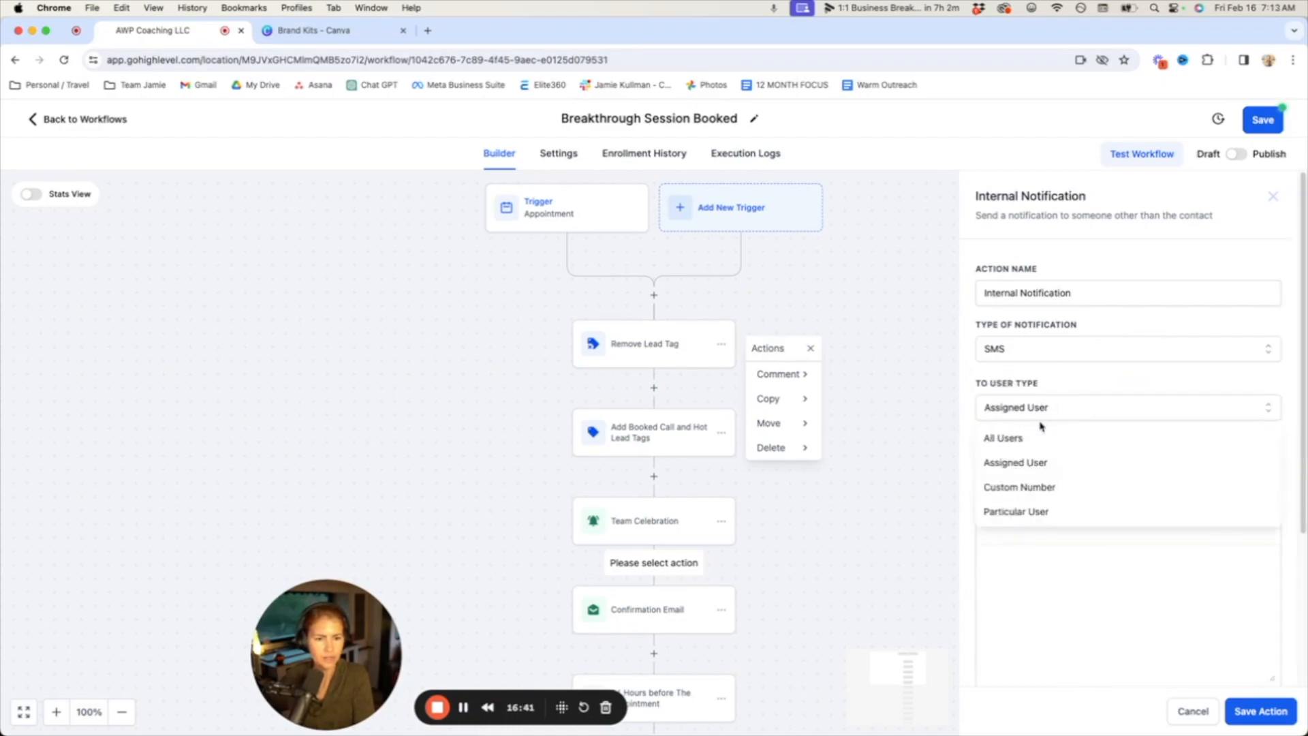
click(1029, 486)
click(1054, 410)
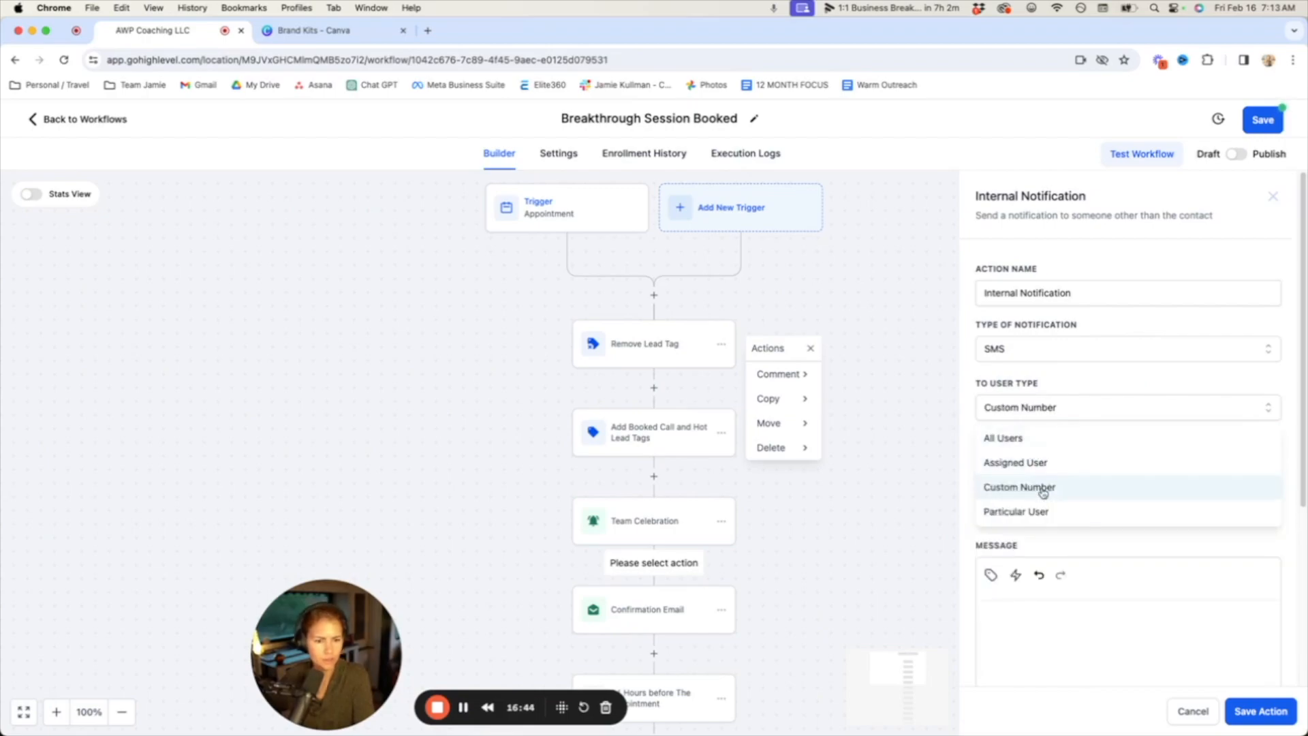
click(1026, 512)
click(1047, 463)
click(1043, 529)
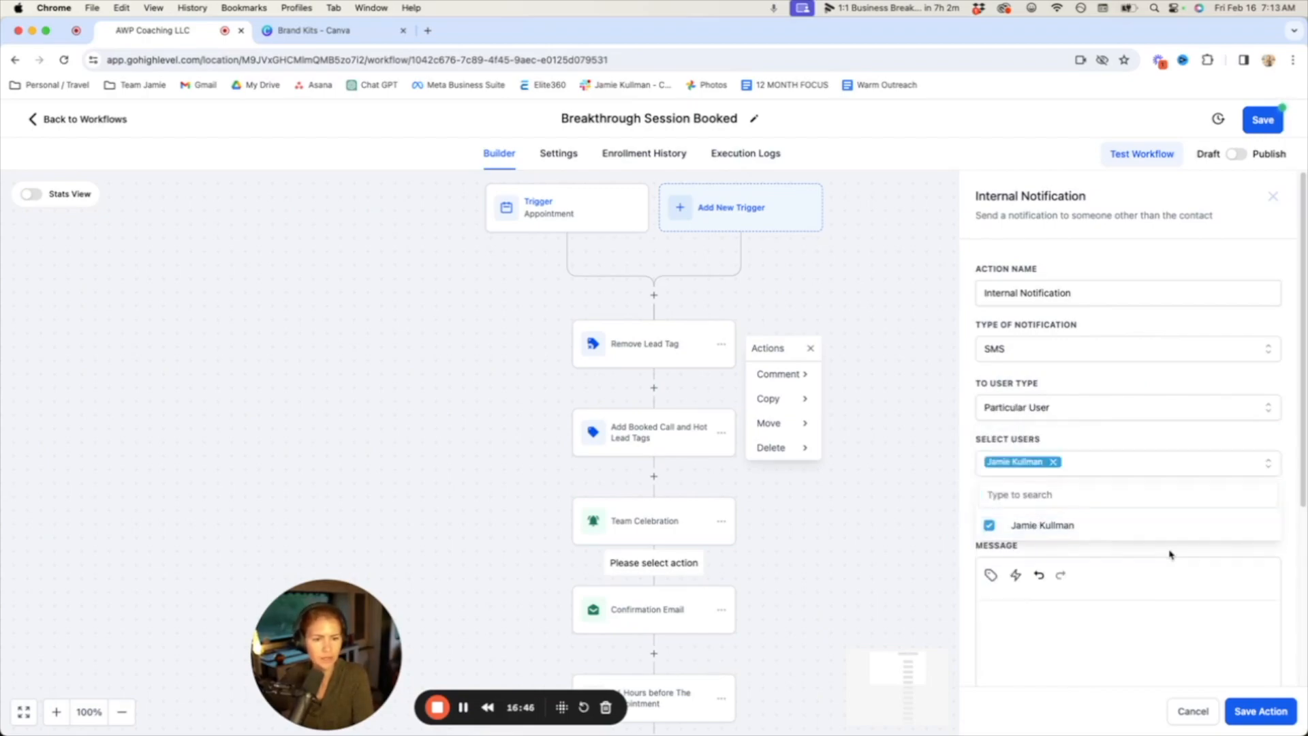
scroll(1206, 555, down, 2)
Paste the social-media voice note SMS message, replacing 'Elite360' with 'GHL'.
click(1151, 565)
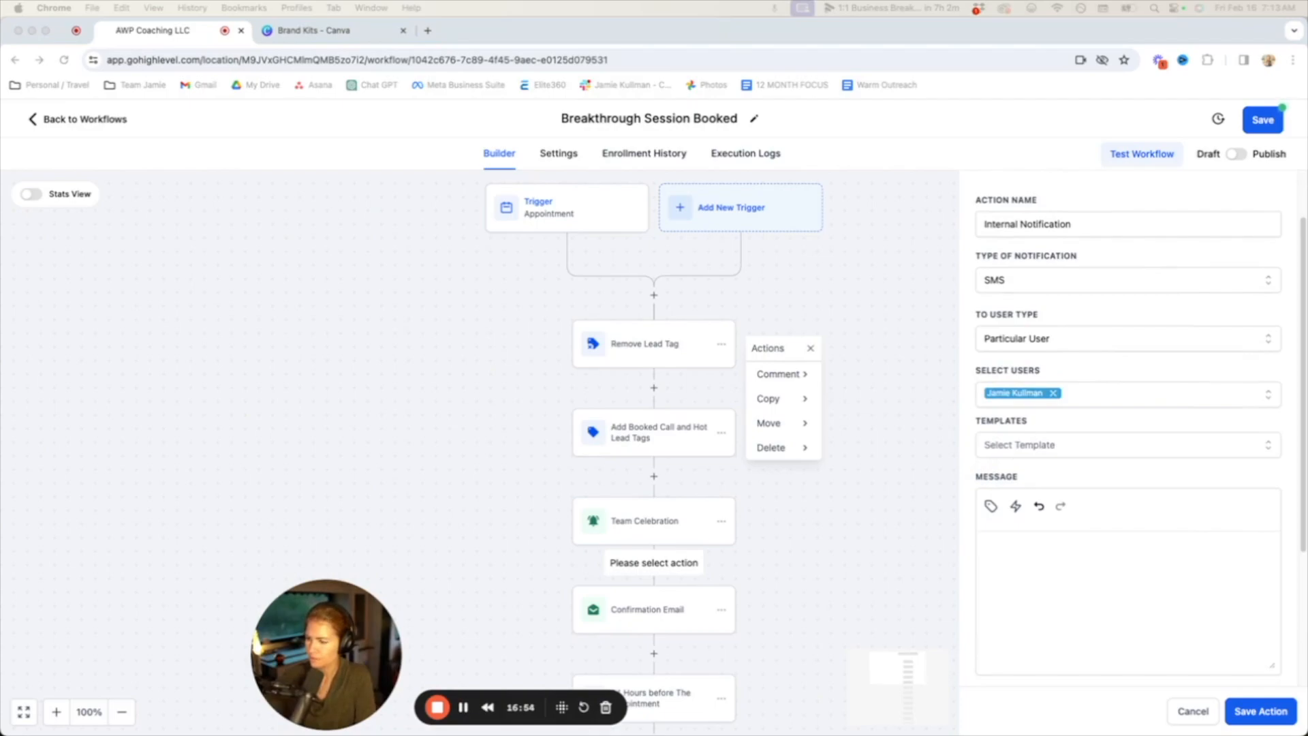
click(1058, 560)
text(Please find this person on social media and send them a voice note as they just booked a call with you!  ALSO - send them a personal text message via Elite360  {{contact.first_name}} {{contact.last_name}} {{contact.email}} {{contact.phone}})
drag(1230, 588, 1184, 589)
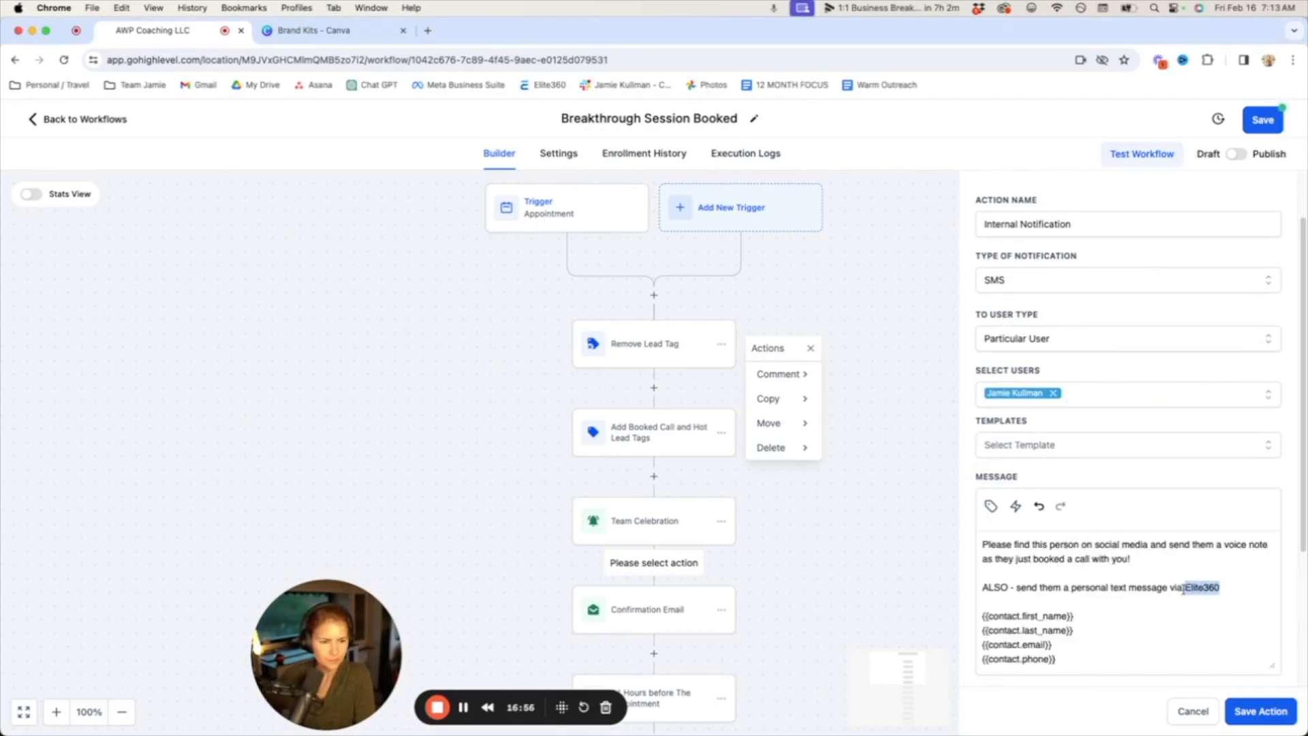
text(GHL)
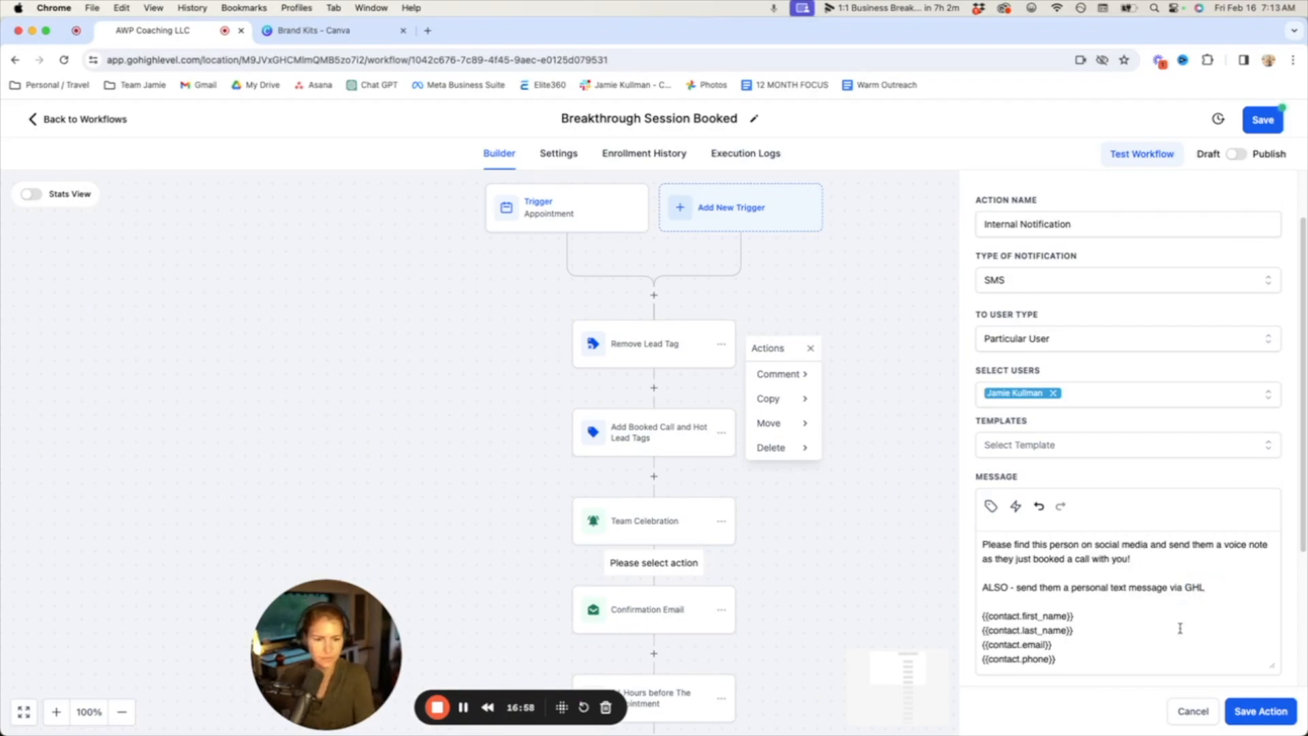
Review the contact name, email and phone merge fields in the message and save the step.
scroll(1179, 624, down, 2)
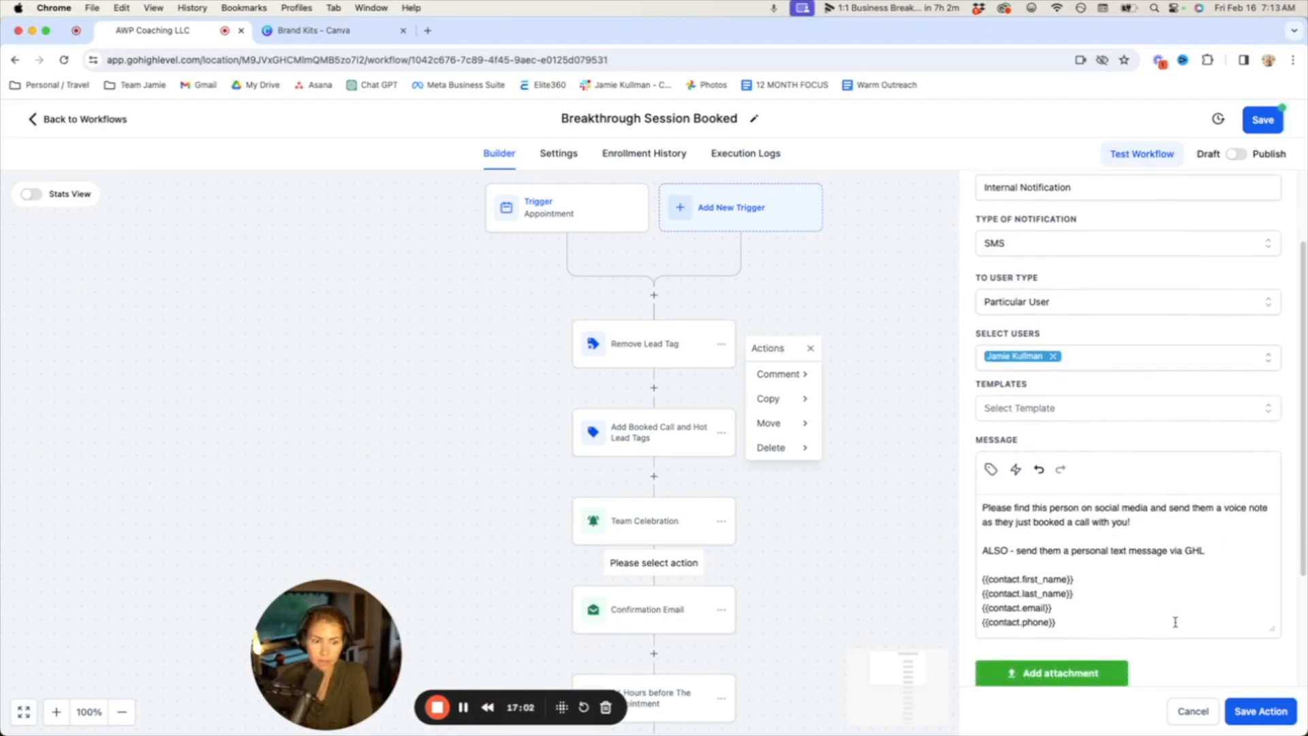
scroll(1176, 621, down, 1)
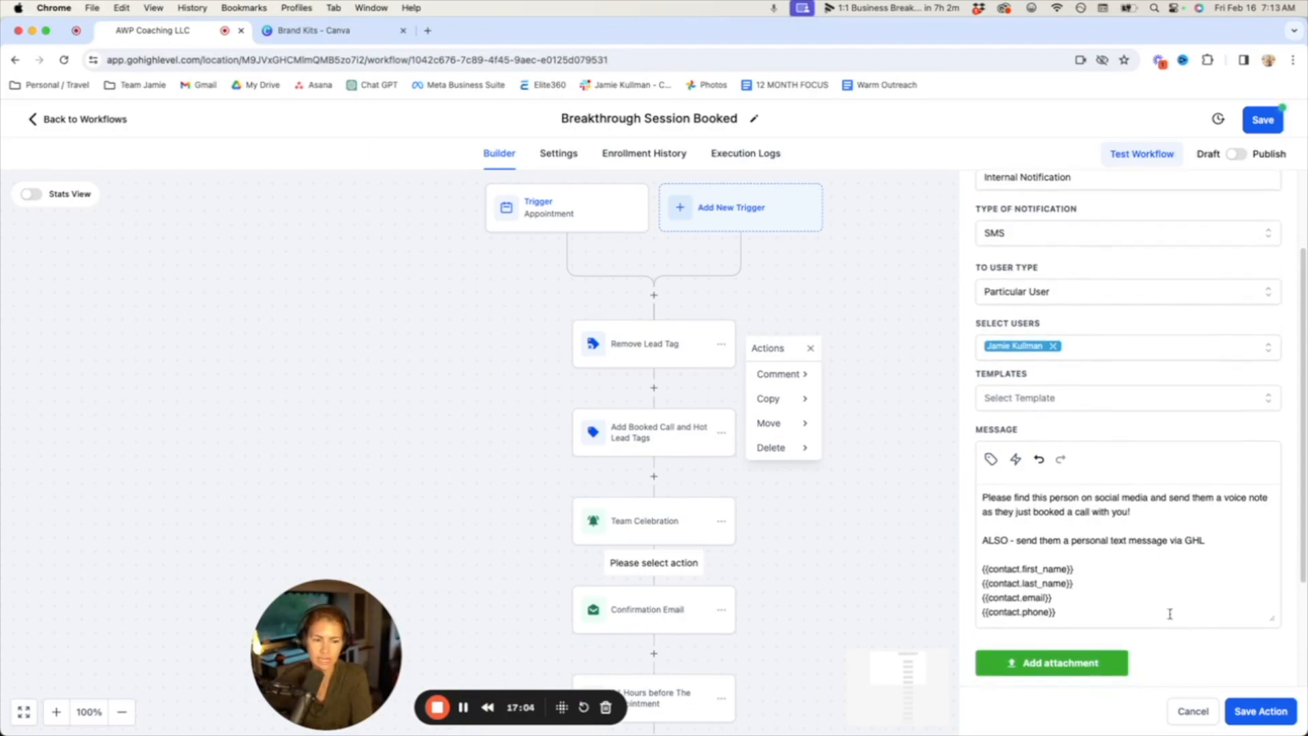
click(1095, 571)
drag(1087, 570, 978, 571)
drag(1123, 589, 955, 589)
drag(1066, 604, 951, 599)
click(1078, 611)
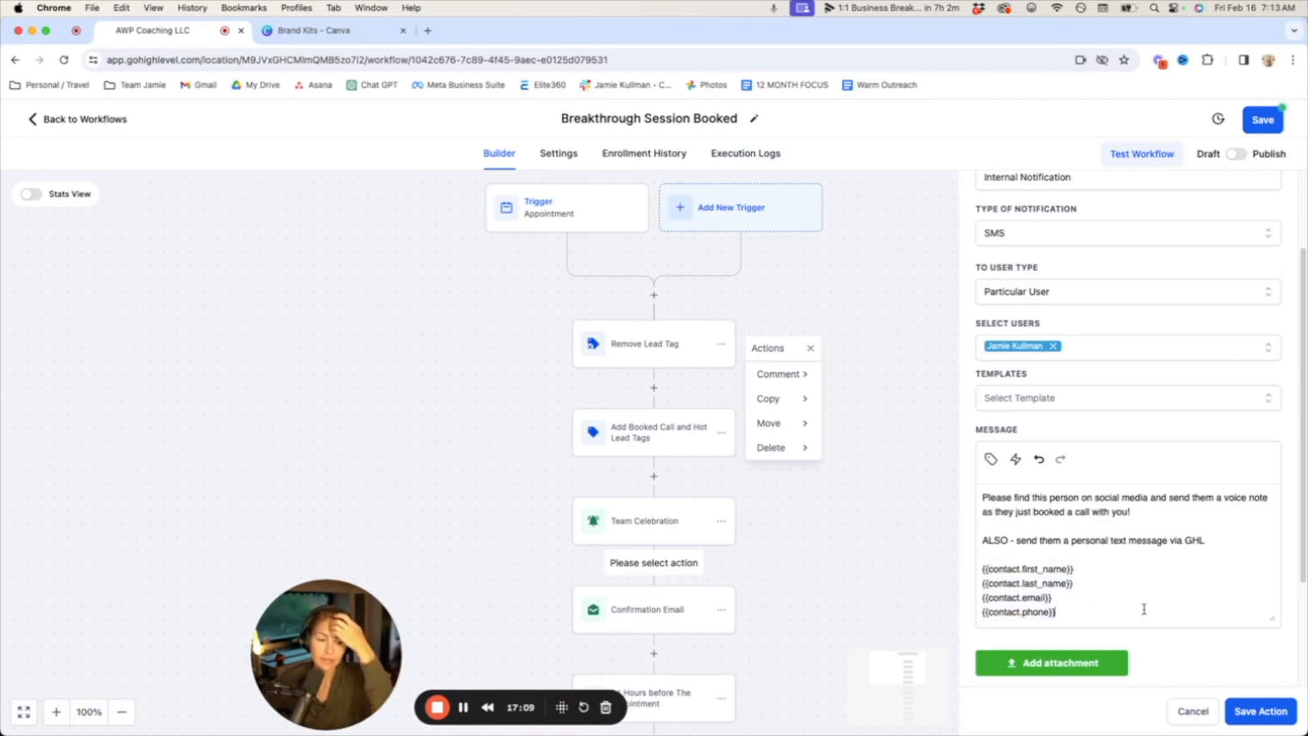
click(1244, 713)
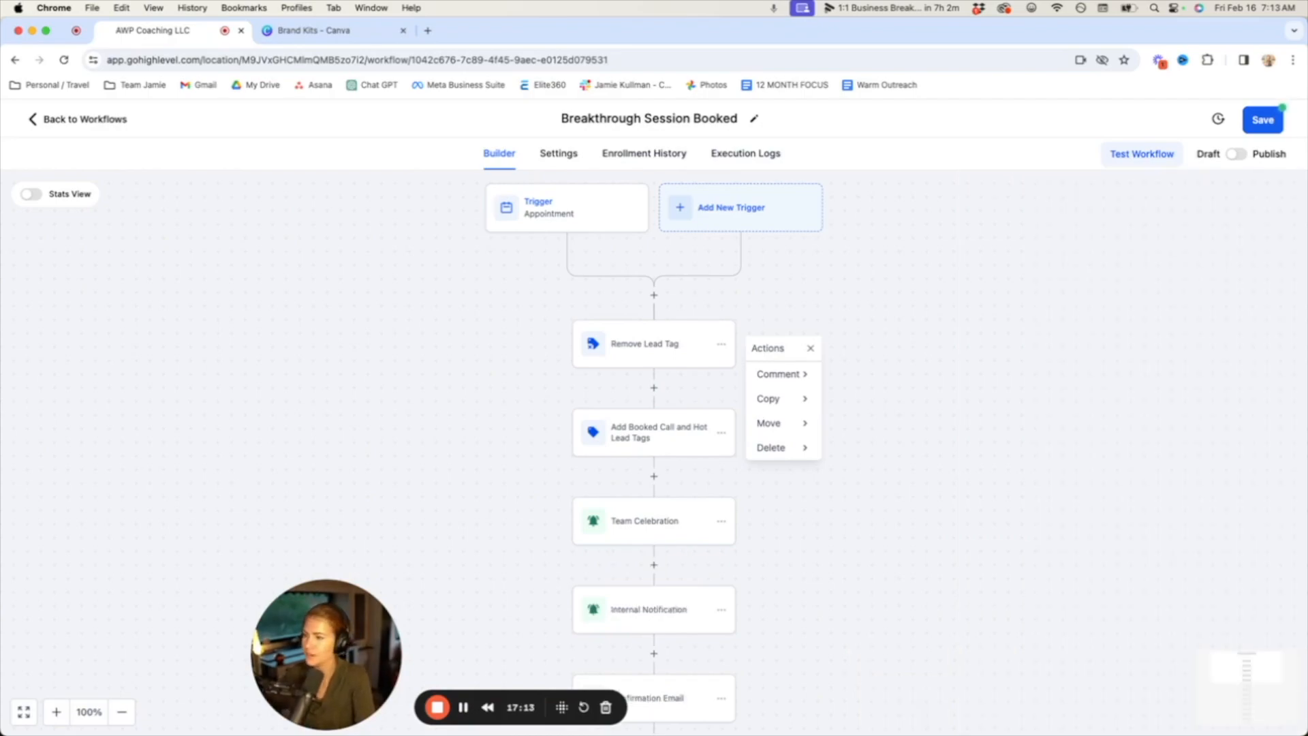
Scroll down the workflow and open the Confirmation Email step's settings.
scroll(738, 550, down, 1)
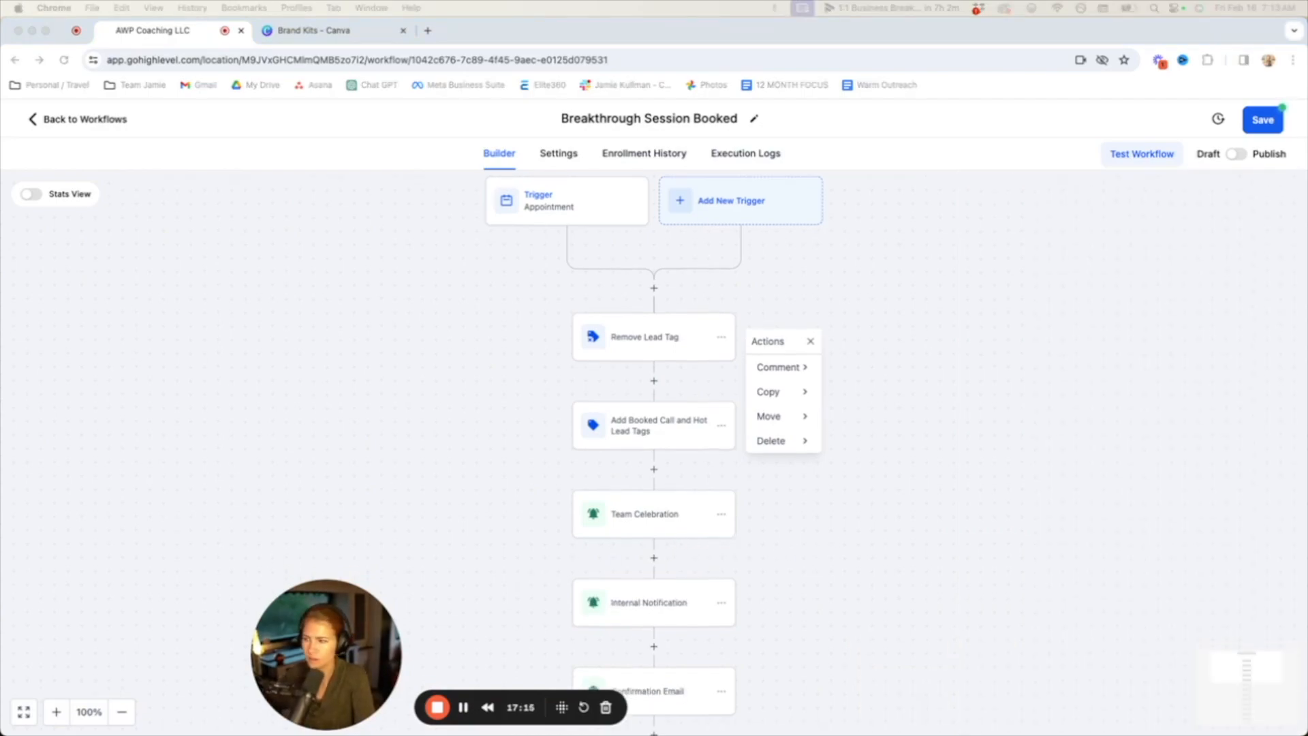
click(826, 532)
scroll(823, 533, down, 2)
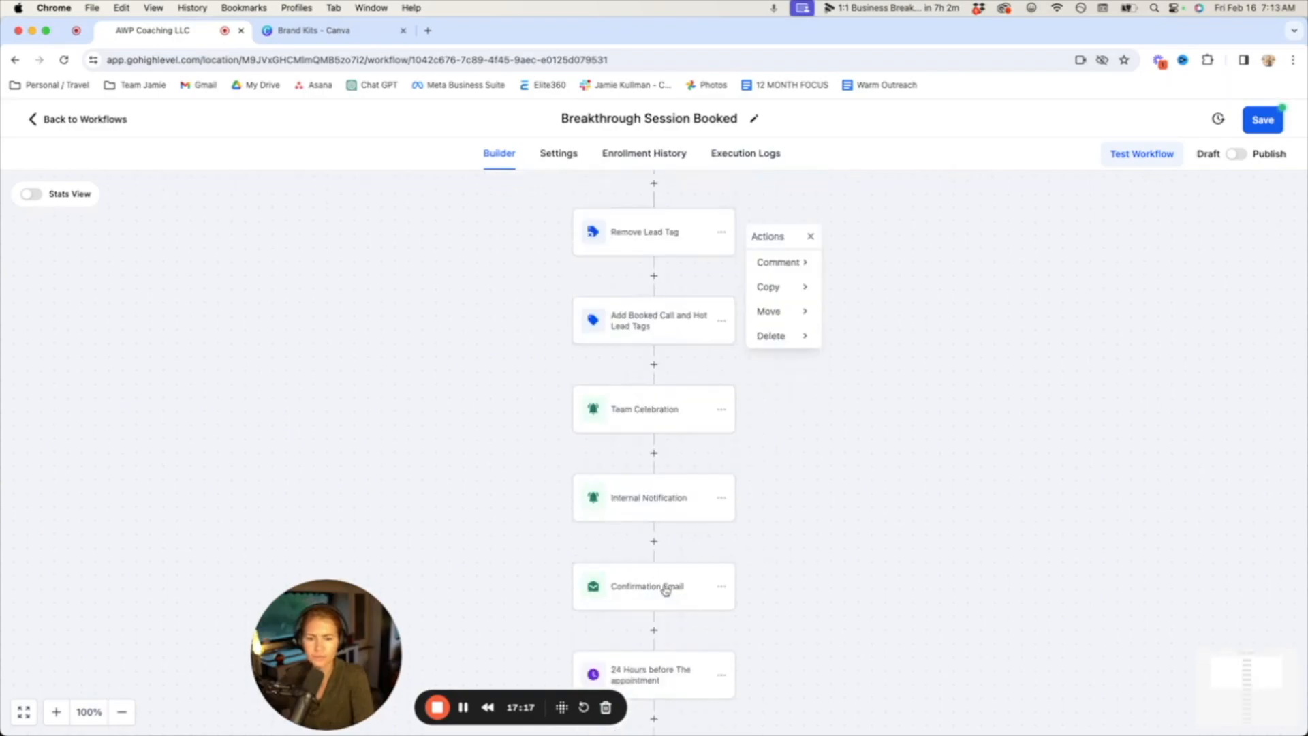
scroll(659, 547, down, 3)
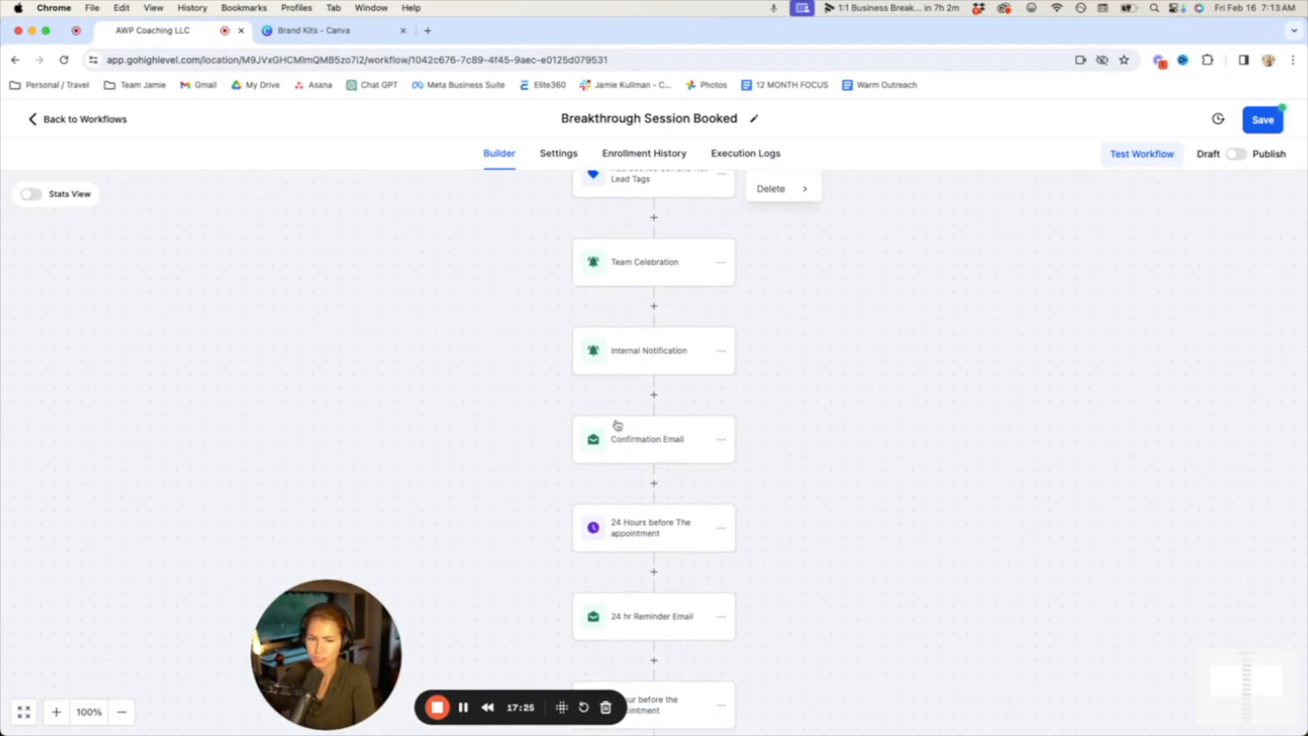
click(660, 441)
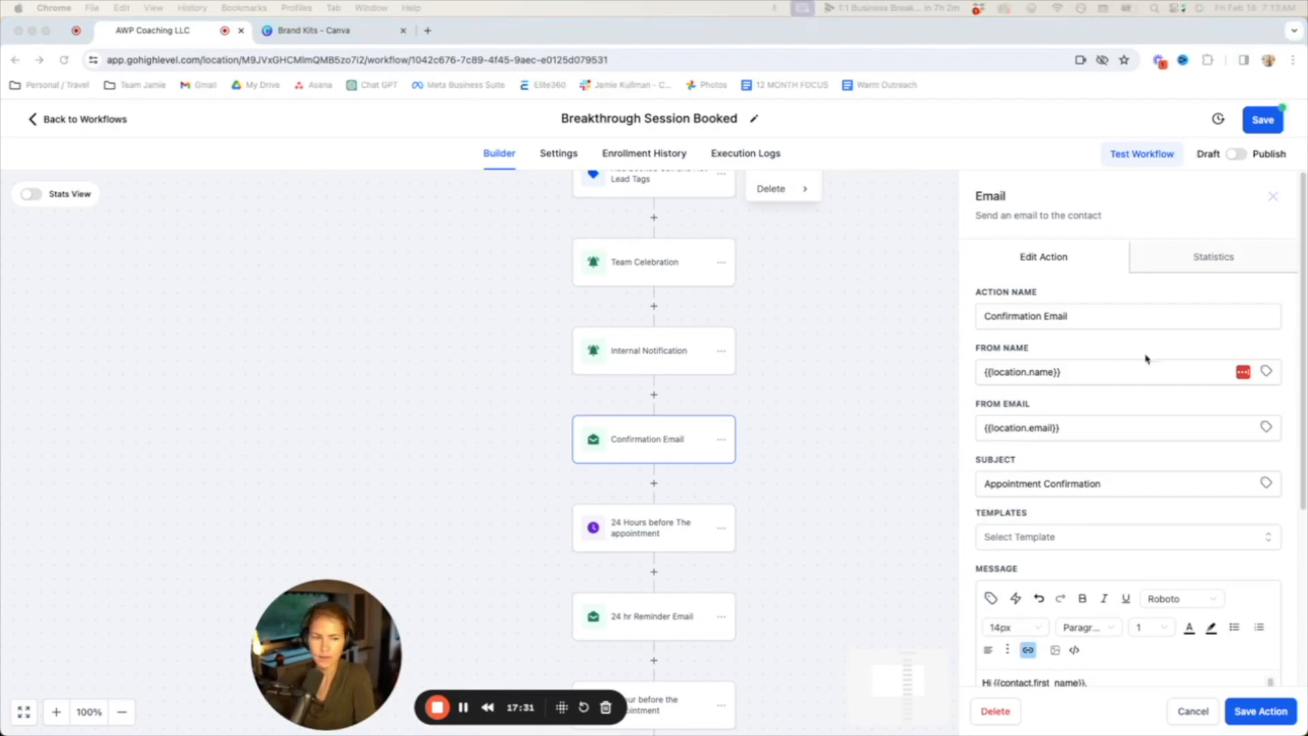
Set the subject to 'MARK YOUR CALENDAR: Your upcoming call details enclosed!' and rename the step 'Call Book Confirmation Email'.
scroll(1060, 506, down, 4)
scroll(1030, 303, up, 3)
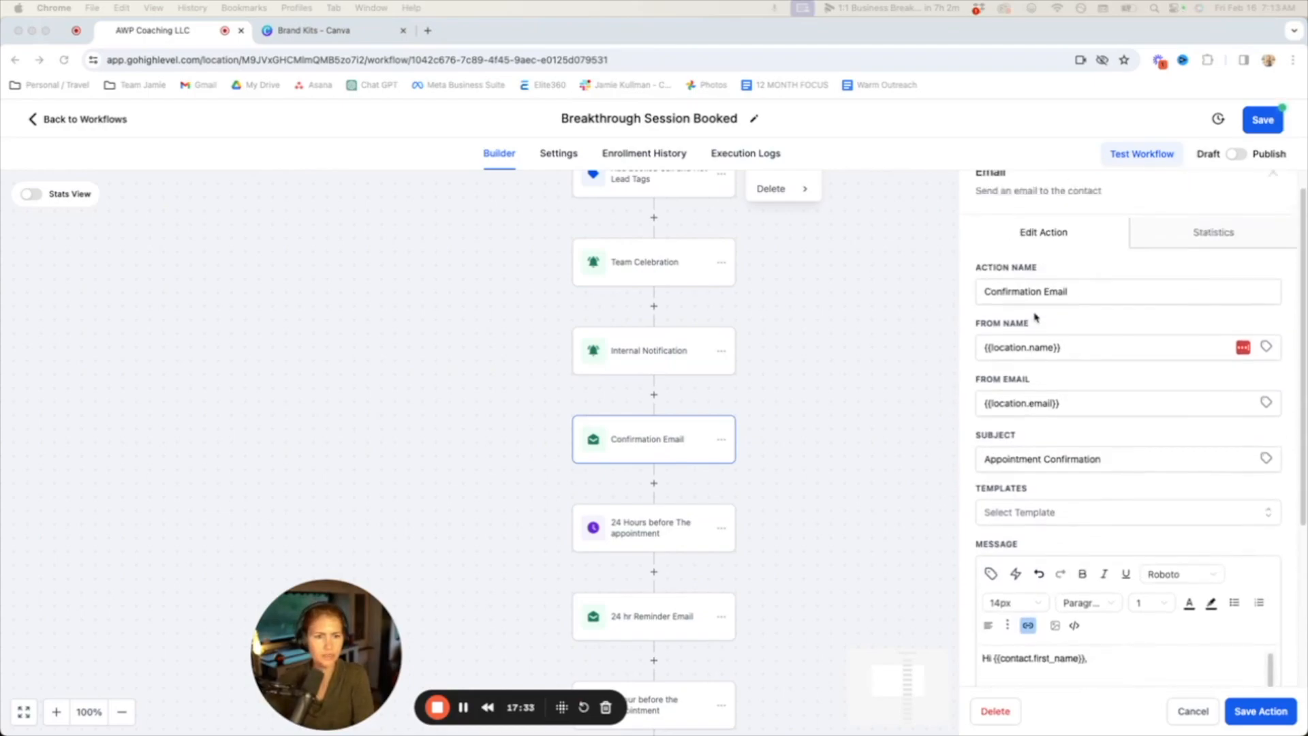
triple_click(1036, 292)
scroll(1138, 460, down, 3)
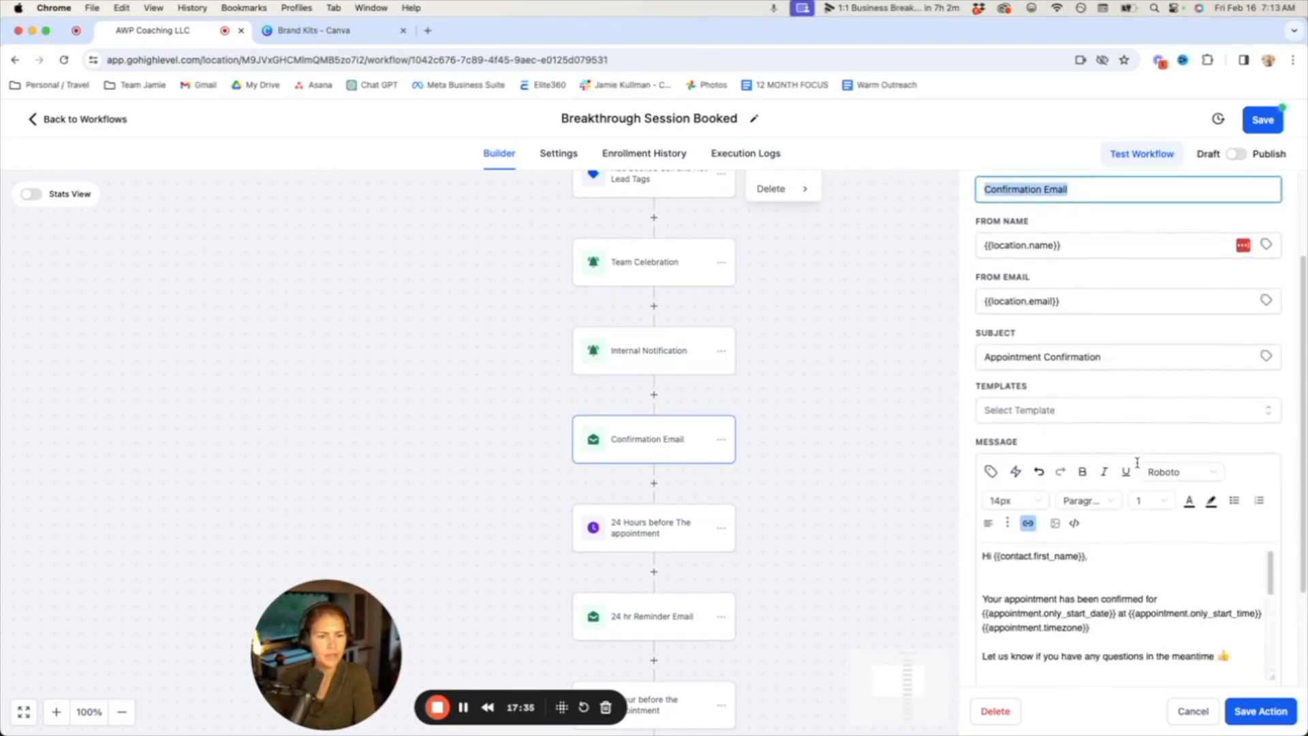
scroll(1137, 463, down, 1)
triple_click(1041, 302)
text(MARK YOUR CALENDAR: Your upcoming call details enclosed!)
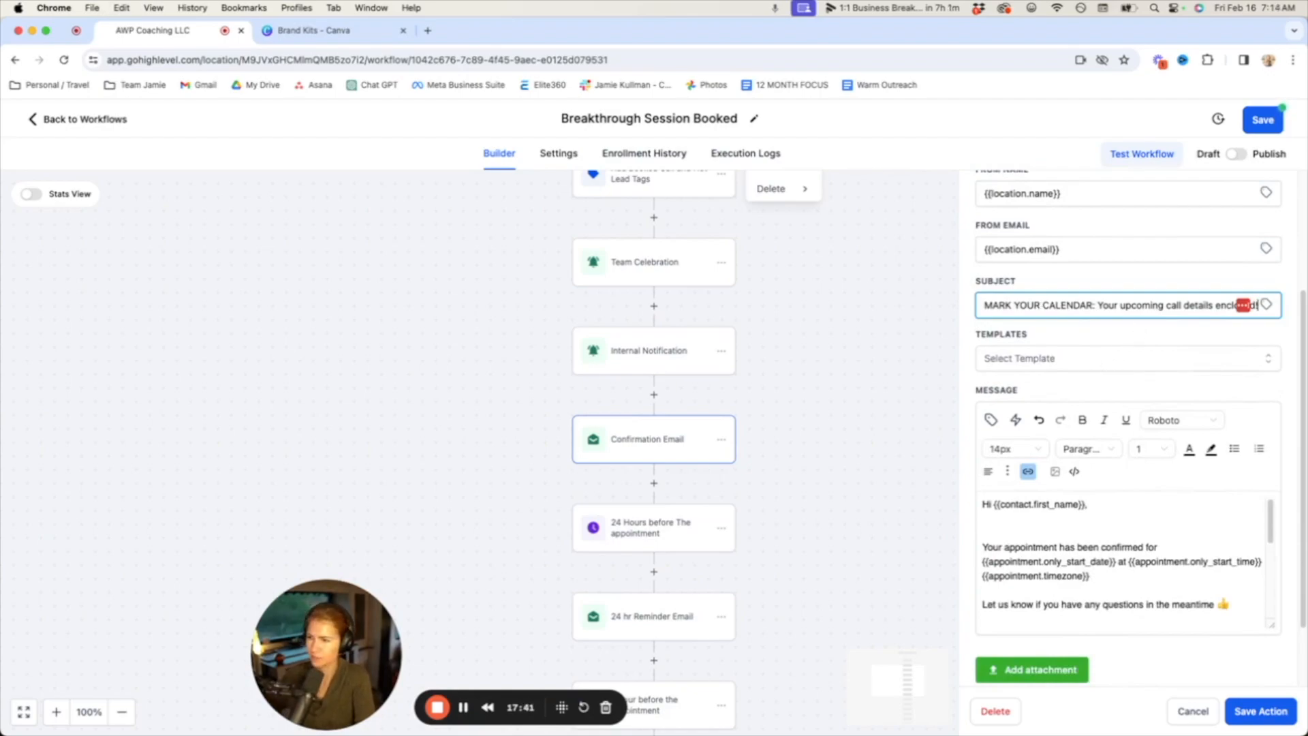
scroll(1026, 219, up, 3)
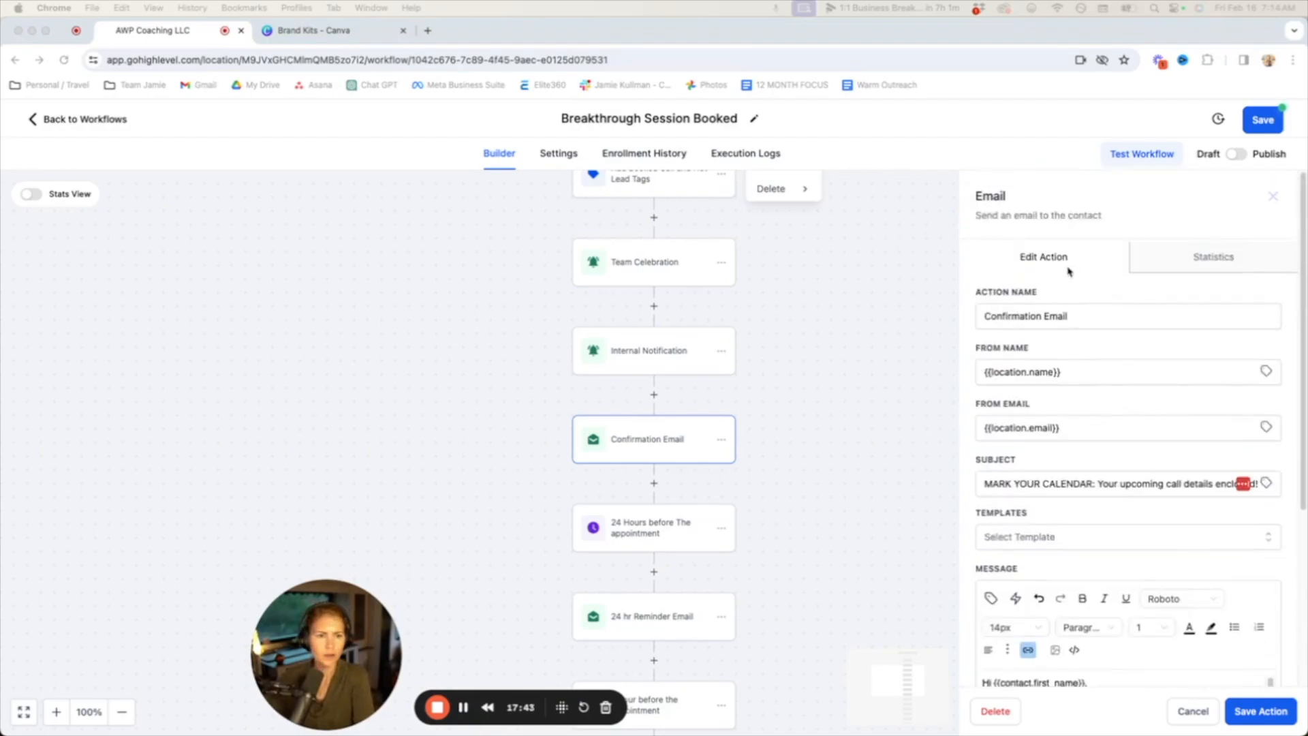
triple_click(1037, 320)
text(Call Book Confirmation Email)
Scroll through the confirmation email body, placing the caret after the Zoom link.
scroll(1165, 409, down, 8)
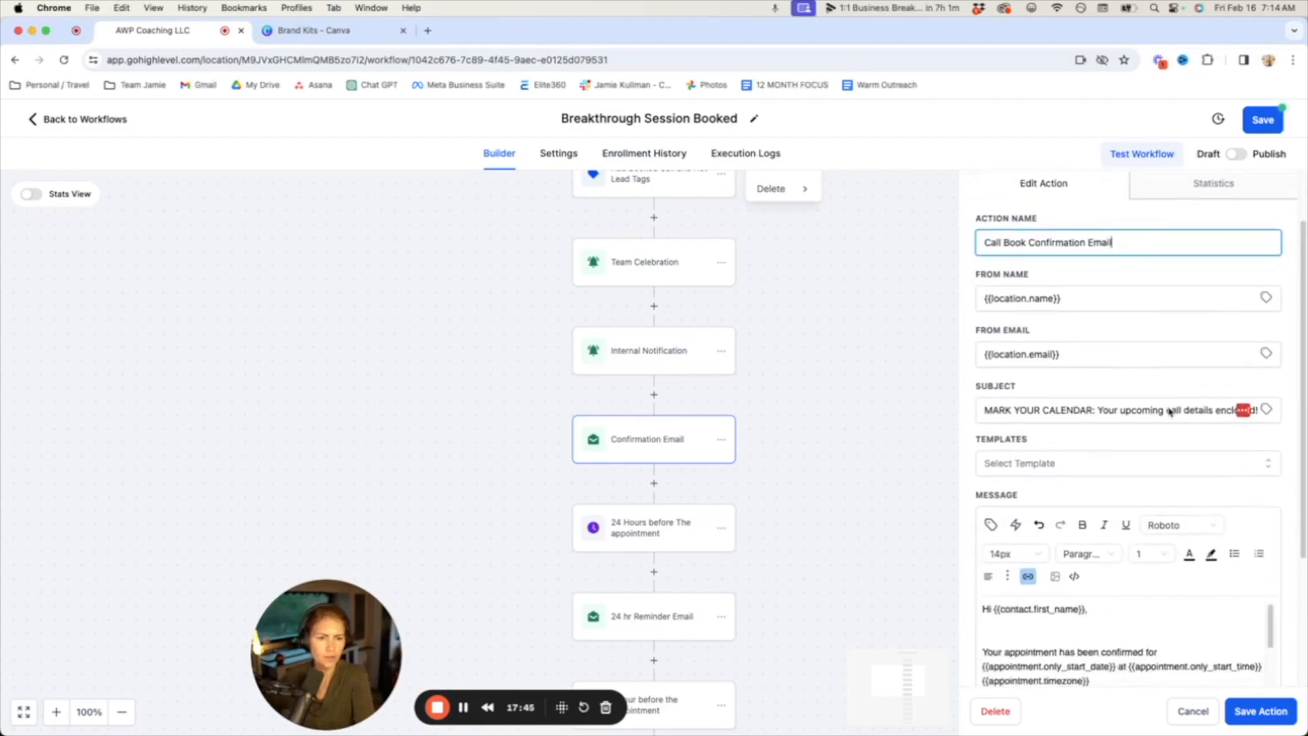
scroll(1170, 412, down, 1)
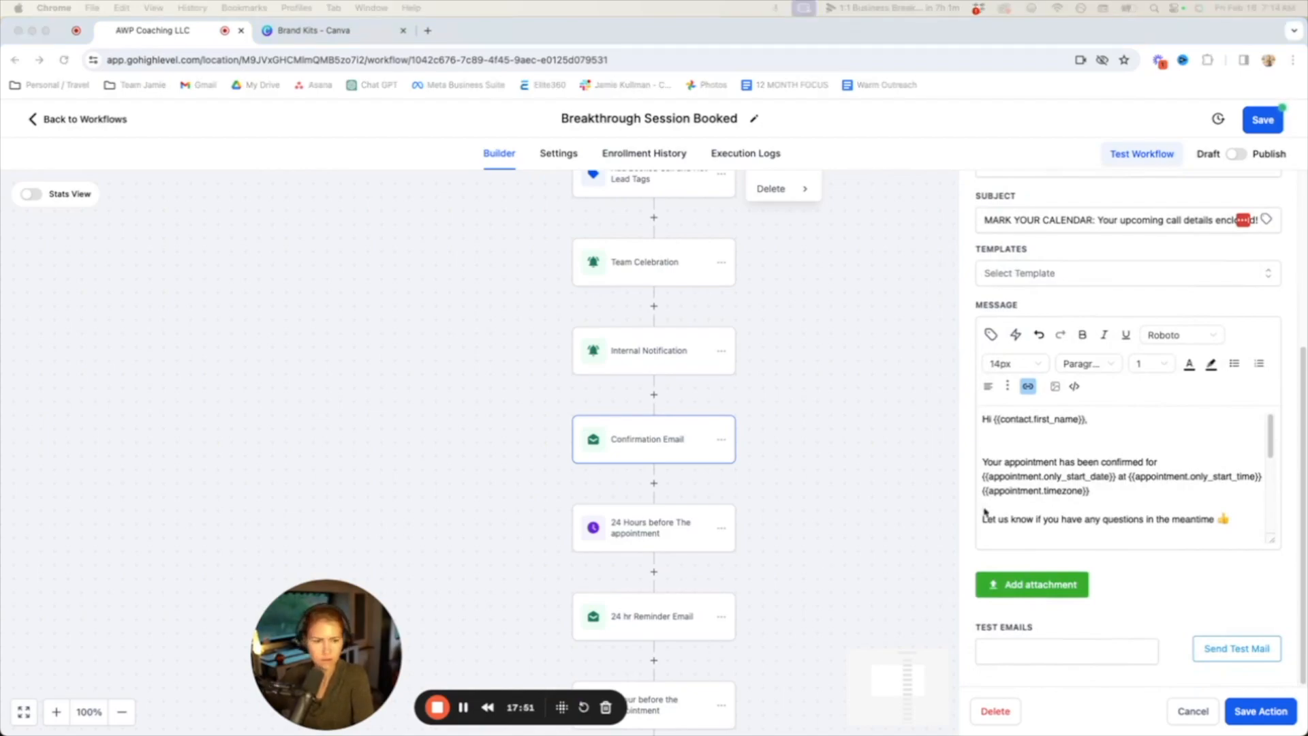
scroll(1253, 492, down, 3)
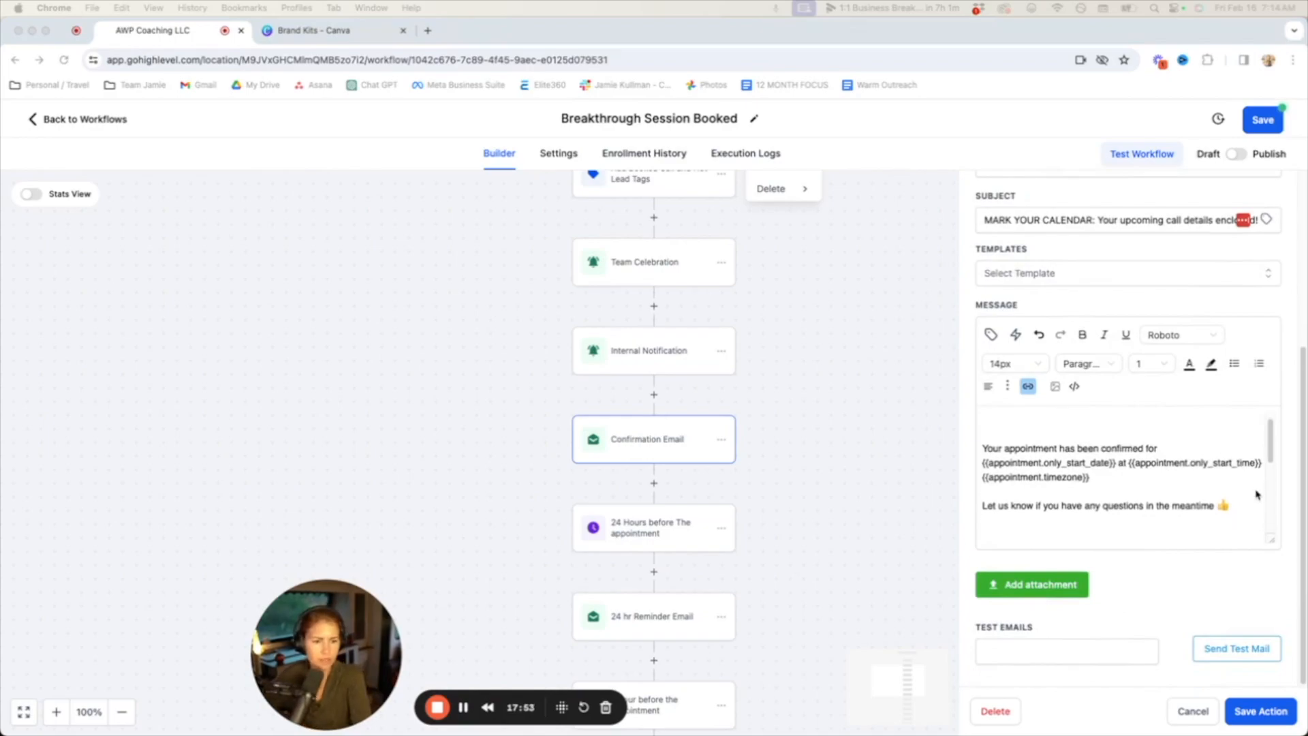
scroll(1254, 492, down, 1)
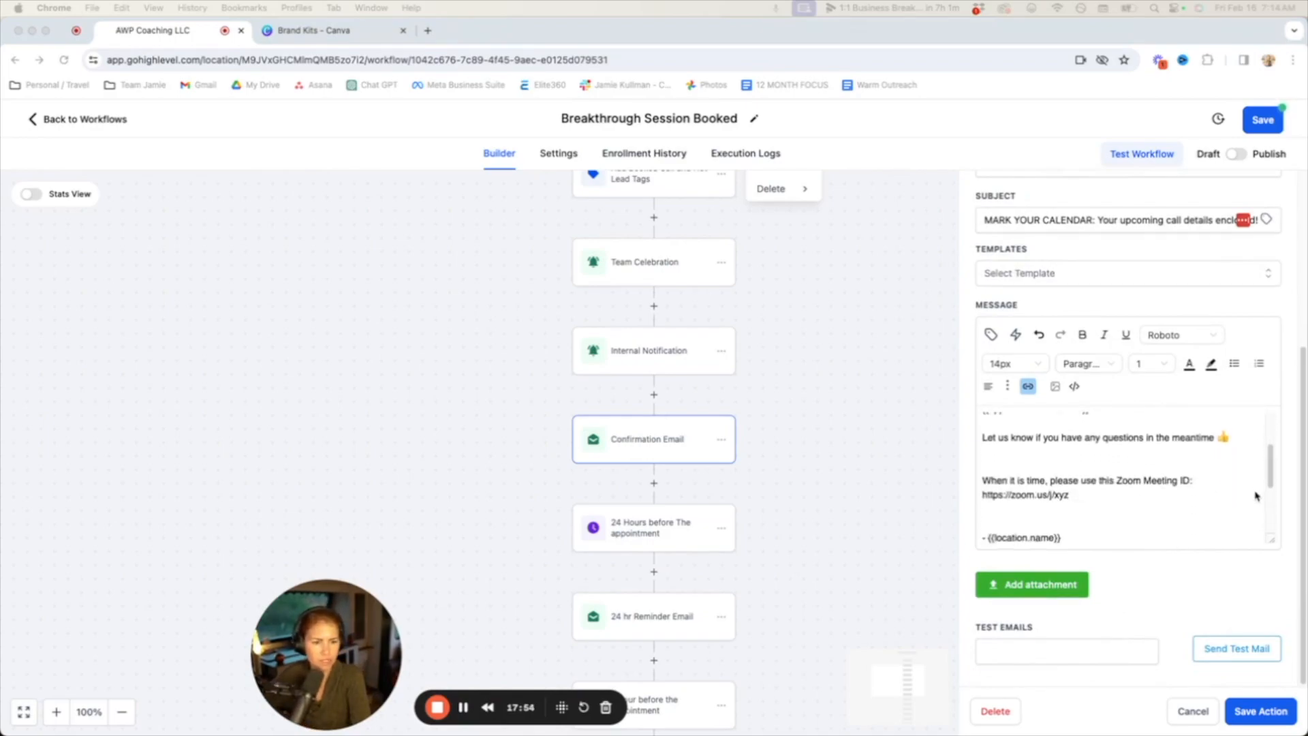
click(1093, 483)
scroll(1221, 509, down, 1)
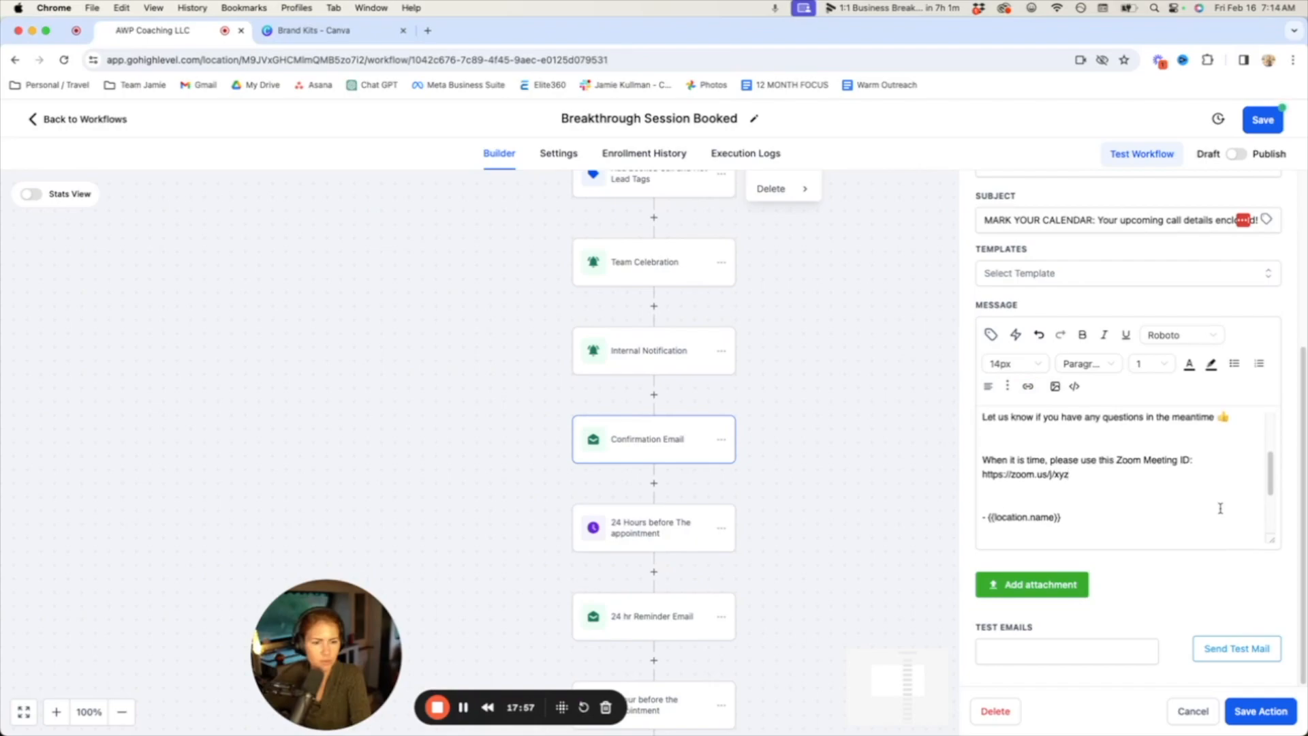
scroll(1221, 509, down, 3)
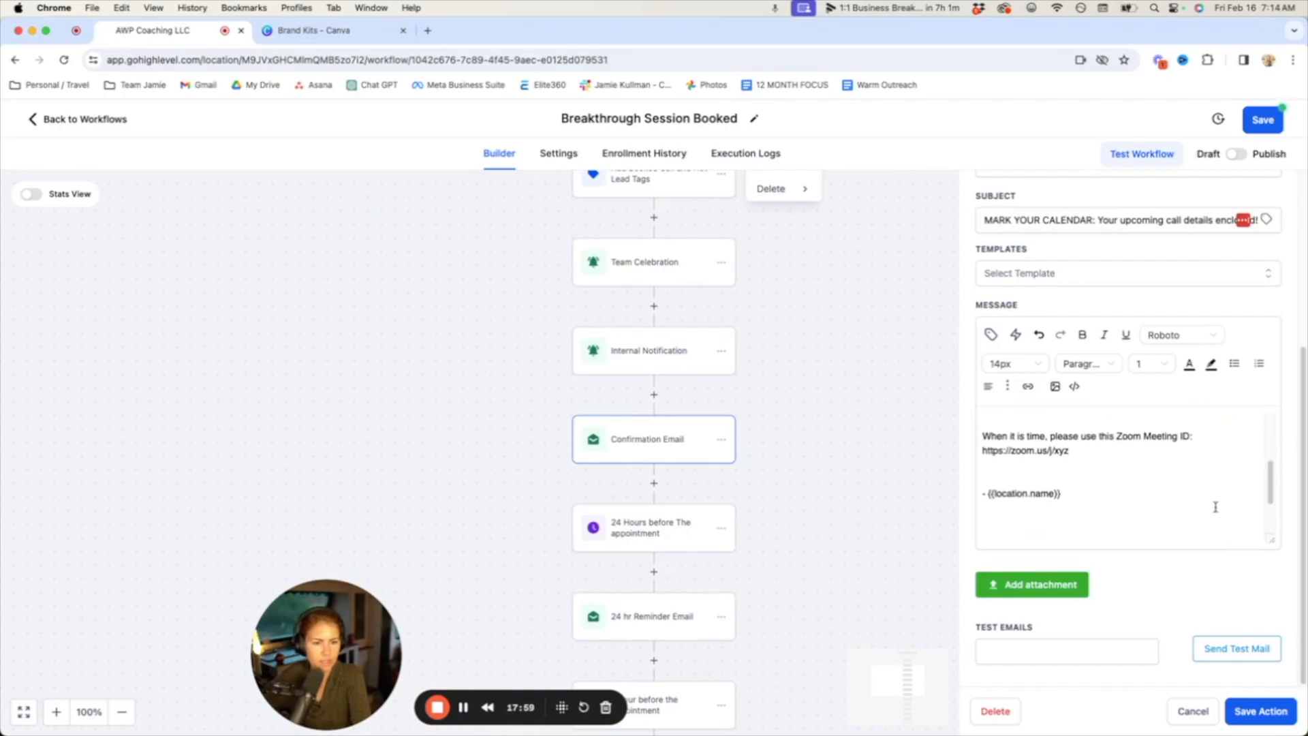
scroll(1205, 503, up, 1)
Delete the Zoom link line and replace the Meeting ID wording with 'join us here'.
drag(1080, 438, 958, 441)
key(BackSpace)
key(BackSpace)
drag(1226, 436, 1081, 437)
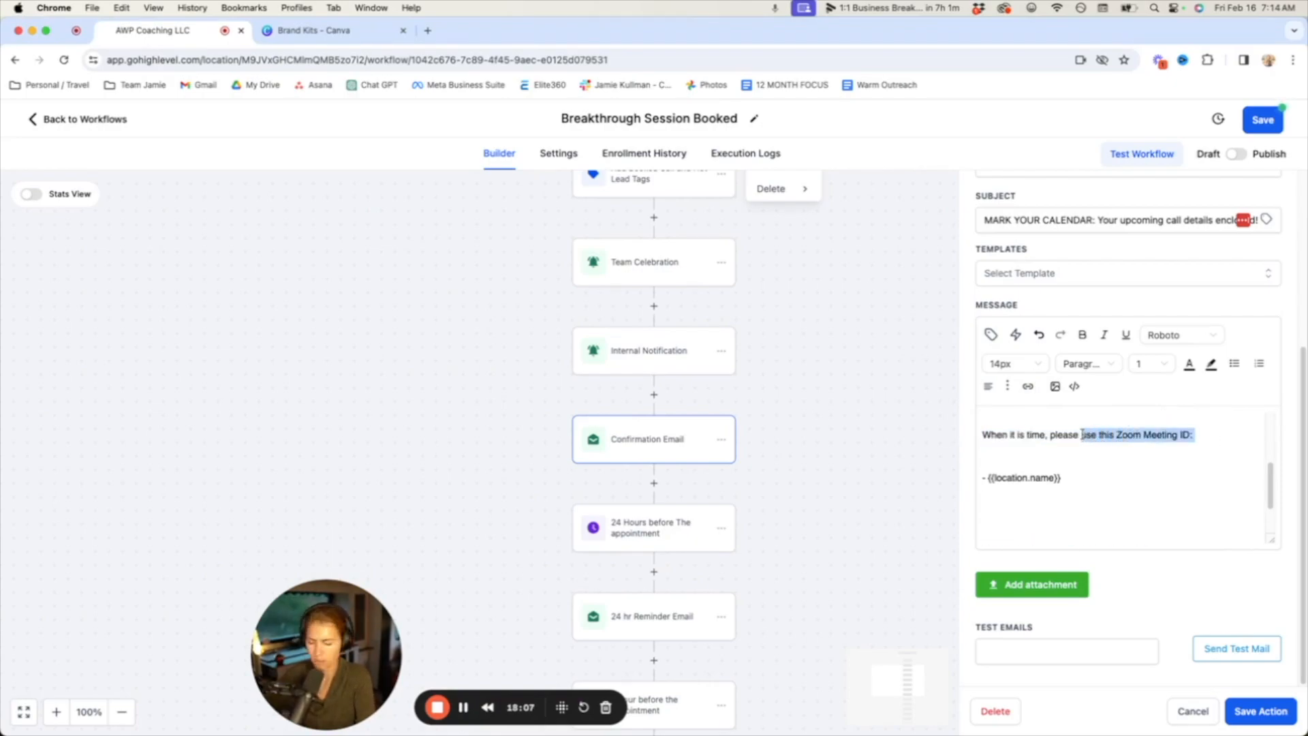
text(join us here)
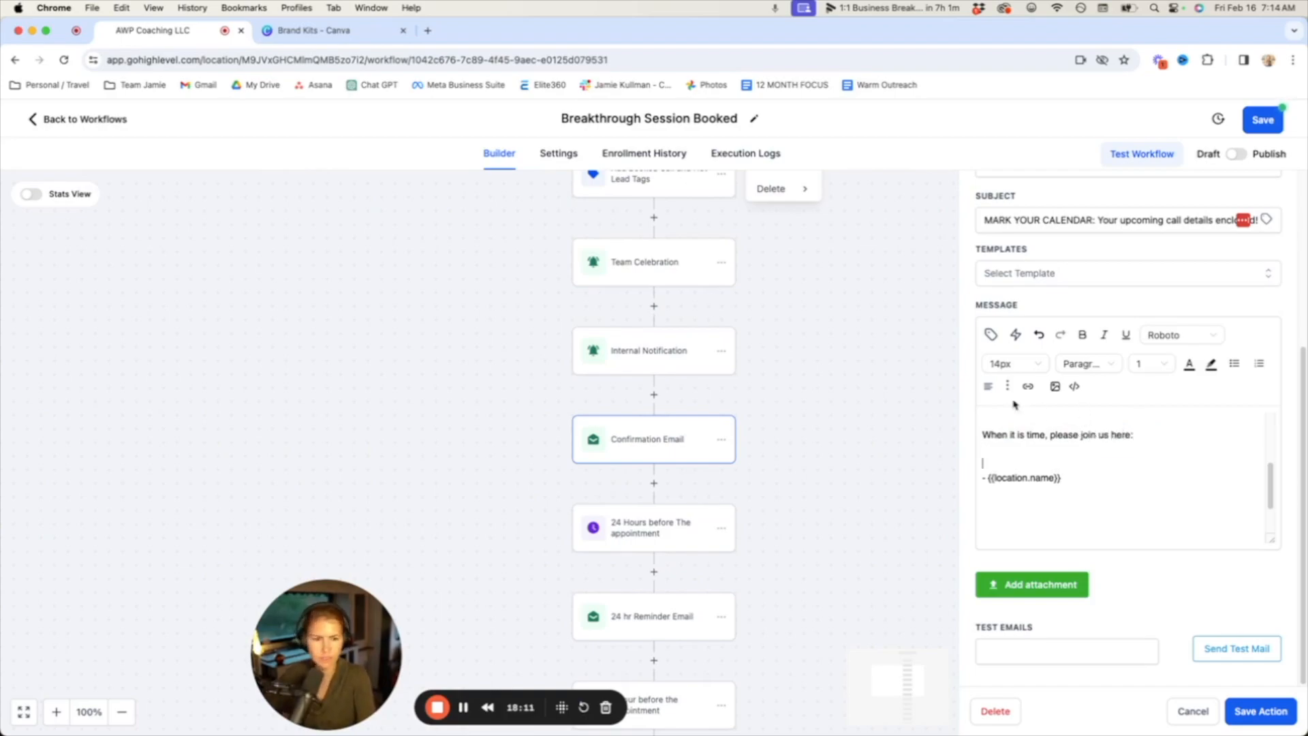
Insert the Appointment > Meeting Location custom value into the email and save the step.
click(991, 334)
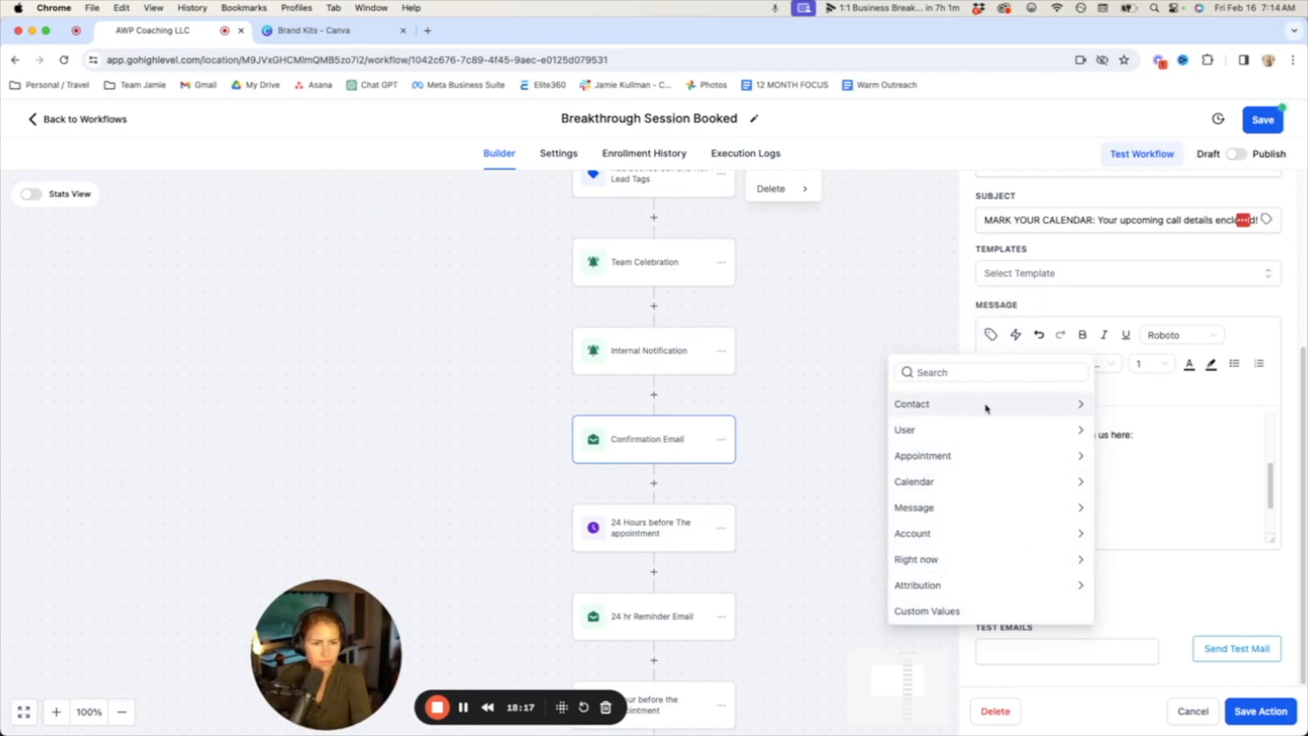
click(1080, 457)
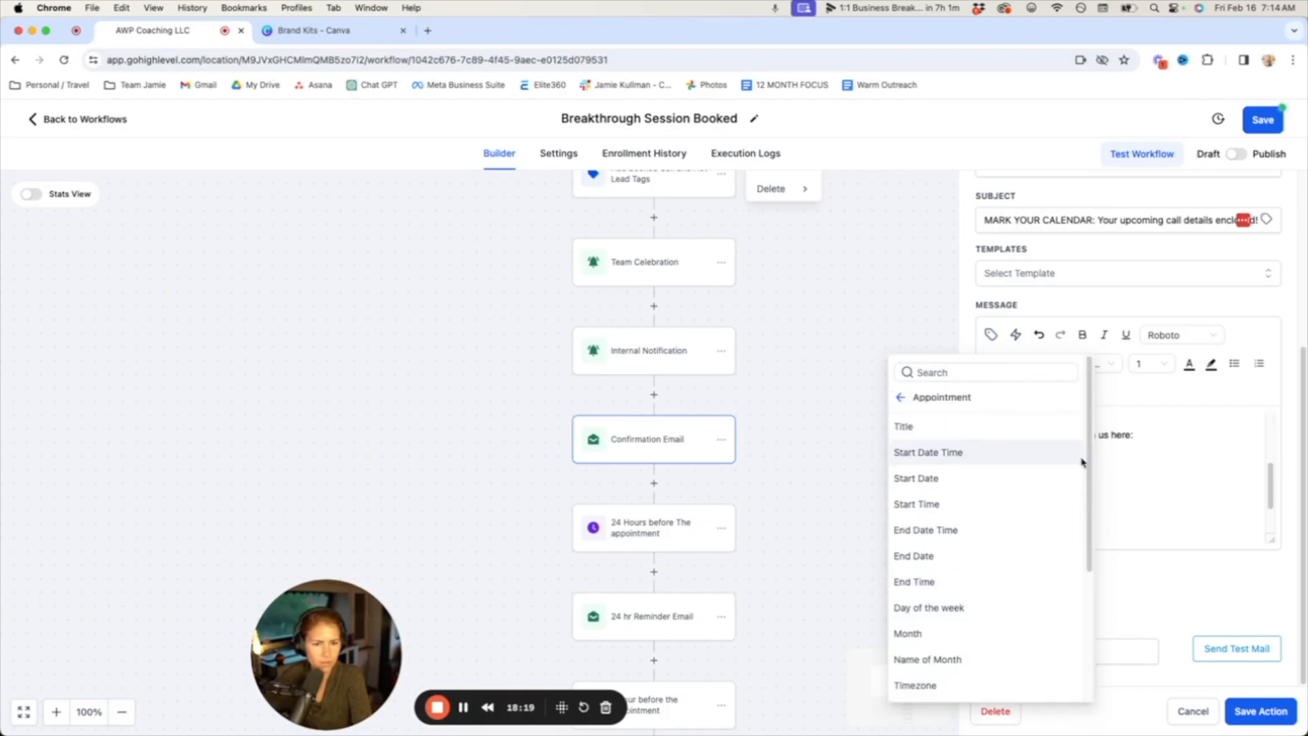
scroll(1042, 539, down, 5)
click(962, 563)
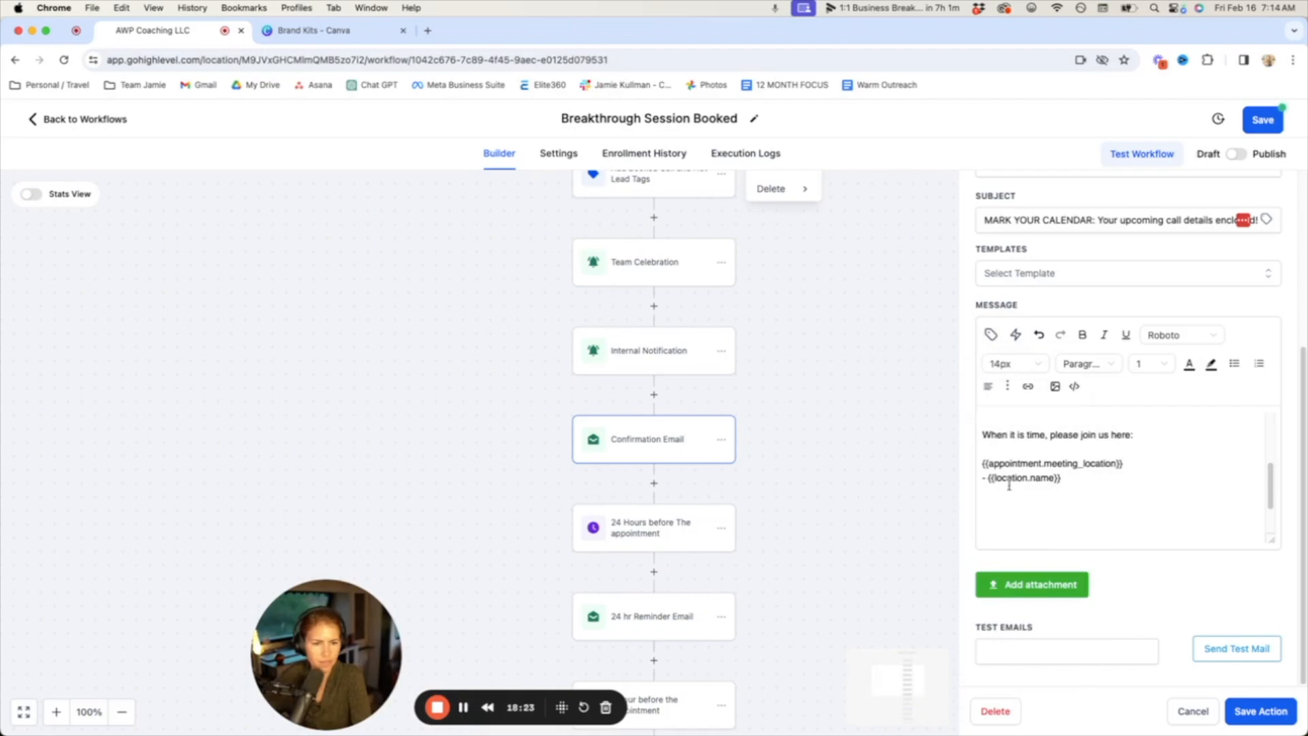
scroll(1103, 502, down, 2)
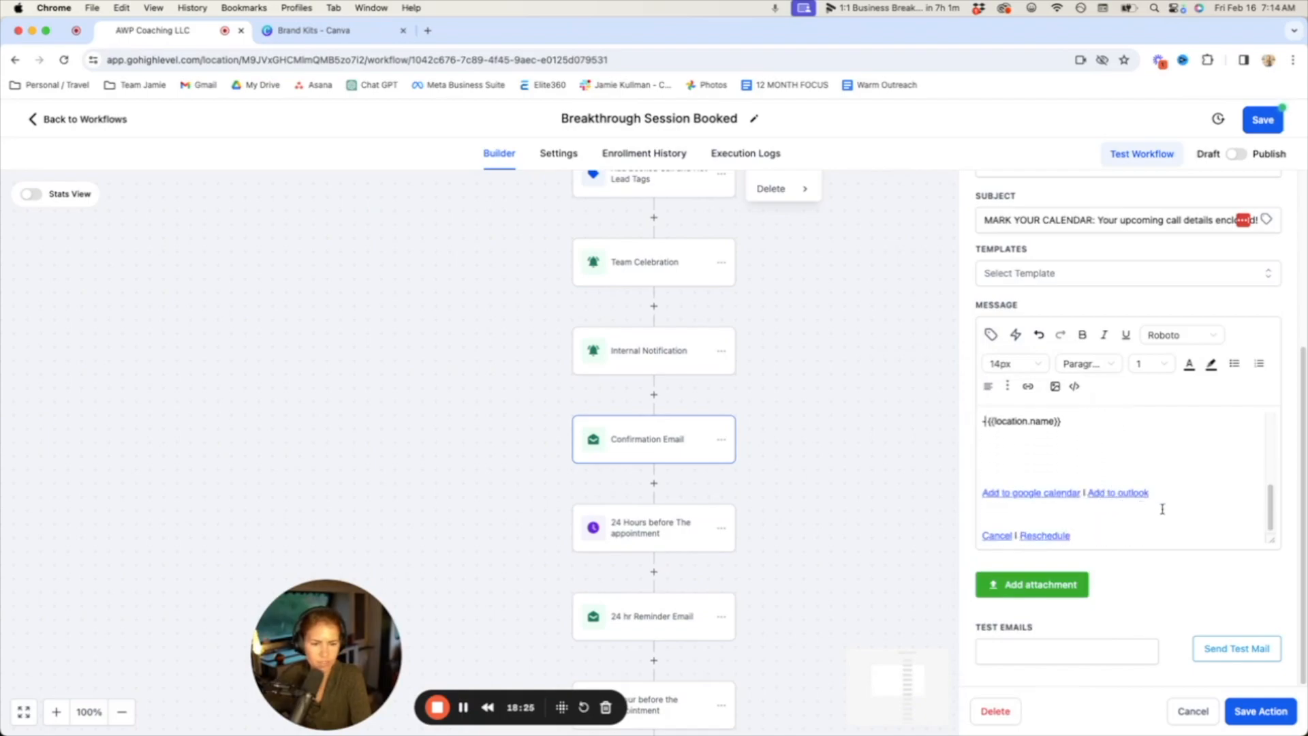
scroll(1004, 470, up, 1)
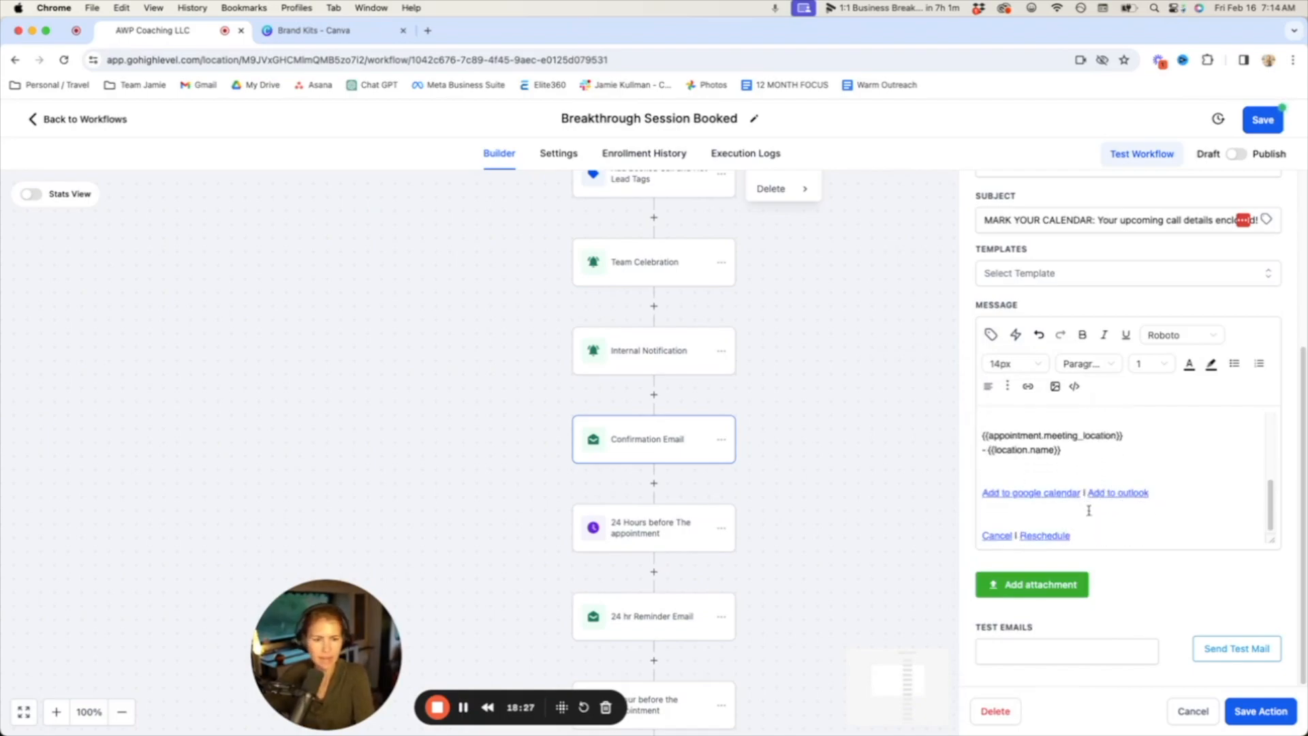
click(1181, 492)
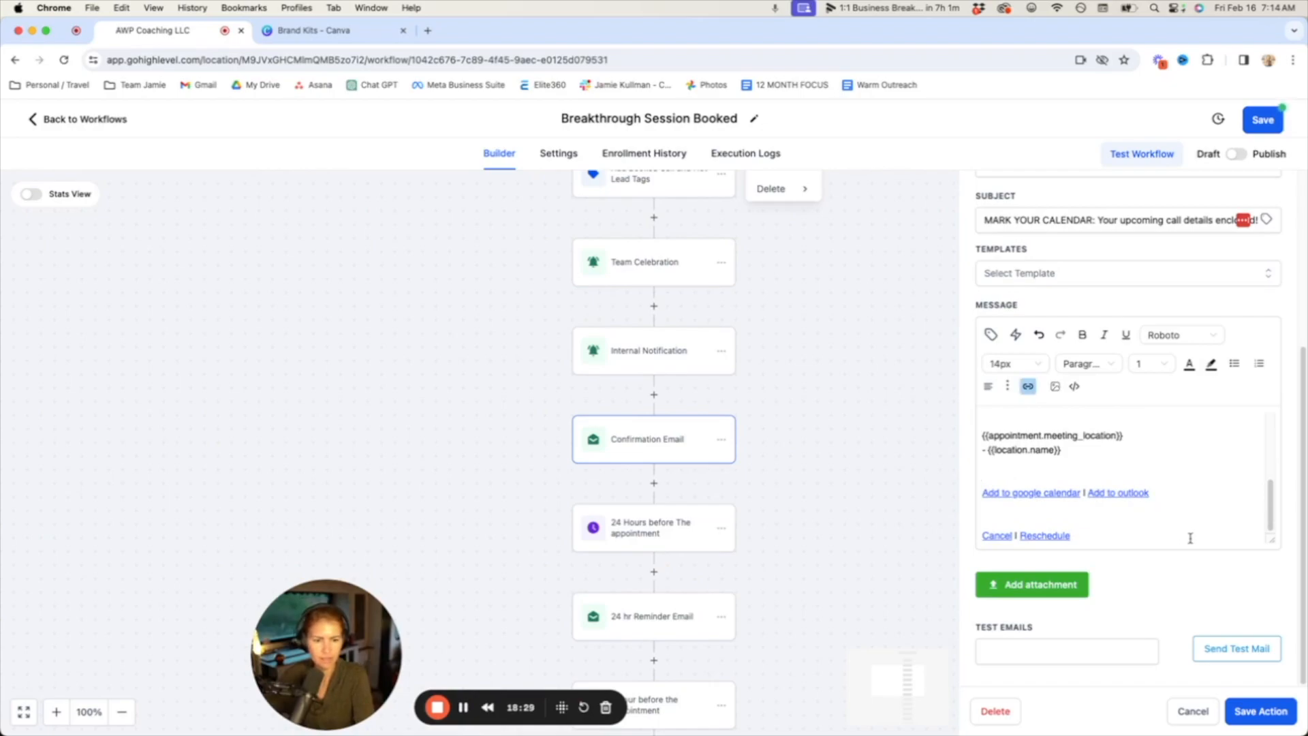
scroll(1191, 538, up, 5)
click(1119, 441)
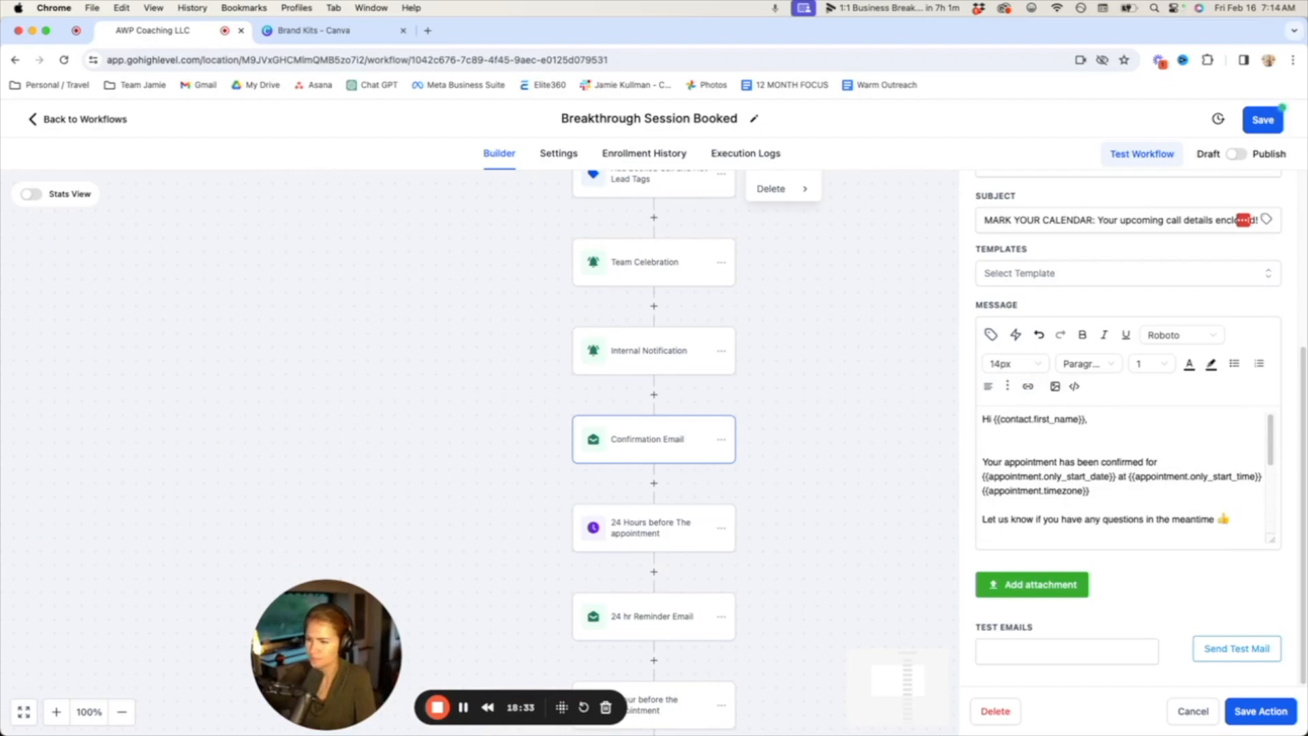
click(1271, 718)
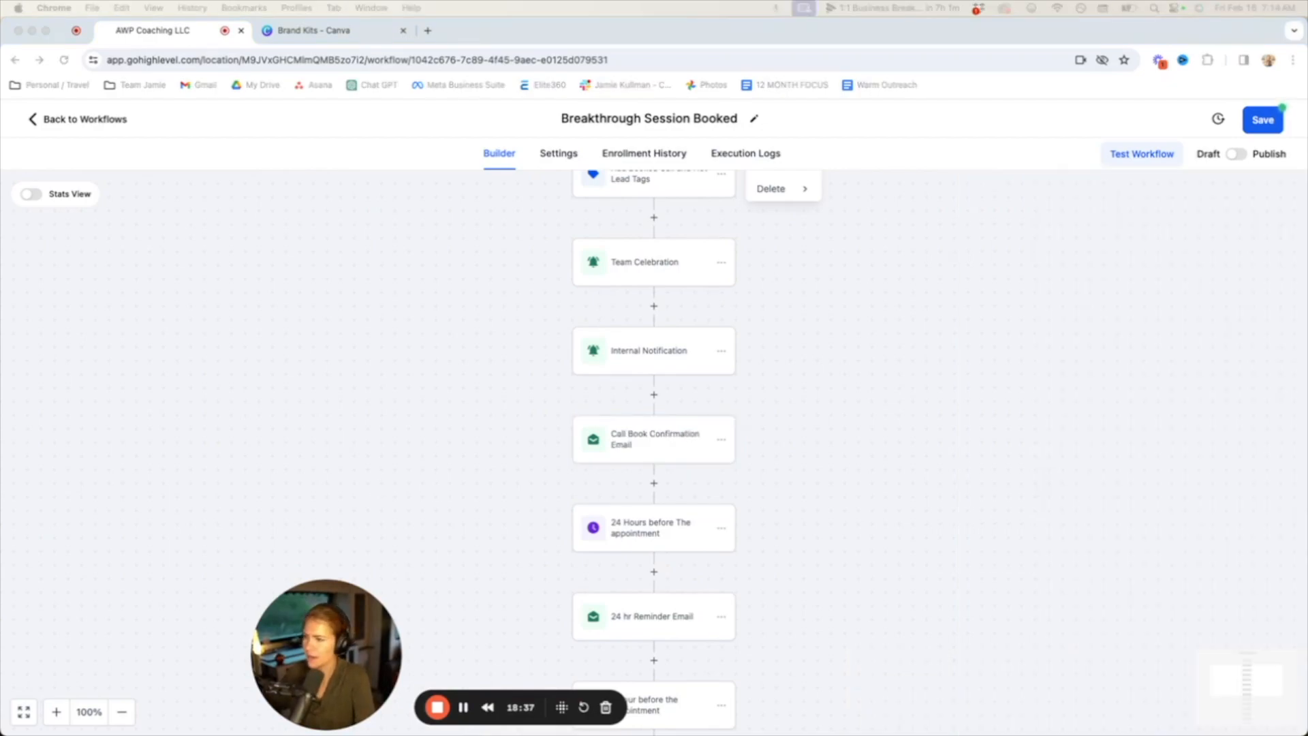
Add a step below Call Book Confirmation Email using the Send SMS action, found by searching 'sms'.
scroll(657, 456, down, 1)
click(655, 443)
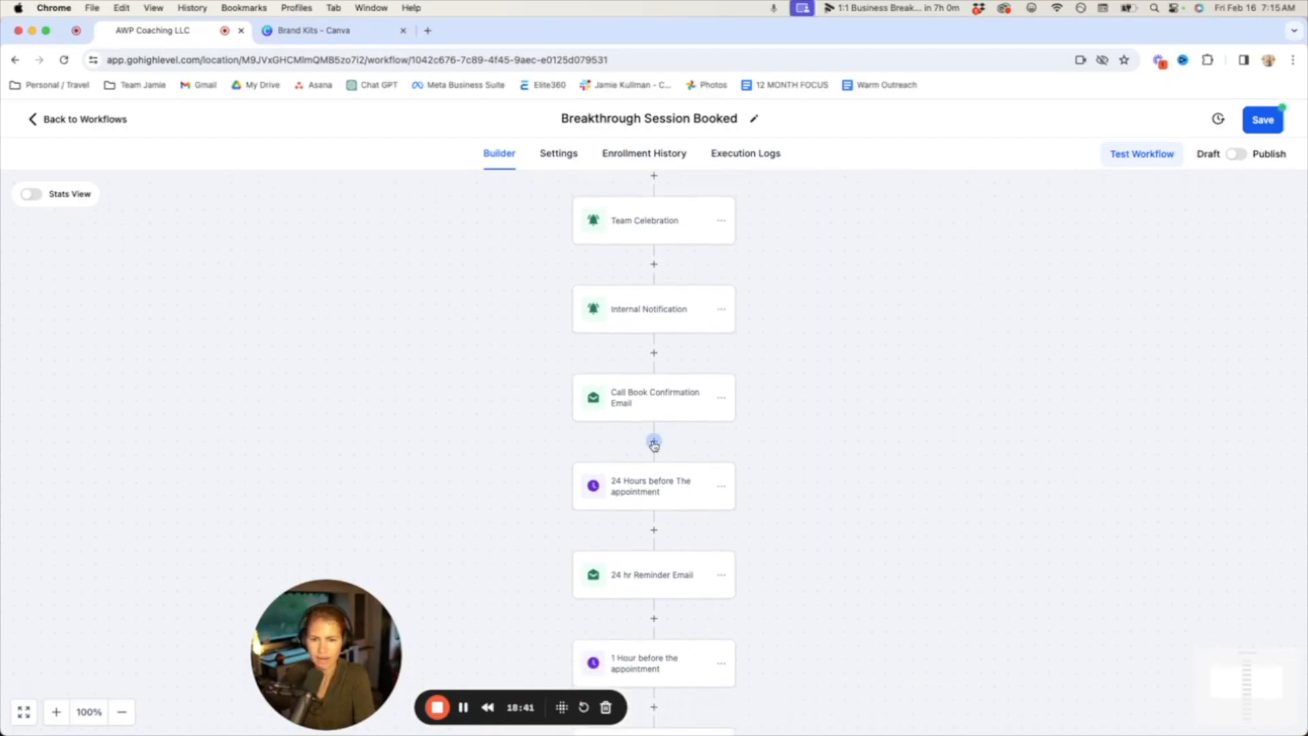
text(tre)
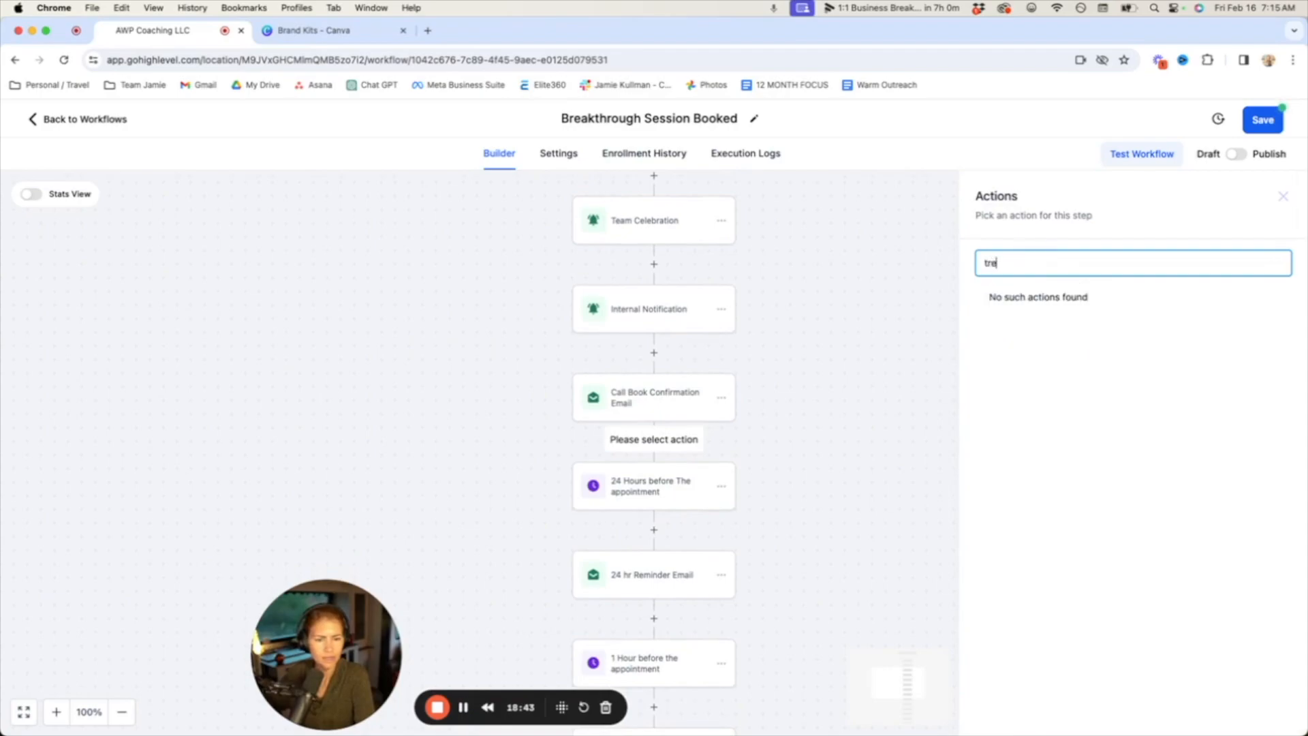
key(BackSpace)
key(BackSpace)
text(ext)
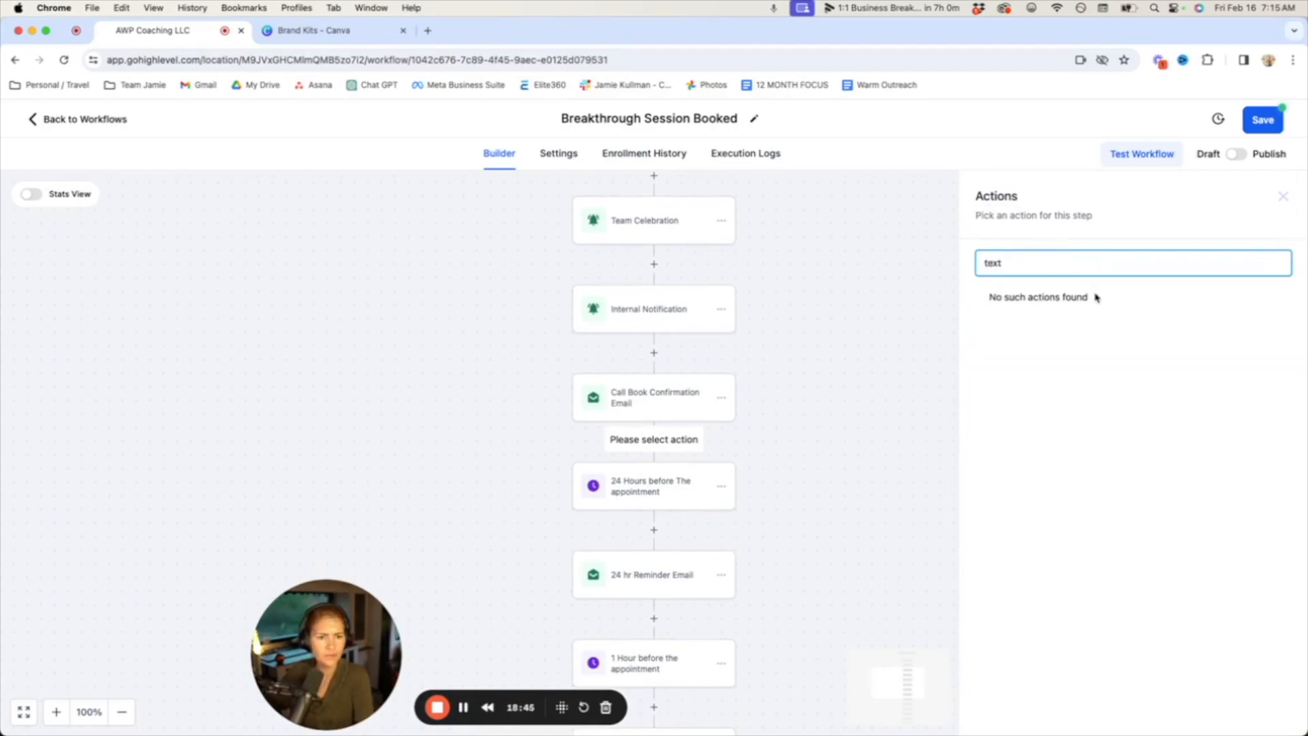
key(BackSpace)
key(BackSpace)
key(BackSpace)
key(BackSpace)
text(sms)
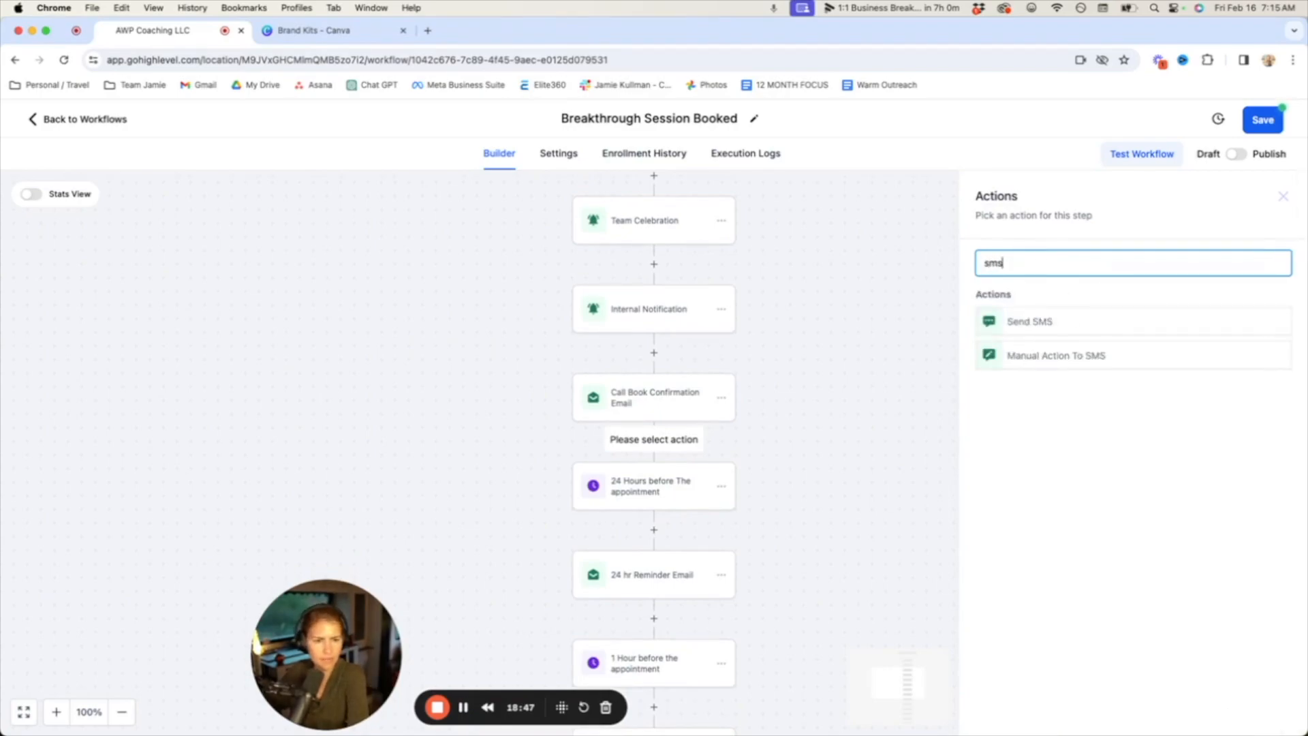
click(1089, 325)
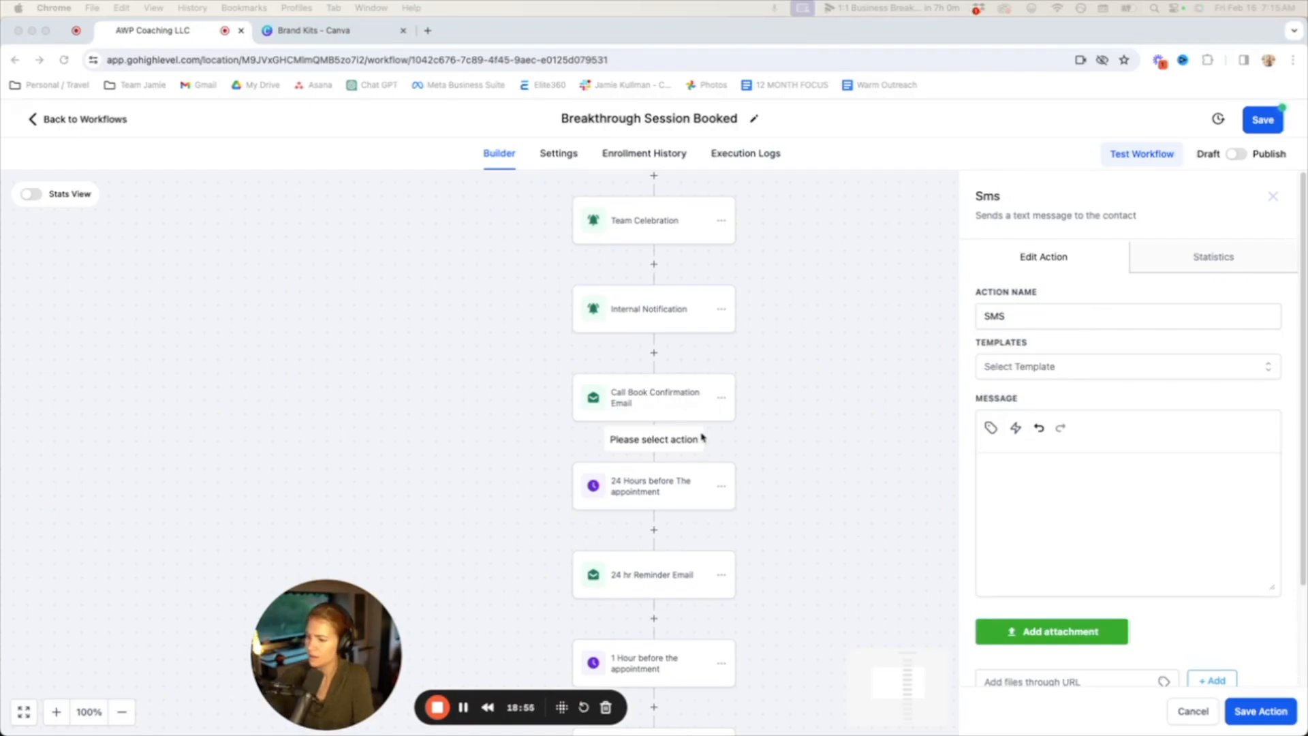
Paste the SMS text, then remove the 'Hey,' greeting and the three calendar-link lines.
click(1022, 487)
text(Just wanted to make sure you received the email I sent with your call details. Can you confirm you've added it to your schedule for {{appointment.only_start_date}} at {{appointment.only_start_time}}?  If not you can always add it by clicking here:  {{appointment.add_to_google_calendar}} or {{appointment.add_to_ical_outlook}})
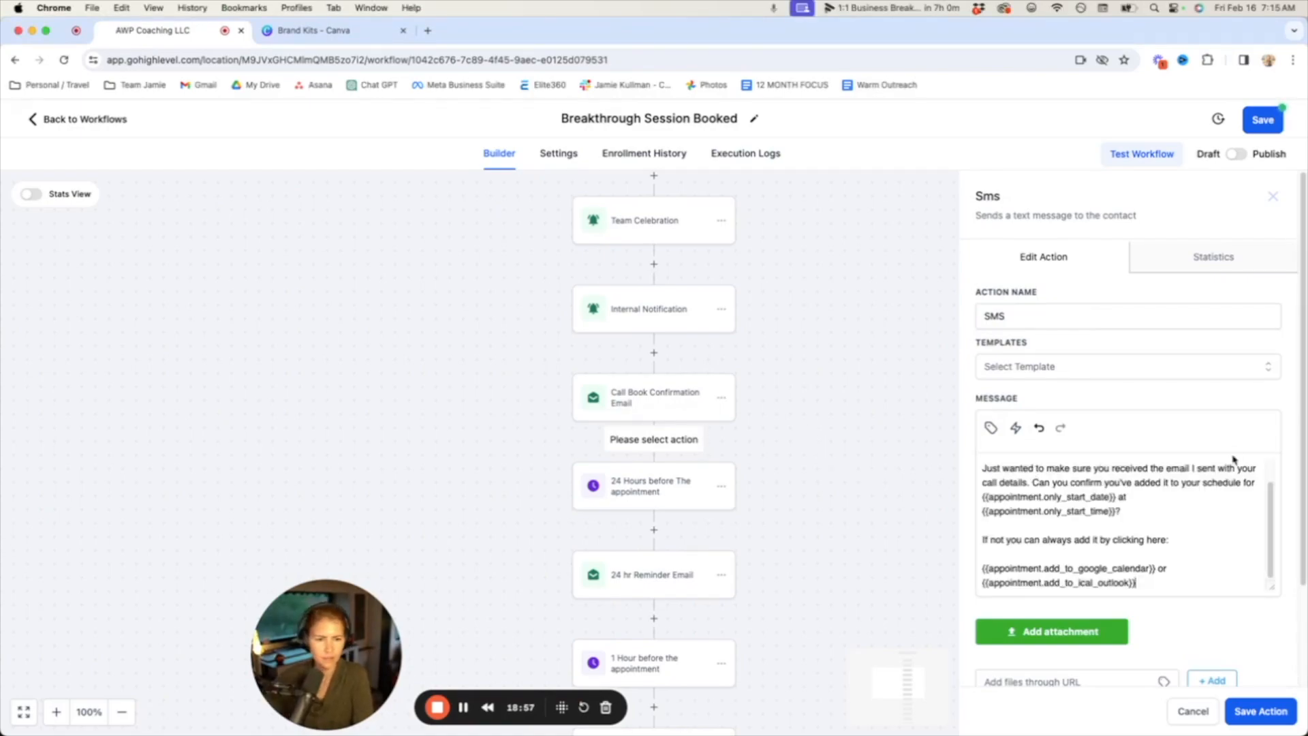
scroll(1191, 527, up, 2)
drag(982, 494, 982, 464)
key(BackSpace)
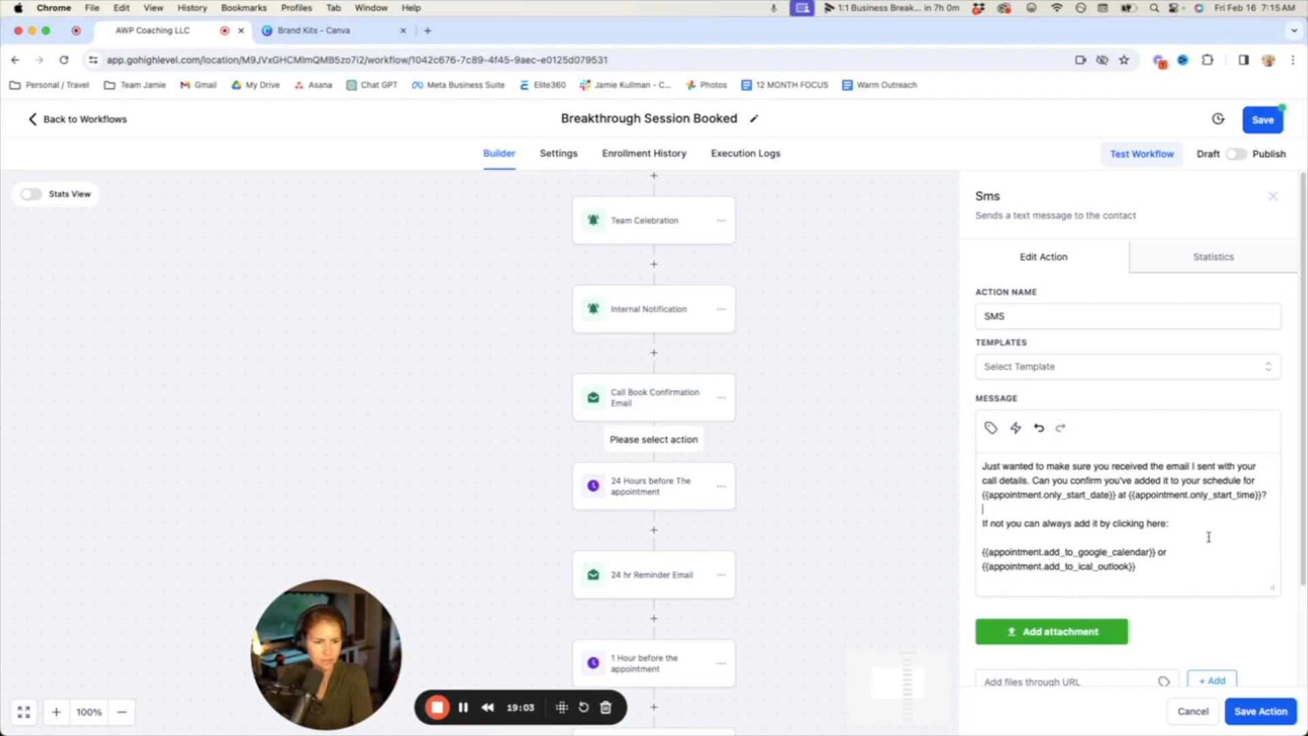
scroll(1172, 563, down, 1)
drag(1171, 568, 979, 517)
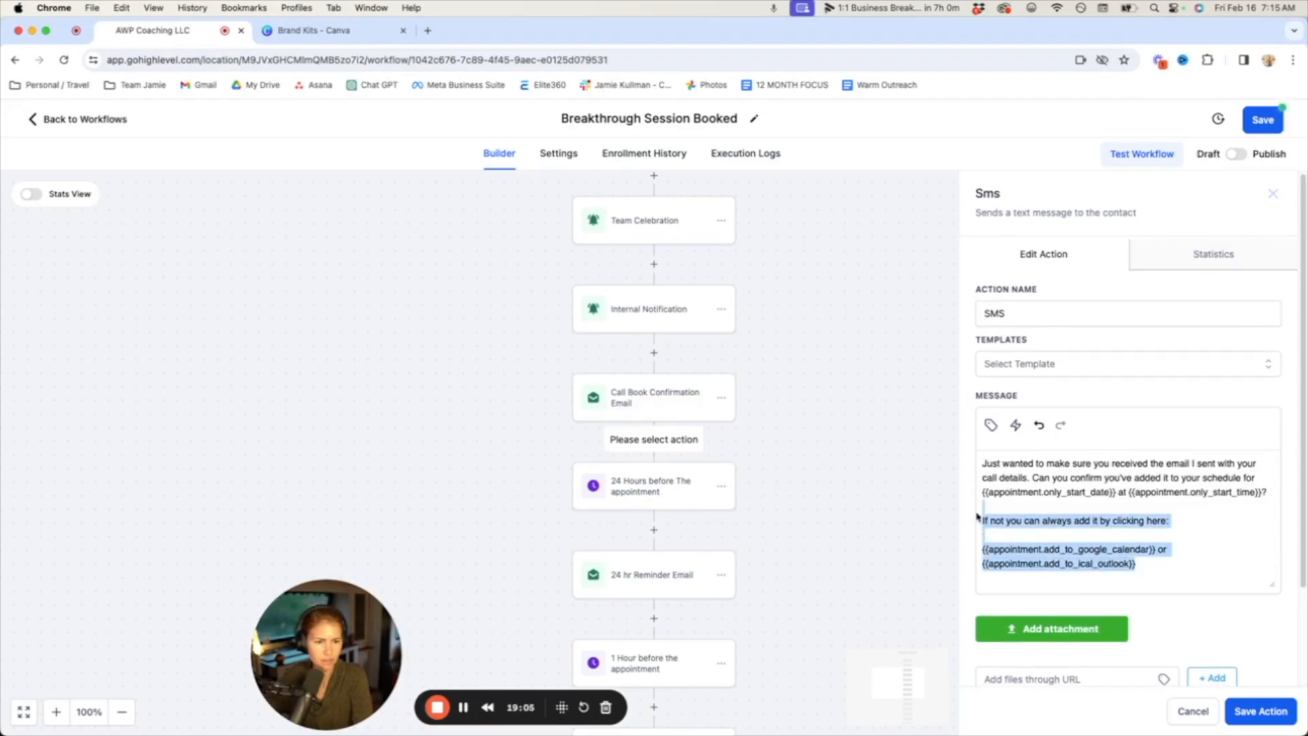
key(BackSpace)
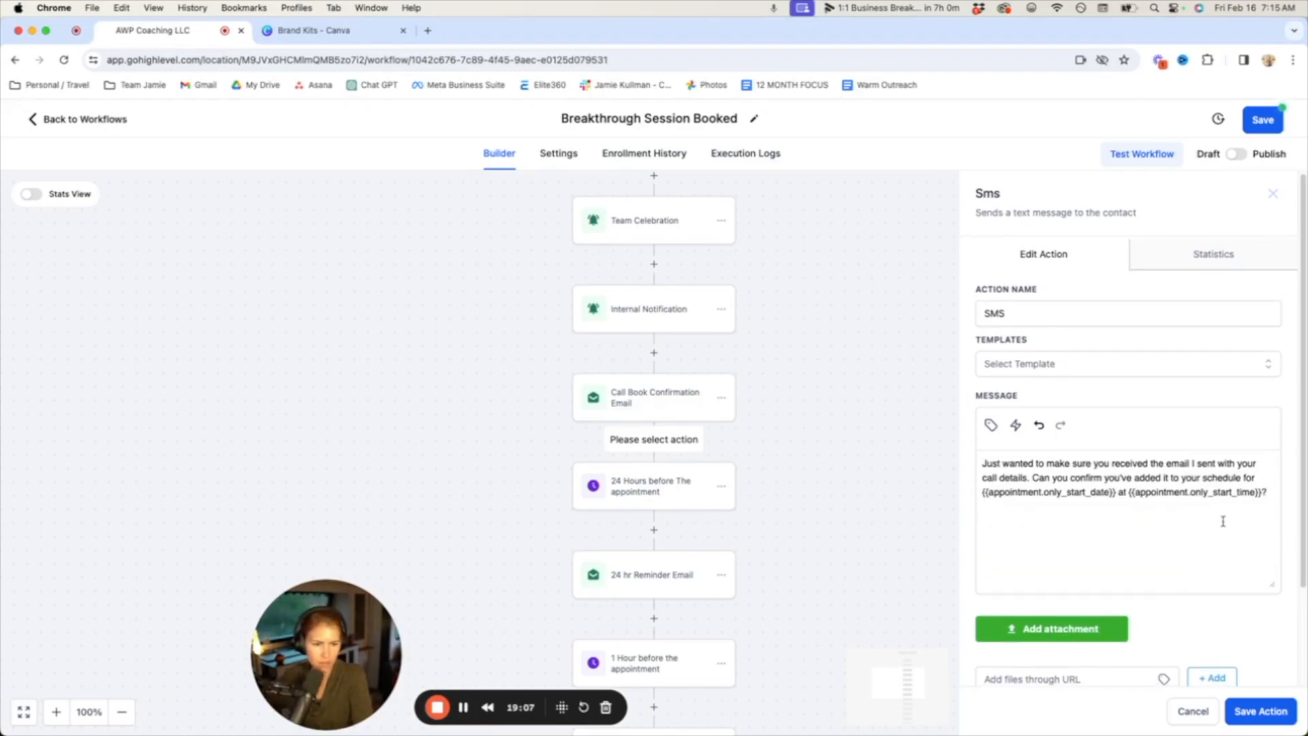
key(Return)
key(Return)
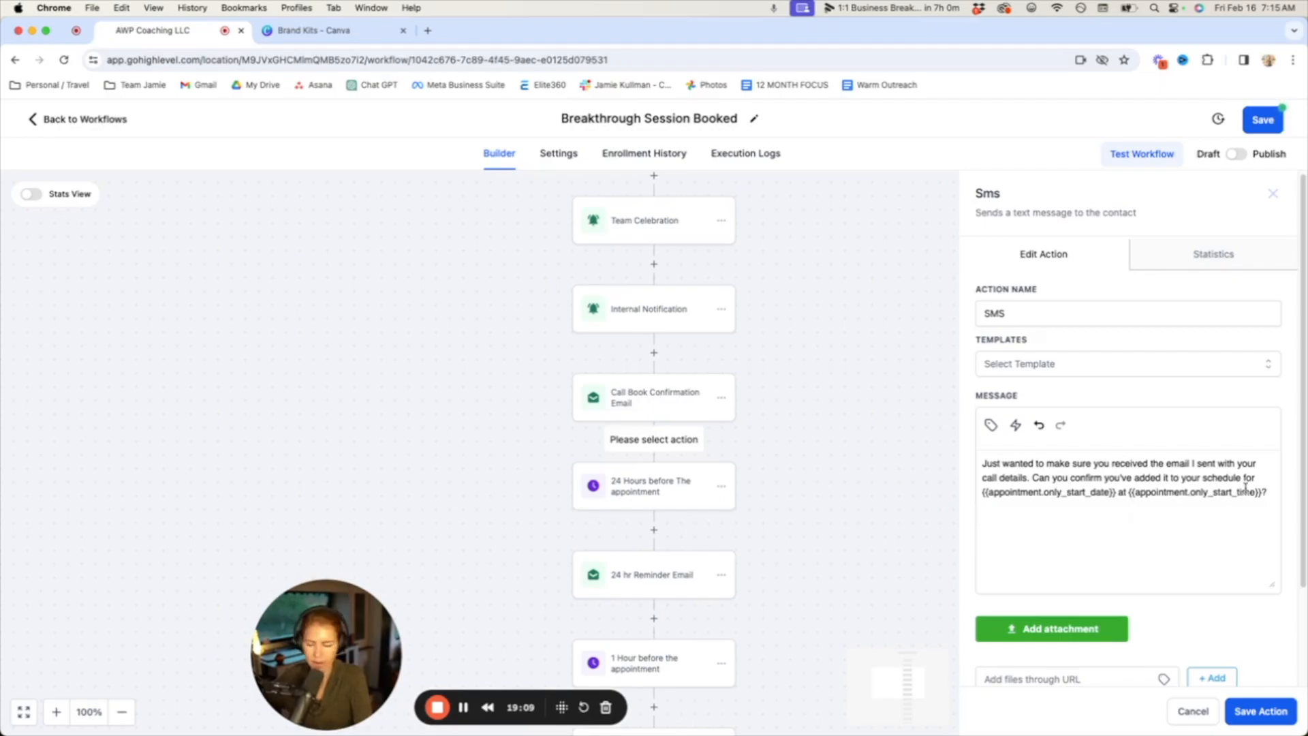
Browse the Appointment custom values without inserting any, then save the SMS step.
click(991, 424)
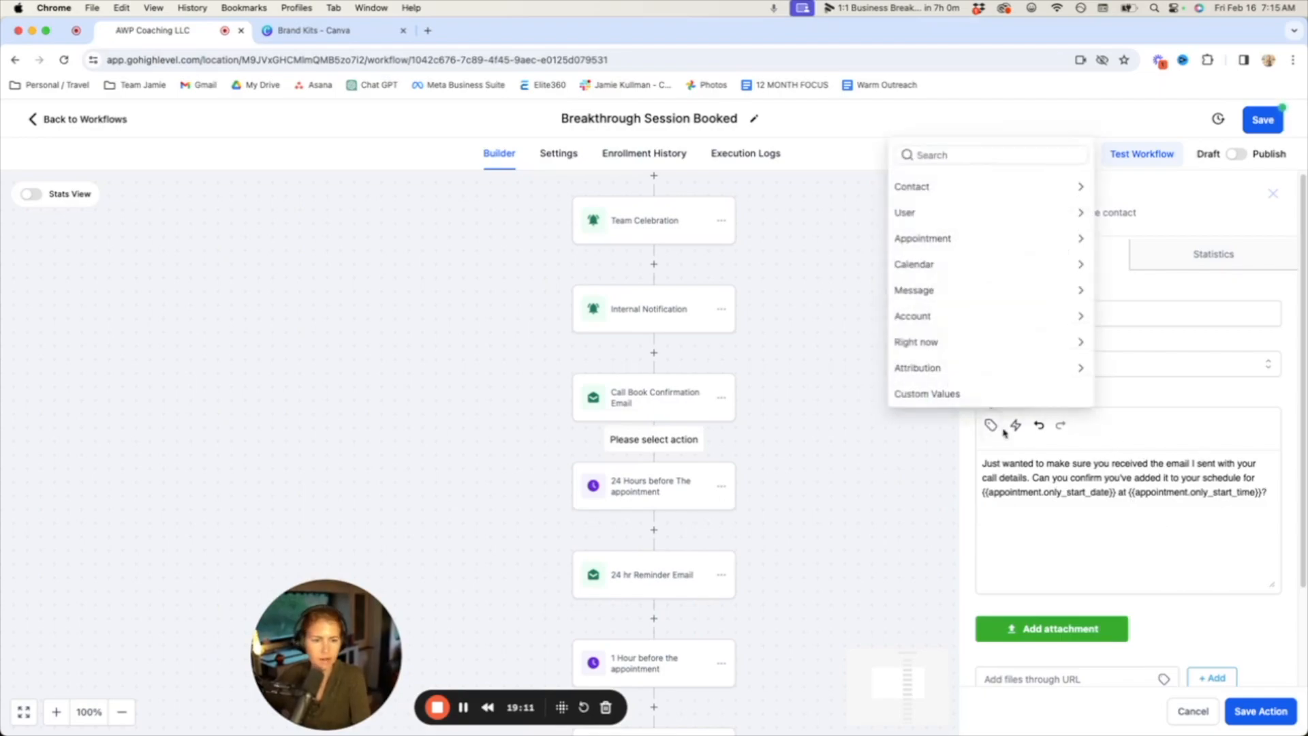
click(942, 239)
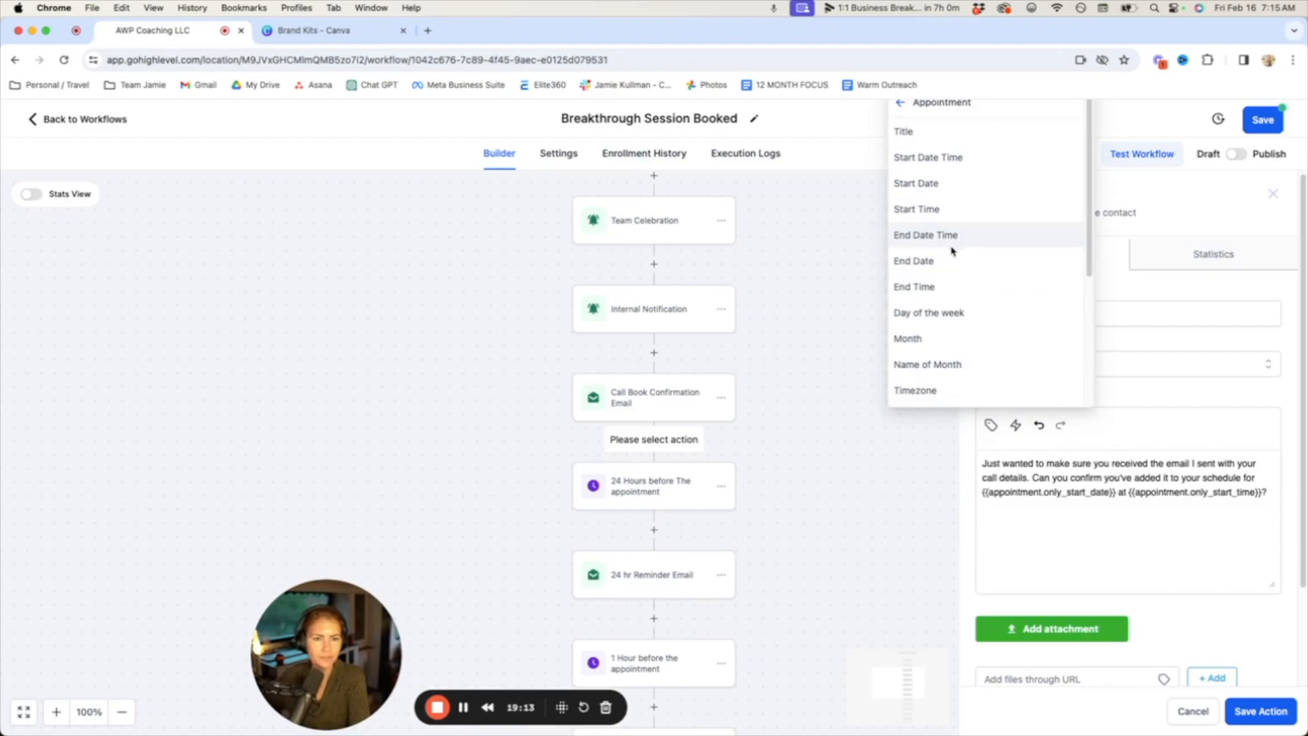
scroll(966, 309, down, 5)
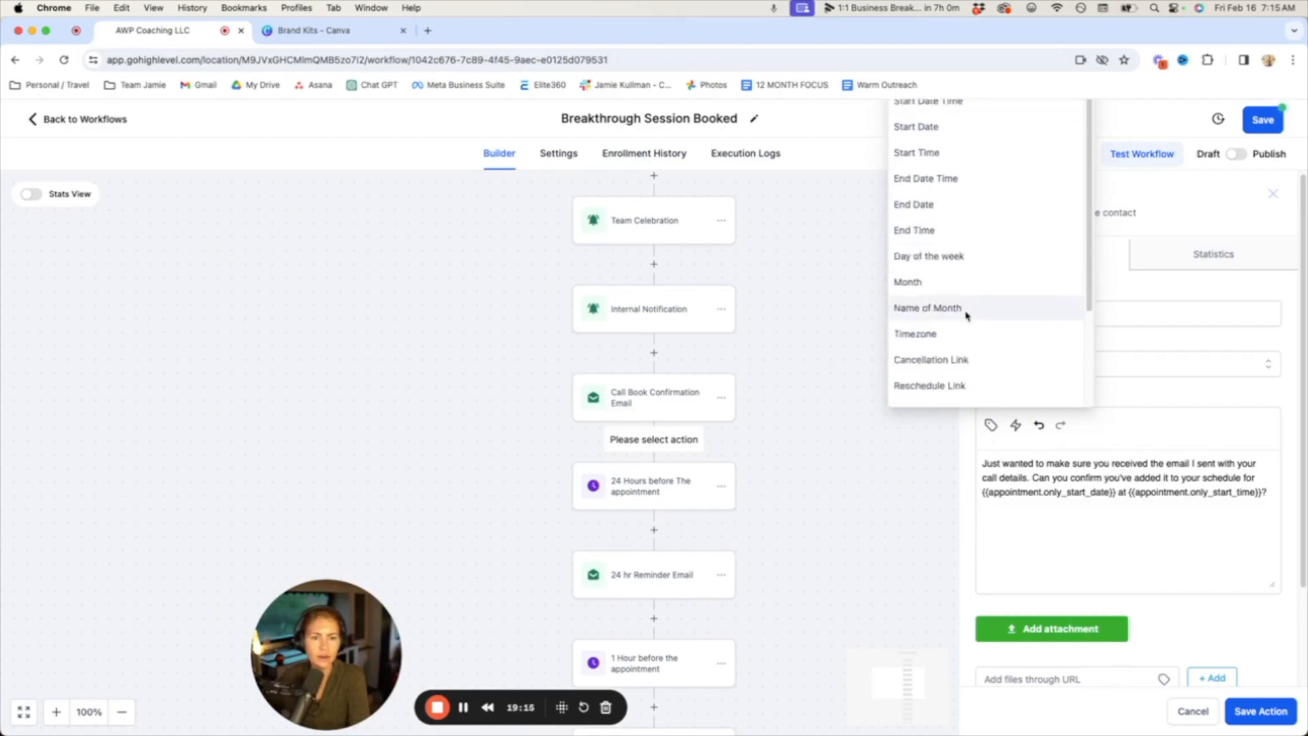
scroll(984, 265, up, 5)
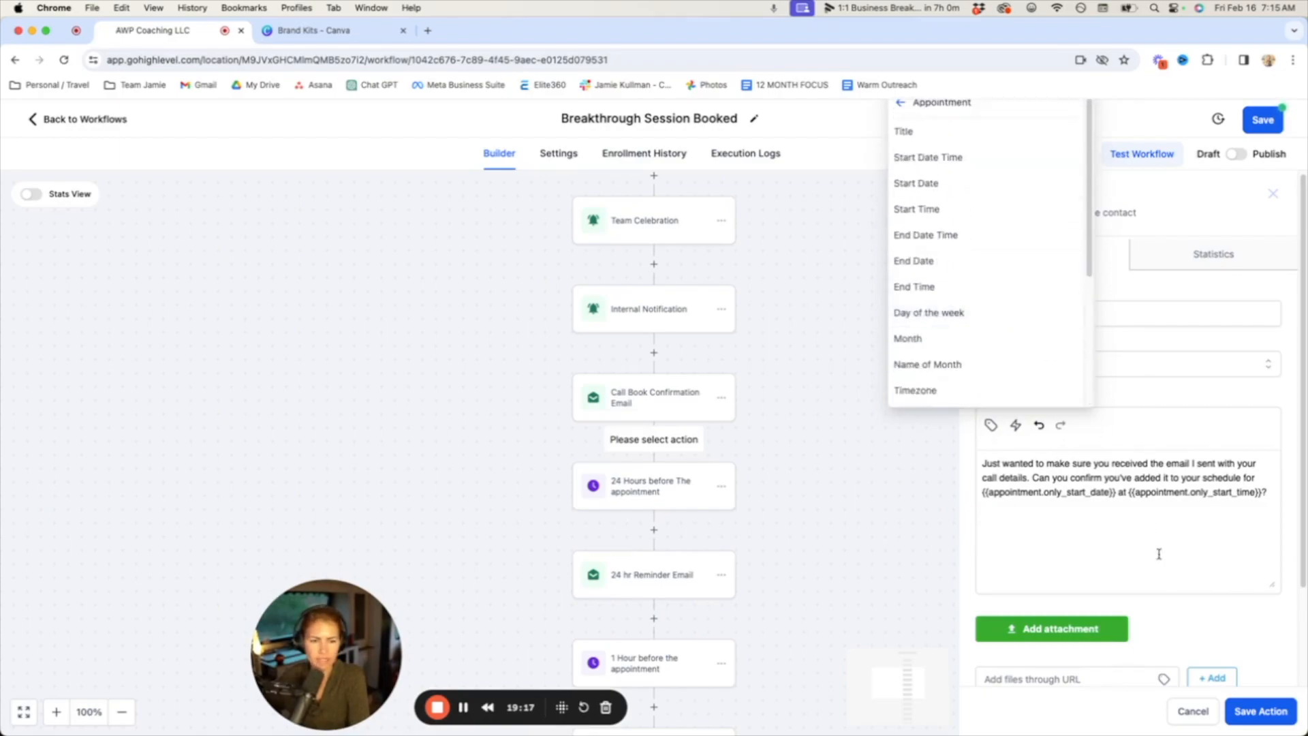
click(1150, 522)
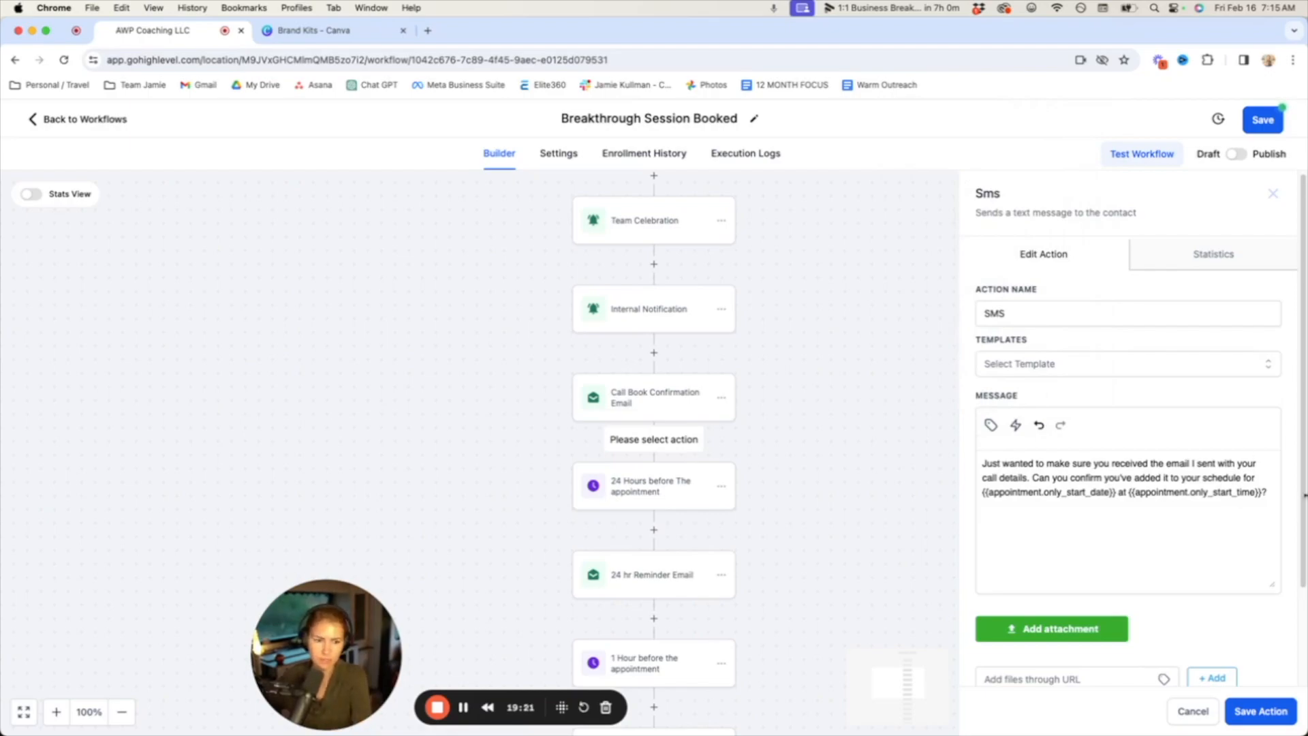
scroll(1249, 614, down, 3)
scroll(1257, 618, up, 3)
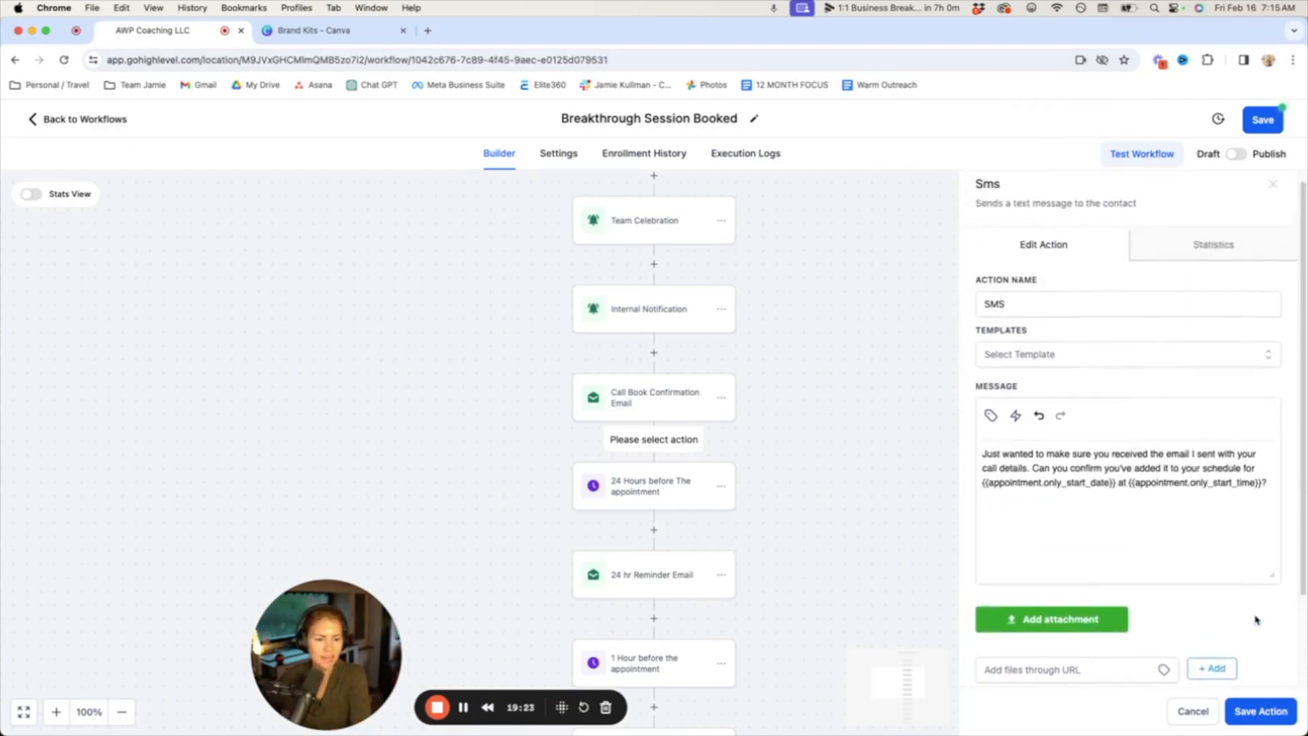
click(1245, 711)
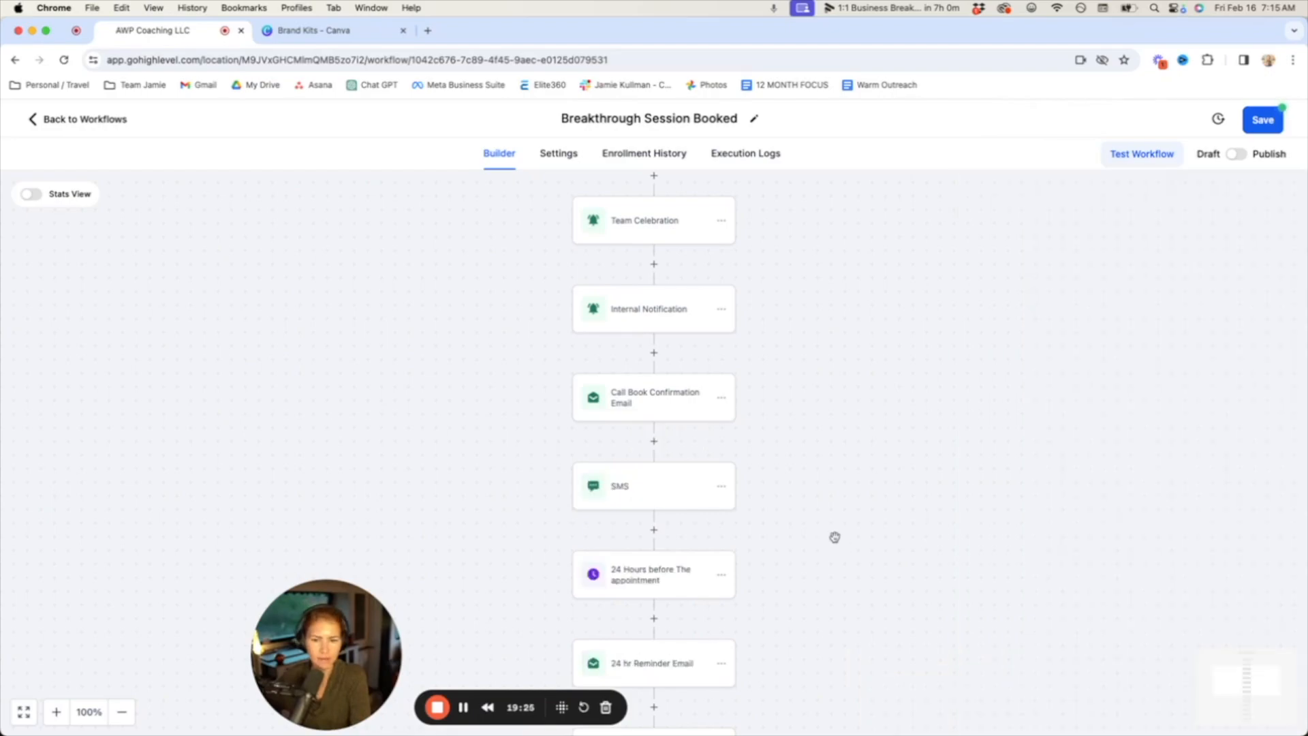
Rename the SMS step to 'Confirmation SMS' and save it.
click(726, 487)
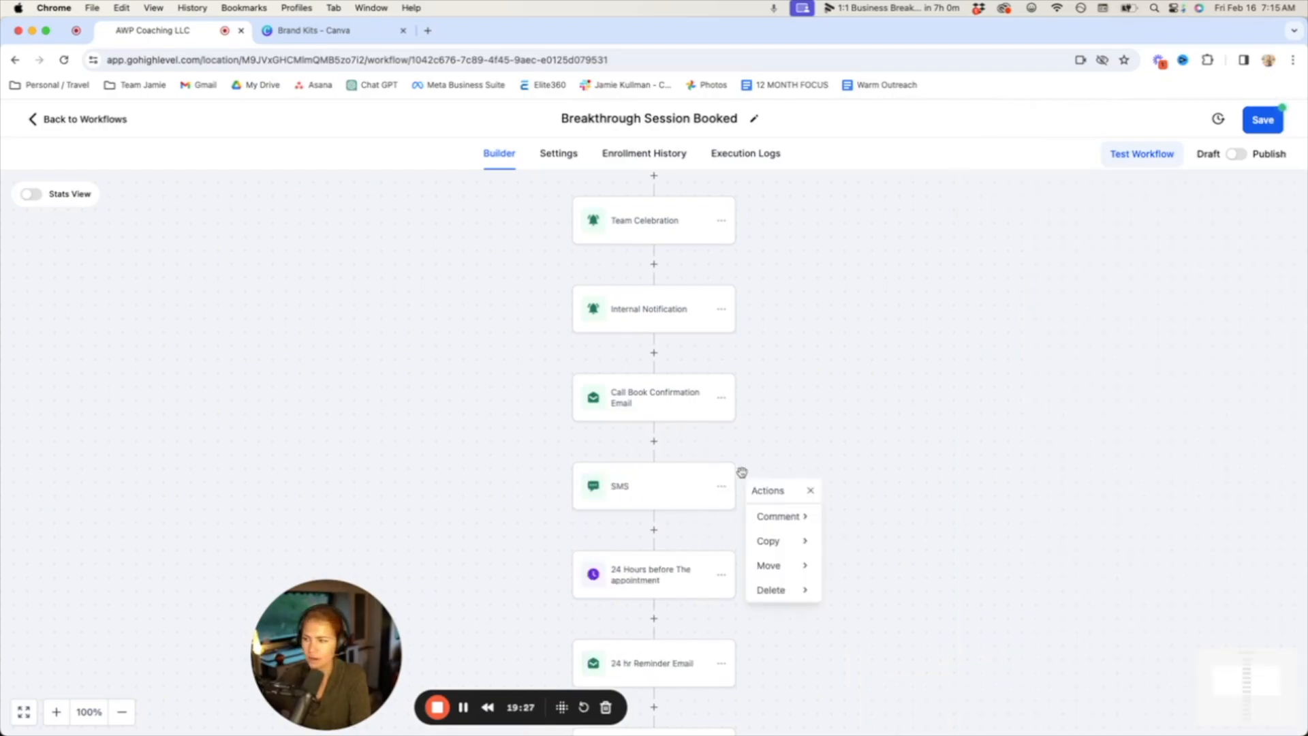
click(646, 503)
click(984, 315)
text(Confirmation SMS)
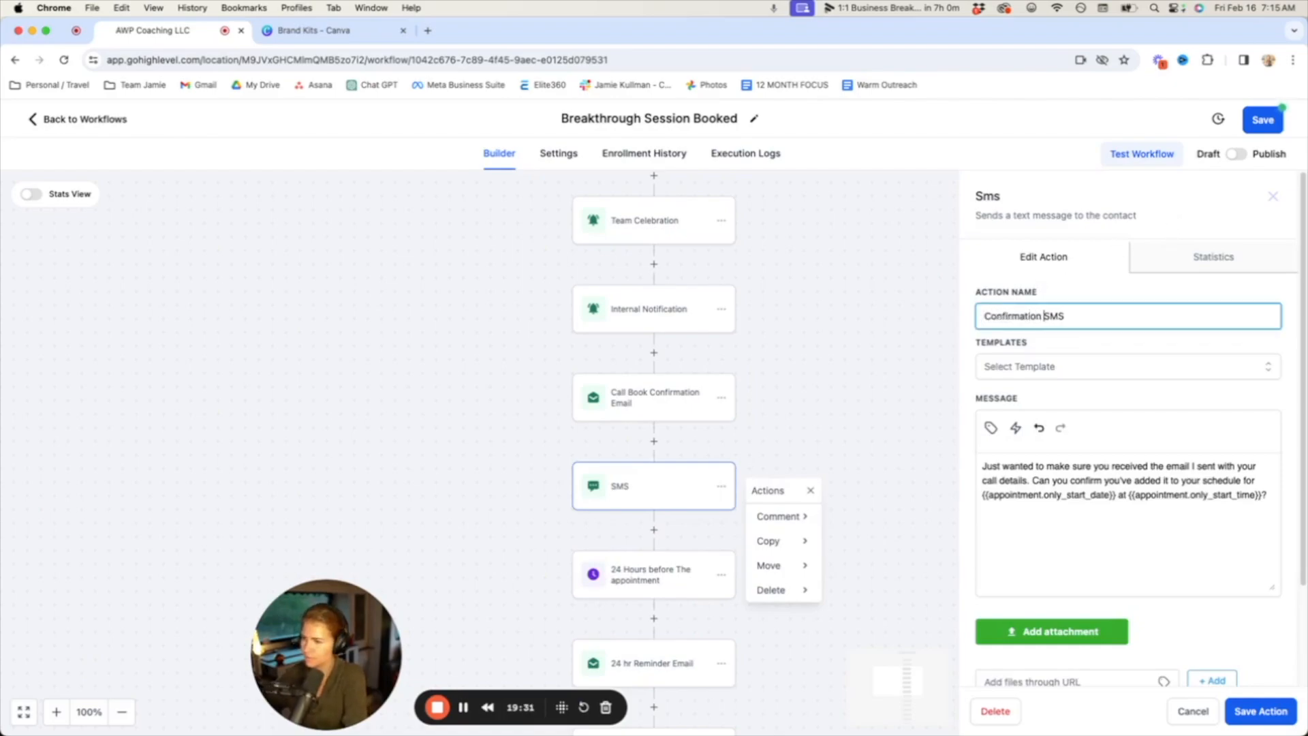
click(1250, 710)
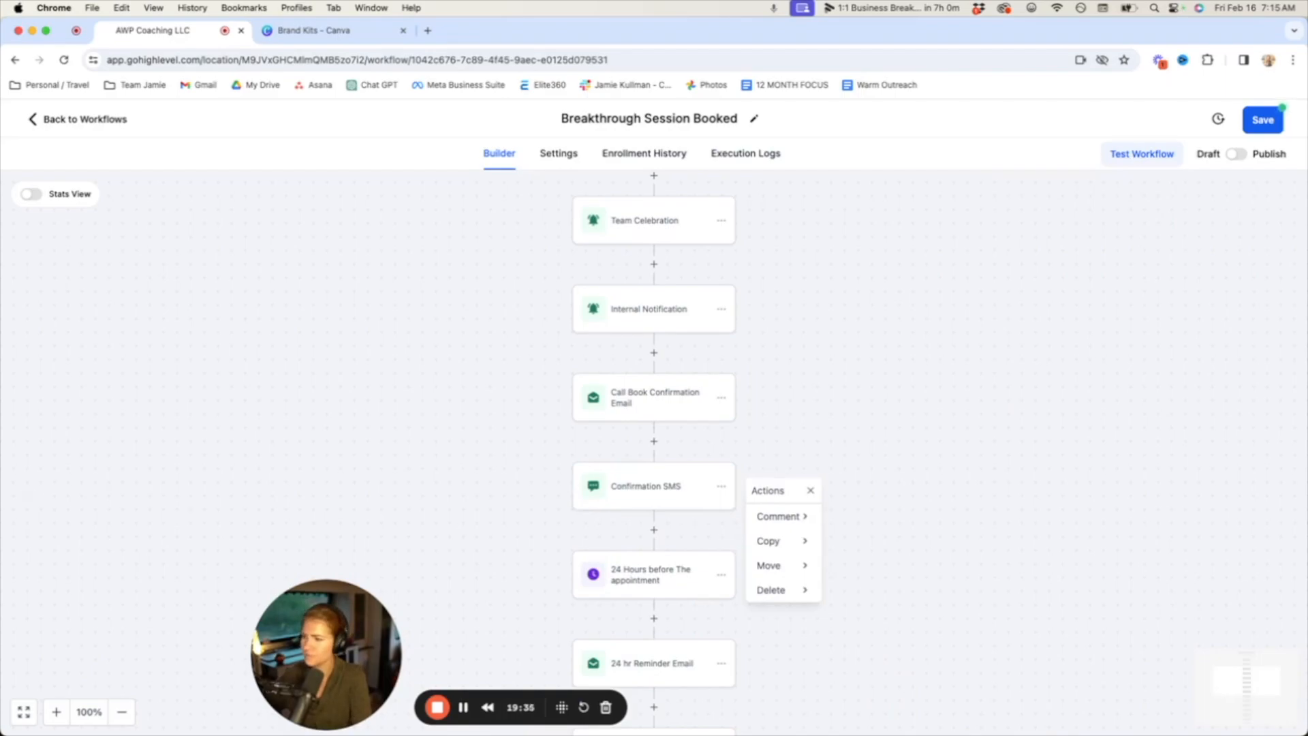
click(827, 402)
Scroll through the workflow to review the 1-hour and 5-minute reminder steps before END.
scroll(827, 403, down, 2)
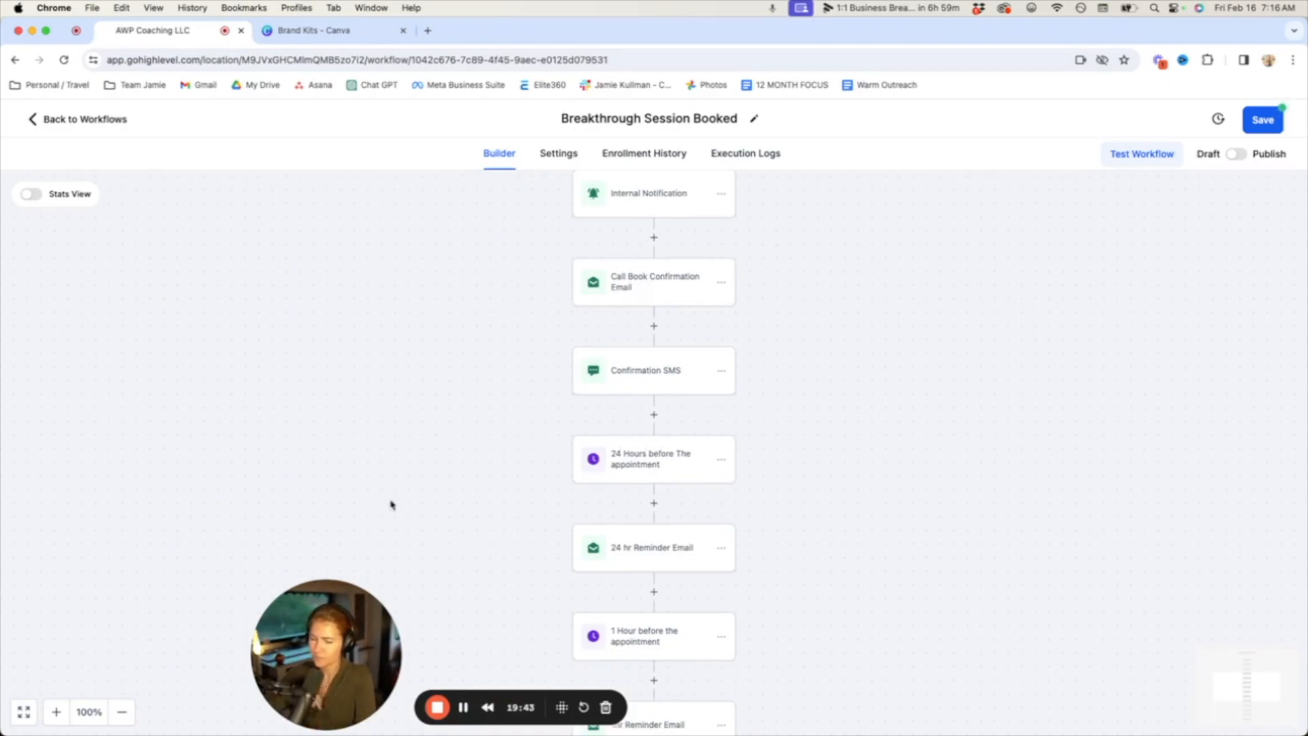
scroll(671, 497, down, 3)
scroll(777, 446, down, 2)
scroll(768, 513, down, 5)
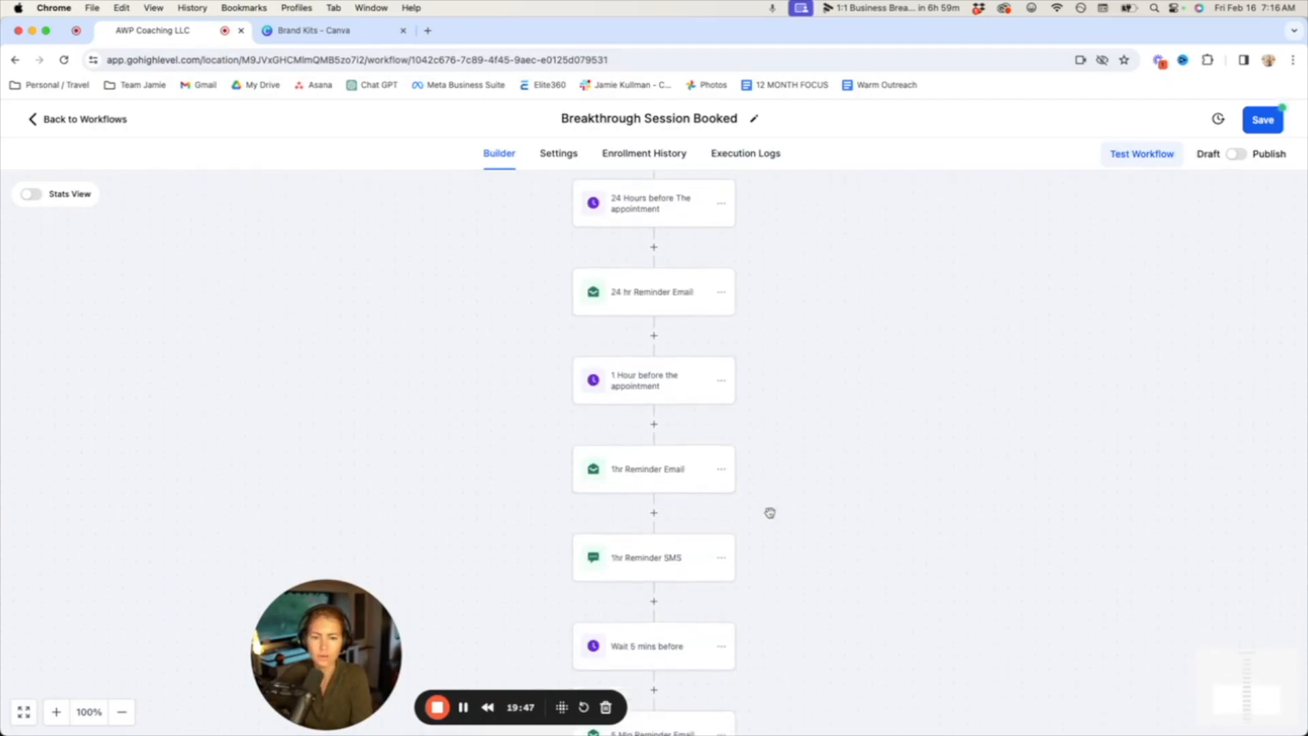
scroll(784, 533, down, 1)
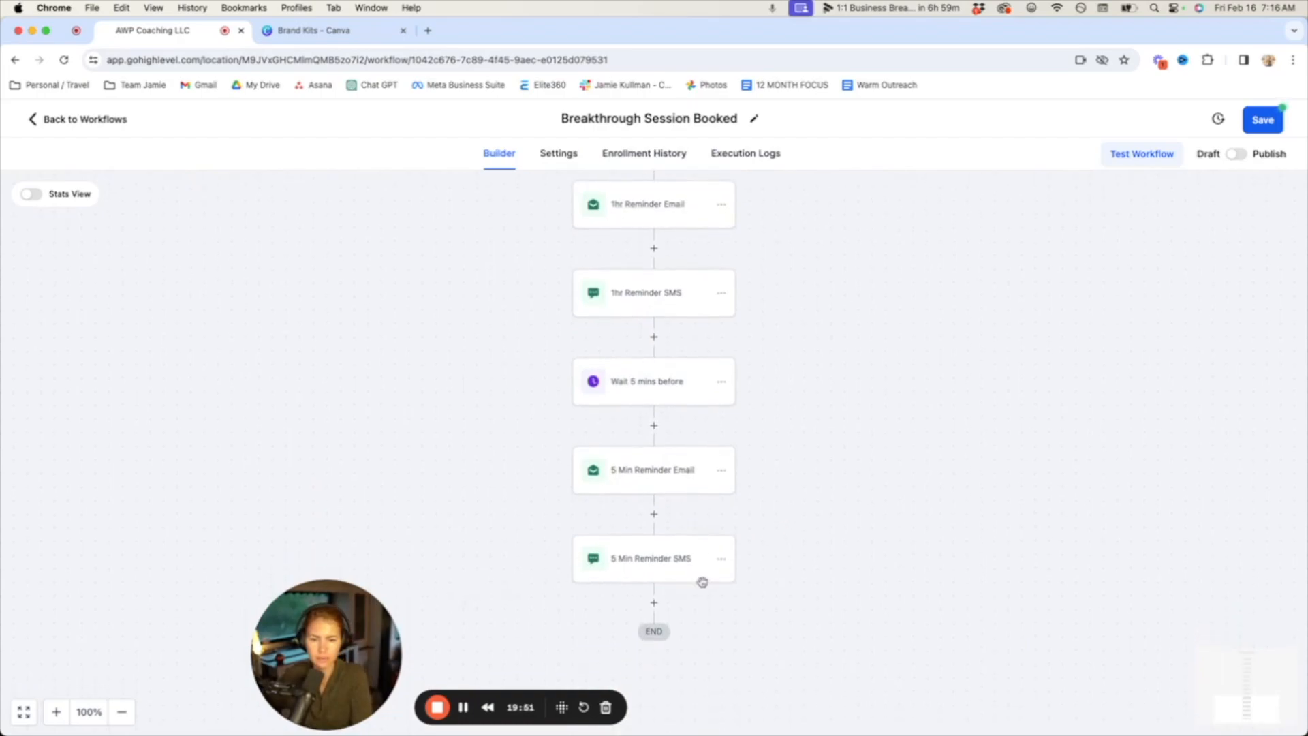
click(721, 472)
click(765, 429)
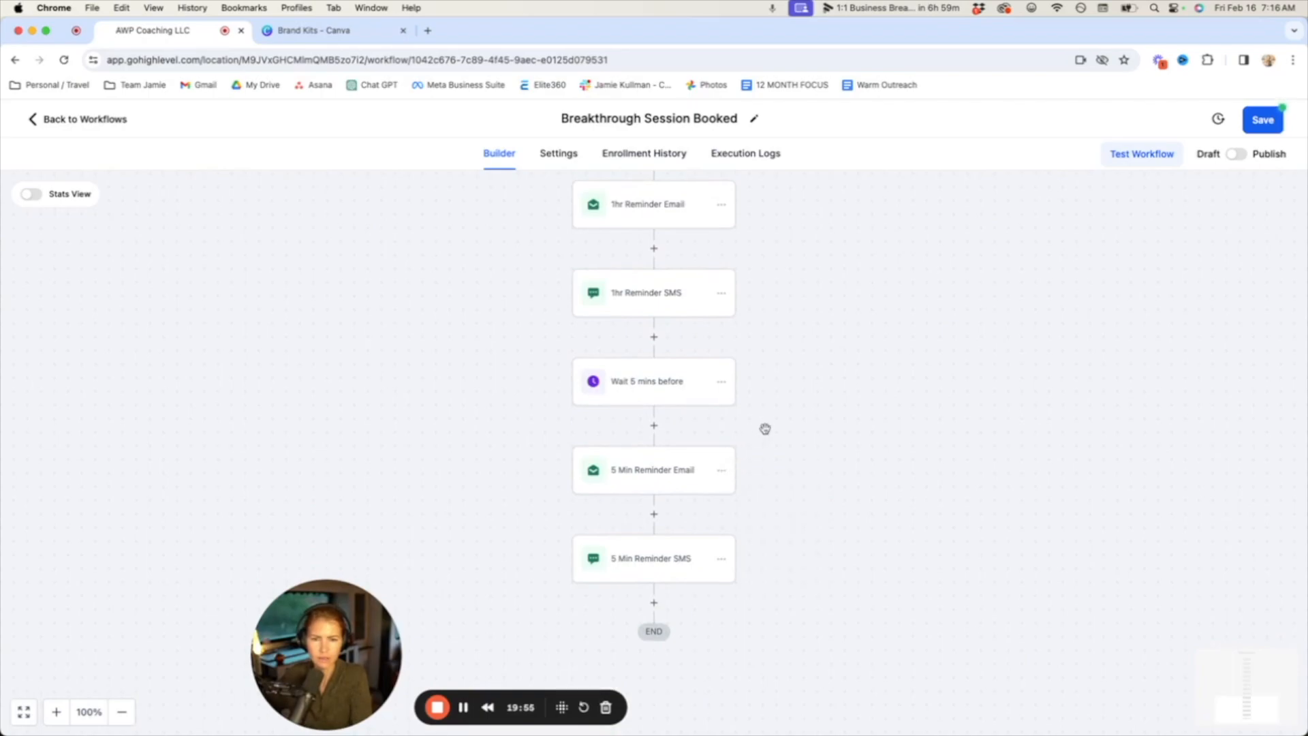
scroll(847, 470, up, 1)
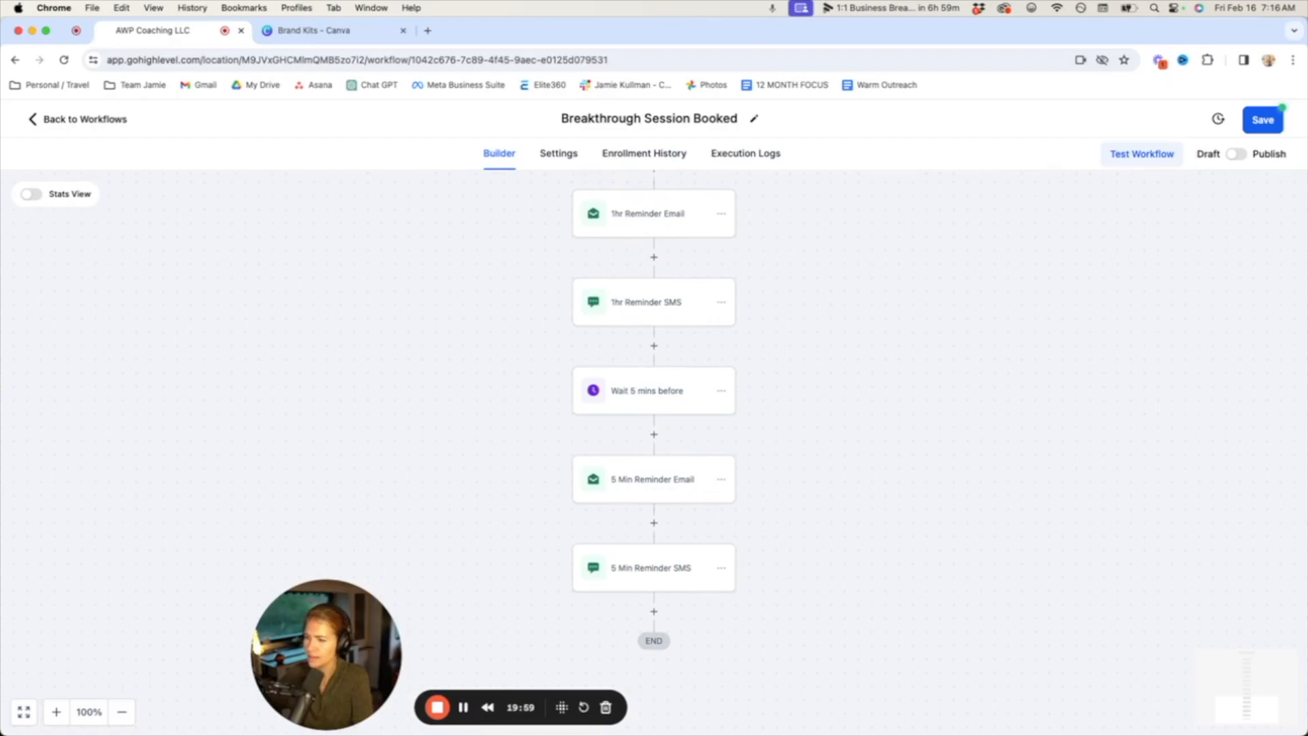
scroll(850, 441, up, 5)
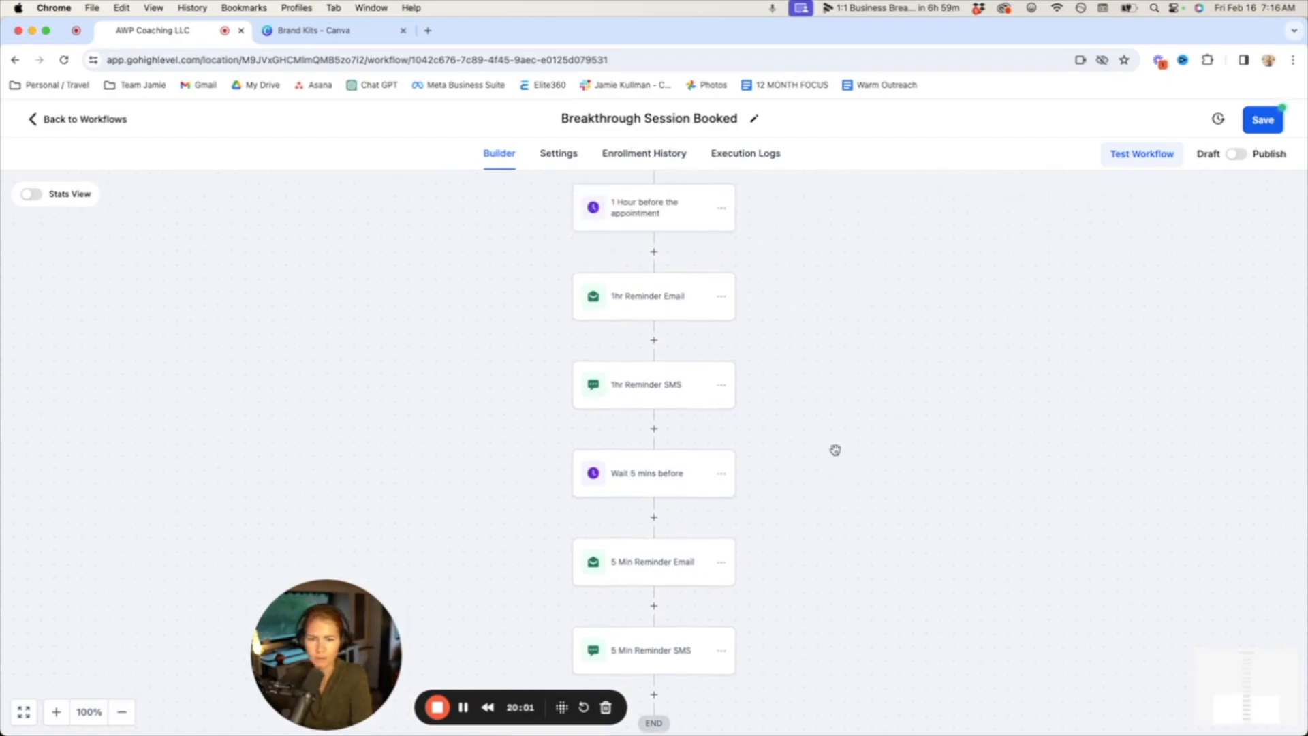
Add a Voicemail action step after the 1hr Reminder SMS.
click(654, 430)
text(voicem)
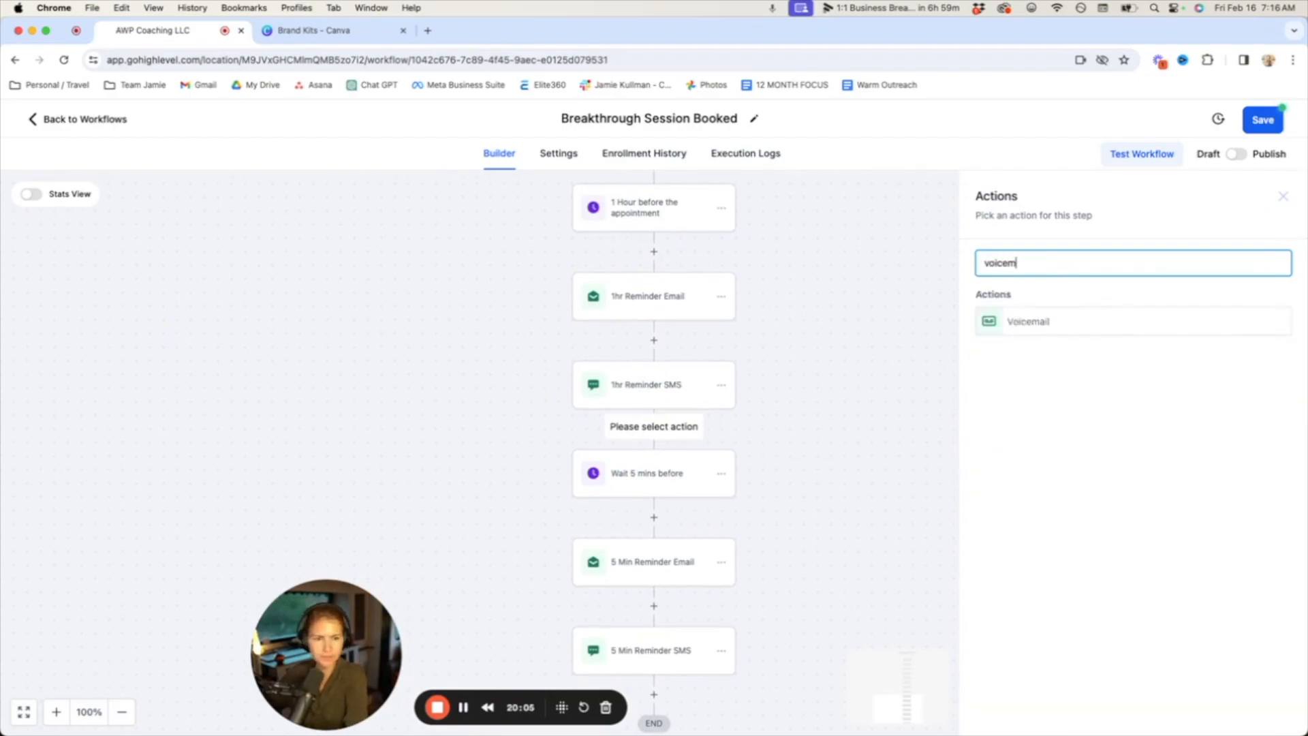
click(1153, 327)
drag(409, 627, 106, 626)
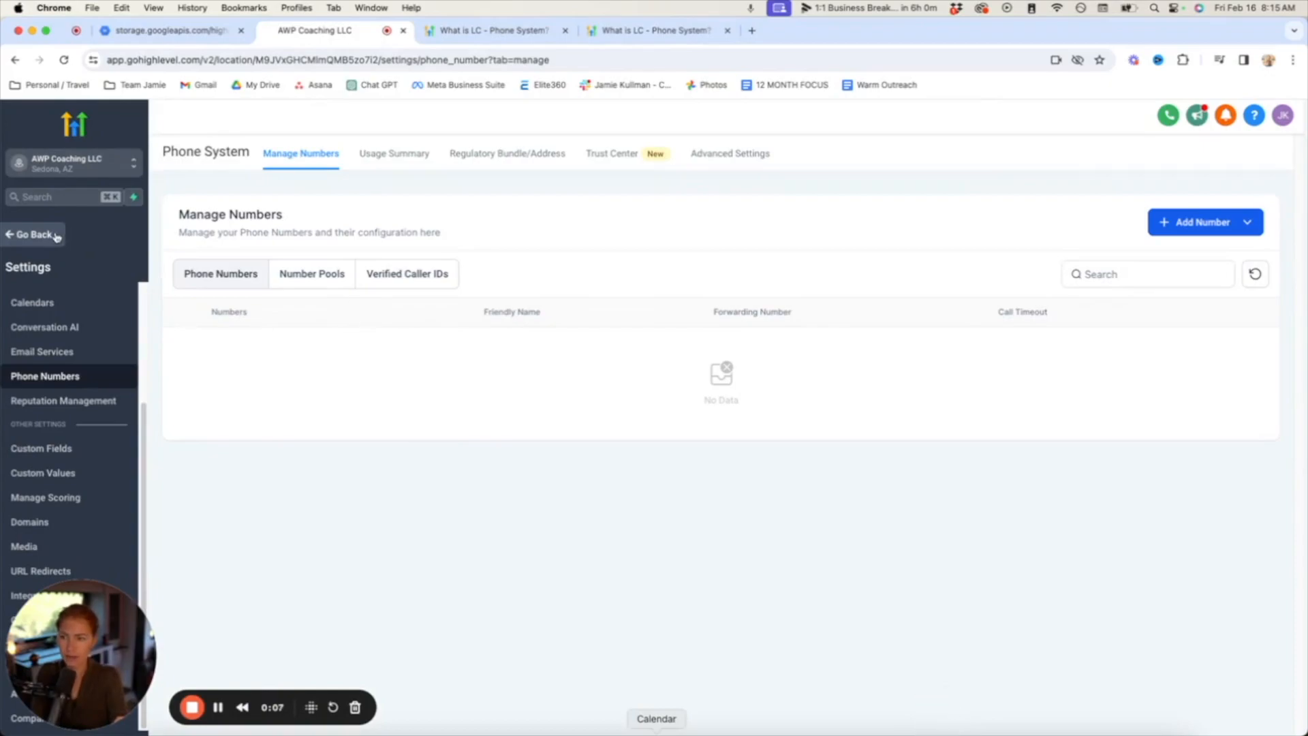
Filter available numbers by the 928 area code and buy a local Flagstaff number.
drag(6, 267, 77, 269)
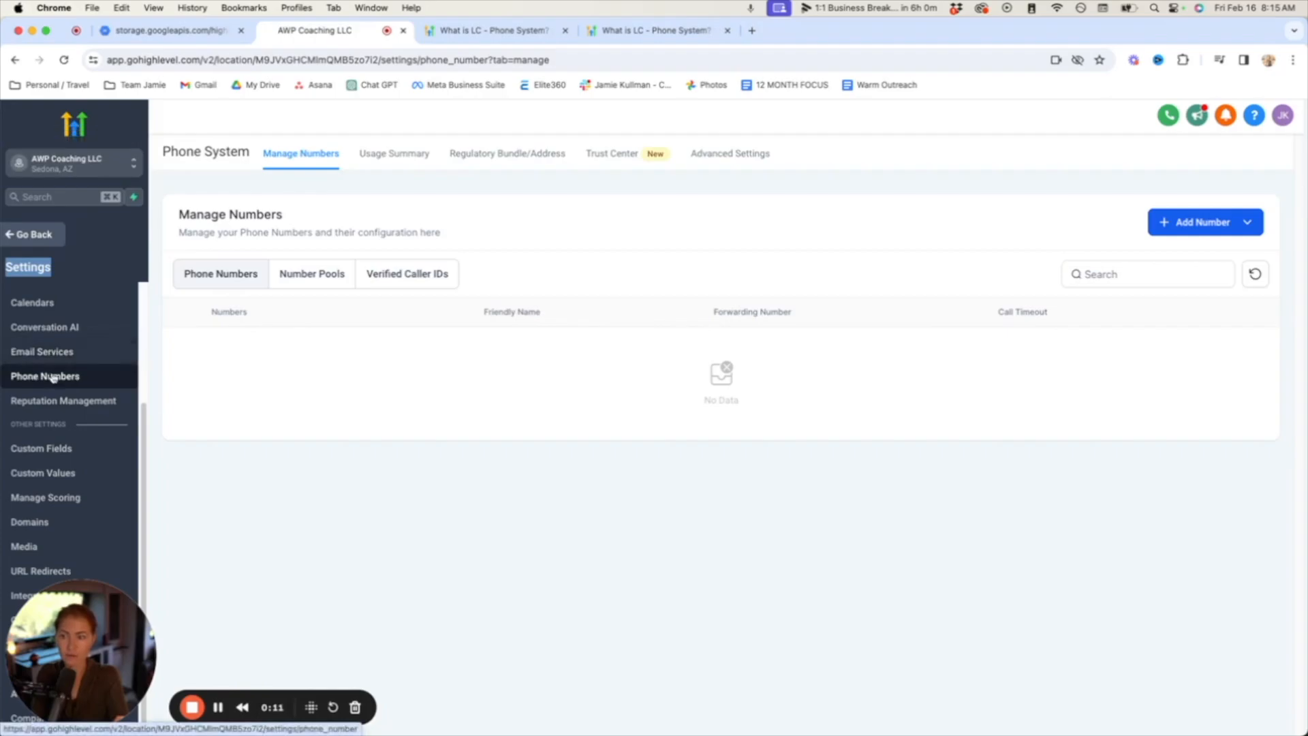
click(1205, 222)
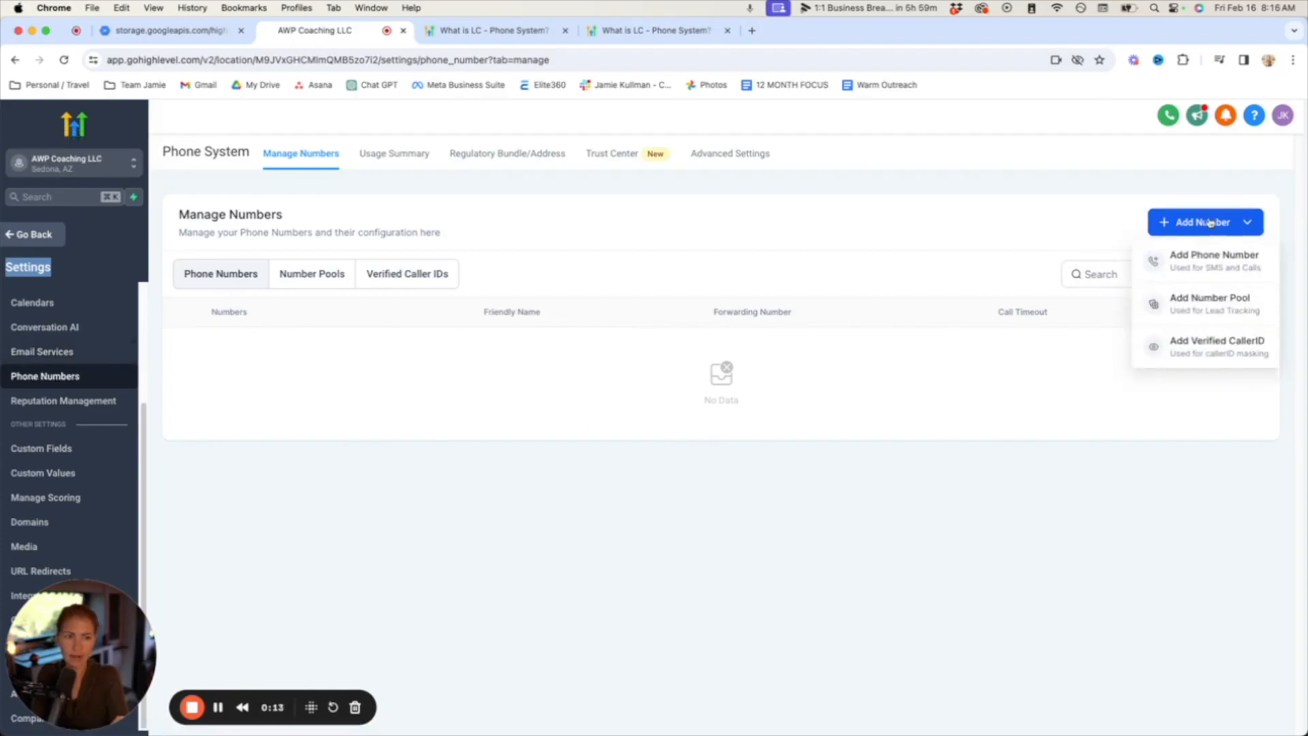
click(1223, 254)
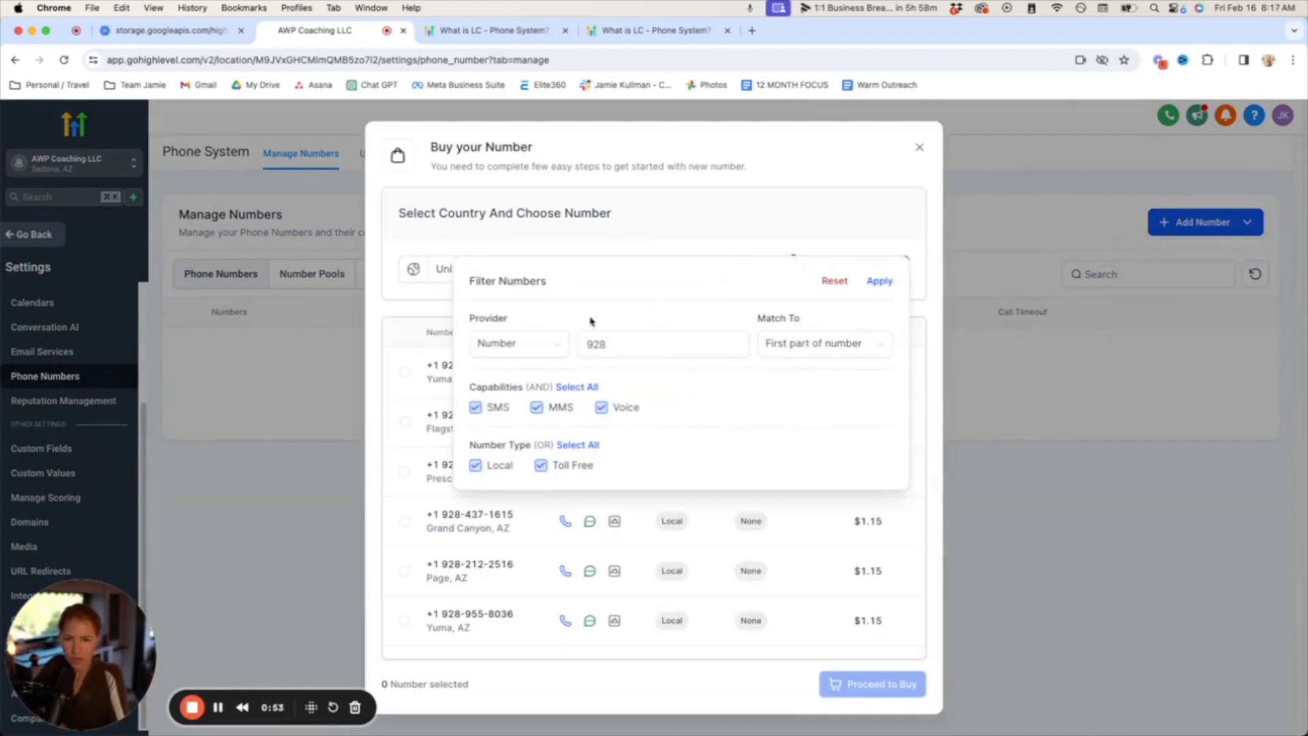
drag(610, 343, 581, 344)
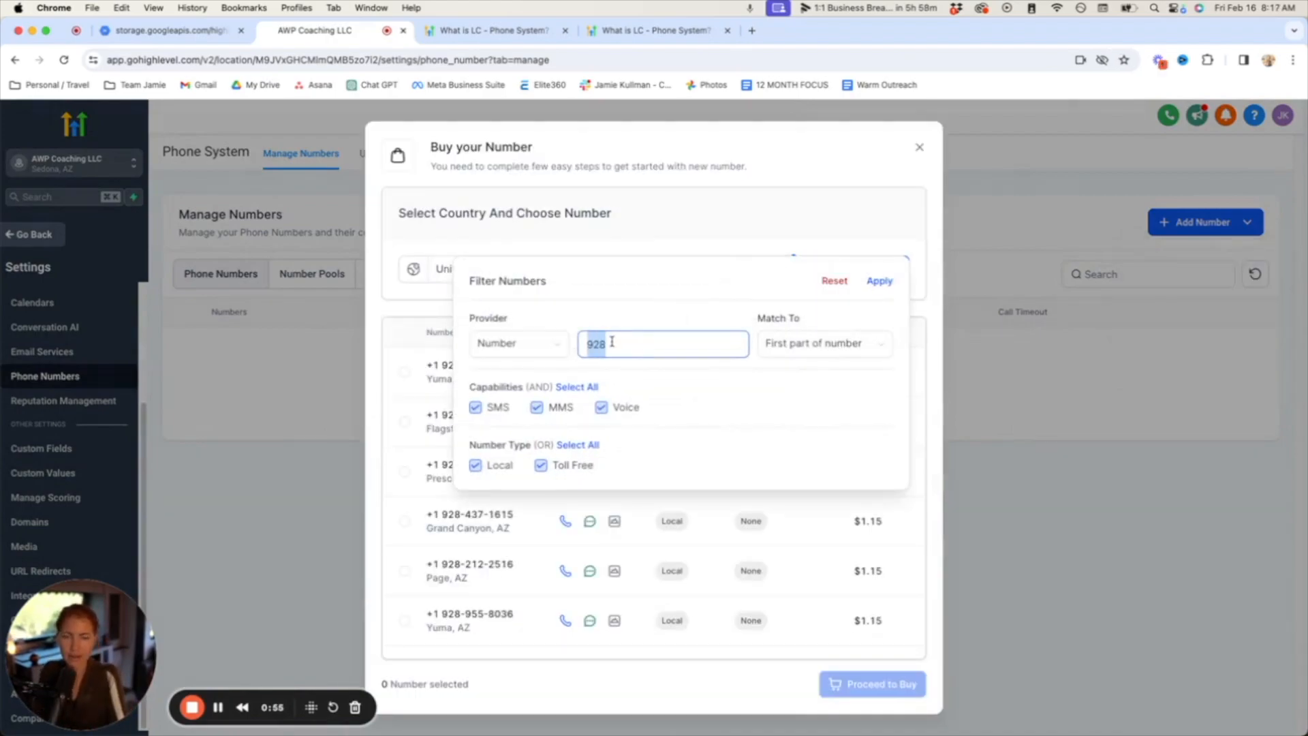
click(614, 344)
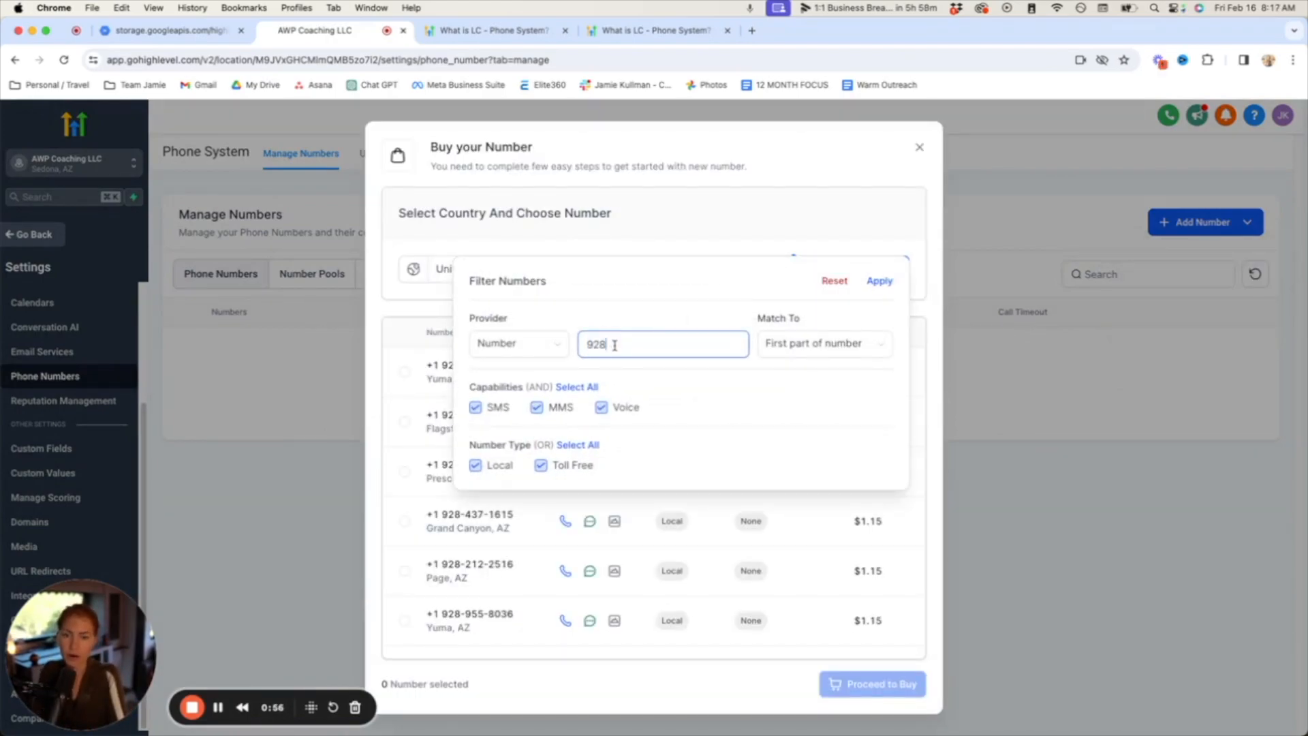
click(879, 281)
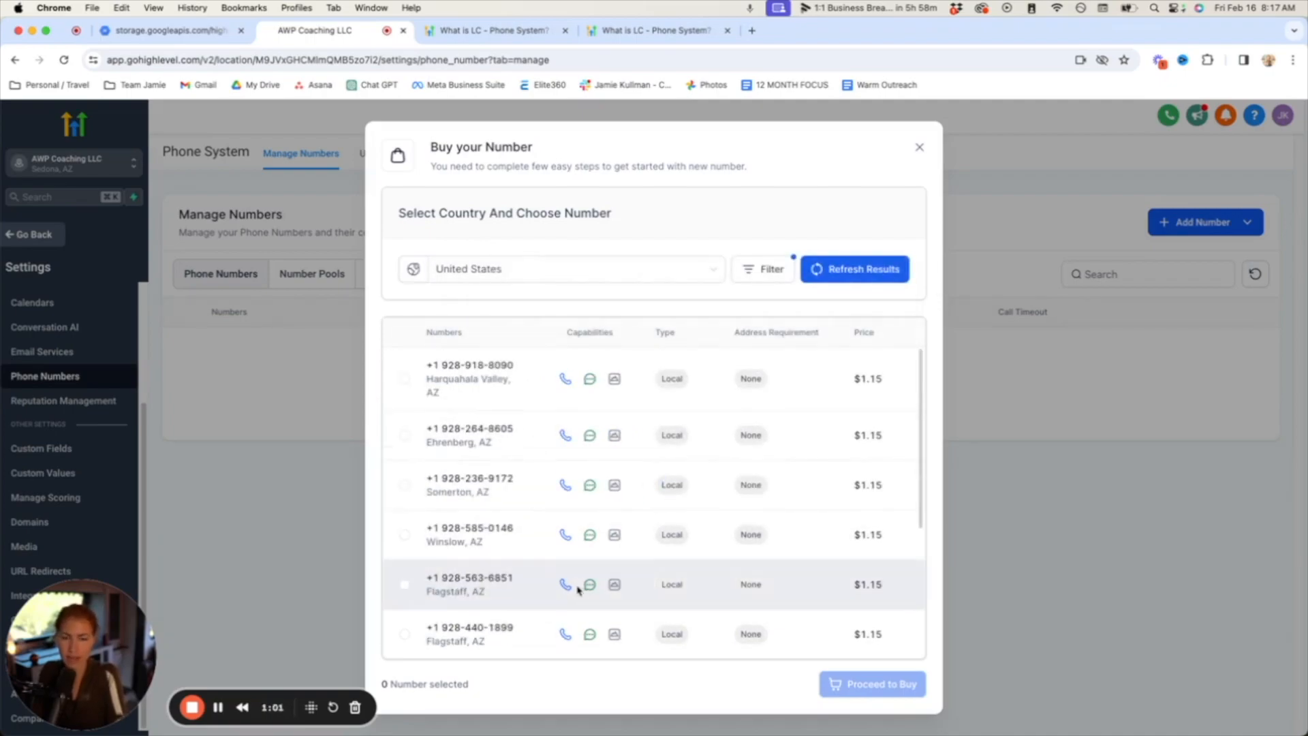
scroll(586, 590, down, 4)
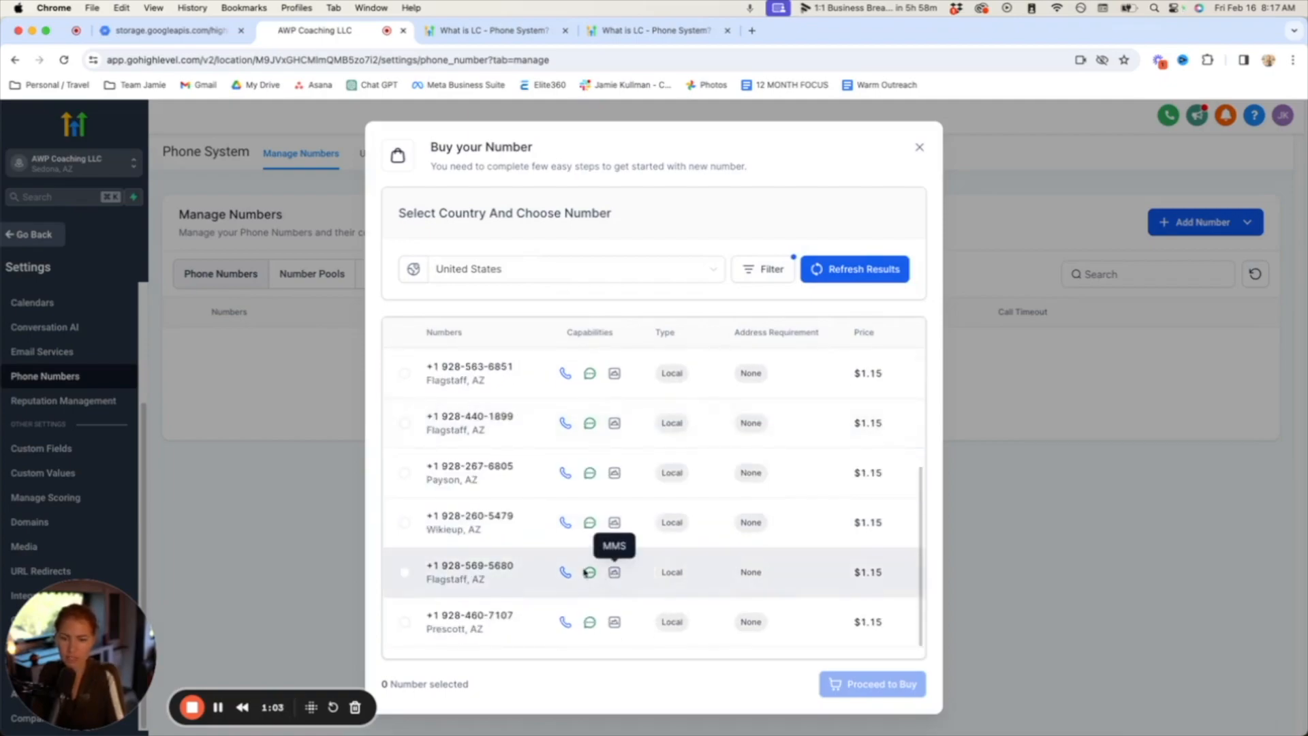
scroll(600, 579, up, 4)
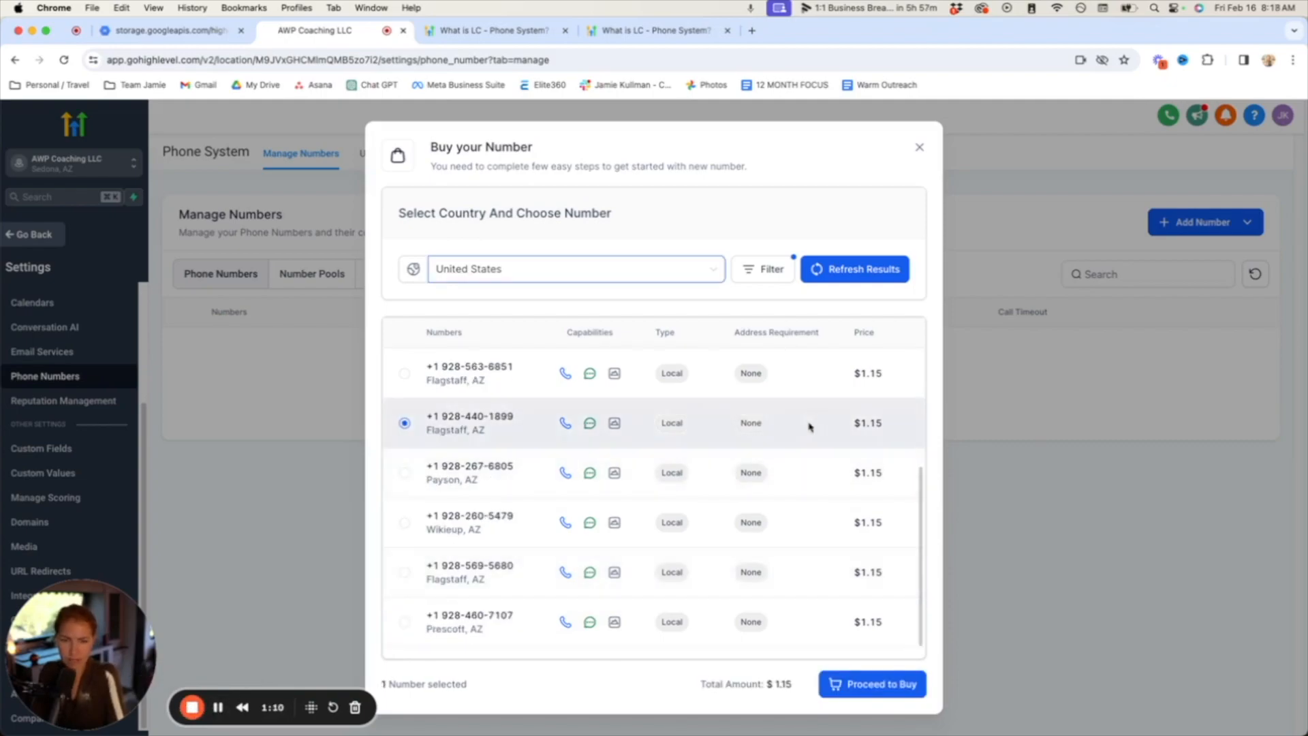
click(892, 686)
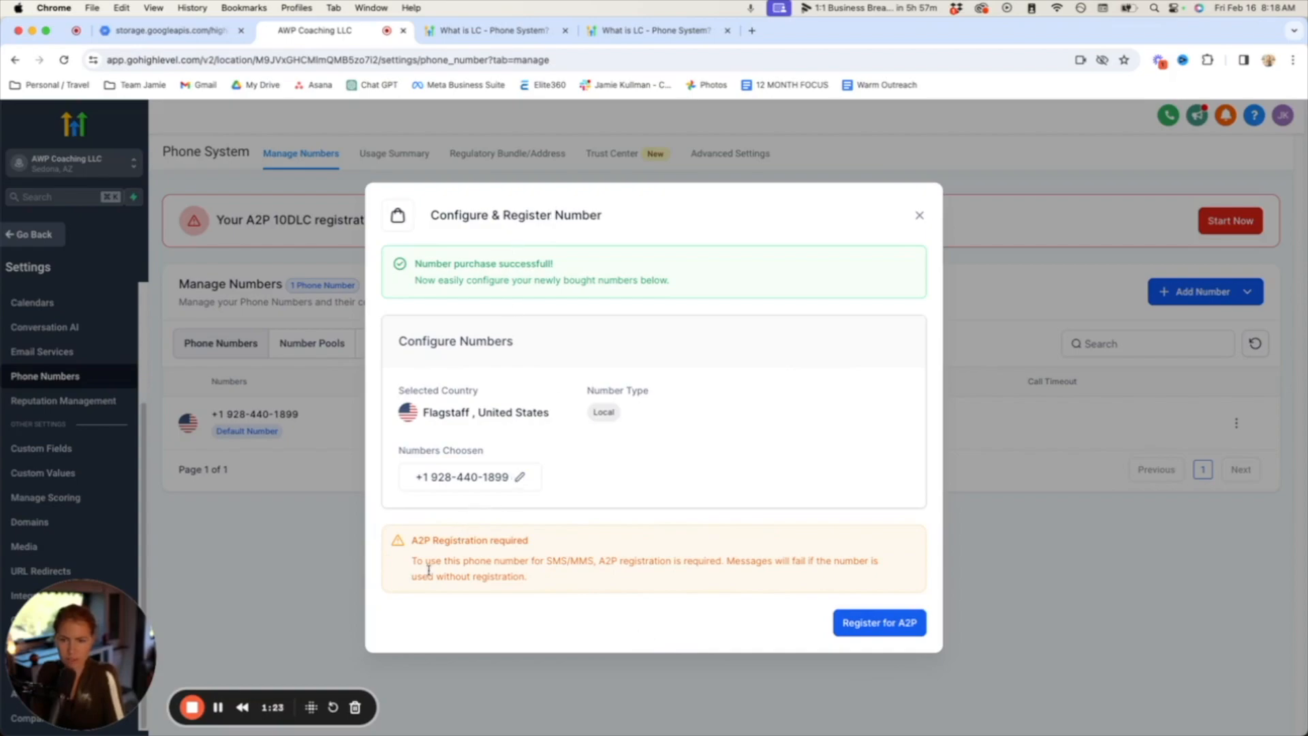
Start A2P registration for the new number, answer Yes to having a tax ID, and continue.
drag(423, 537, 565, 586)
click(565, 586)
click(907, 621)
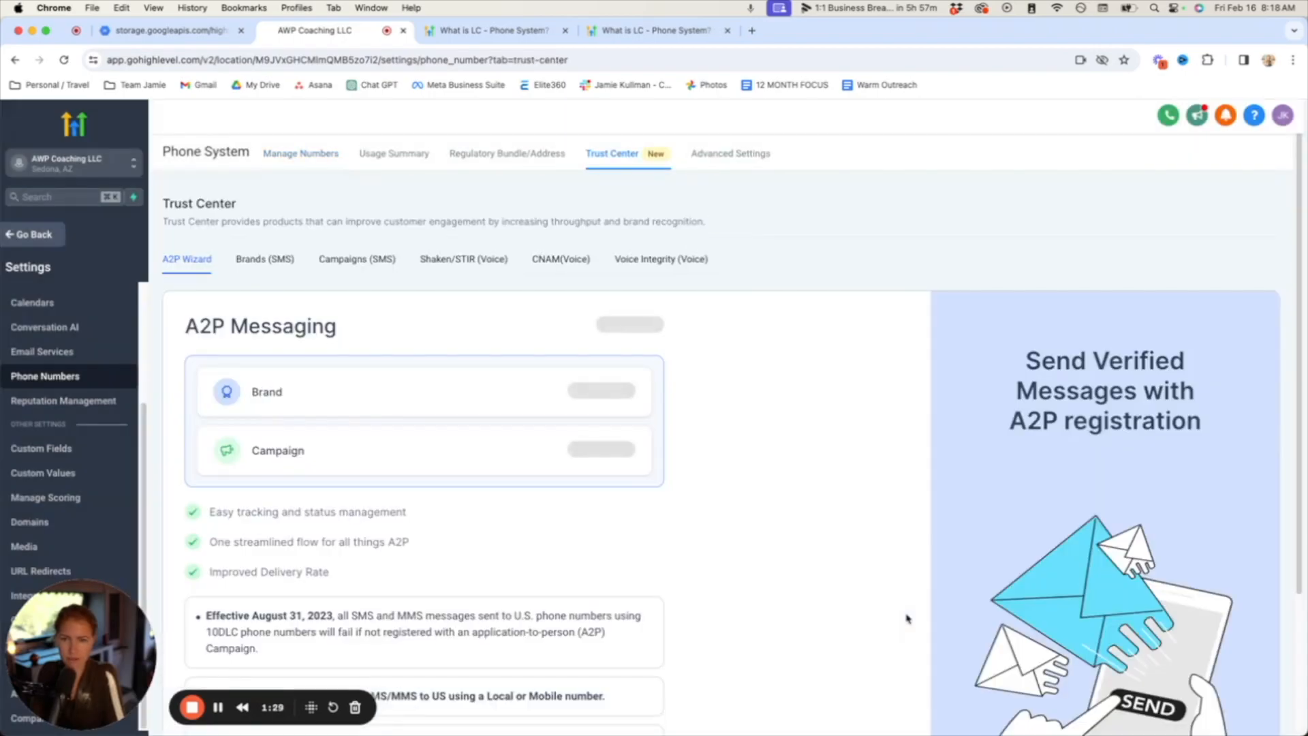
scroll(749, 526, down, 5)
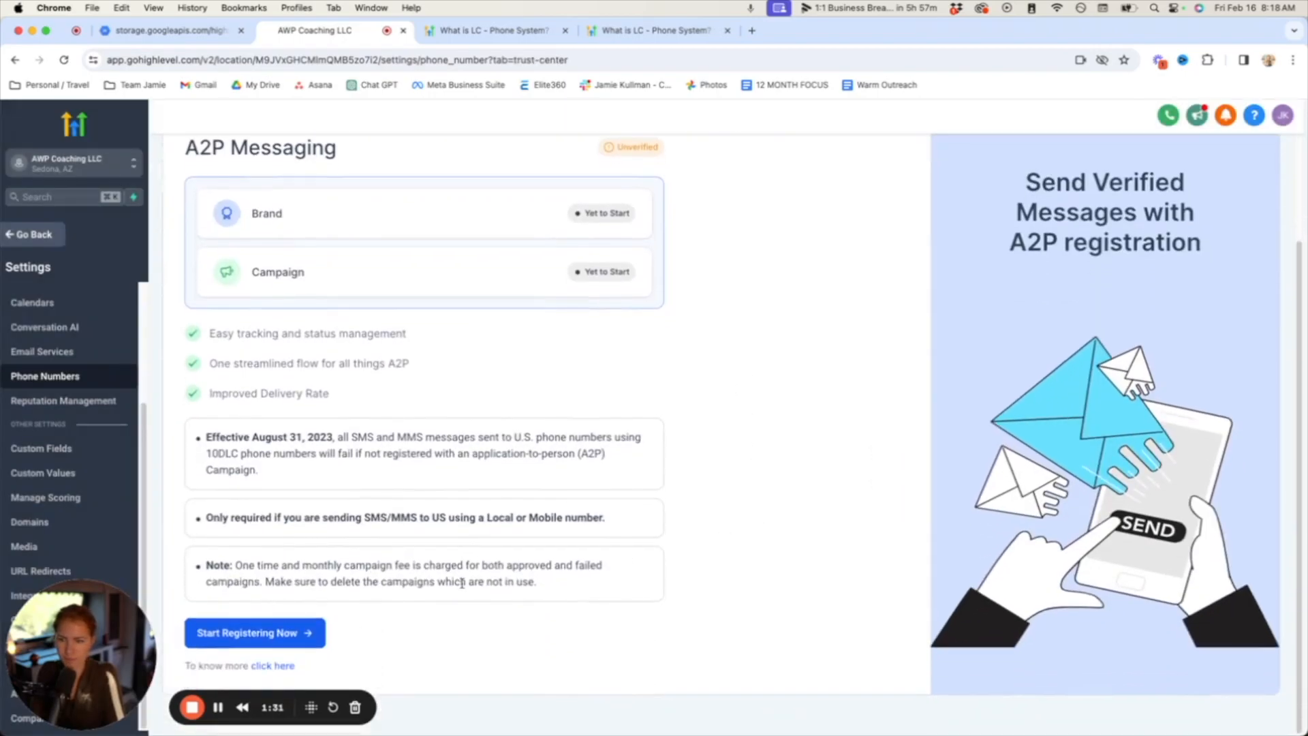
click(265, 630)
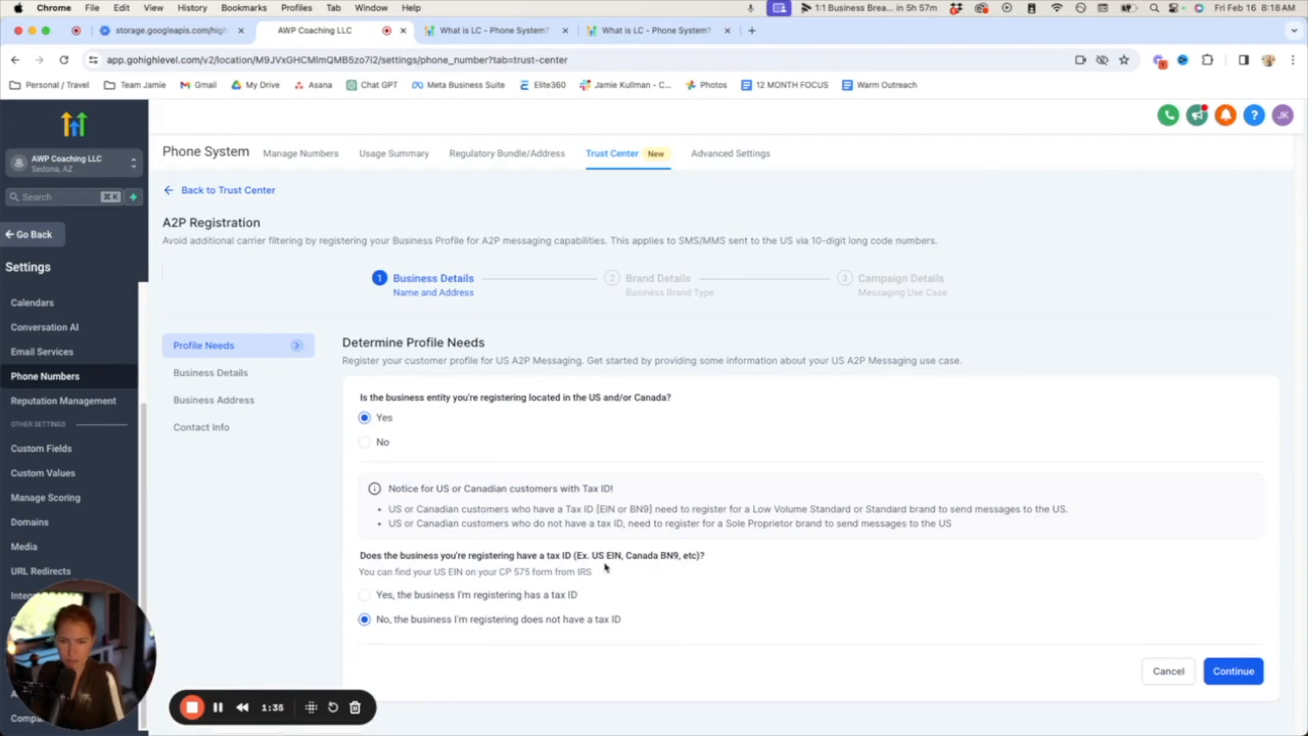
click(366, 595)
click(1246, 672)
scroll(639, 472, down, 4)
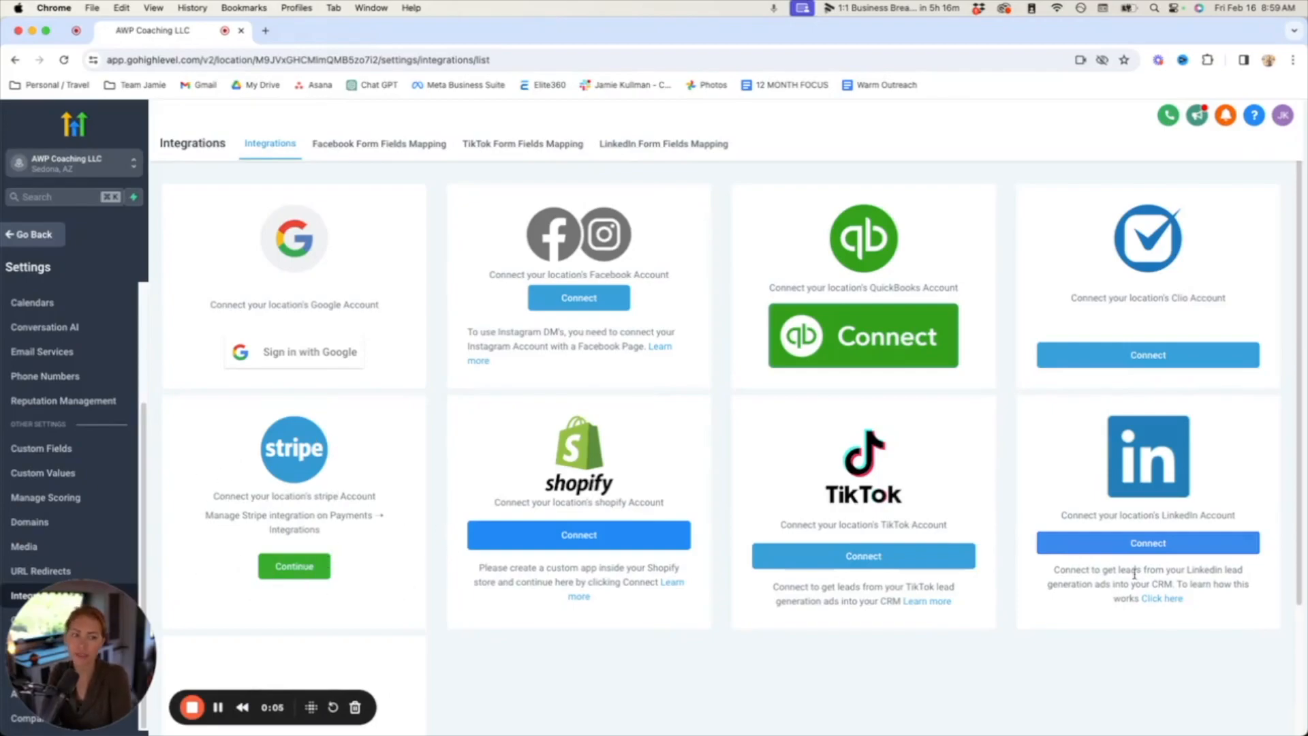
Go to Payments > Payment Links and start creating a new payment link.
scroll(1135, 575, down, 5)
scroll(732, 571, up, 5)
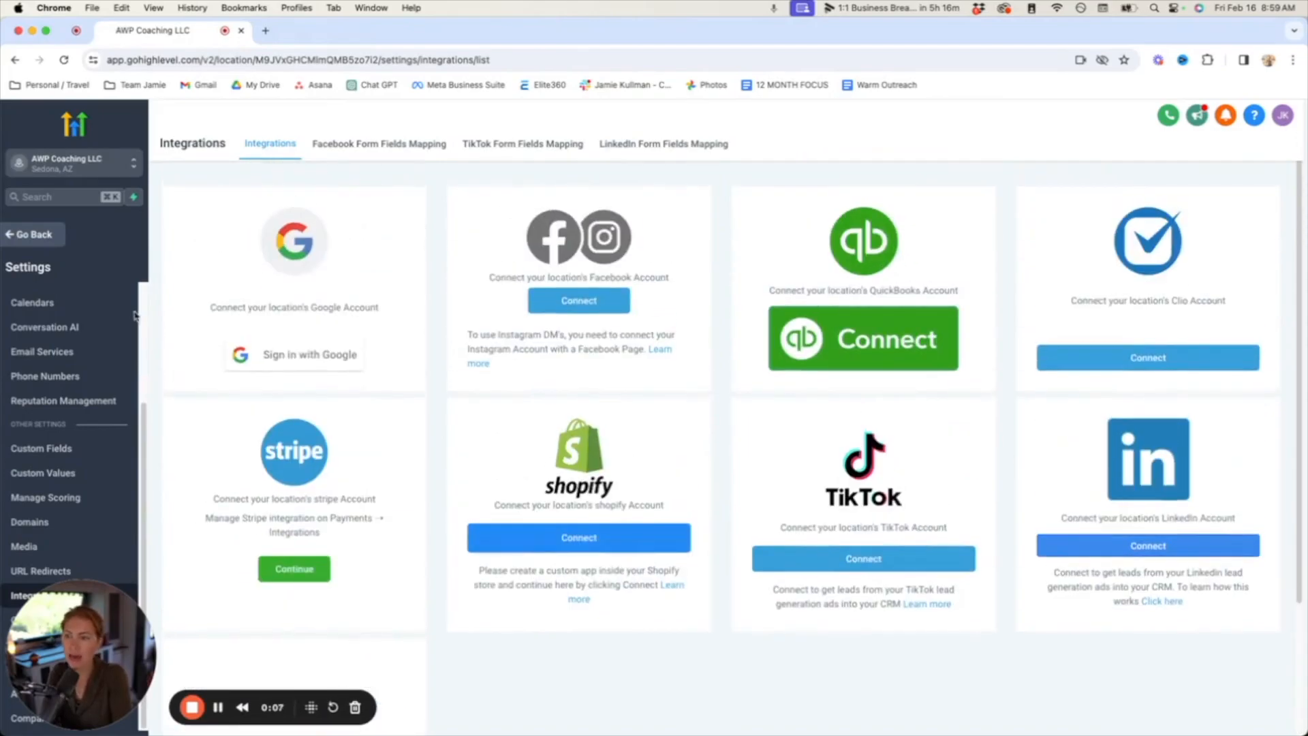
click(53, 240)
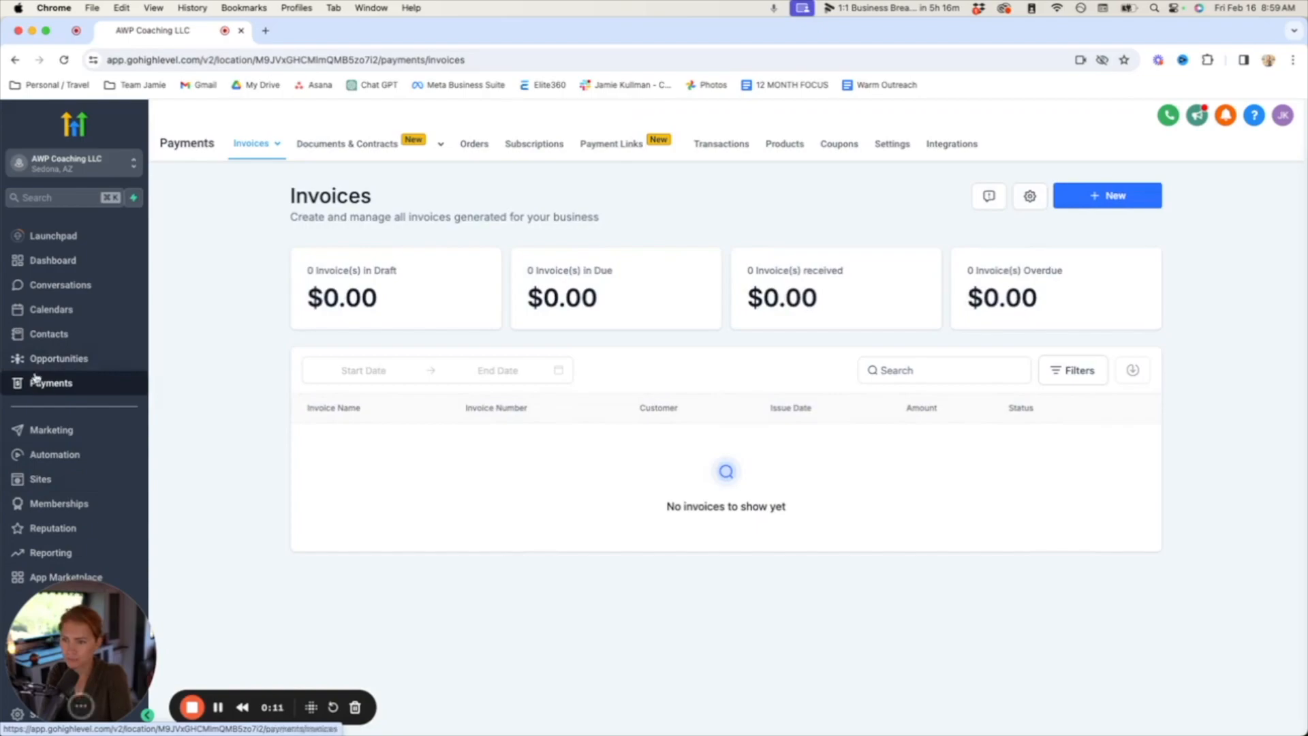
mouse_move(319, 155)
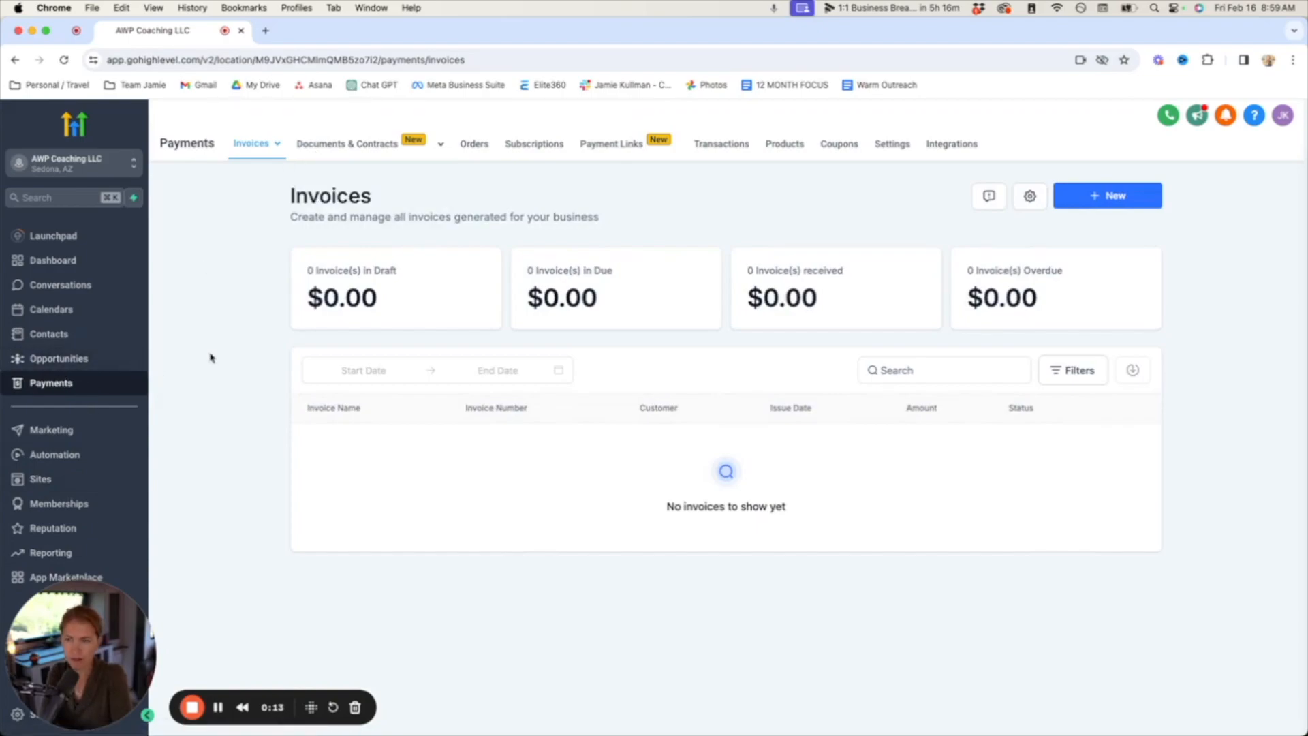
click(621, 143)
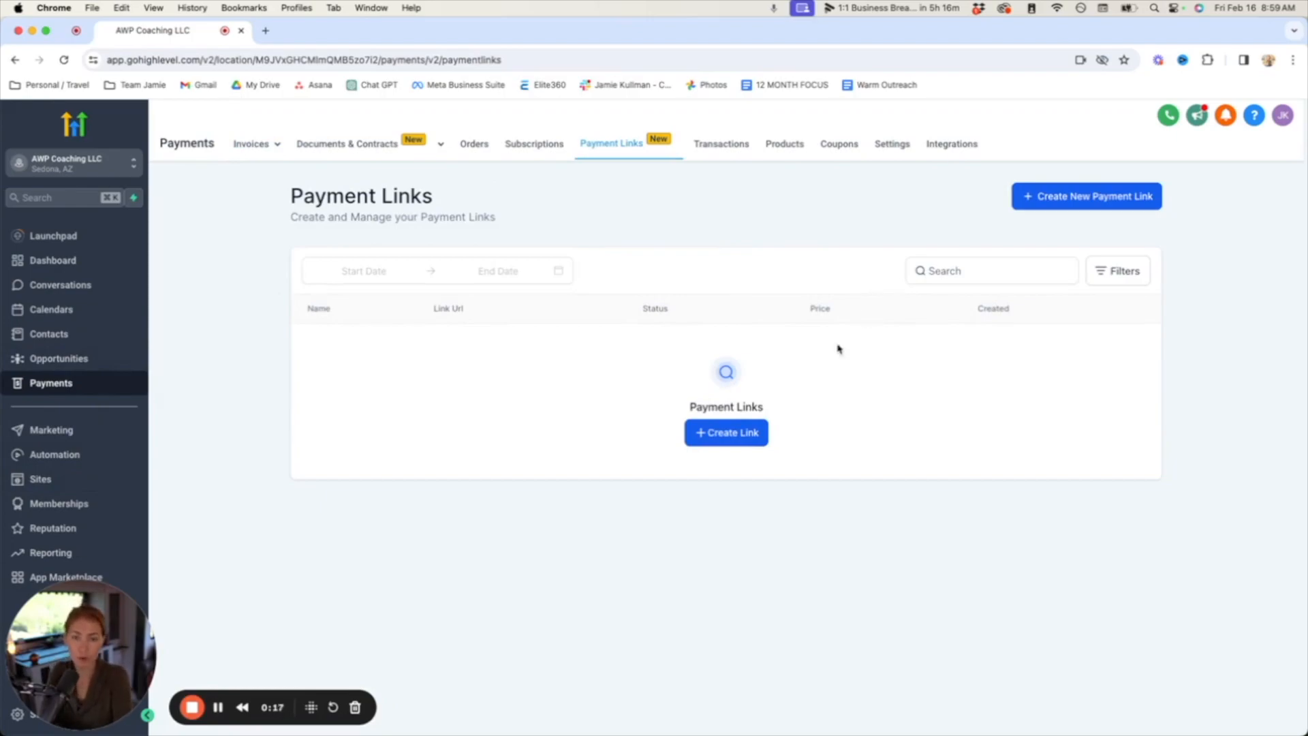
click(748, 432)
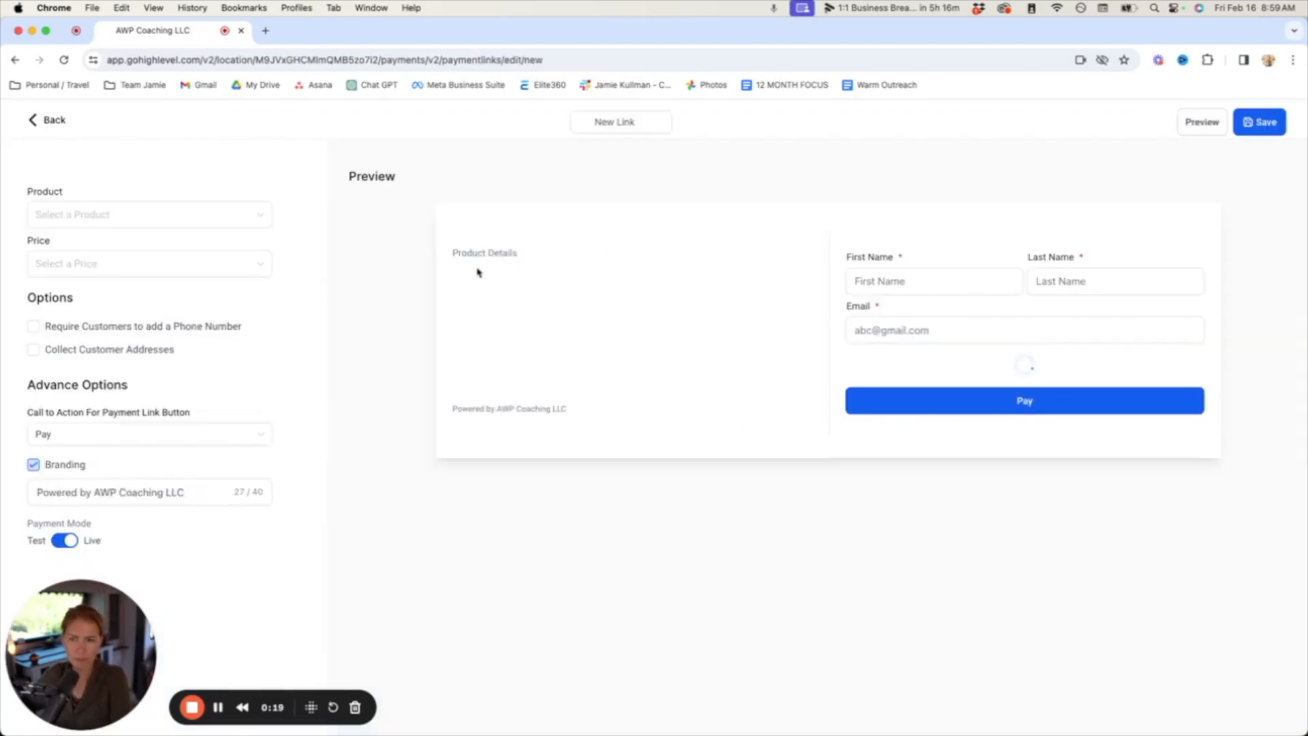
Find the Product and Price lists empty, leave the link unsaved, and open Products.
click(187, 221)
click(241, 208)
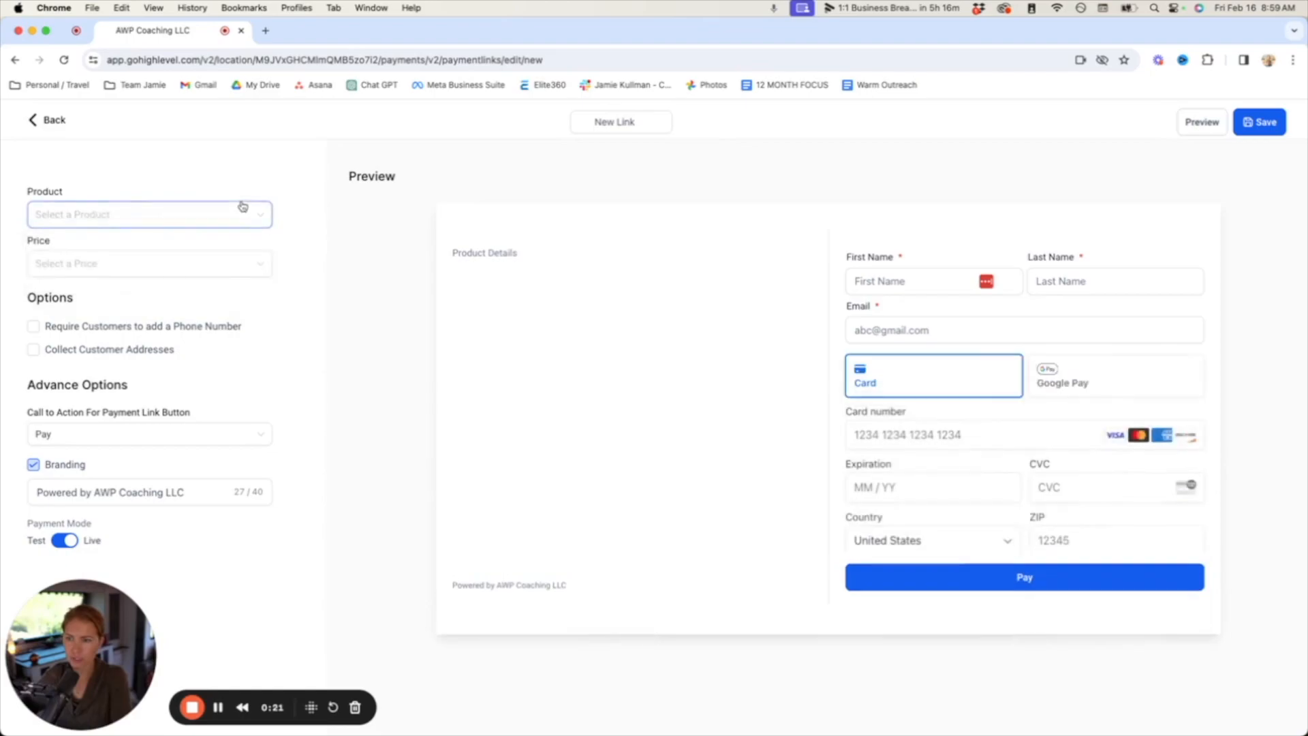
click(247, 261)
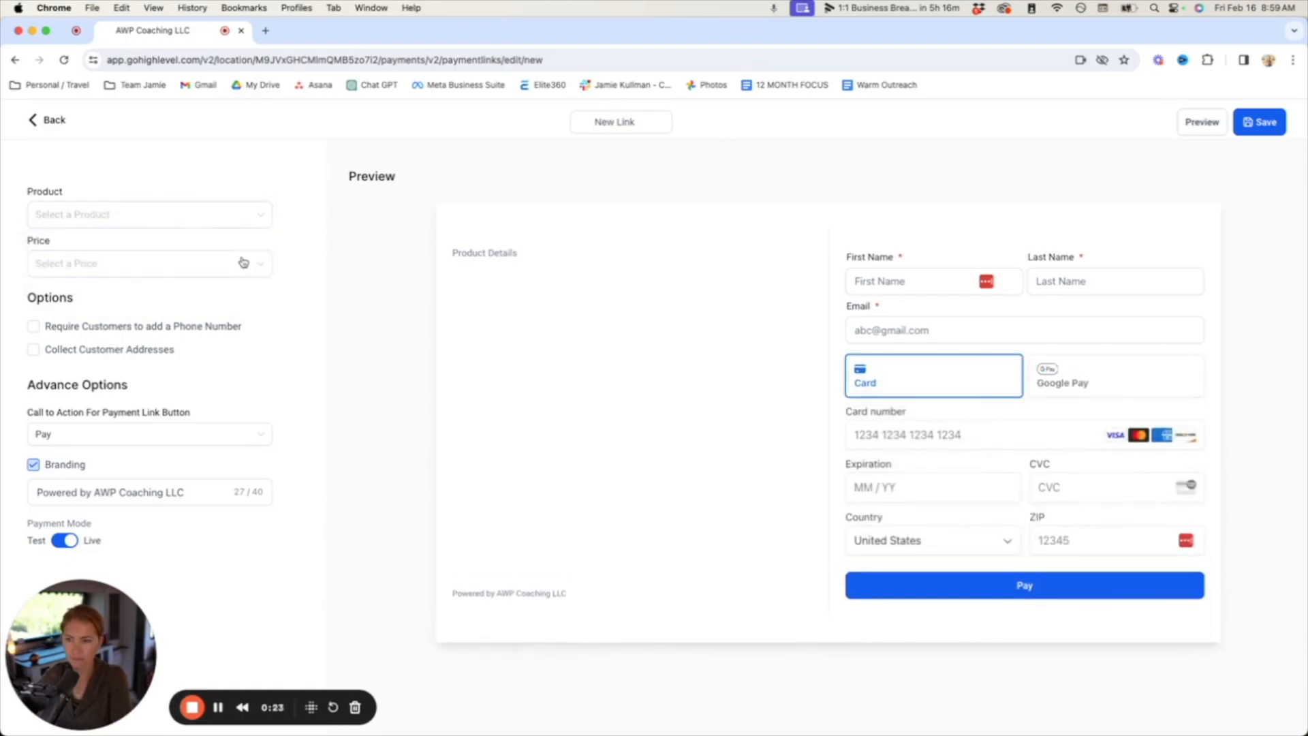
click(244, 268)
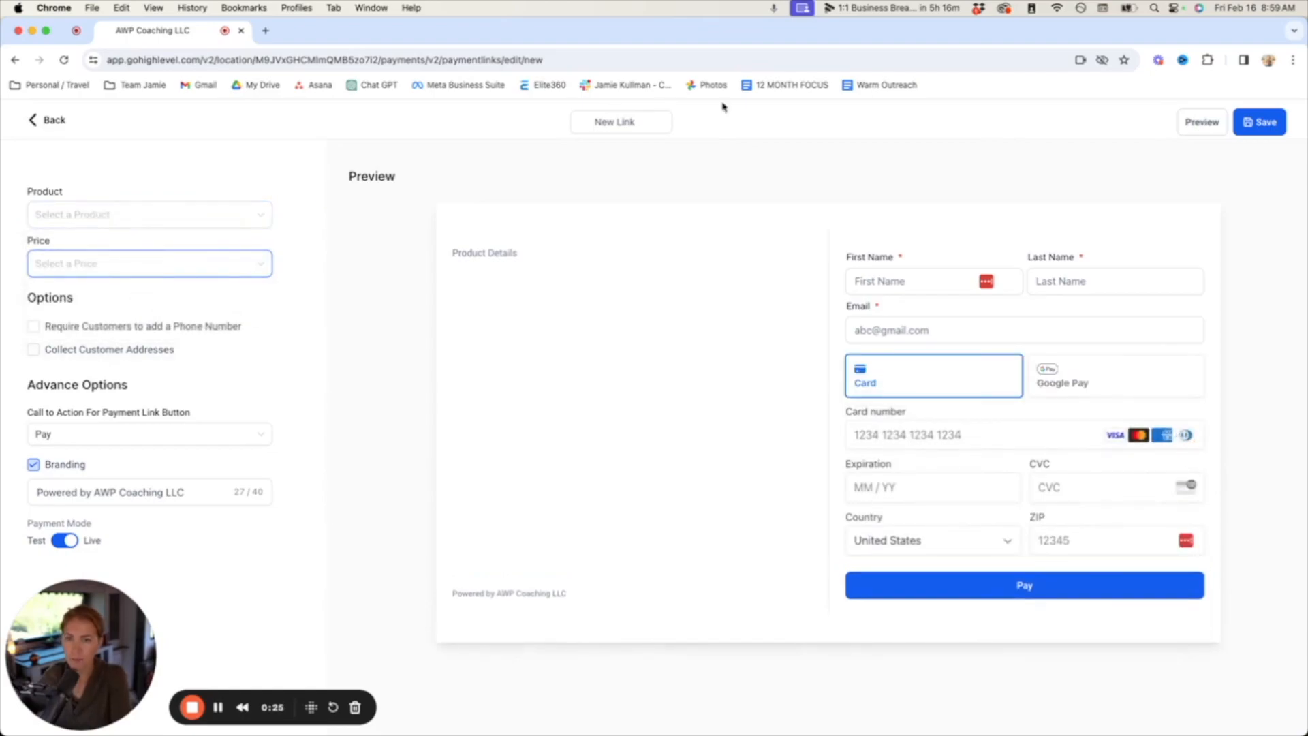
click(101, 217)
click(99, 218)
click(53, 120)
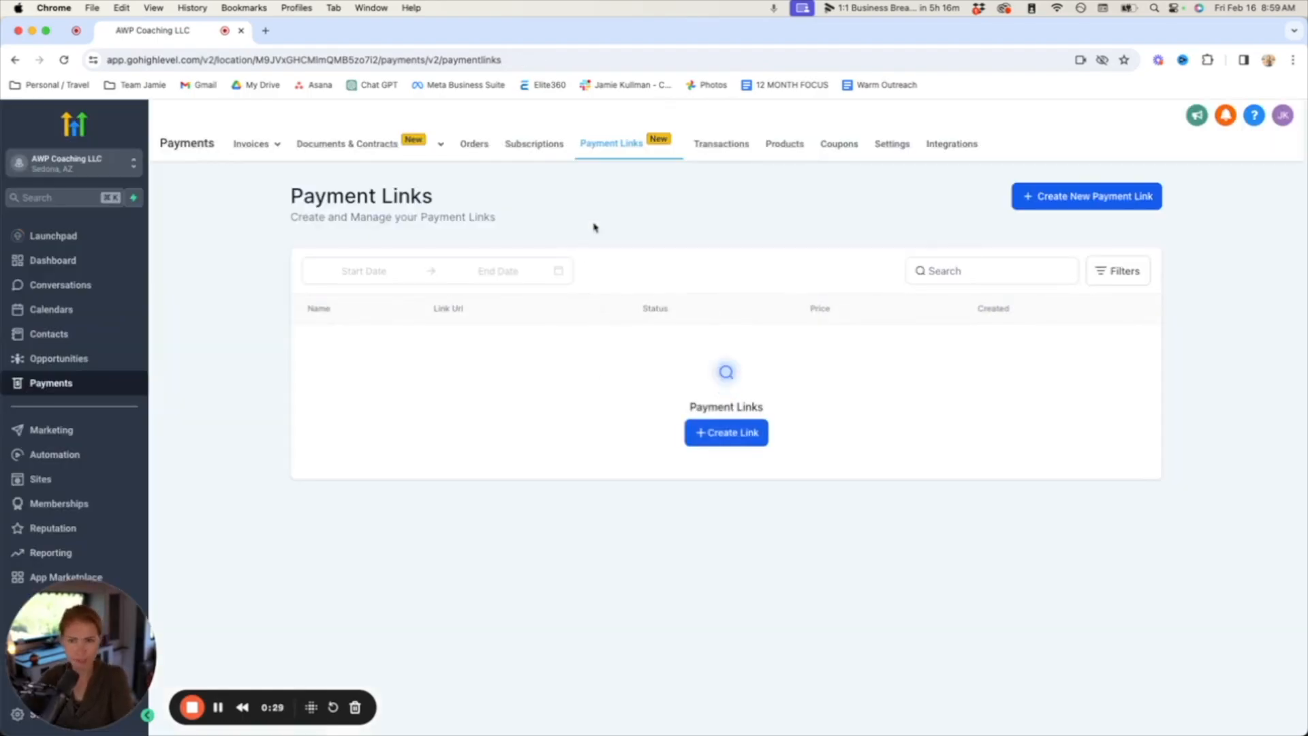
click(785, 149)
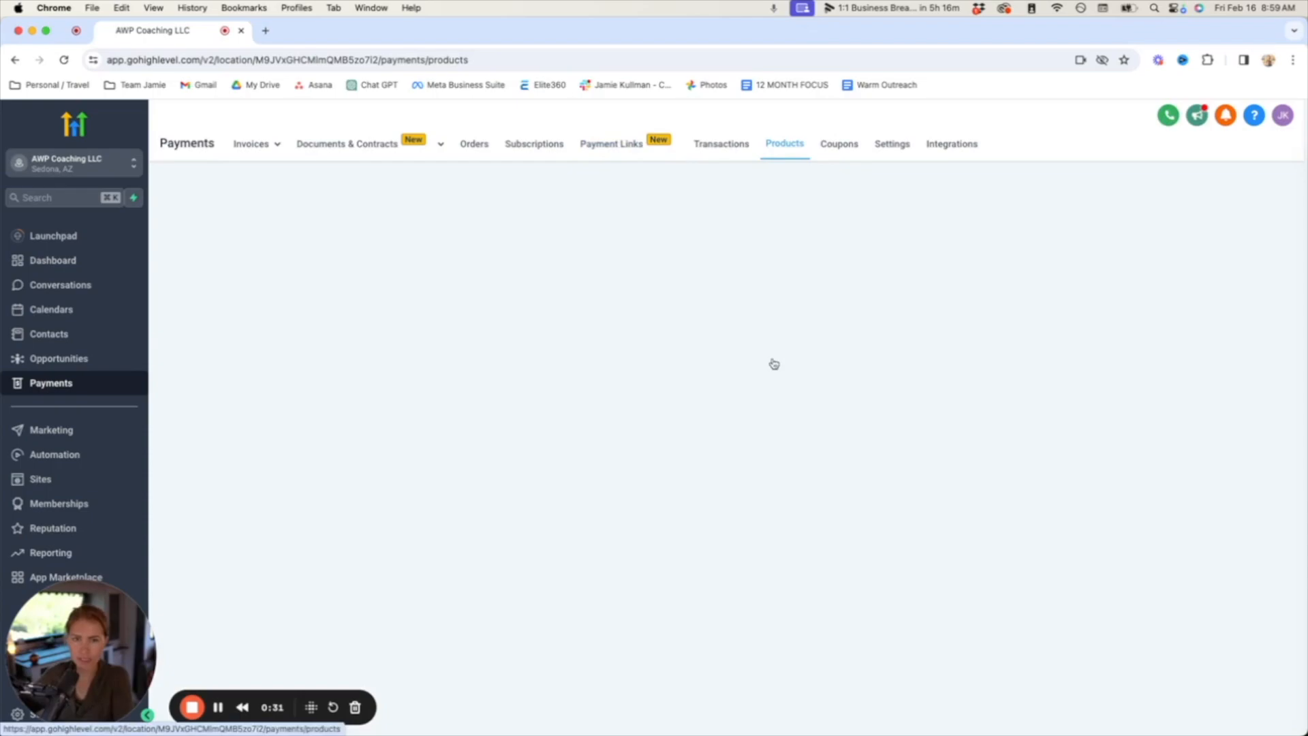
Create a product titled 'Coaching Program' described as a 12 week mastermind program.
click(1107, 199)
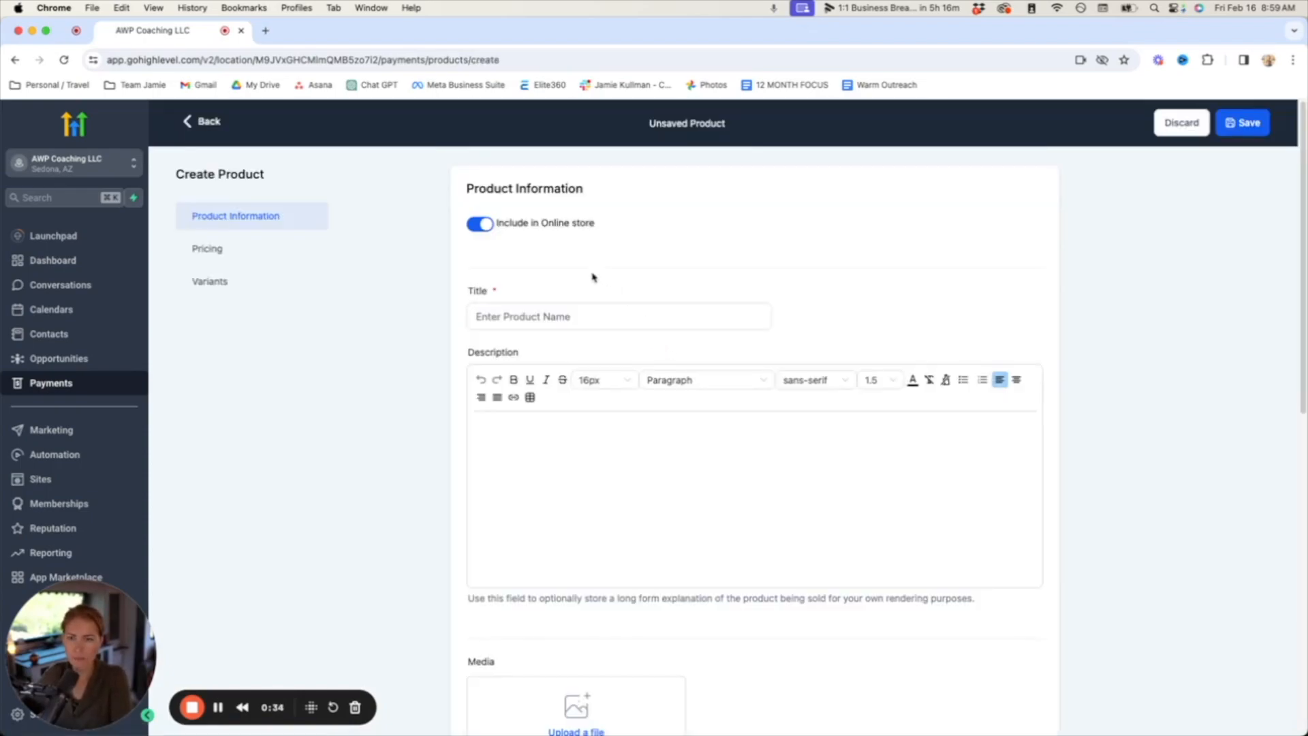
click(570, 316)
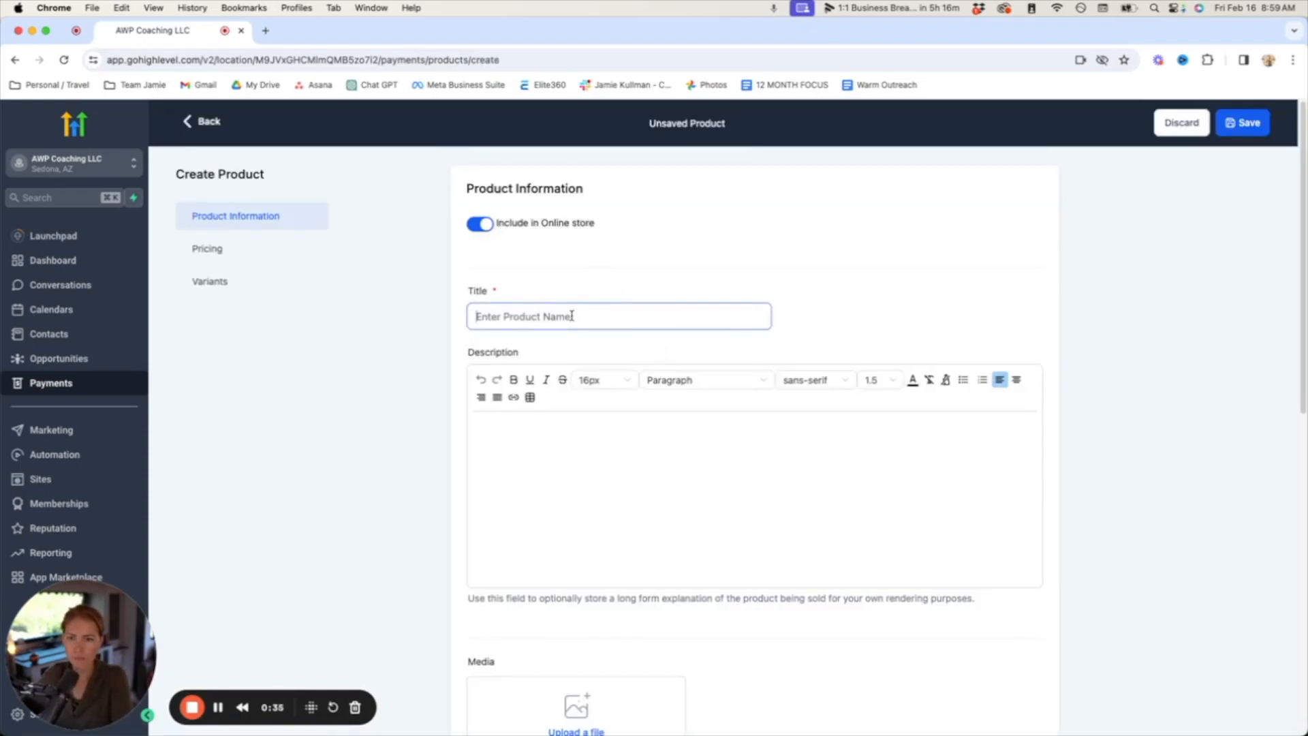
text(Coaching Program)
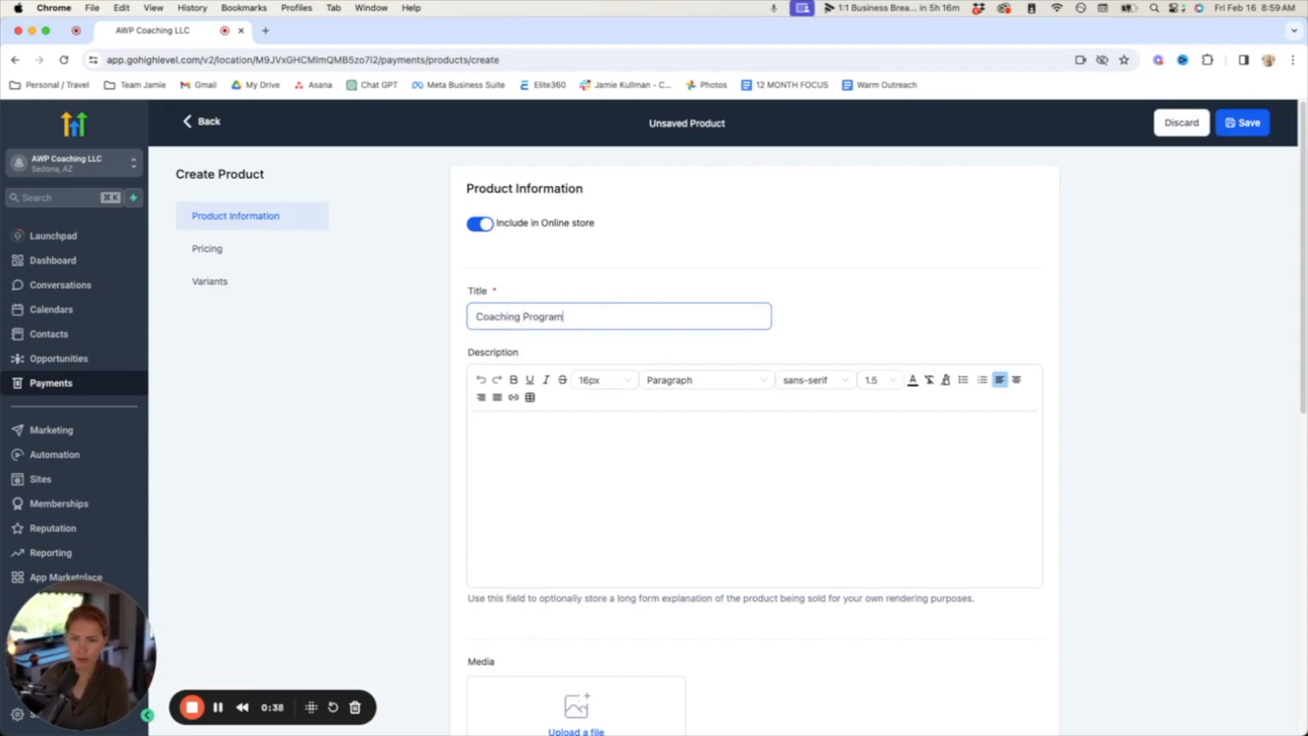
scroll(590, 339, down, 1)
scroll(590, 339, down, 1)
click(584, 429)
text(Our )
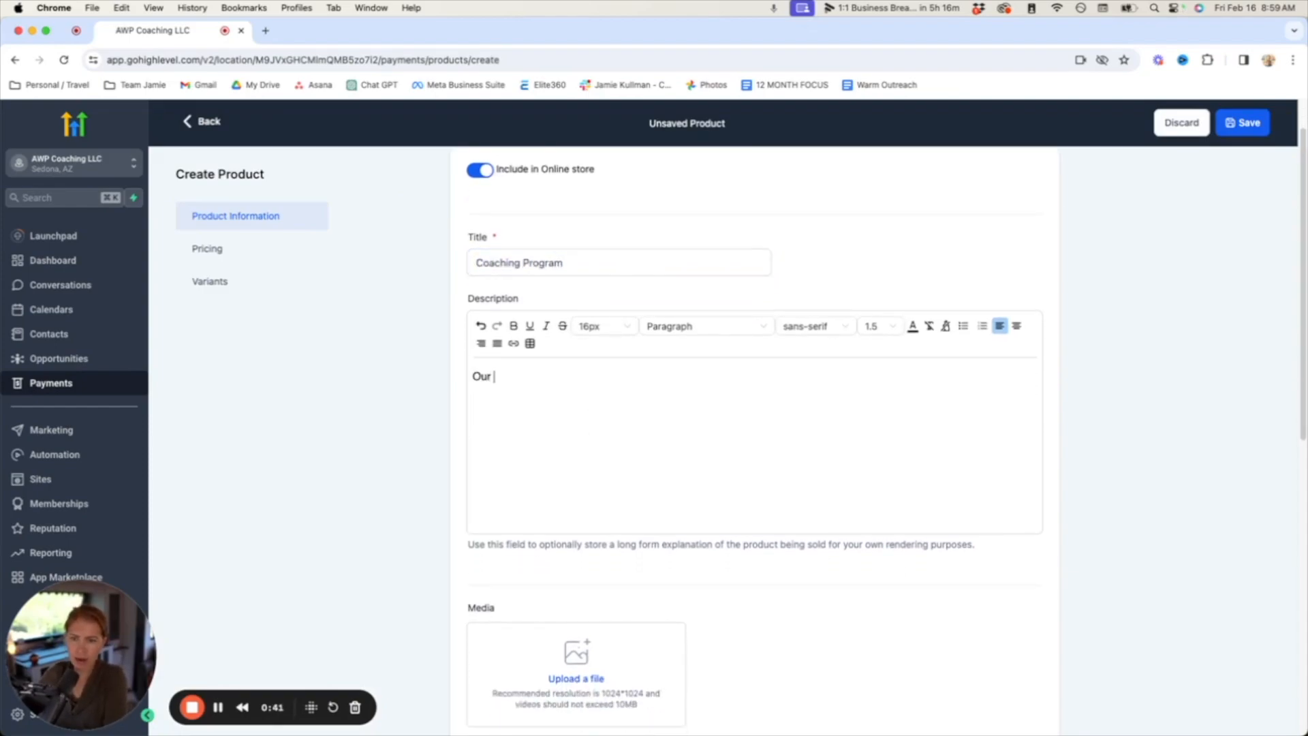
text(12 qwe)
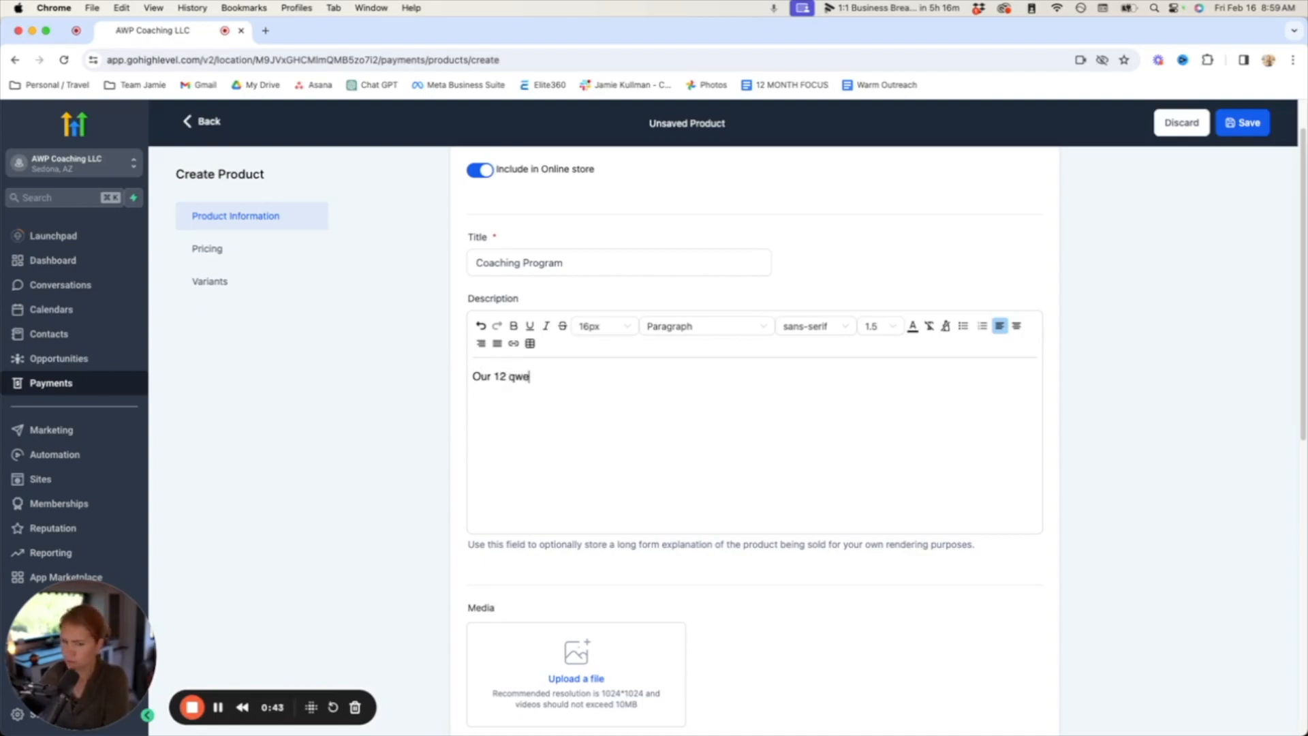
key(BackSpace)
key(BackSpace)
key(BackSpace)
text(week mastermind p)
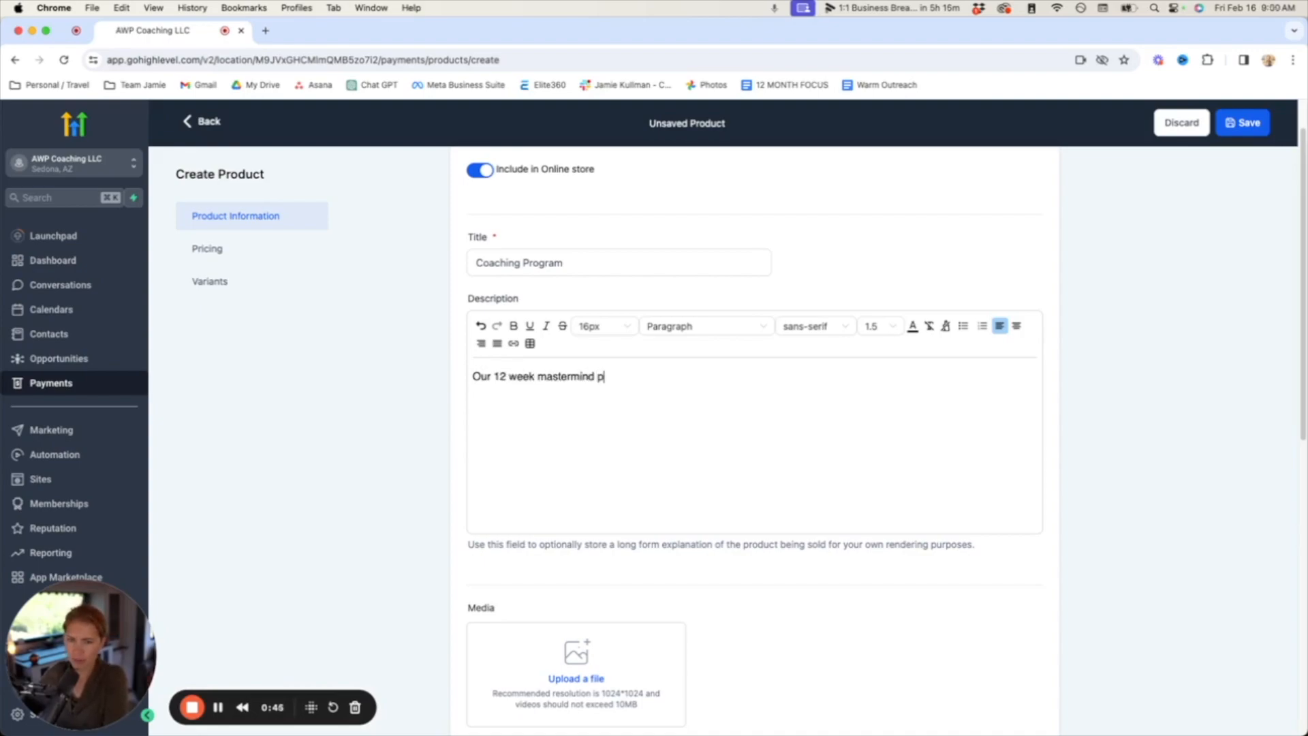
text(rogram to X)
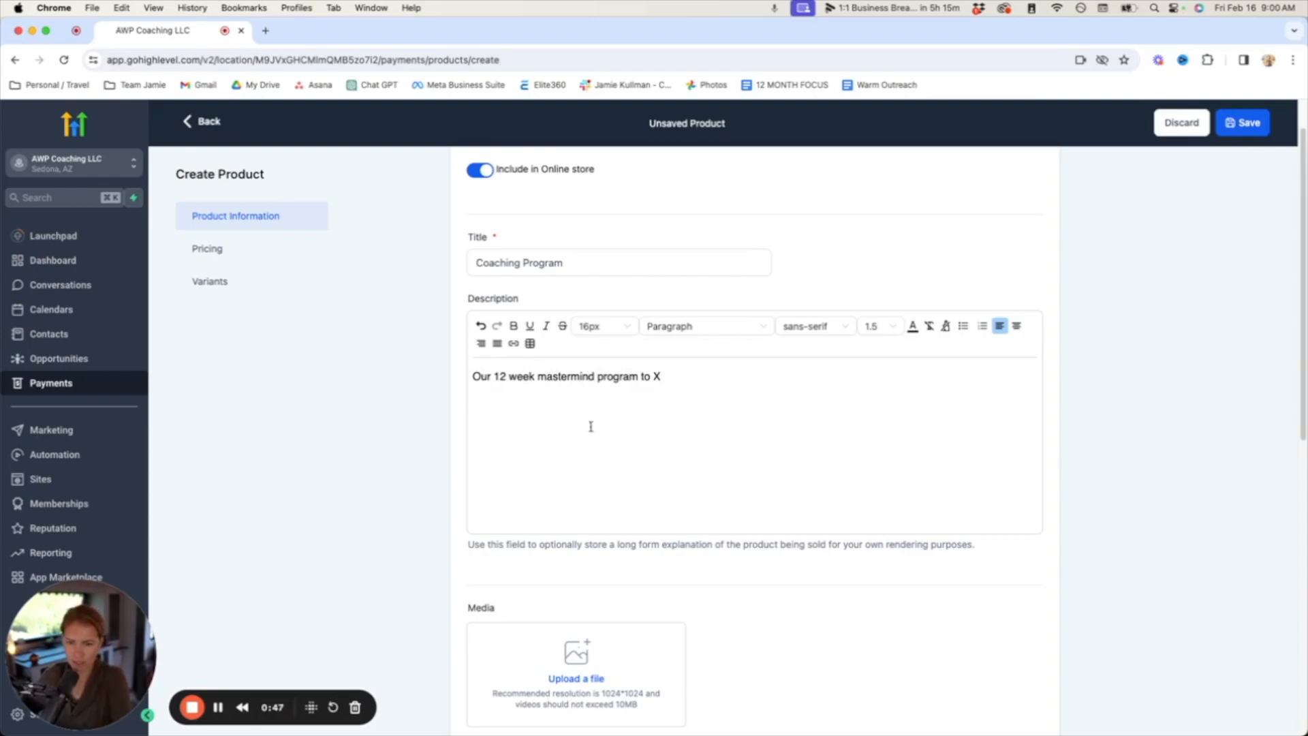
Make the price Recurring with an amount of 1000 and no compare-at price.
scroll(590, 427, down, 10)
click(727, 395)
click(566, 442)
click(632, 448)
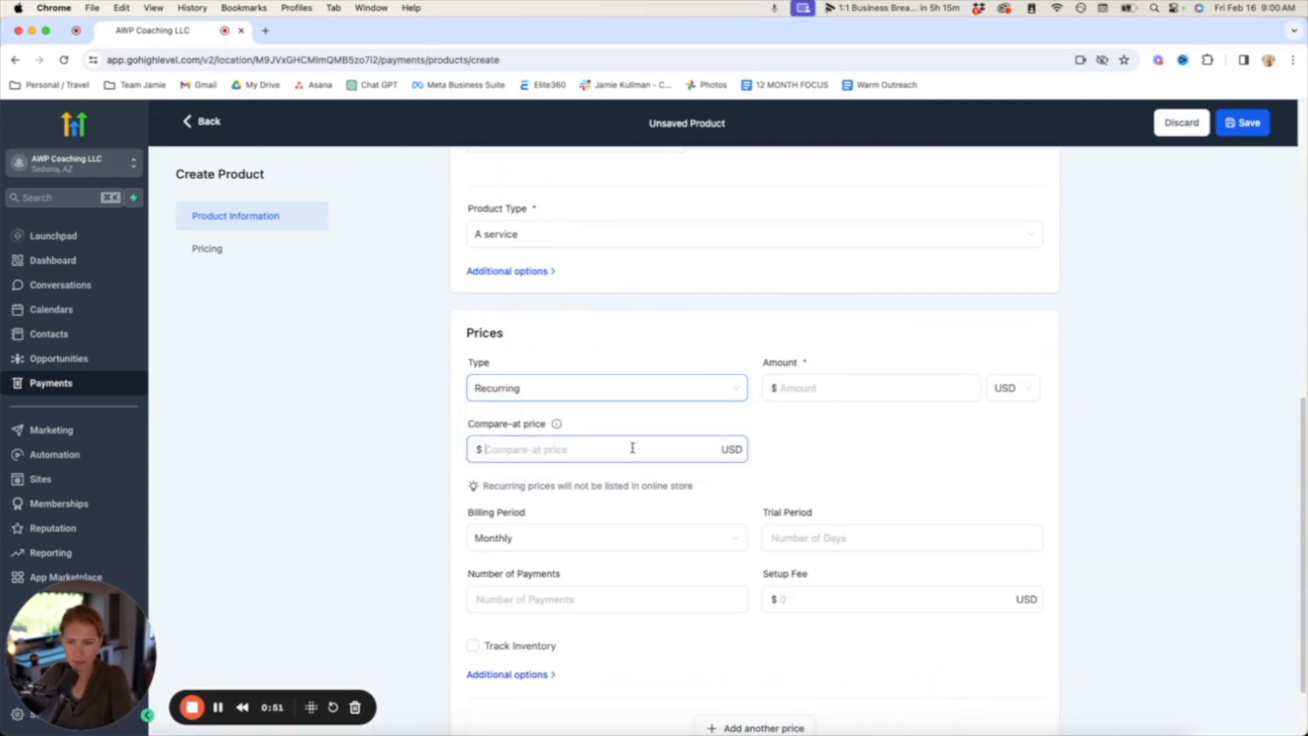
text(1000)
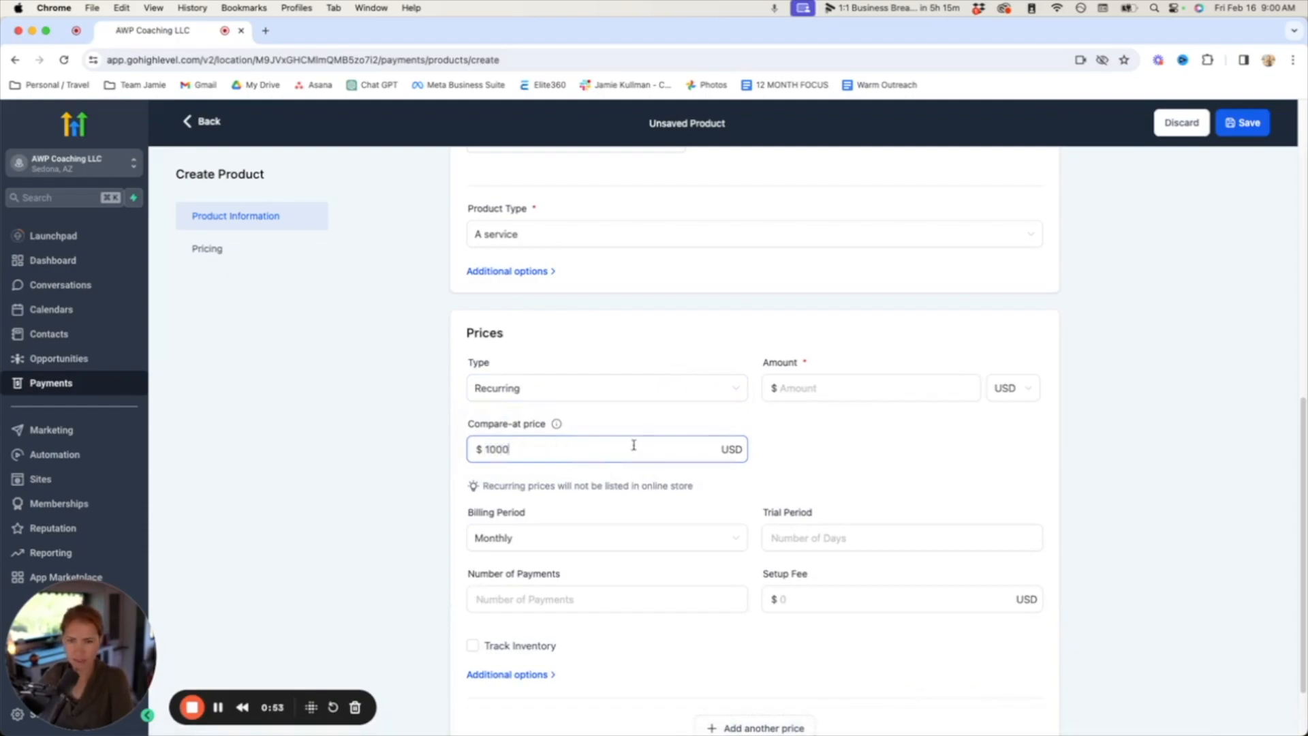
click(802, 389)
text(1000)
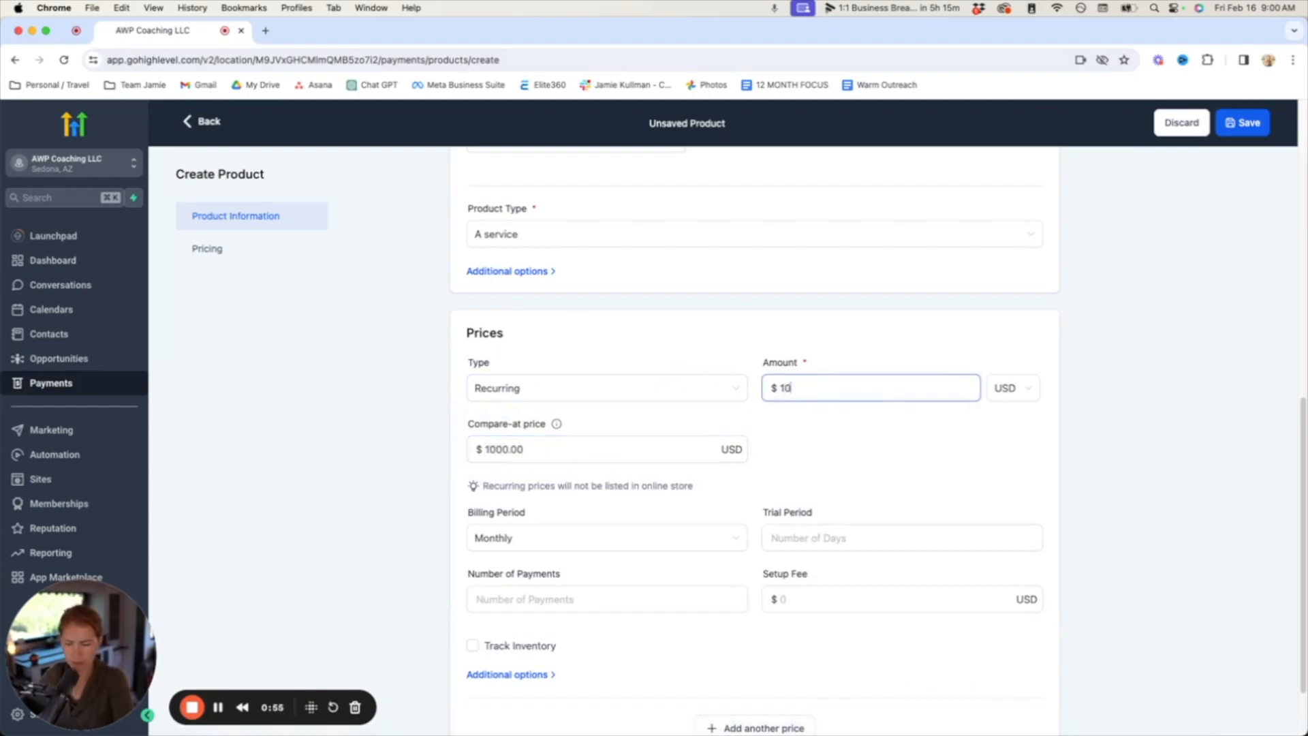
key(BackSpace)
click(970, 459)
scroll(961, 453, down, 2)
click(839, 453)
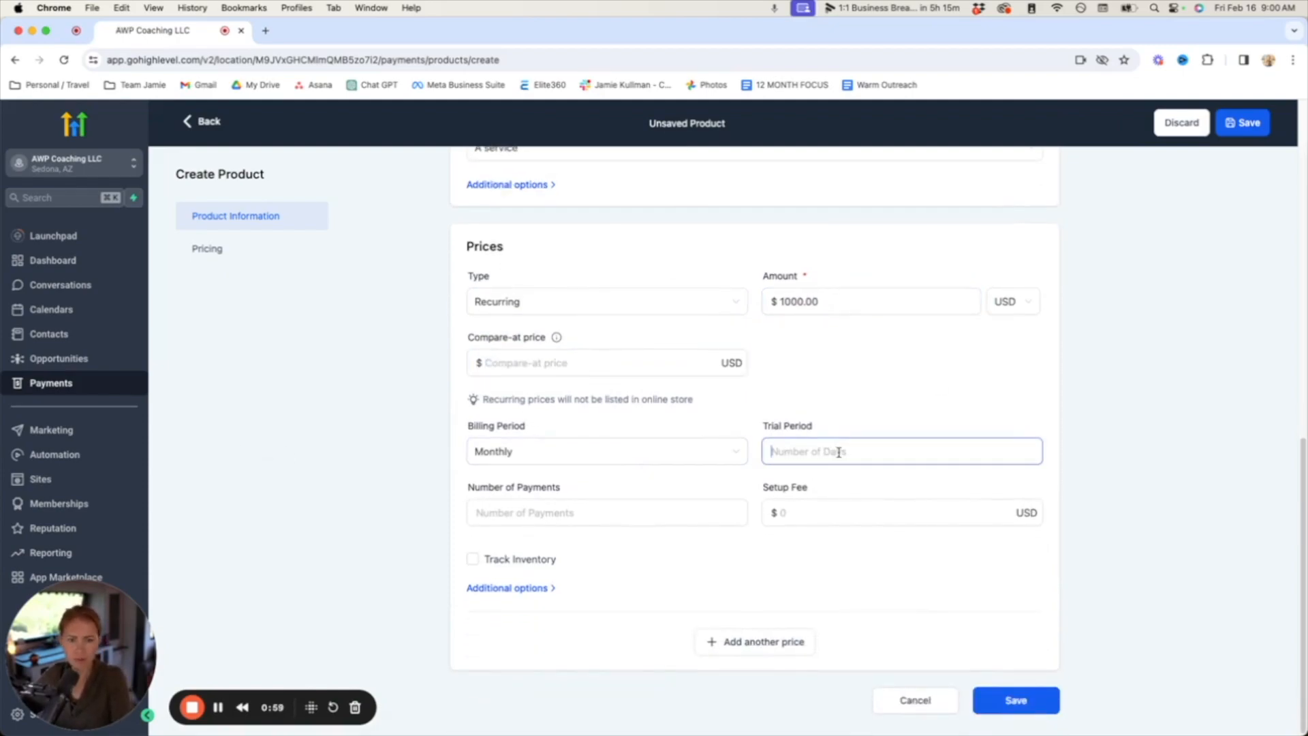
Set the number of payments to 3.
click(542, 515)
text(6)
click(823, 515)
click(616, 513)
scroll(611, 542, up, 2)
scroll(611, 542, up, 5)
scroll(658, 540, down, 7)
key(BackSpace)
text(3)
click(786, 584)
scroll(1048, 665, down, 1)
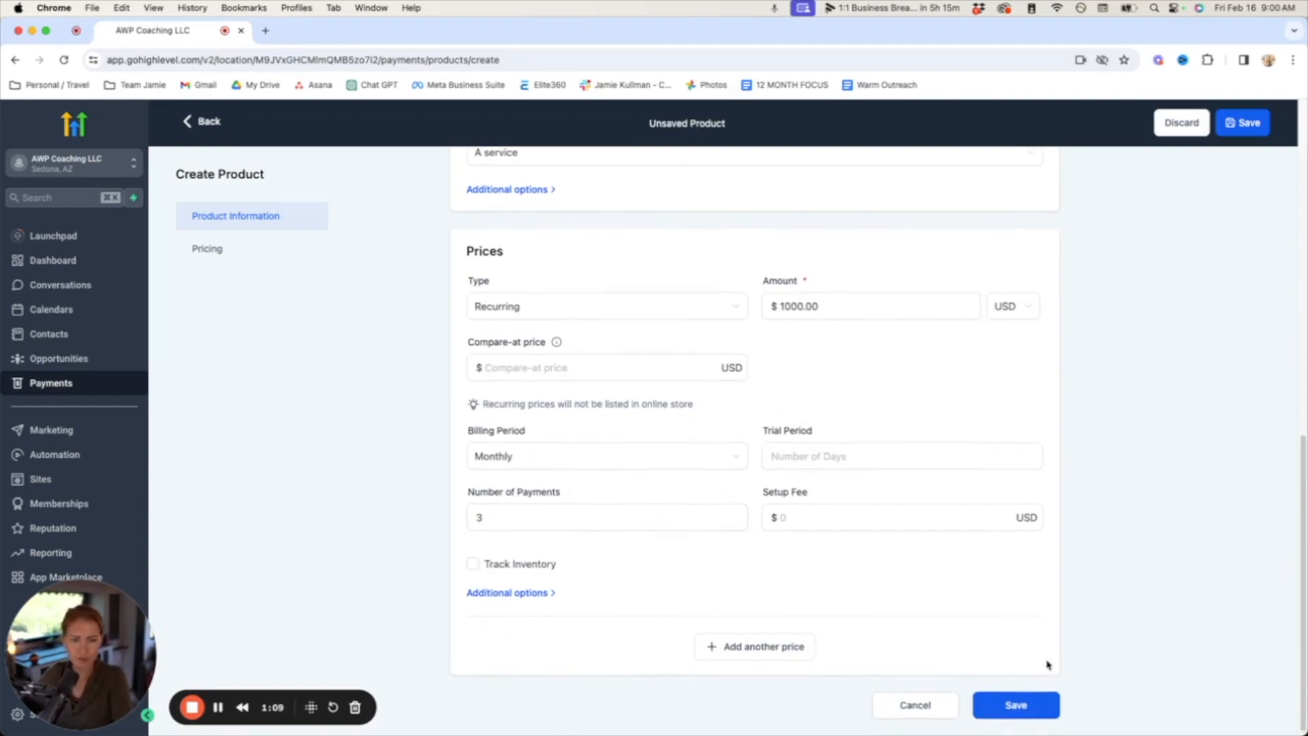
Save the Coaching Program product, review its sections, and return to the products list.
click(1012, 706)
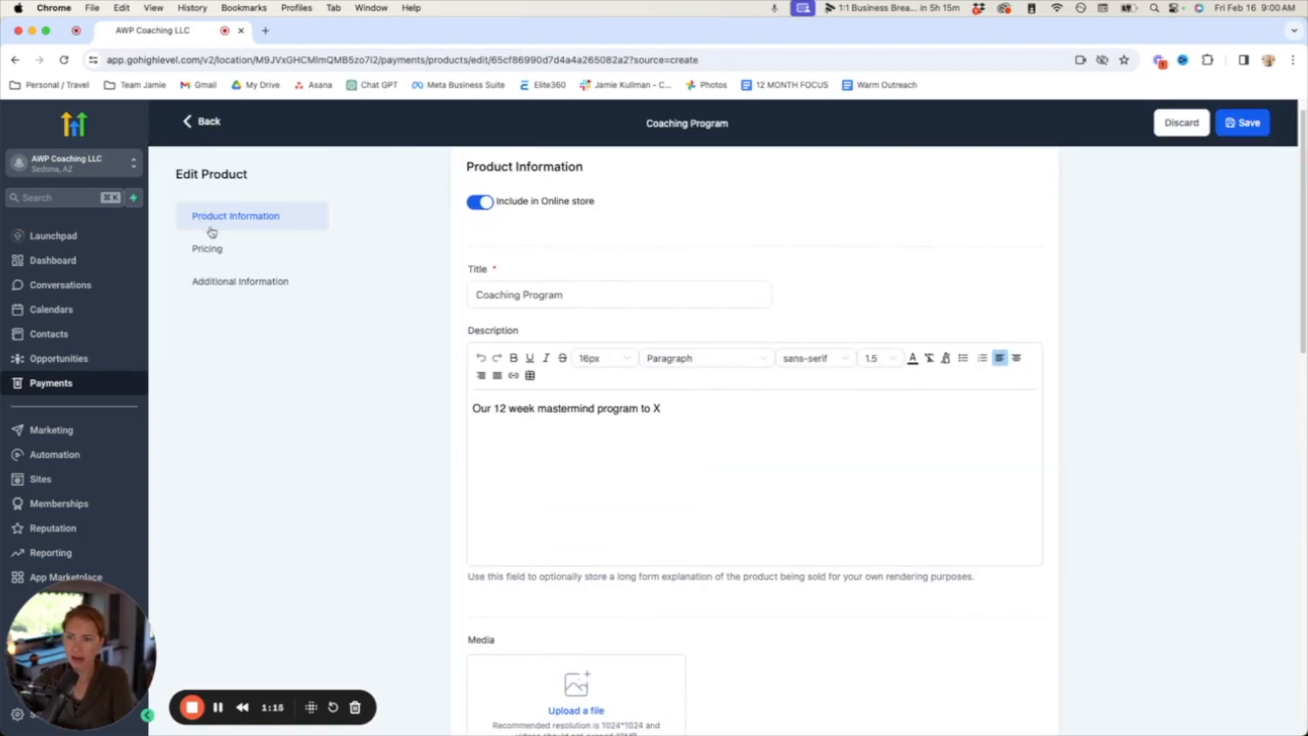
click(207, 249)
click(271, 282)
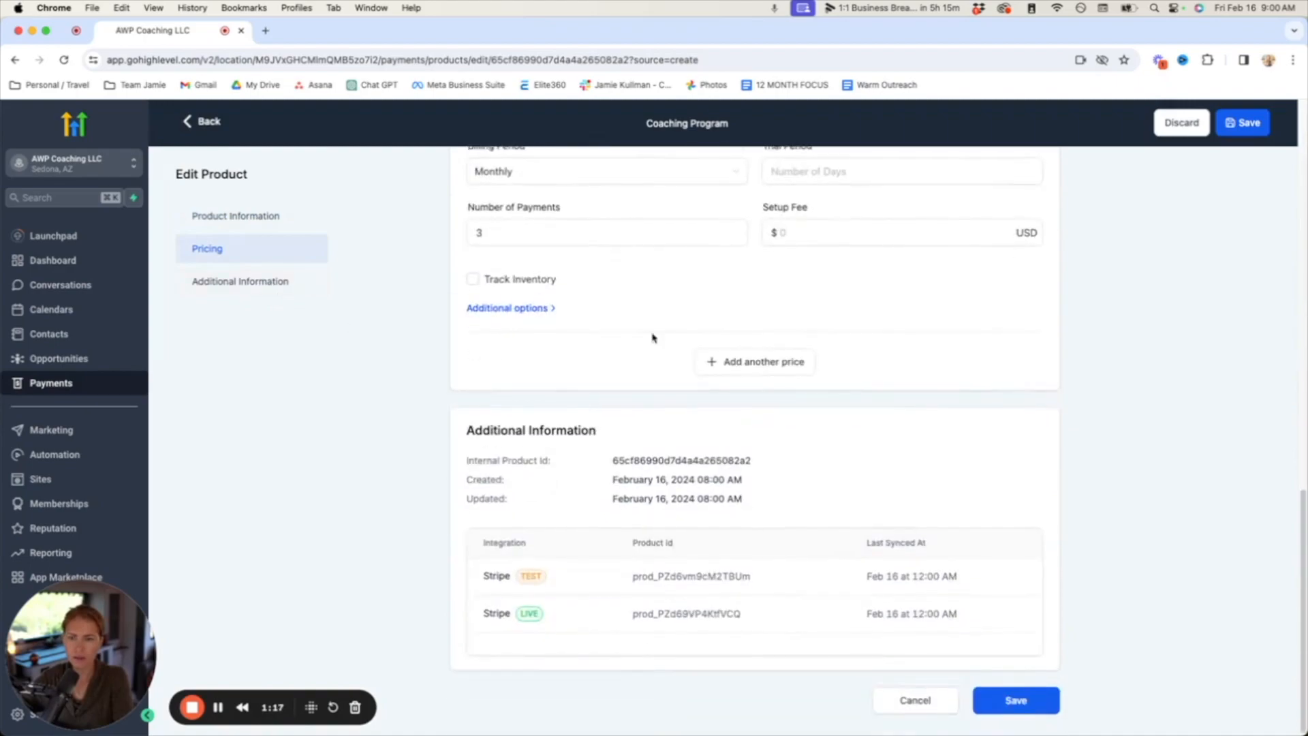
click(1037, 711)
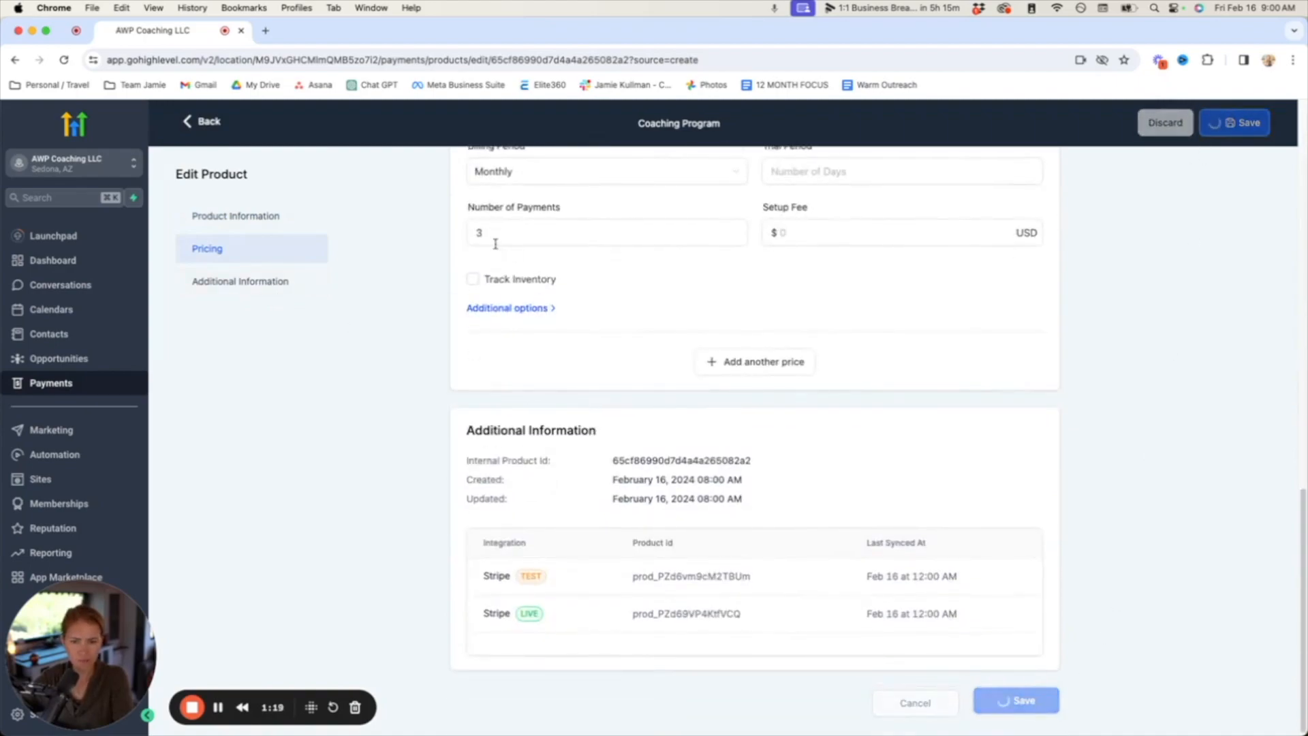
click(194, 123)
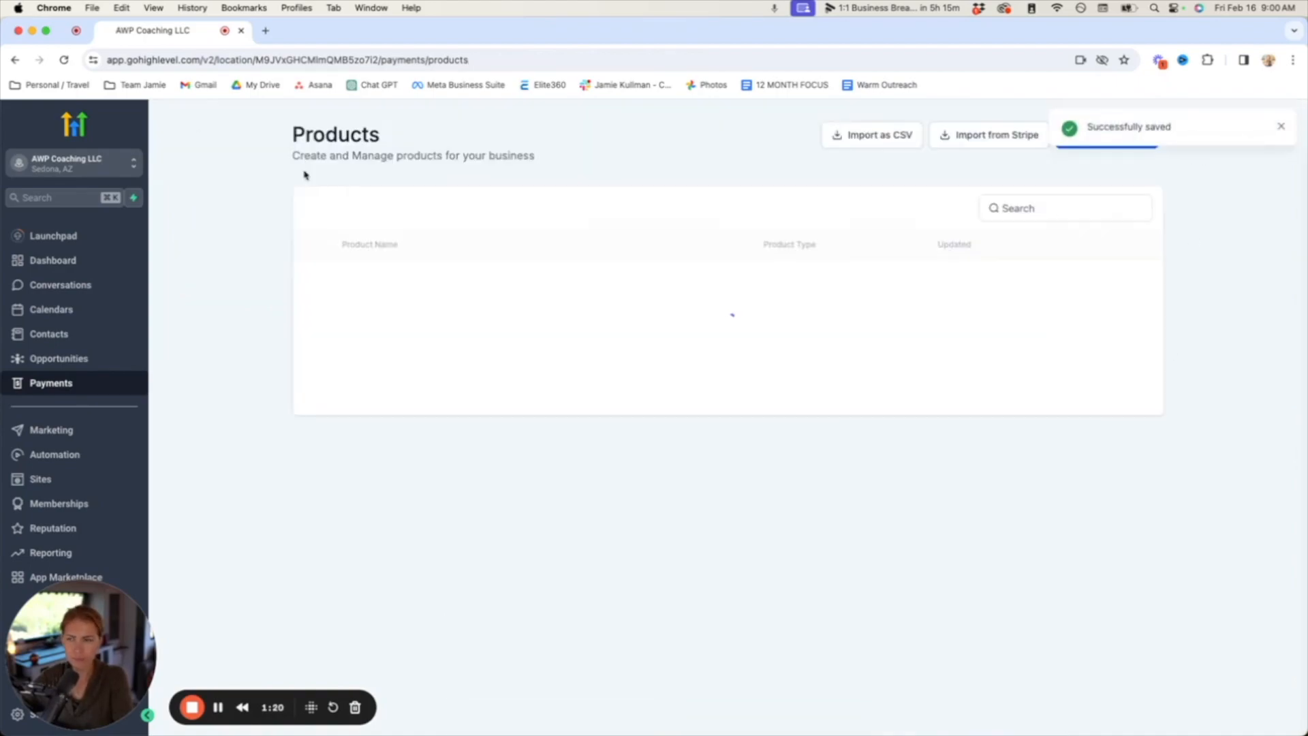
Create and save a payment link for the Coaching Program product, without requiring a phone number.
click(612, 145)
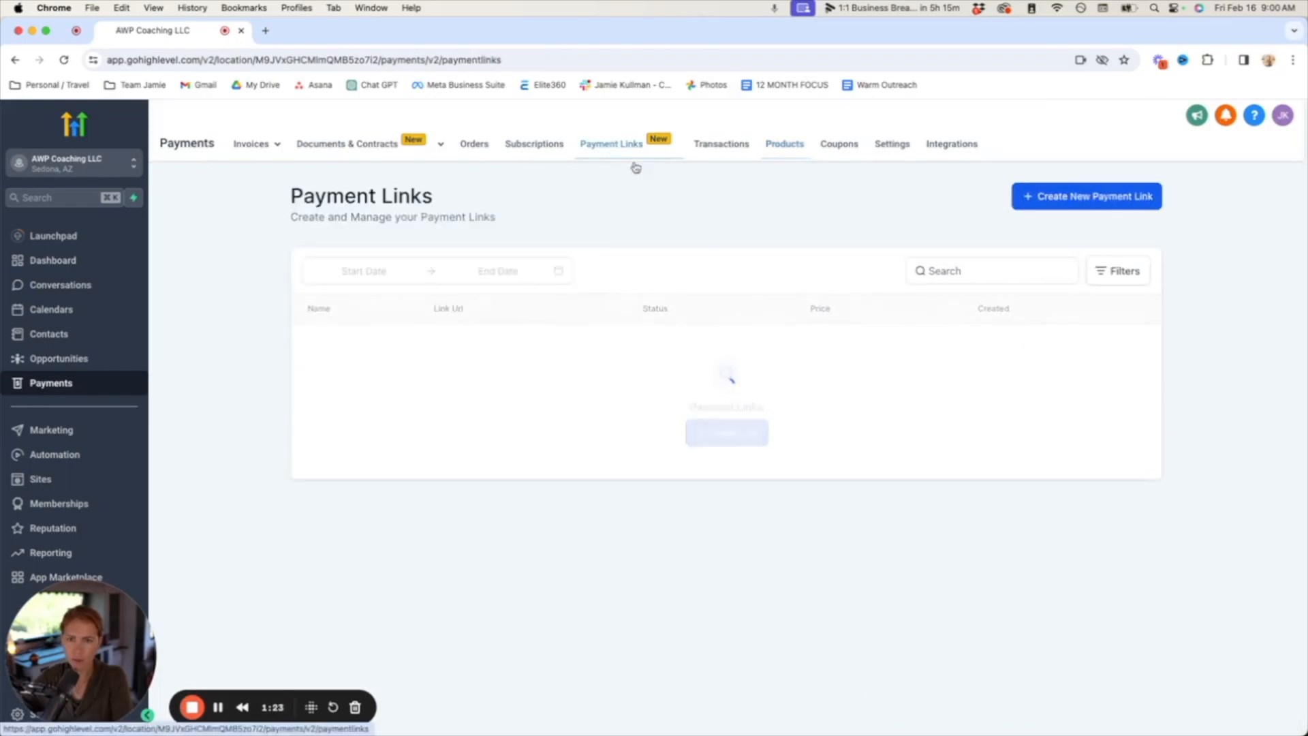
click(740, 434)
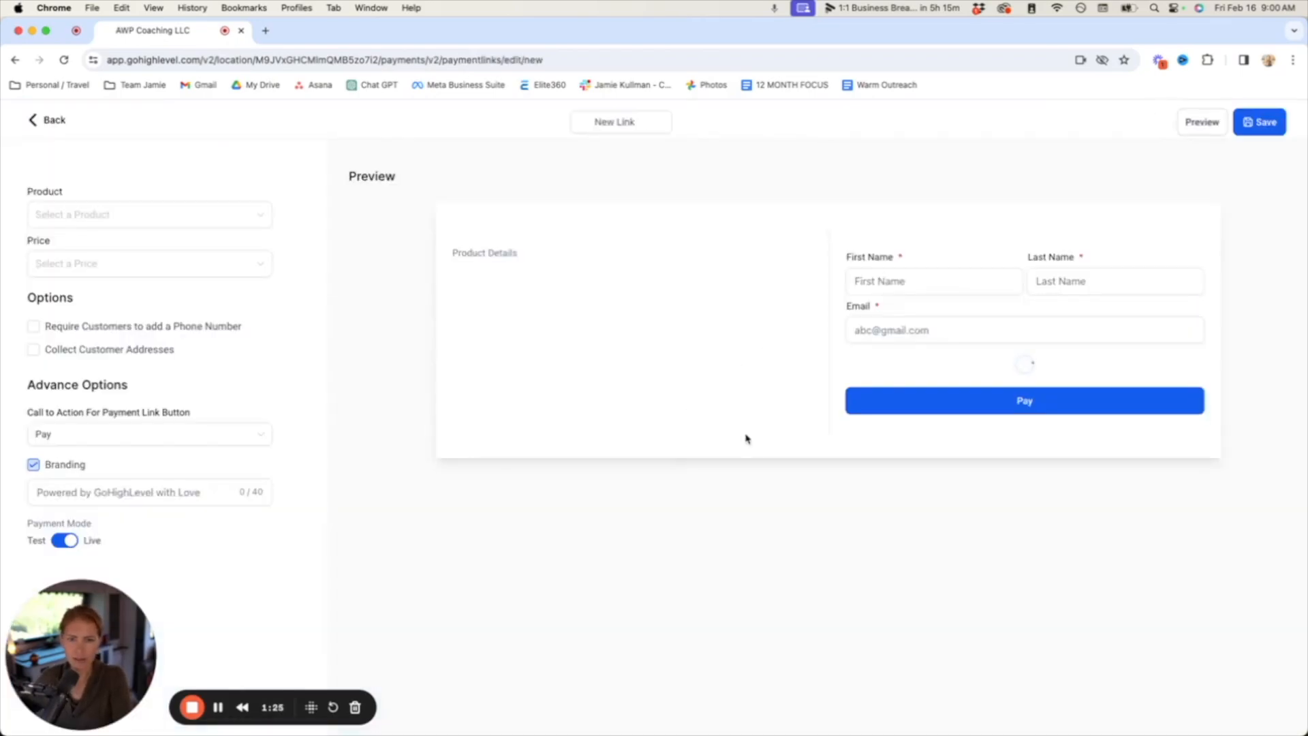
click(100, 218)
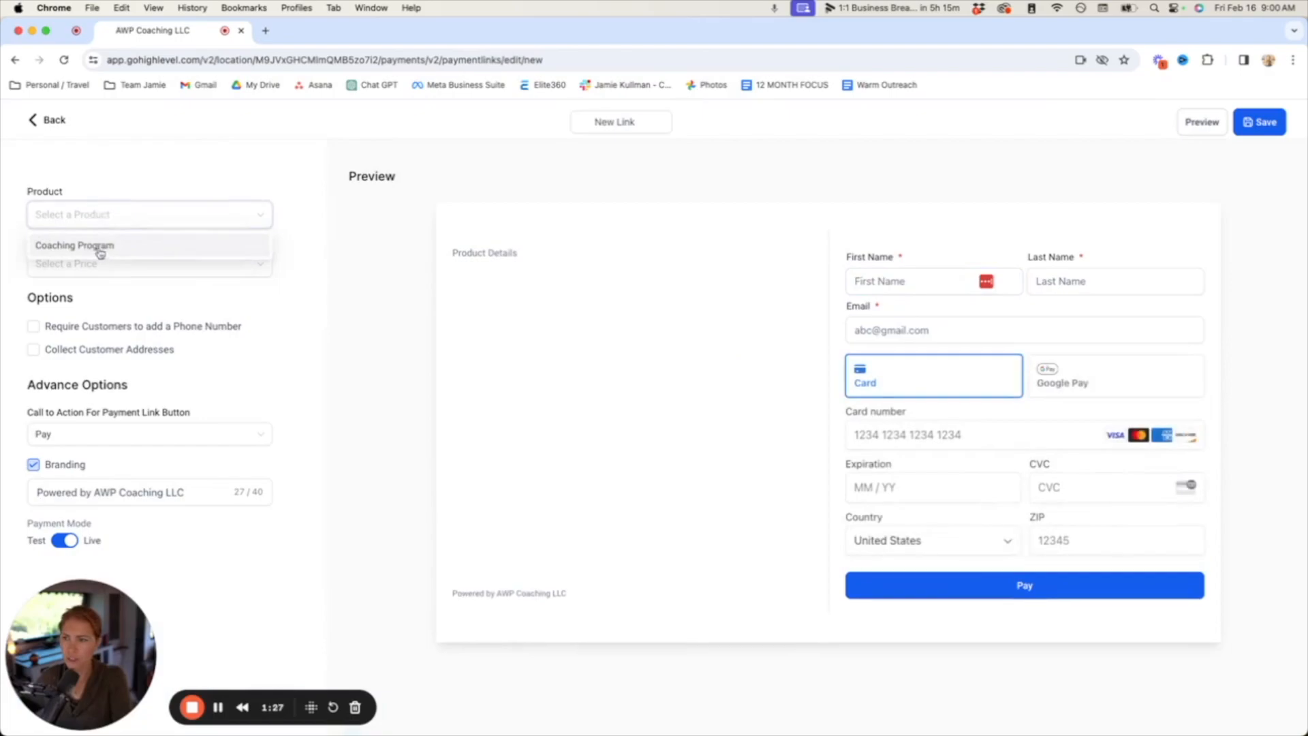
click(99, 247)
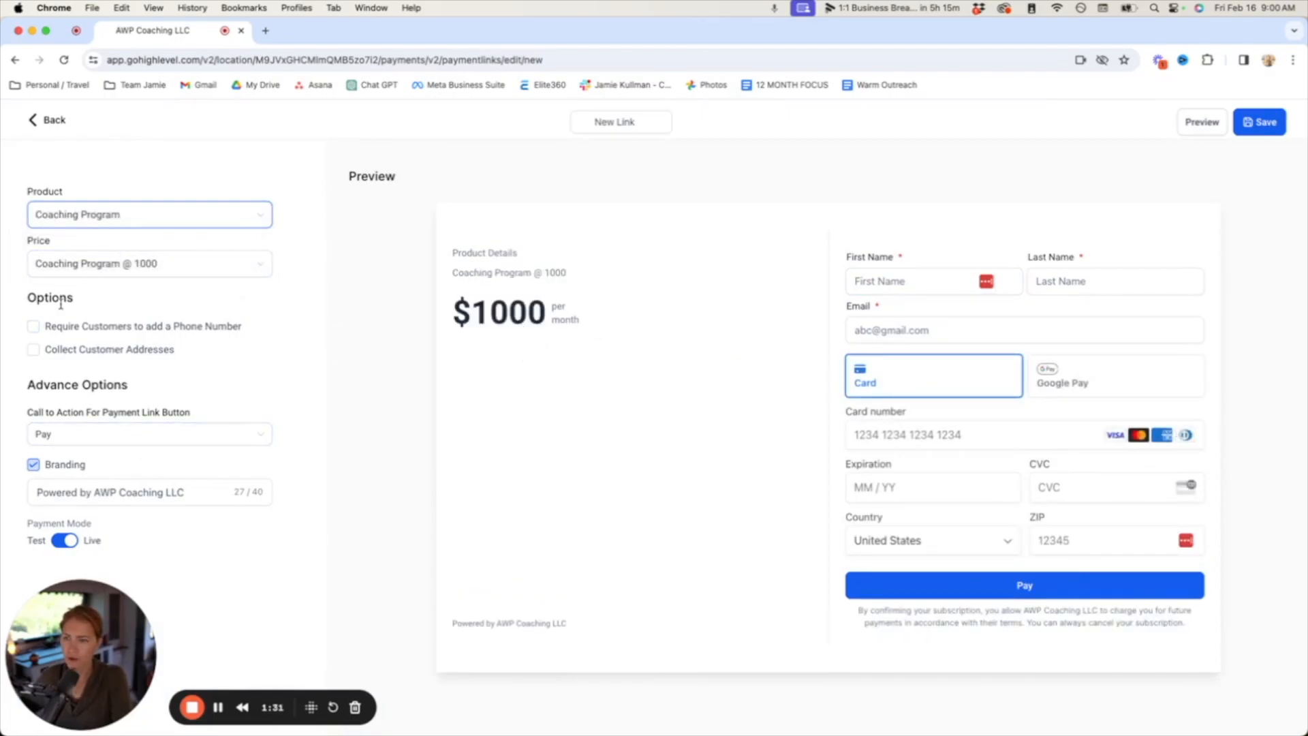
click(34, 327)
click(34, 327)
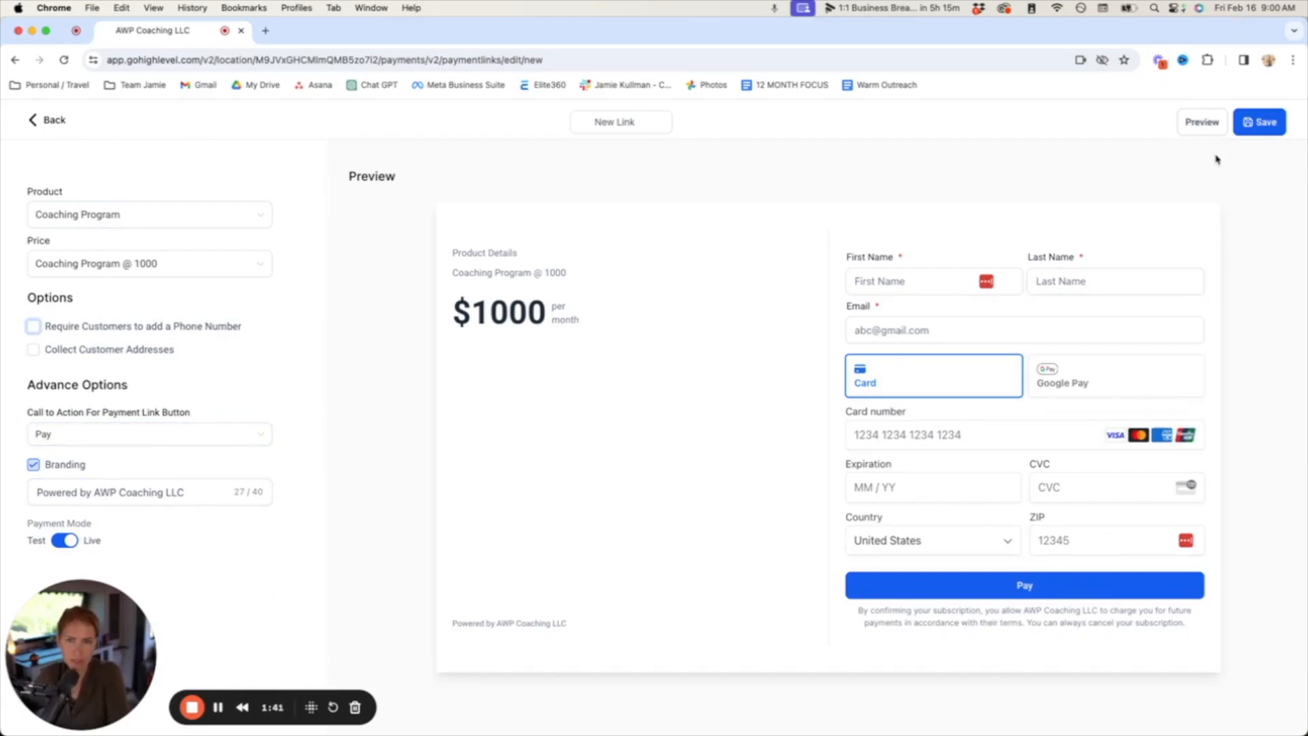
click(1265, 123)
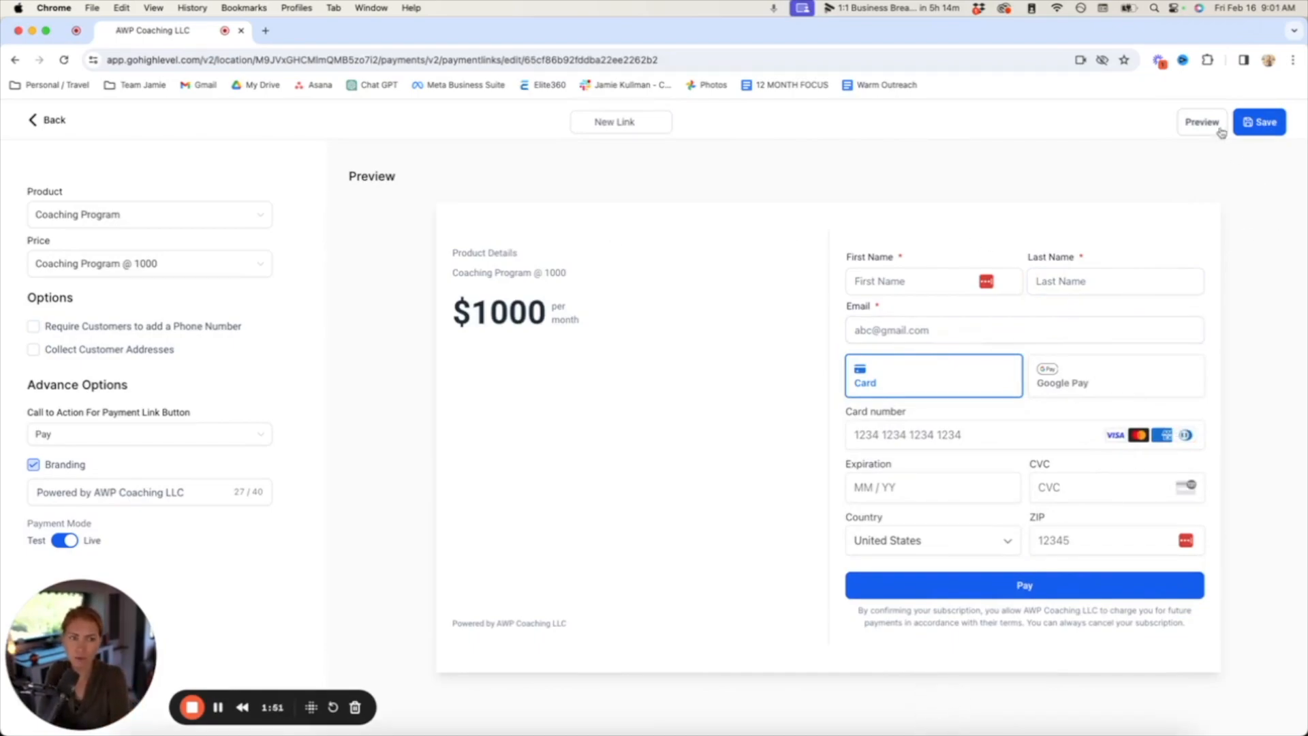
click(49, 121)
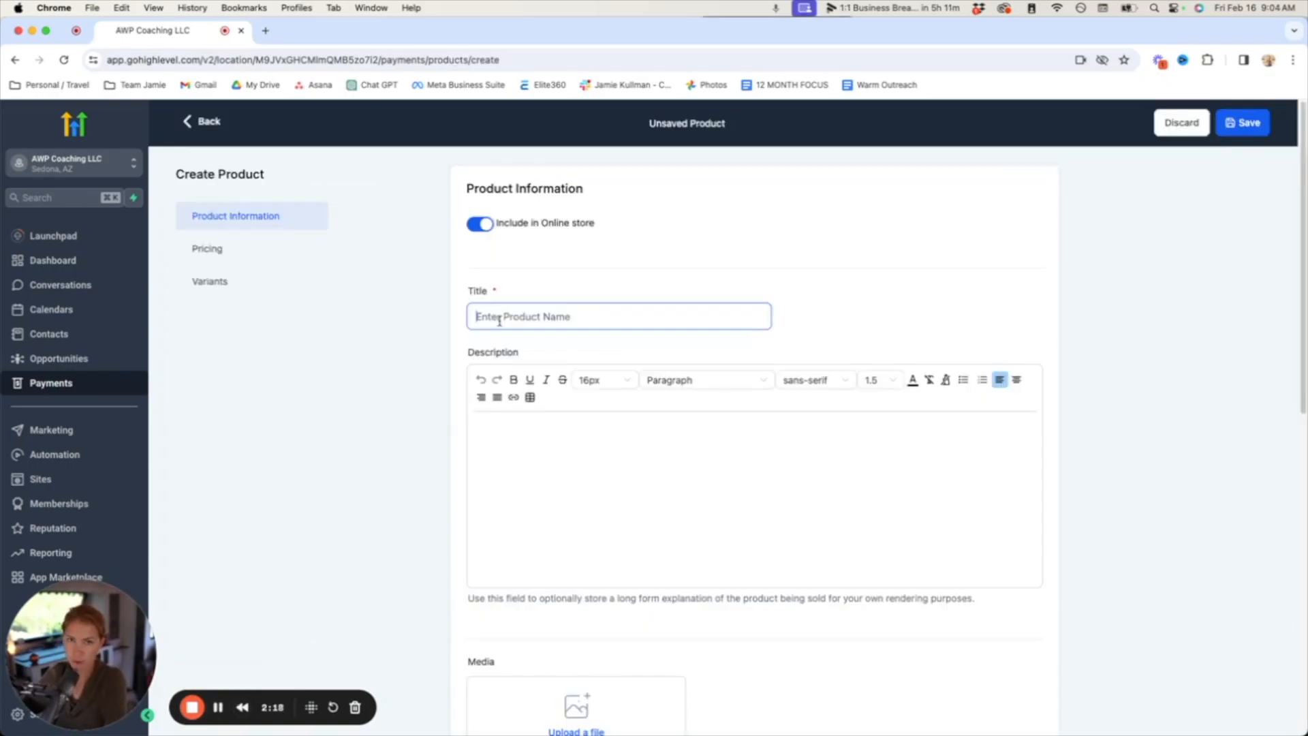
Title the product 'Unbound CEOs Collective' and set its type to Digital goods.
text(Unbound CEOs Collective)
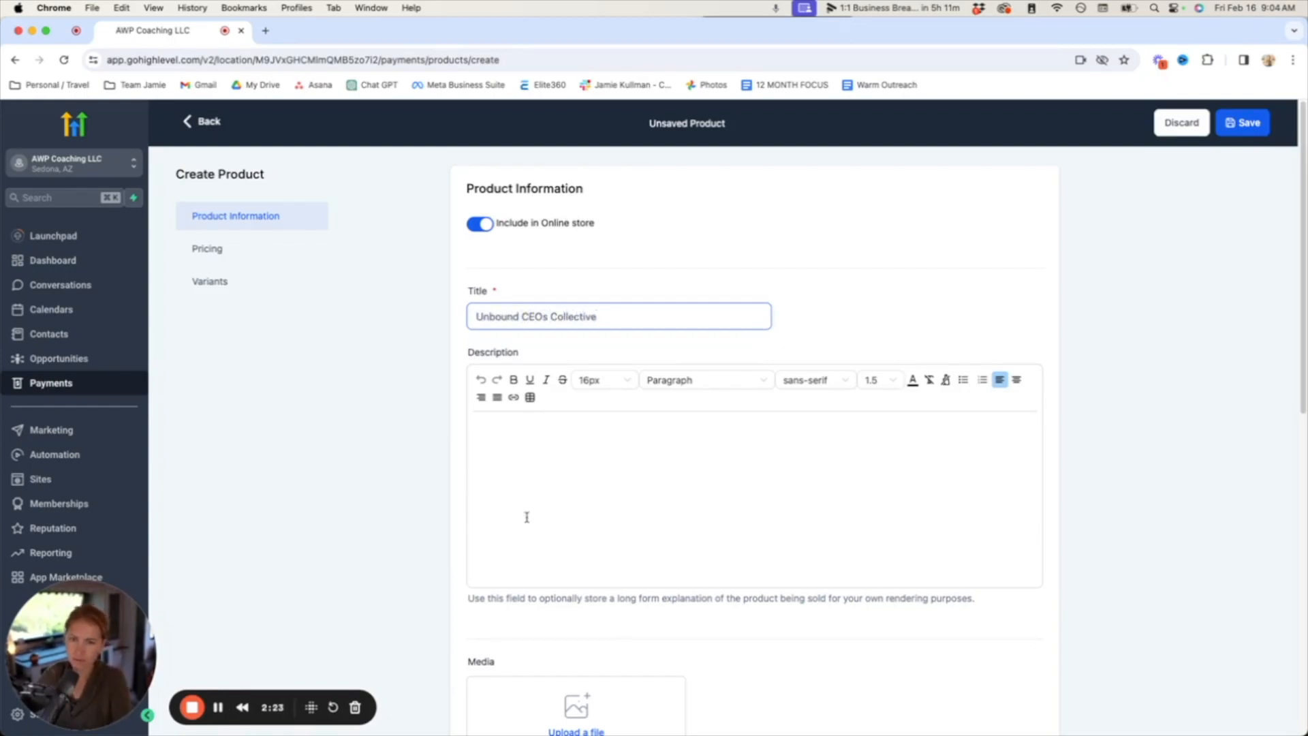
click(581, 488)
scroll(613, 498, down, 8)
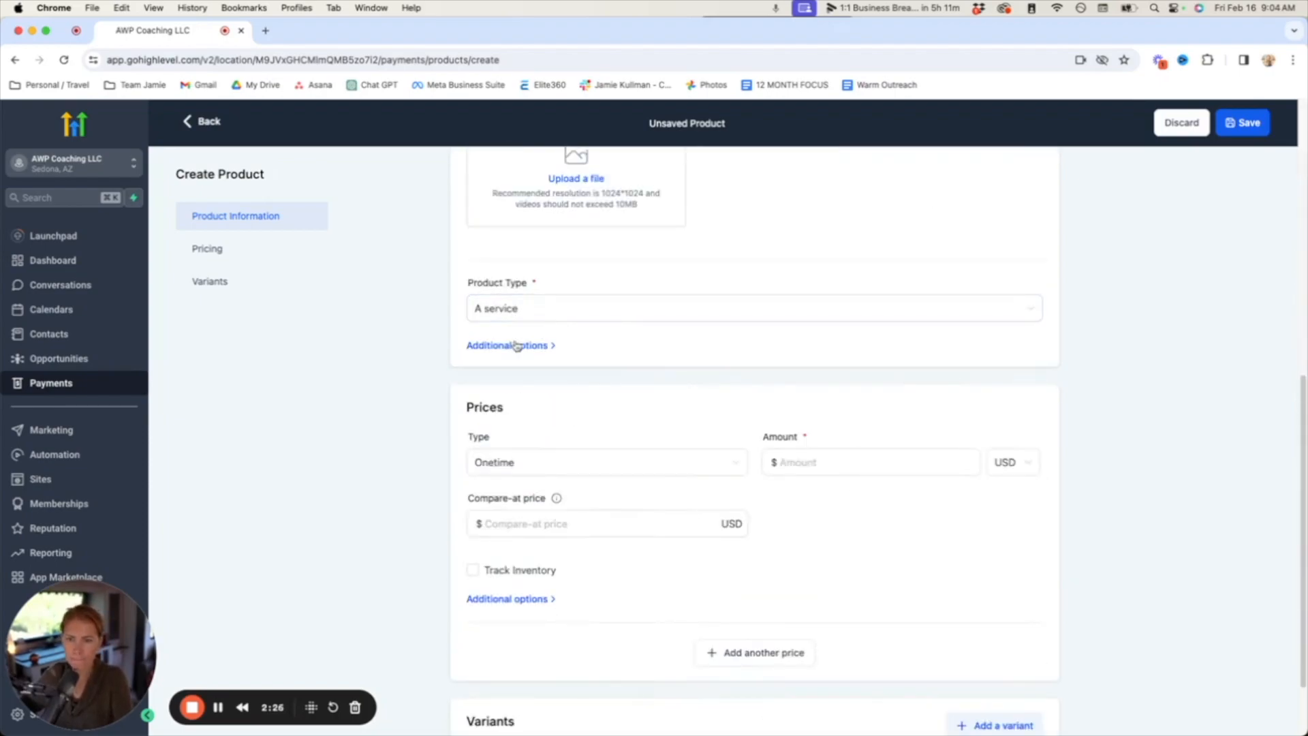
click(527, 303)
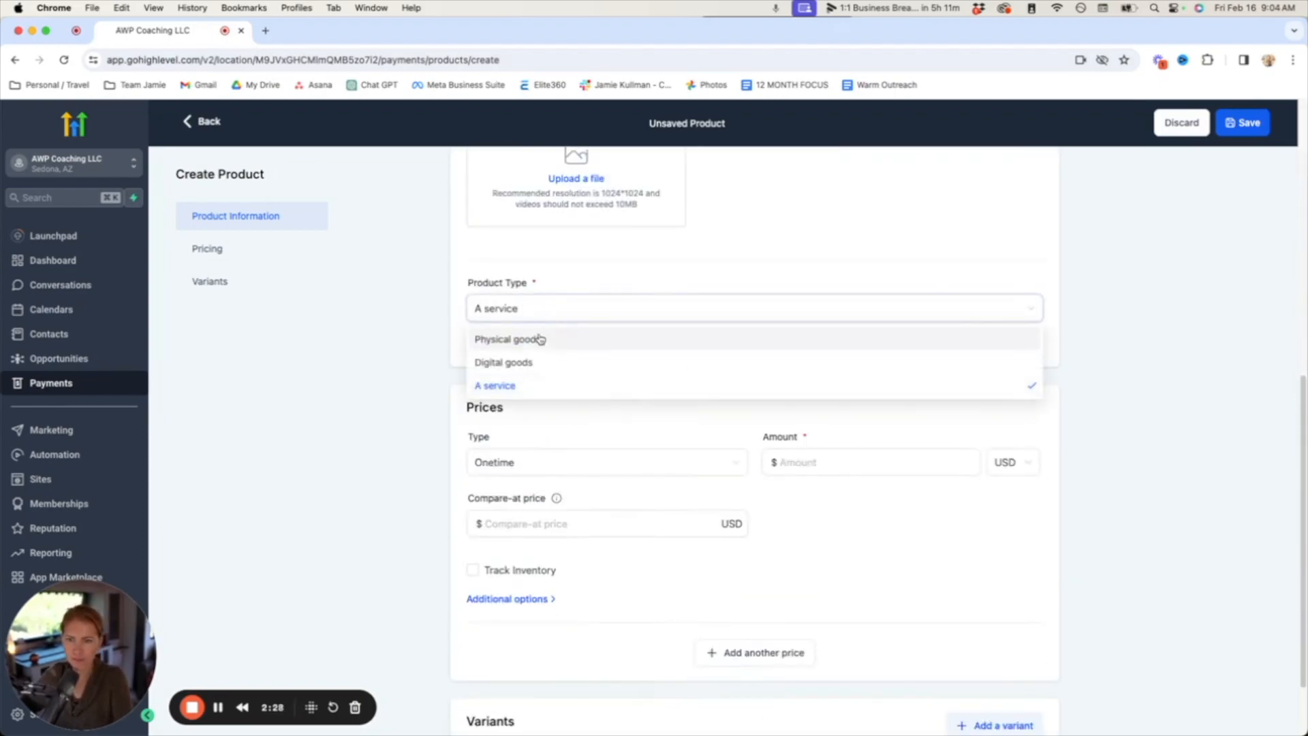
click(521, 362)
Make the first price recurring at $49 with a 7-day trial and no payment limit.
scroll(569, 365, down, 1)
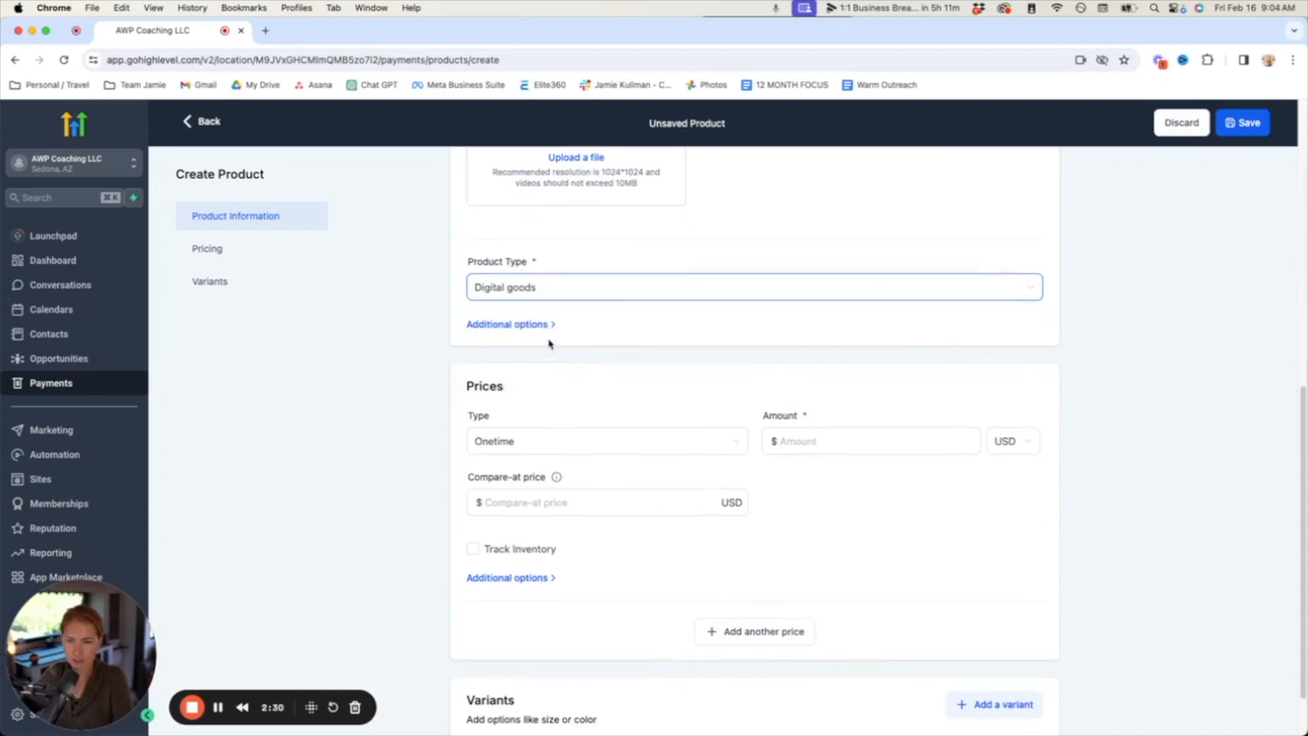
scroll(561, 405, down, 2)
click(578, 370)
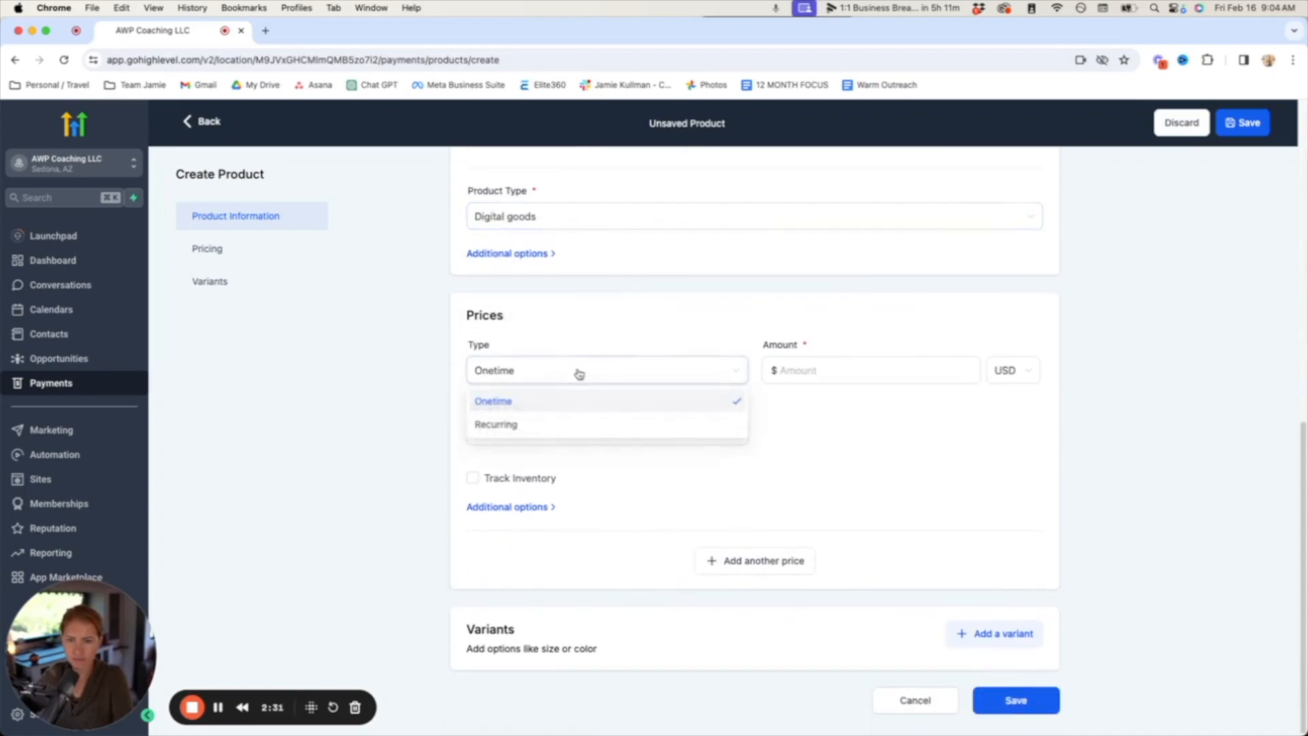
click(552, 423)
click(888, 367)
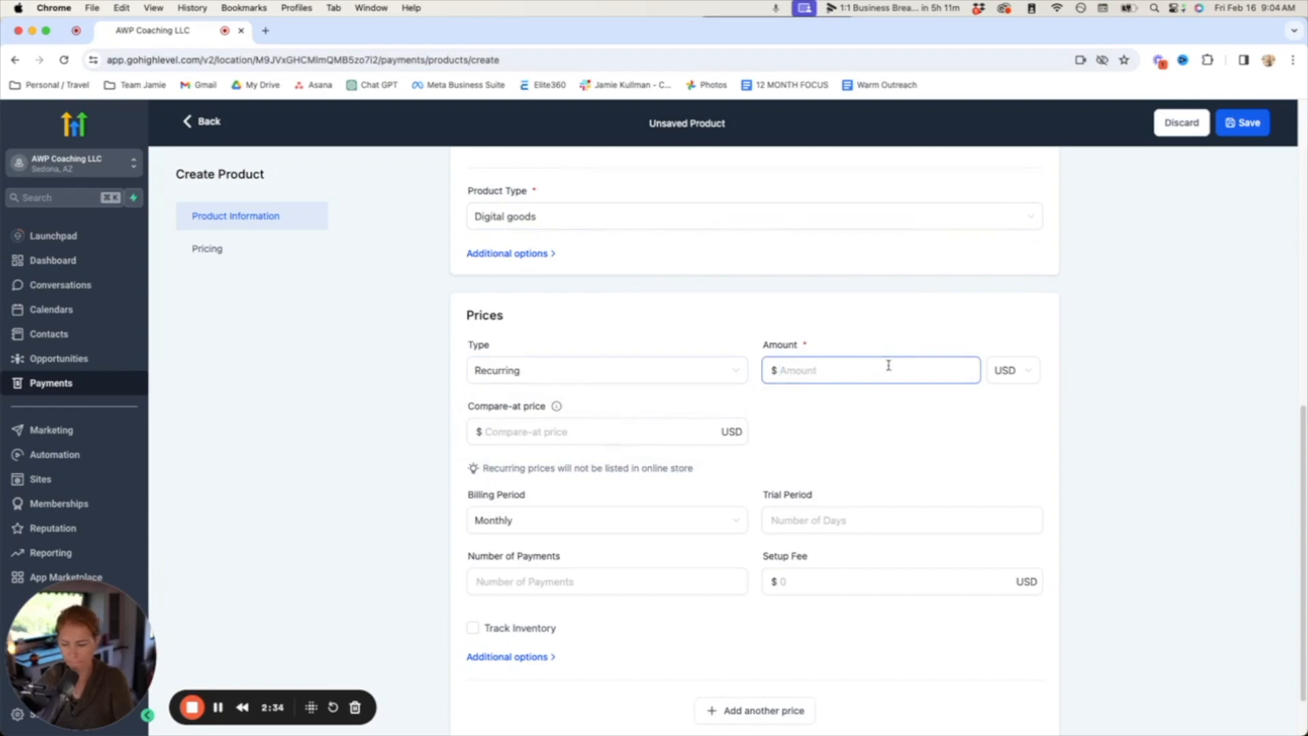
text(49)
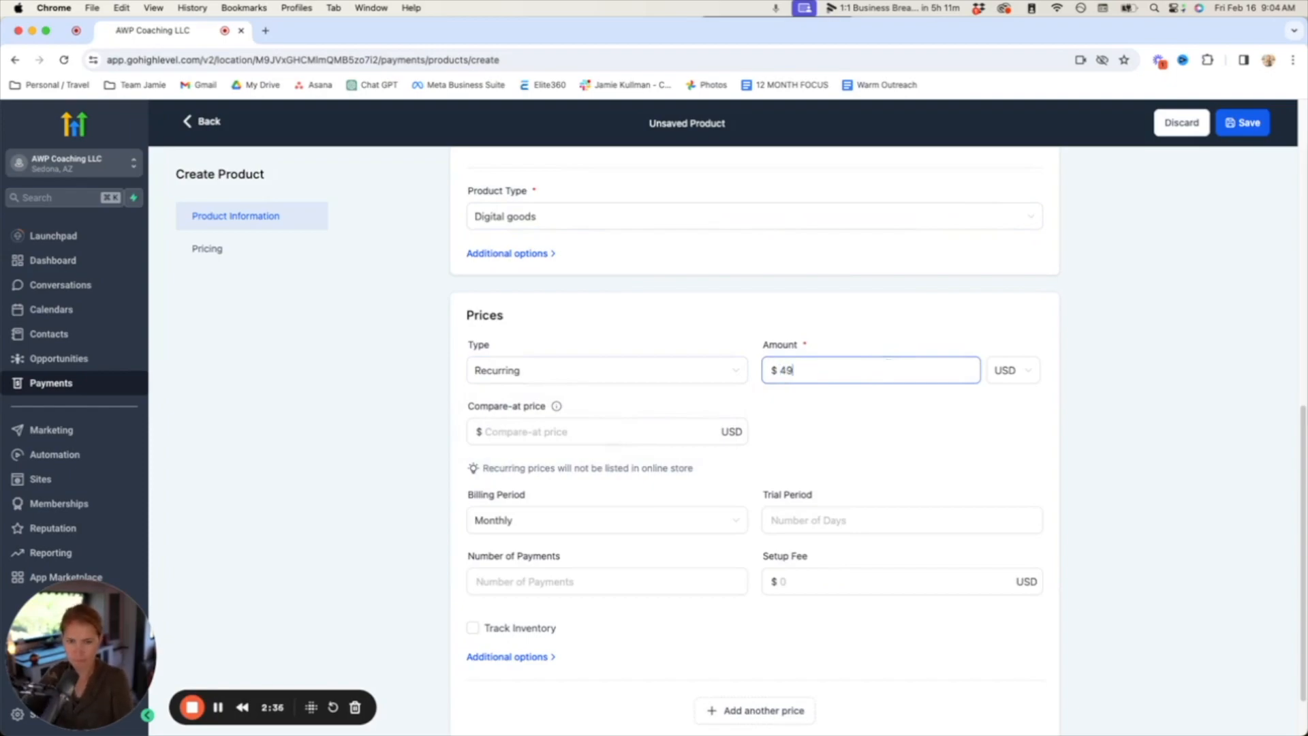
scroll(789, 467, down, 1)
scroll(786, 466, down, 1)
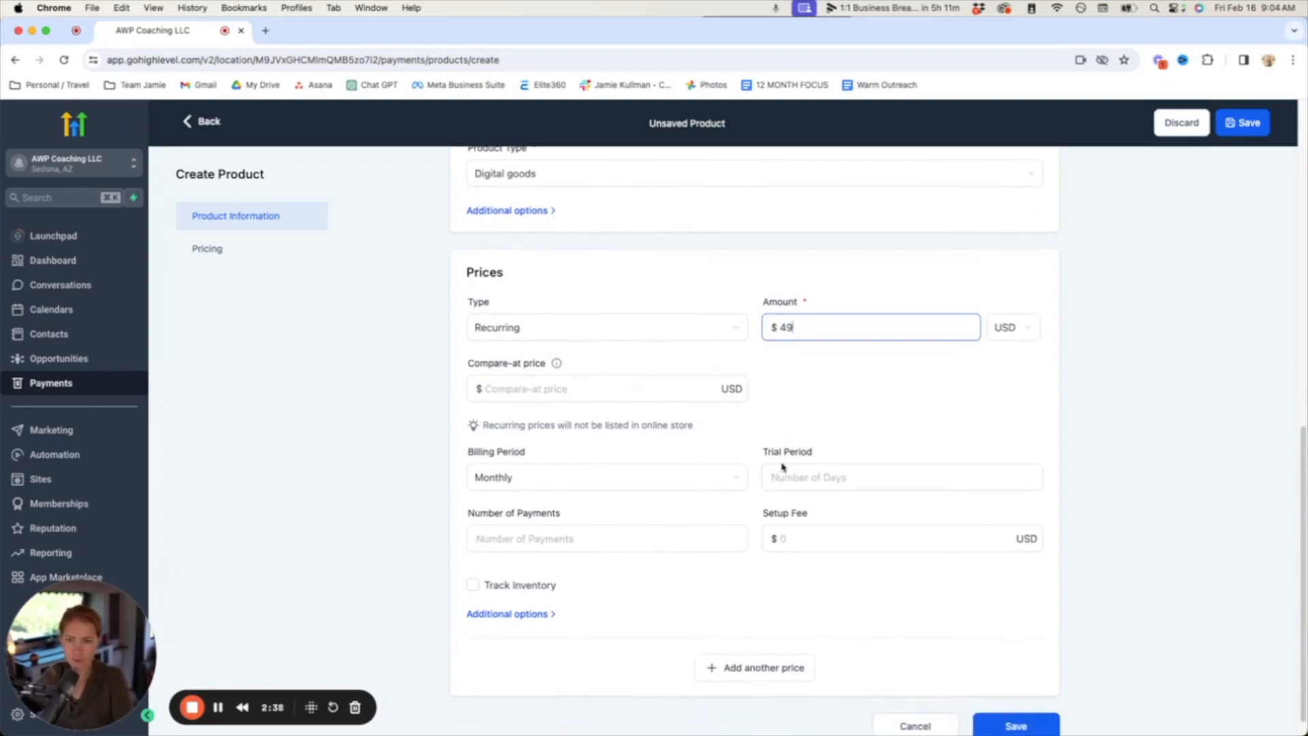
scroll(777, 456, down, 1)
click(848, 461)
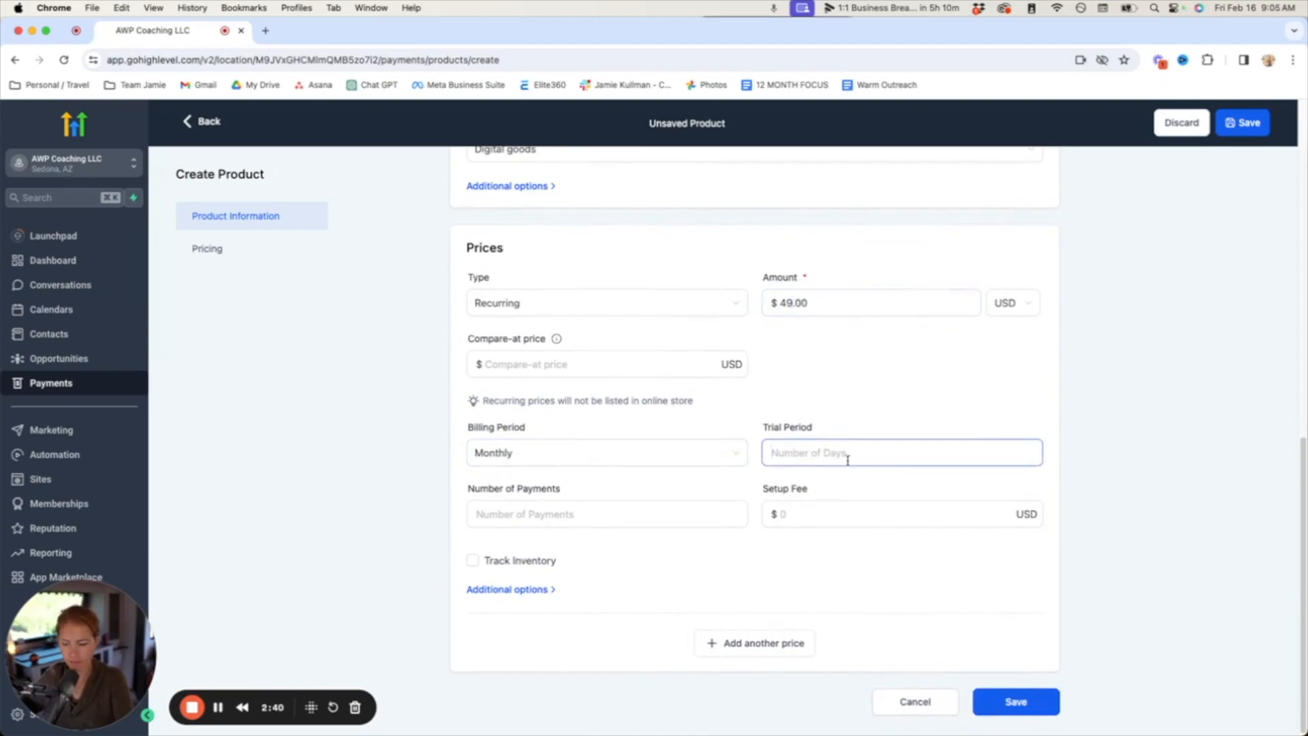
text(7)
click(670, 518)
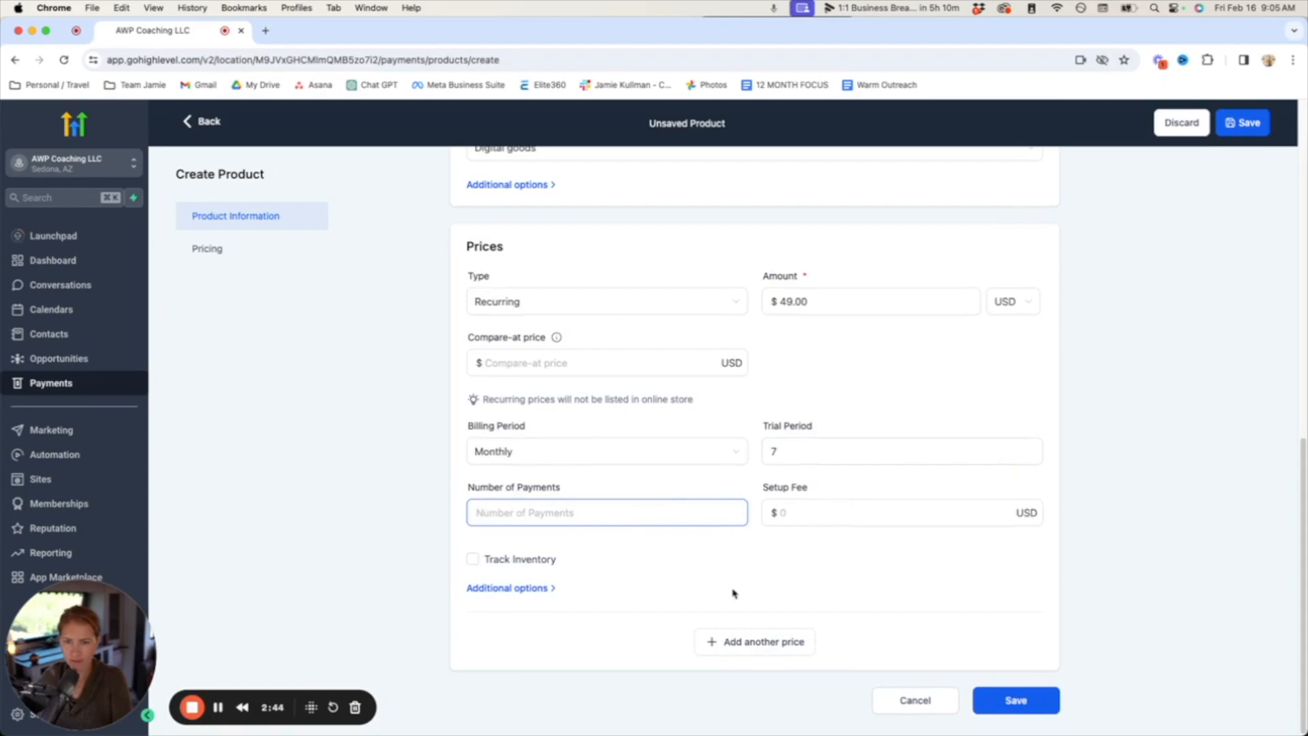
click(785, 596)
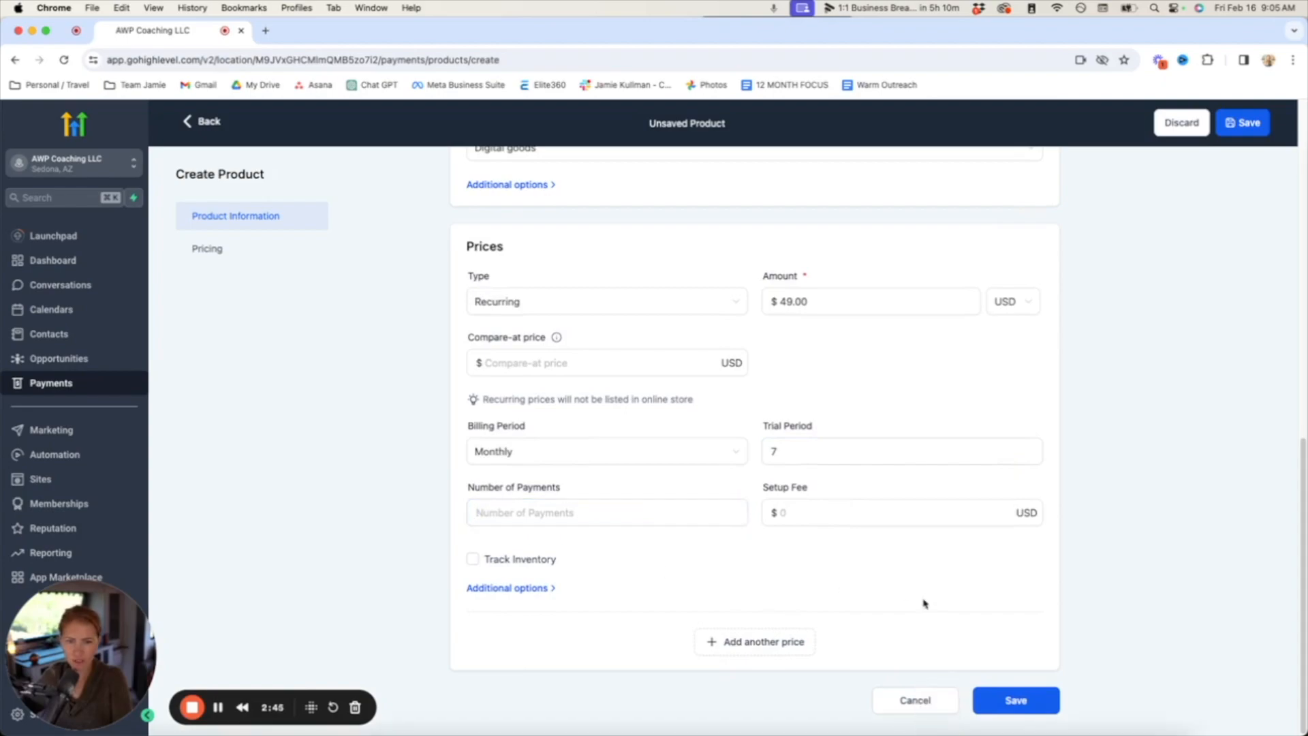
Add a second price and name the first price 'Early Bird'.
click(789, 644)
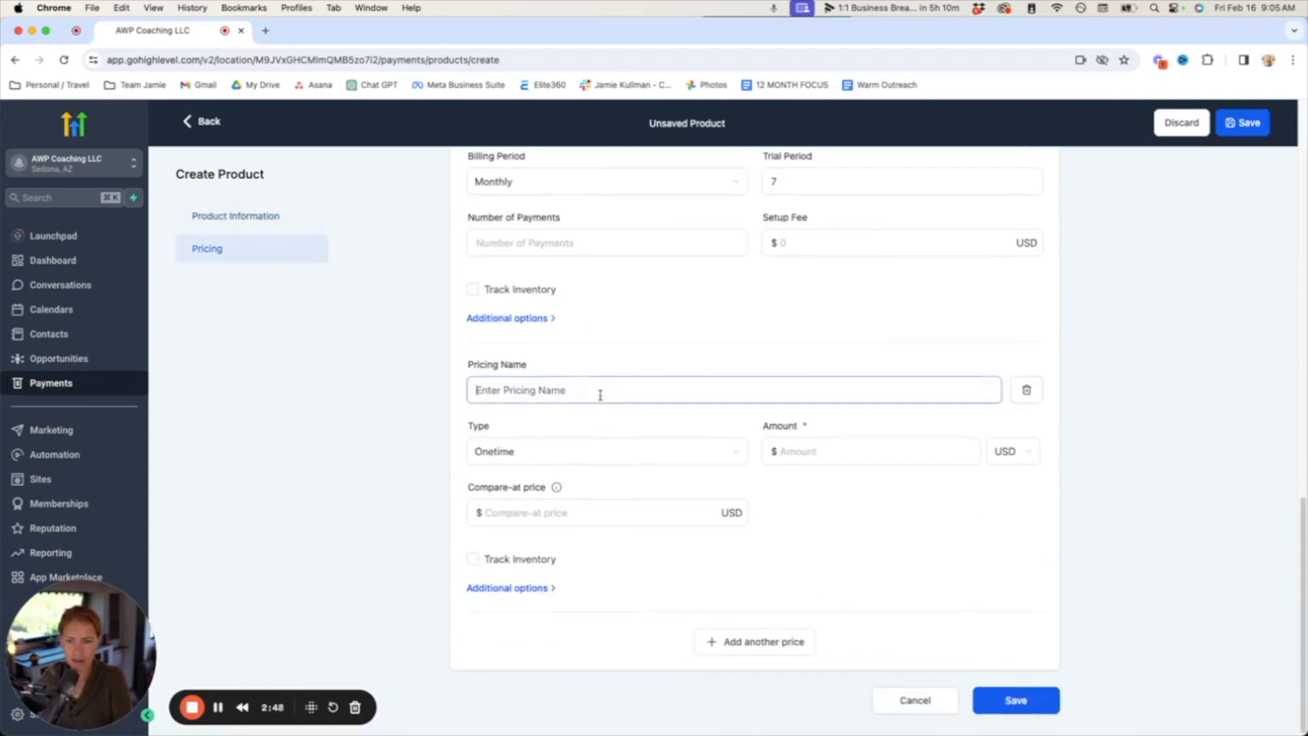
scroll(546, 480, up, 2)
scroll(516, 253, up, 4)
click(537, 363)
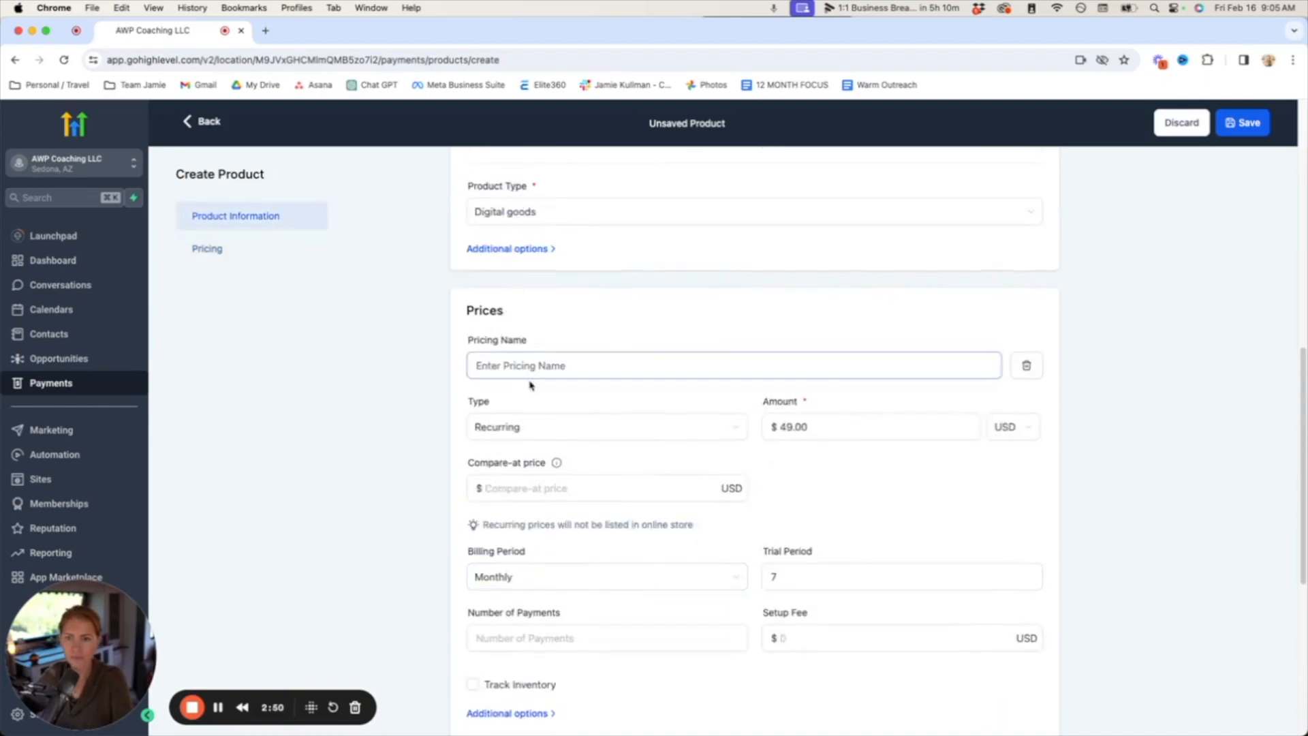
text(Early Bird)
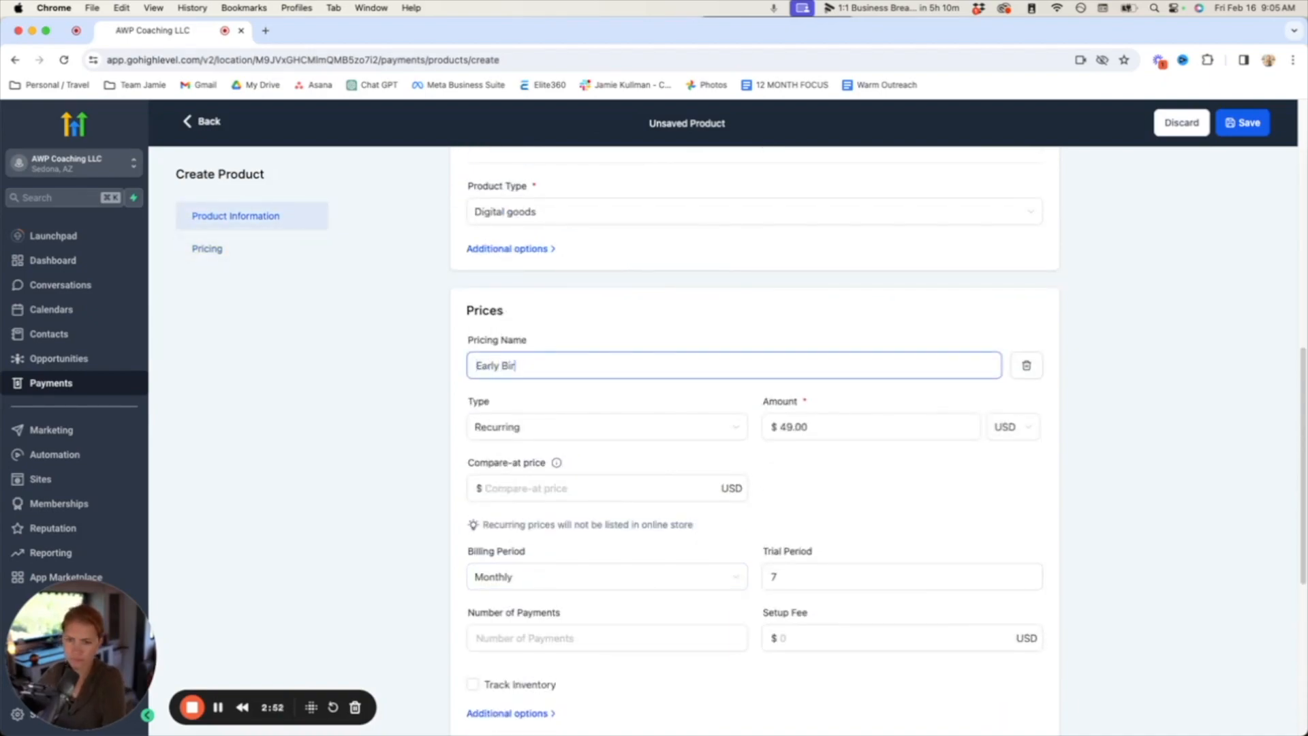
Set the second price as '1st Tier Pricing', recurring at $97 with a 7-day trial.
scroll(539, 403, down, 6)
click(541, 393)
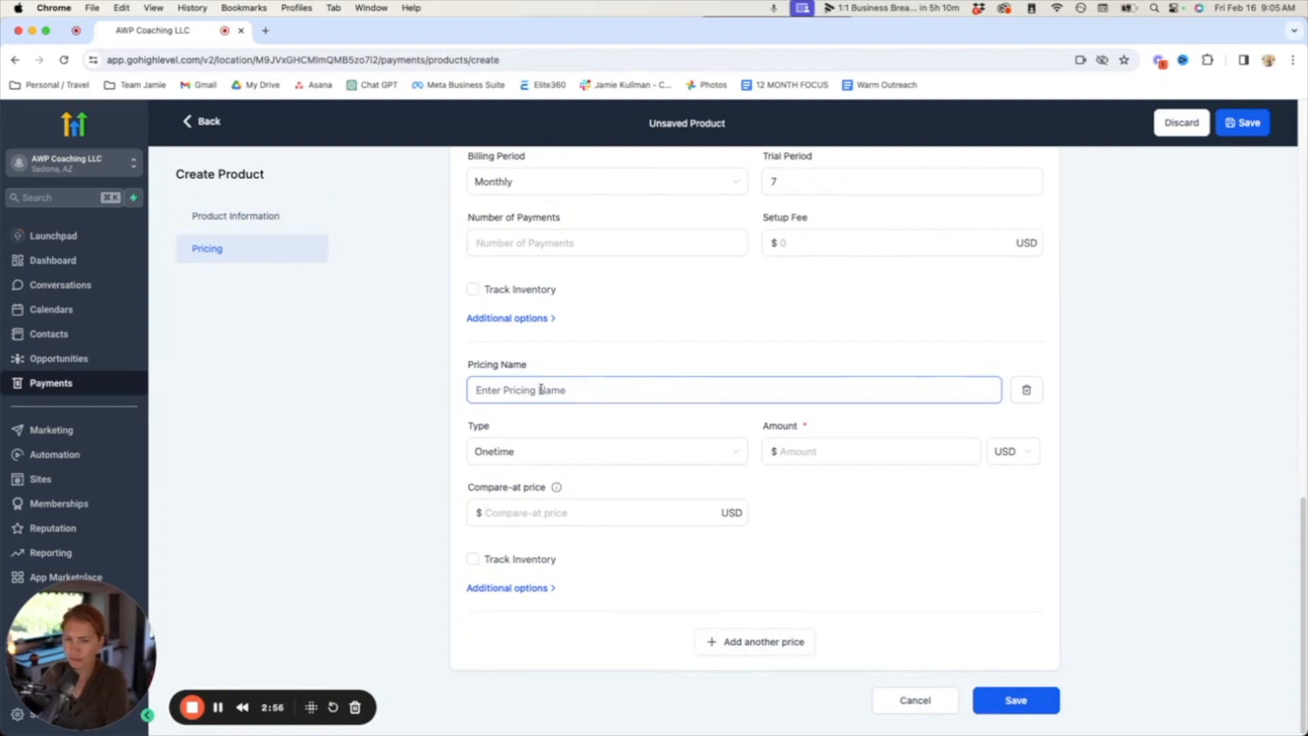
text(1st Tier Pricing)
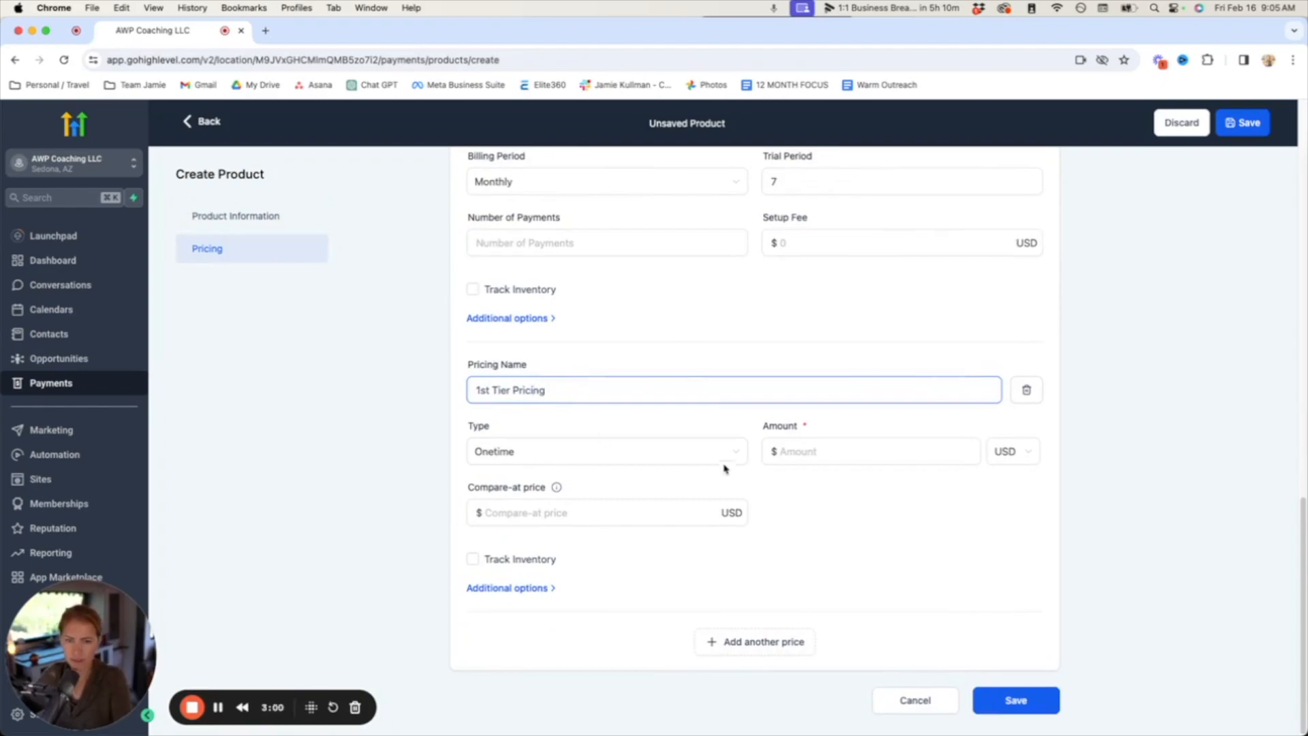
click(841, 451)
text(97)
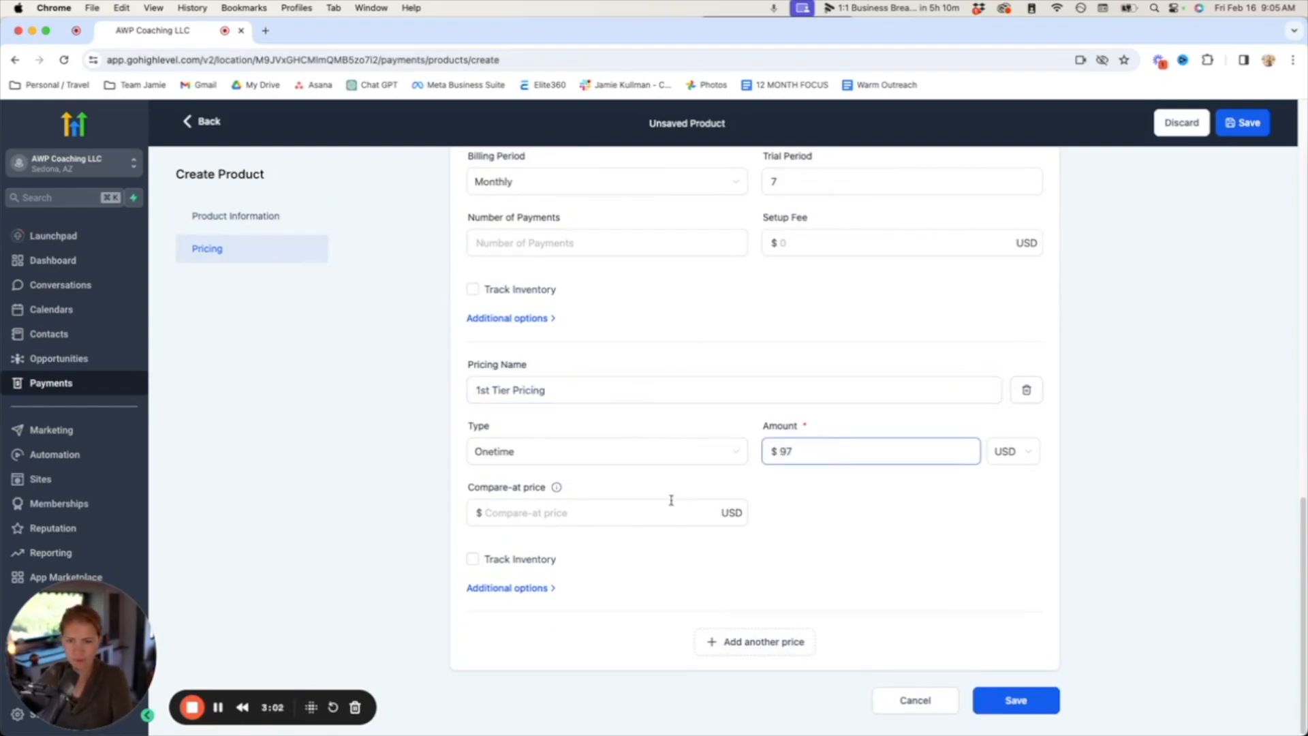
click(525, 587)
scroll(876, 538, down, 2)
scroll(879, 538, down, 1)
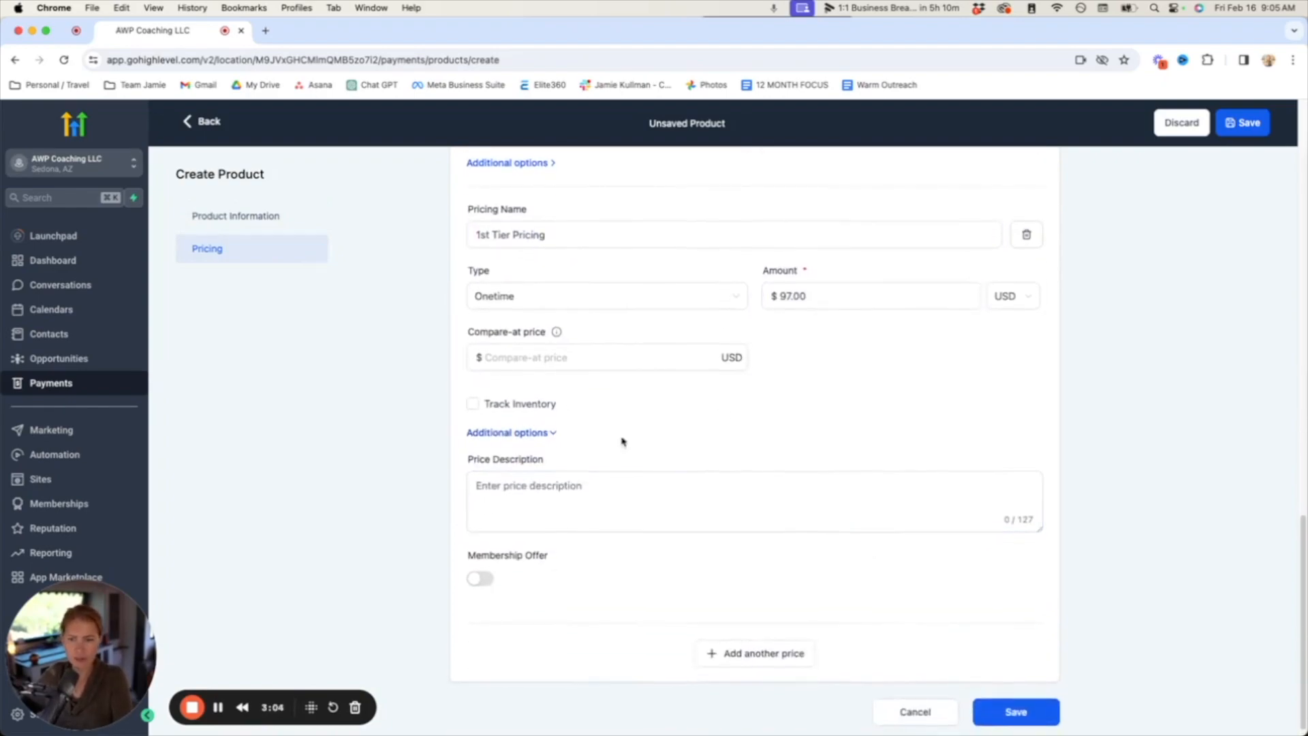
scroll(576, 371, up, 1)
click(622, 325)
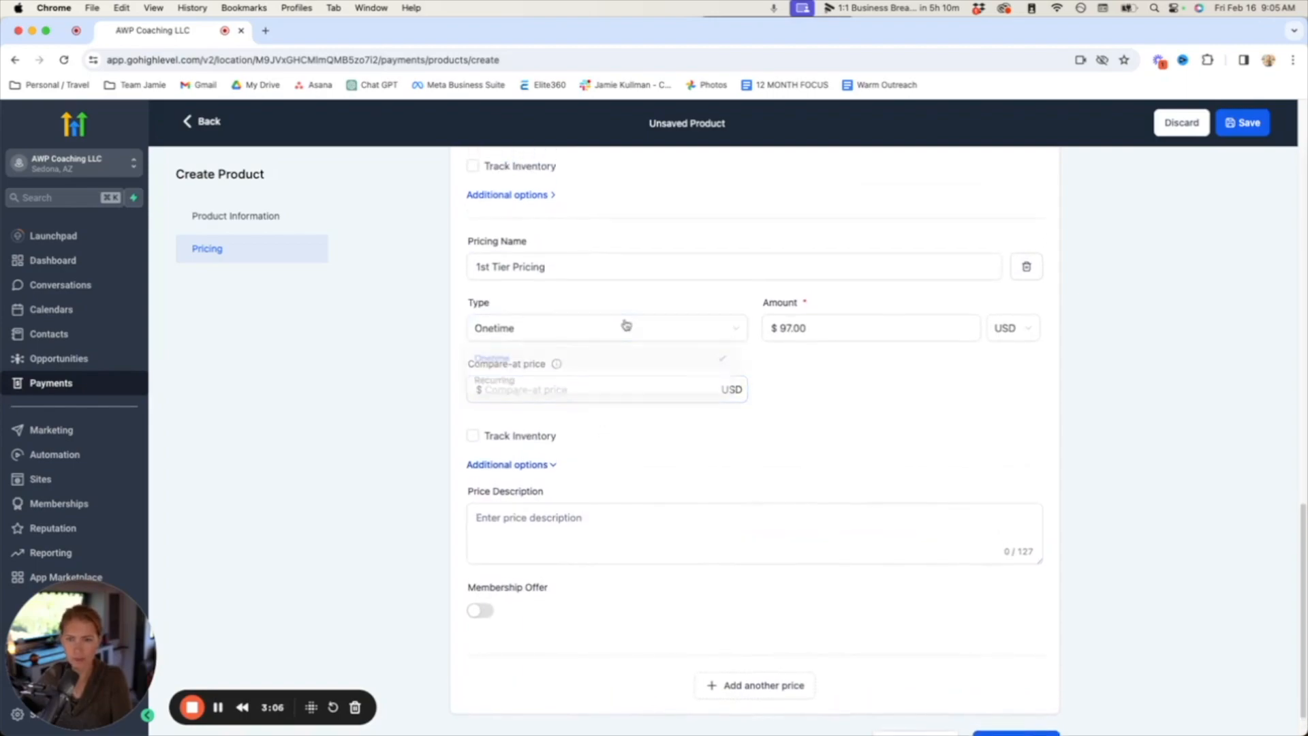
click(573, 379)
click(859, 477)
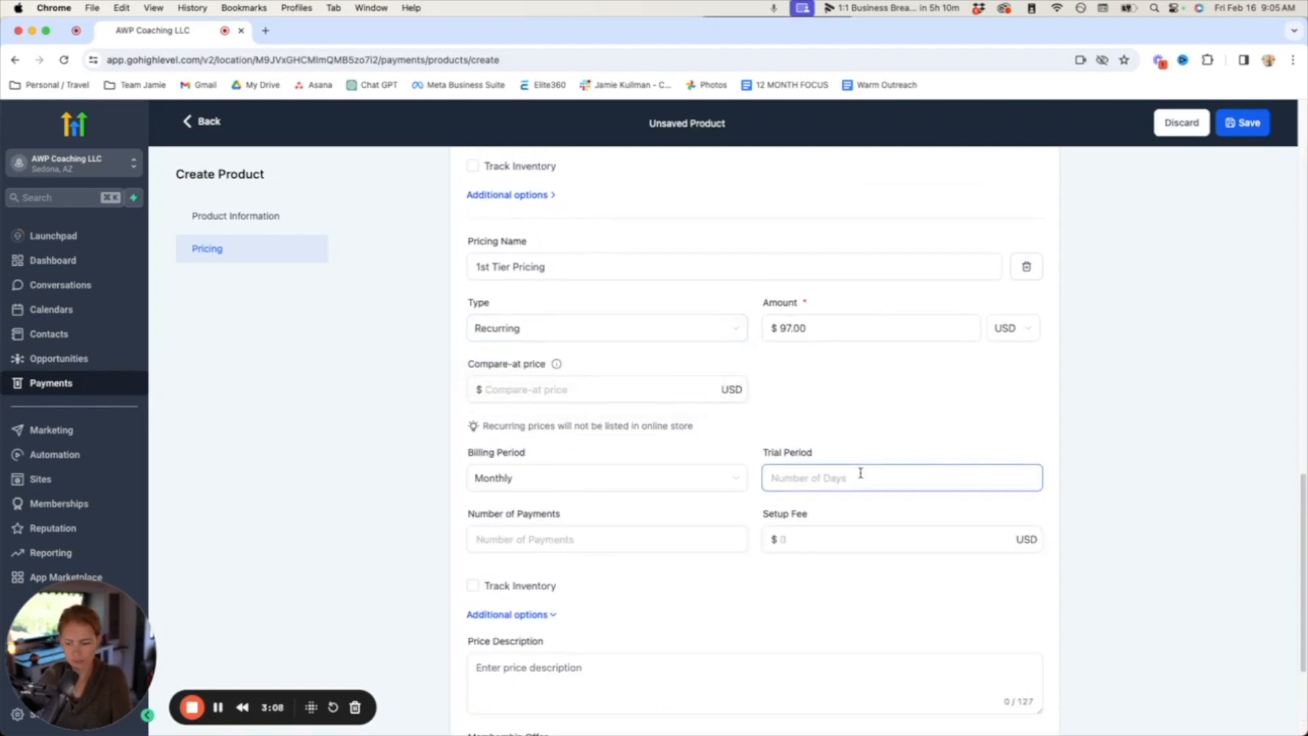
text(7)
click(600, 537)
Try inventory tracking and the membership offer option, leaving both turned off.
click(689, 586)
scroll(689, 586, down, 3)
click(496, 370)
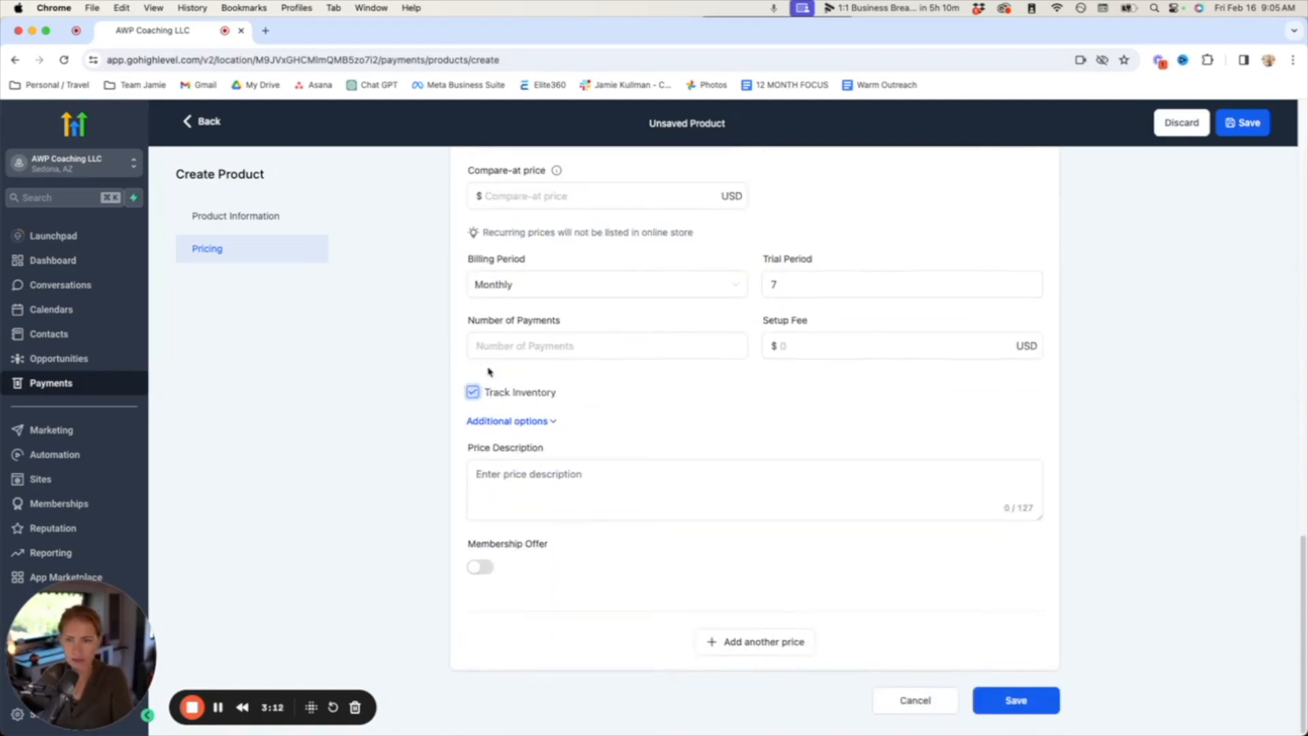
click(481, 567)
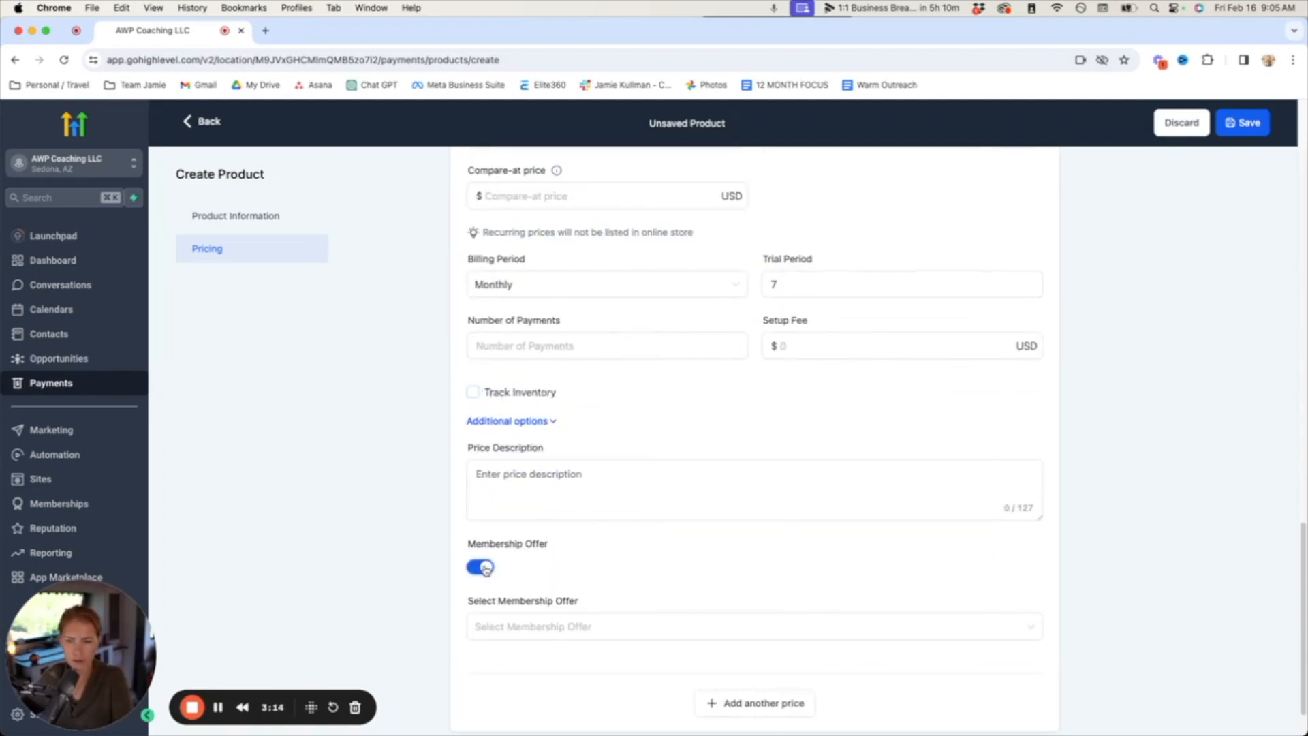
click(512, 627)
click(512, 627)
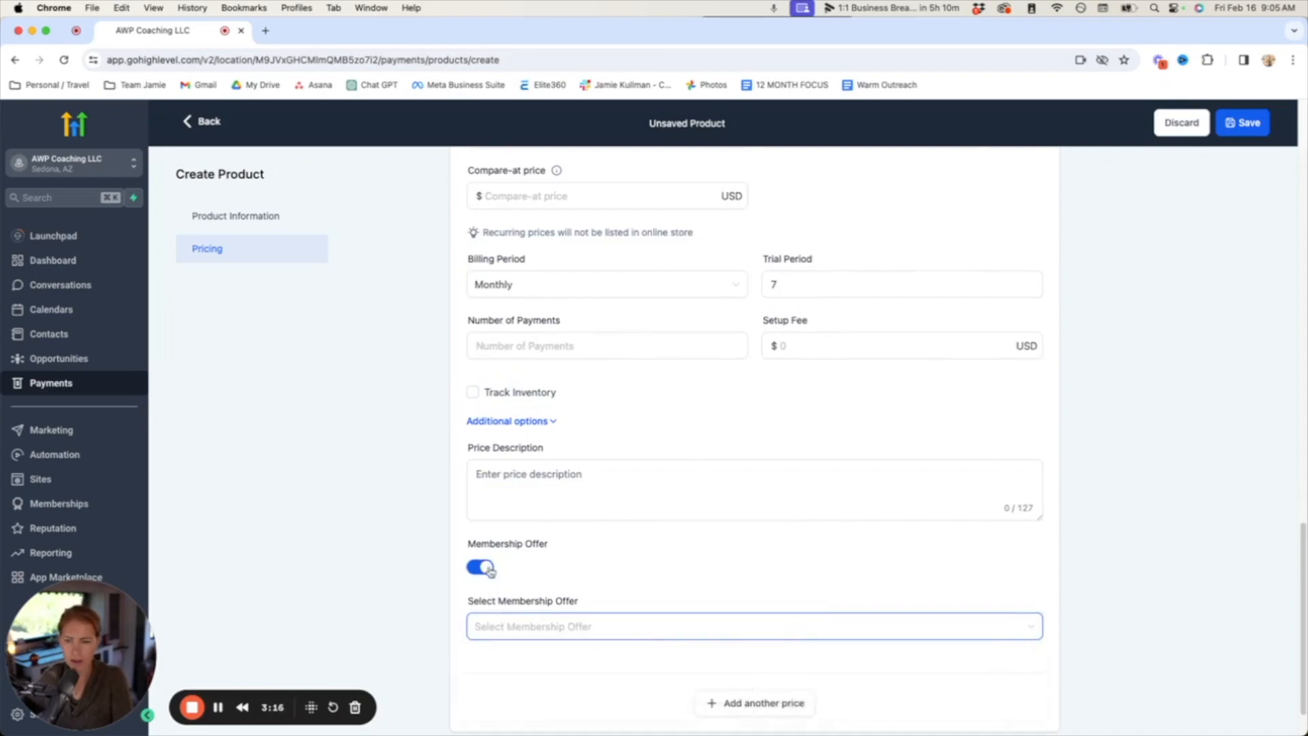
click(480, 567)
Review the product form and save the new product.
scroll(1019, 548, up, 5)
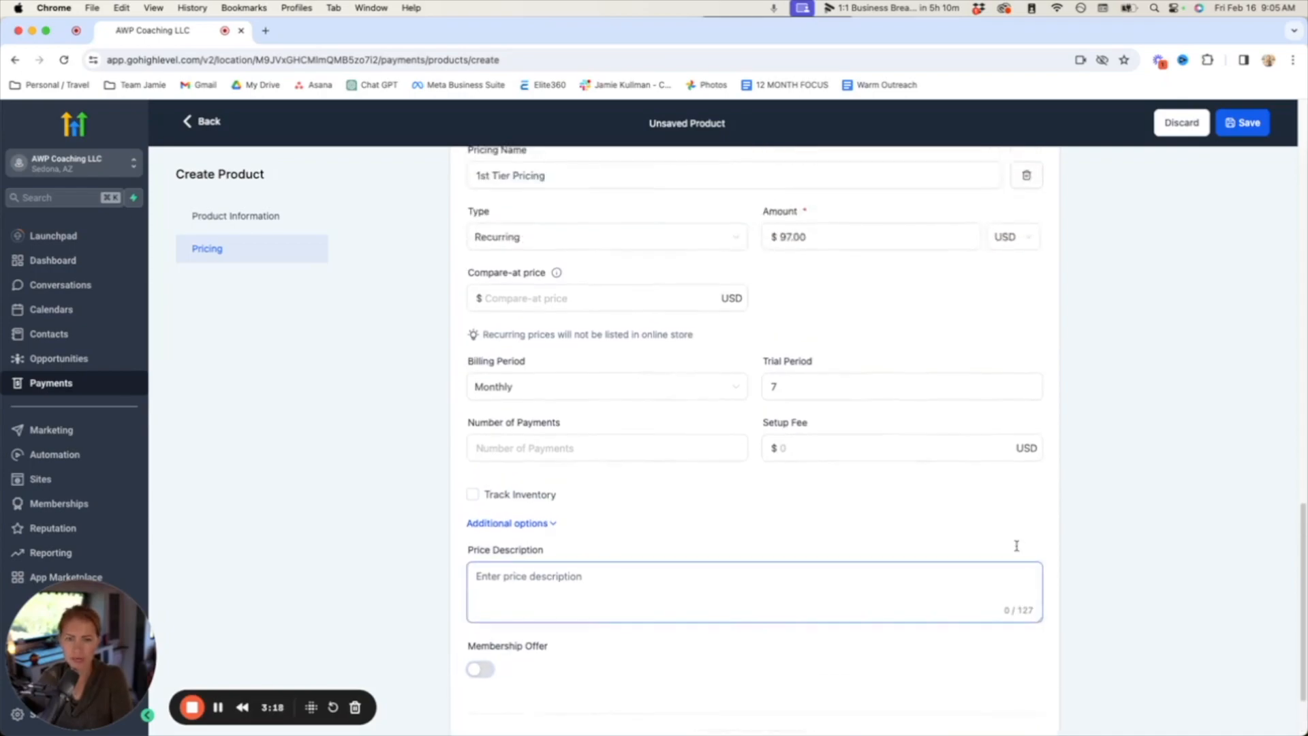
scroll(1027, 544, up, 6)
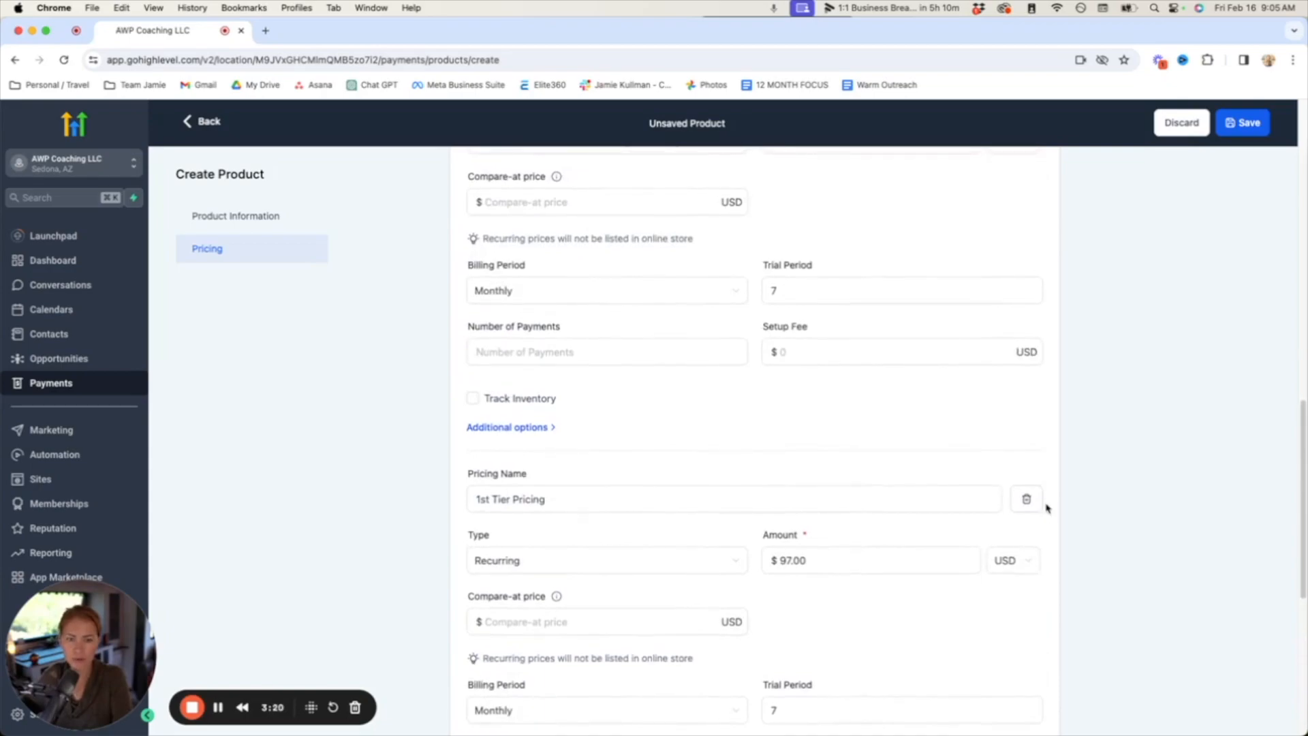
scroll(1057, 520, up, 10)
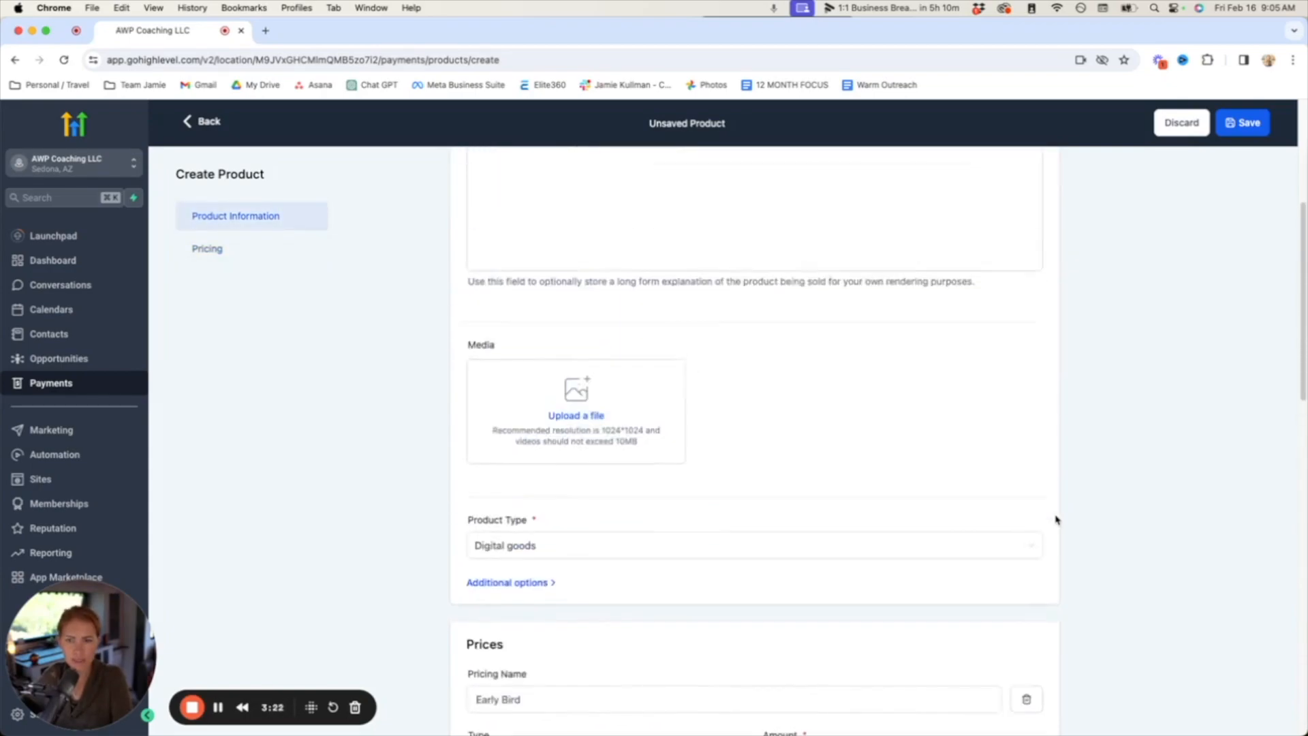
scroll(1033, 537, down, 20)
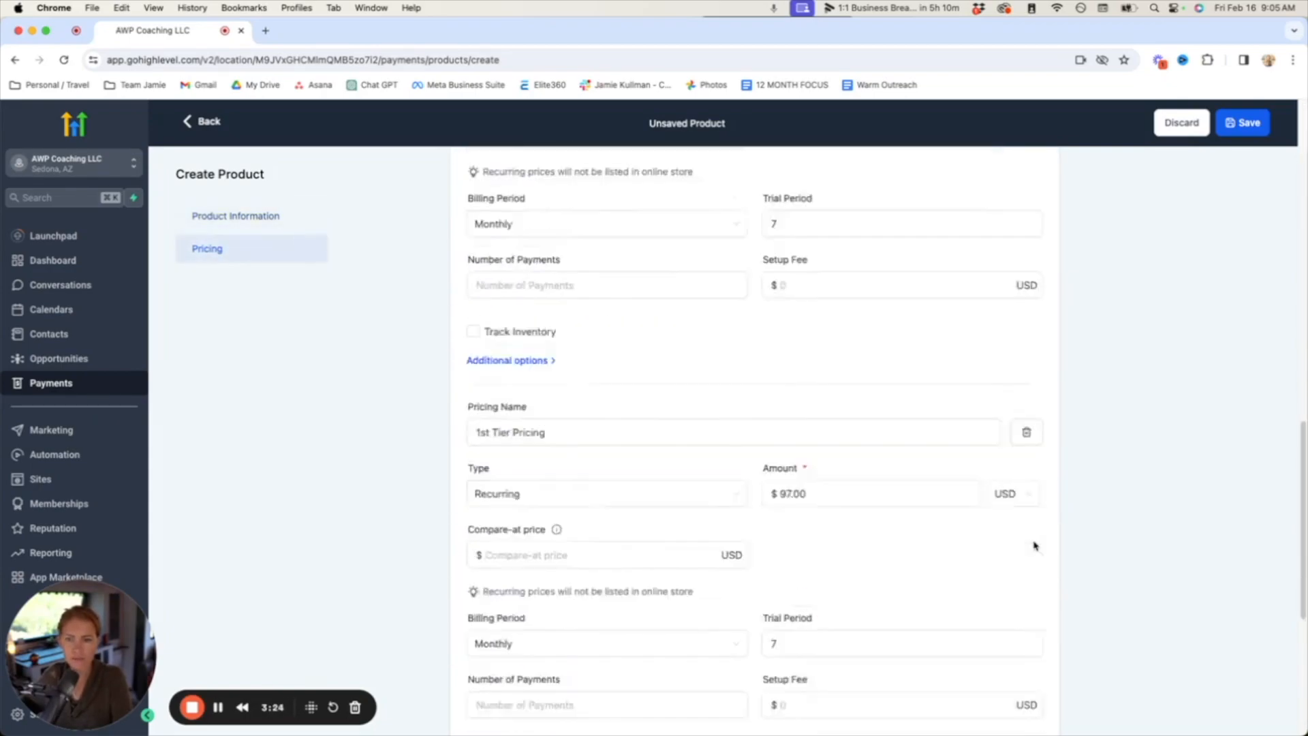
click(1020, 699)
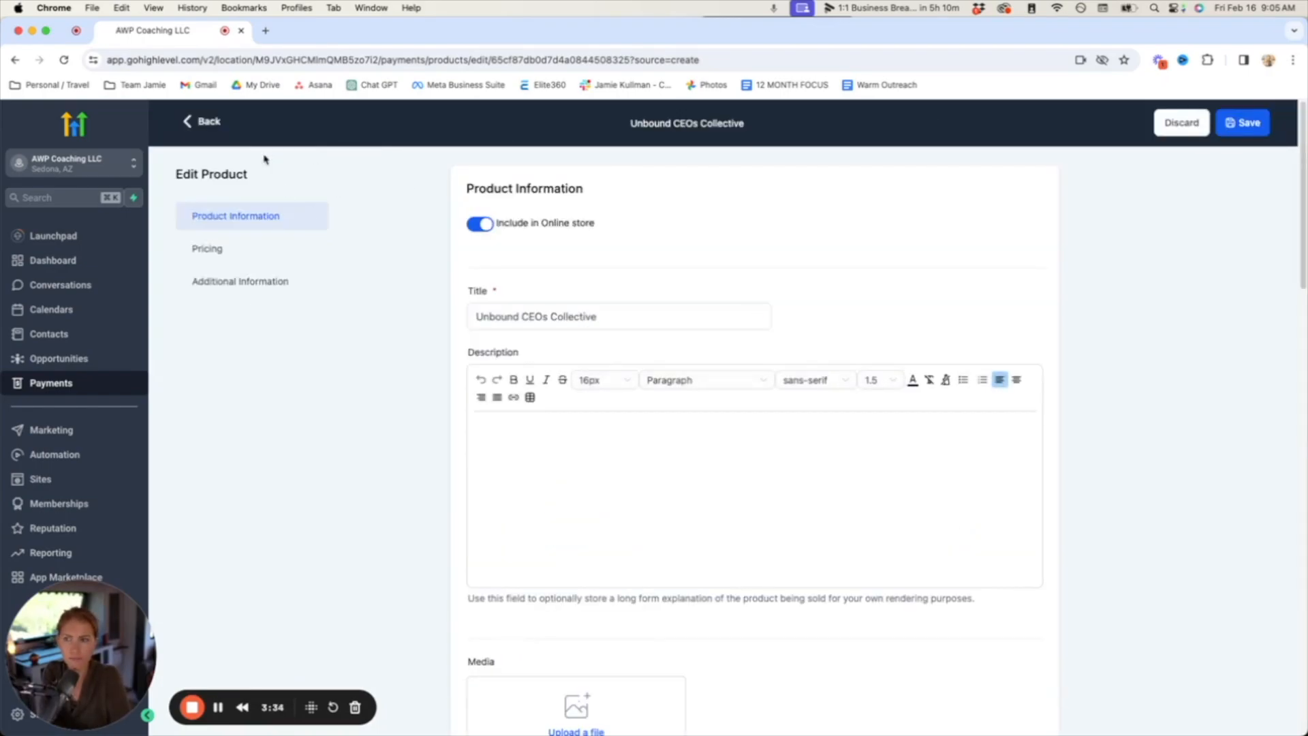
Go back from the product editor to the Products list.
click(189, 122)
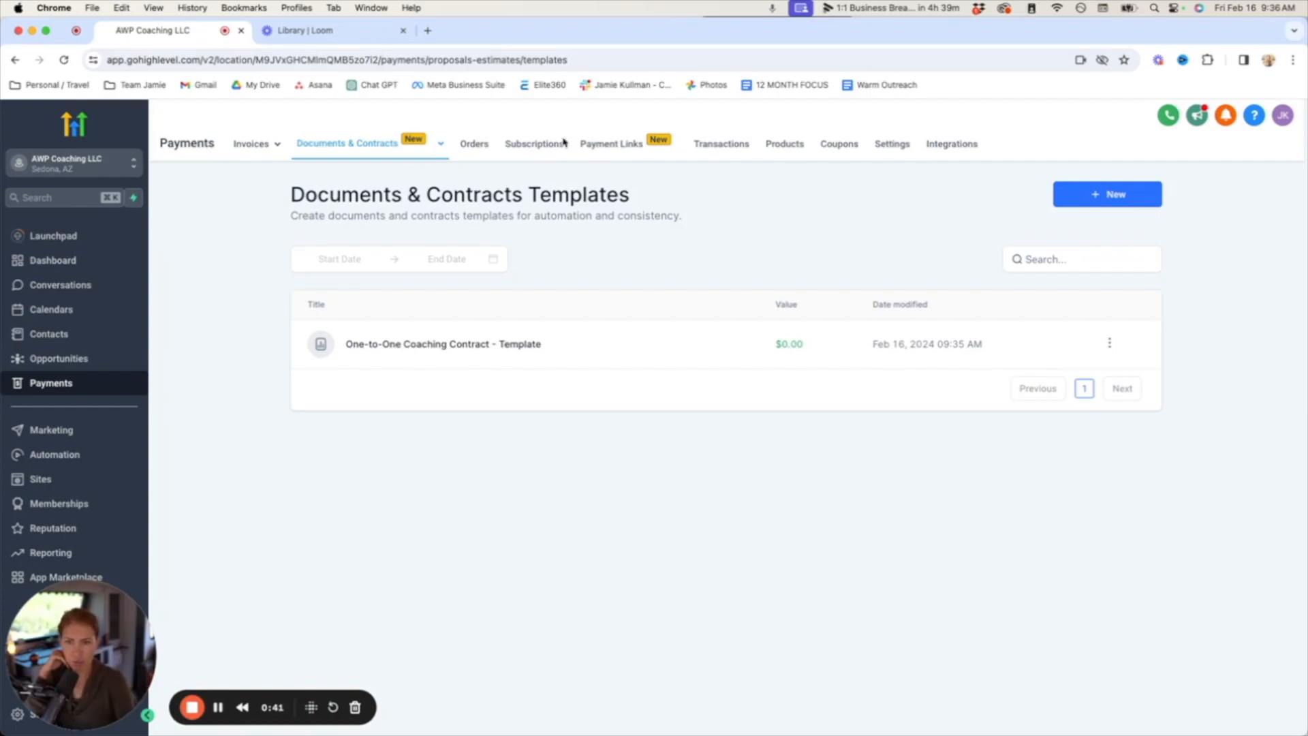
Create a new blank template and place a Text block on the page.
click(1133, 196)
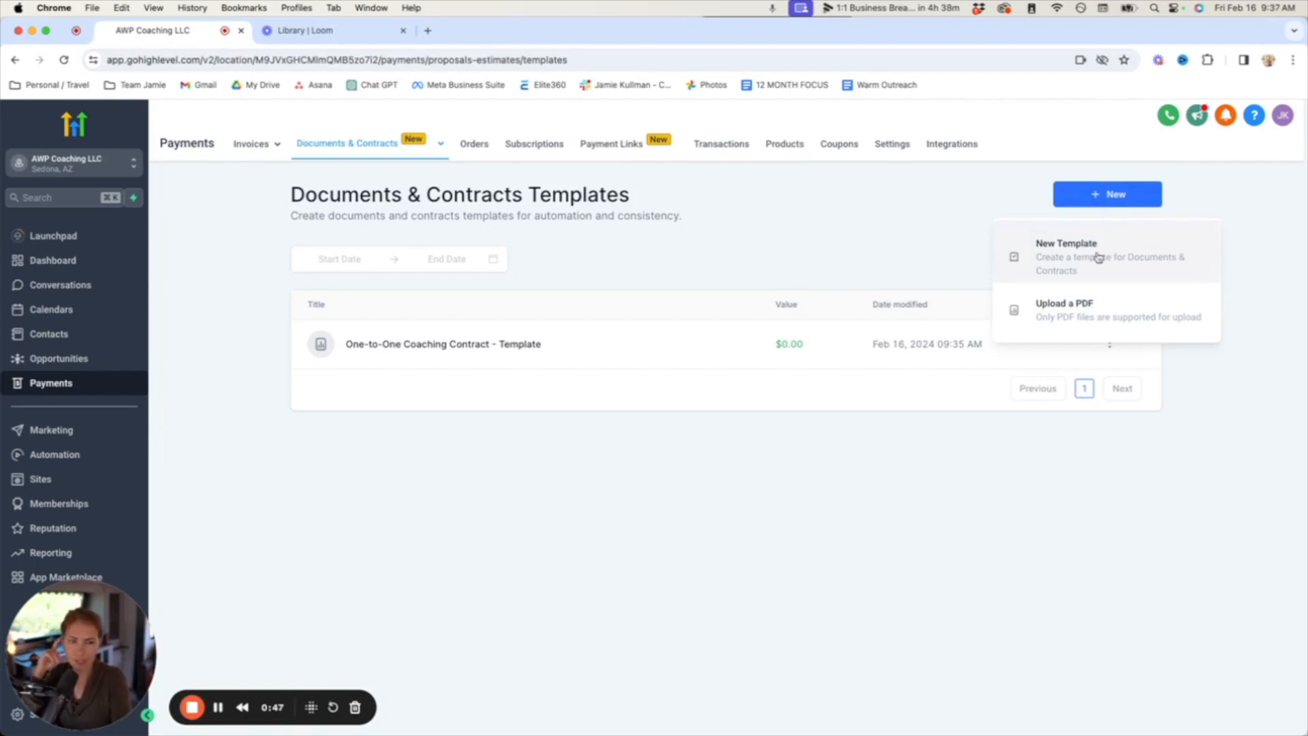
click(1077, 244)
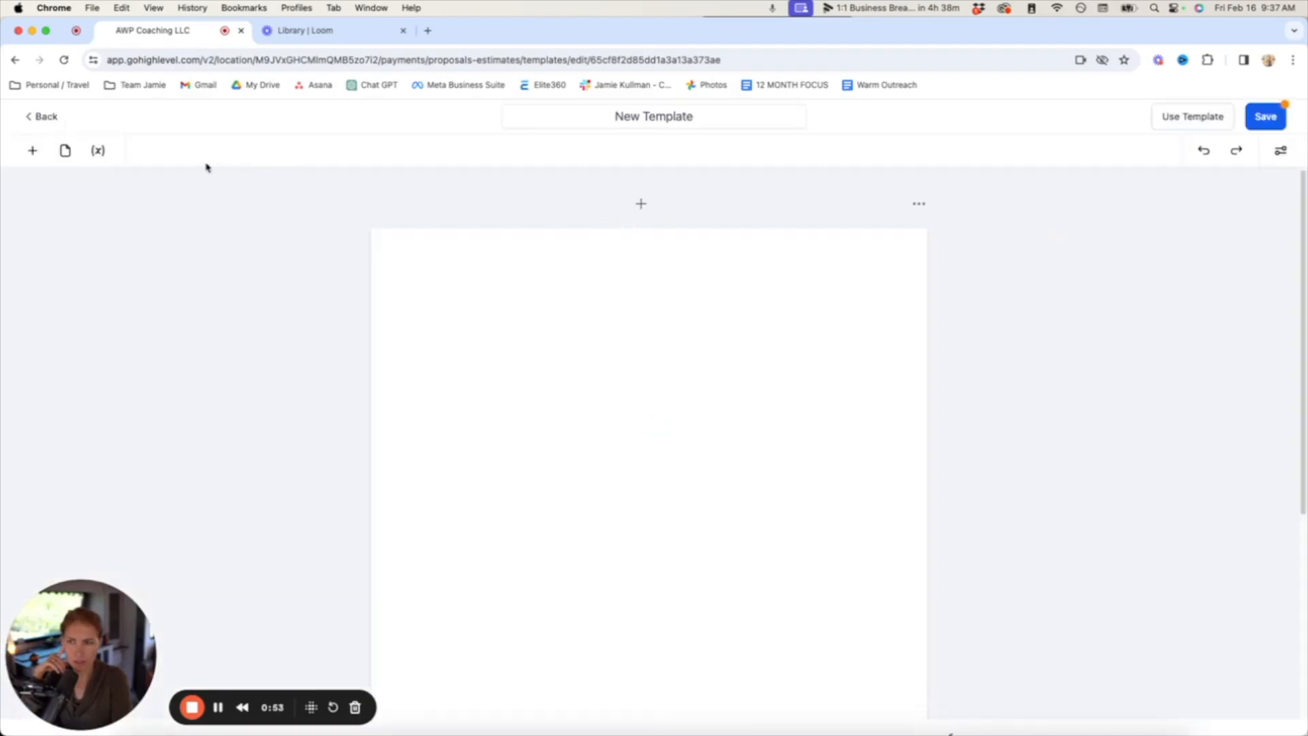
click(32, 150)
drag(56, 281, 488, 349)
Replace the text block's body line with 'Sign Here:' below the Heading.
double_click(466, 300)
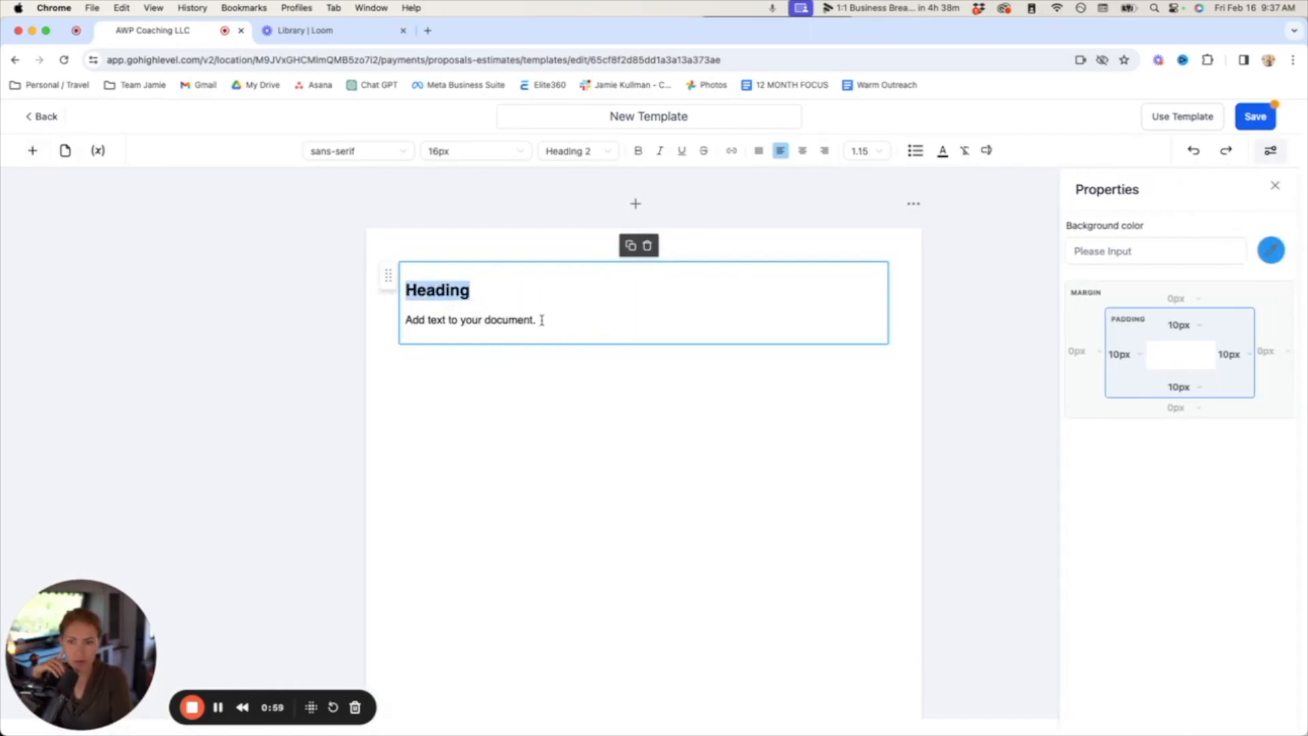
drag(542, 320, 403, 323)
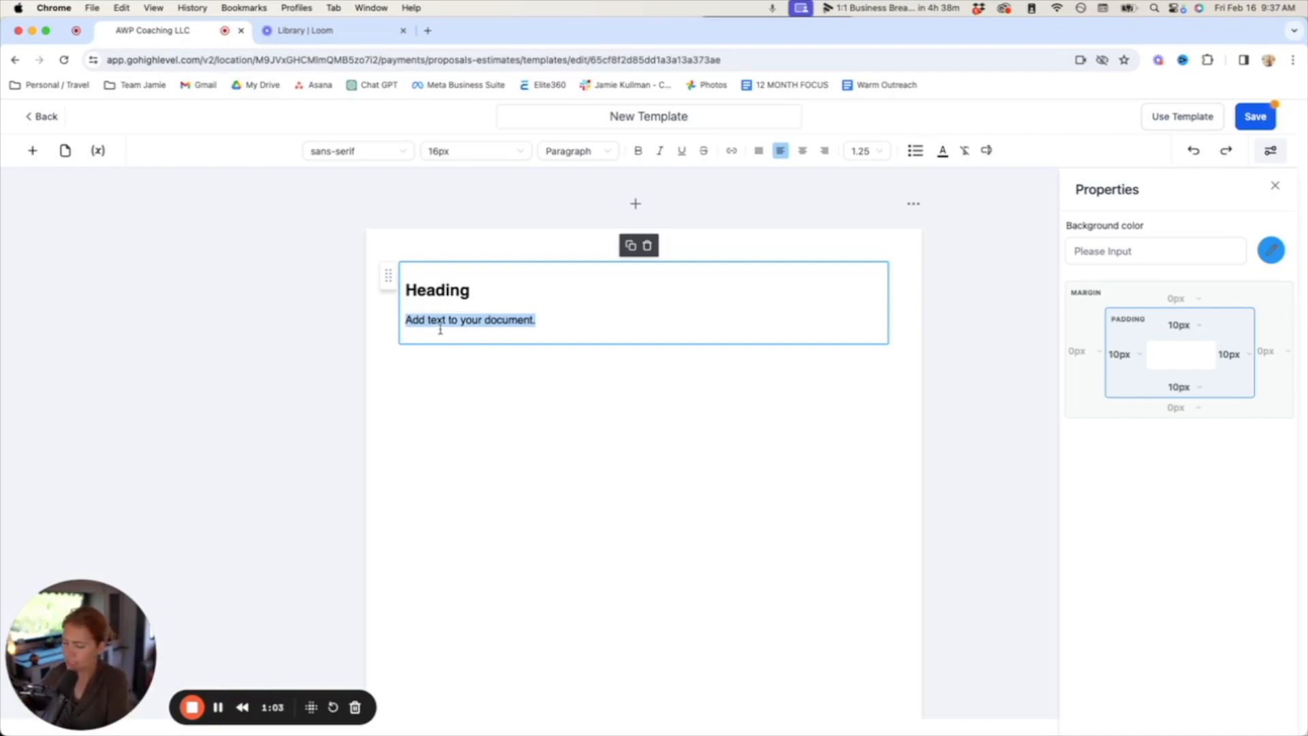
text(Sign Here:)
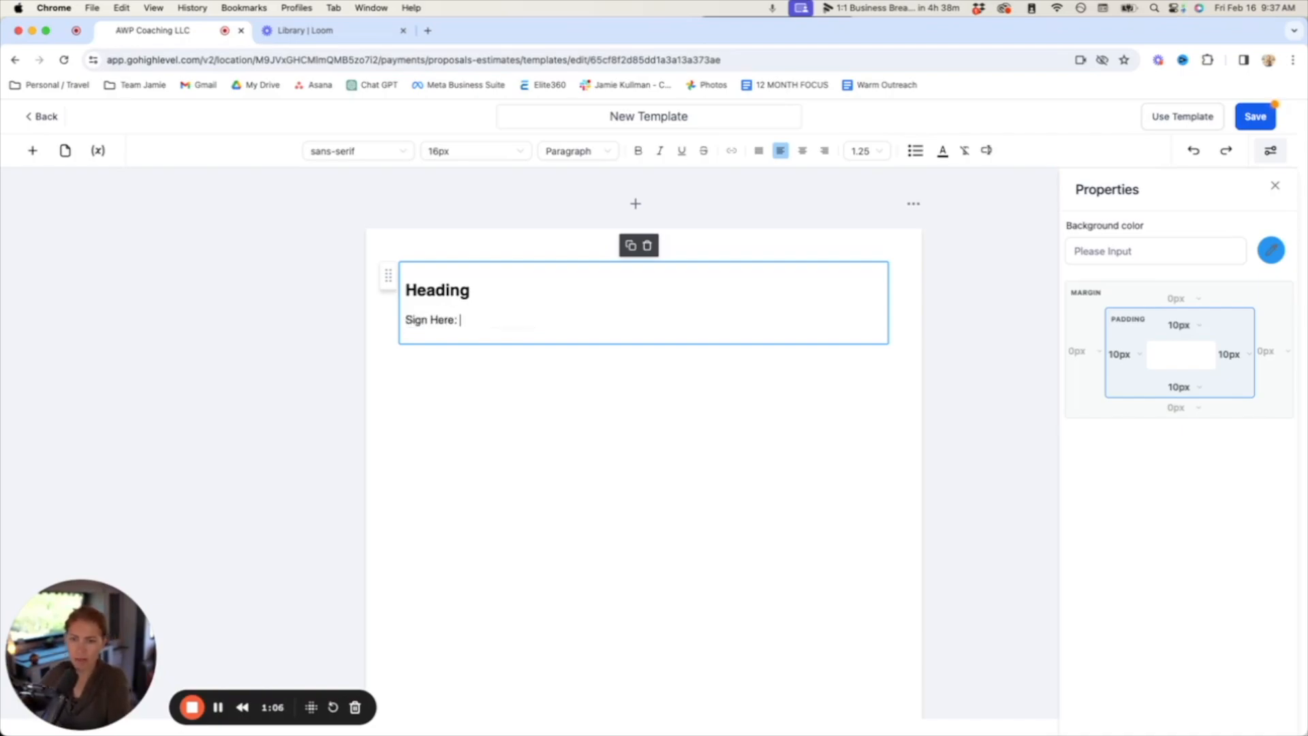
click(32, 151)
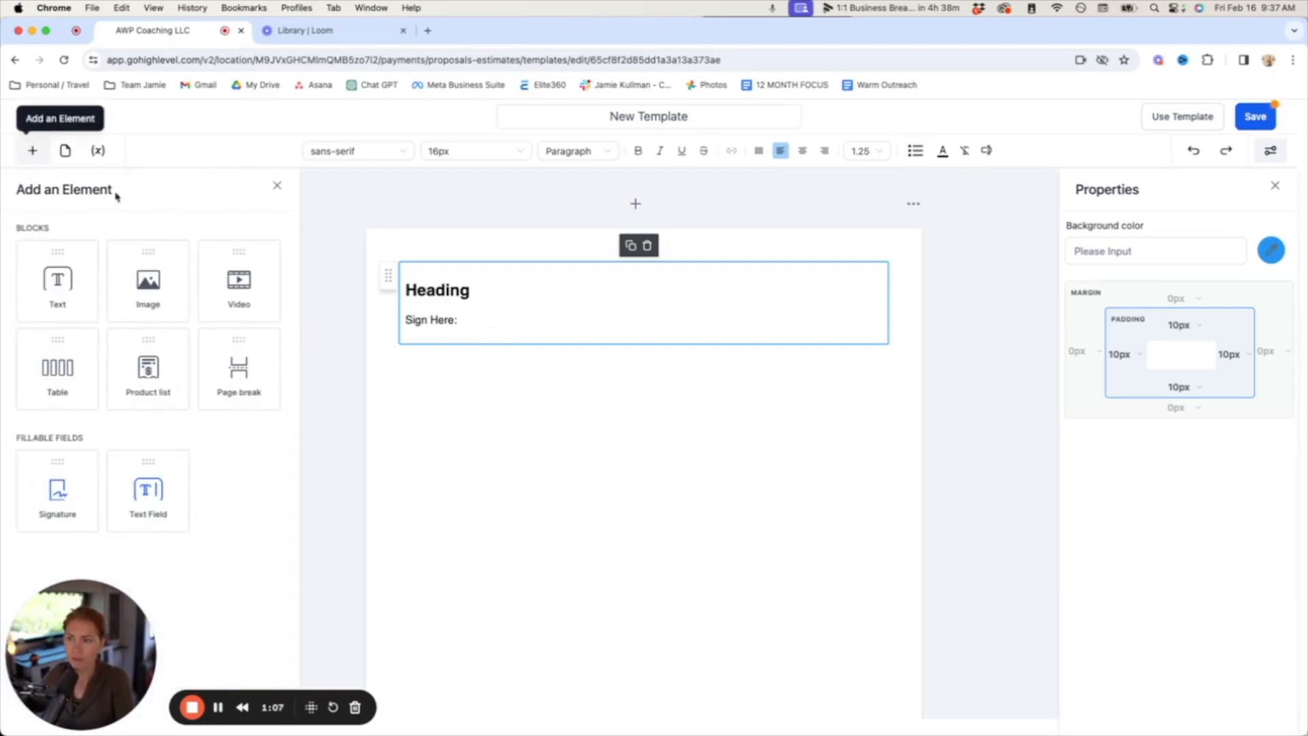
mouse_move(63, 486)
mouse_down()
mouse_move(403, 353)
mouse_move(525, 321)
mouse_up()
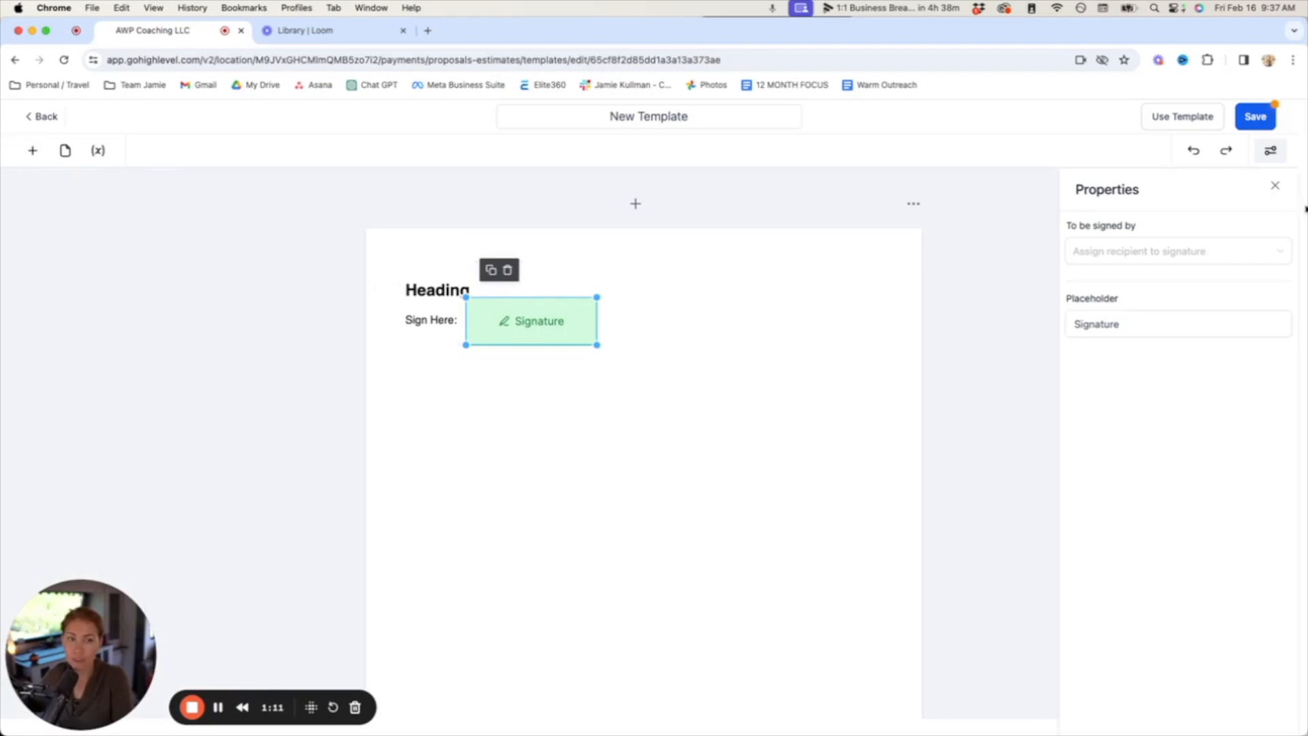
click(1249, 252)
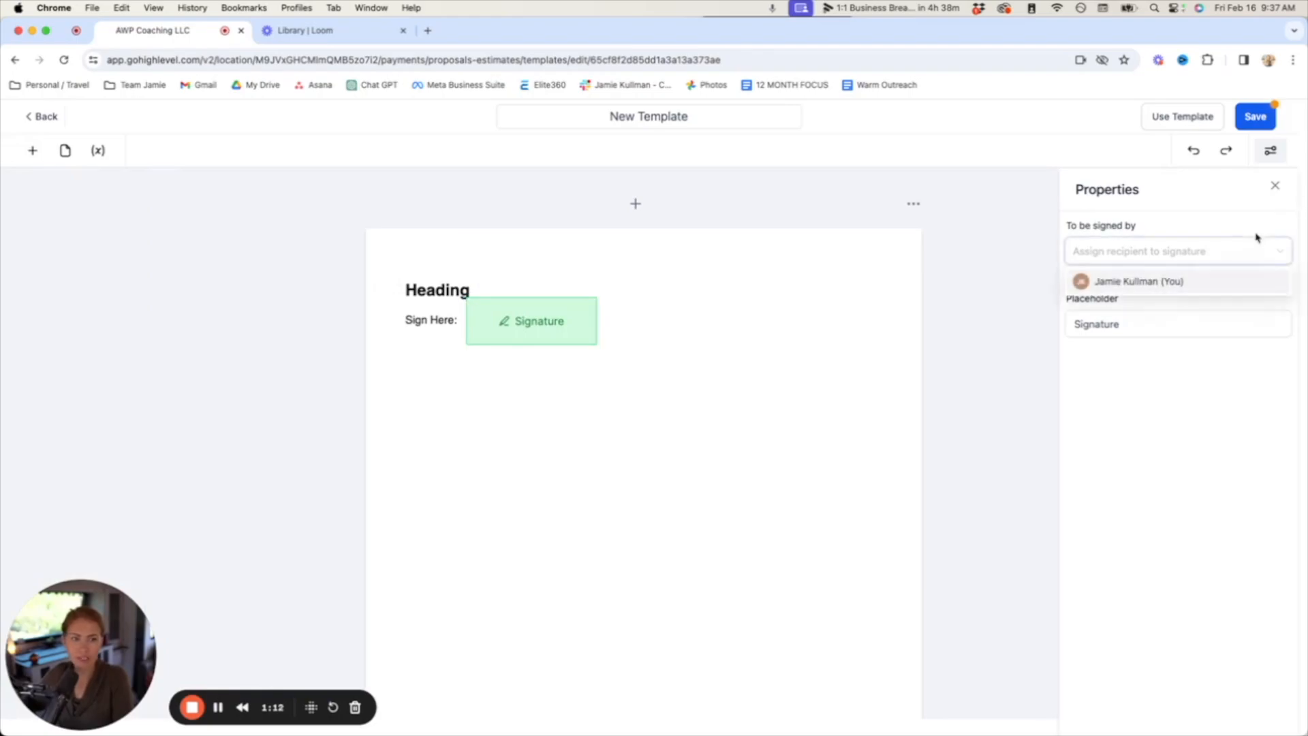
click(1131, 290)
click(1176, 251)
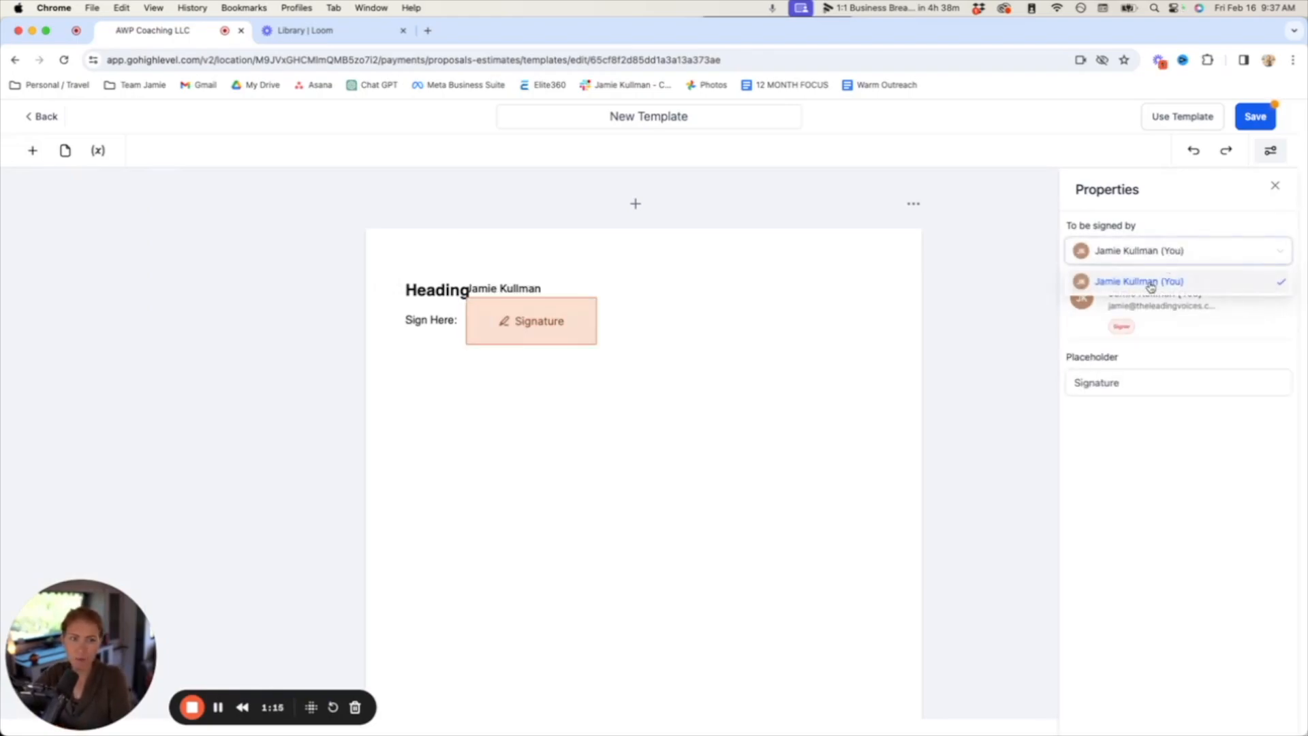
click(1229, 338)
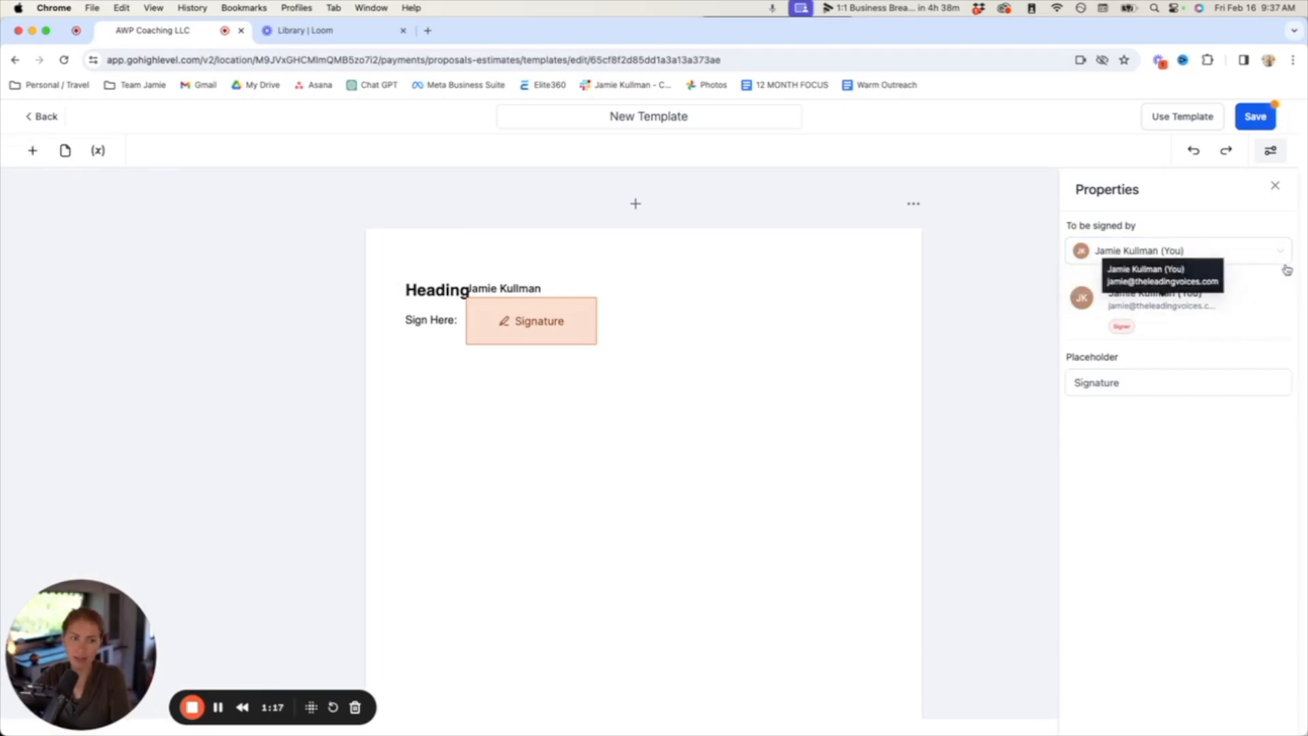
click(1143, 259)
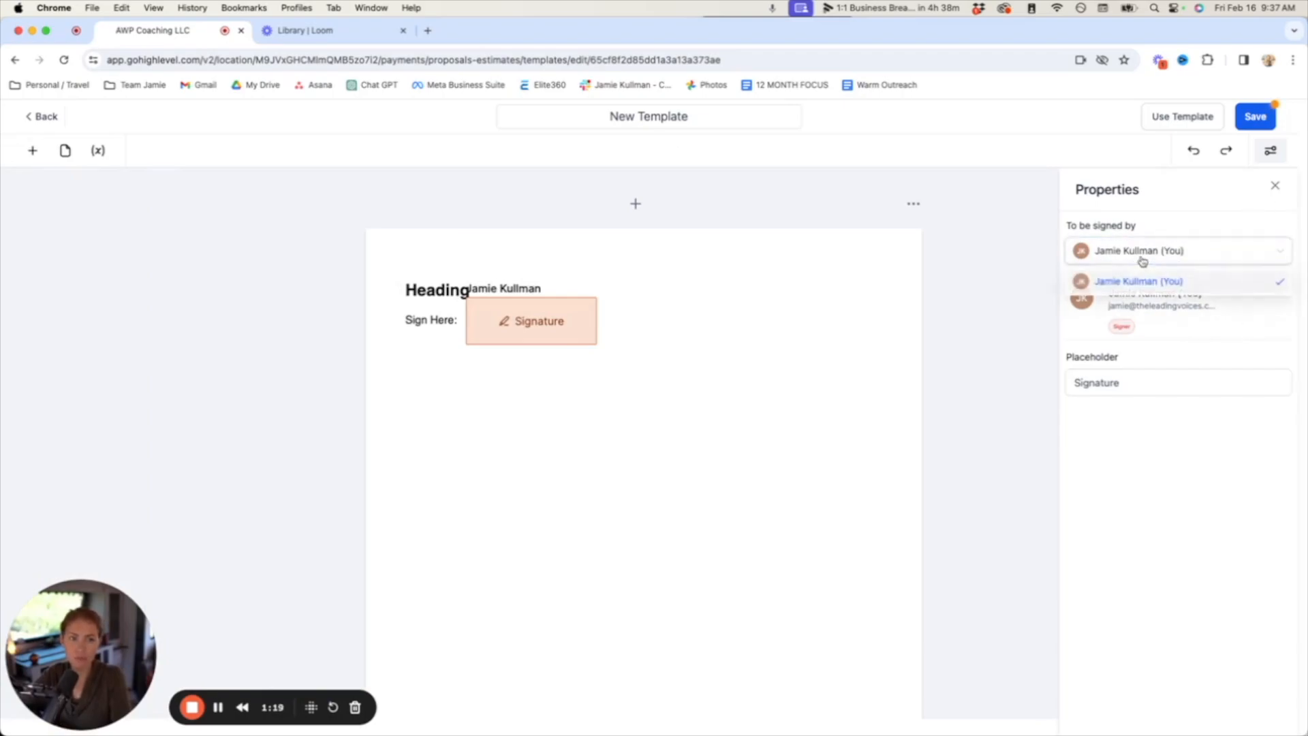
click(1159, 294)
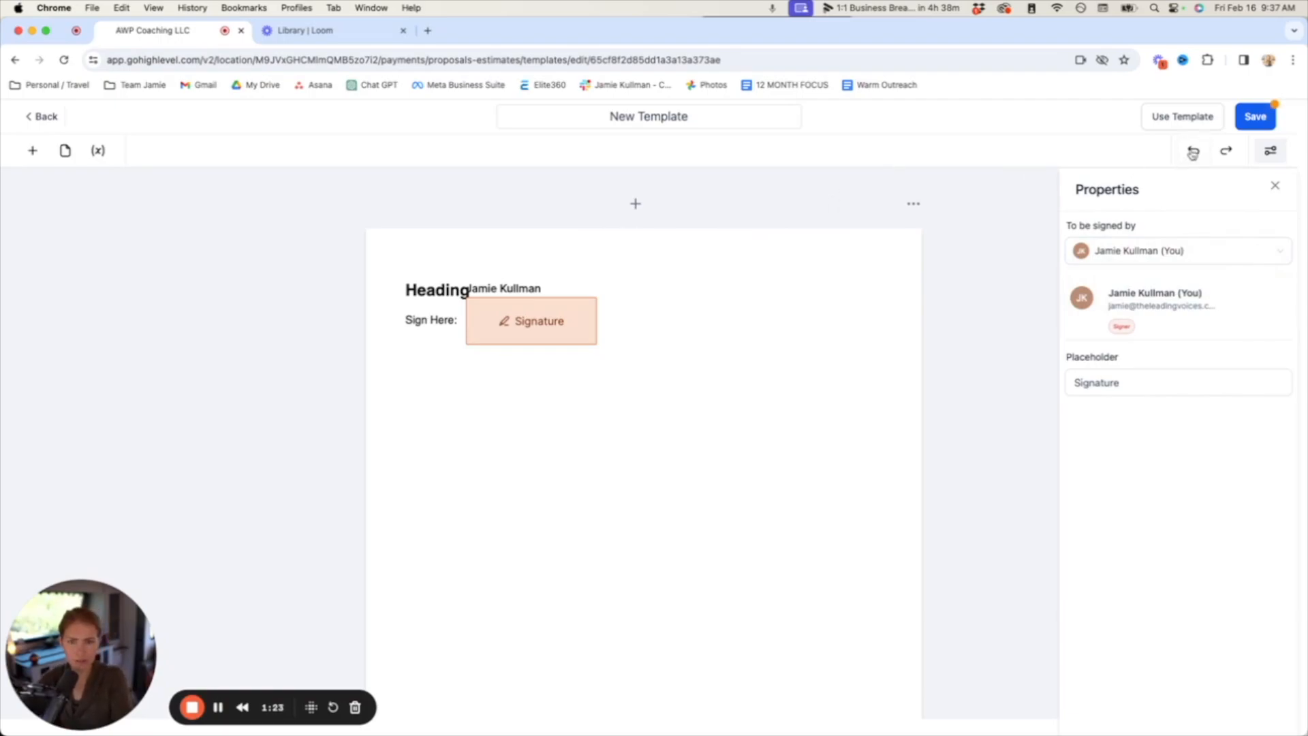
click(600, 331)
key(super+z)
key(super+shift+z)
click(551, 309)
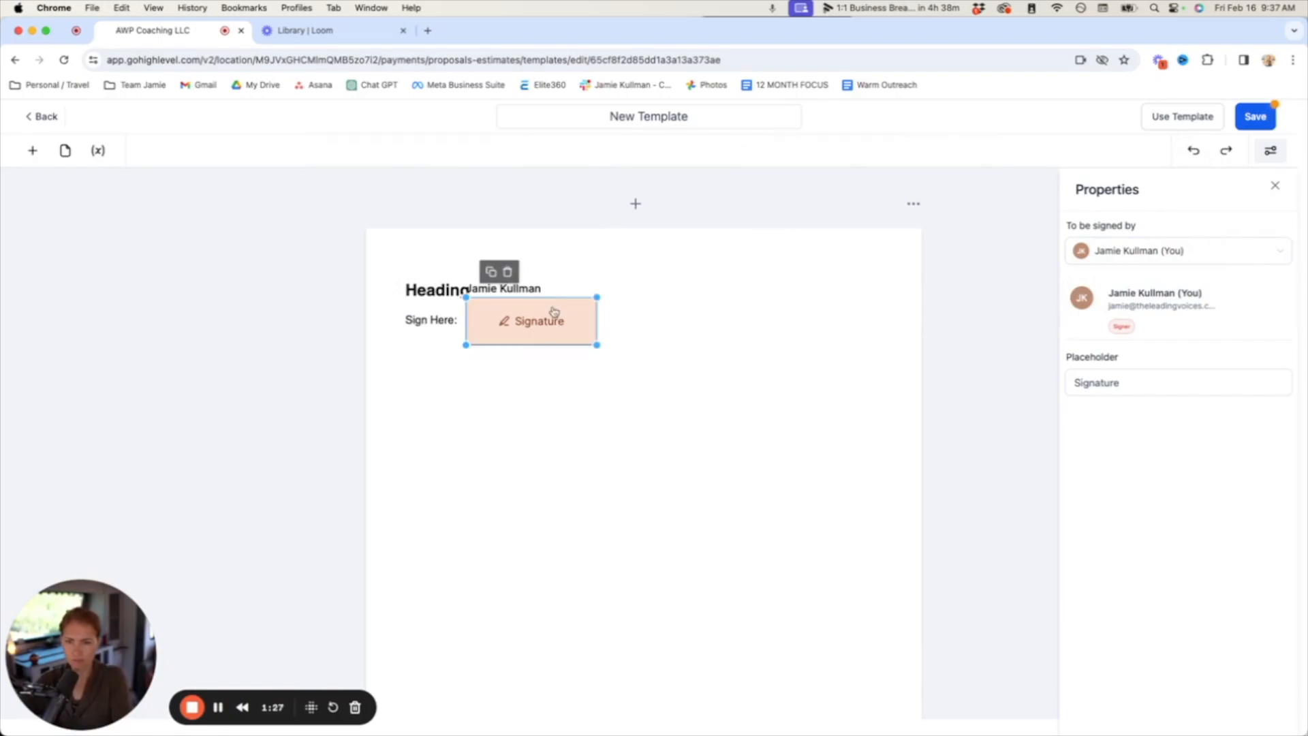
click(550, 352)
click(550, 337)
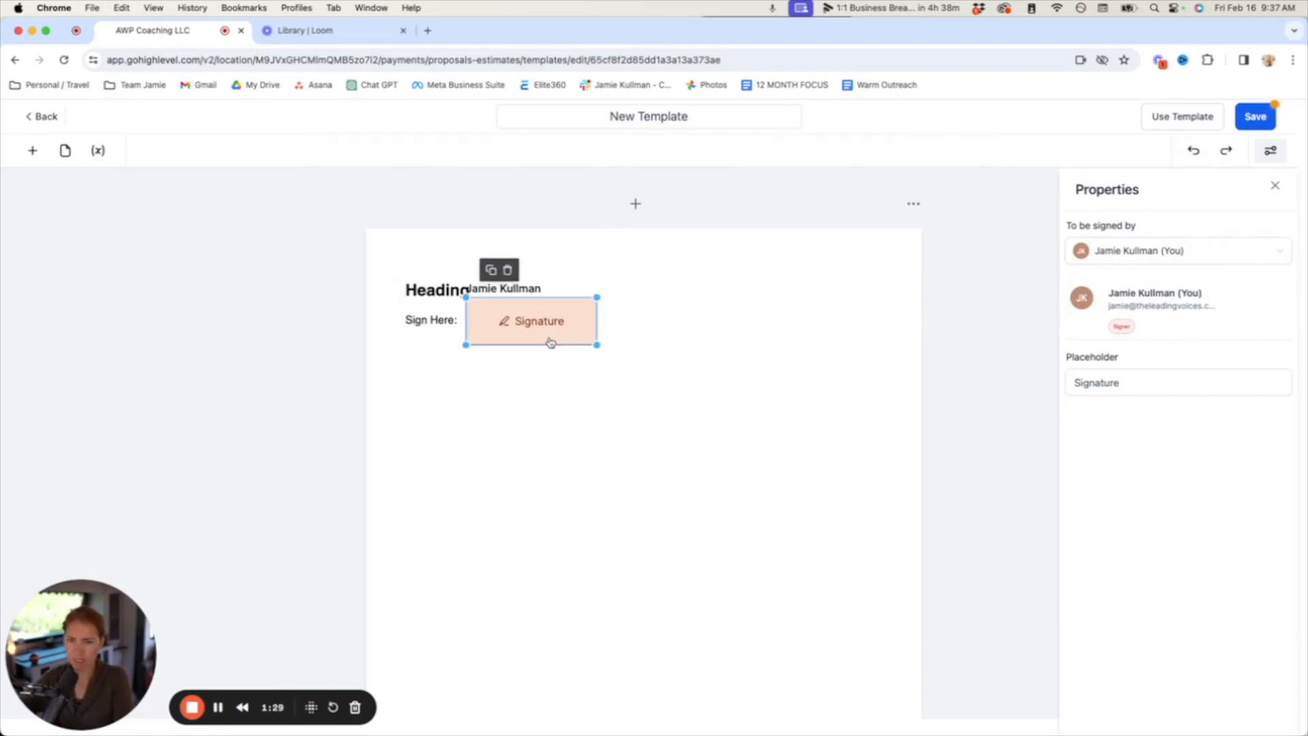
click(510, 270)
click(32, 150)
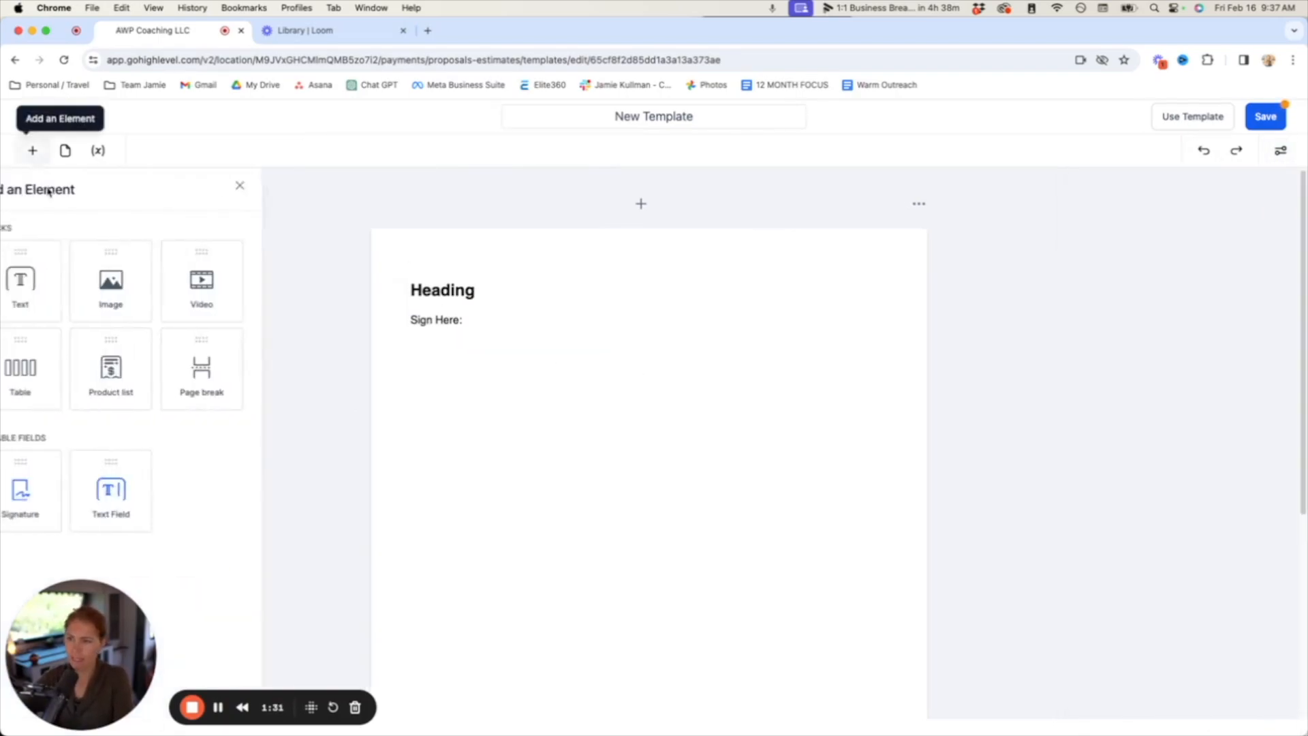
mouse_move(58, 487)
mouse_down()
mouse_move(621, 352)
mouse_move(512, 340)
mouse_up()
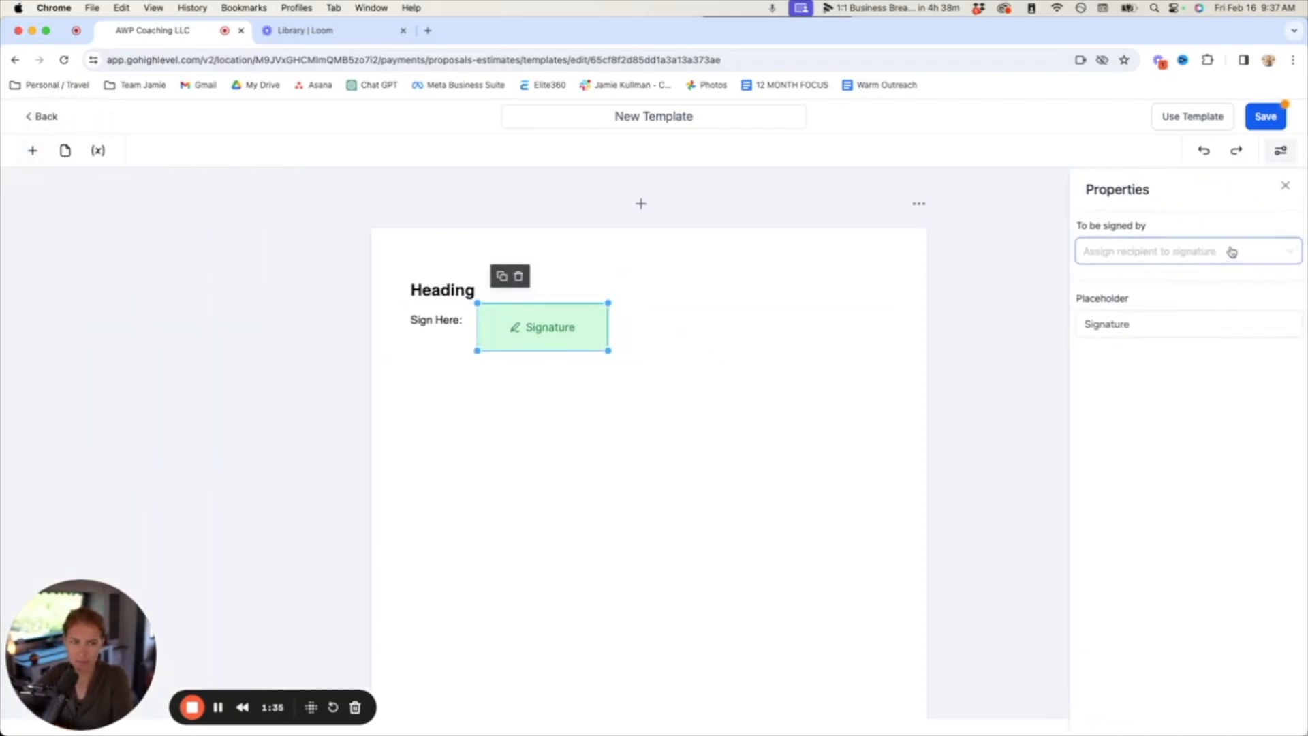
click(634, 383)
click(559, 334)
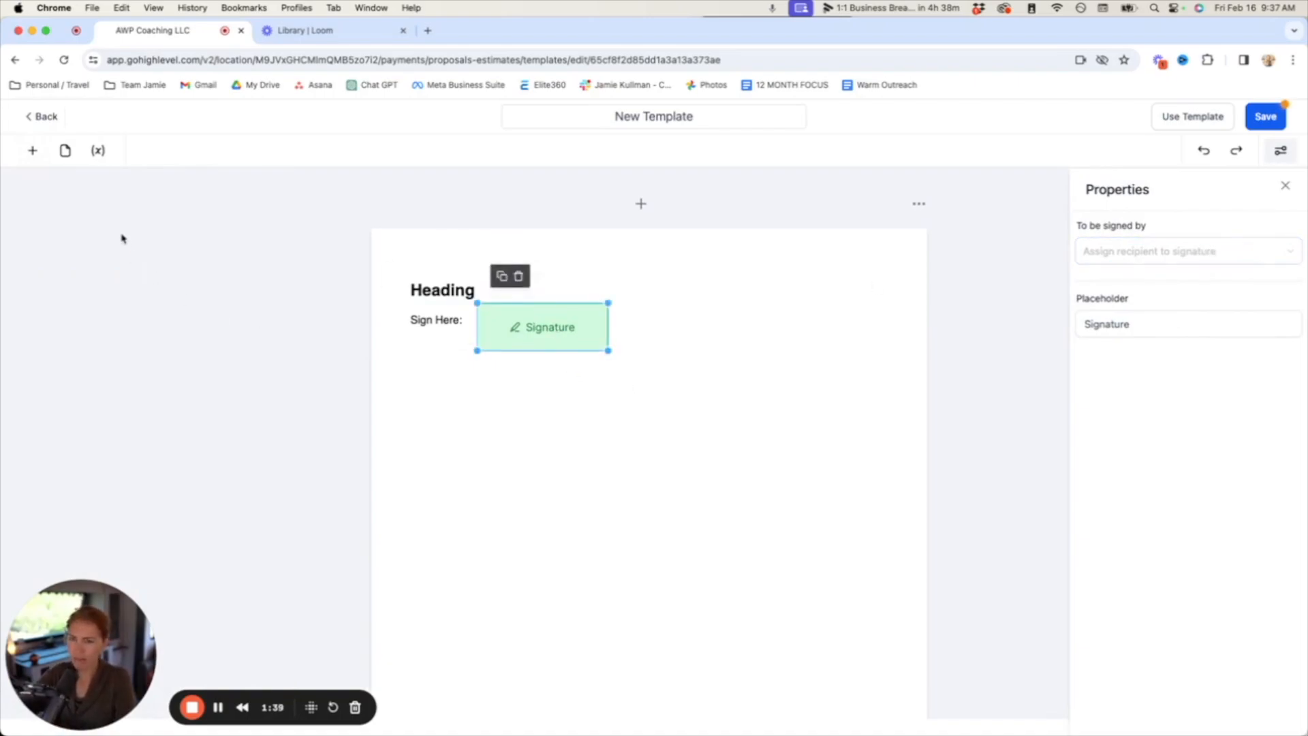
click(32, 150)
mouse_move(147, 490)
mouse_down()
mouse_move(375, 463)
mouse_move(722, 321)
mouse_up()
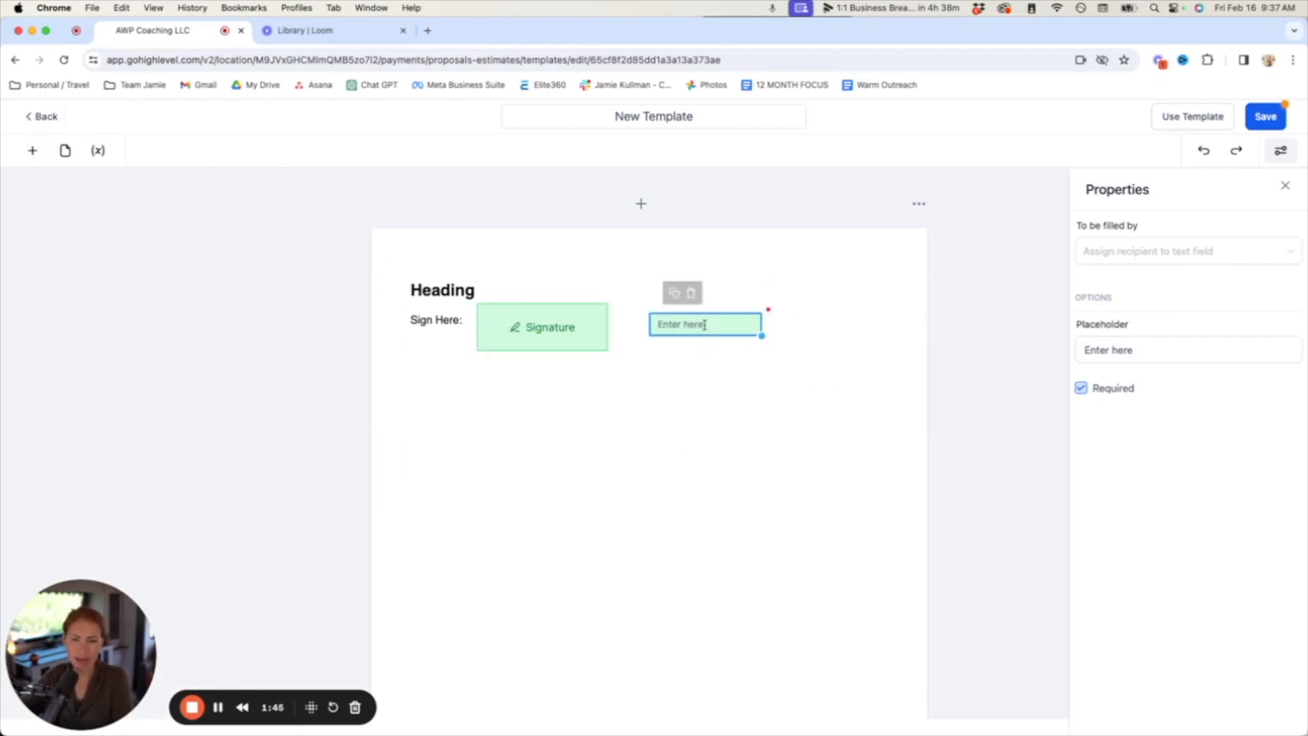
click(691, 287)
click(524, 329)
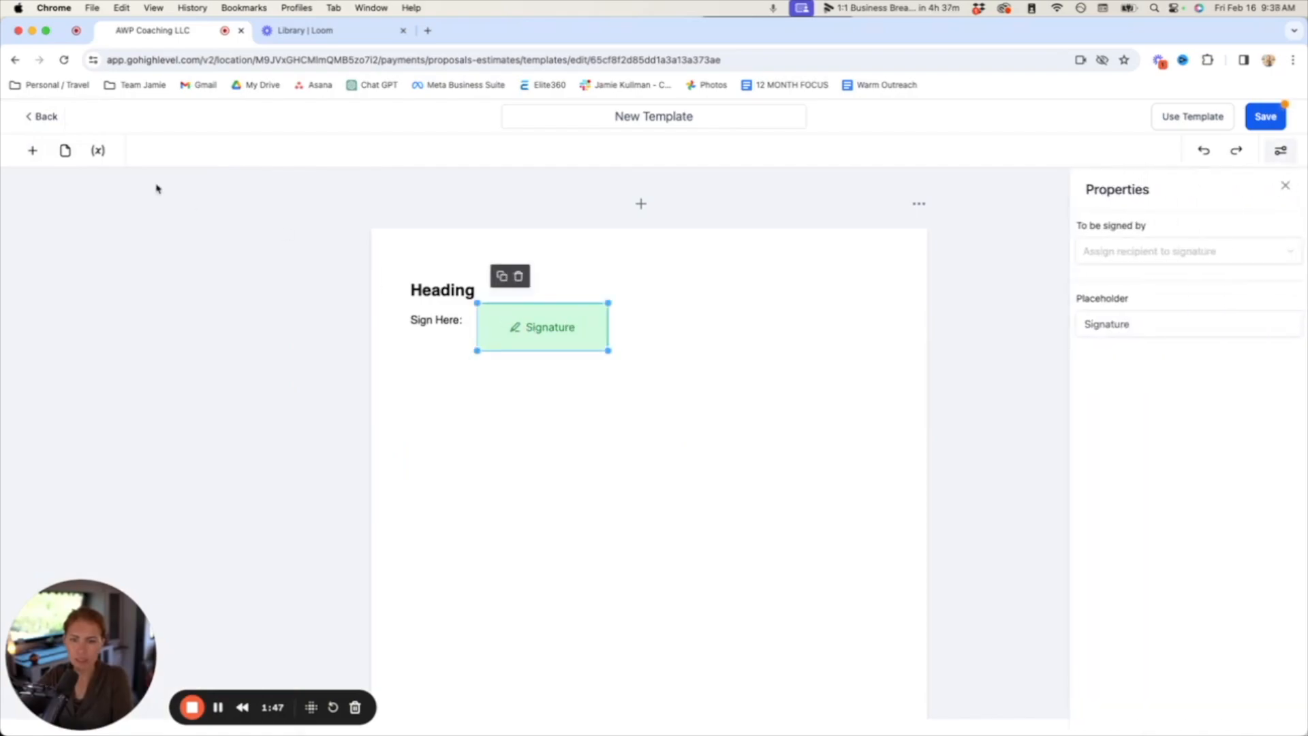
click(516, 274)
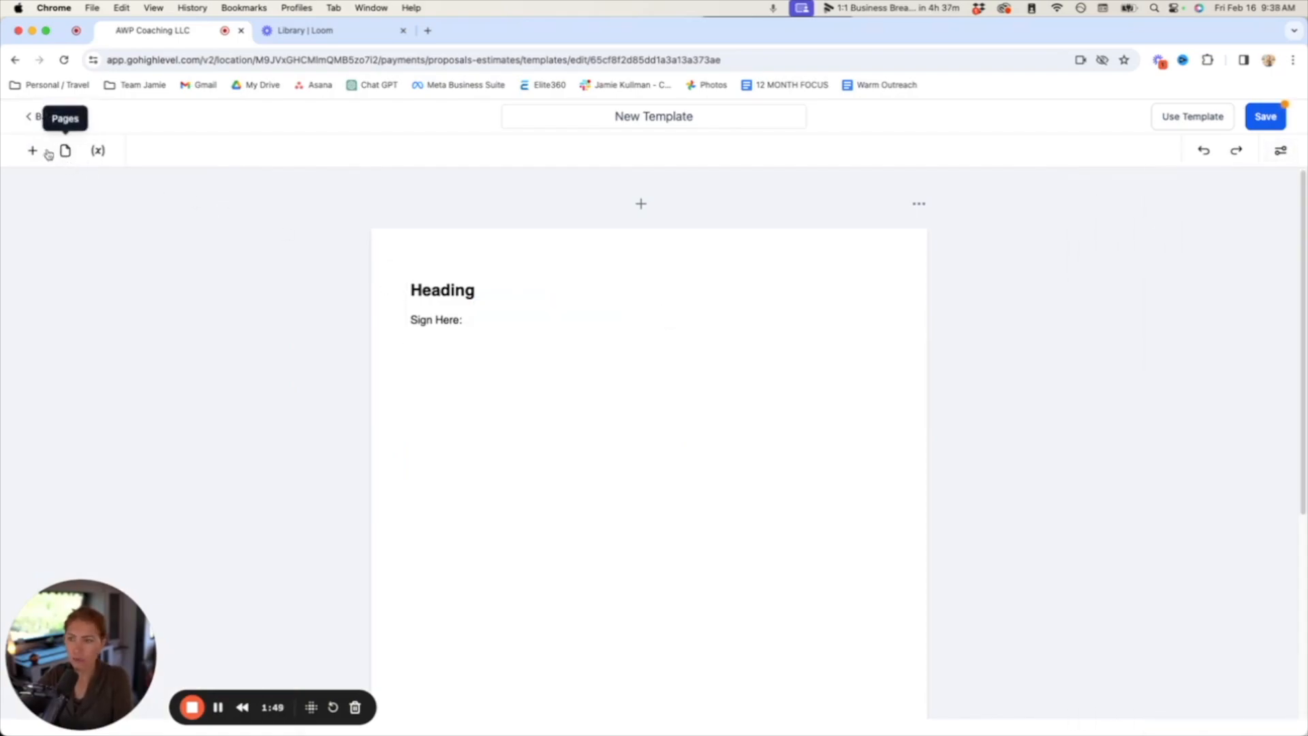
click(33, 150)
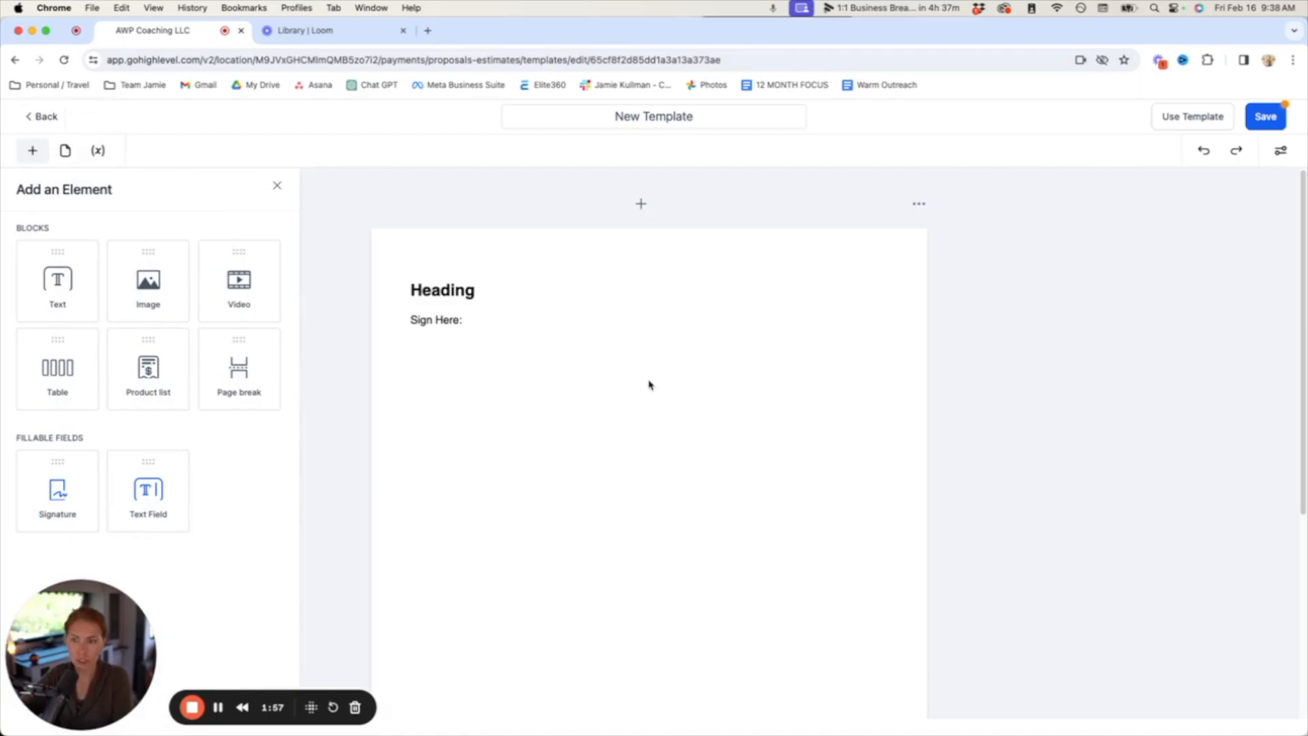
Place a Product list below 'Sign Here:', then cancel its line item and delete it.
drag(170, 365, 660, 410)
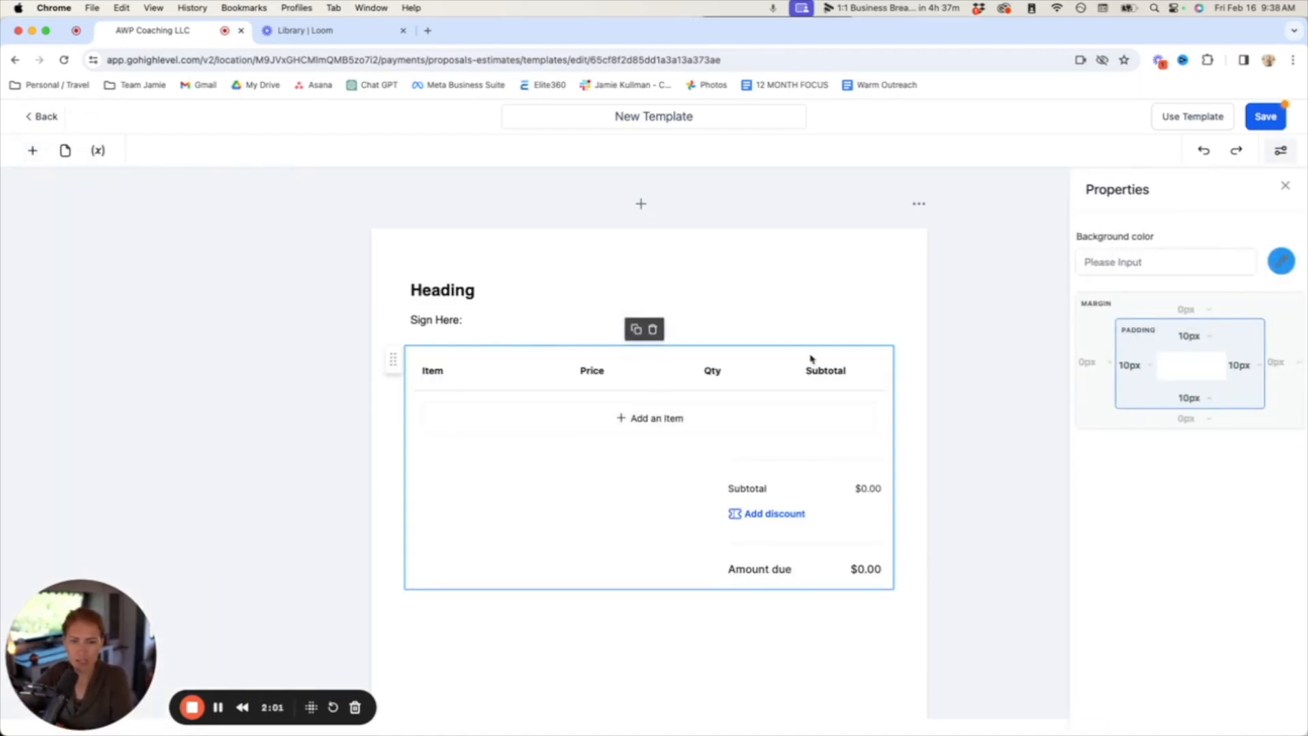
click(634, 419)
click(629, 401)
click(637, 383)
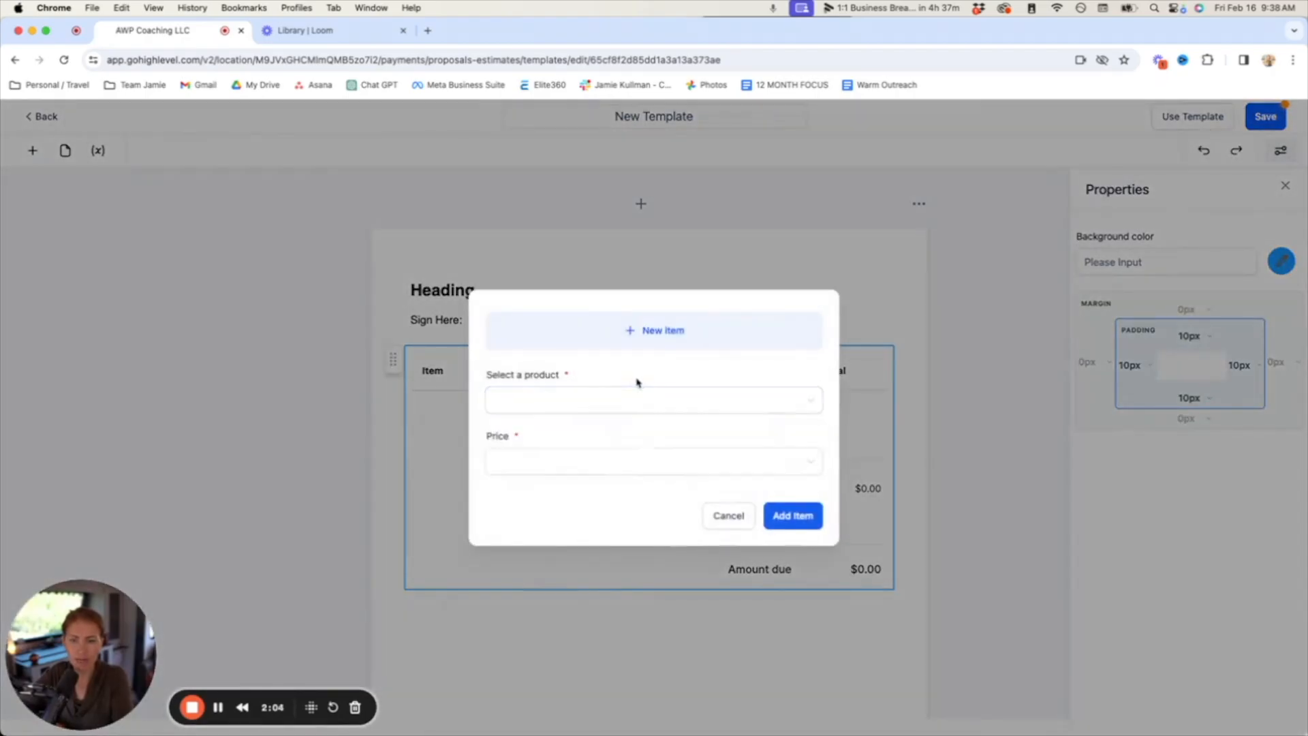
click(745, 518)
click(656, 328)
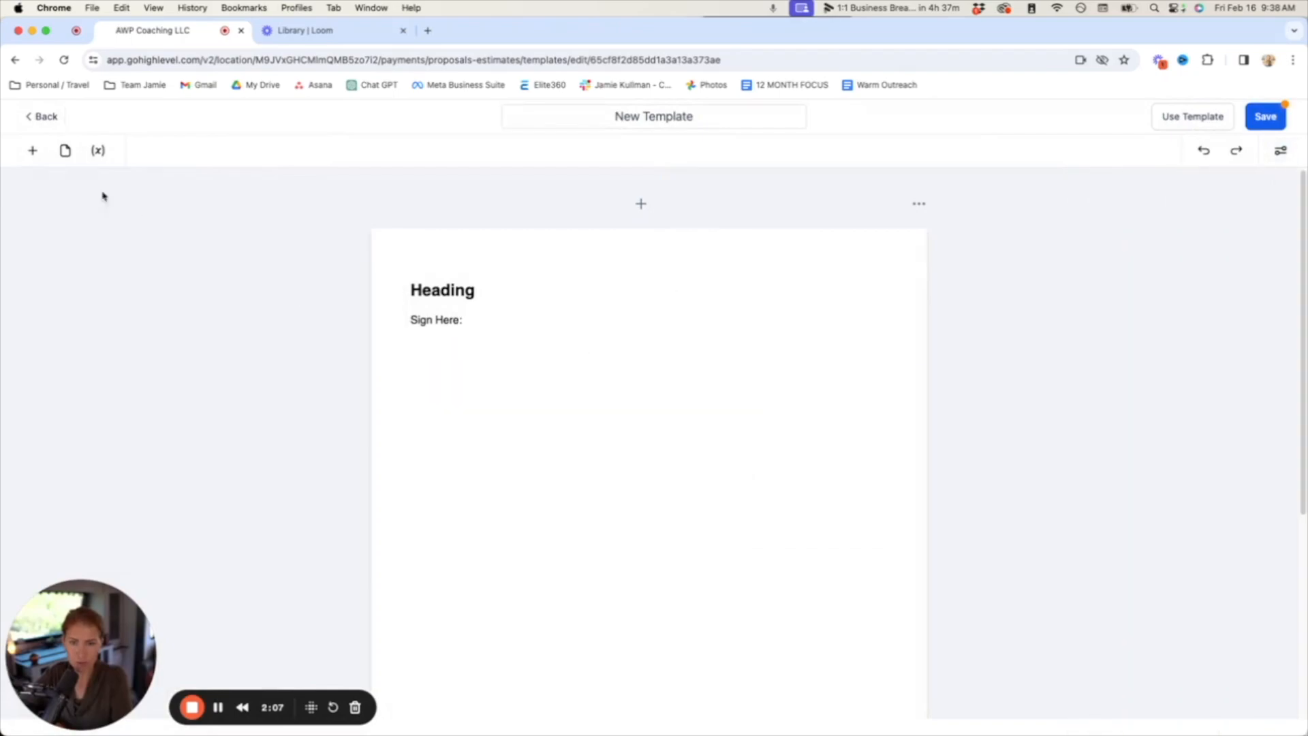
Place a Table below 'Sign Here:' and then delete it.
click(32, 151)
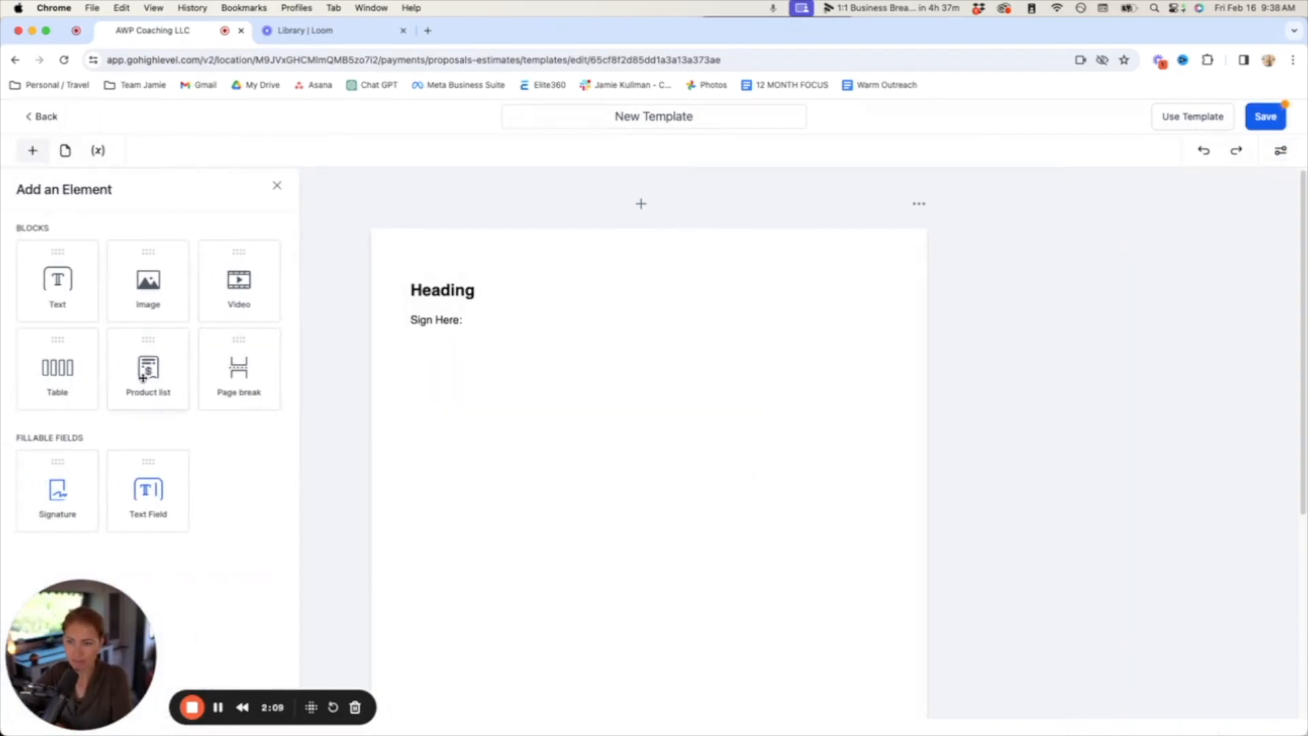
drag(57, 368, 770, 402)
click(645, 382)
click(618, 329)
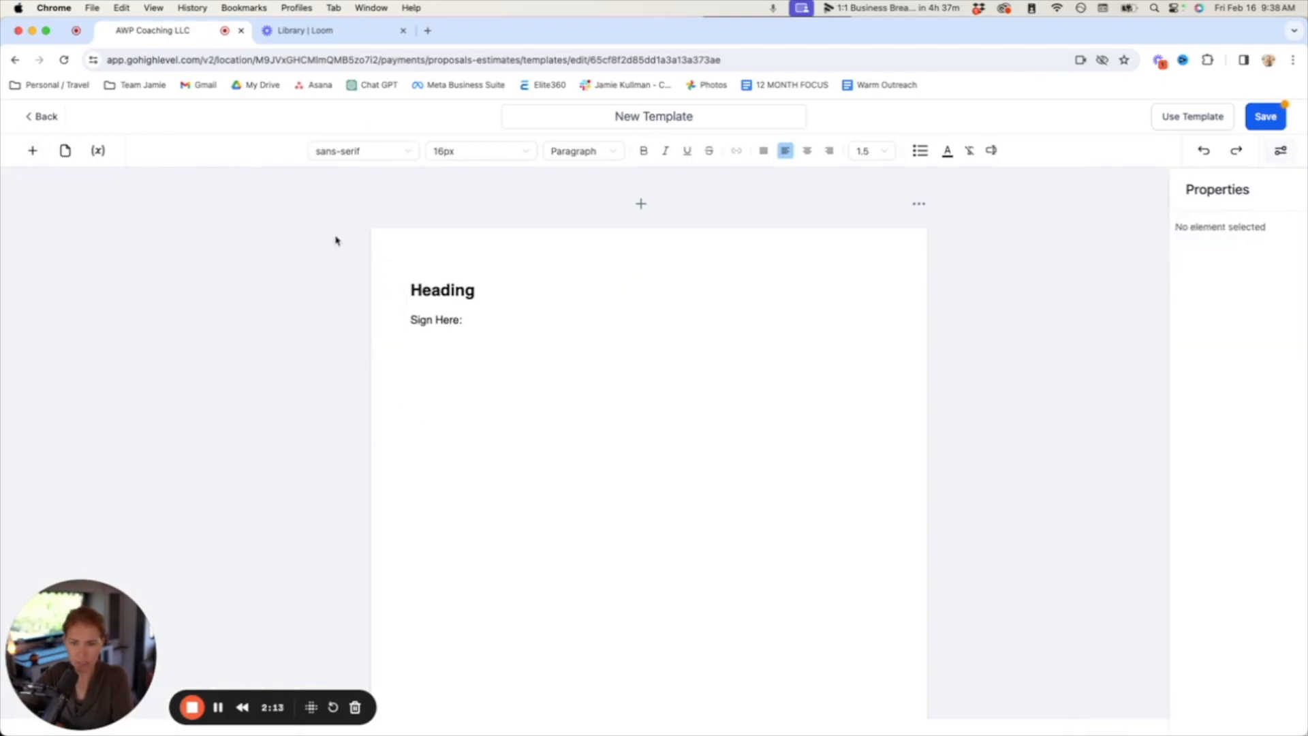
Close the elements panel and leave the editor for the templates list.
click(32, 151)
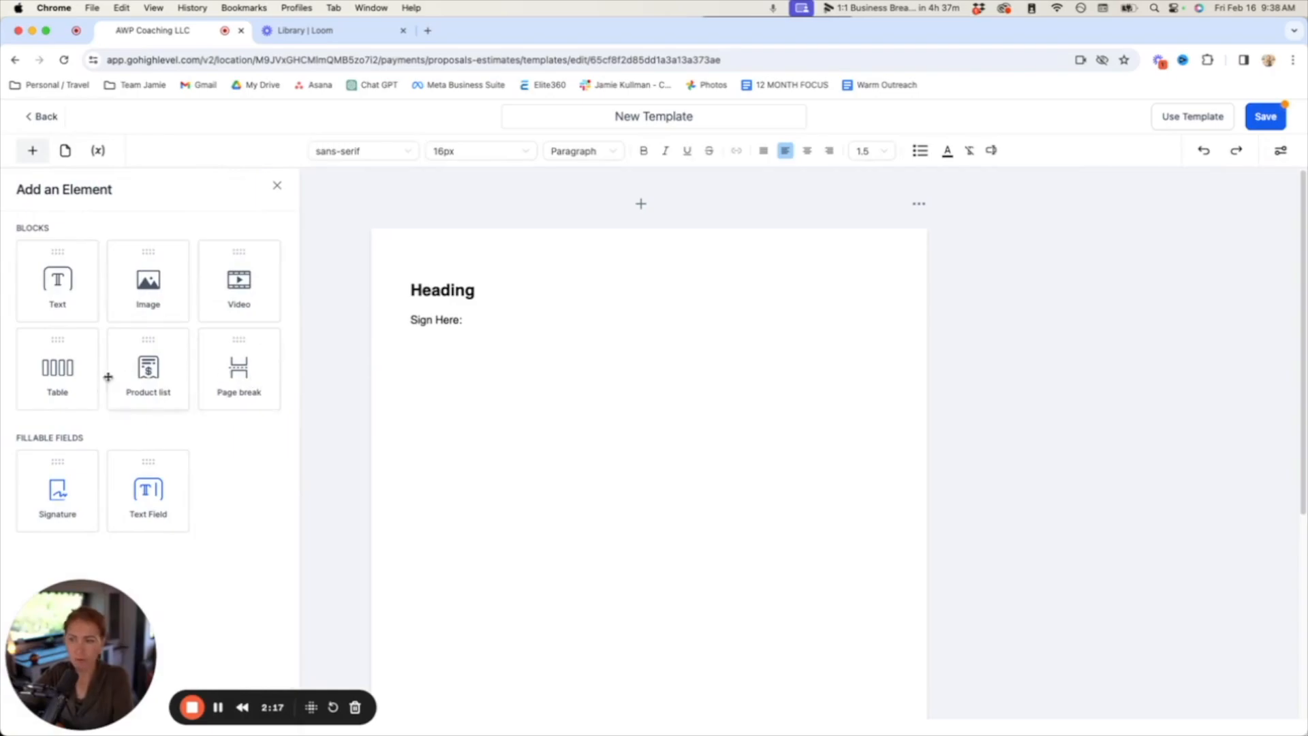
click(622, 477)
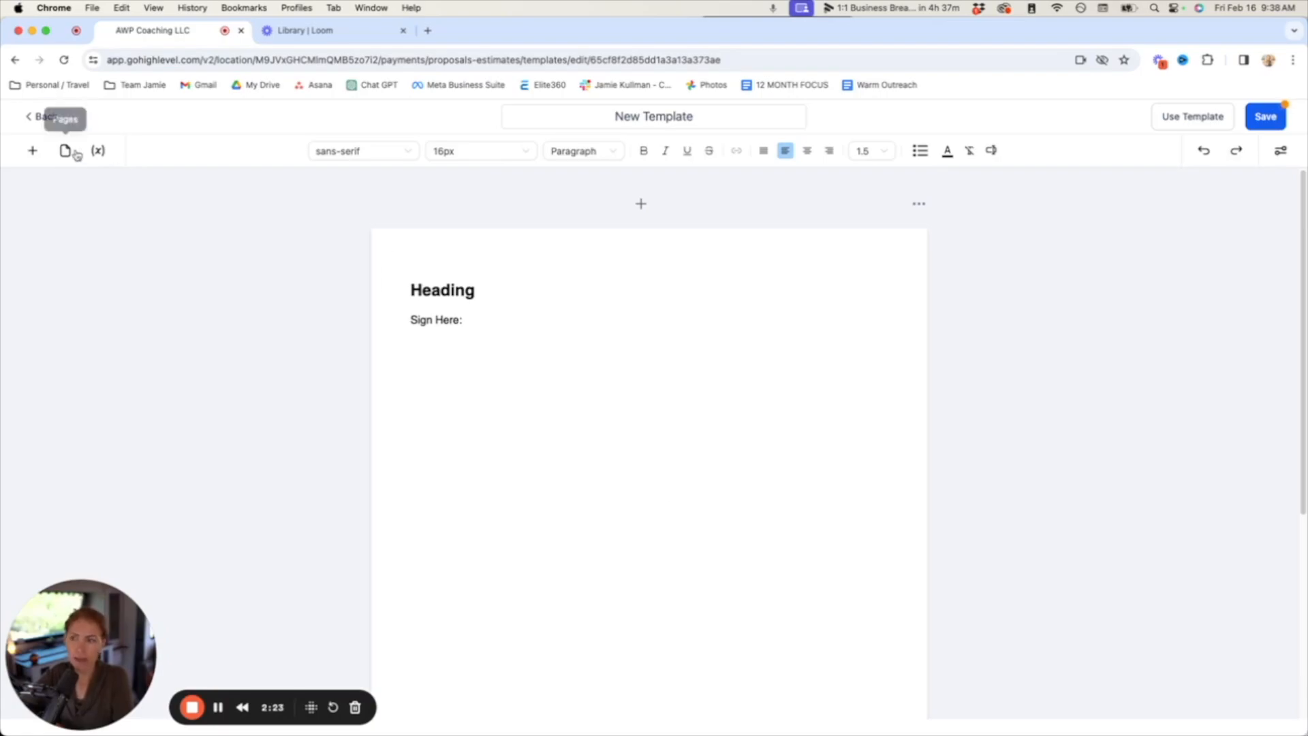
click(41, 117)
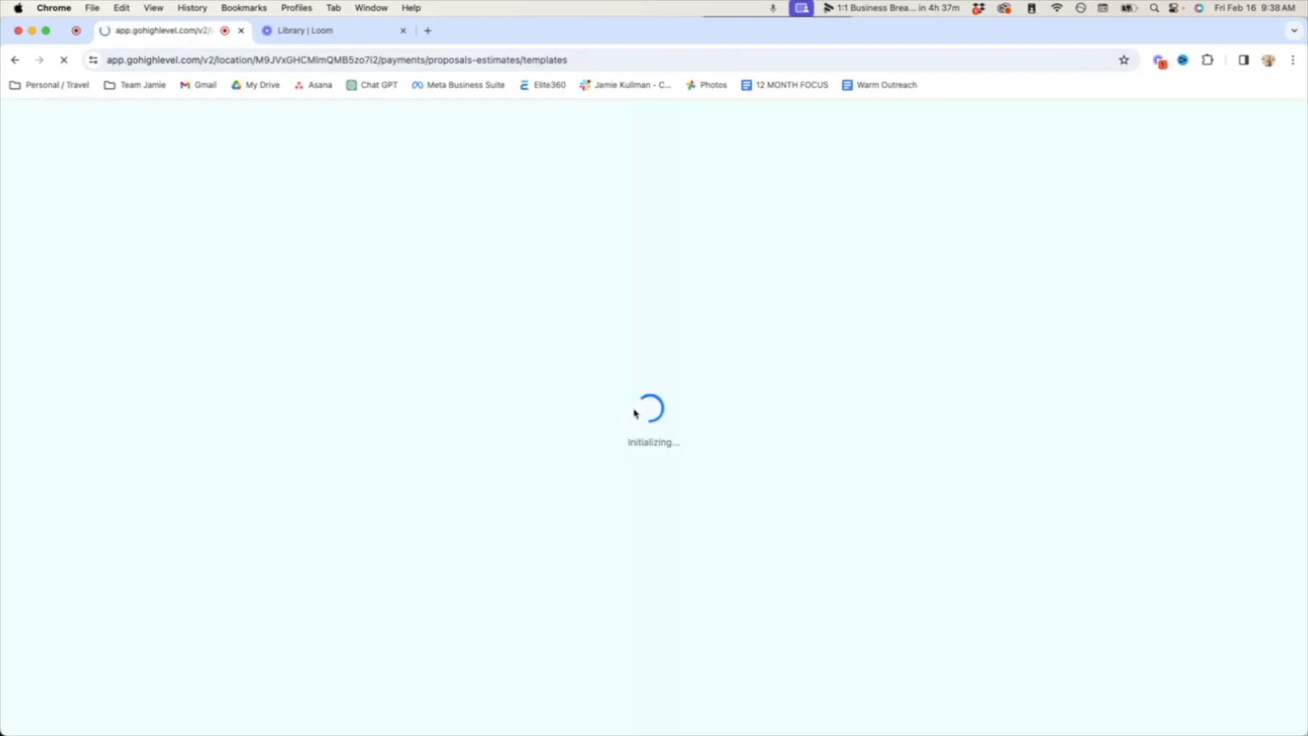
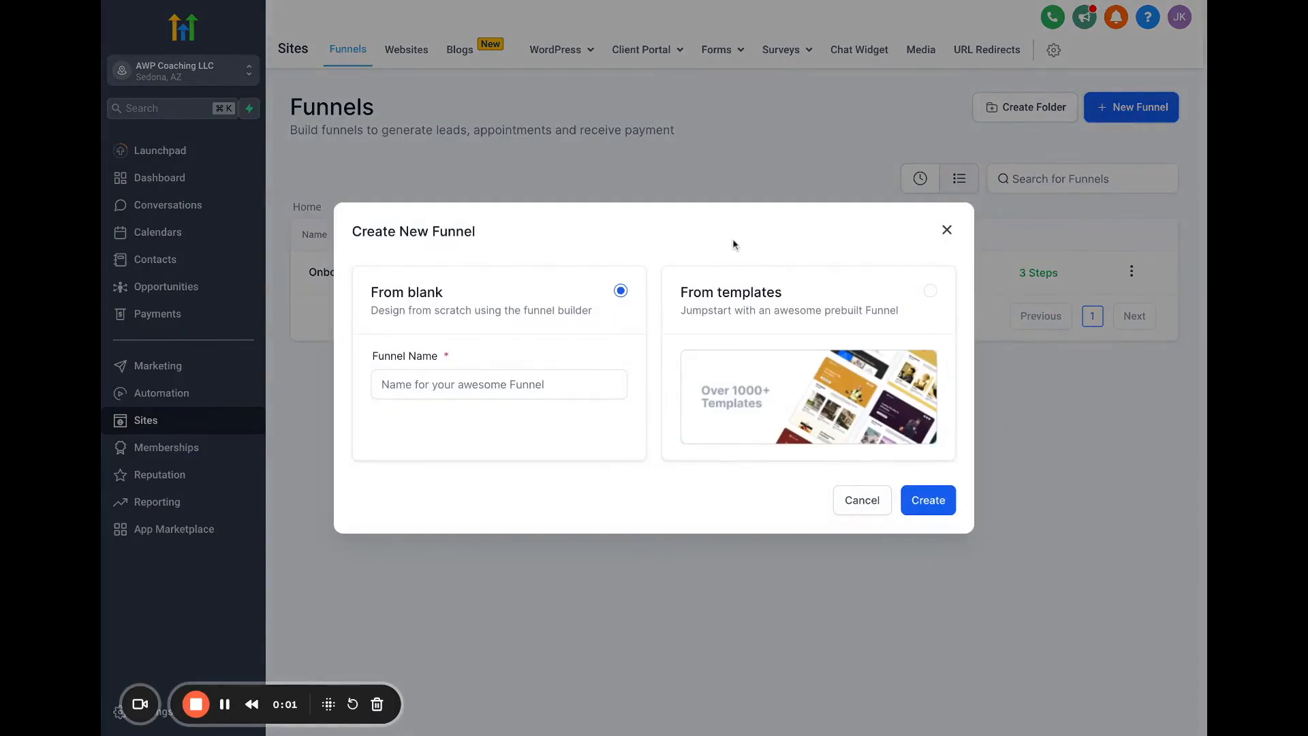
Create a blank funnel named 'Community Ascension Funnel'.
click(533, 377)
text(Community Ascension Funnel)
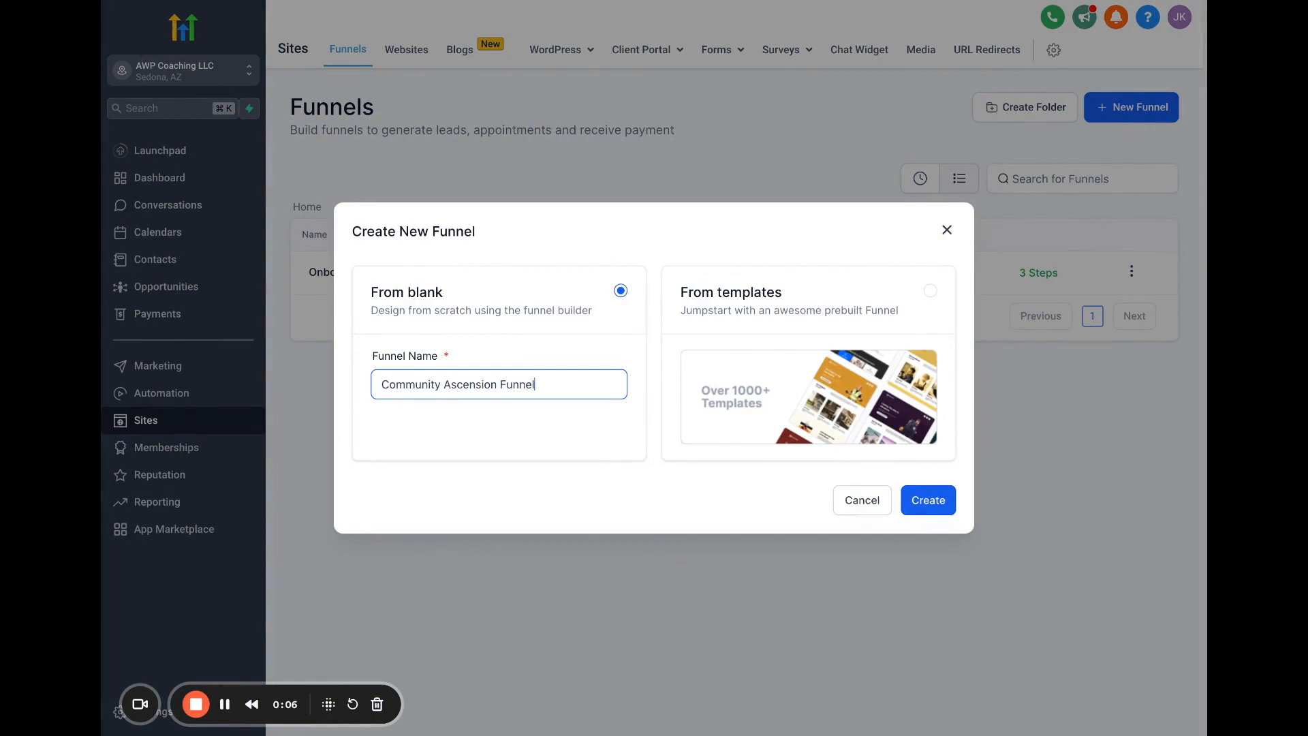
click(947, 503)
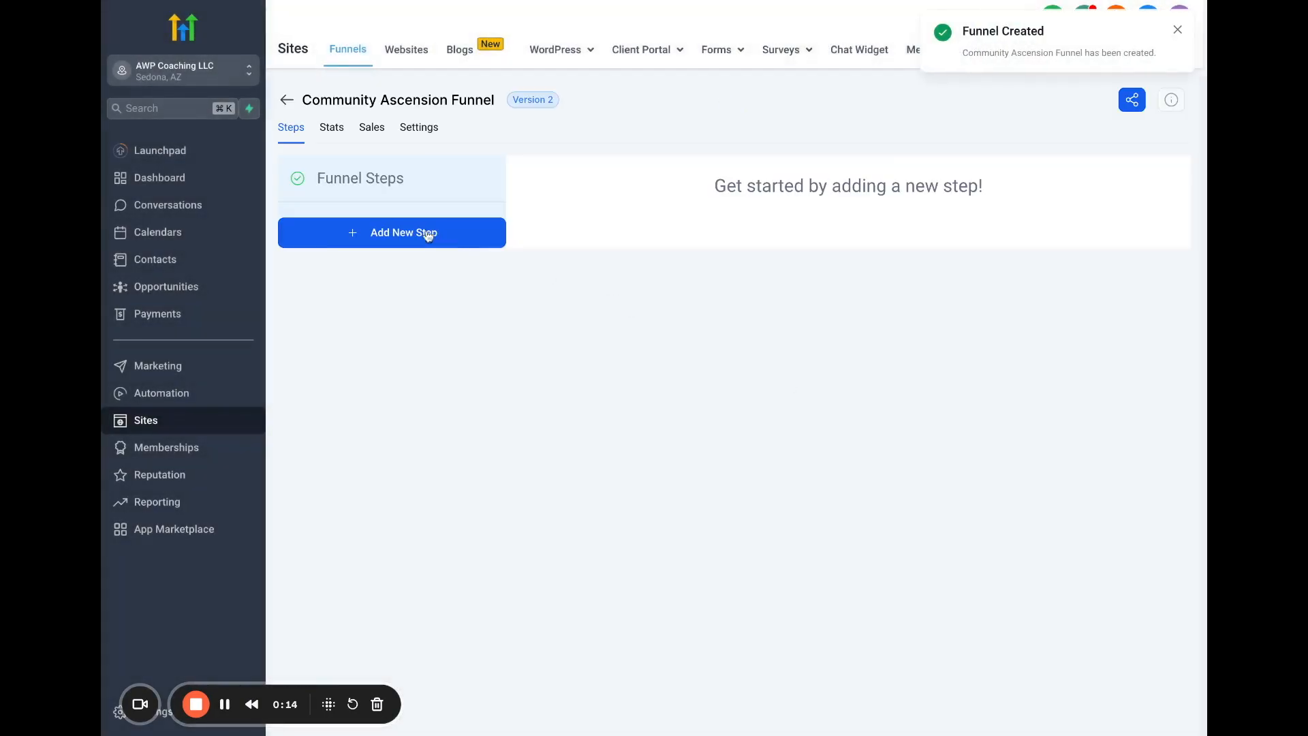
Add two funnel steps named 'Opt In' and 'VSL'.
click(428, 235)
click(527, 300)
text(Opt I)
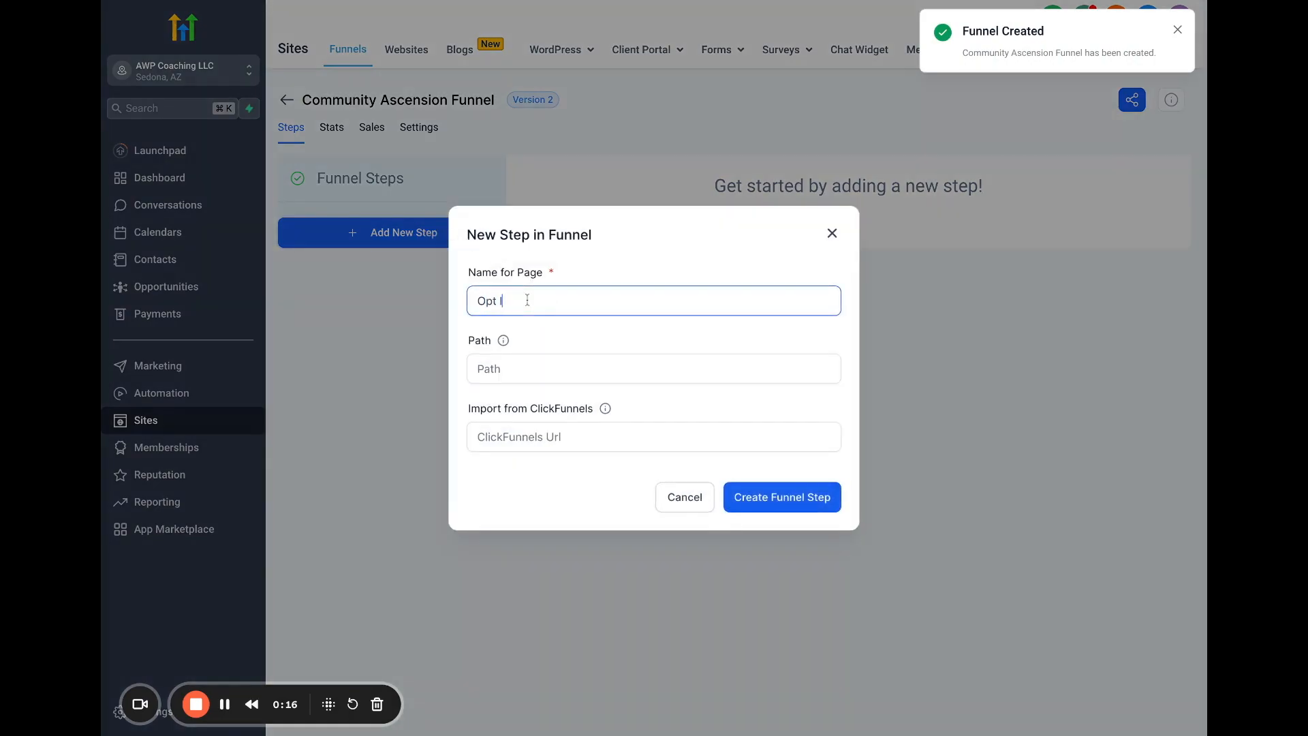
text(n)
click(738, 488)
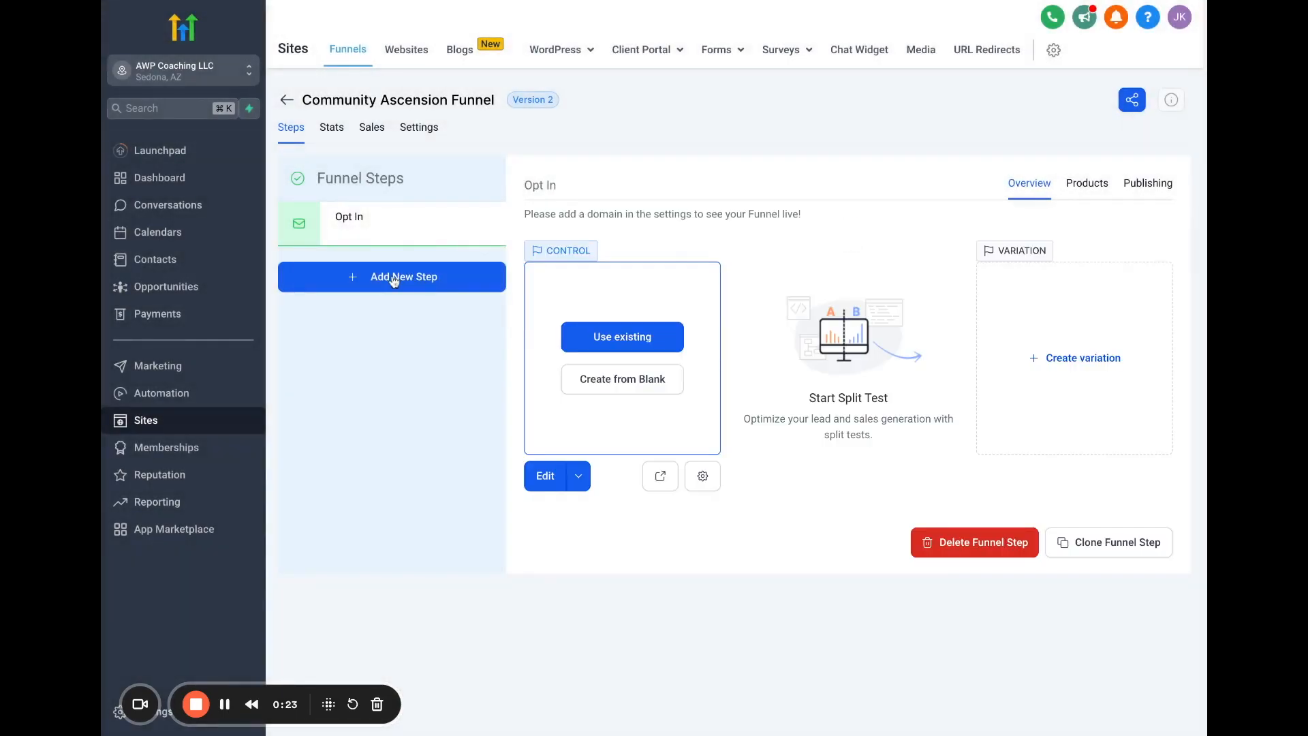
click(417, 277)
click(512, 295)
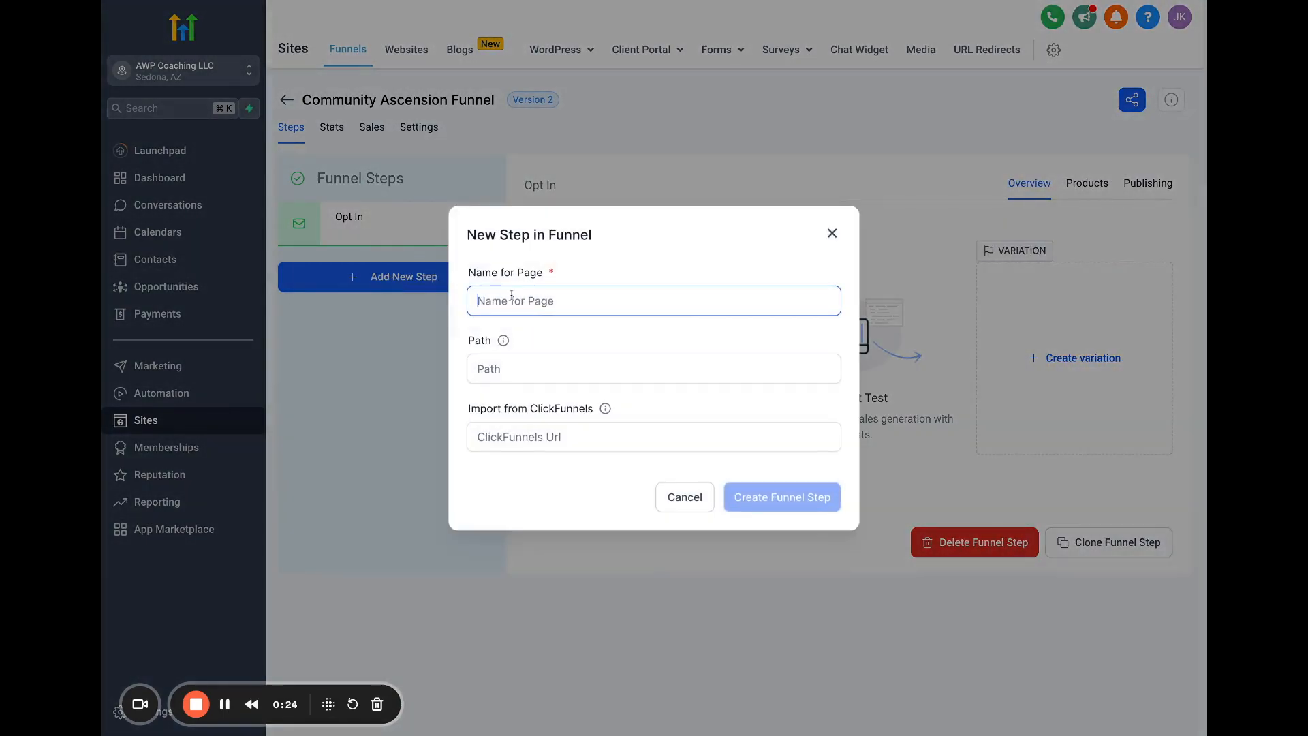
text(VSL)
click(750, 501)
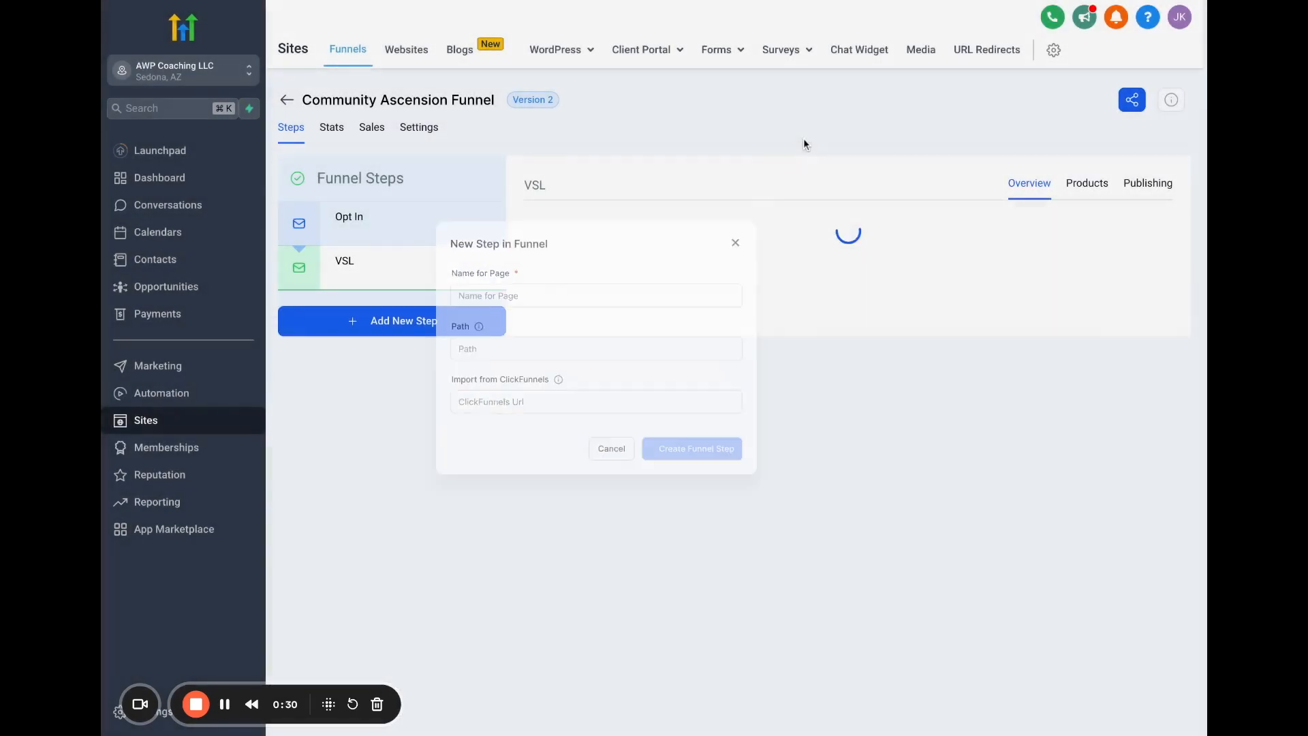
Create a 'Lead Gen' forms folder and open it.
mouse_move(739, 56)
click(689, 82)
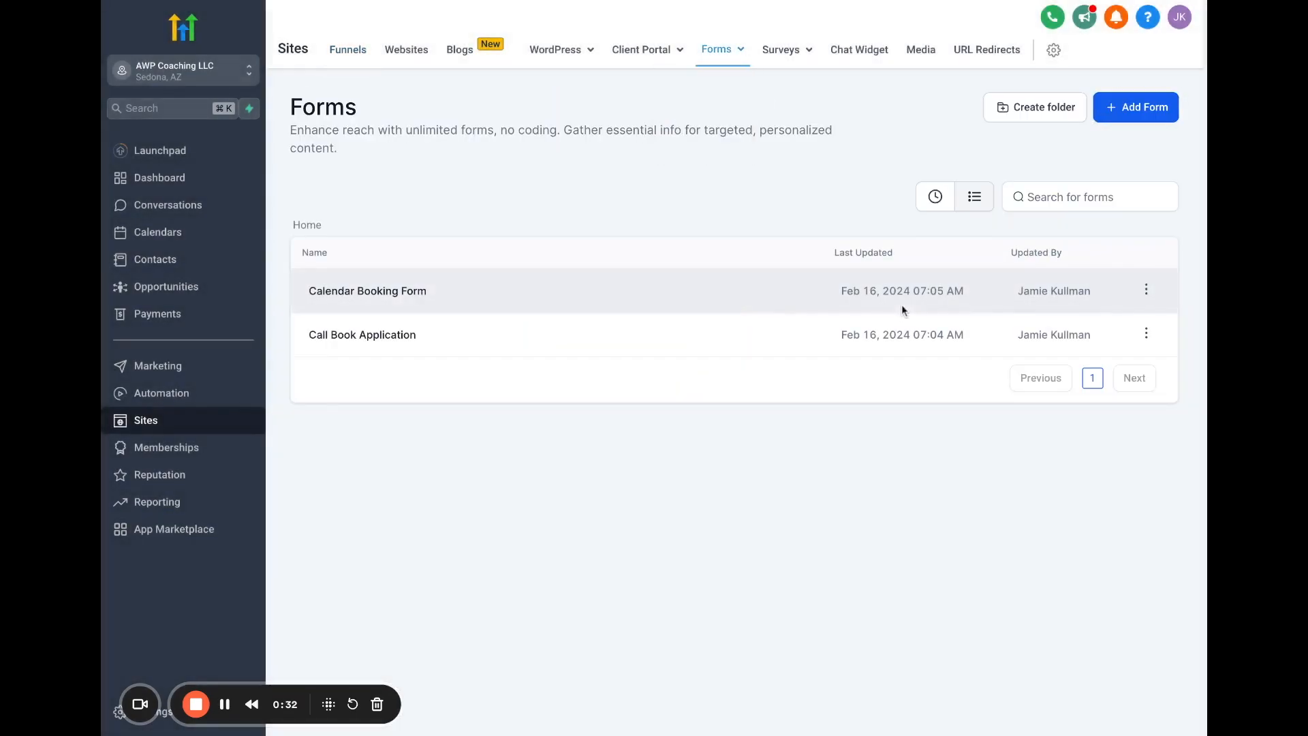
click(1021, 120)
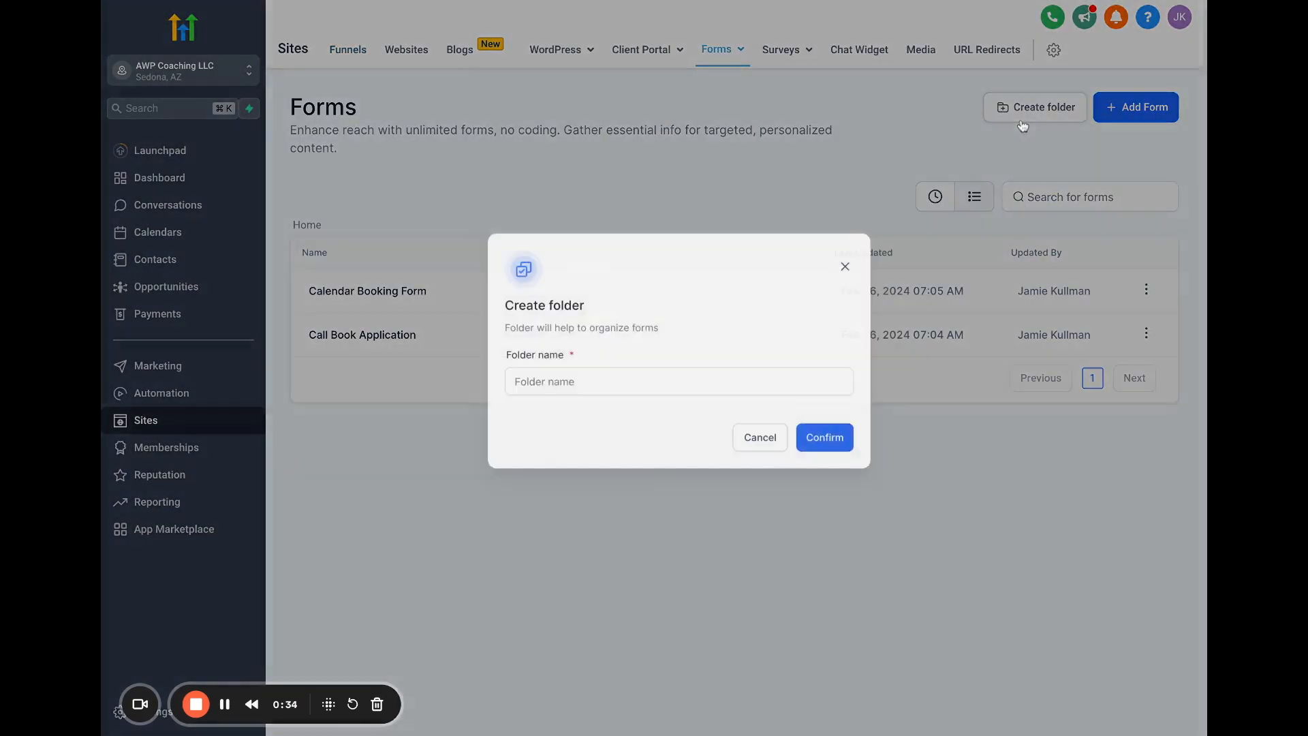
click(586, 400)
text(L)
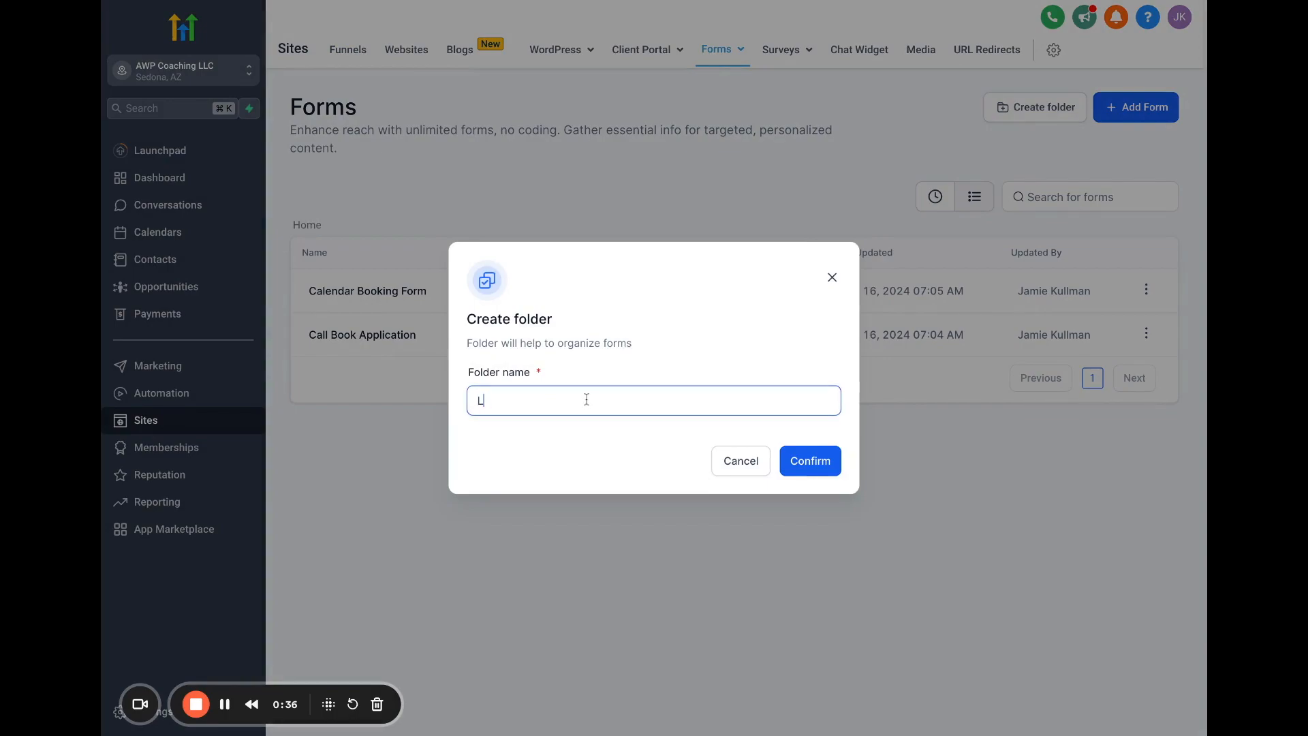
click(813, 461)
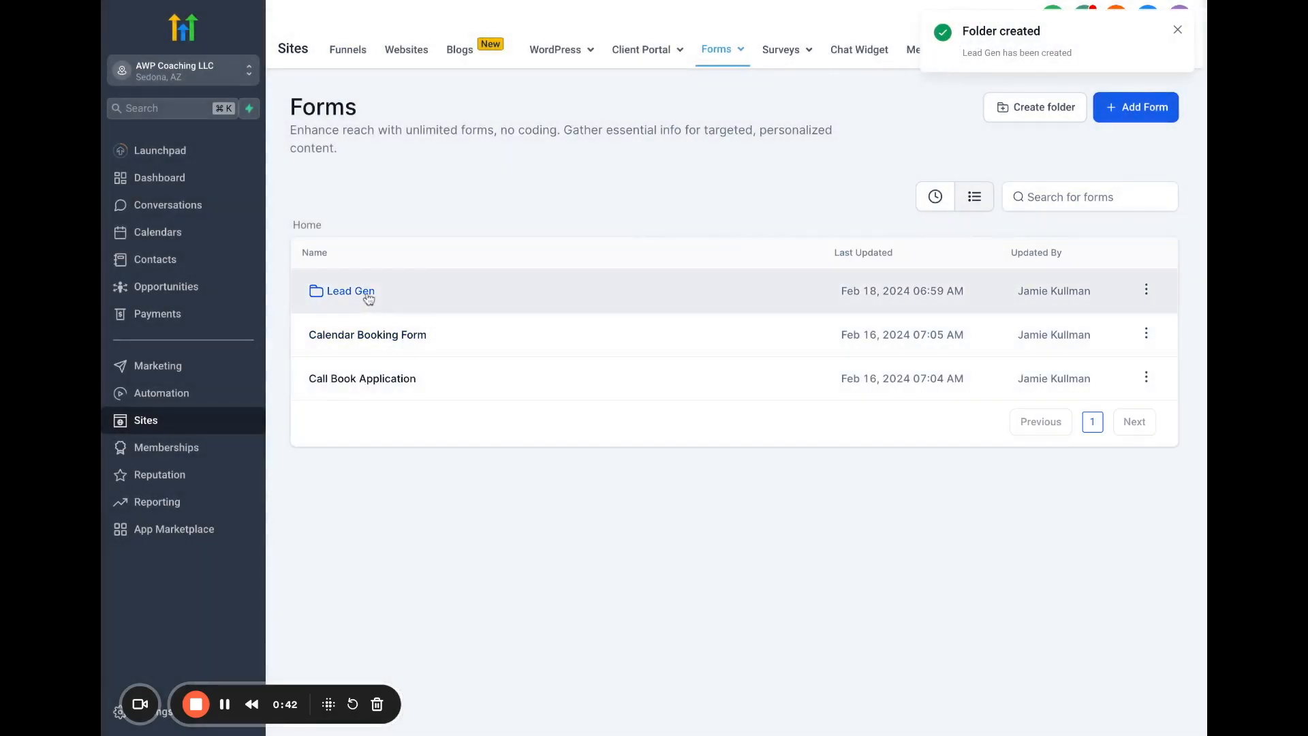
click(368, 299)
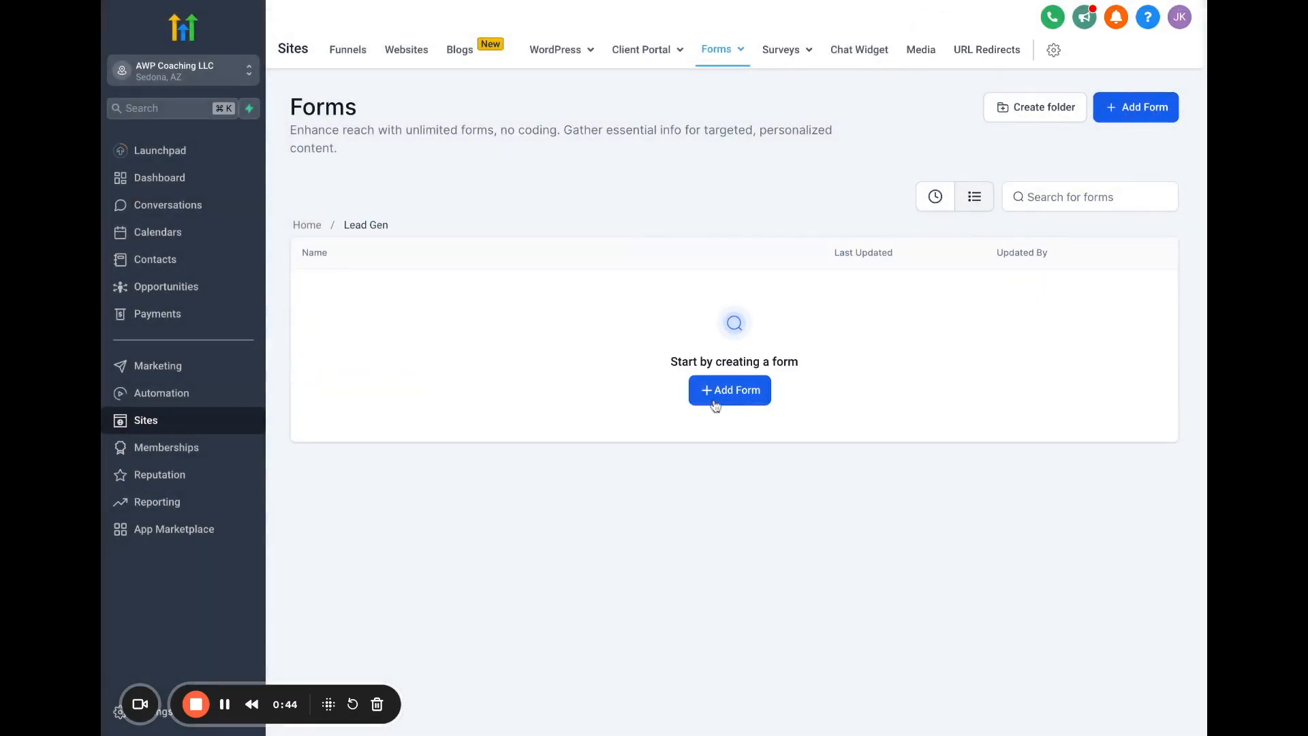
Start a new form, remove First and Last Name, and add a required Full Name field above Email.
click(715, 405)
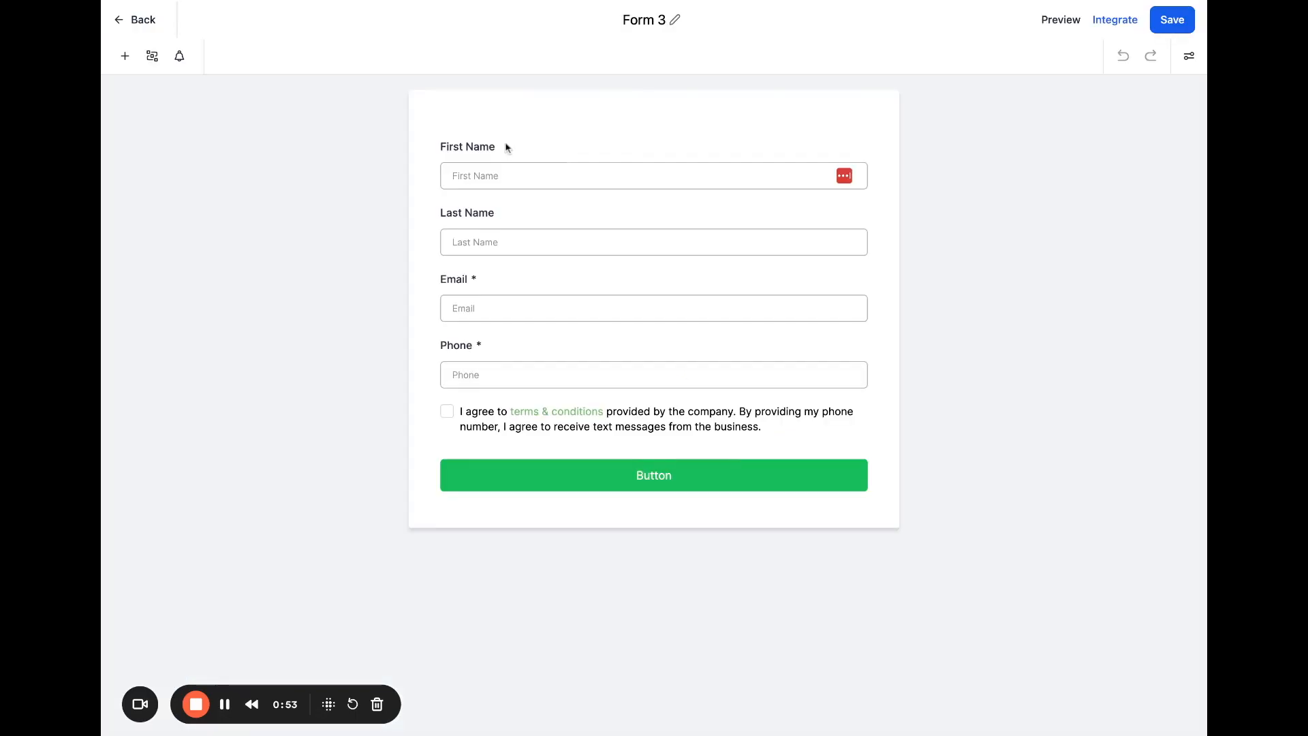
click(506, 146)
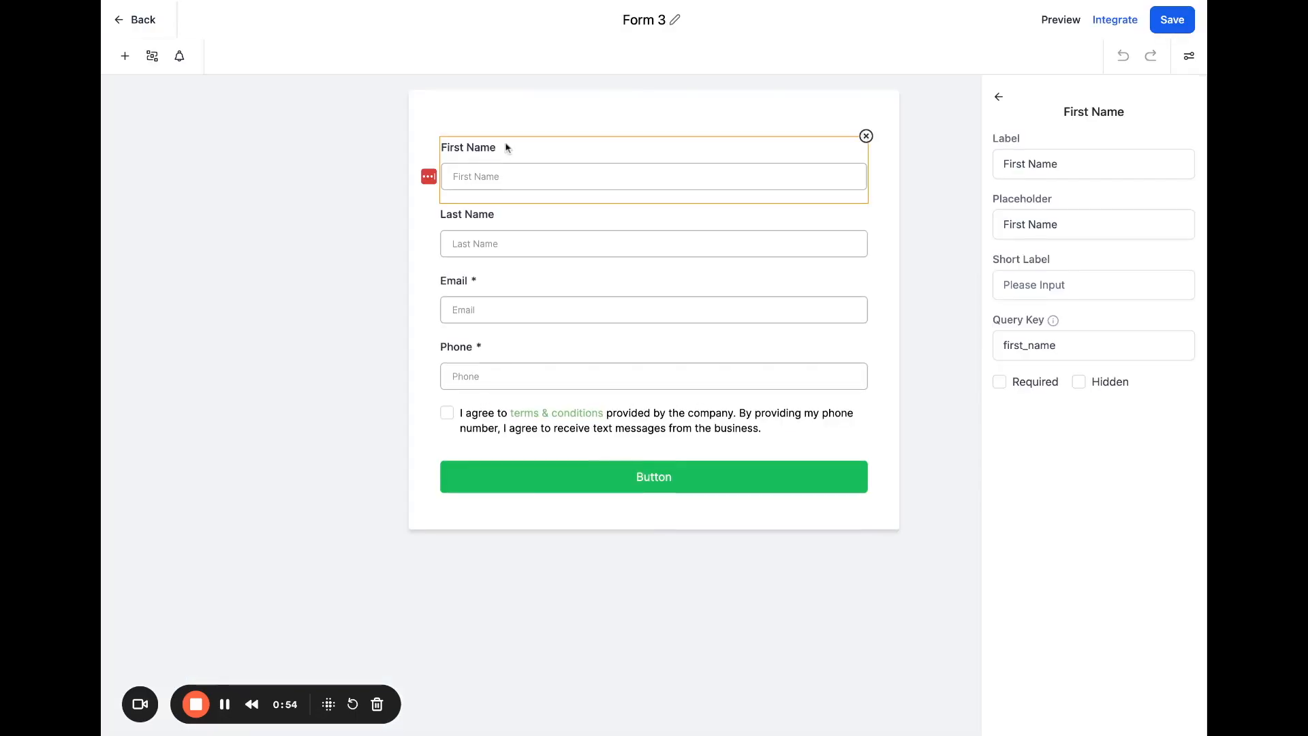
click(866, 136)
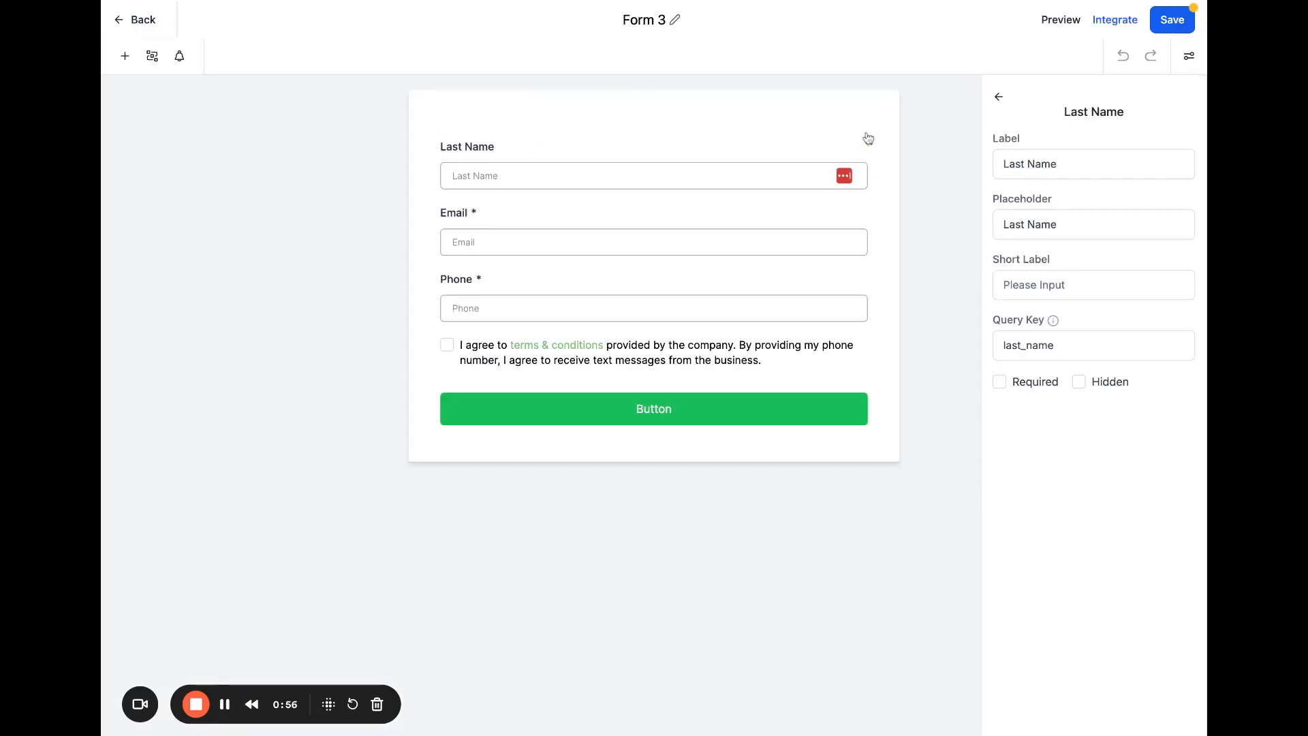
click(866, 137)
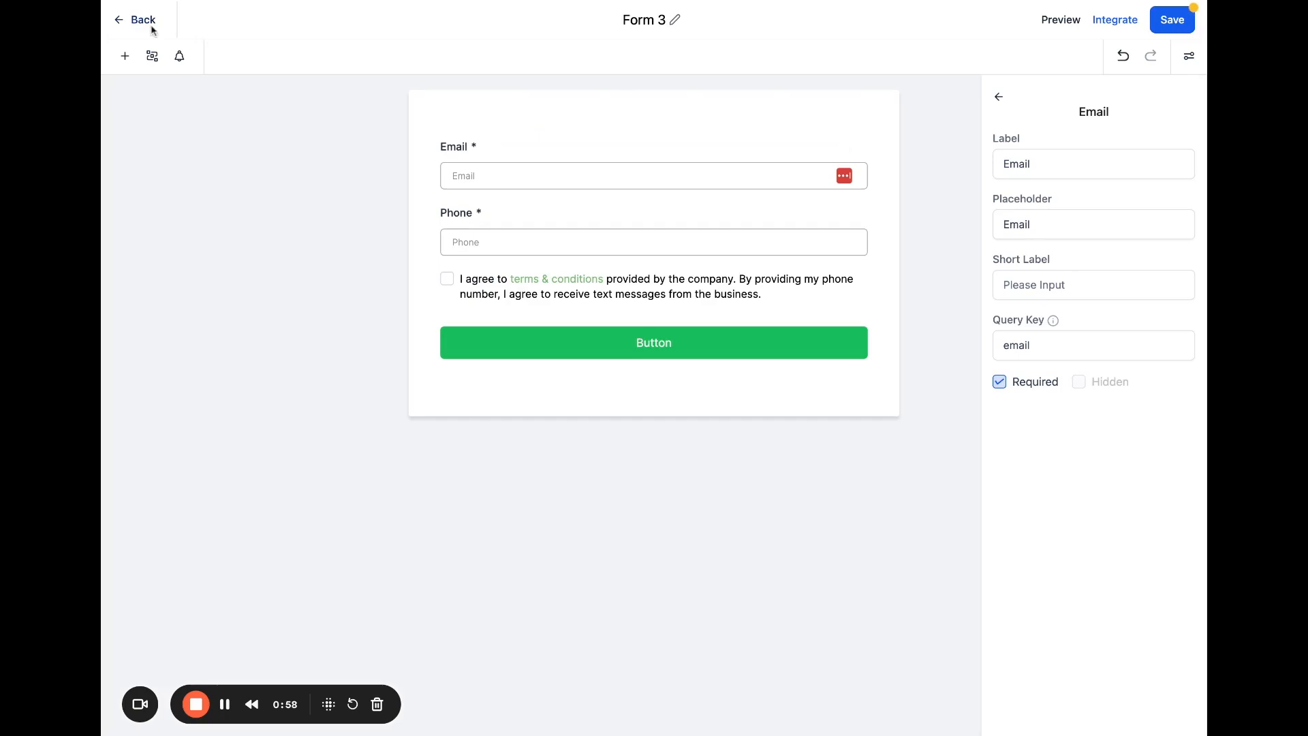
click(125, 56)
drag(146, 208, 508, 146)
click(1000, 382)
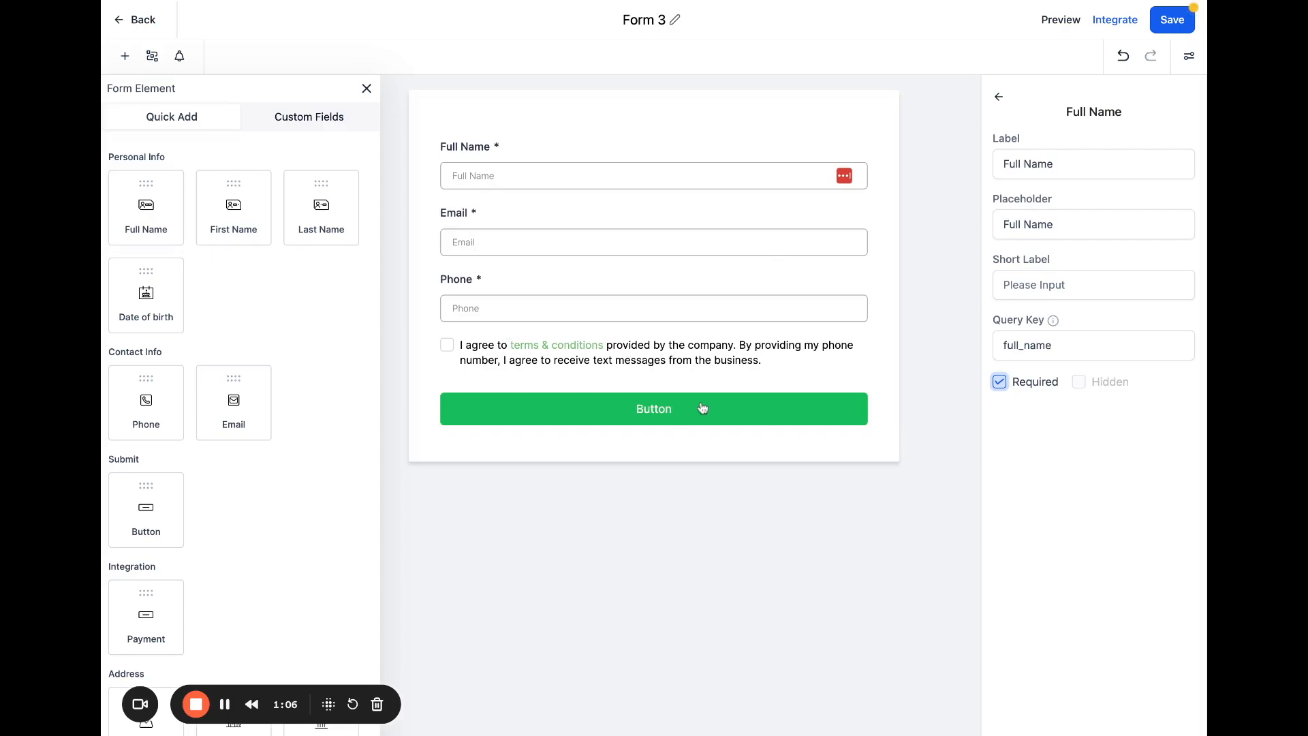
Set the terms and conditions link colour to brown.
click(730, 360)
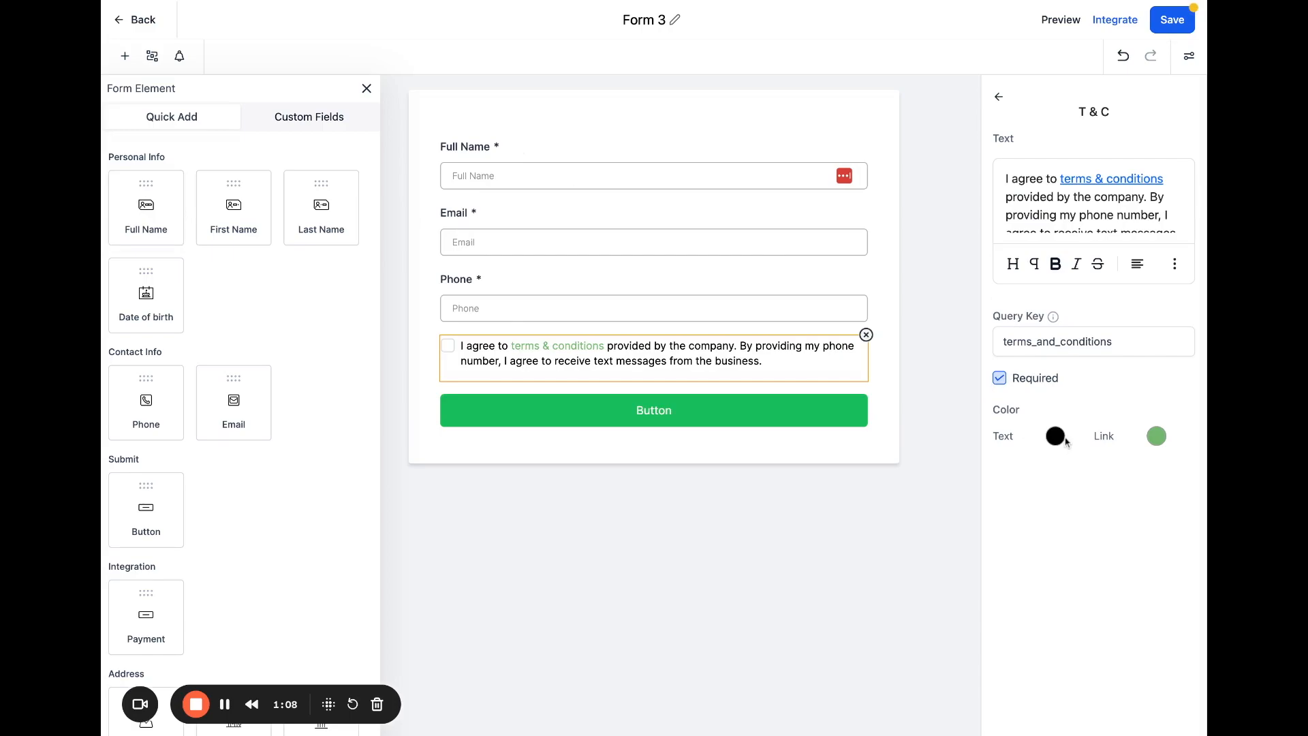
click(1161, 437)
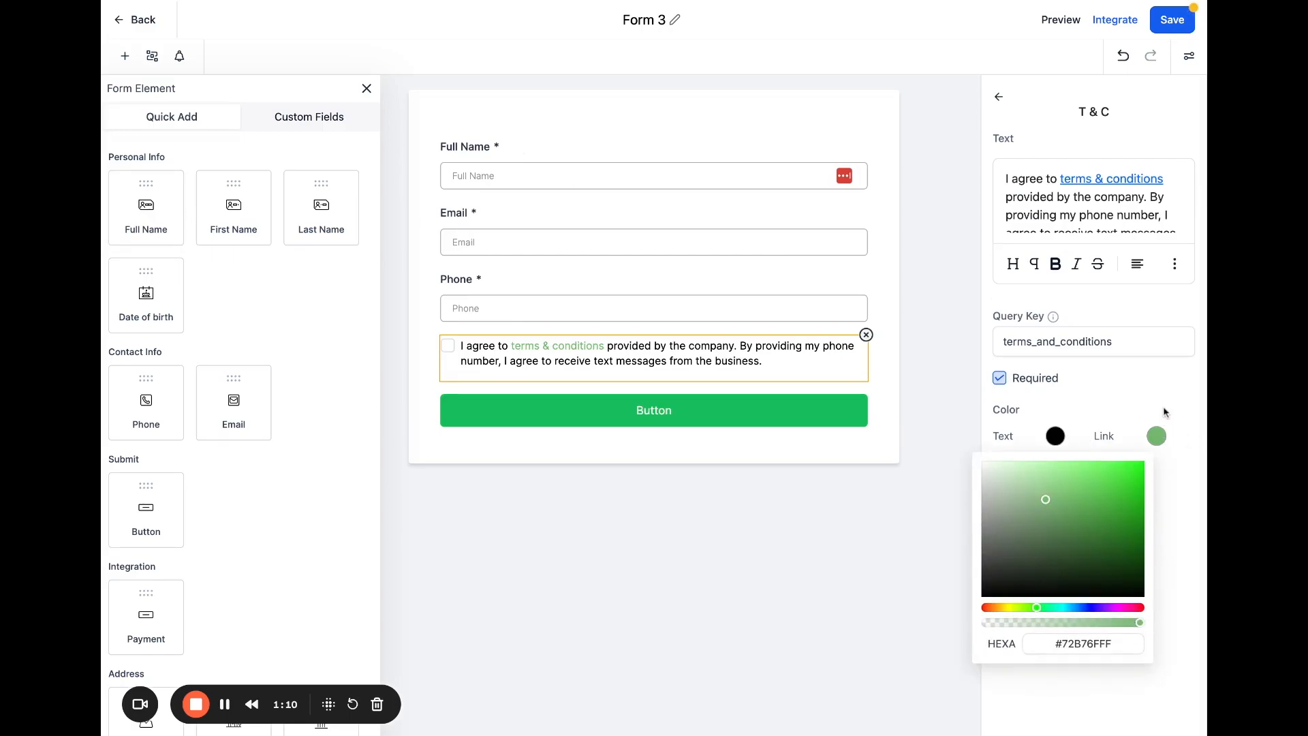
click(1160, 437)
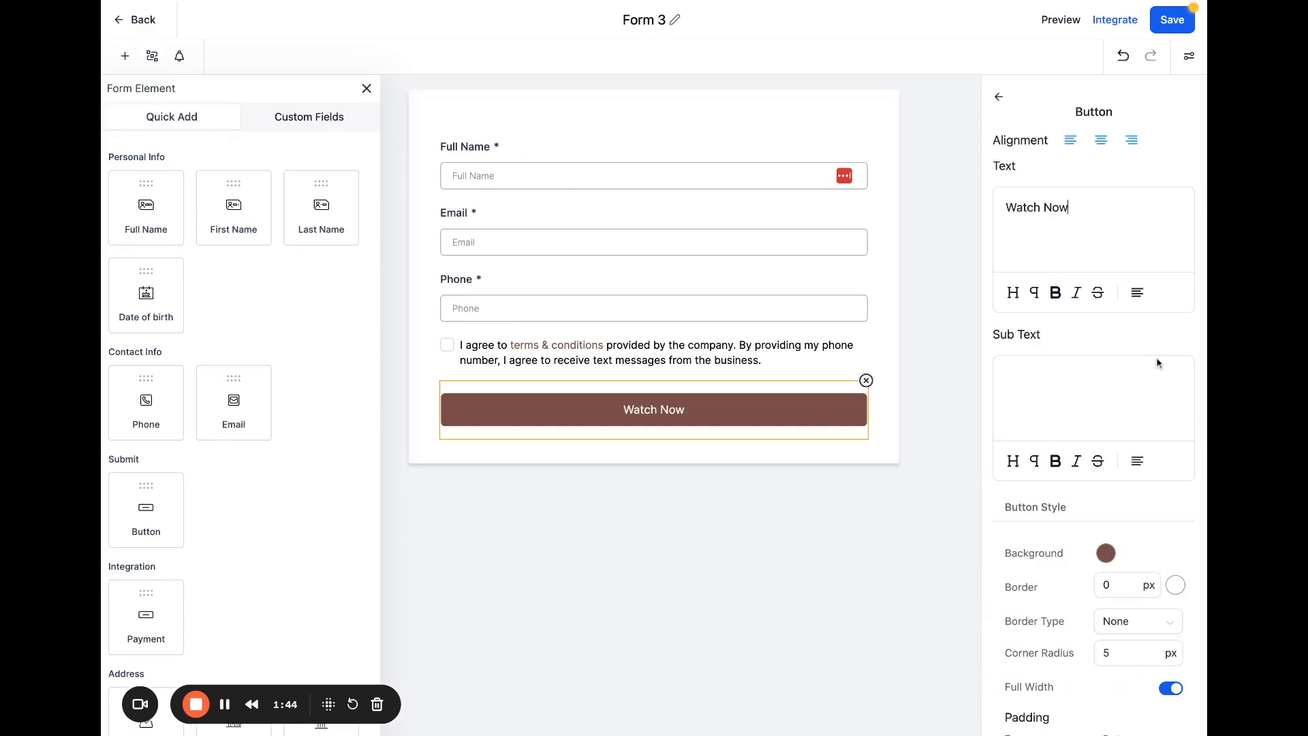
scroll(1159, 363, down, 2)
scroll(1157, 363, down, 3)
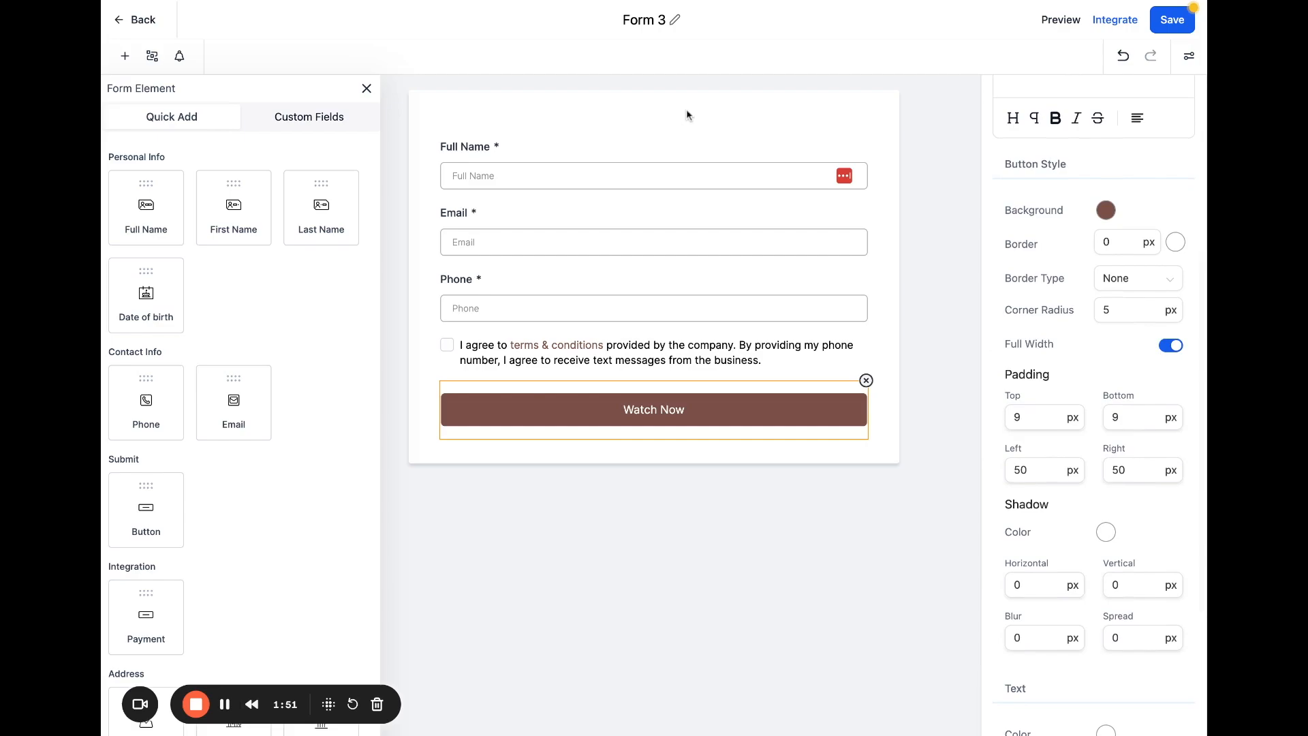
Rename the form to 'C.A.F Opt In' and save it.
click(673, 21)
triple_click(654, 15)
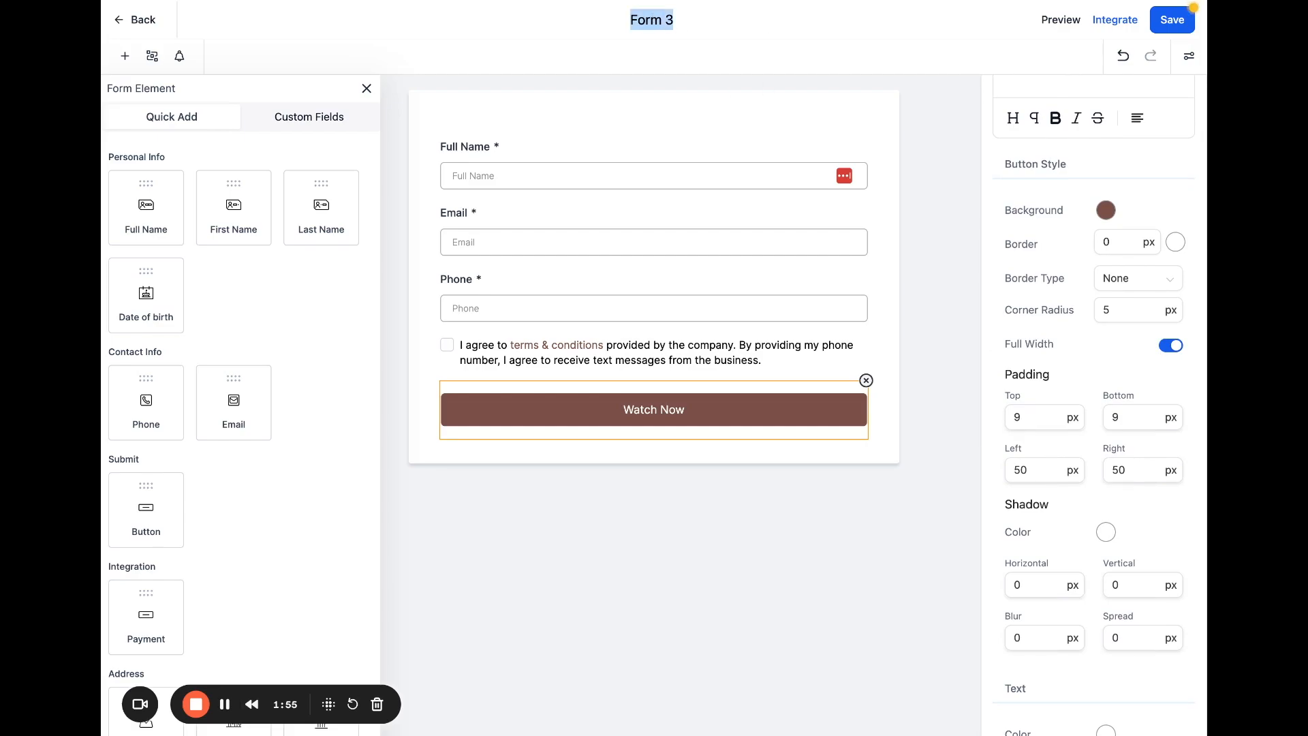
text(C)
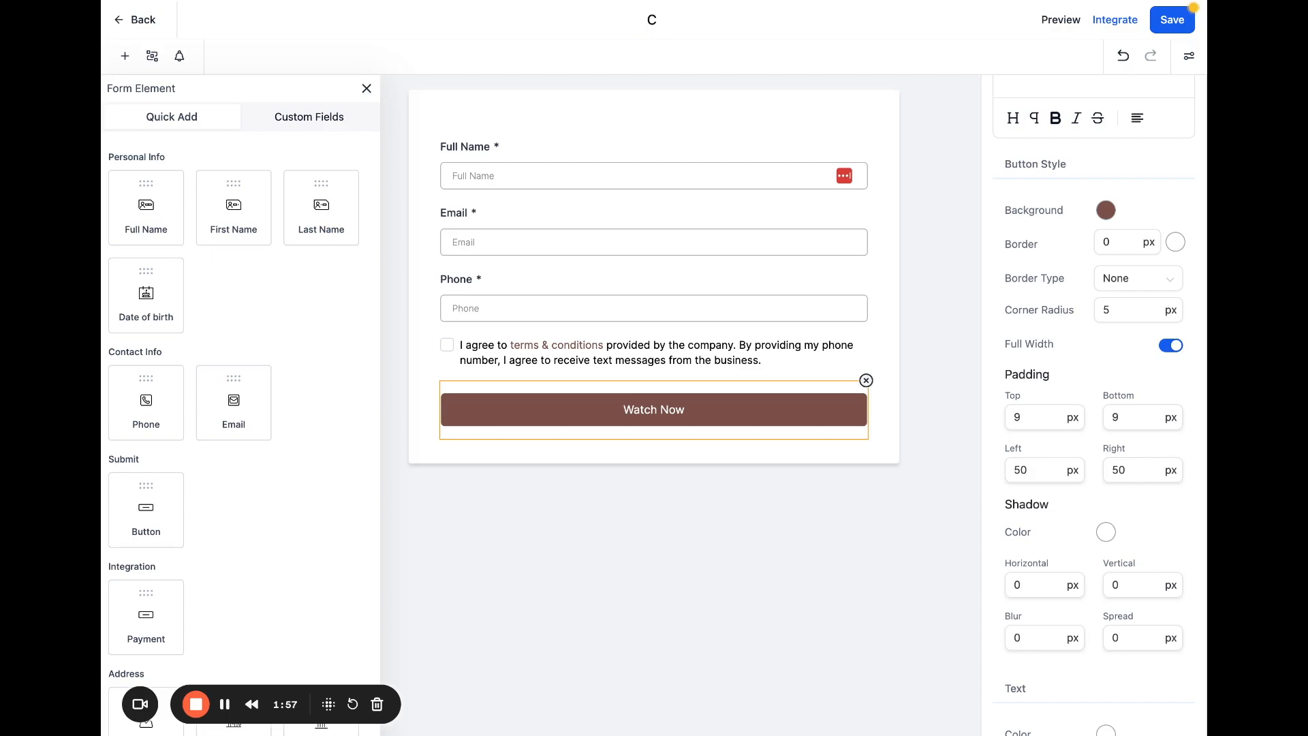
text(.A.F Opt In)
click(220, 19)
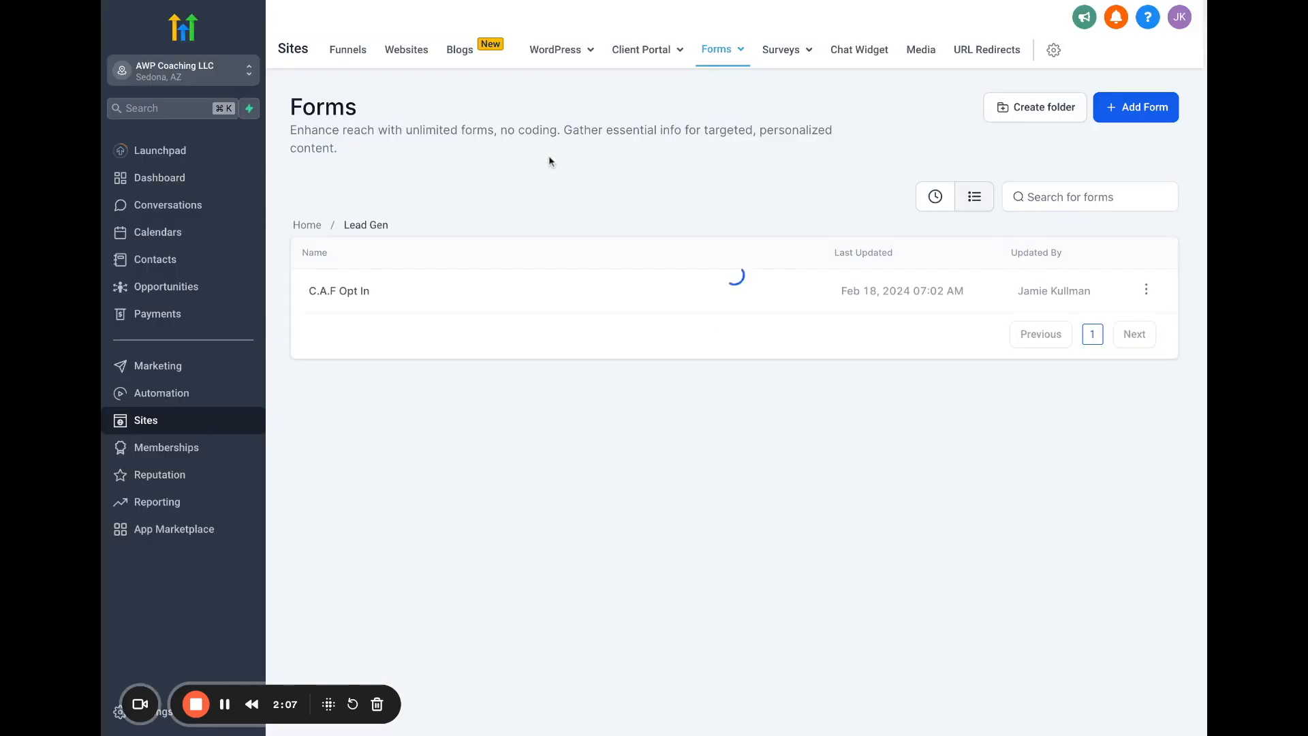
Start a blank page for the Opt In step of the Community Ascension Funnel.
click(349, 51)
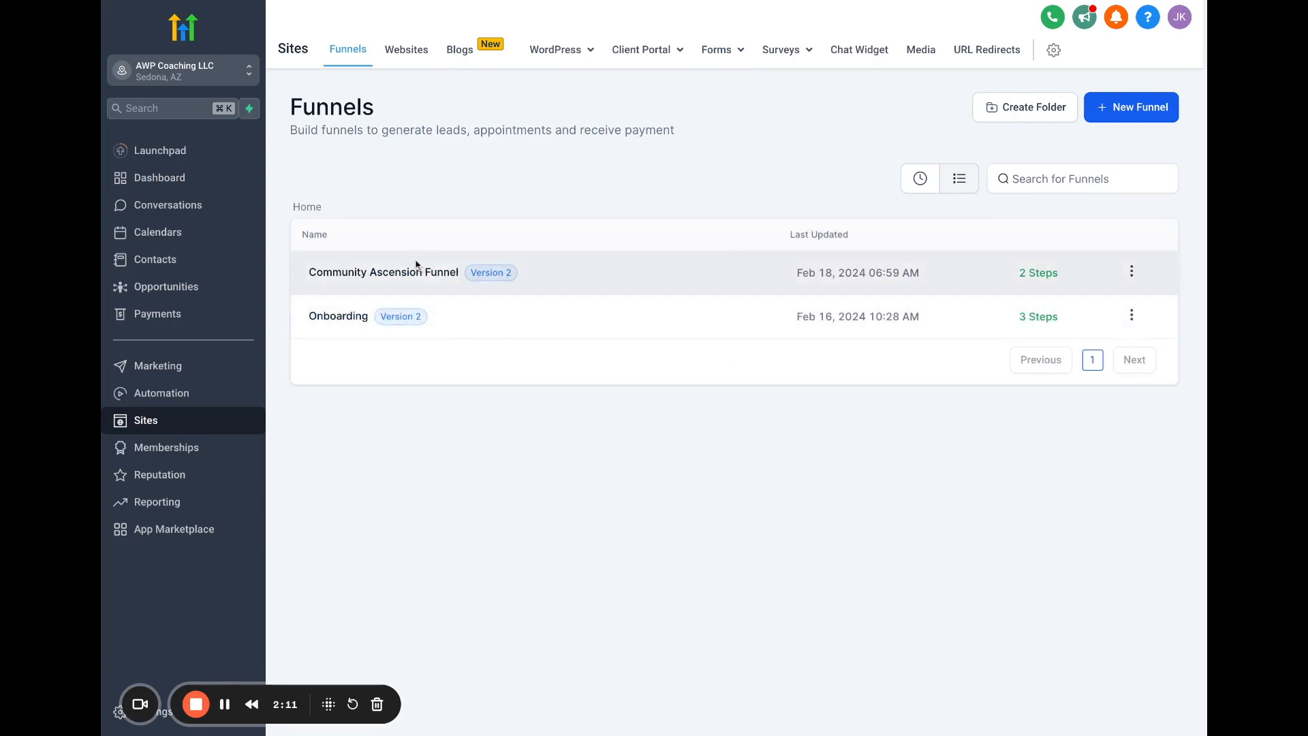
click(417, 266)
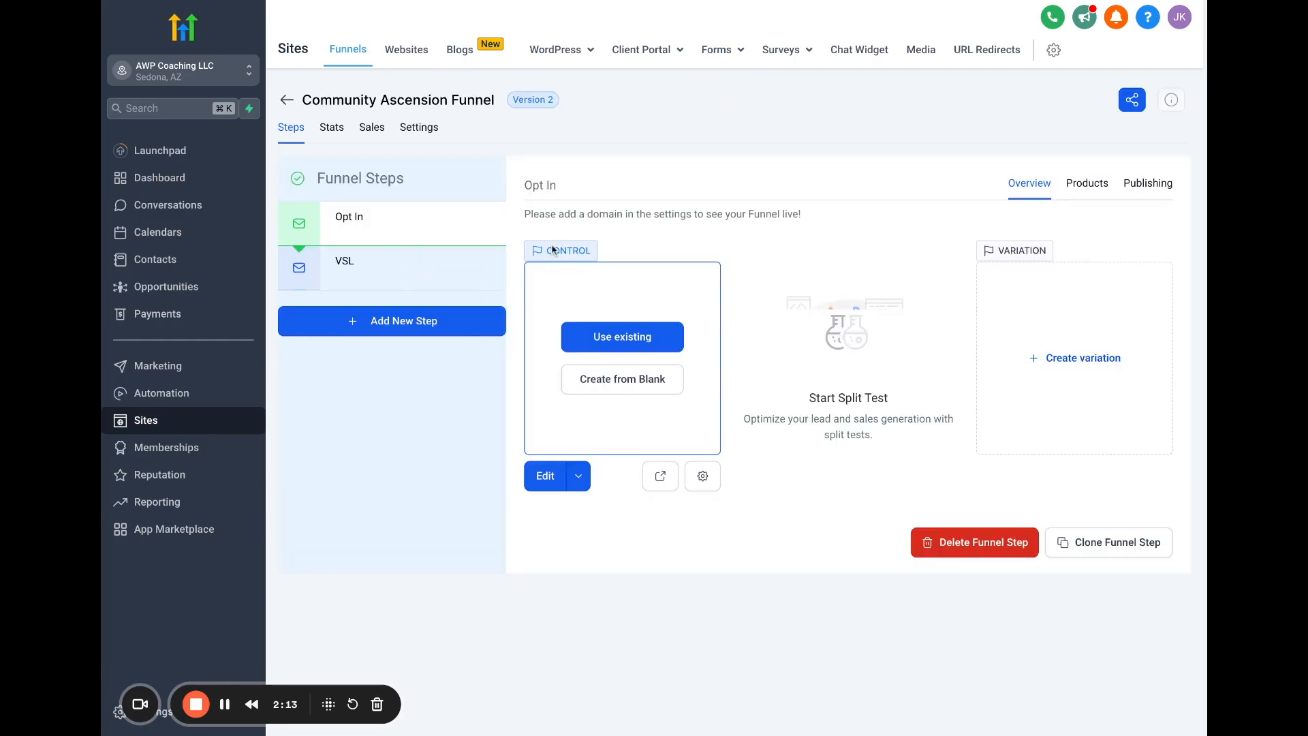
click(637, 381)
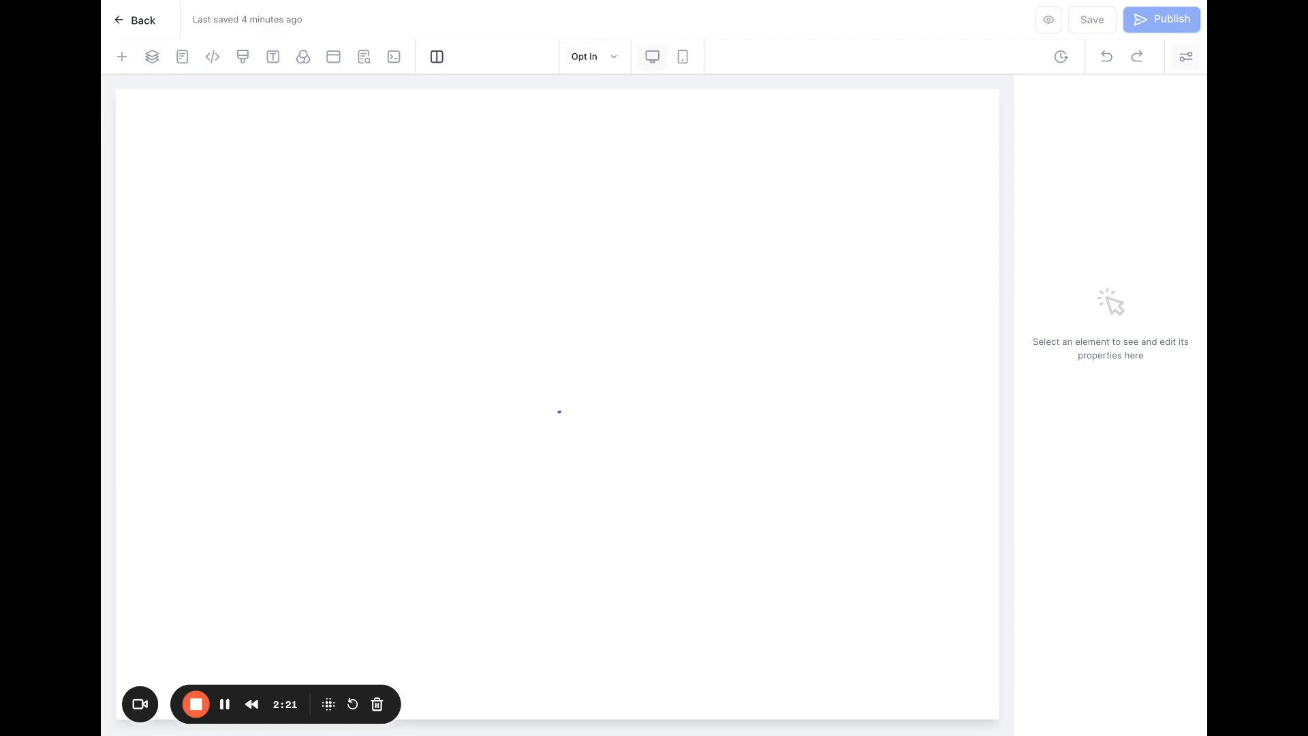
Add a section with a one-column row holding sub-headline, headline and sub-headline.
click(291, 170)
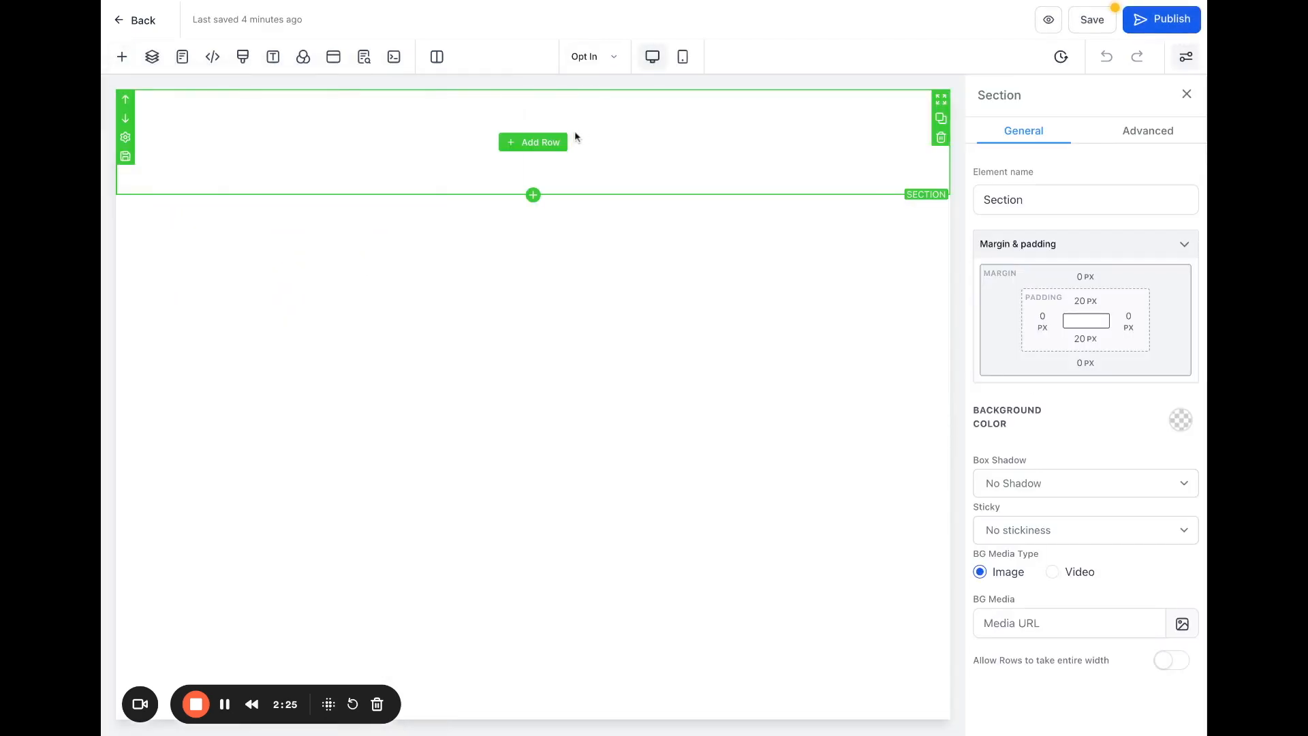
click(550, 143)
click(368, 162)
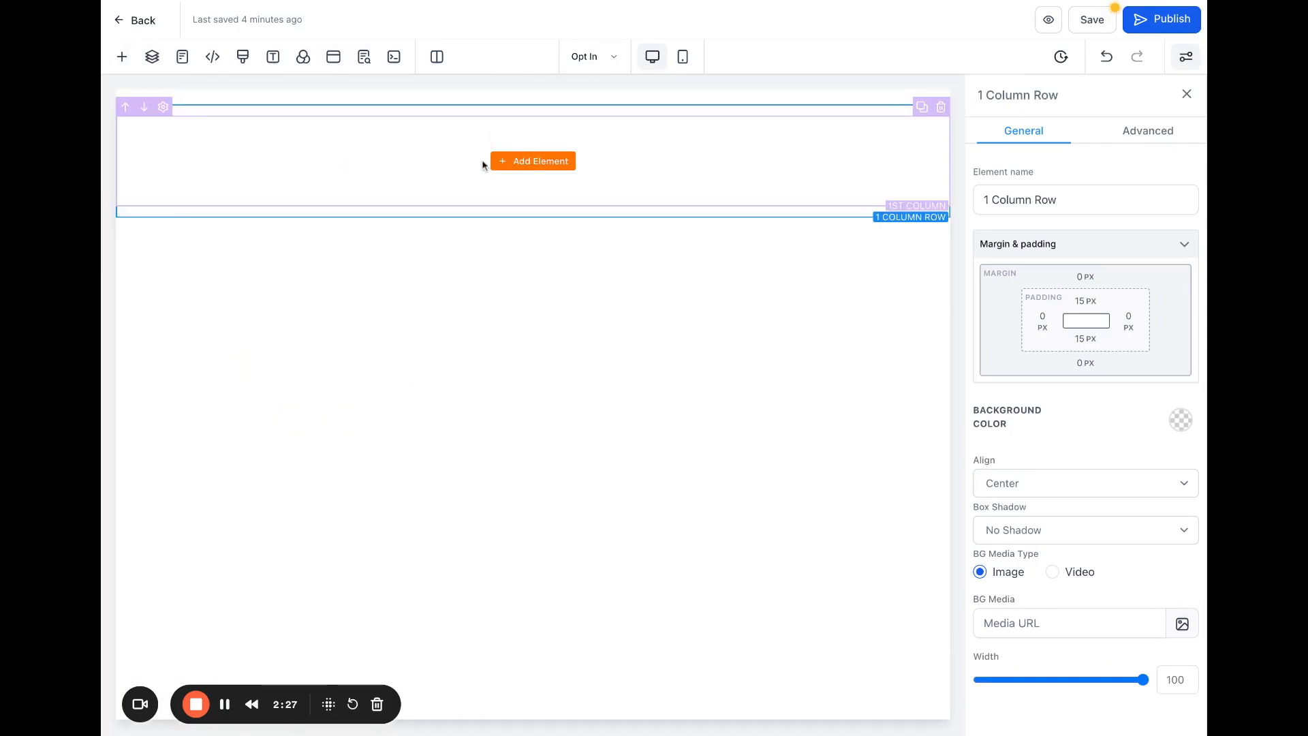
click(504, 158)
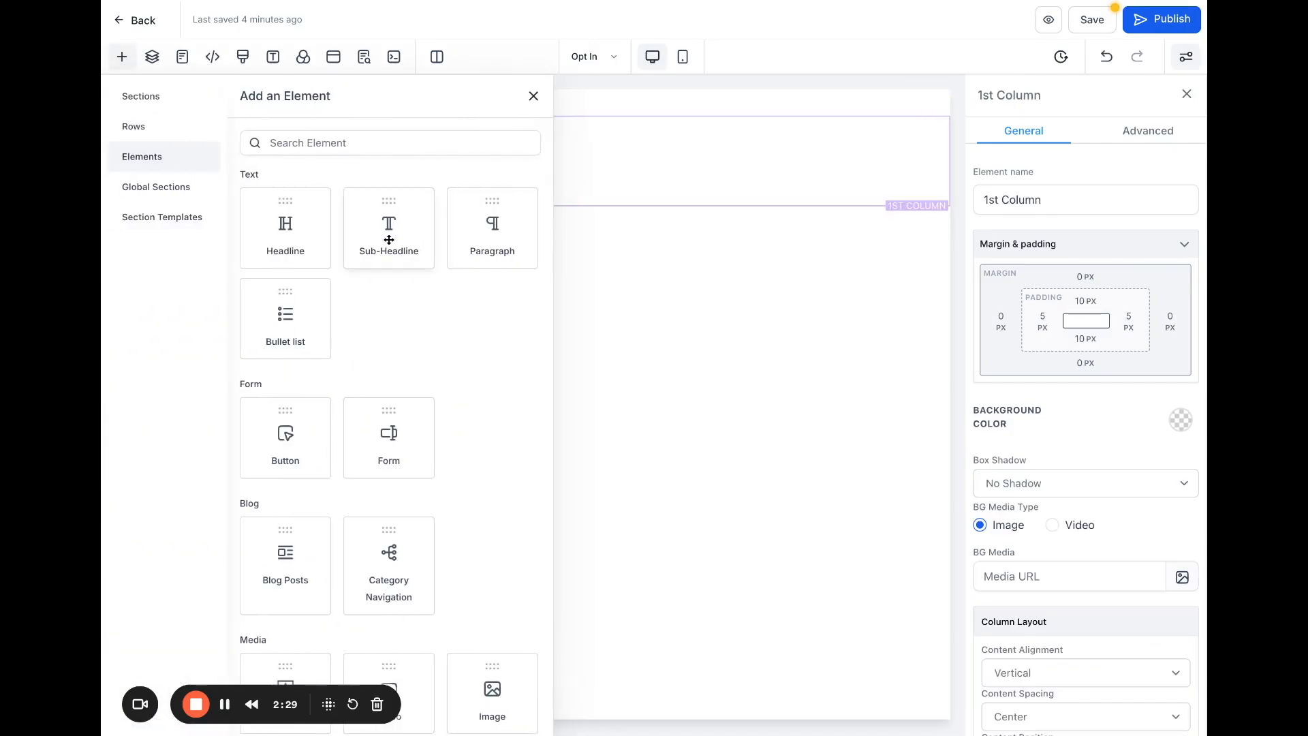
click(389, 240)
click(532, 146)
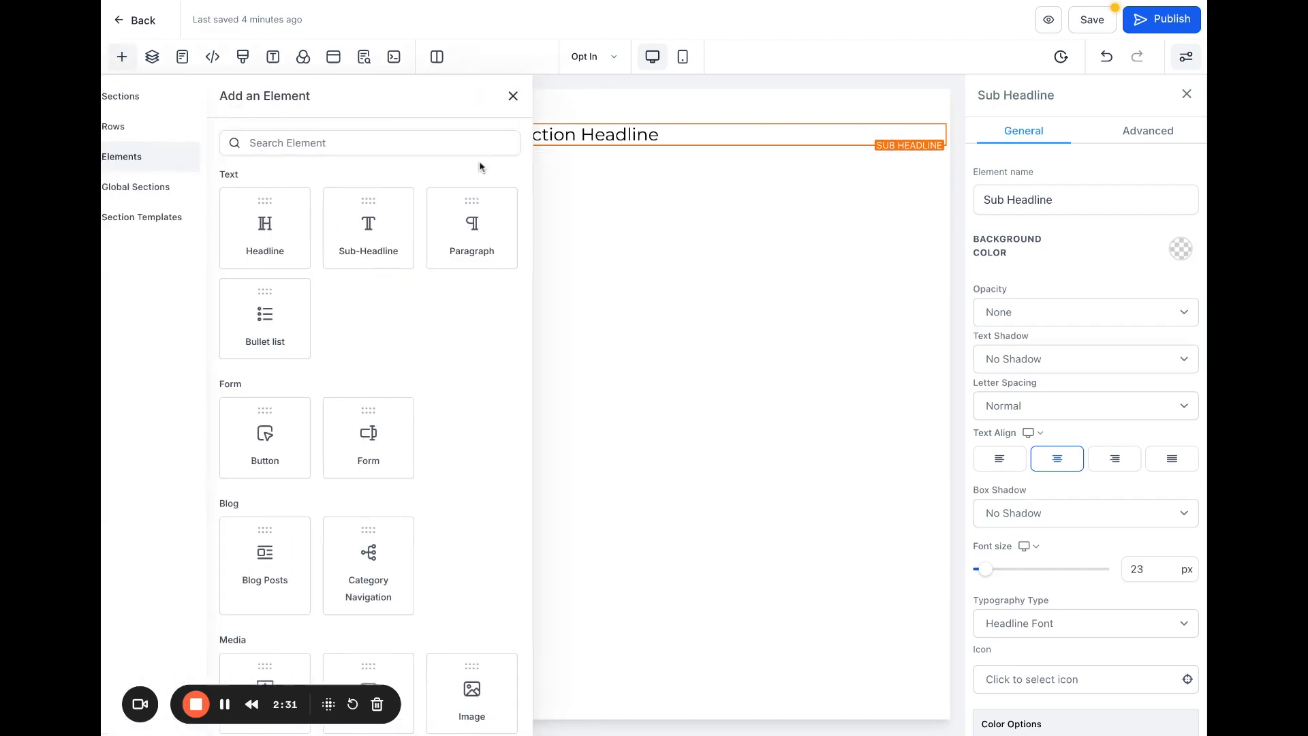
click(304, 217)
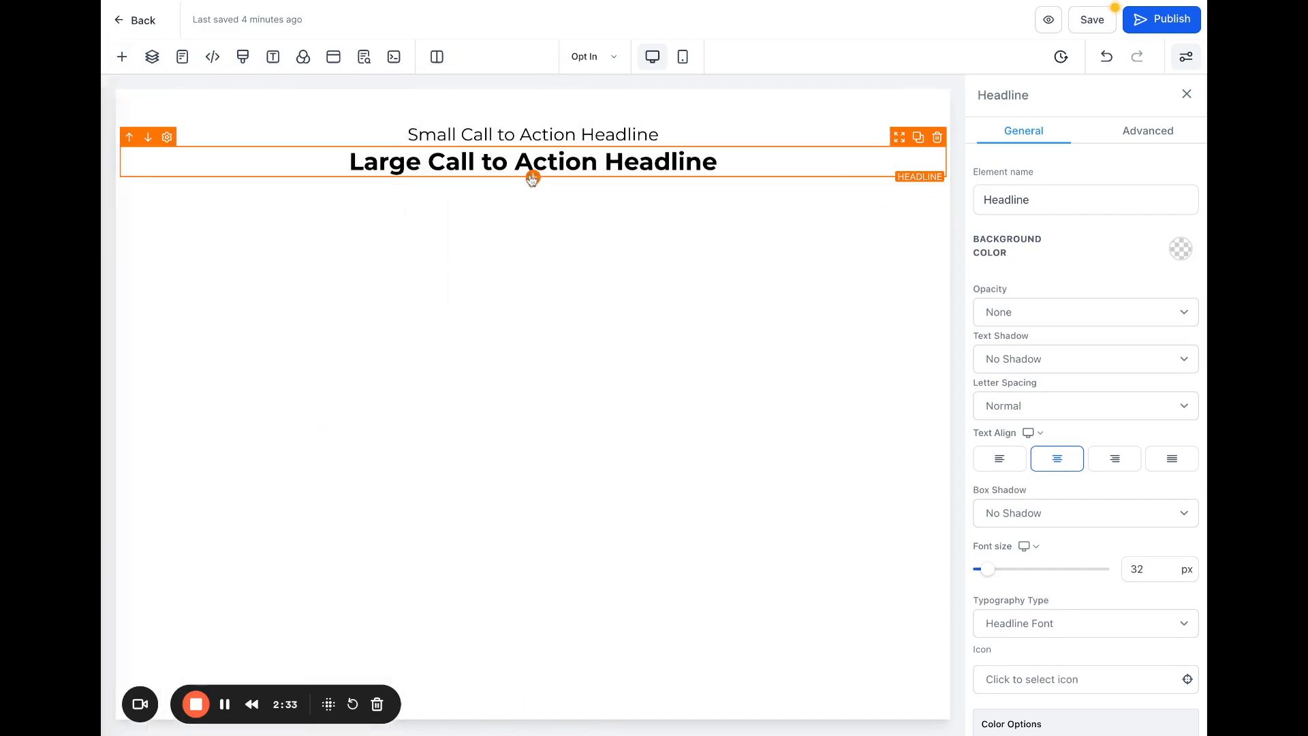
click(533, 177)
click(383, 225)
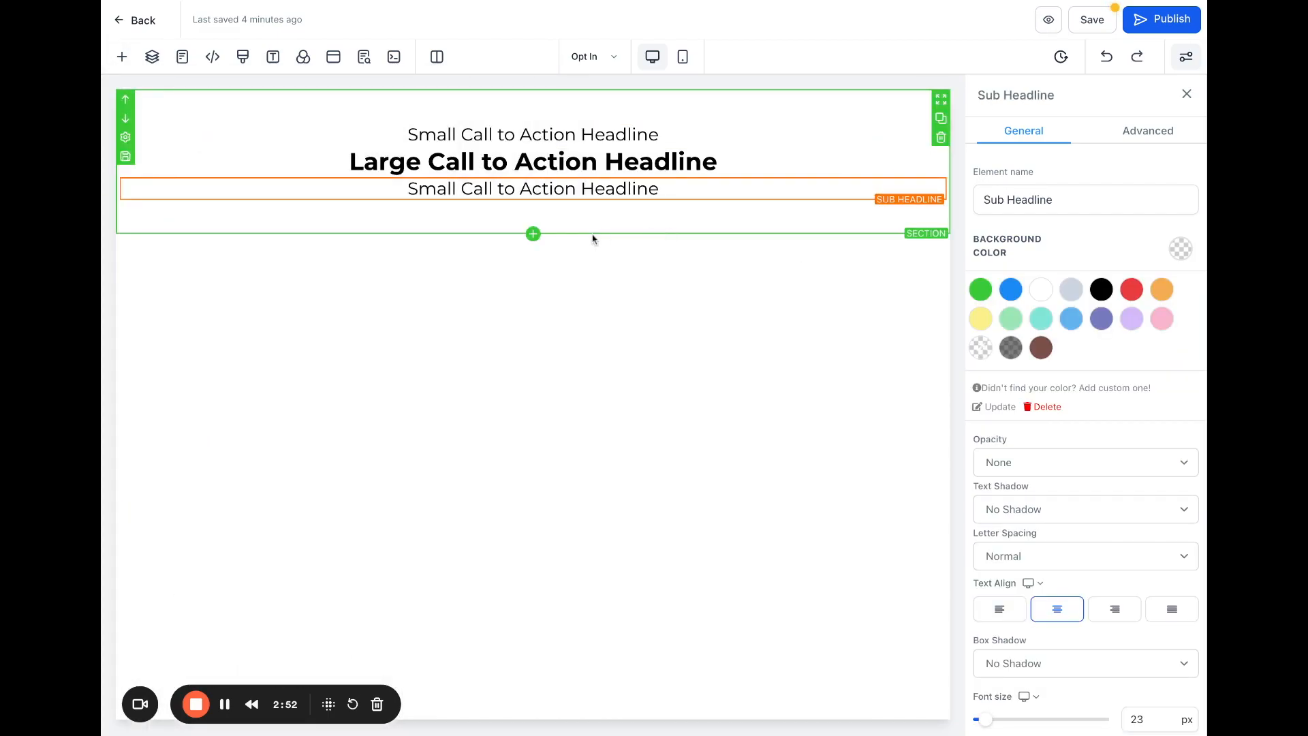
Add a two-column row below the headlines with a video in the first column.
click(534, 220)
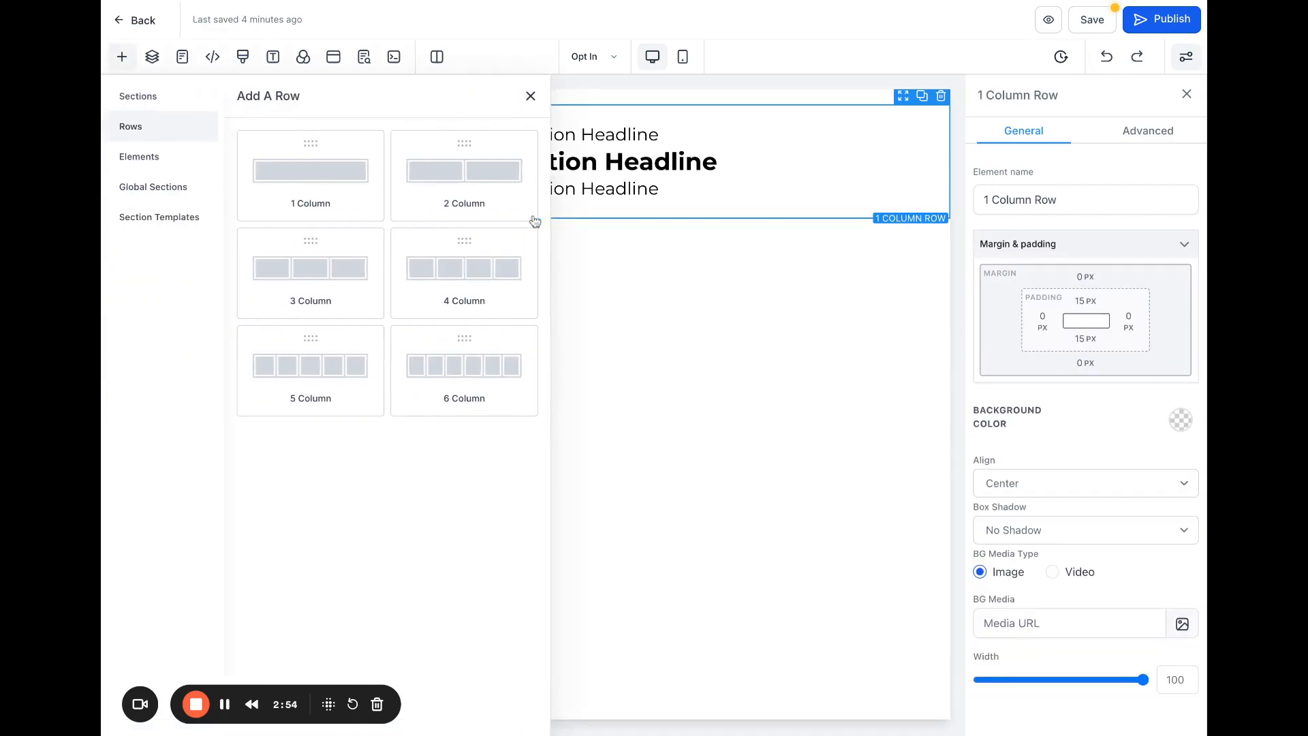
click(466, 169)
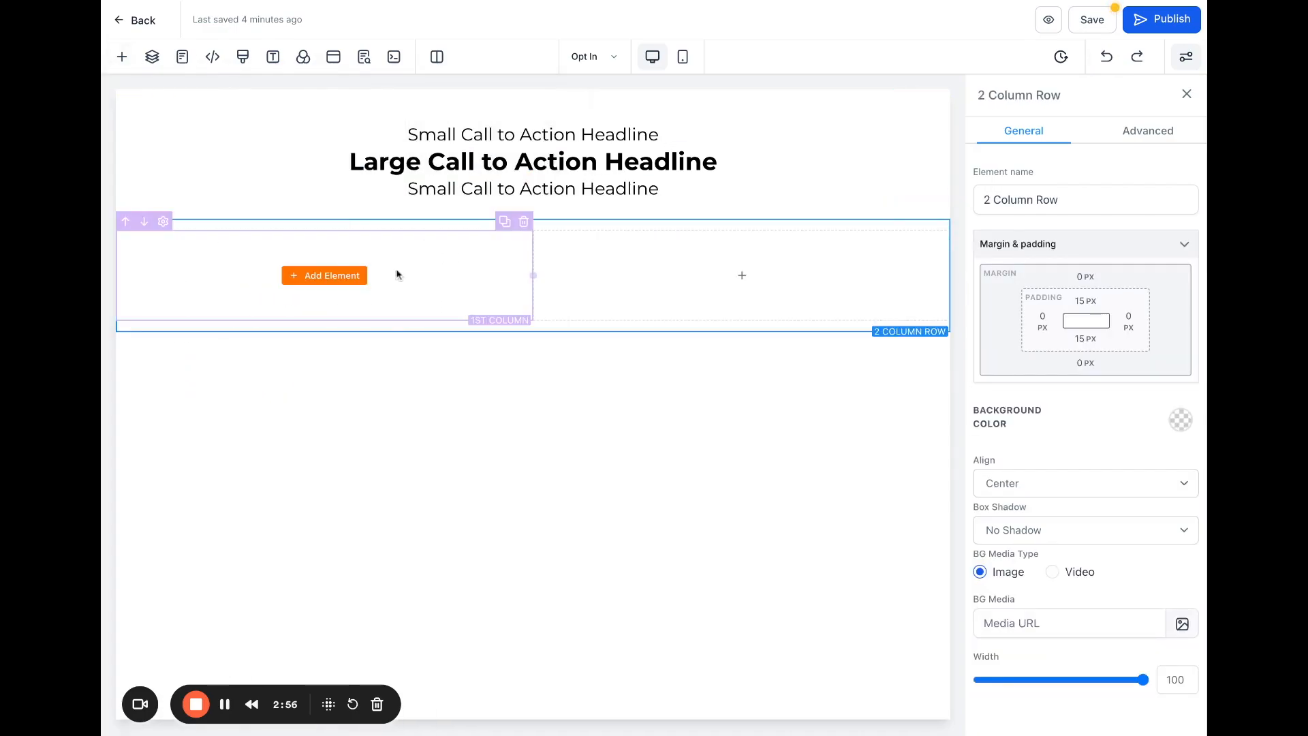
click(342, 276)
click(386, 145)
text(video)
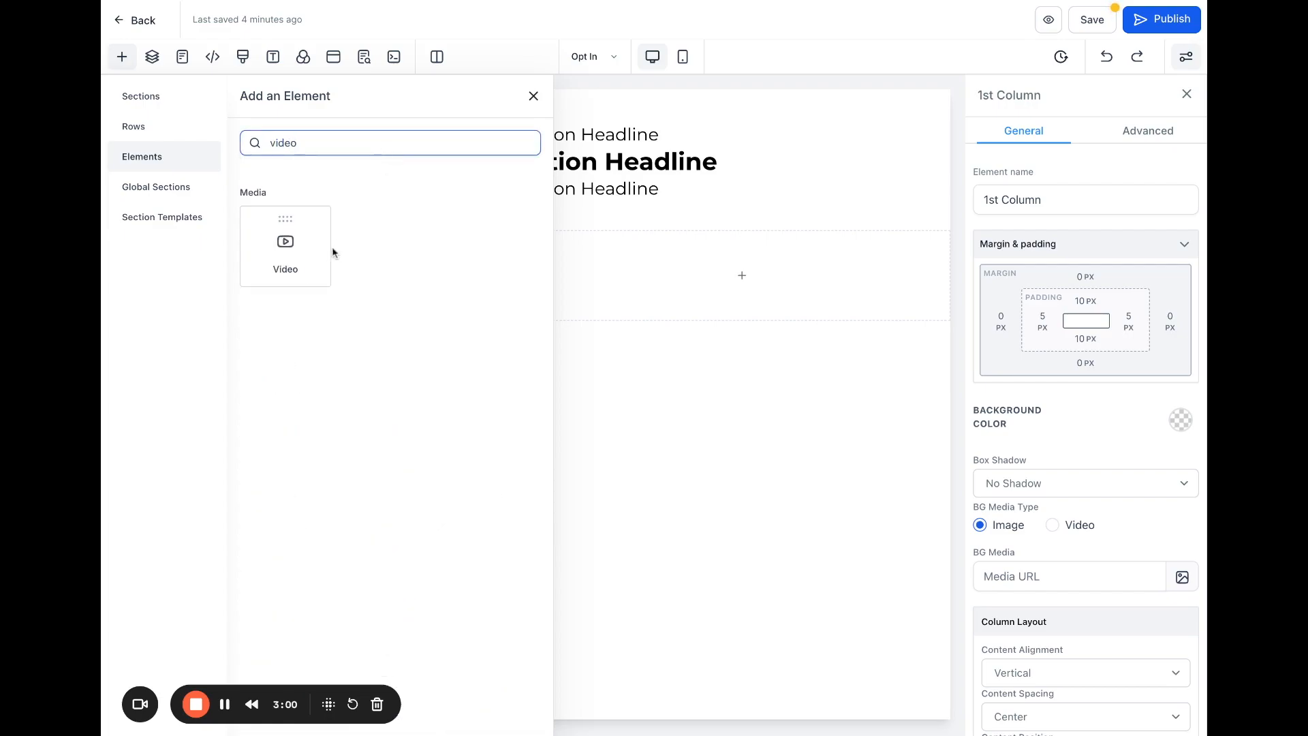
click(327, 252)
Put a form element in the second column showing the C.A.F Opt In form.
click(730, 360)
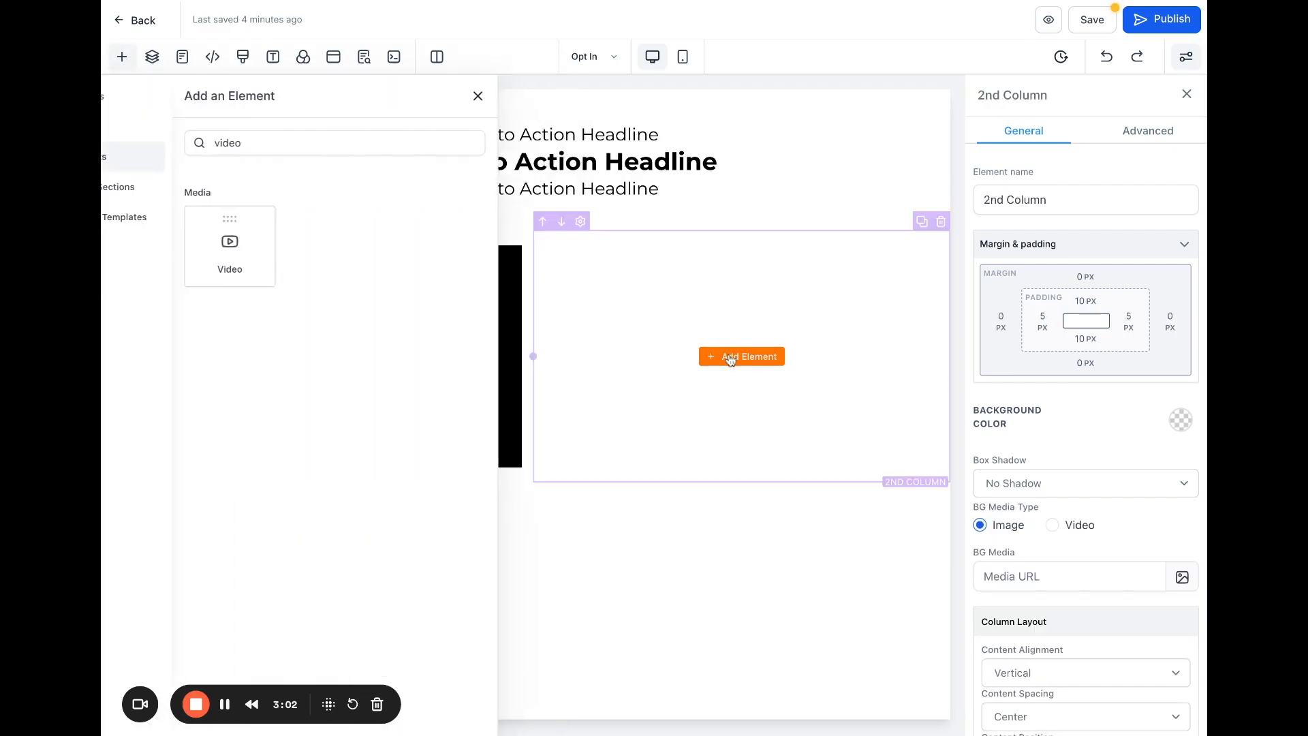
double_click(348, 137)
text(form)
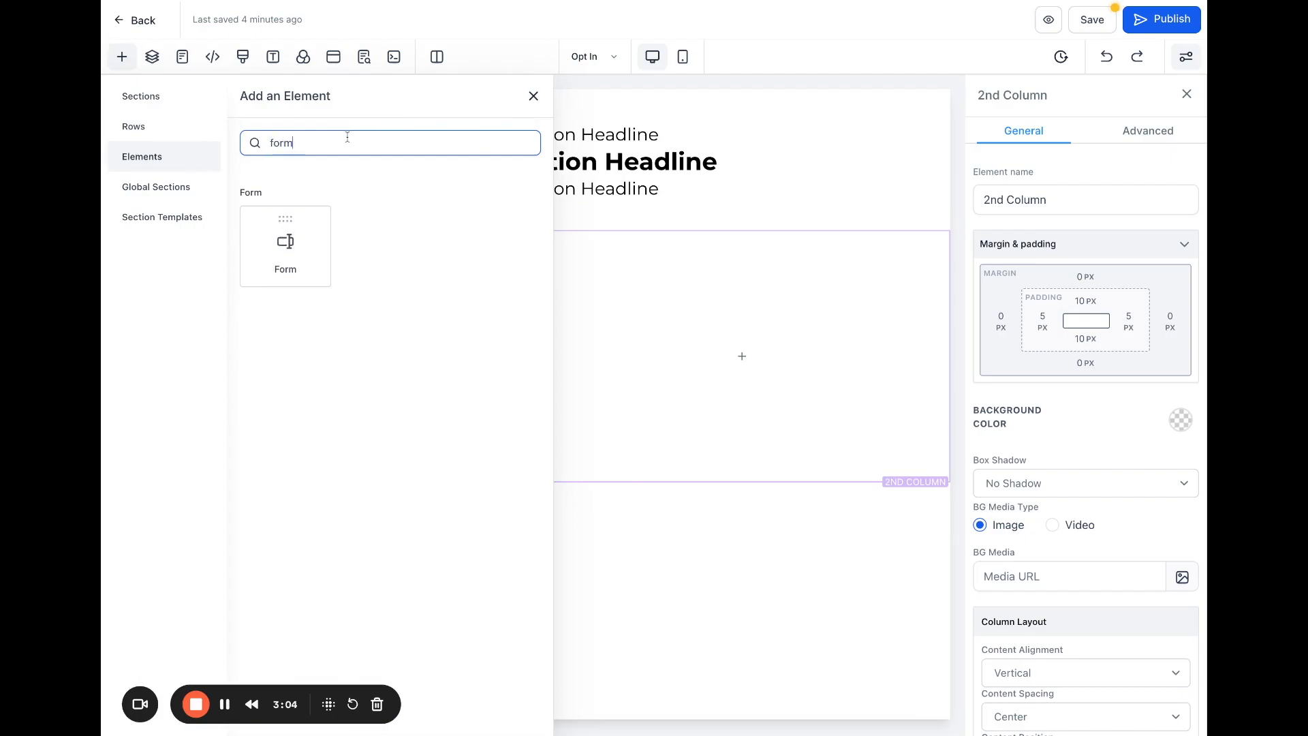
click(285, 235)
click(779, 302)
click(620, 333)
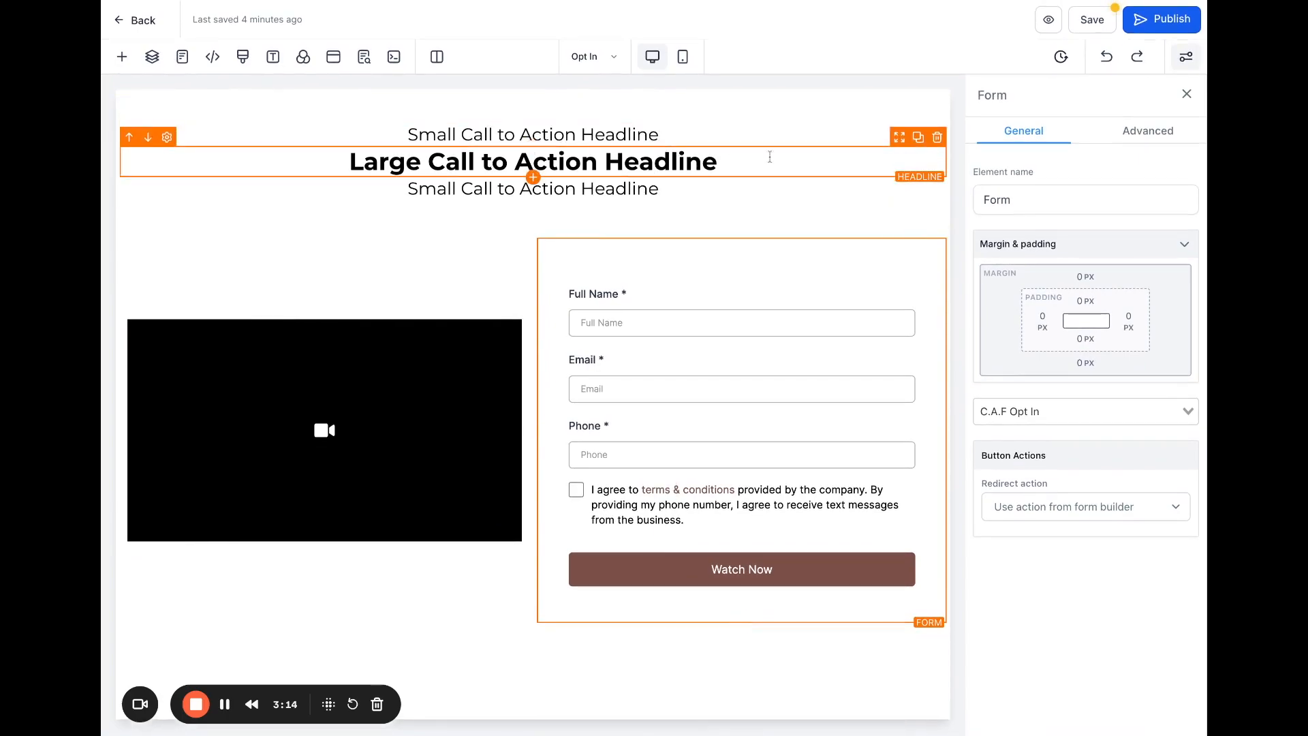
Enlarge the large headline's font size and set the top small headline to 30.
click(845, 161)
mouse_move(988, 570)
mouse_down()
mouse_move(1010, 577)
mouse_move(986, 576)
mouse_move(999, 577)
mouse_up()
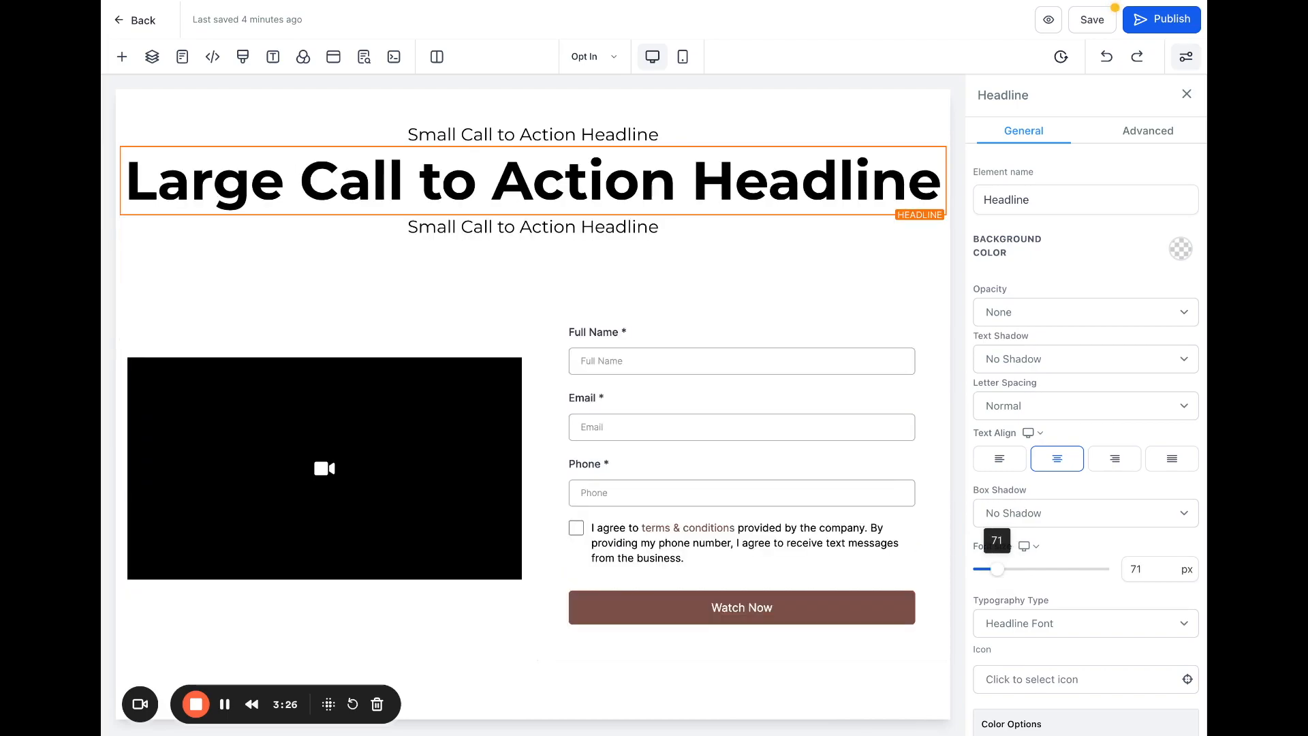
click(677, 136)
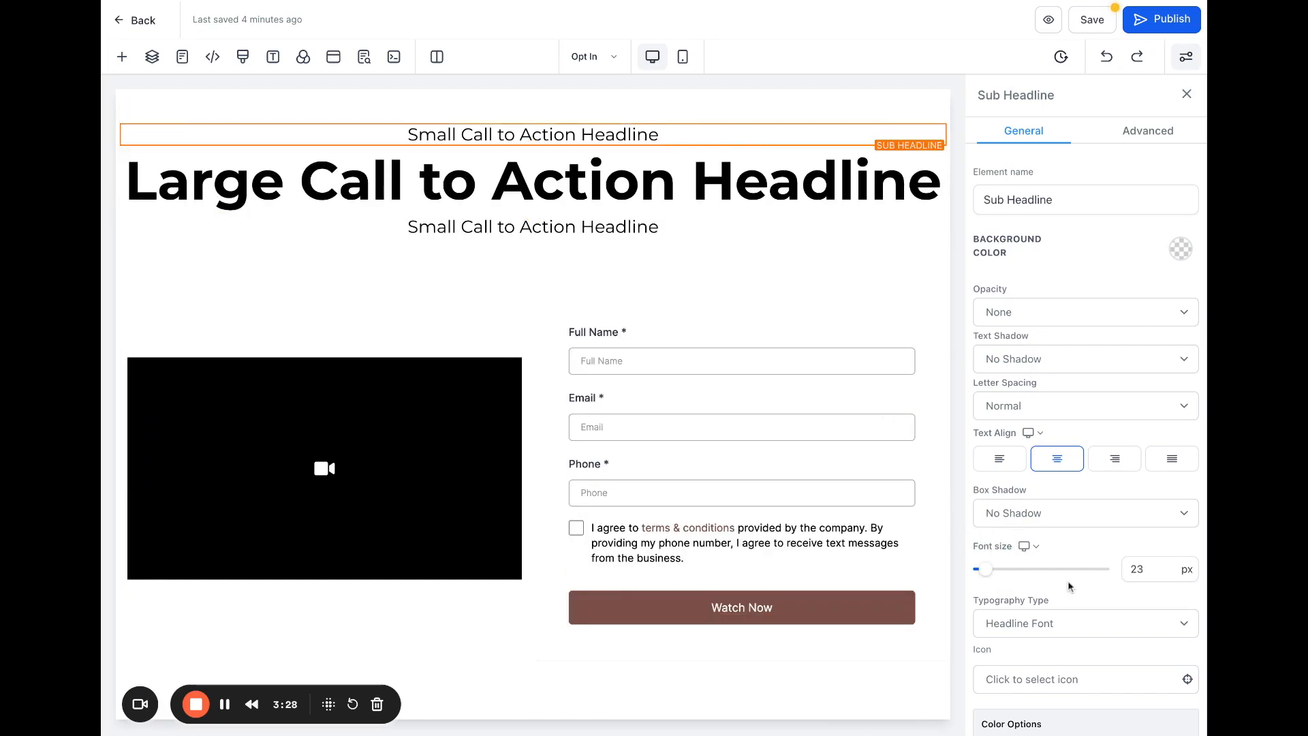
drag(1150, 569, 1118, 572)
text(30)
Set both small headlines to a 25 px font size.
click(649, 238)
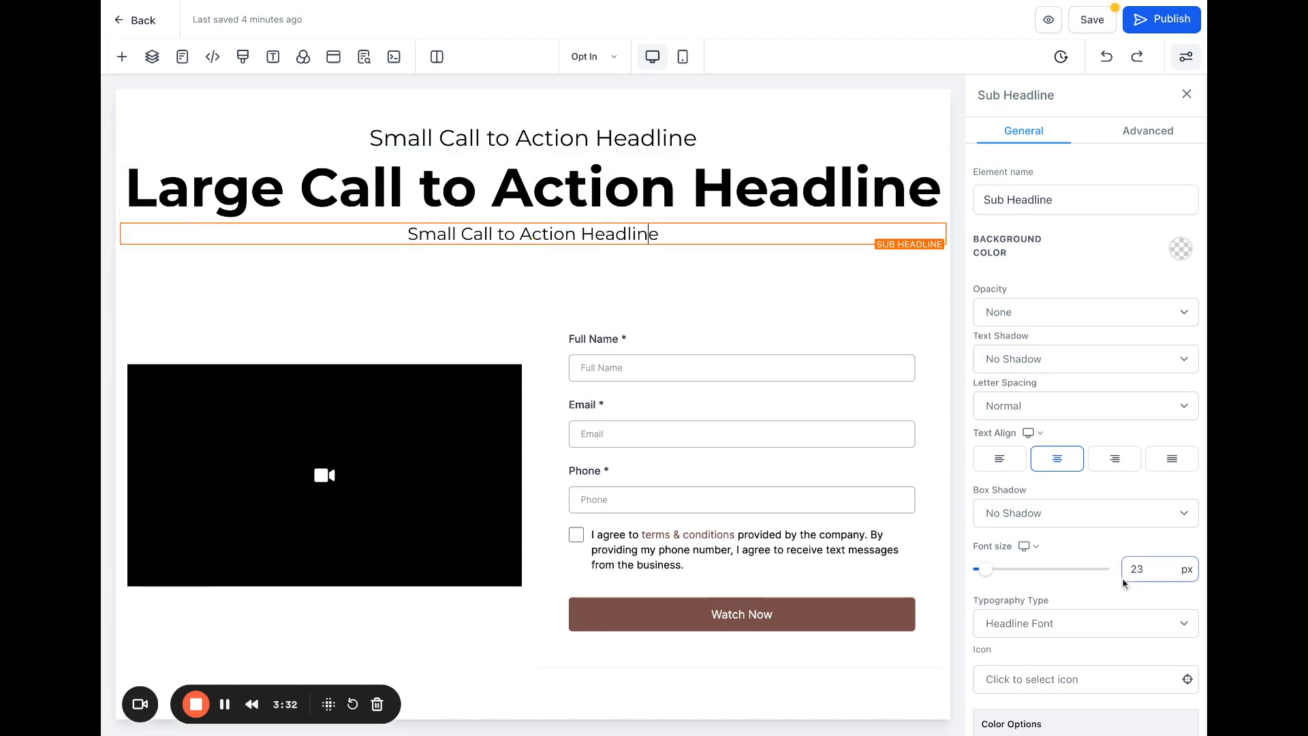
drag(1166, 571, 1086, 560)
text(2)
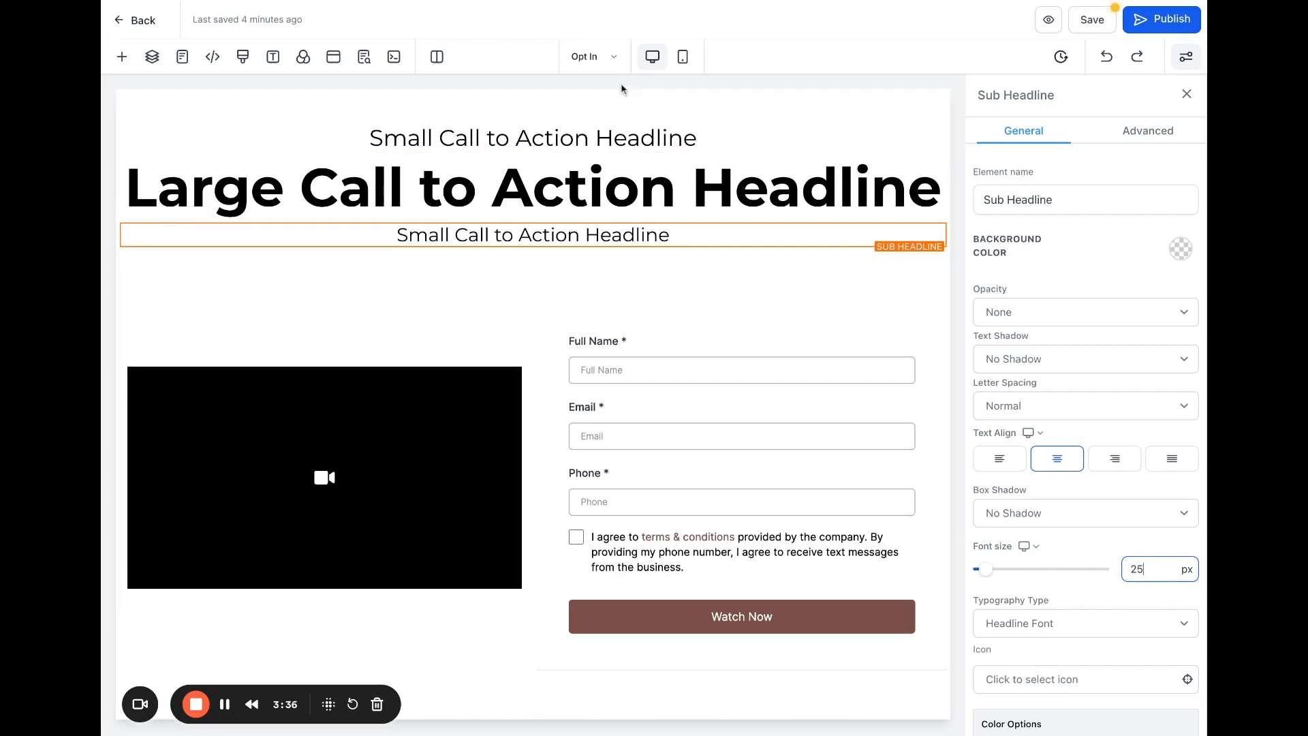
click(616, 137)
drag(1158, 571, 1093, 580)
text(25)
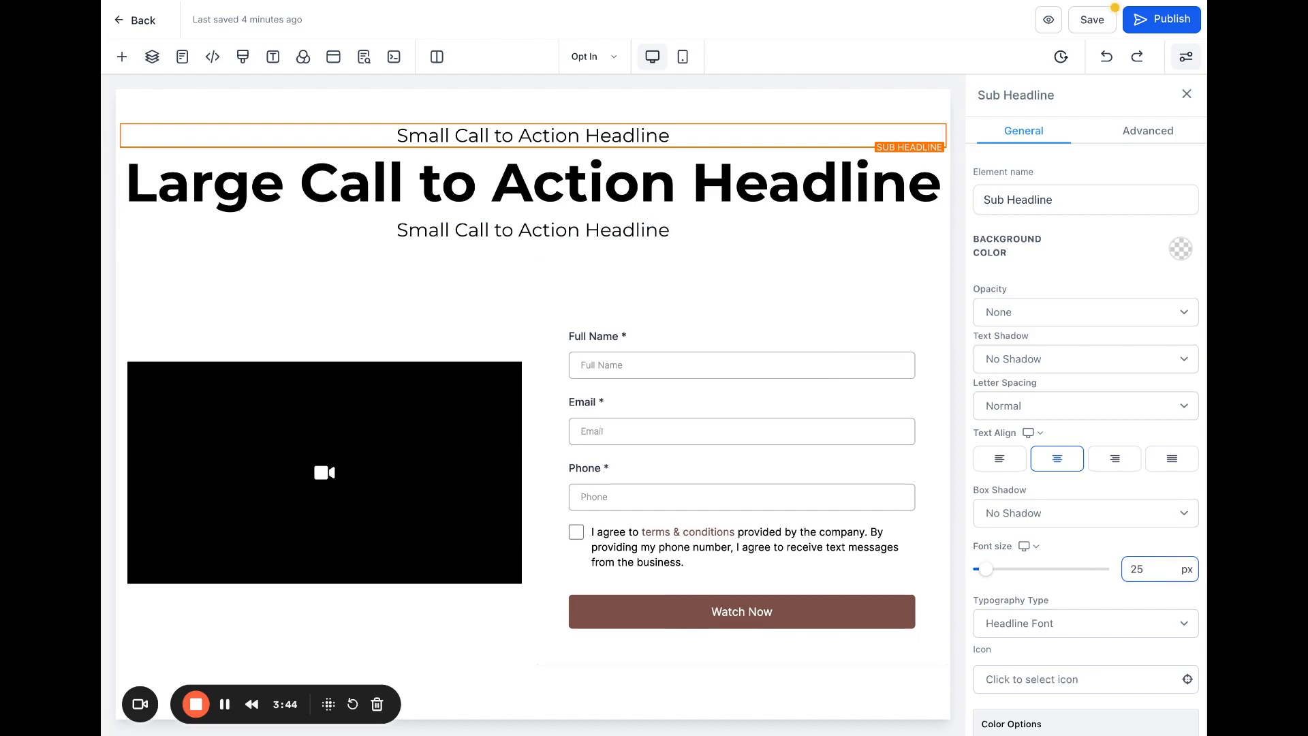
mouse_move(345, 137)
click(547, 139)
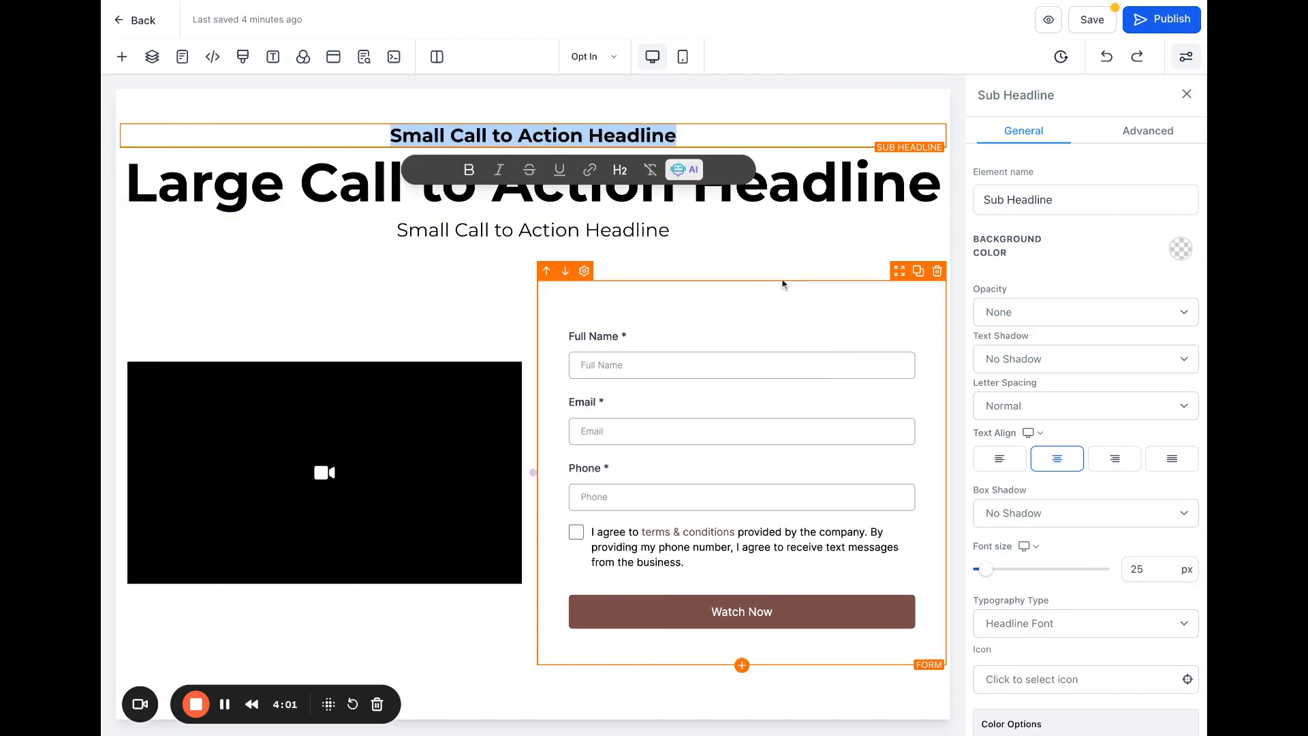
click(762, 225)
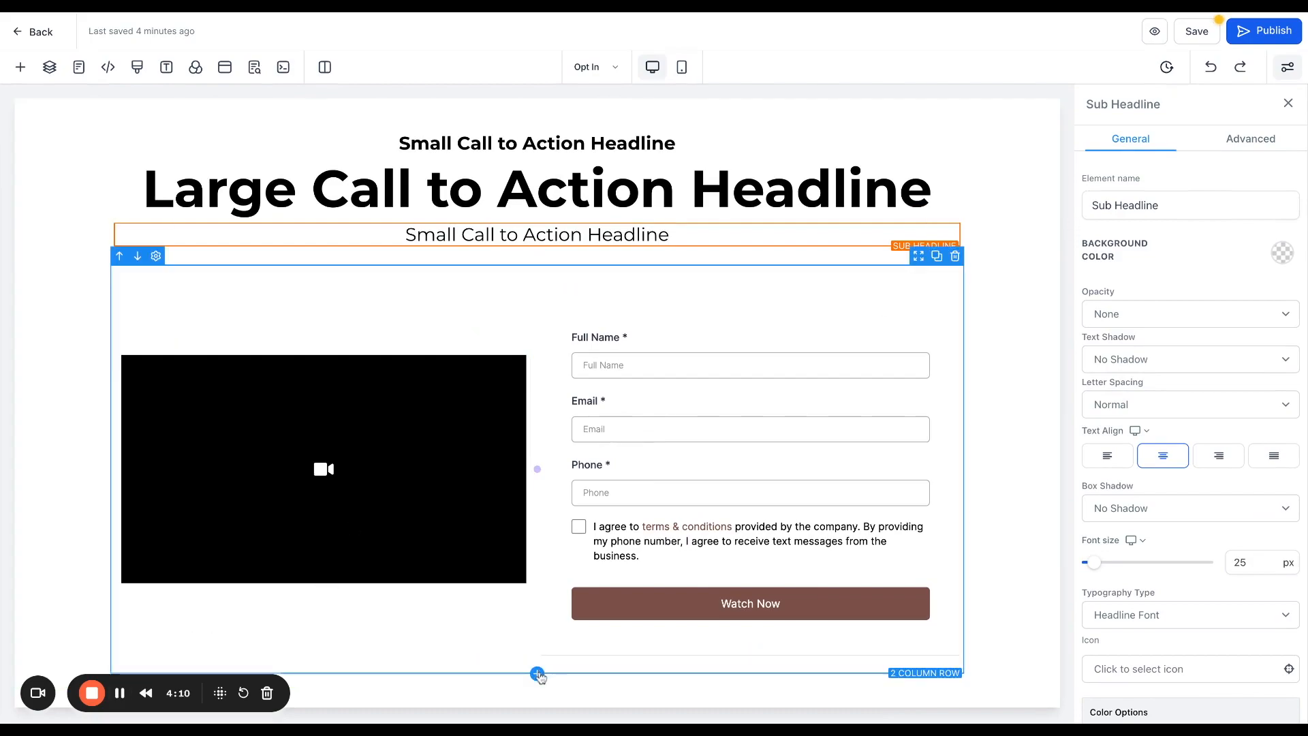
Add a one-column row below the form with a paragraph holding the pasted copyright footer.
click(537, 674)
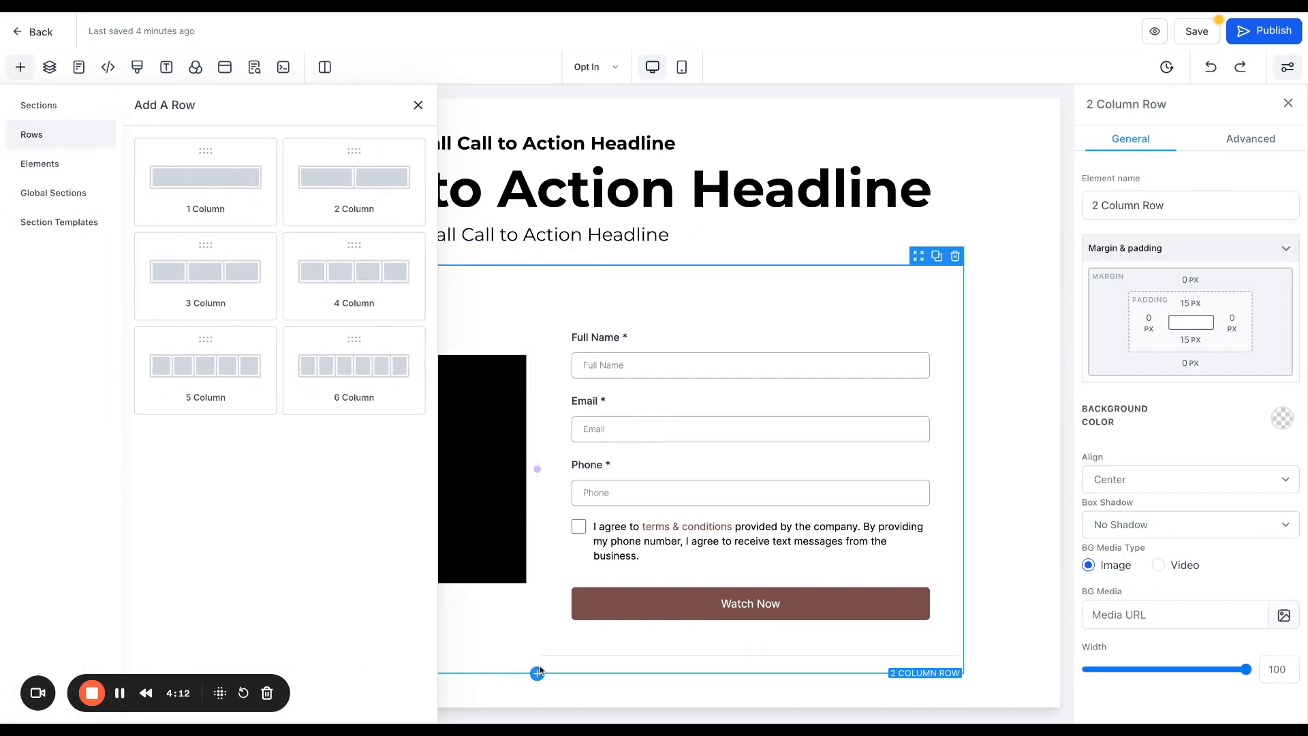
click(251, 198)
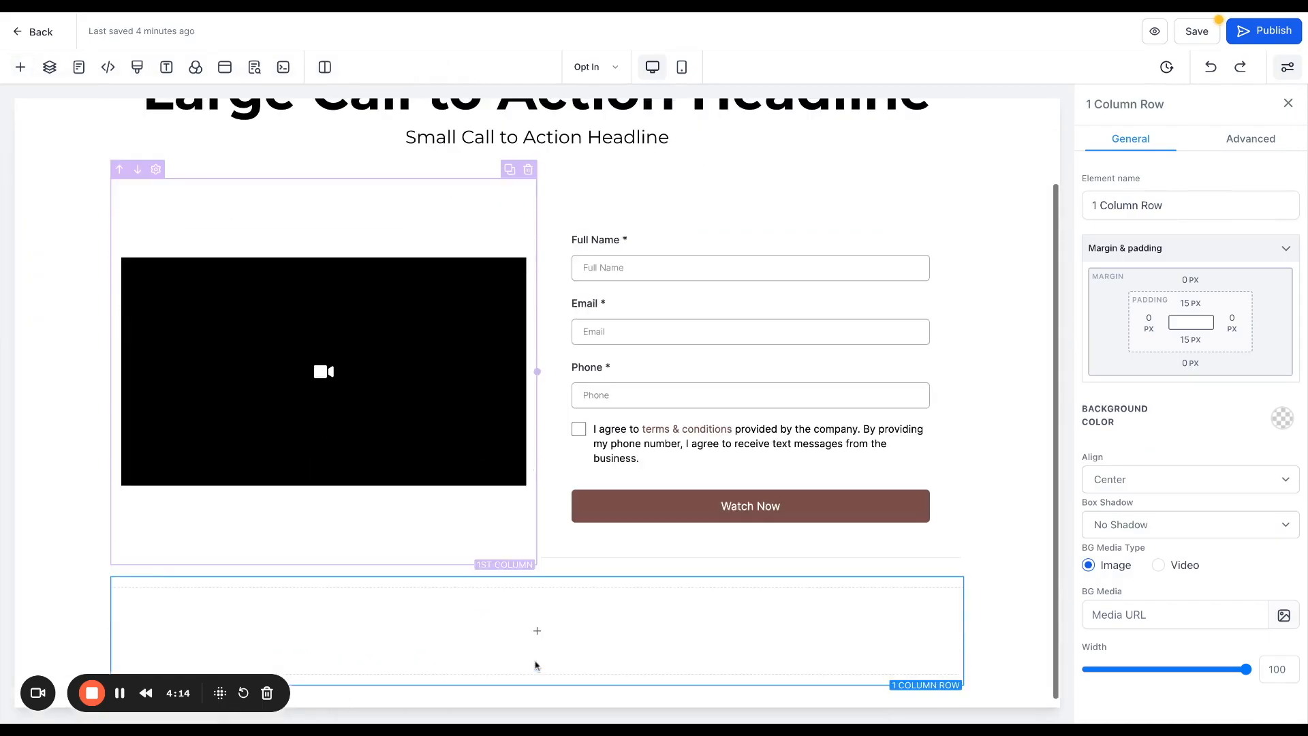
click(537, 631)
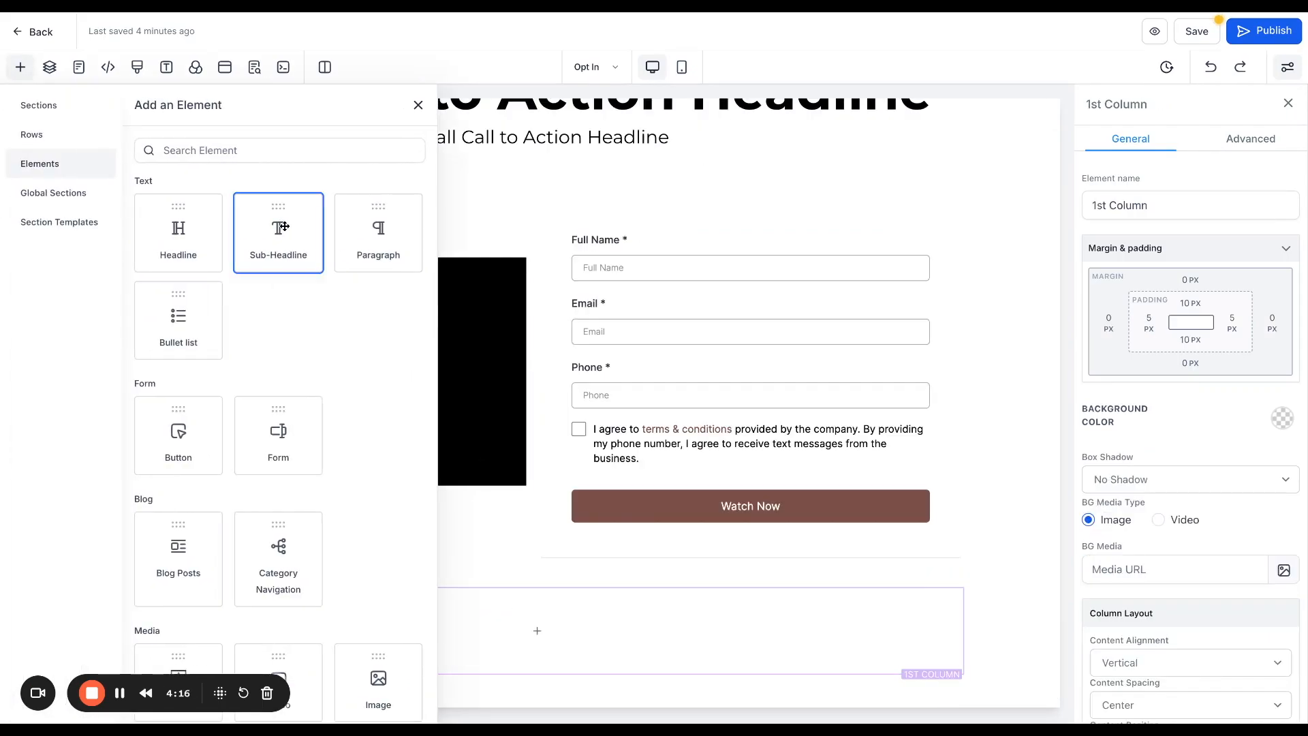
click(284, 226)
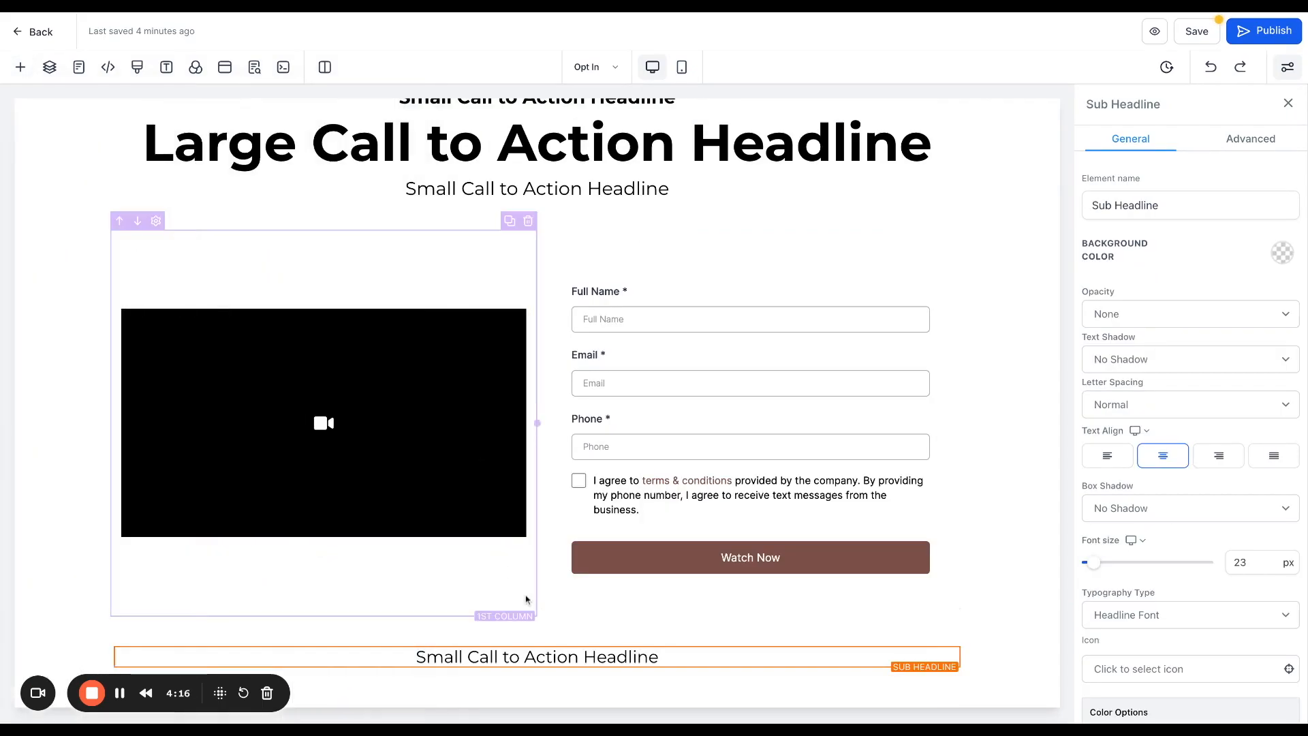
click(537, 667)
click(380, 232)
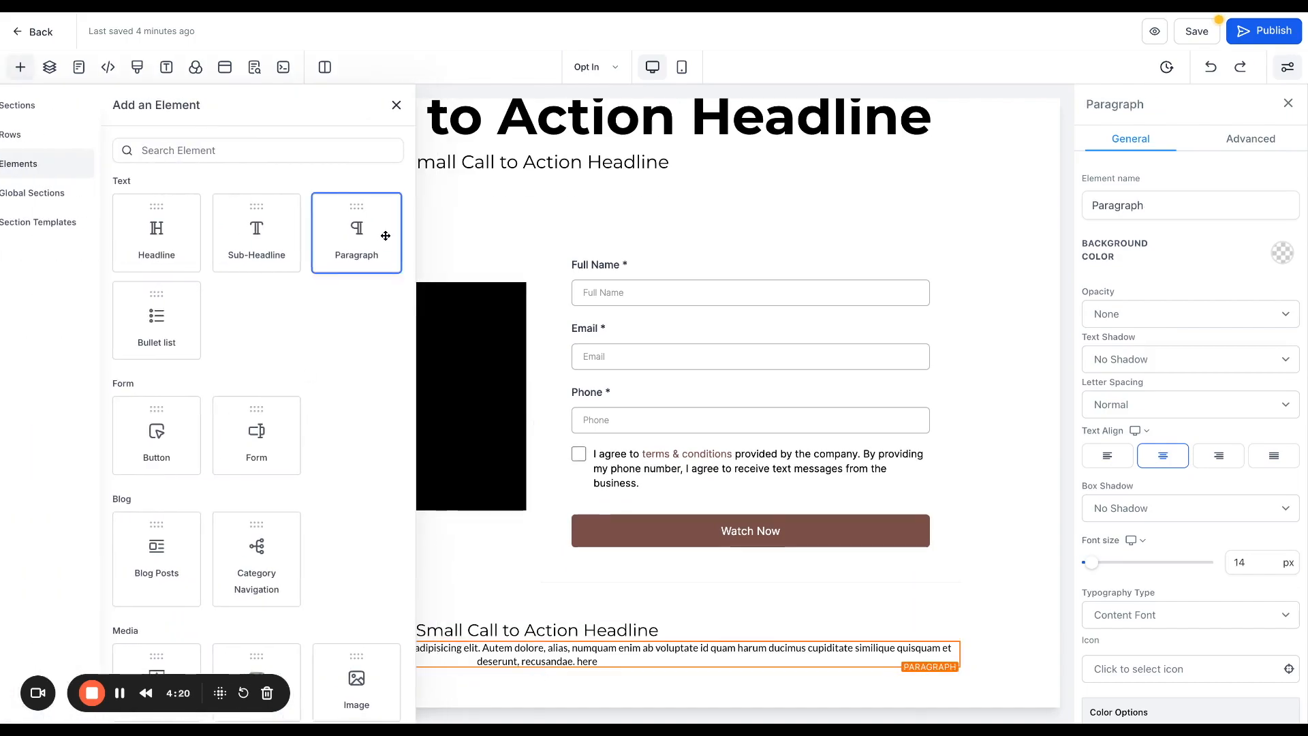
click(951, 612)
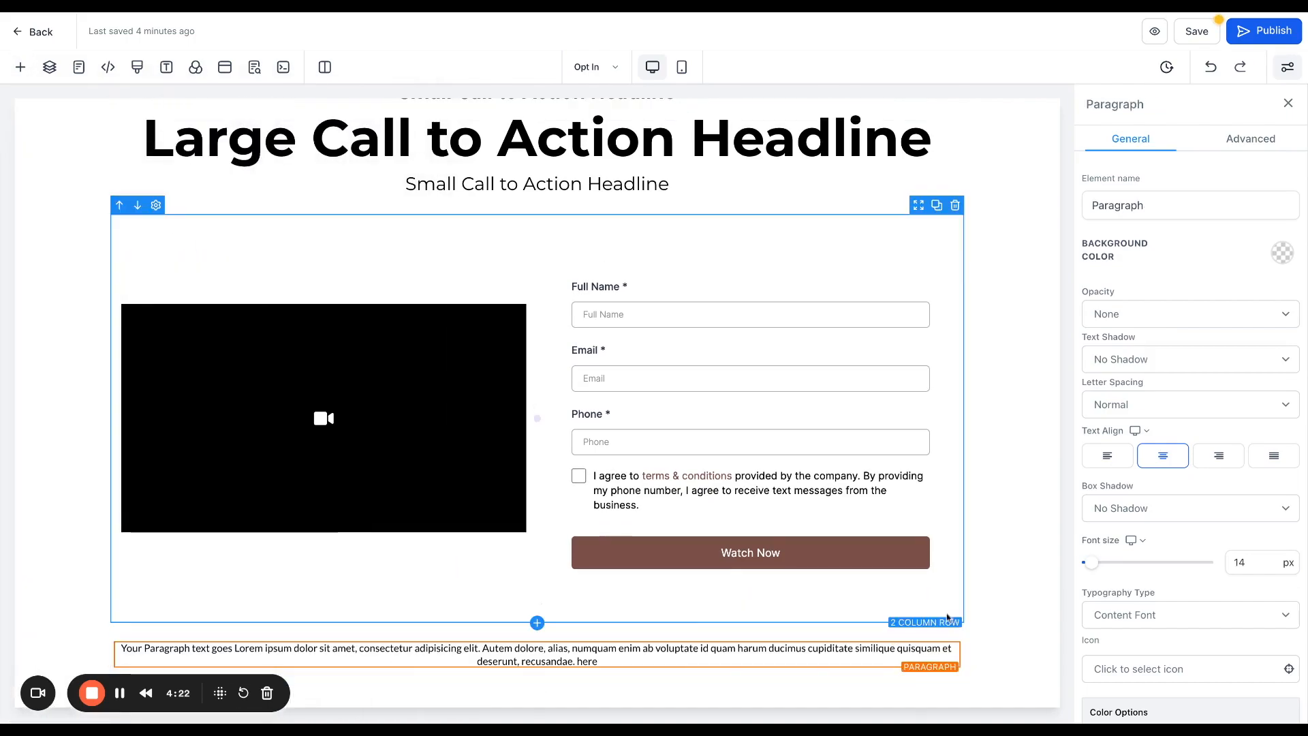
triple_click(597, 653)
text(Copyright @ JamieKullman.com 2024. All Rights Reserved. Terms and Conditions | Privacy Policy | Earnings Disclaimer)
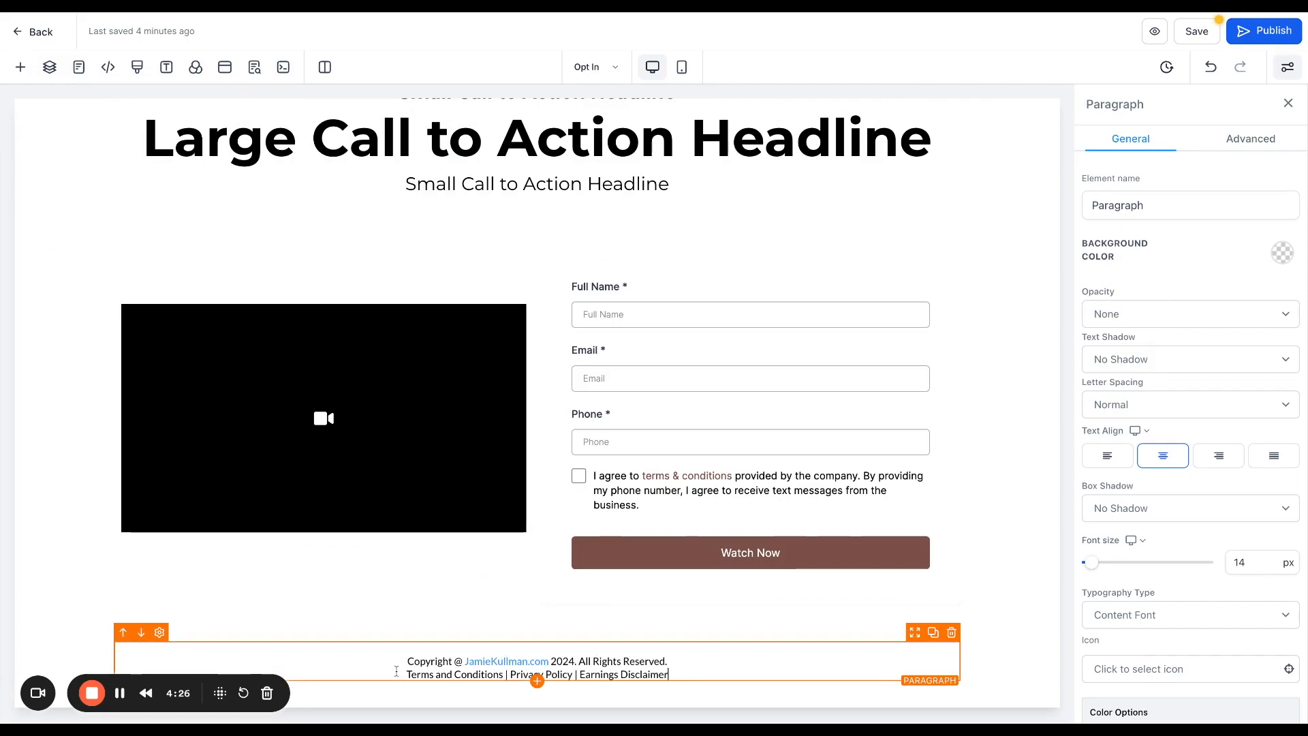
scroll(485, 511, down, 1)
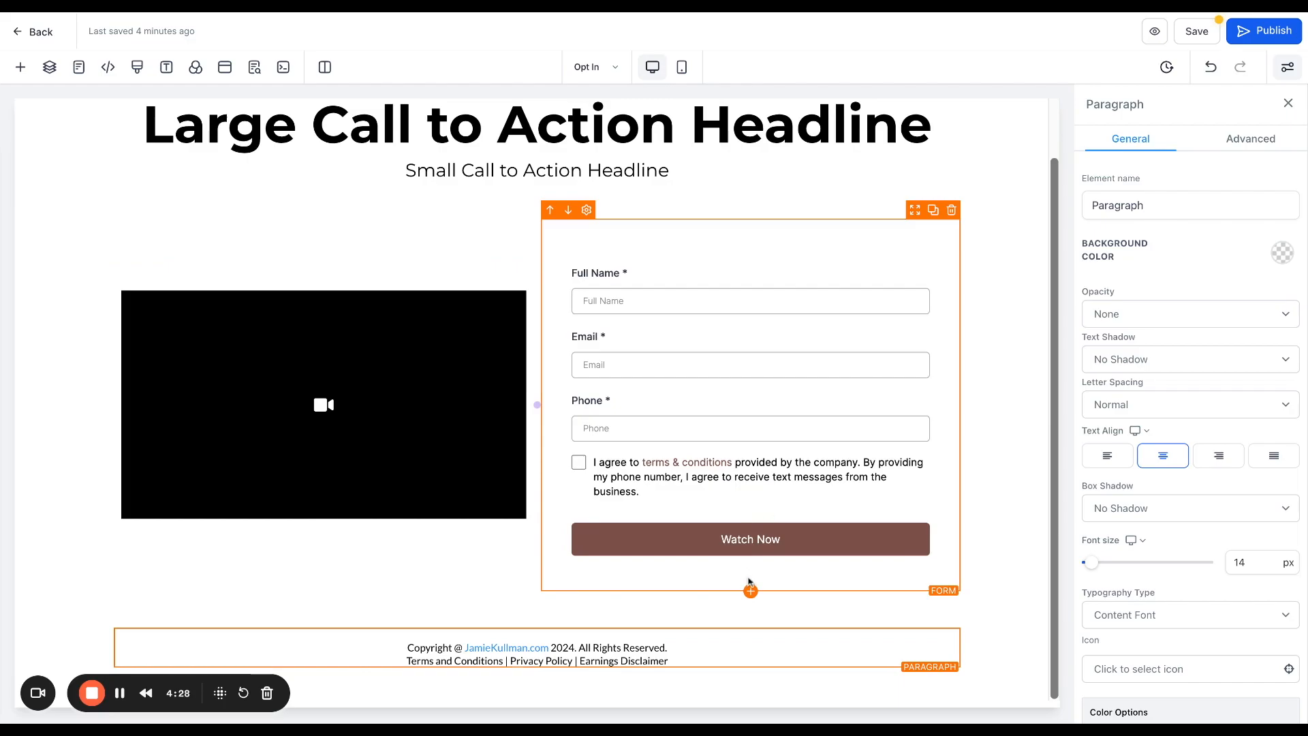
Insert an image element below the opt-in form.
click(751, 591)
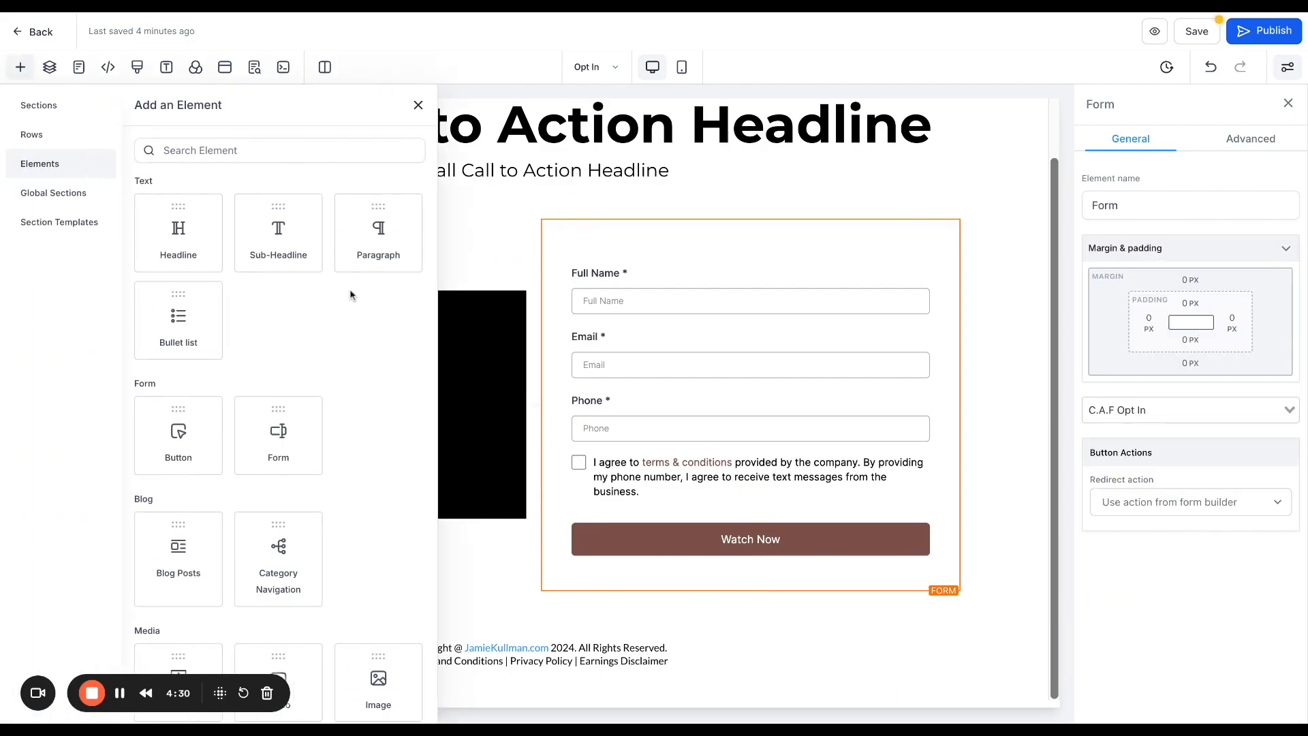
scroll(351, 295, down, 6)
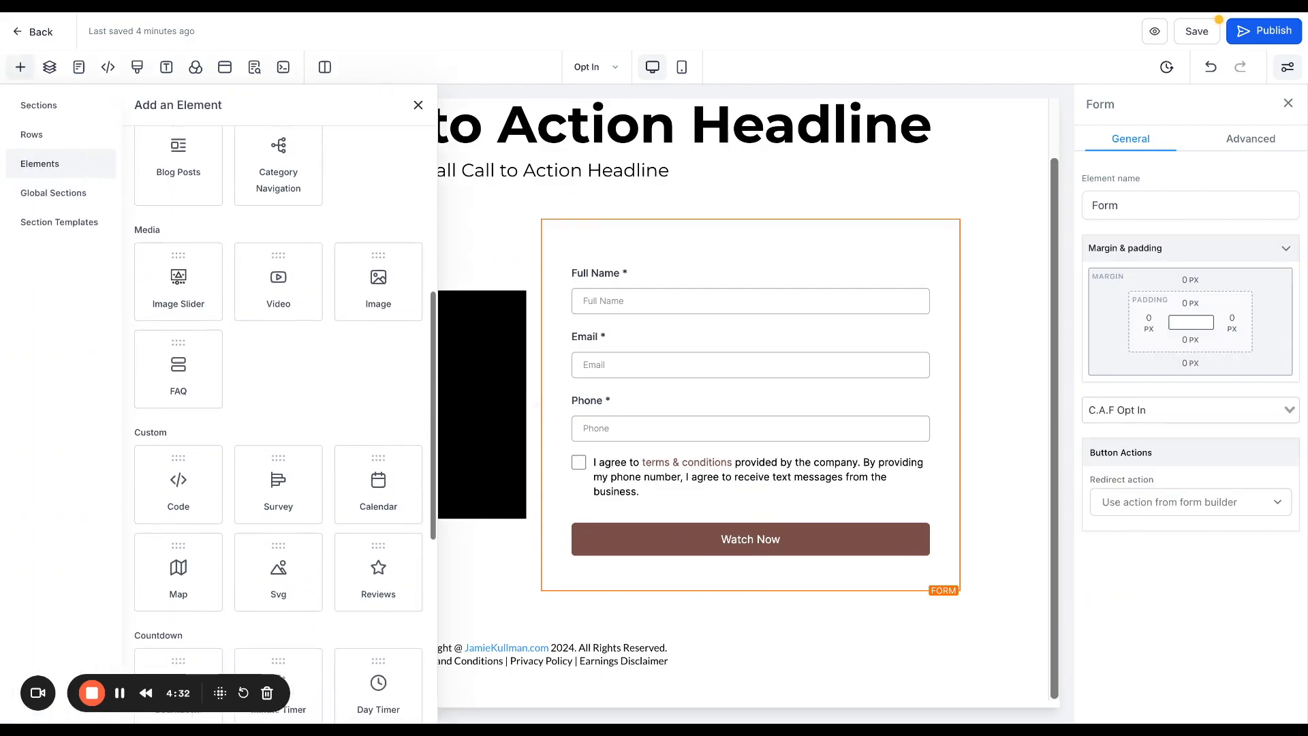
click(380, 276)
scroll(751, 473, down, 2)
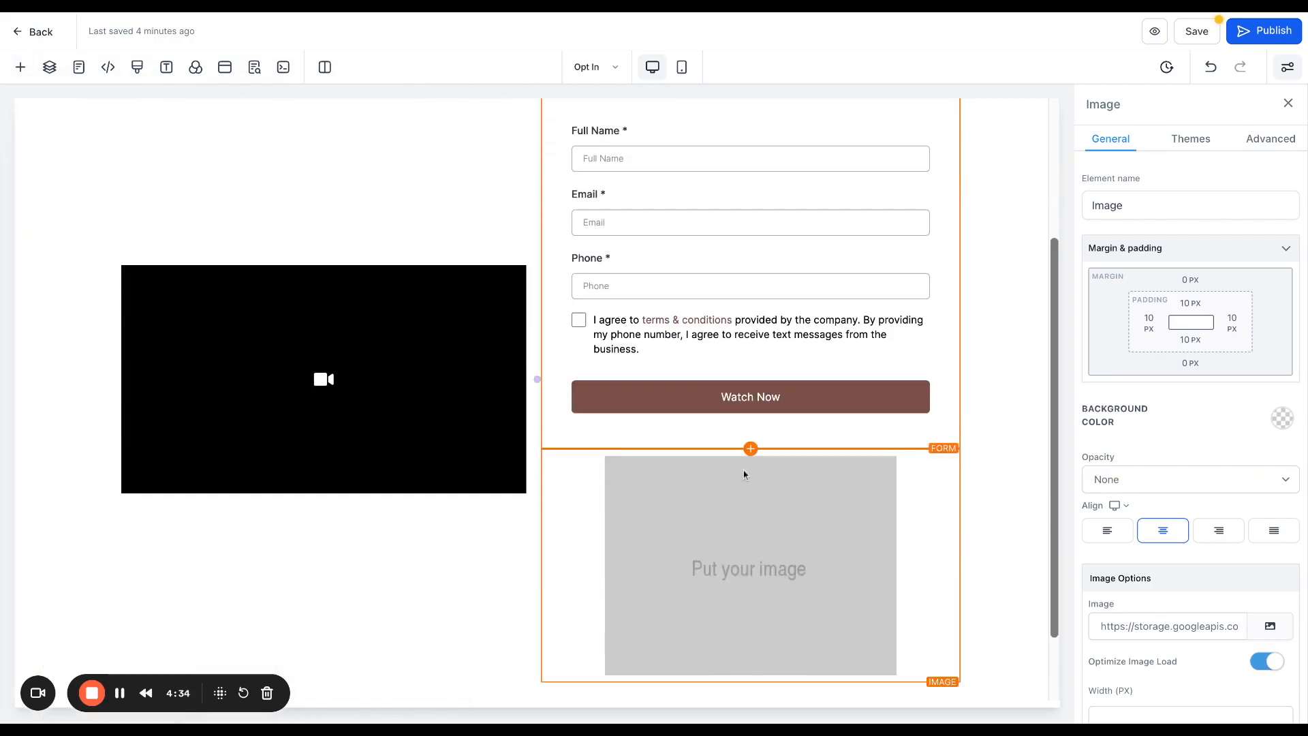
click(803, 446)
click(674, 515)
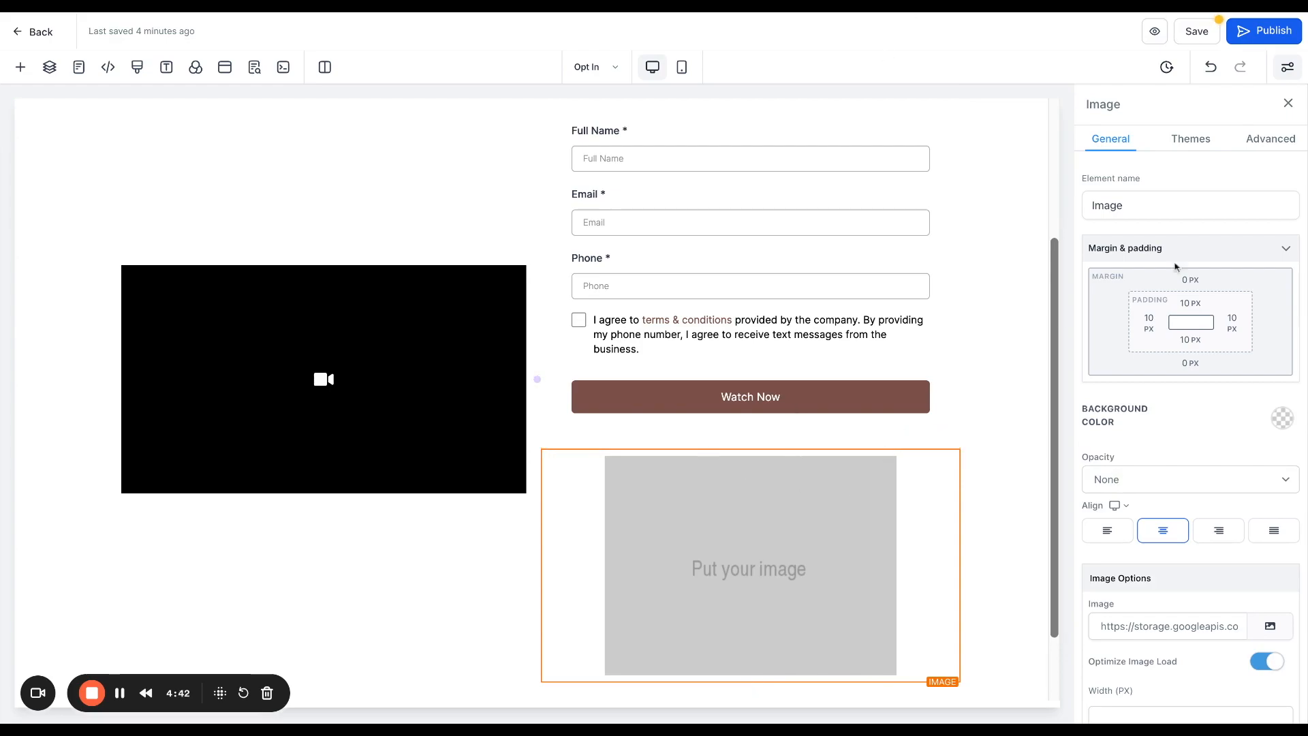
scroll(1232, 467, down, 1)
Source the image from the media library and set its width to 200 px.
click(1271, 603)
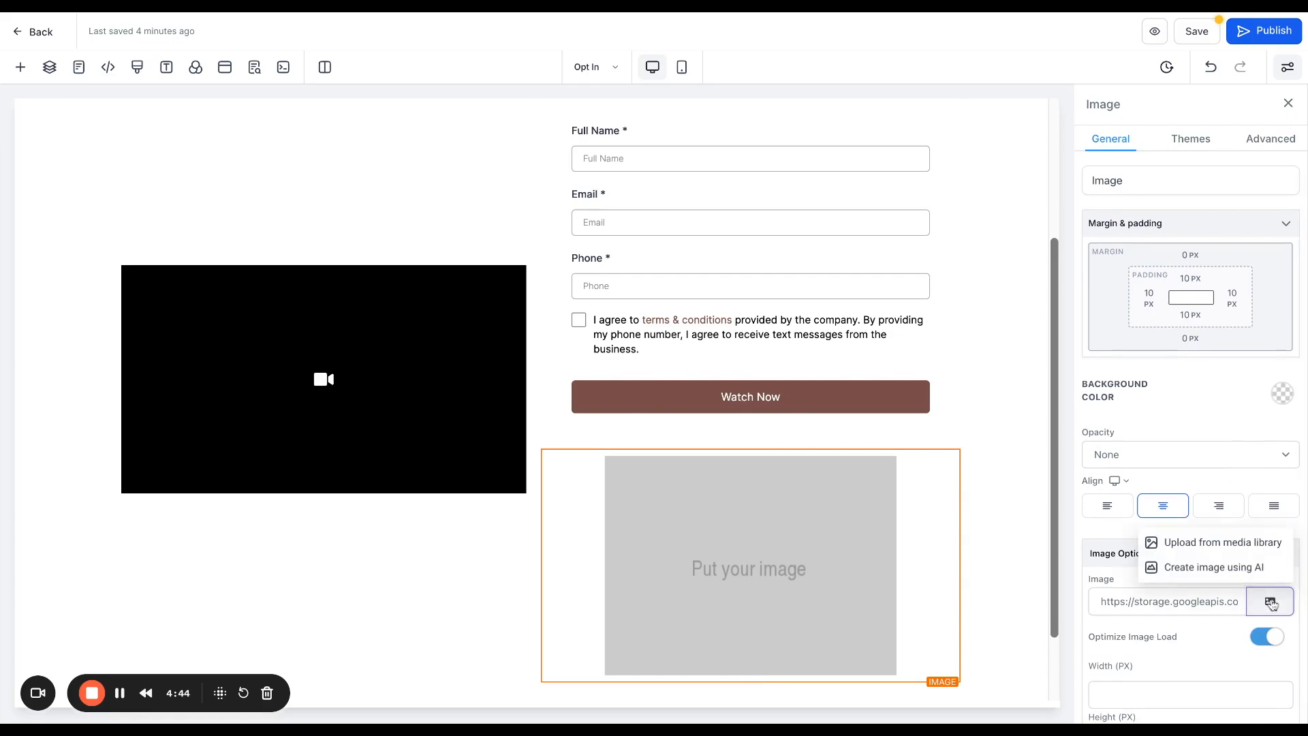
click(1244, 544)
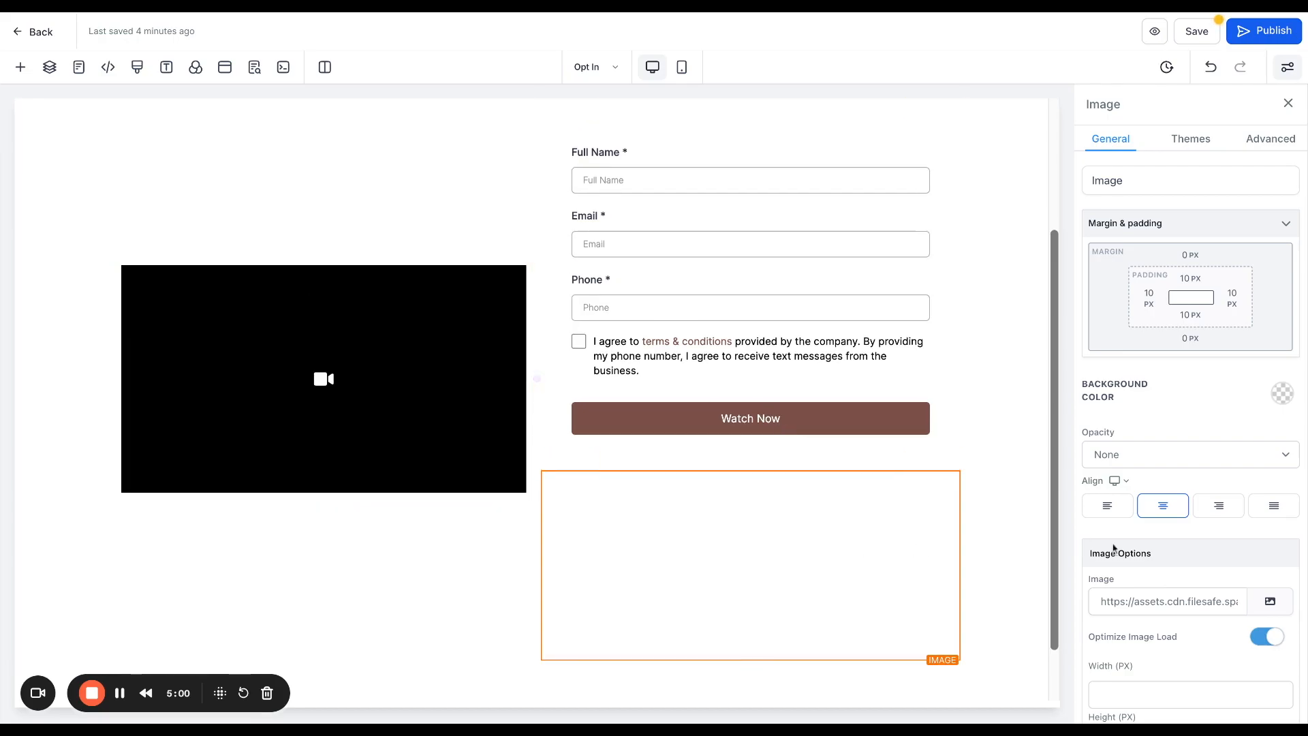
scroll(1212, 558, down, 4)
scroll(1213, 558, up, 4)
scroll(1212, 559, down, 4)
click(1148, 445)
text(2)
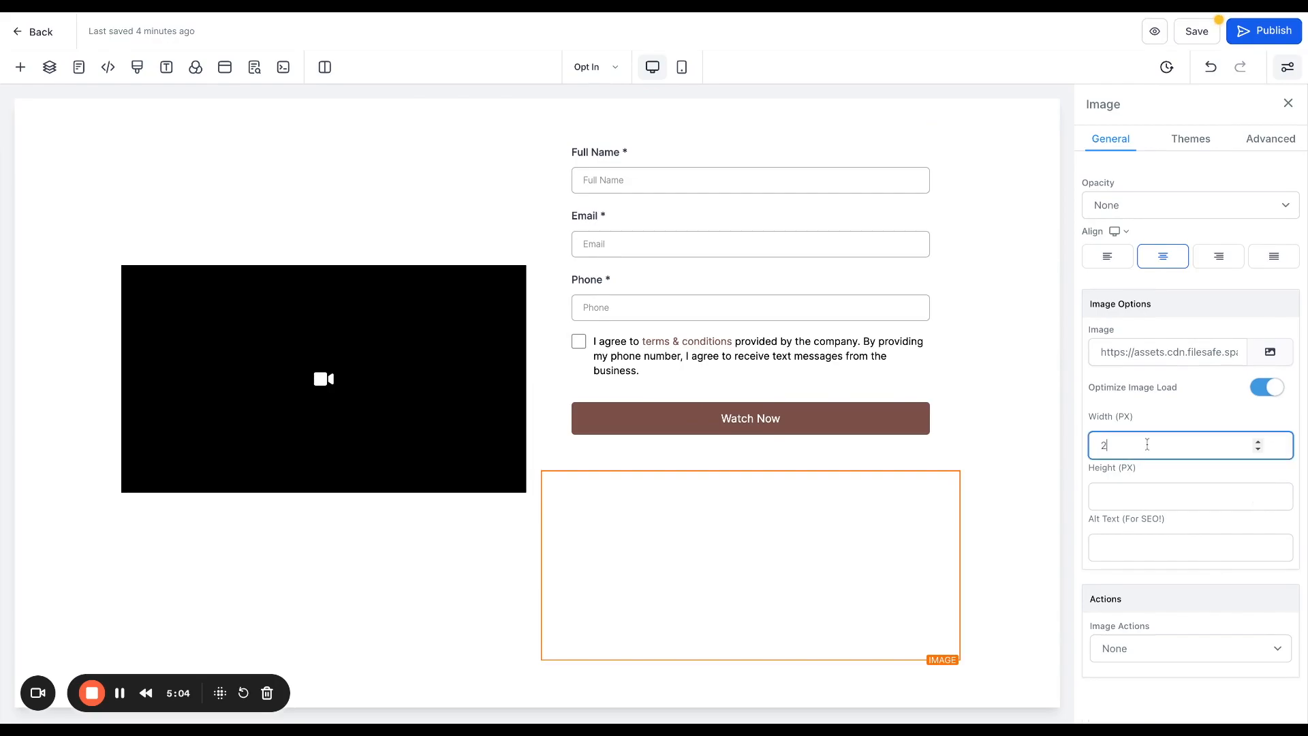
text(00)
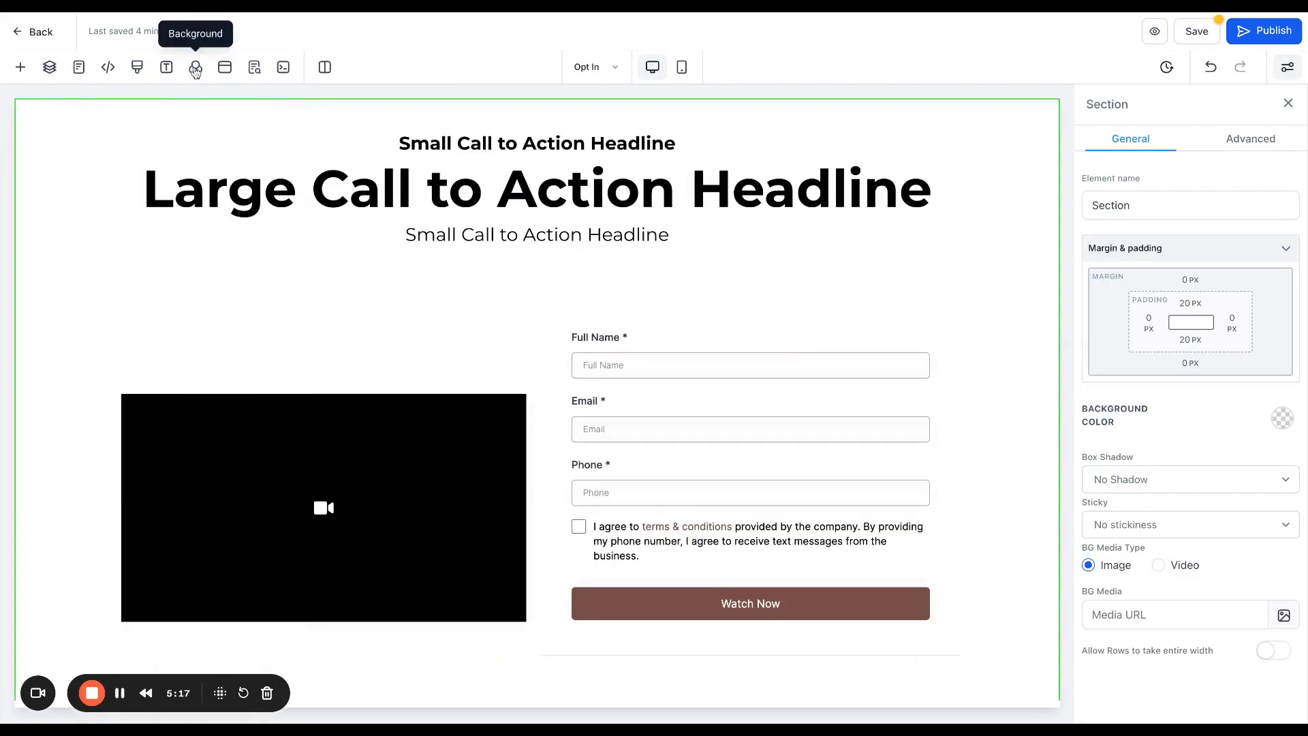
Add custom colour #41453E to the section's background colour palette.
click(195, 67)
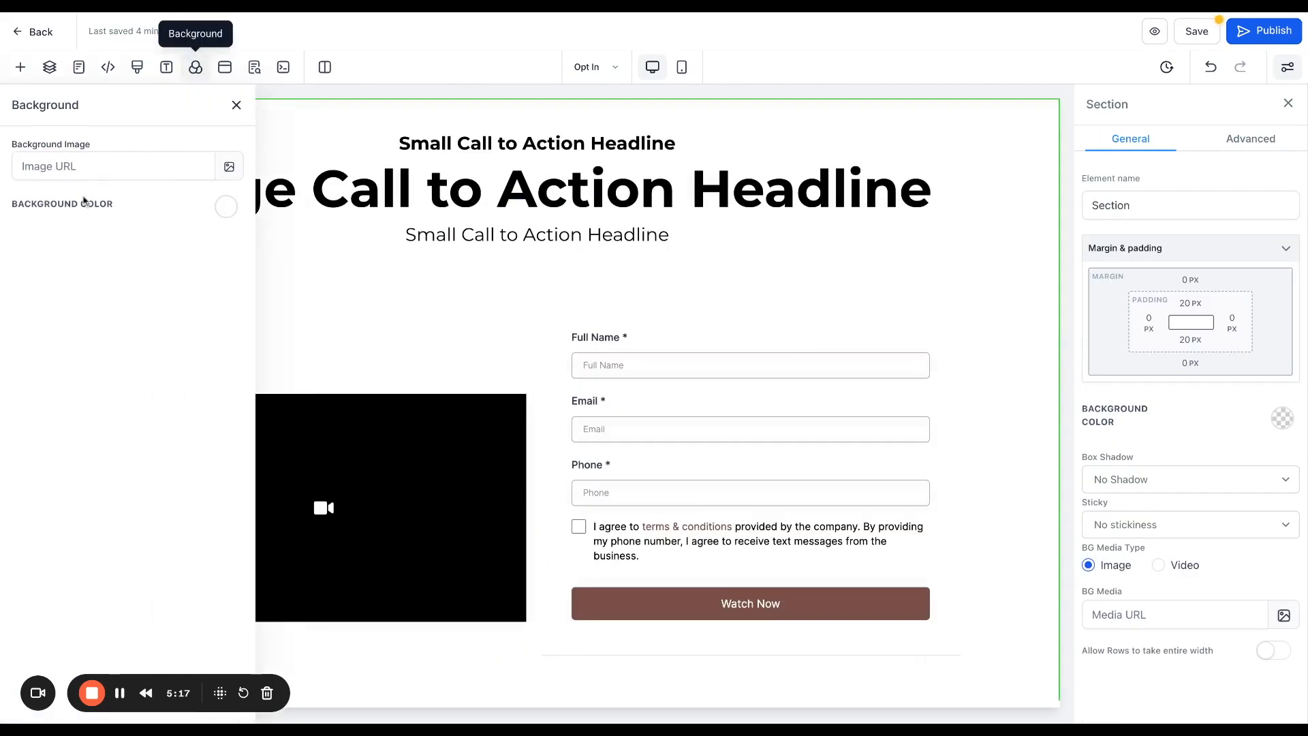
click(90, 165)
click(225, 206)
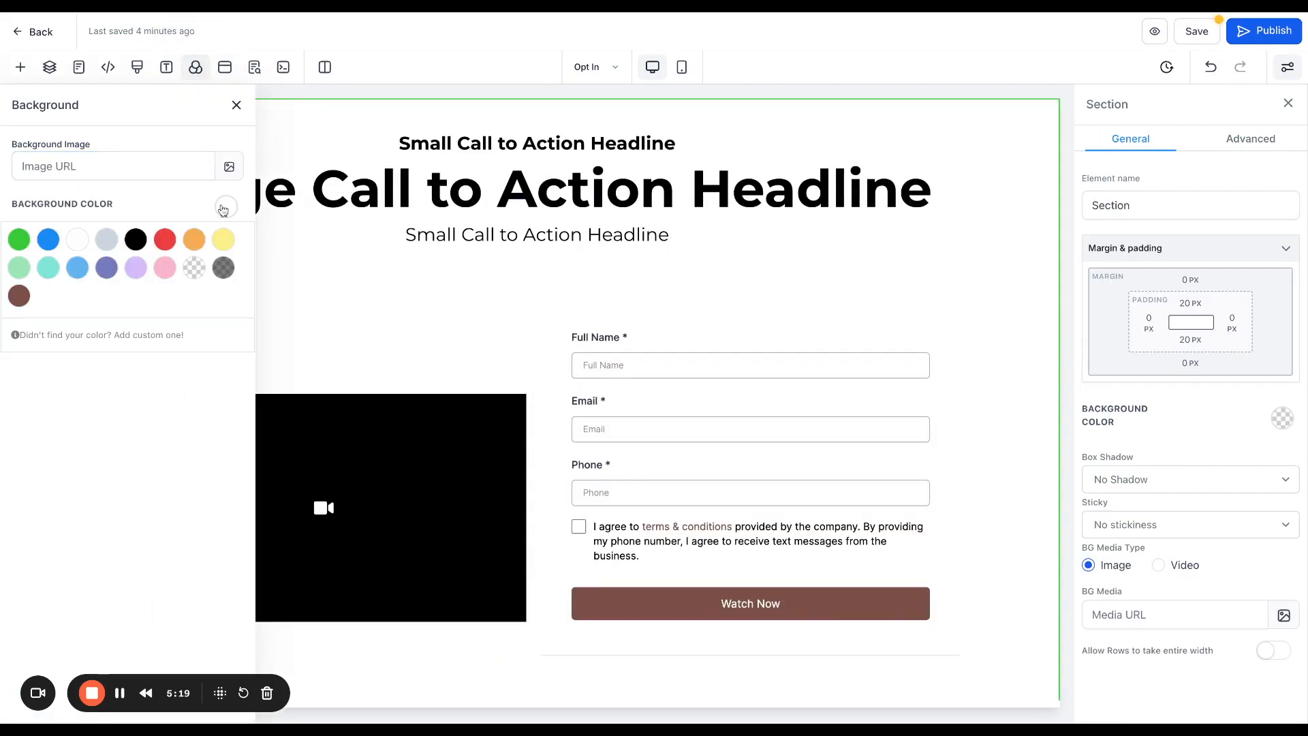
click(62, 335)
click(147, 387)
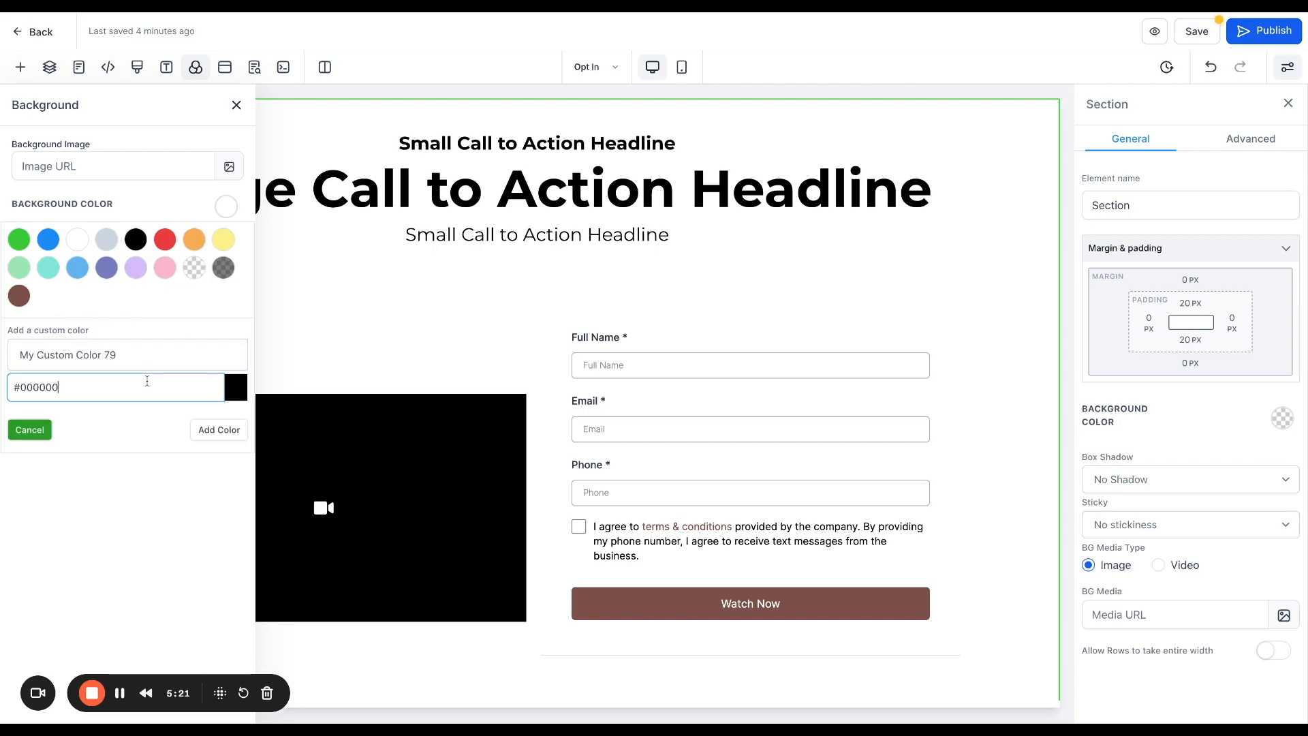
text(#41453E)
triple_click(96, 393)
text(#41453E)
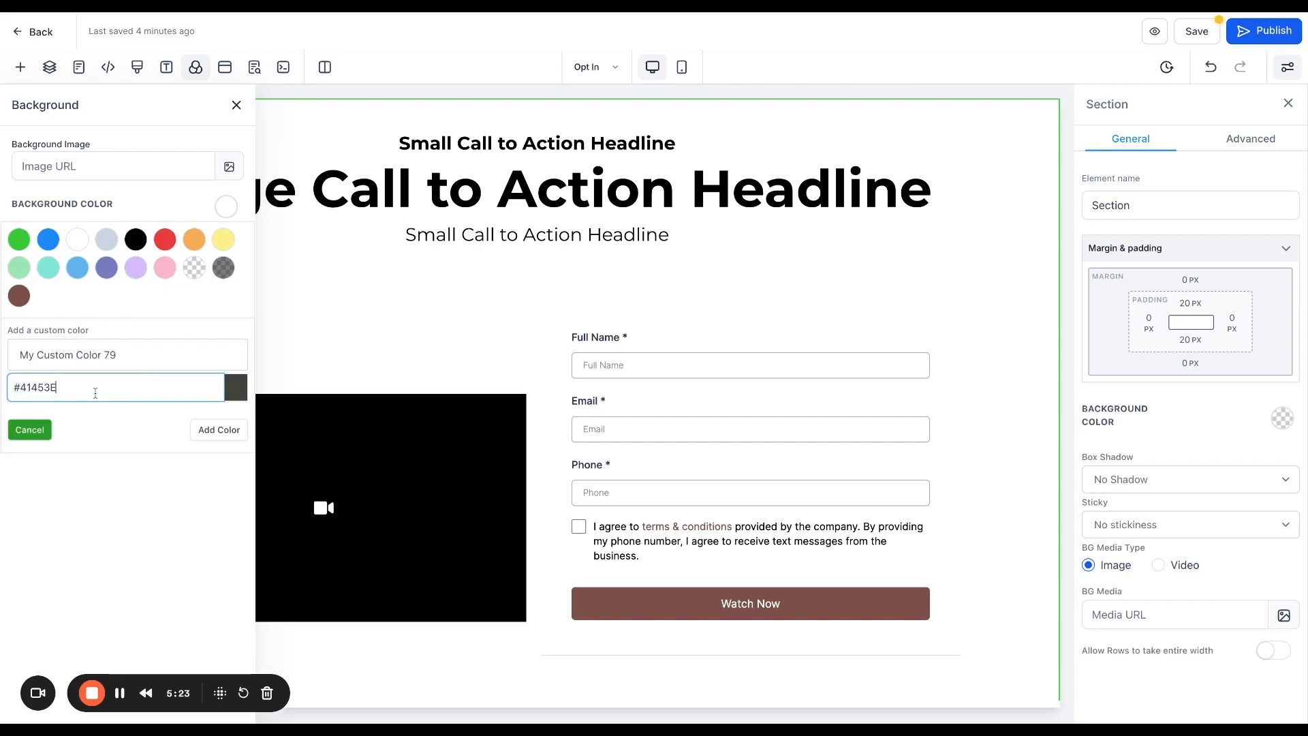
click(230, 431)
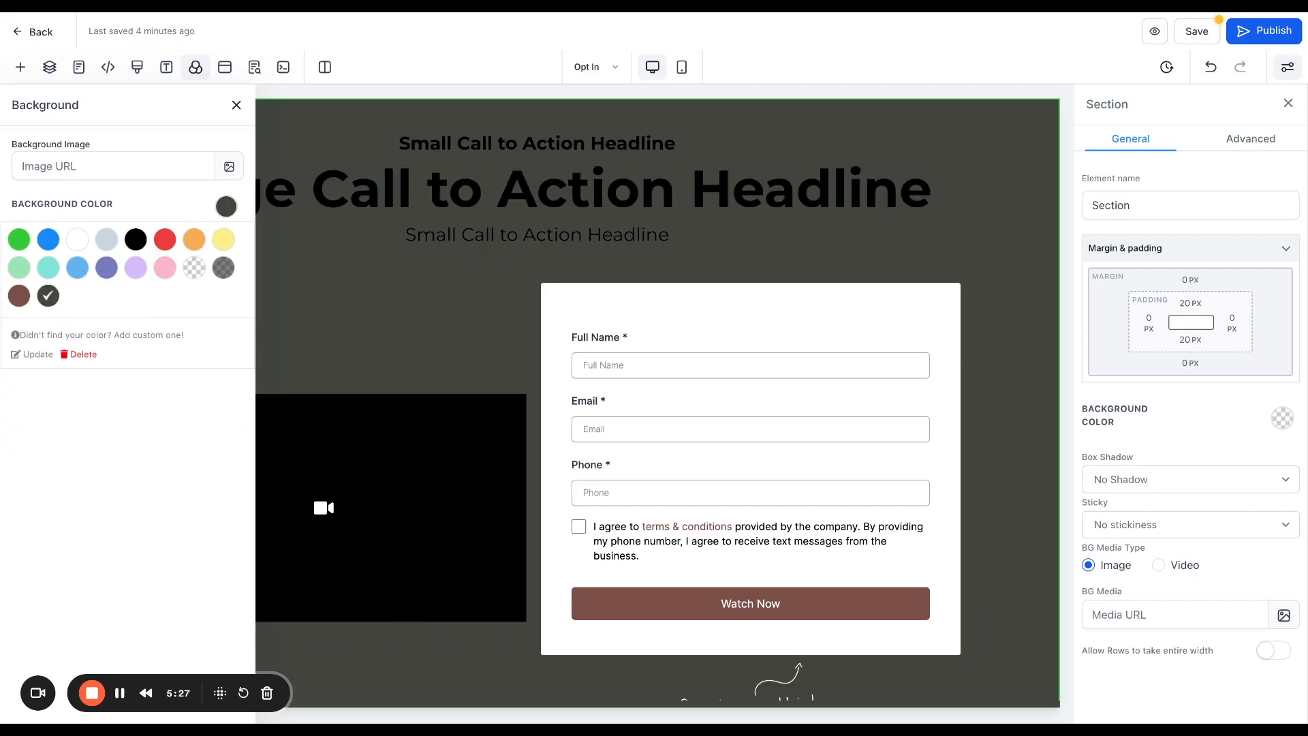
Switch the section background to the brown swatch.
scroll(456, 309, down, 2)
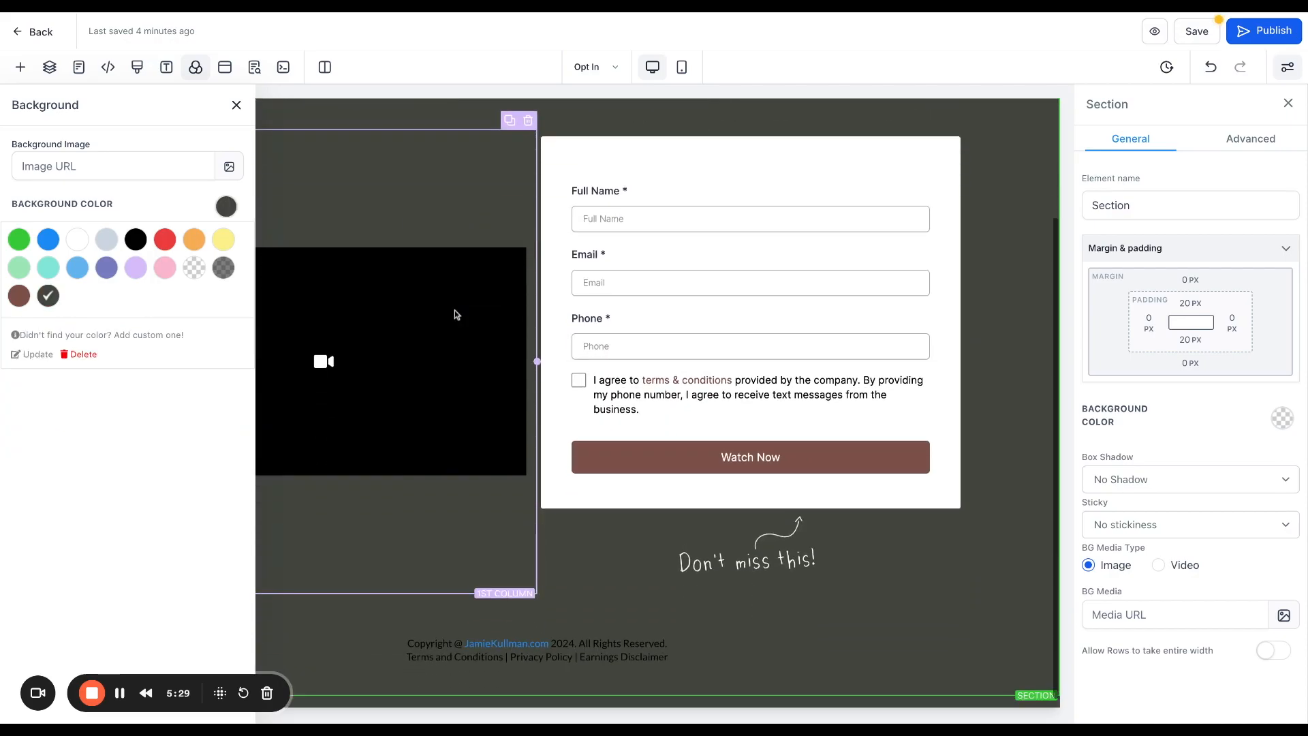
scroll(455, 315, up, 2)
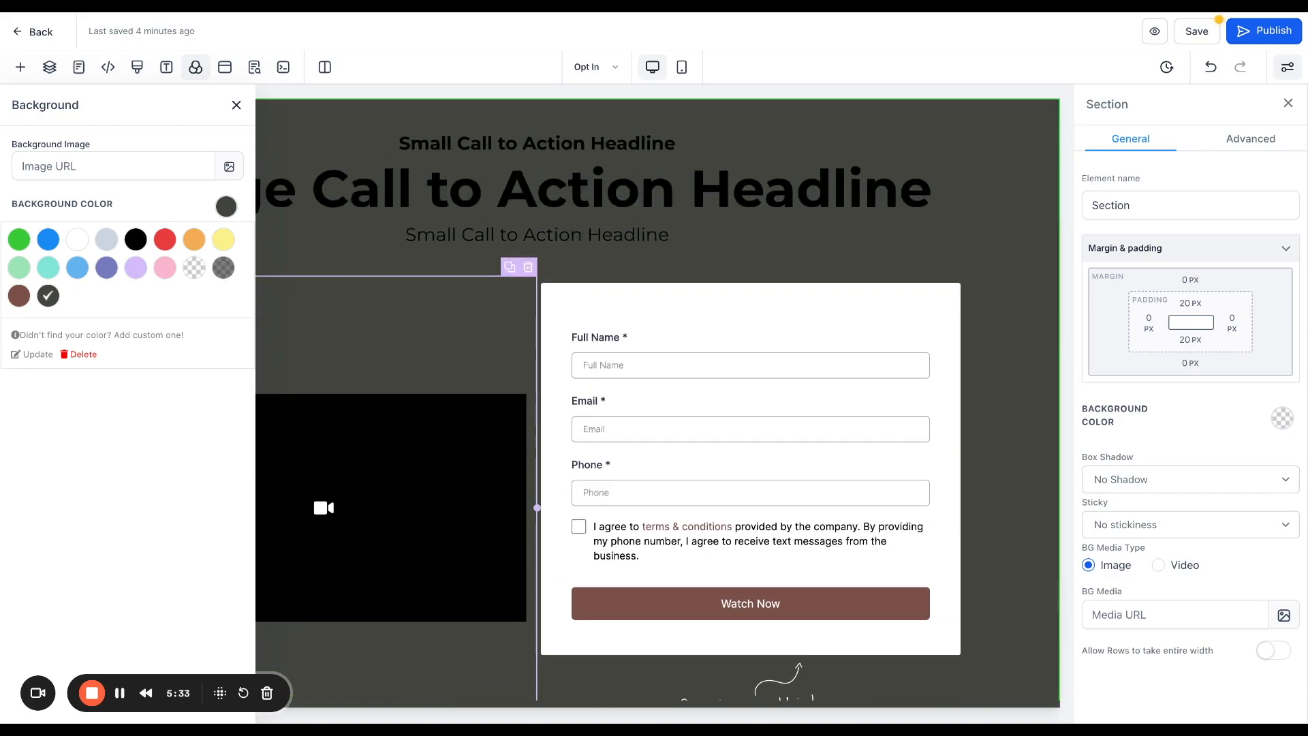
click(18, 296)
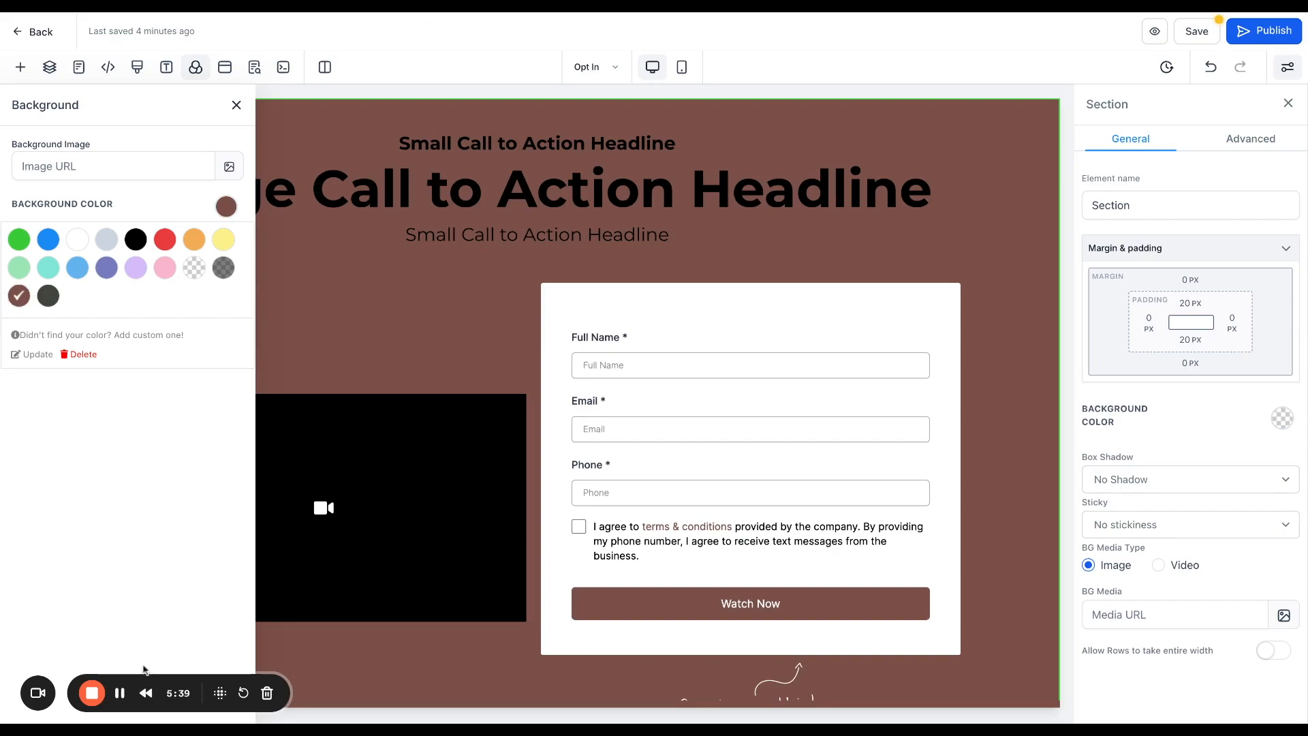
click(893, 190)
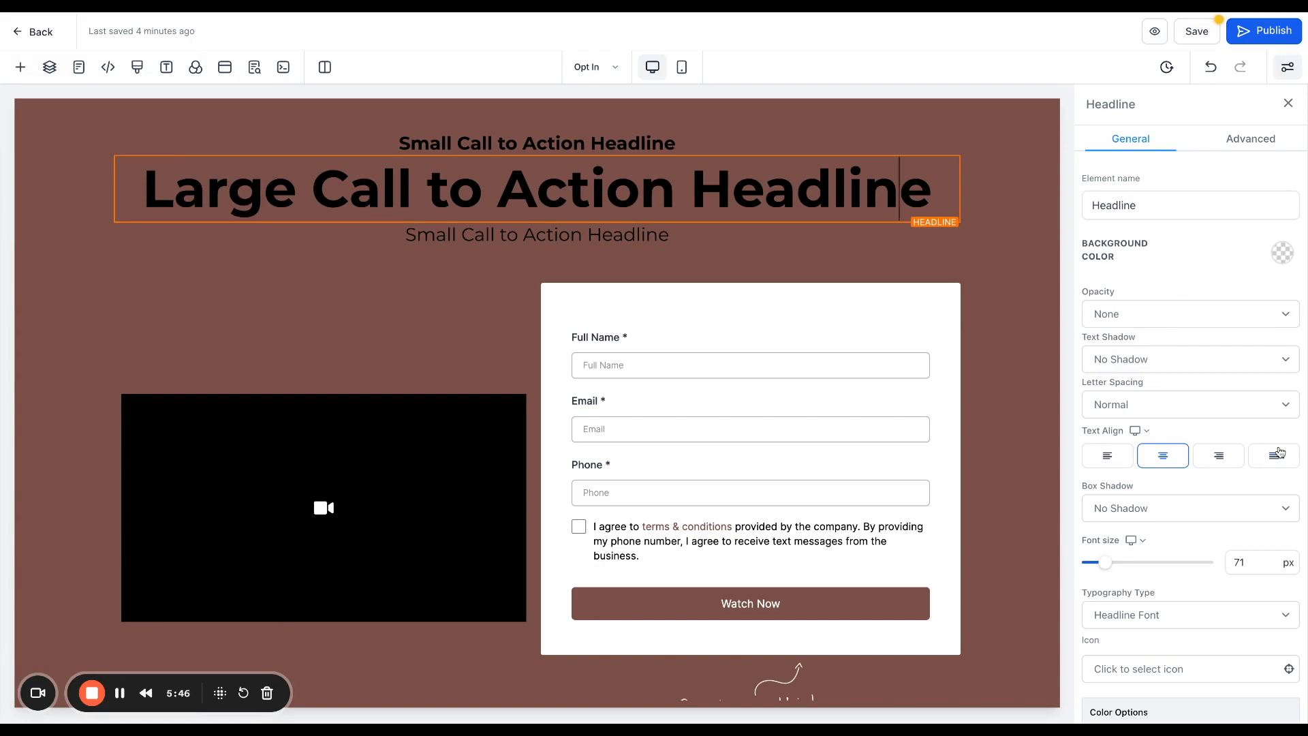
Make the large headline's bold text colour a new custom #F9FAF8.
scroll(1280, 464, down, 5)
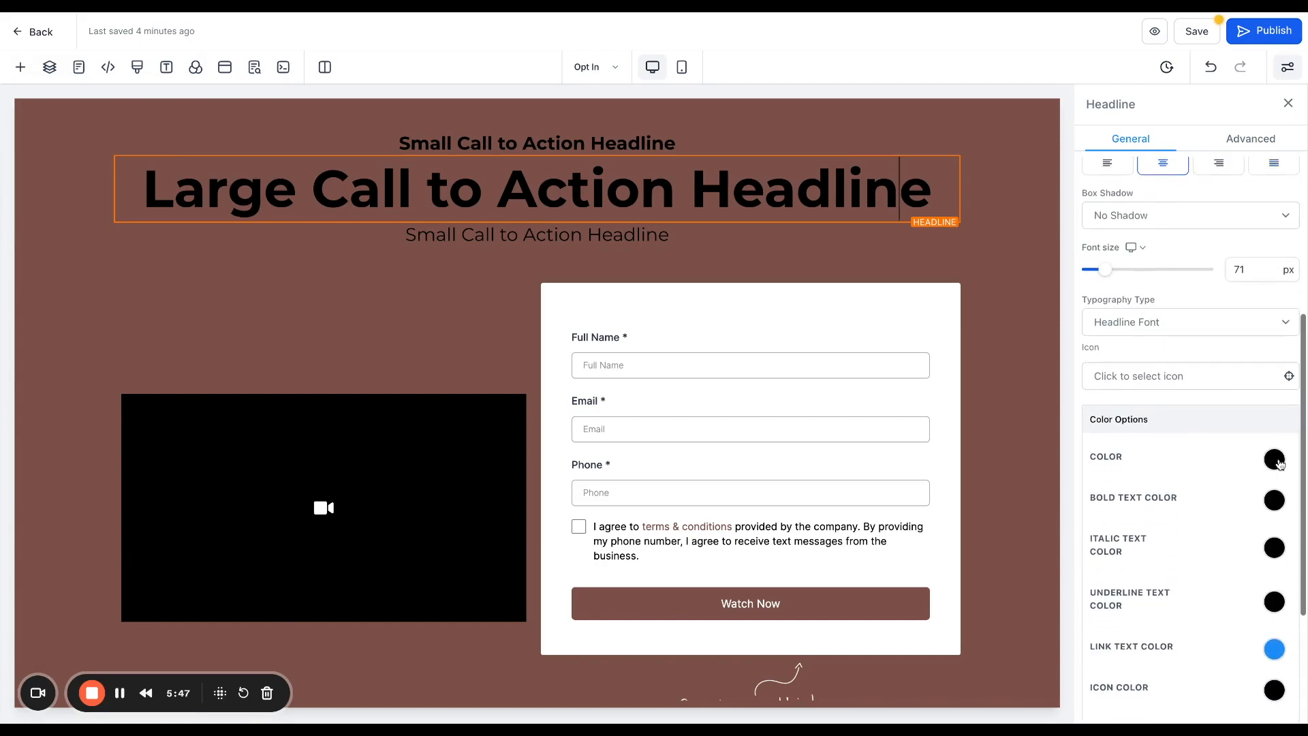
click(1275, 501)
click(1160, 635)
triple_click(1141, 680)
text(#F9FAF8)
scroll(1162, 684, down, 1)
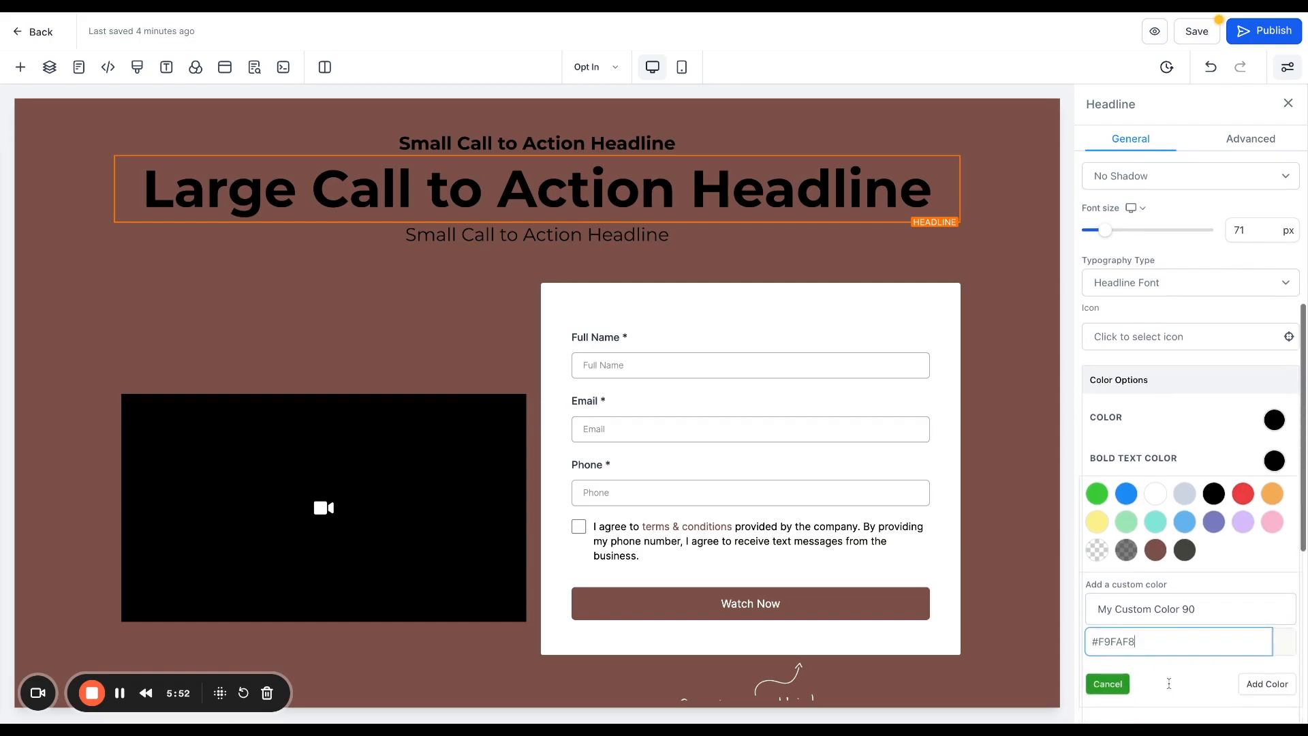
click(1254, 684)
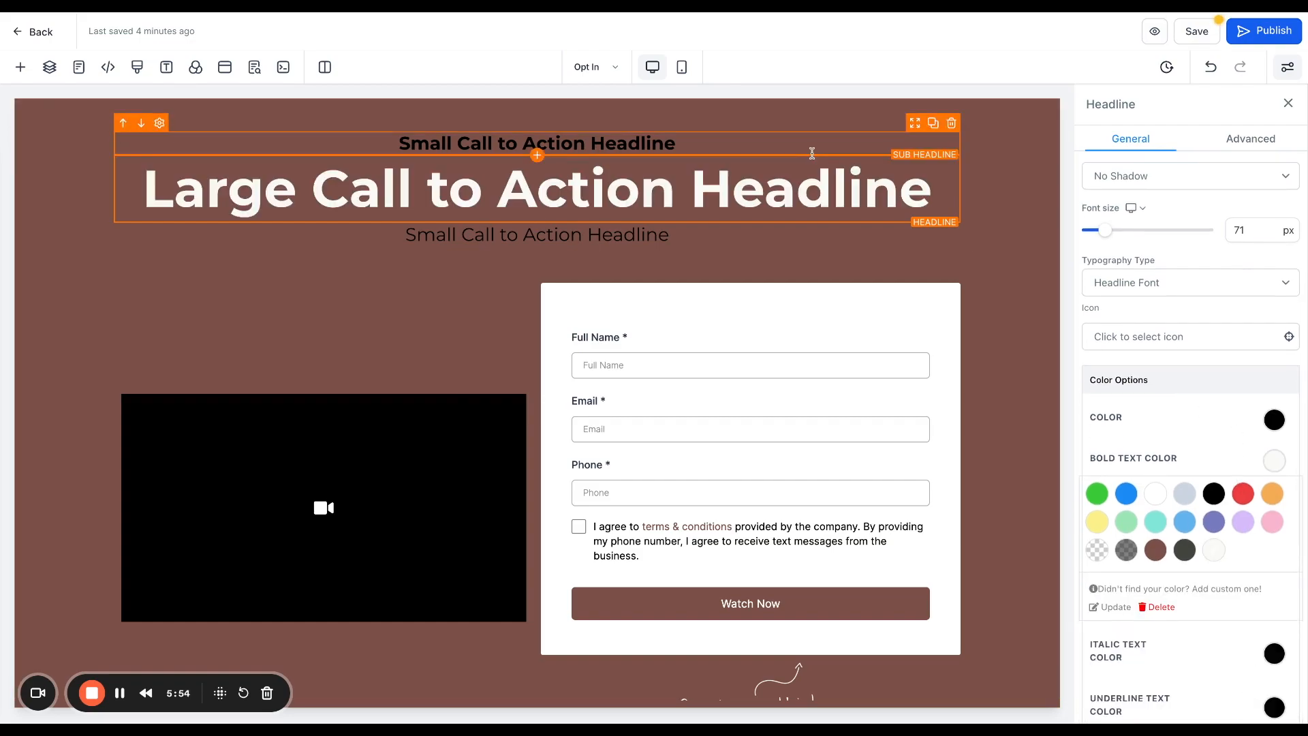
Apply the #F9FAF8 white to both small headlines' text colours.
click(736, 145)
click(1218, 555)
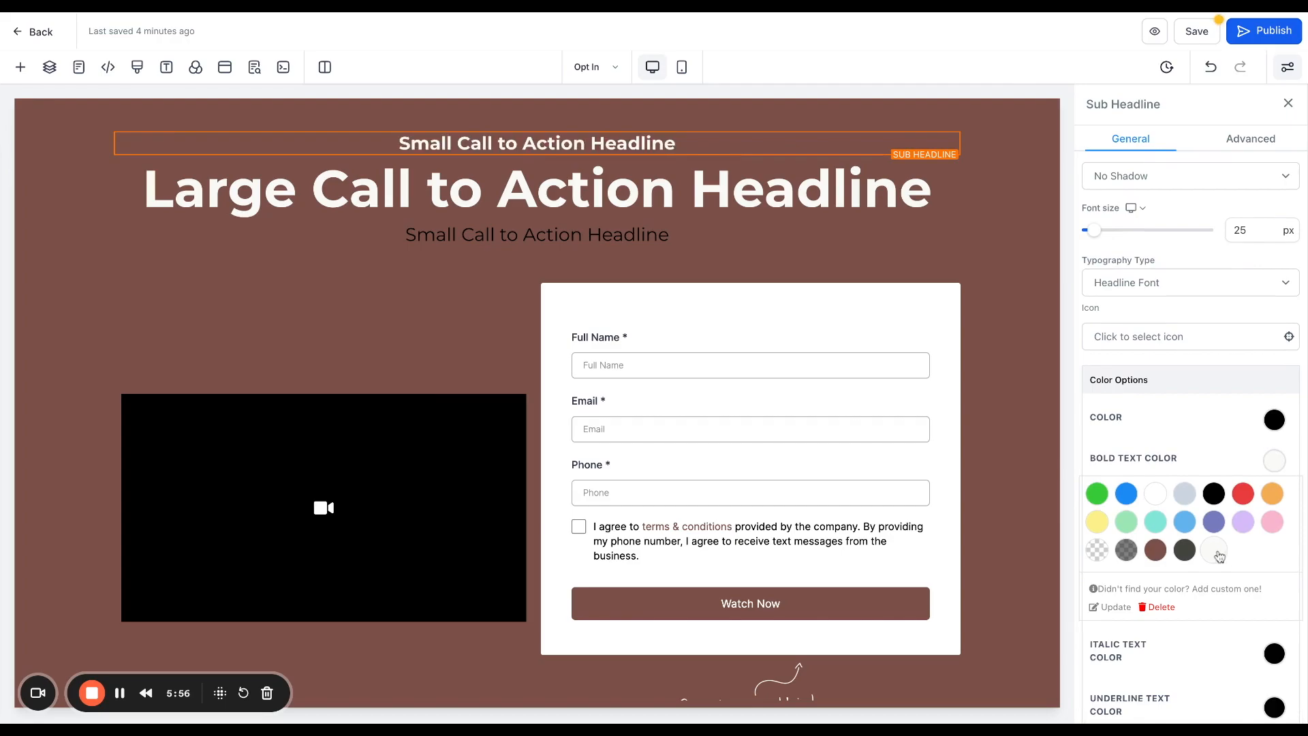
click(717, 239)
click(1219, 557)
scroll(1220, 560, down, 3)
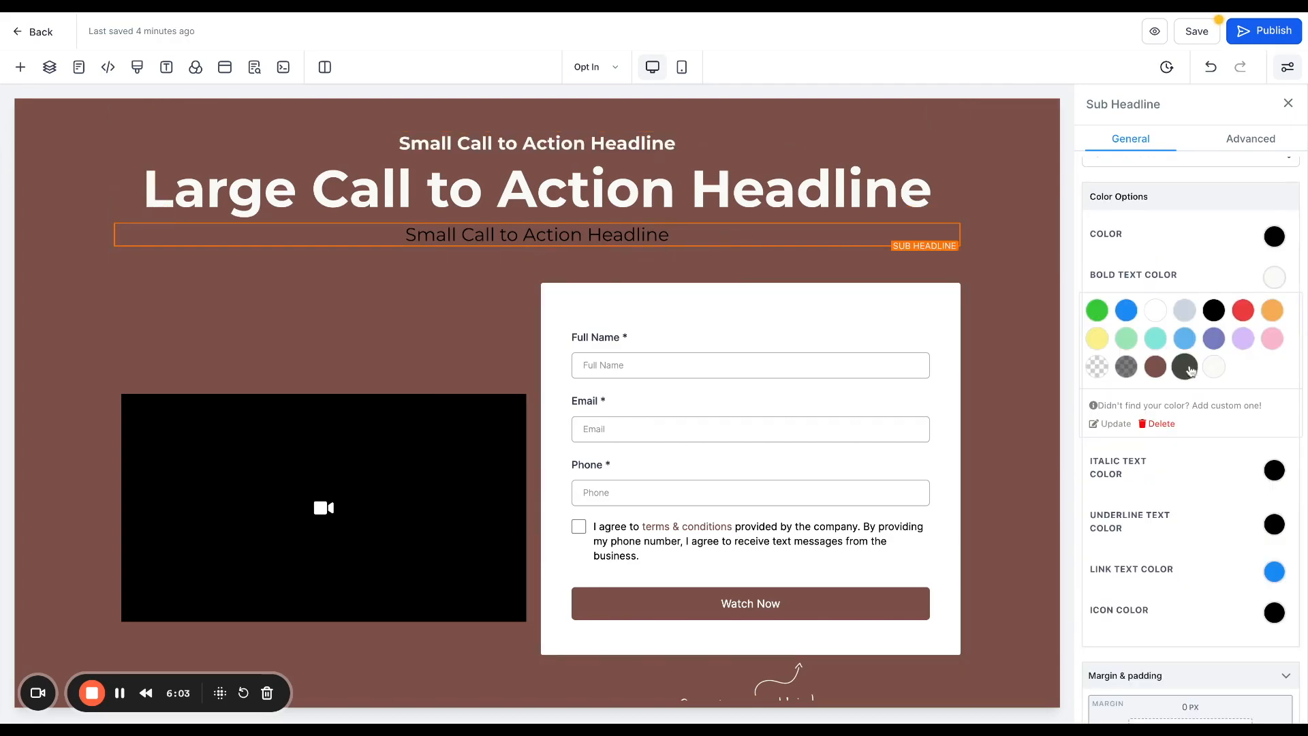
click(1278, 473)
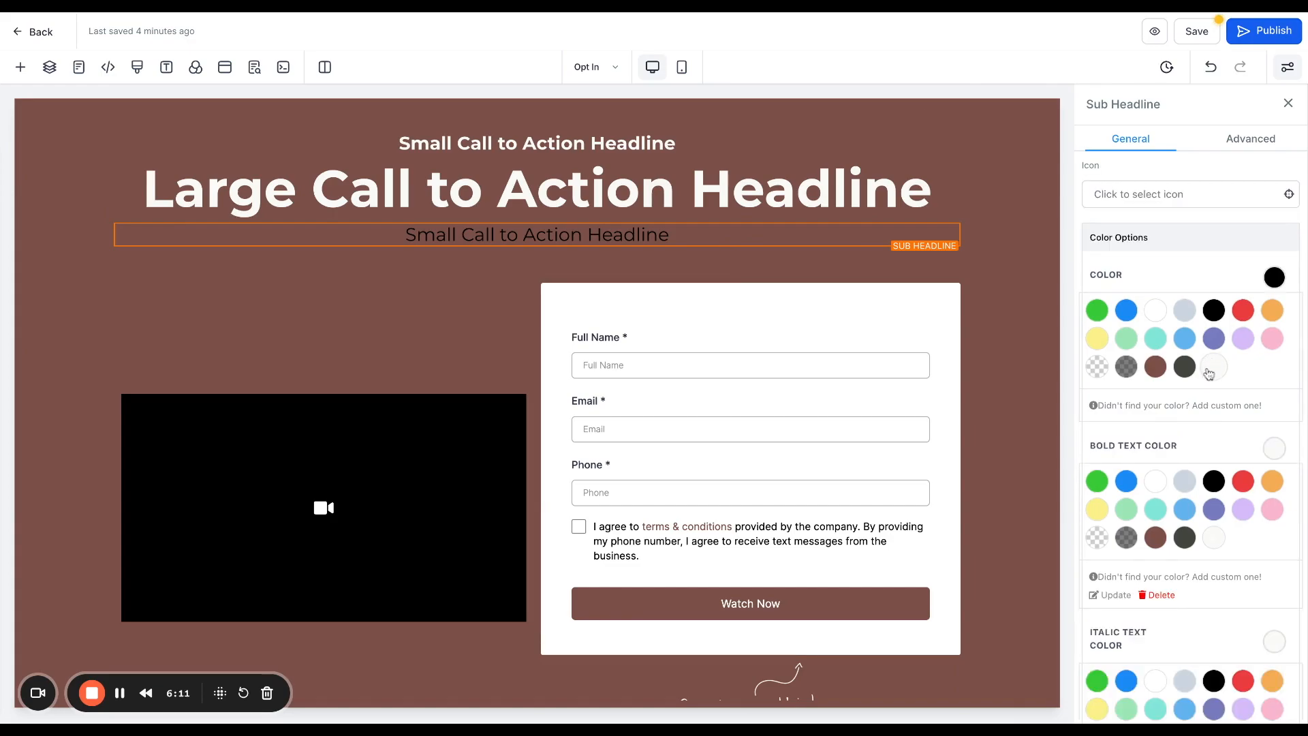
click(1211, 371)
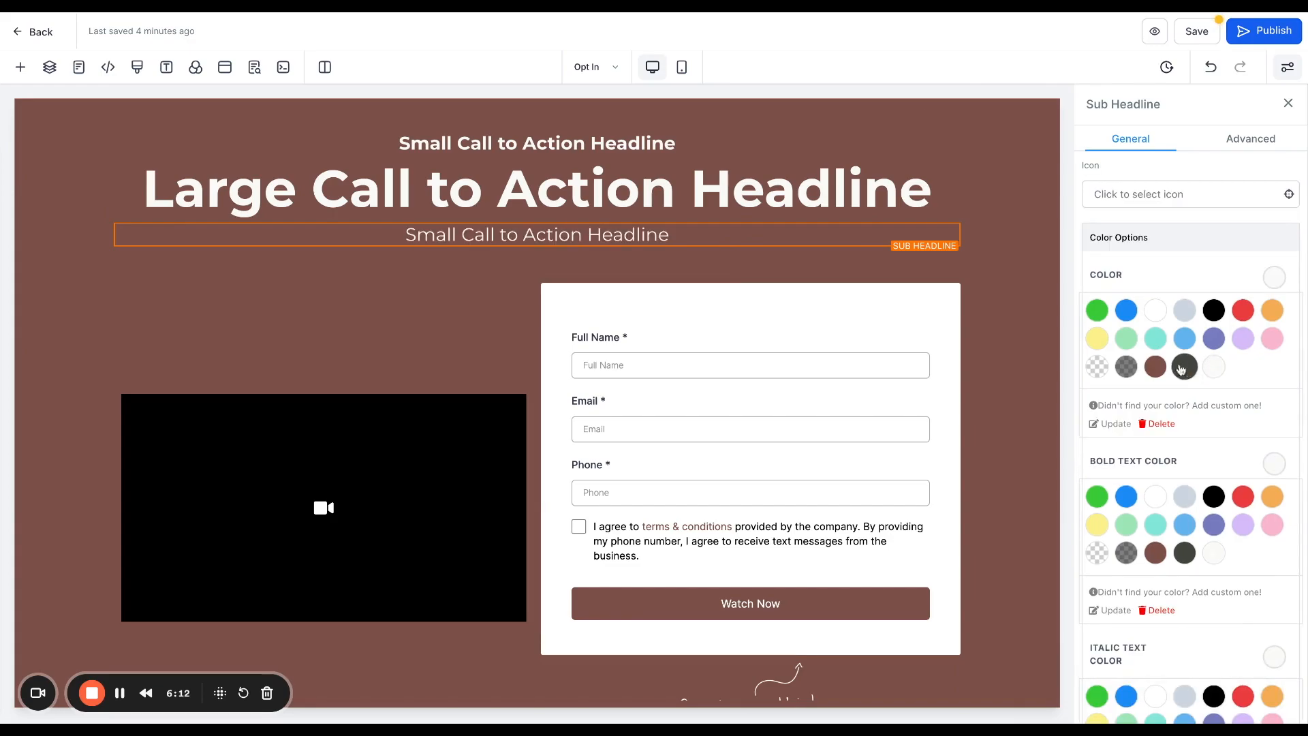
click(1004, 331)
scroll(935, 336, down, 2)
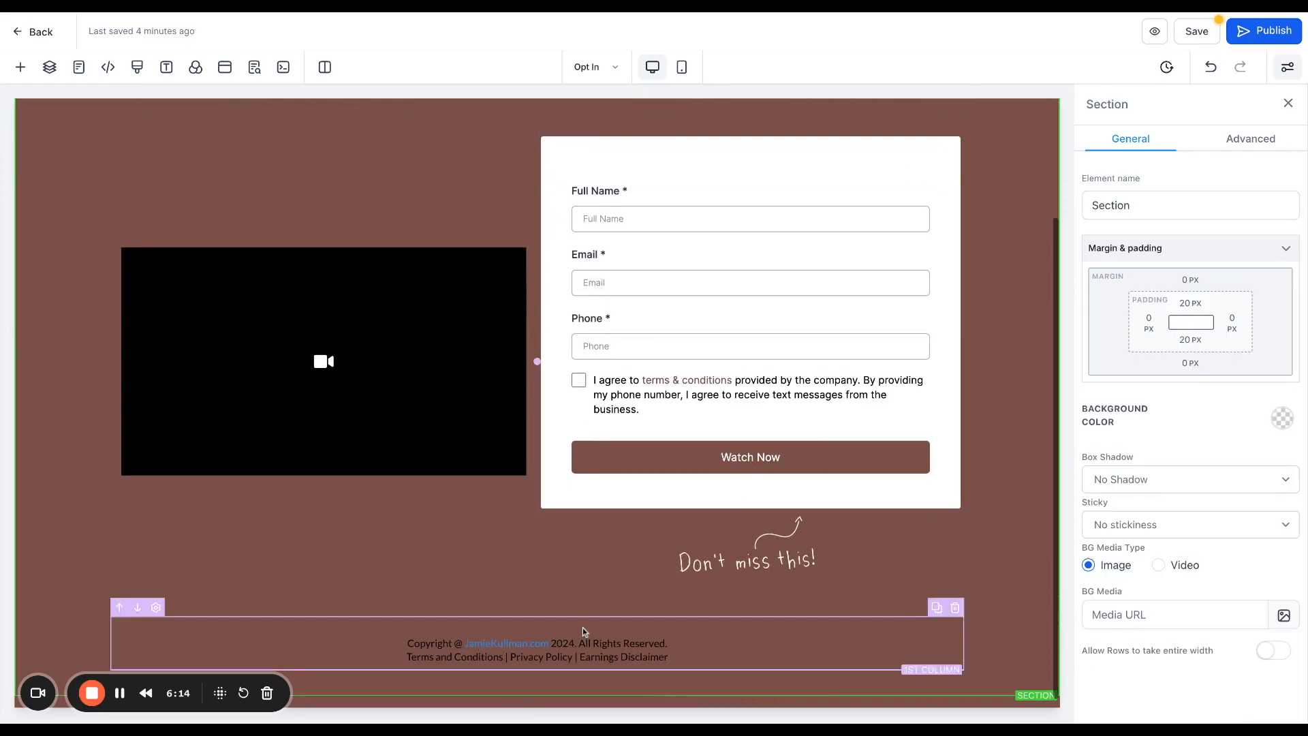
Make the copyright footer paragraph's text colour near-white.
click(804, 644)
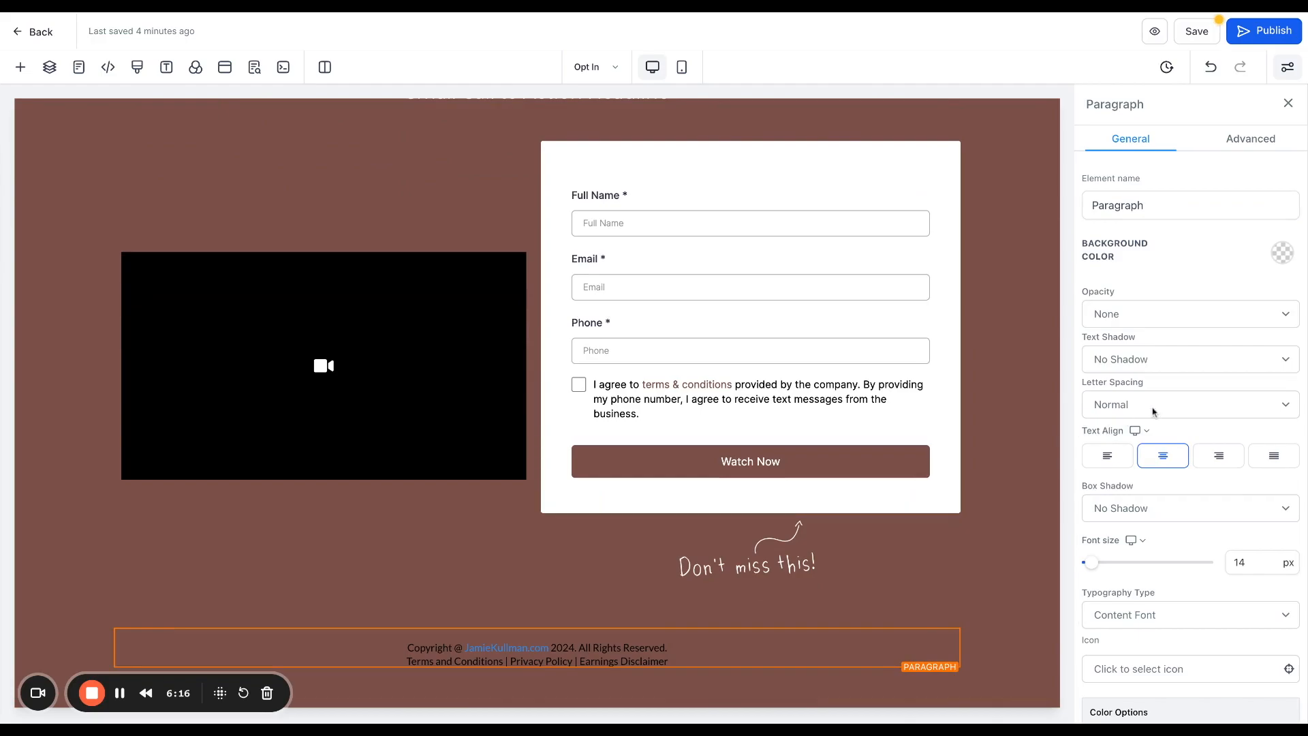
scroll(1158, 407, down, 3)
click(1276, 475)
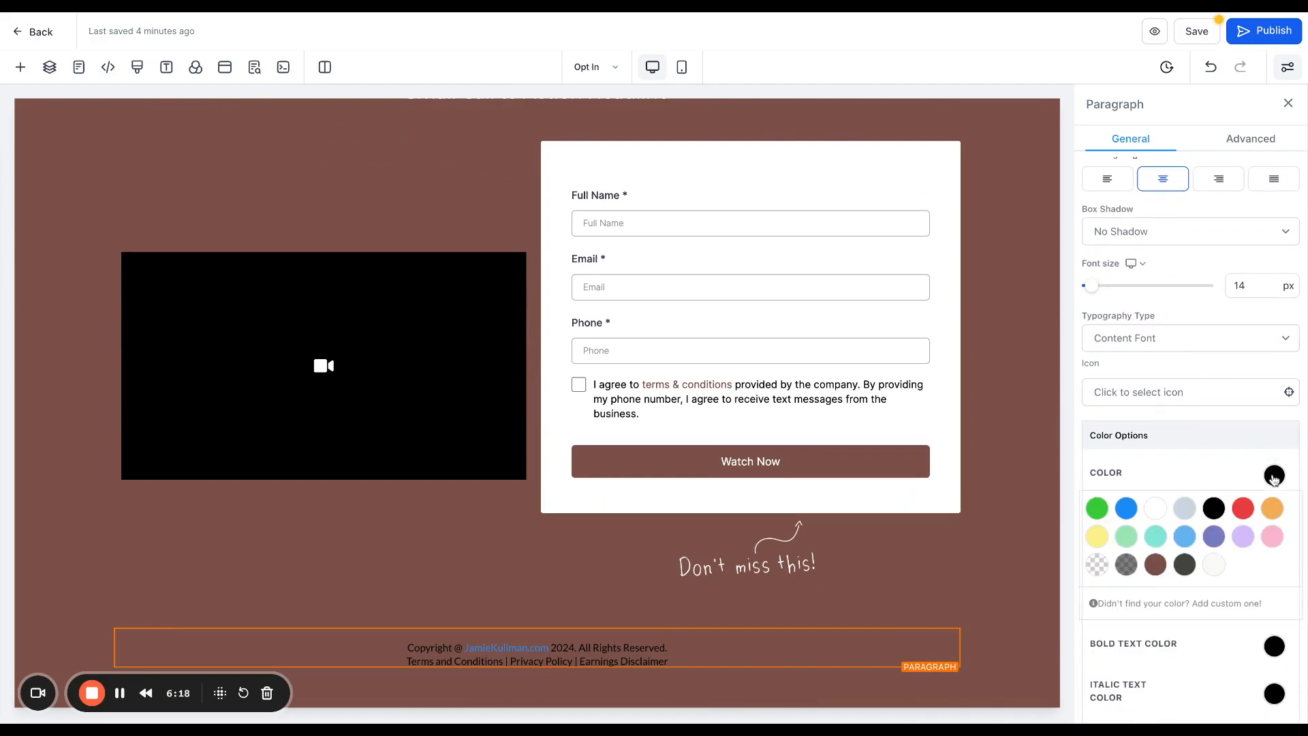
click(1218, 565)
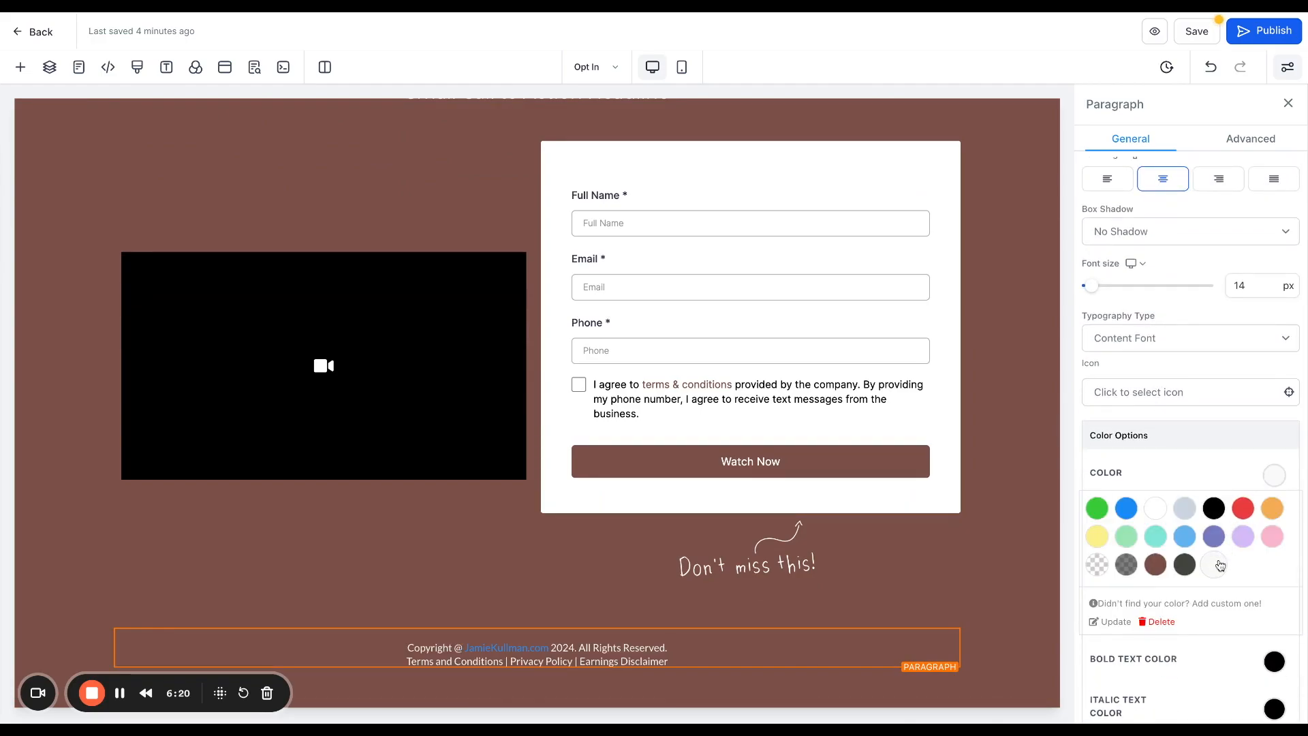
After trying several swatches, set the footer link text to a new custom colour #BB8362.
scroll(1220, 565, down, 5)
click(1275, 462)
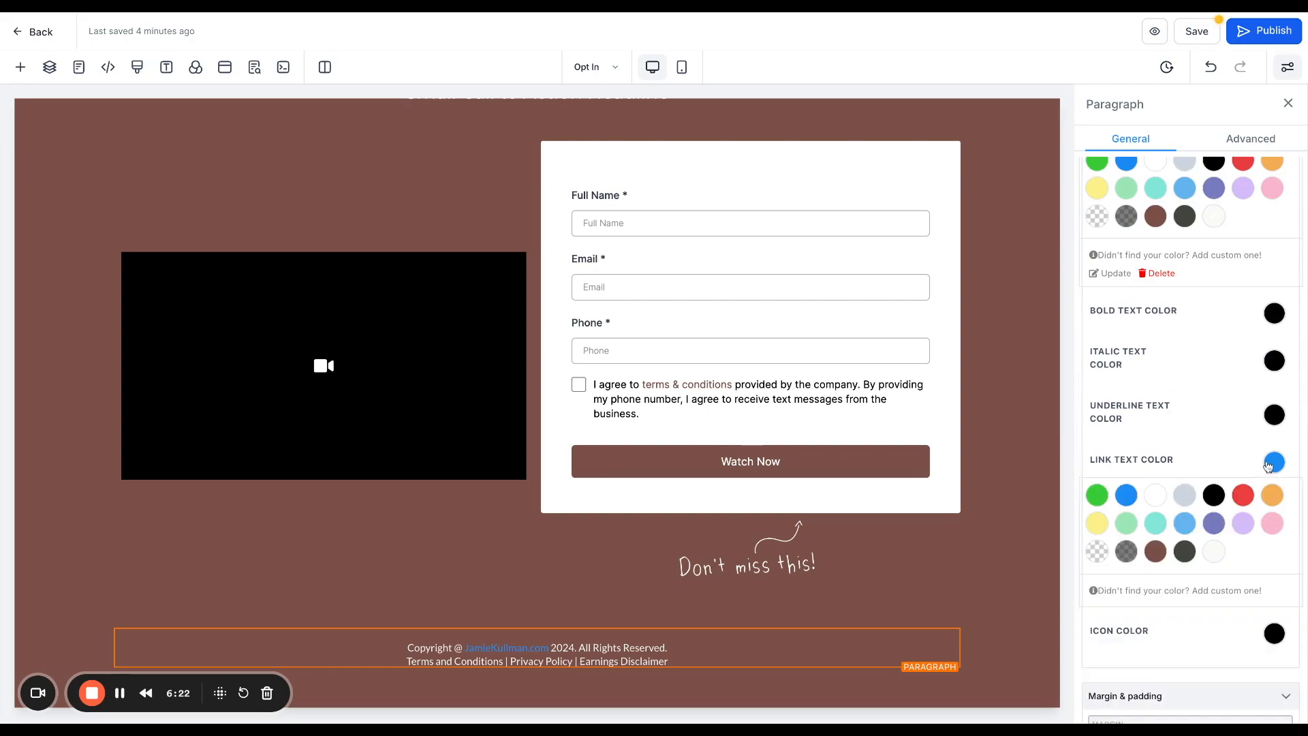
click(1155, 563)
click(1216, 553)
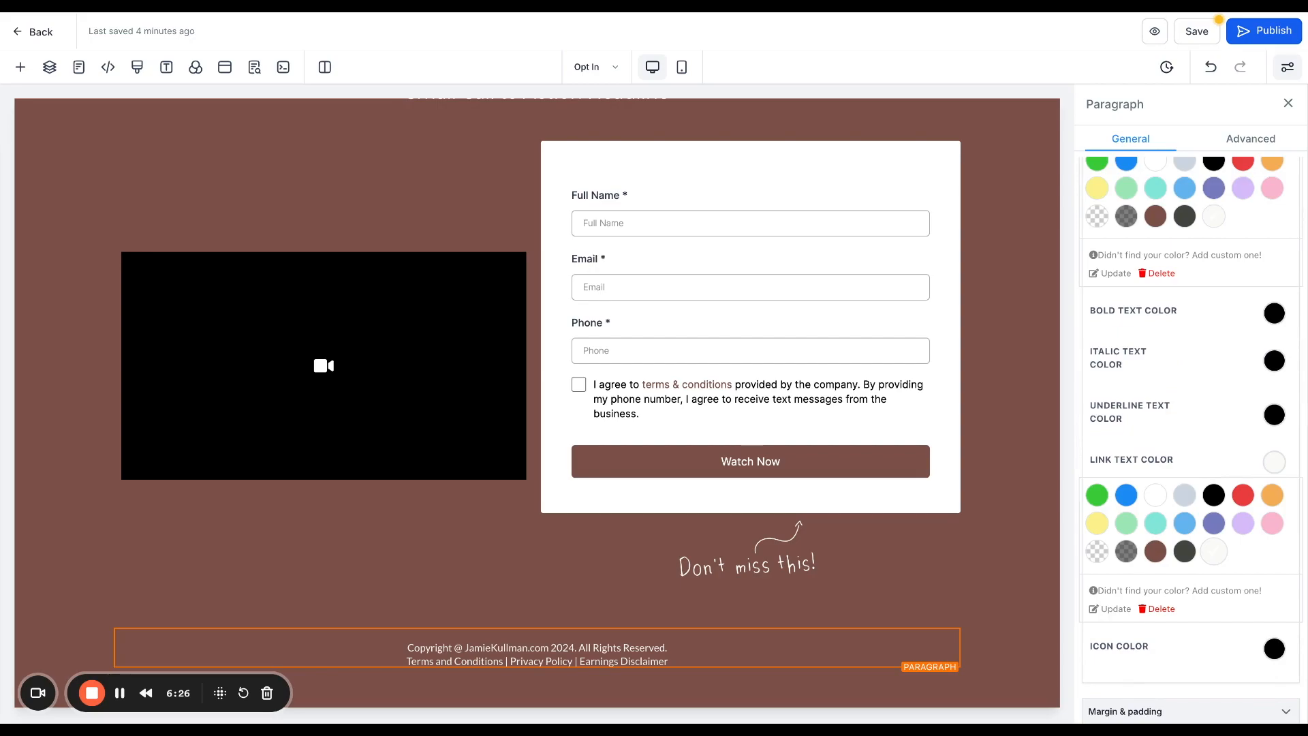
click(1187, 554)
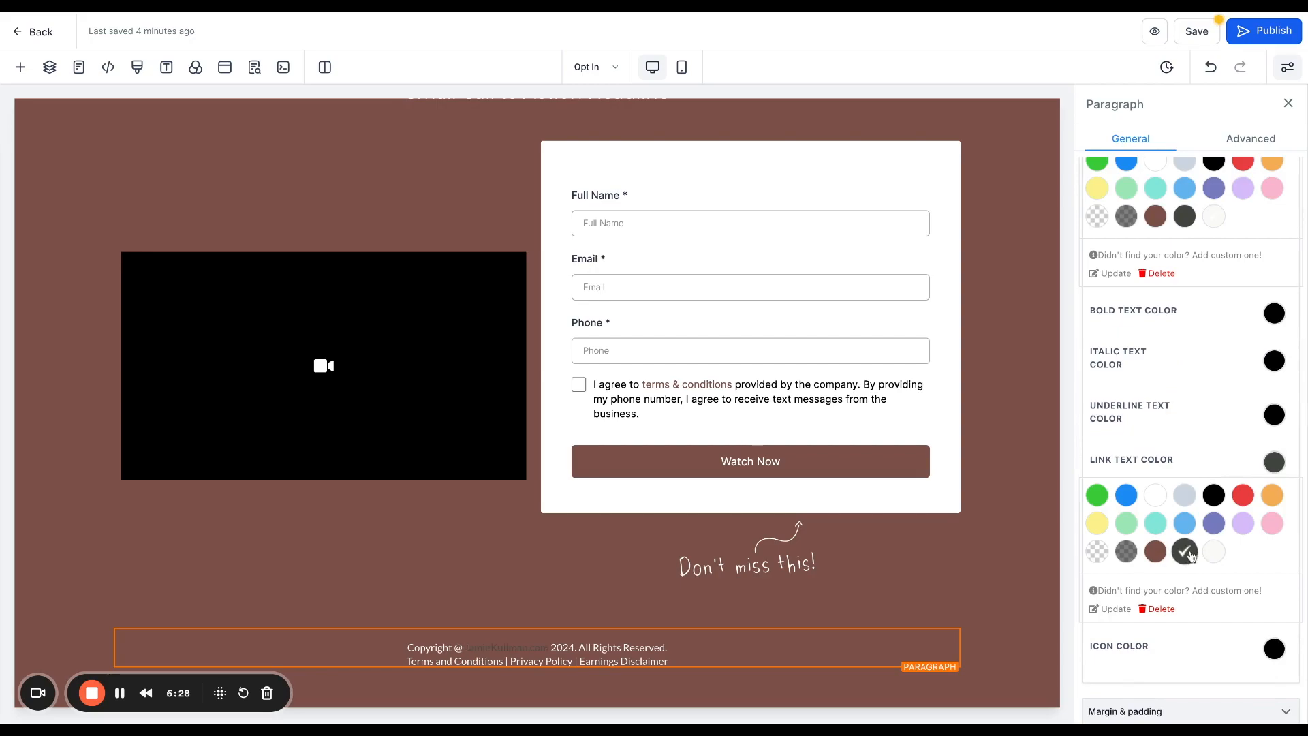
click(1272, 524)
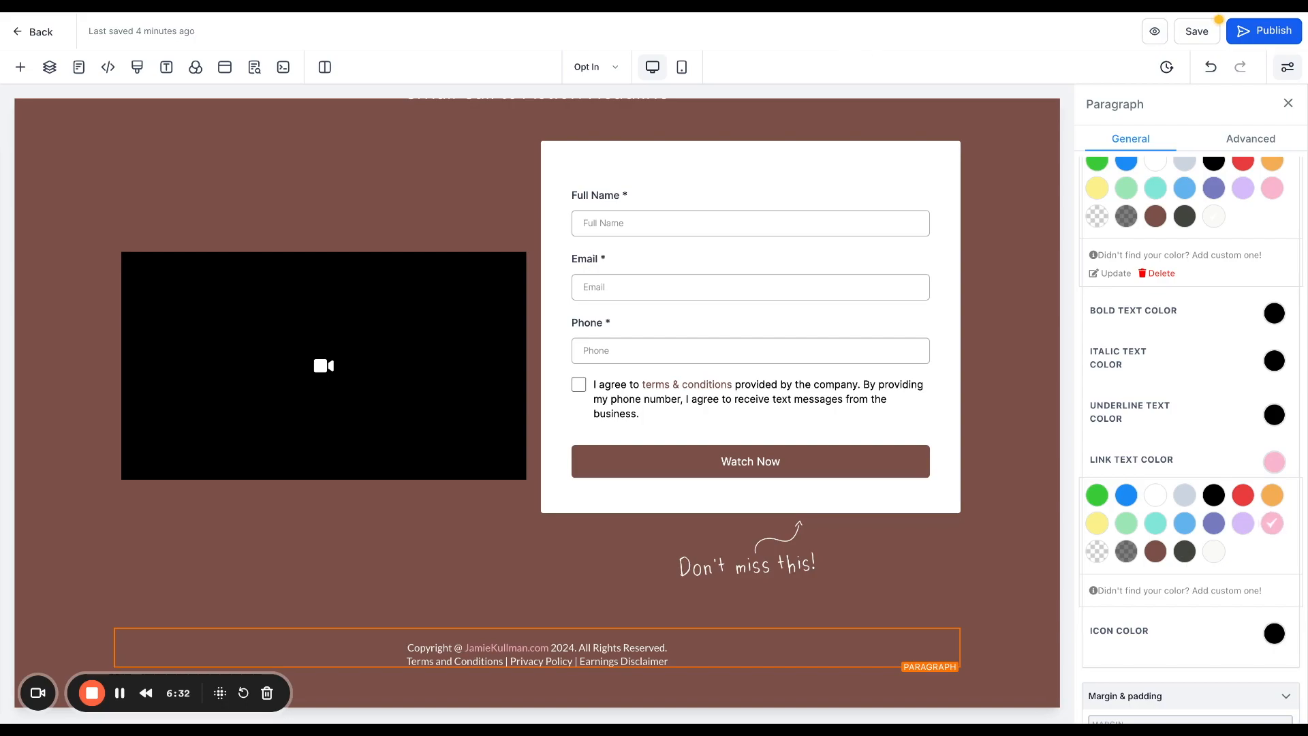
click(1192, 592)
triple_click(1152, 650)
text(#BB8362)
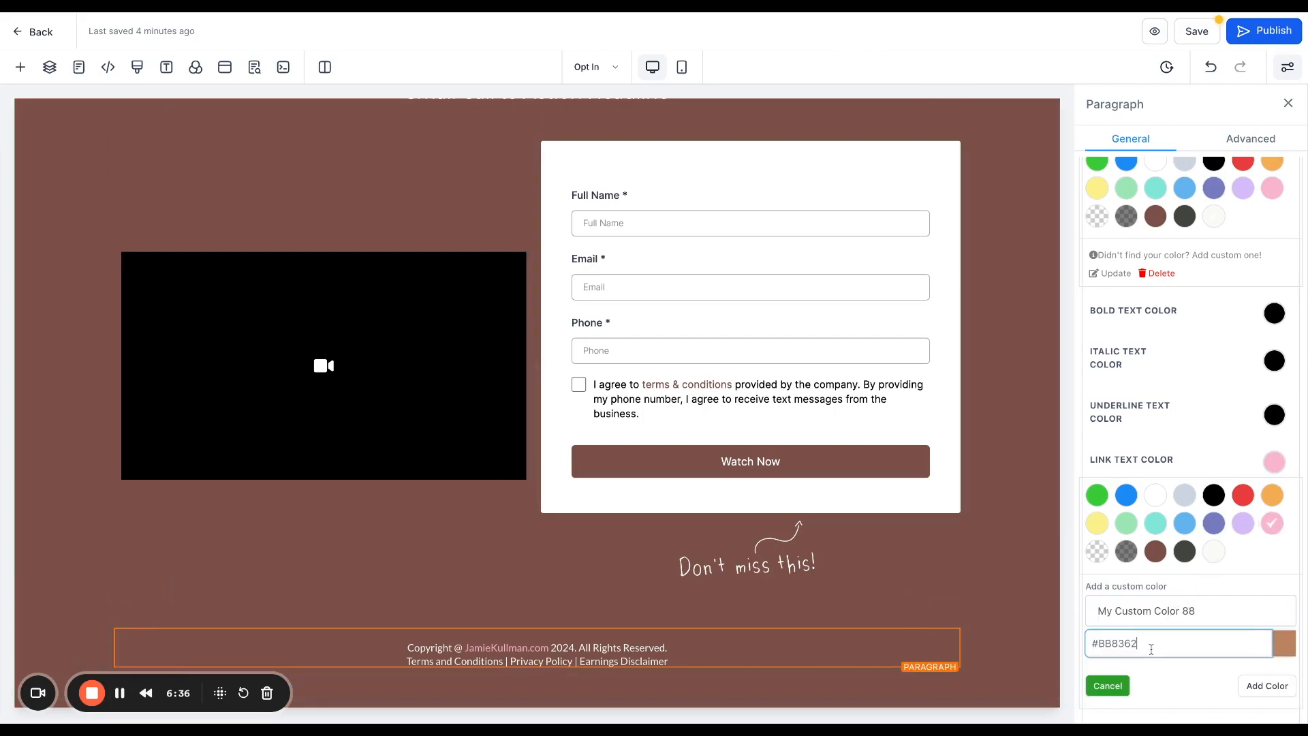
click(1260, 686)
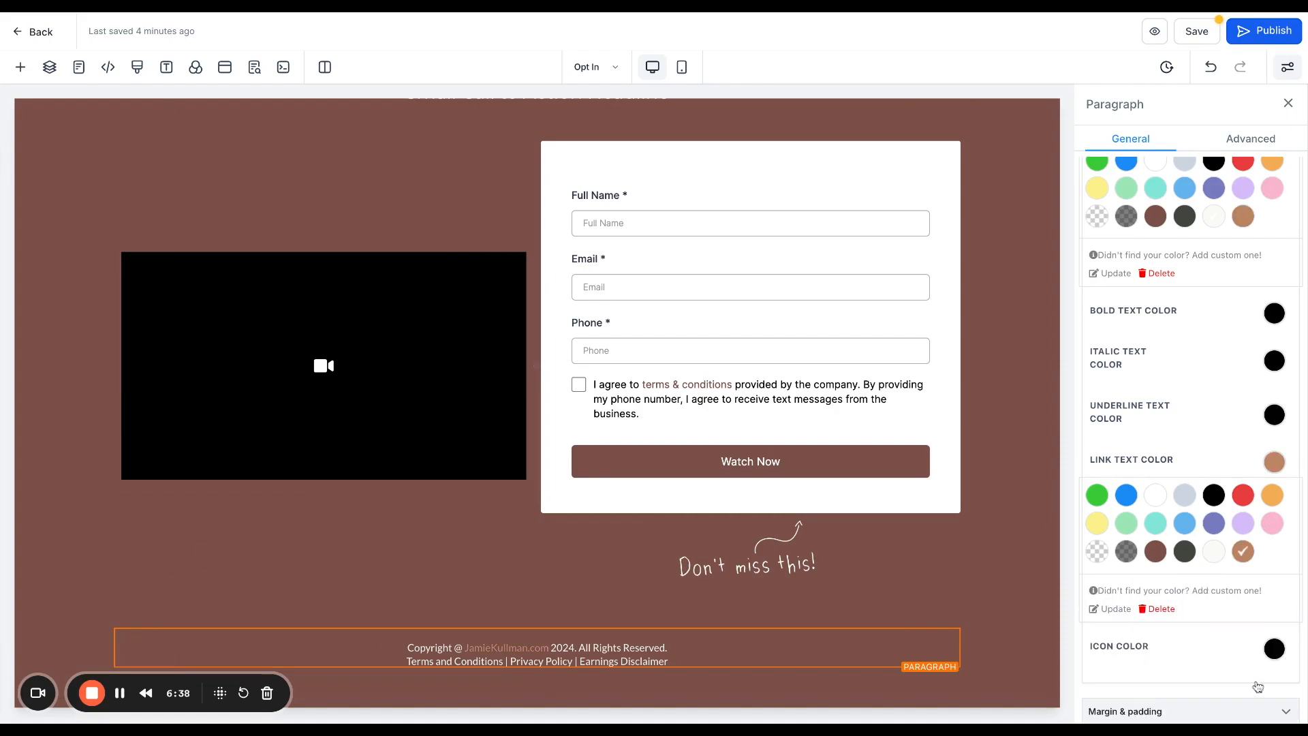
scroll(999, 613, up, 1)
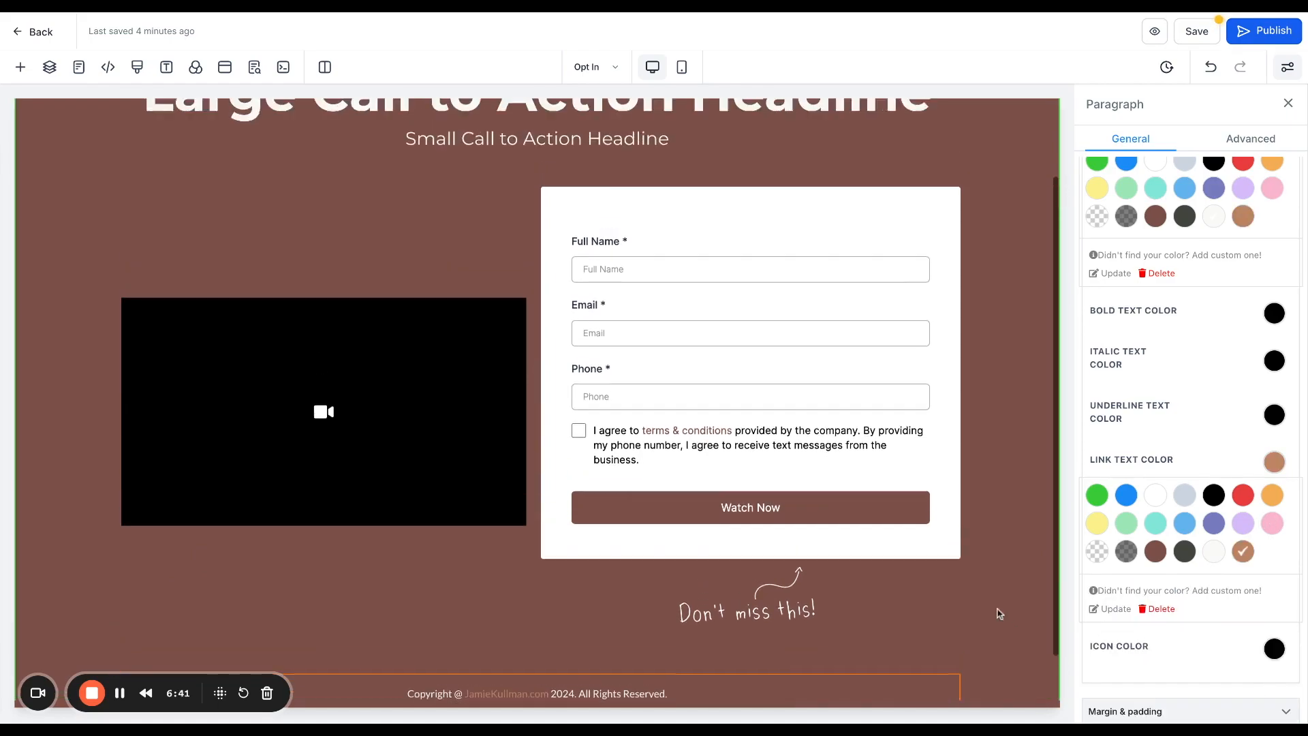
scroll(1000, 613, up, 3)
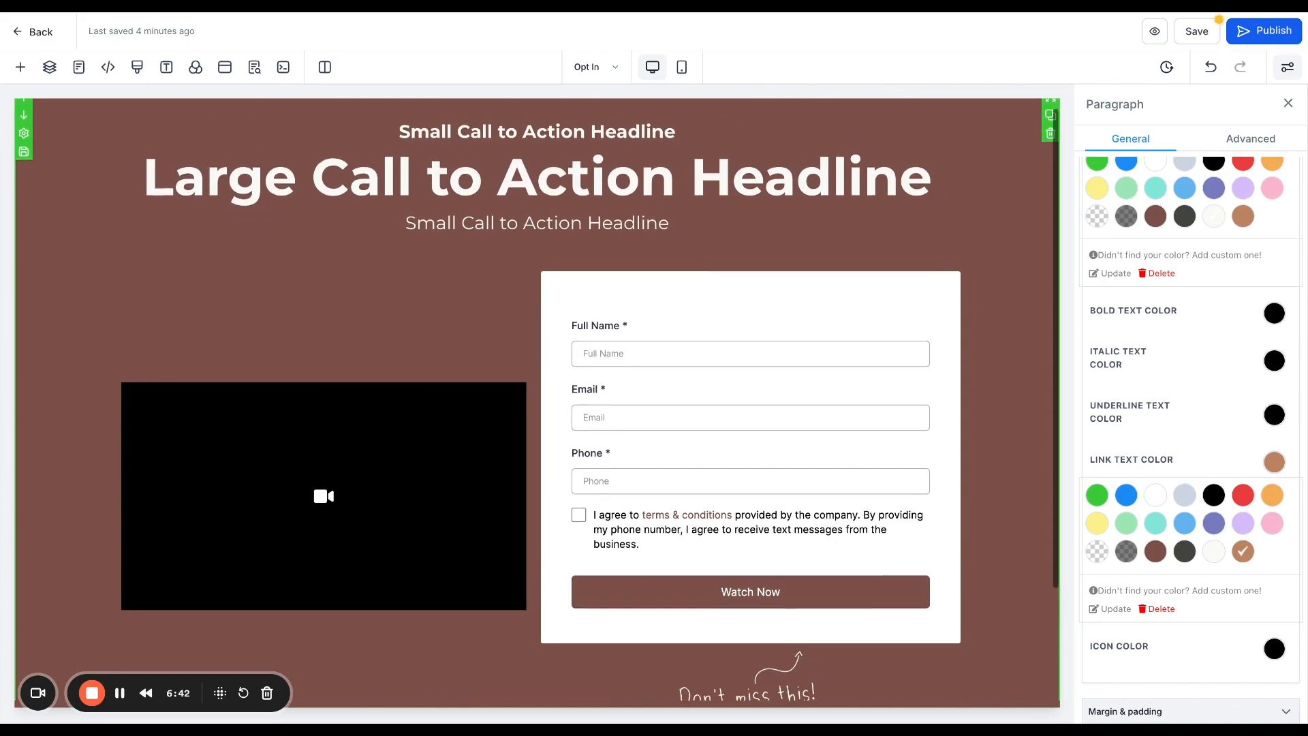
Close SEO Meta Data, leave the page editor and open C.A.F Opt In from the Lead Gen forms folder.
scroll(537, 399, down, 4)
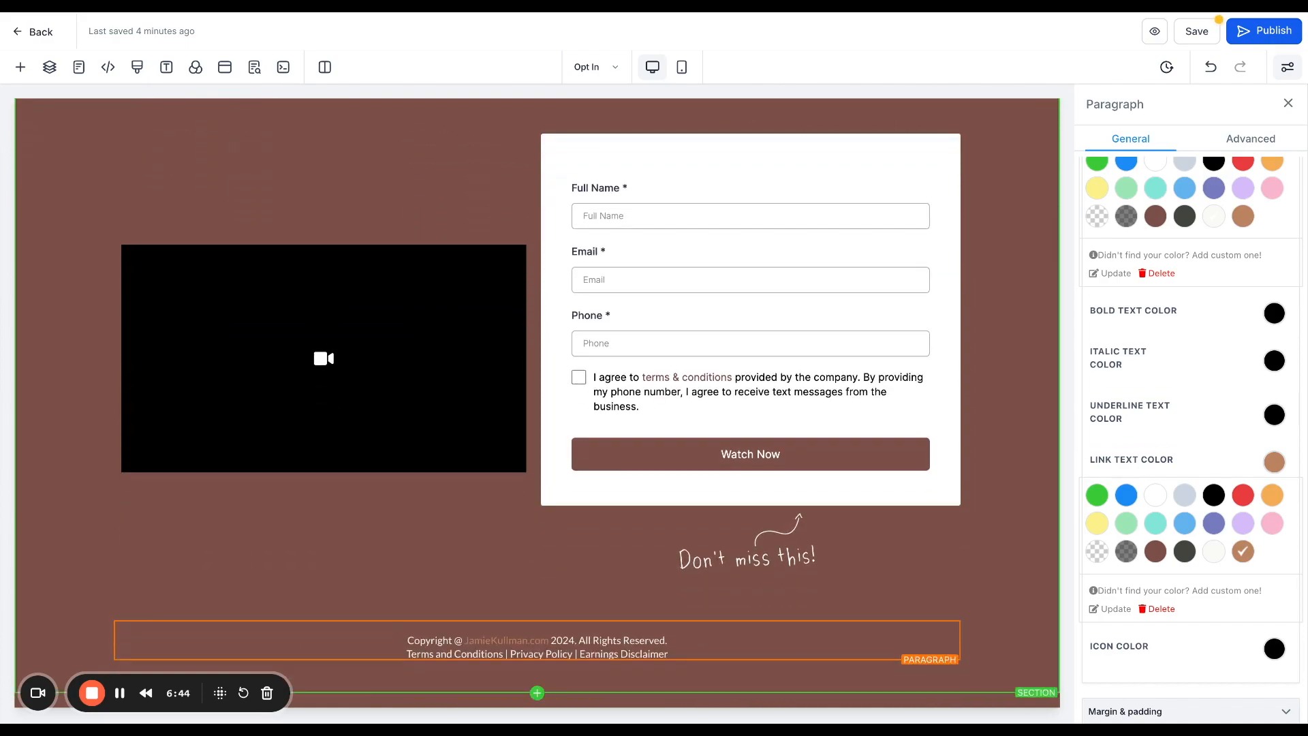
scroll(878, 564, up, 4)
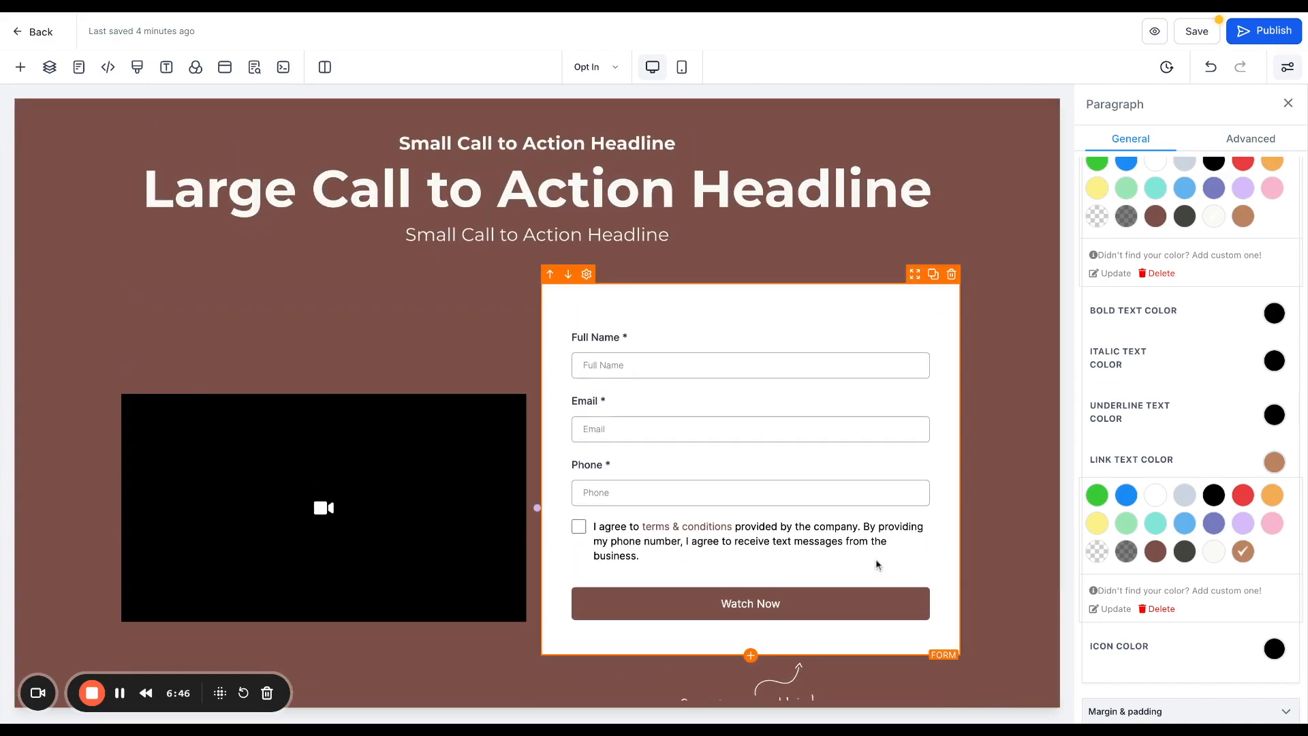
click(587, 274)
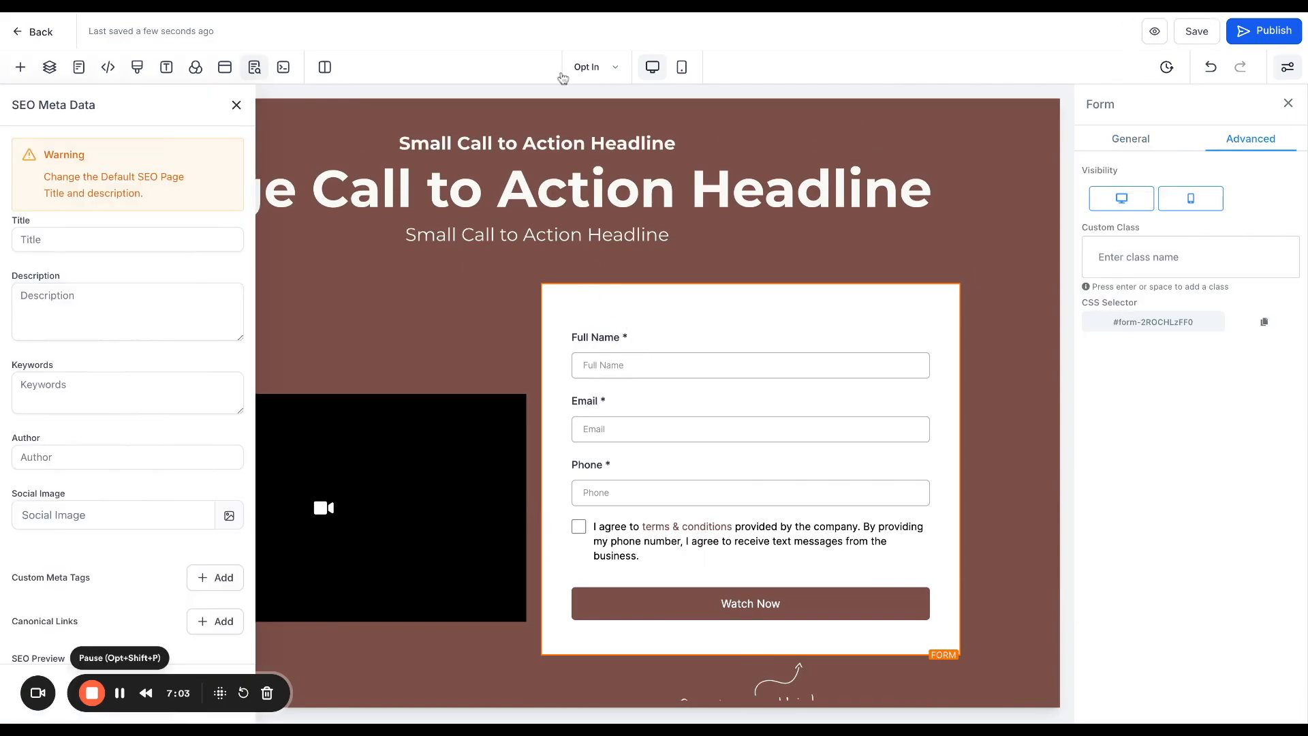
click(237, 106)
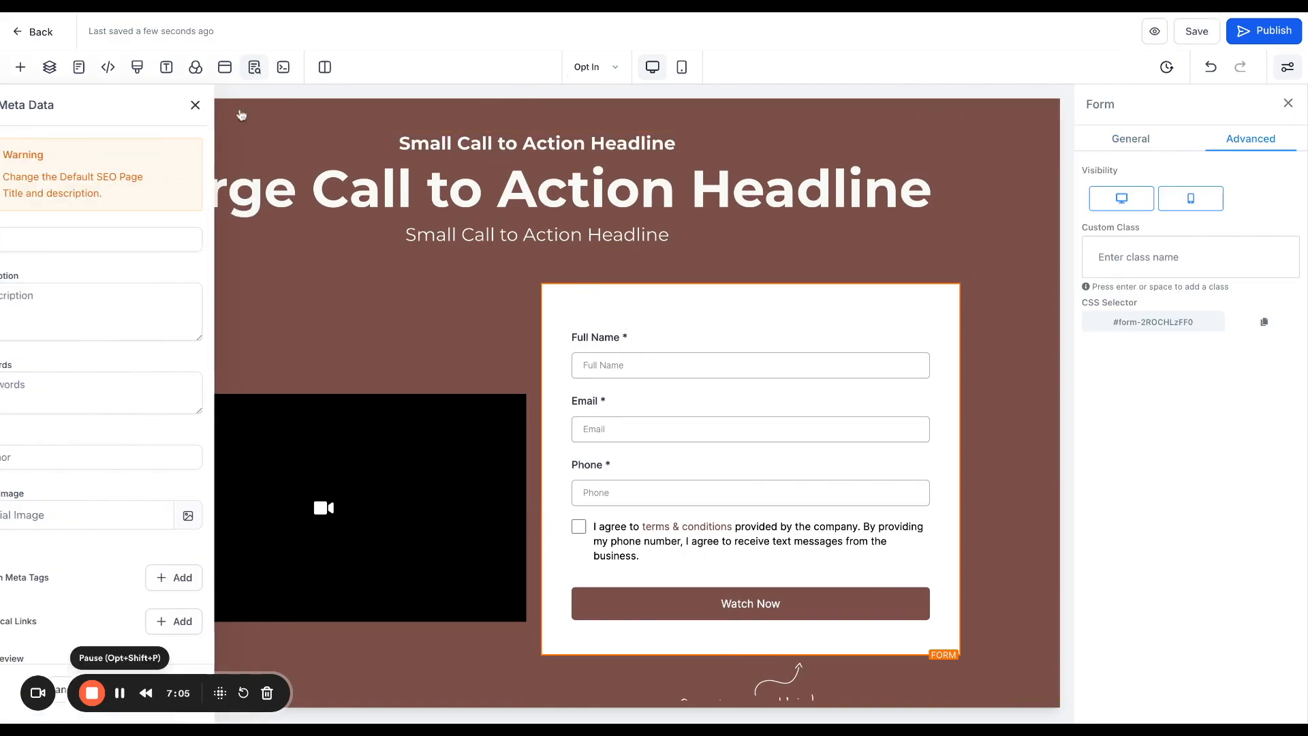
click(39, 34)
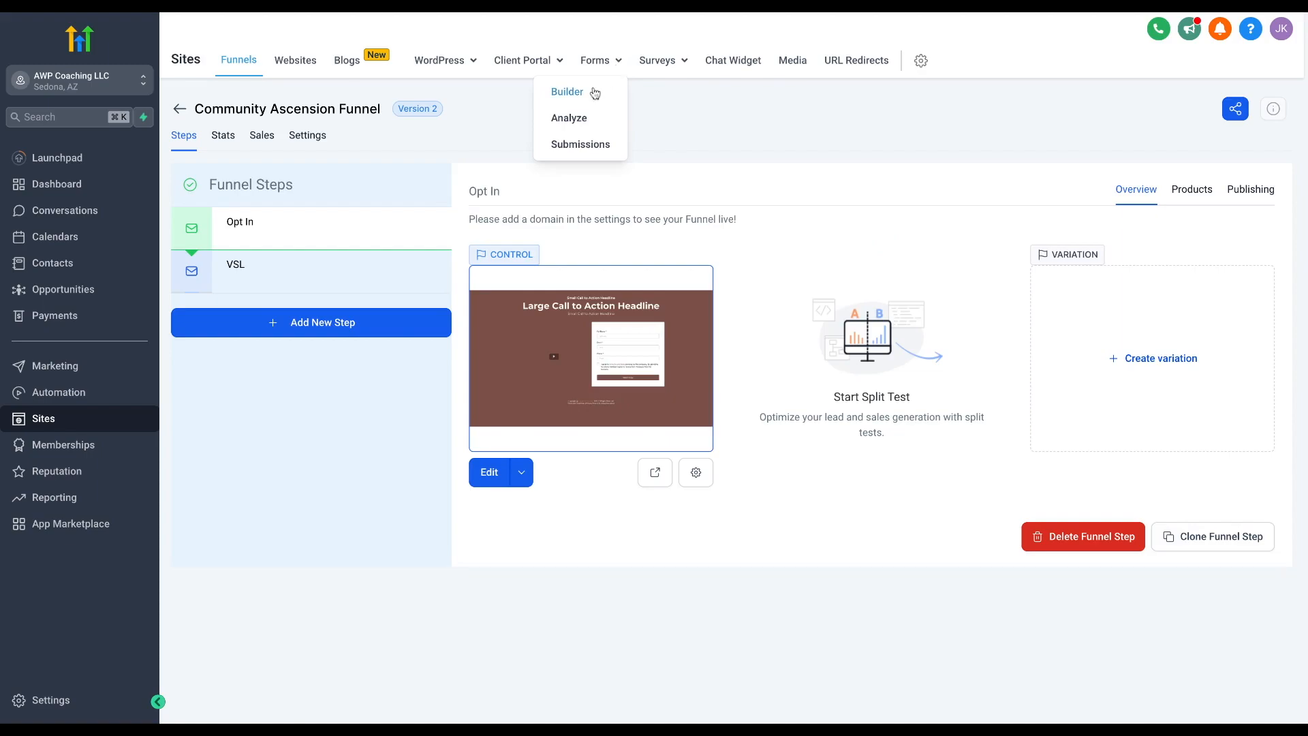
click(593, 93)
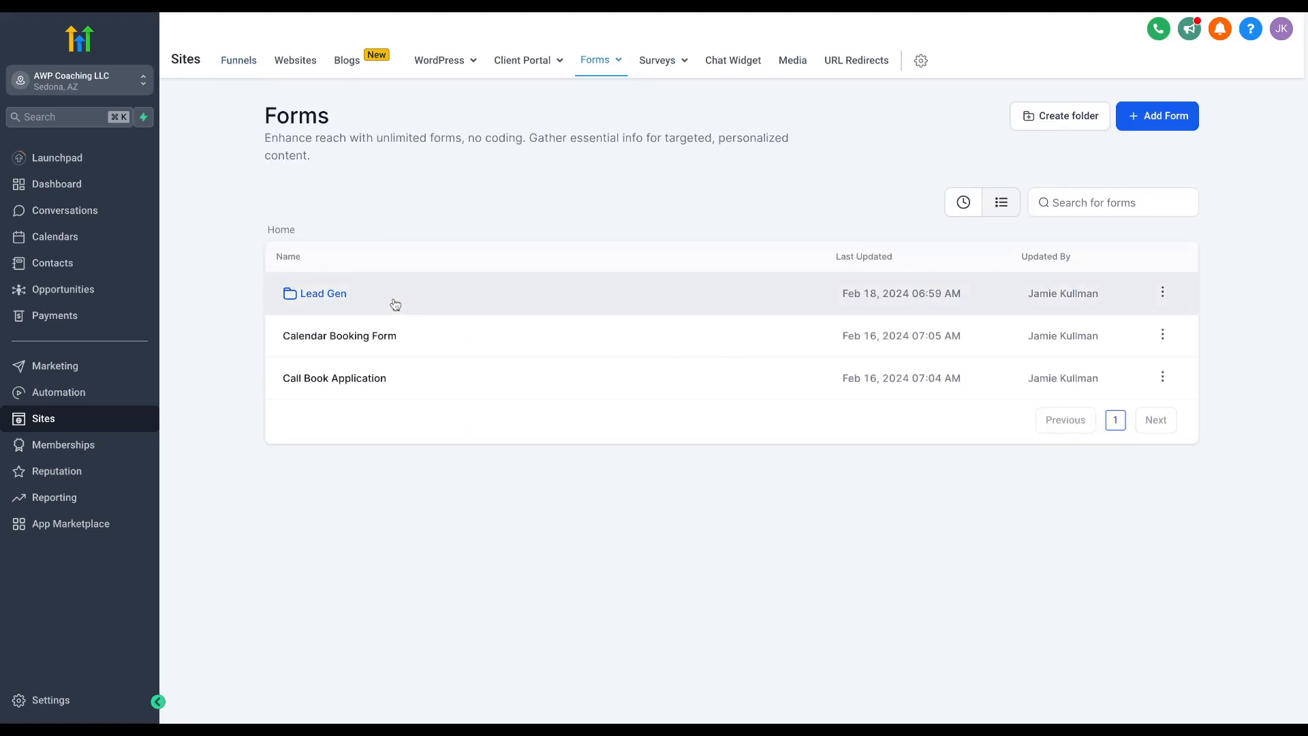
click(327, 294)
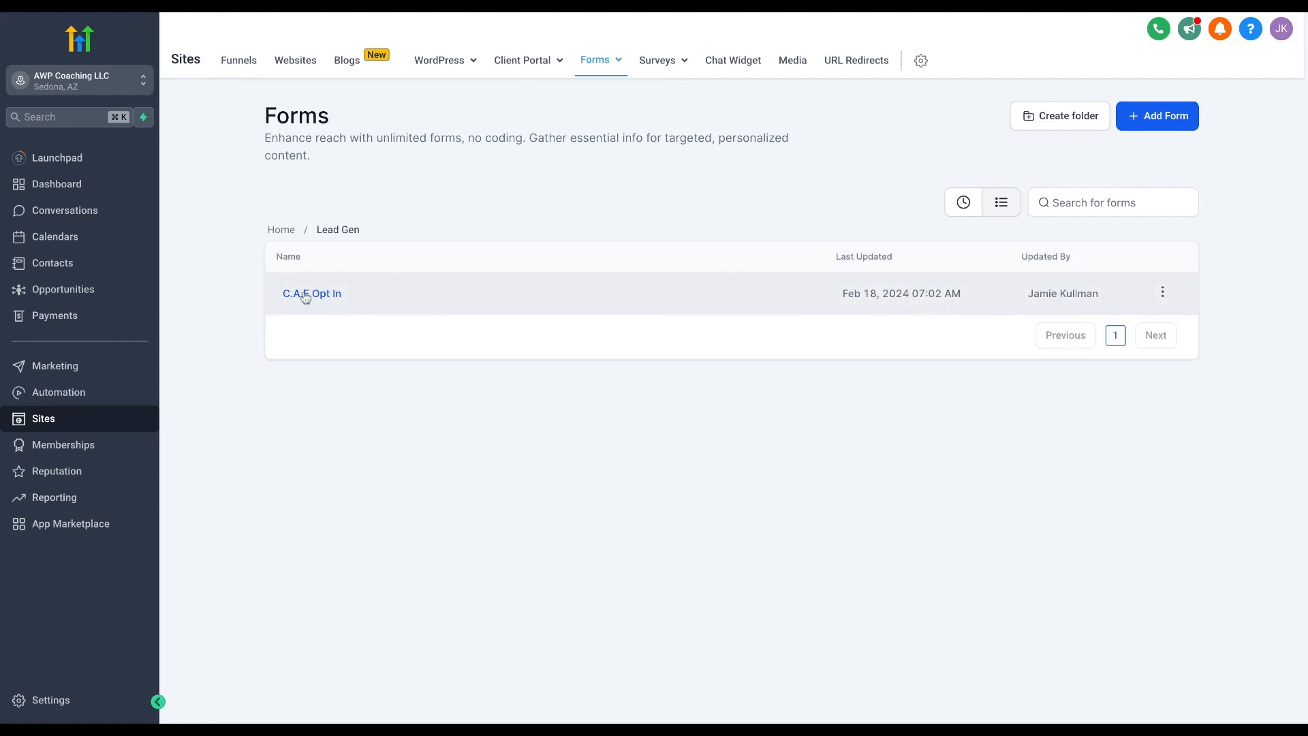
click(308, 294)
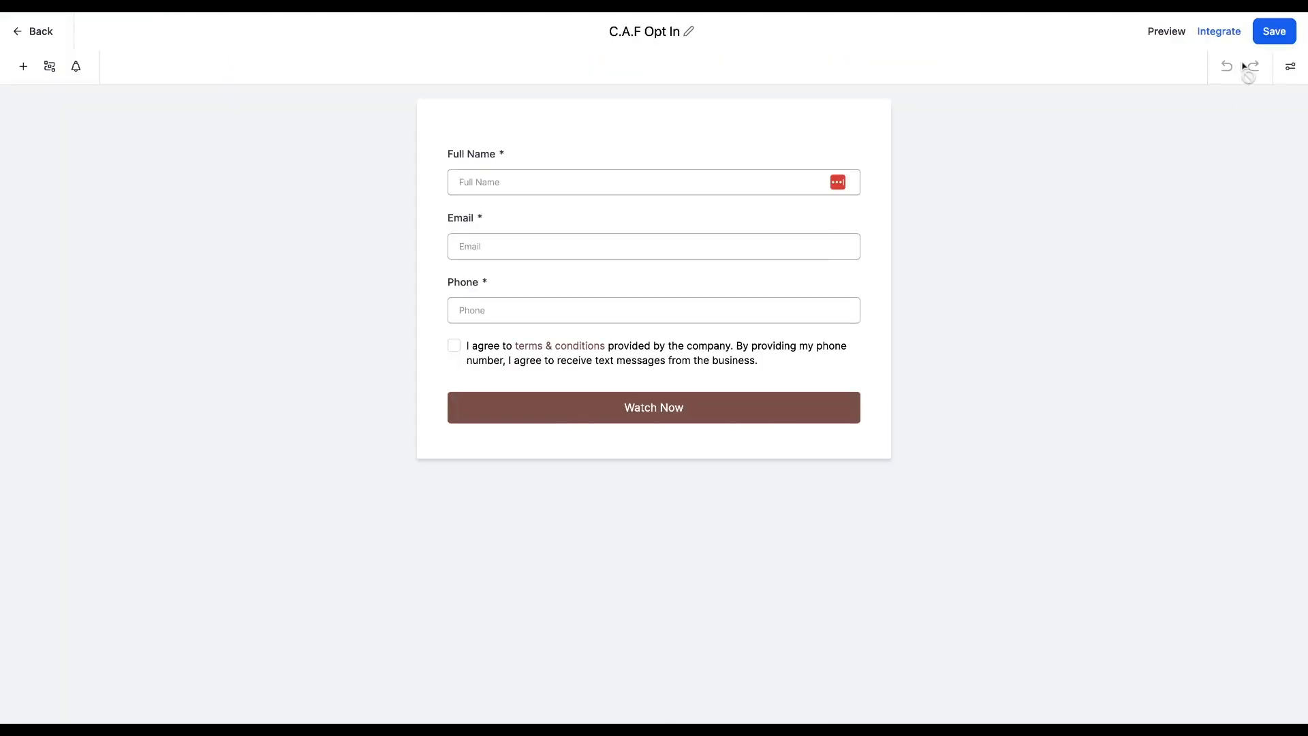
Set the form's submit button colour to #A7A89B and its background to brown #7B5047.
click(1292, 73)
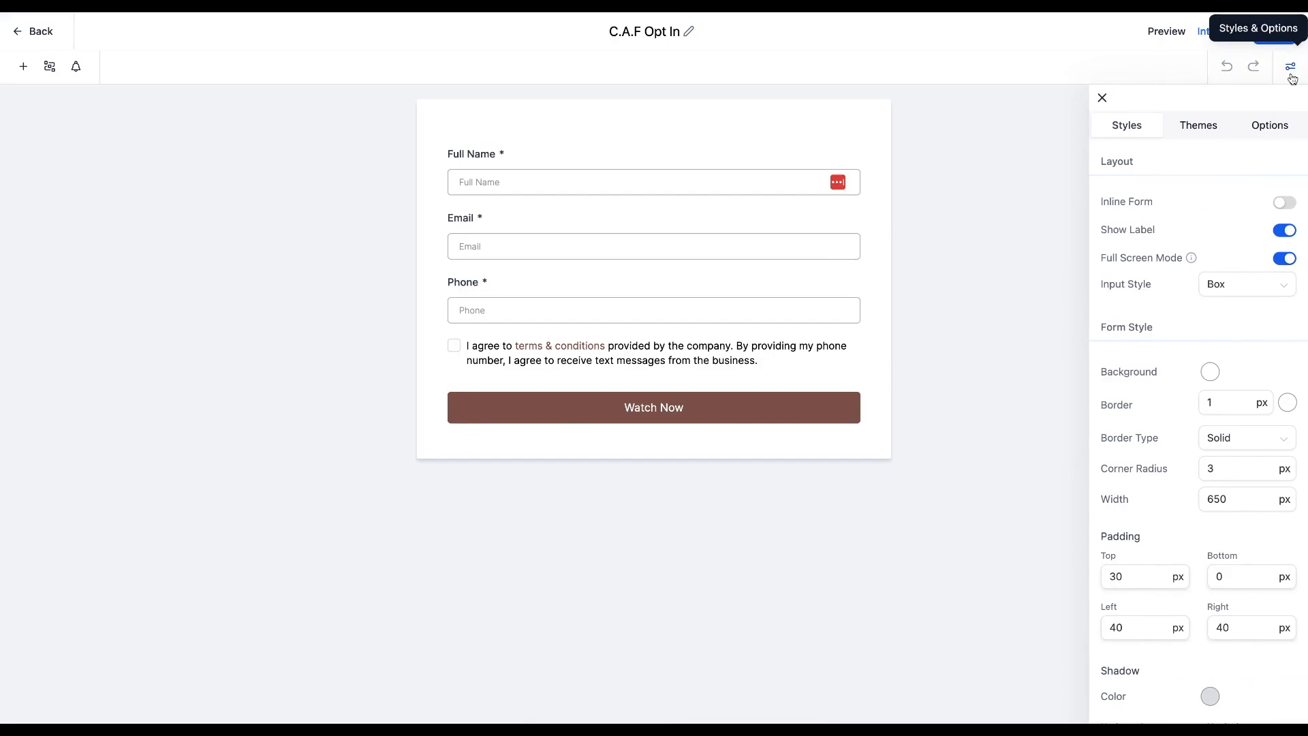
click(1226, 130)
click(1270, 128)
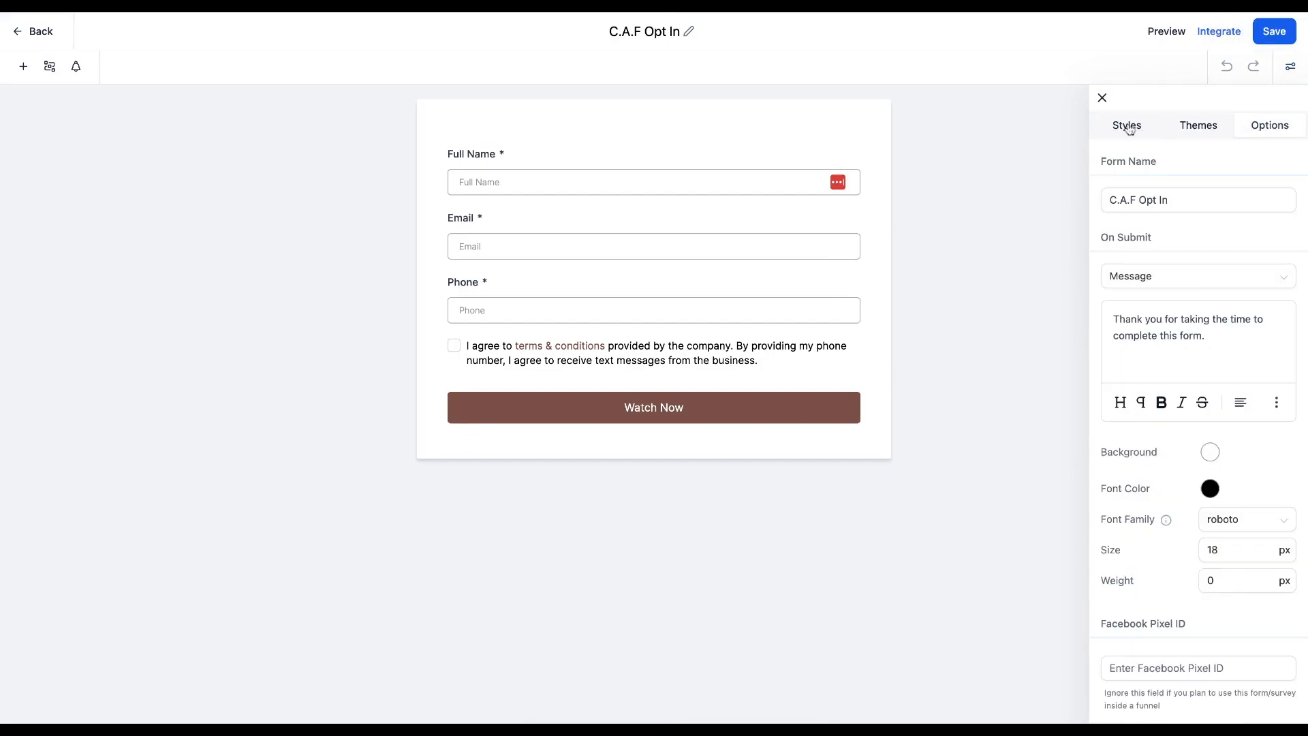
click(1128, 126)
click(1269, 130)
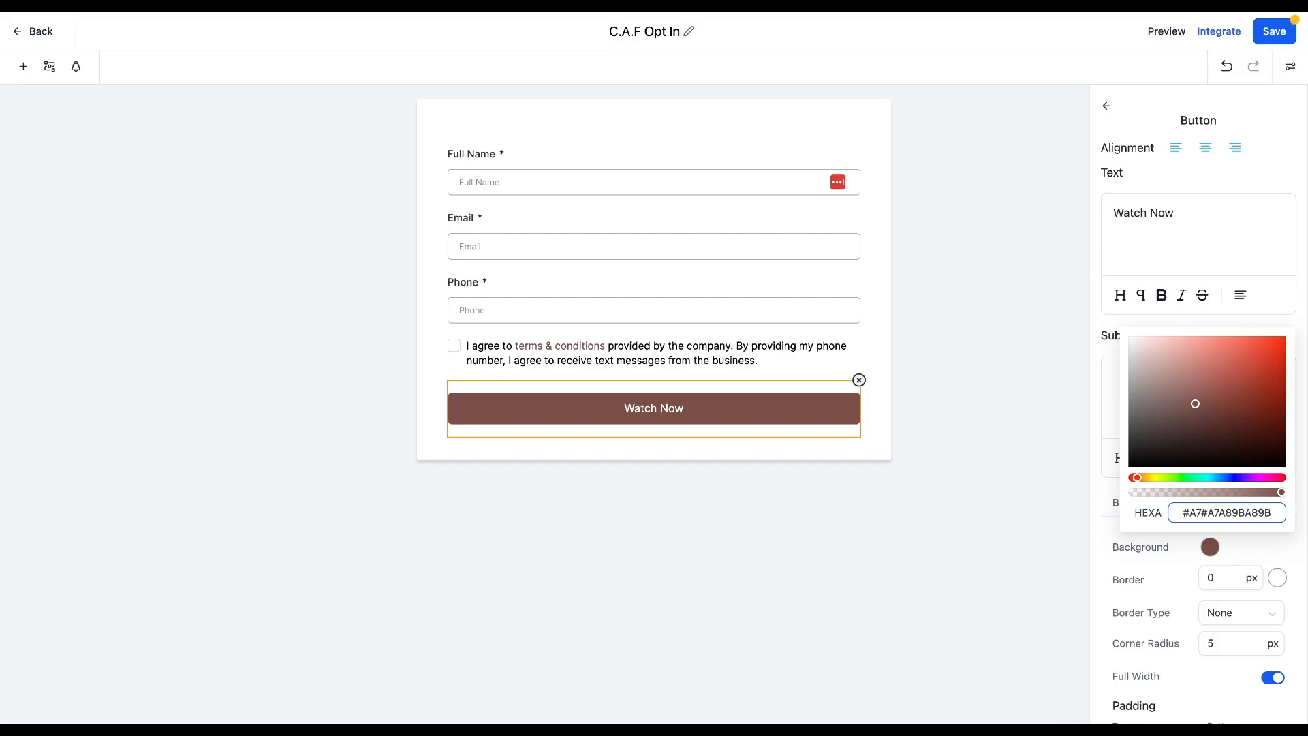
triple_click(1245, 513)
text(#A7A89B)
key(Return)
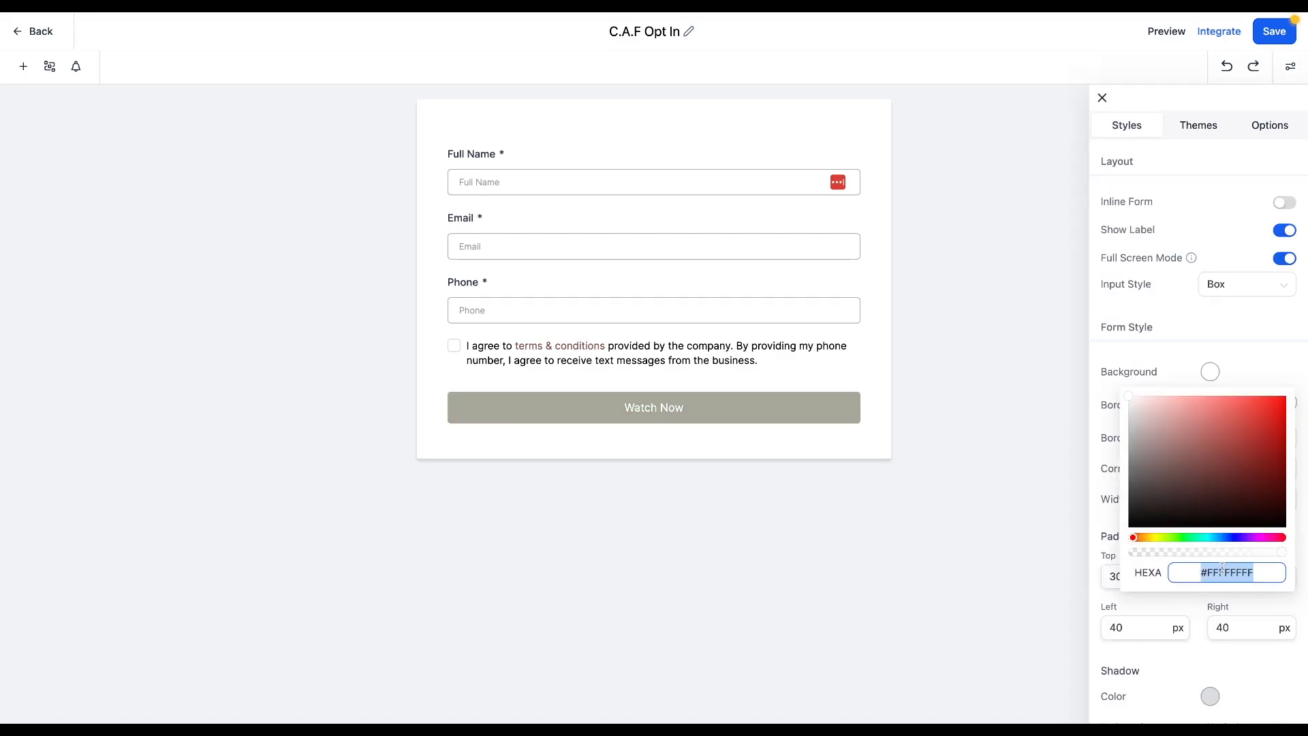
text(#7B5047)
key(Return)
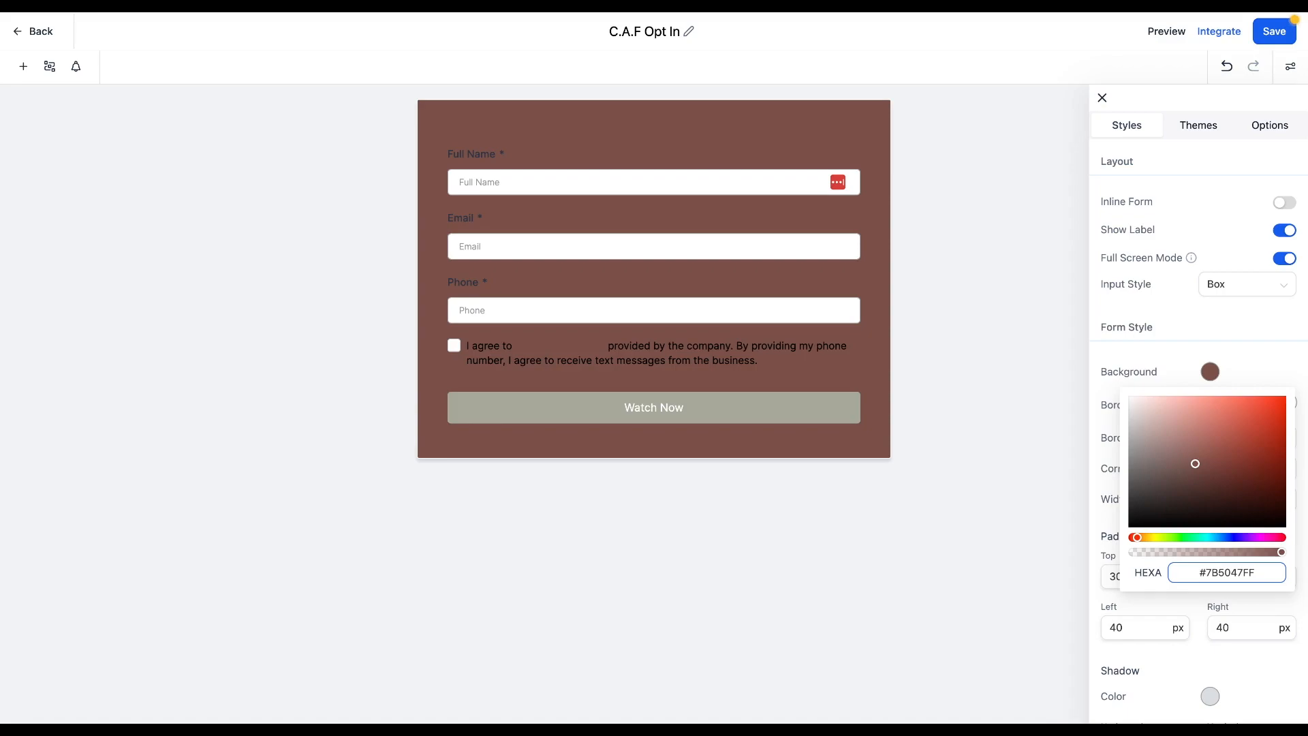
click(1292, 345)
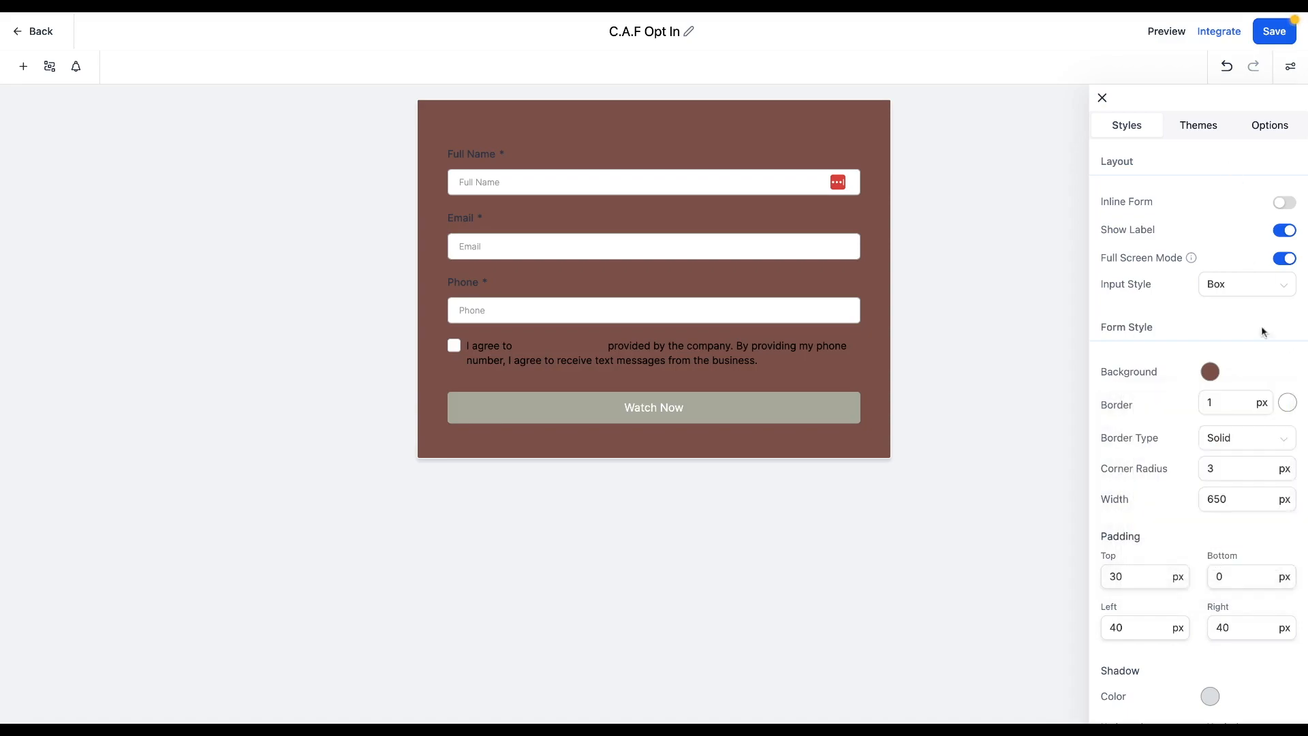
Colour the input field backgrounds and the field labels brown #7B5047 to match the form.
scroll(1268, 356, down, 2)
scroll(1268, 356, down, 6)
click(1216, 377)
double_click(1219, 575)
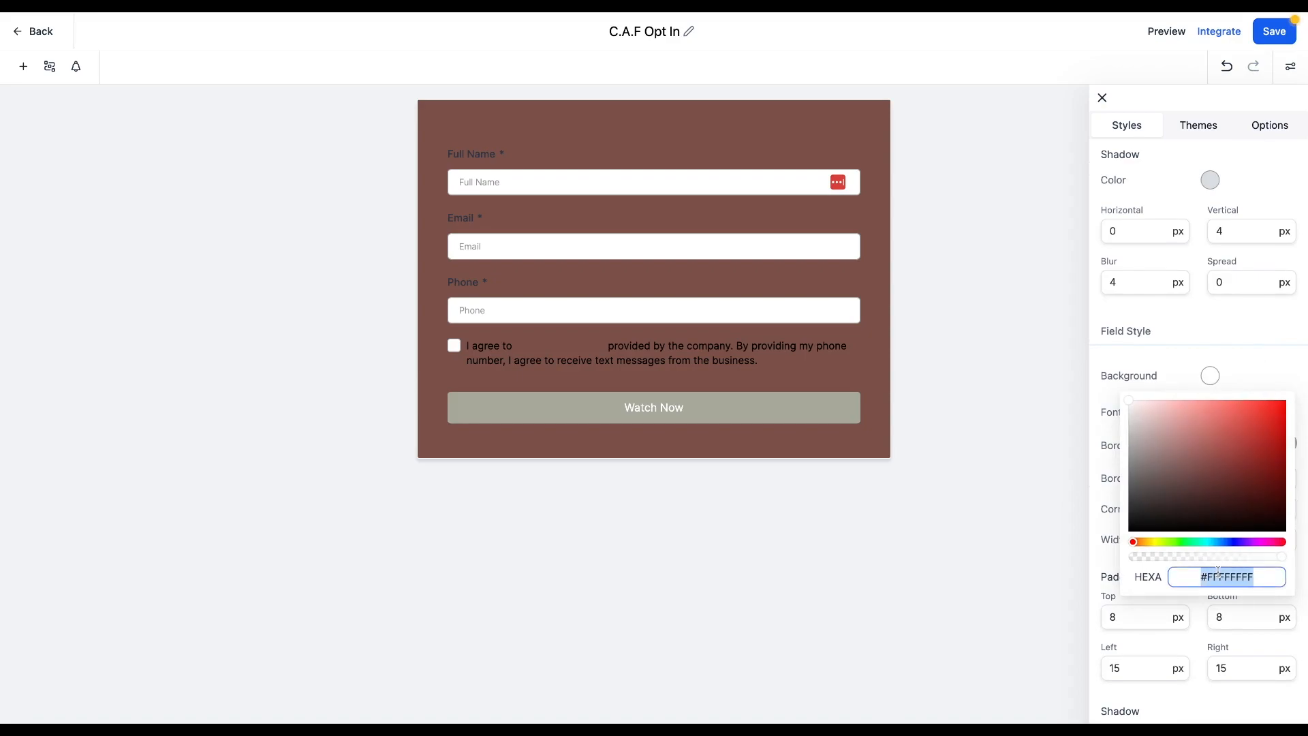
text(#7B5047)
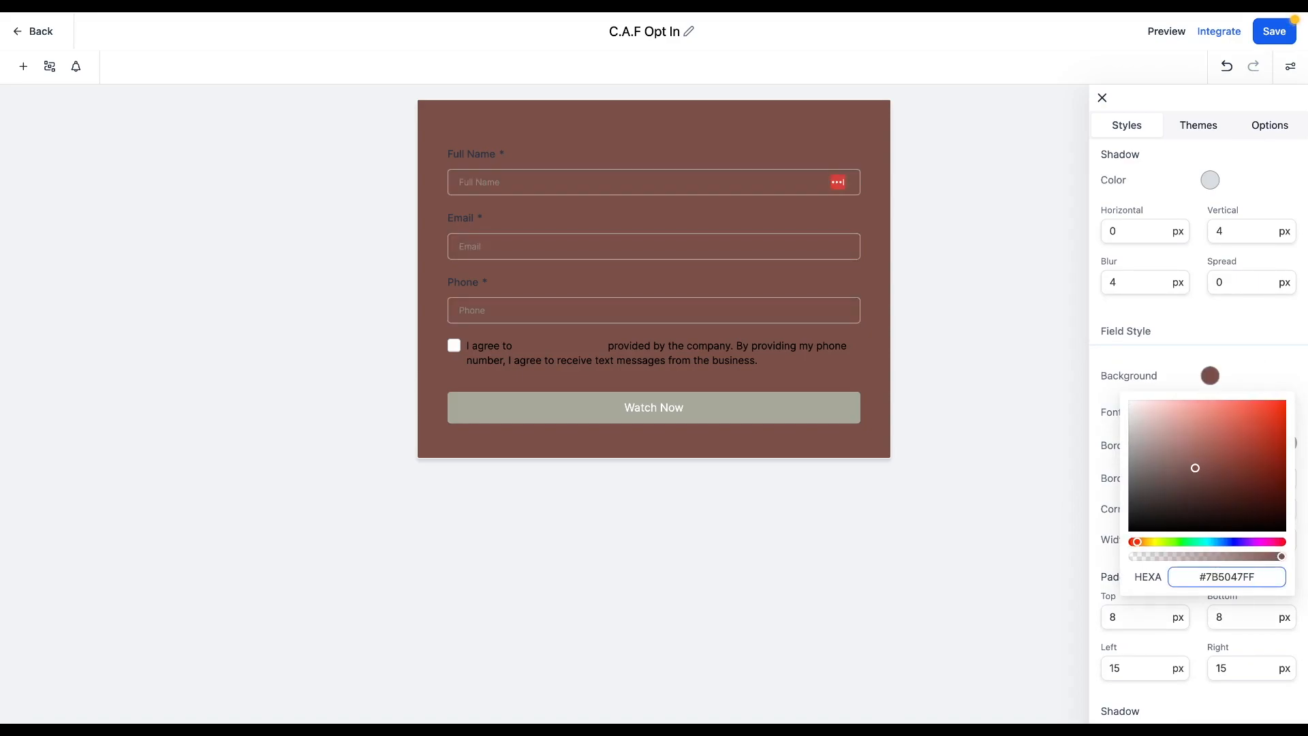
click(1303, 528)
scroll(1268, 443, down, 8)
click(1211, 381)
double_click(1207, 583)
text(#F9FAF8)
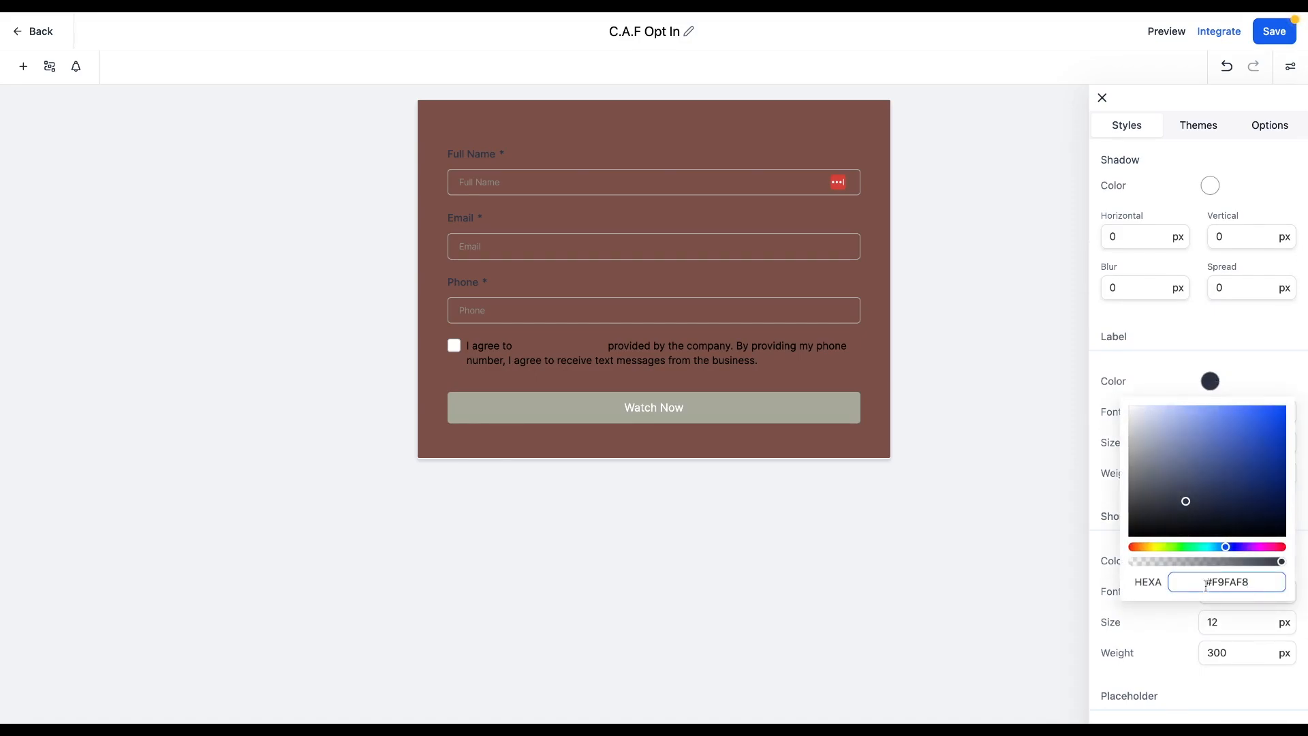
click(1273, 380)
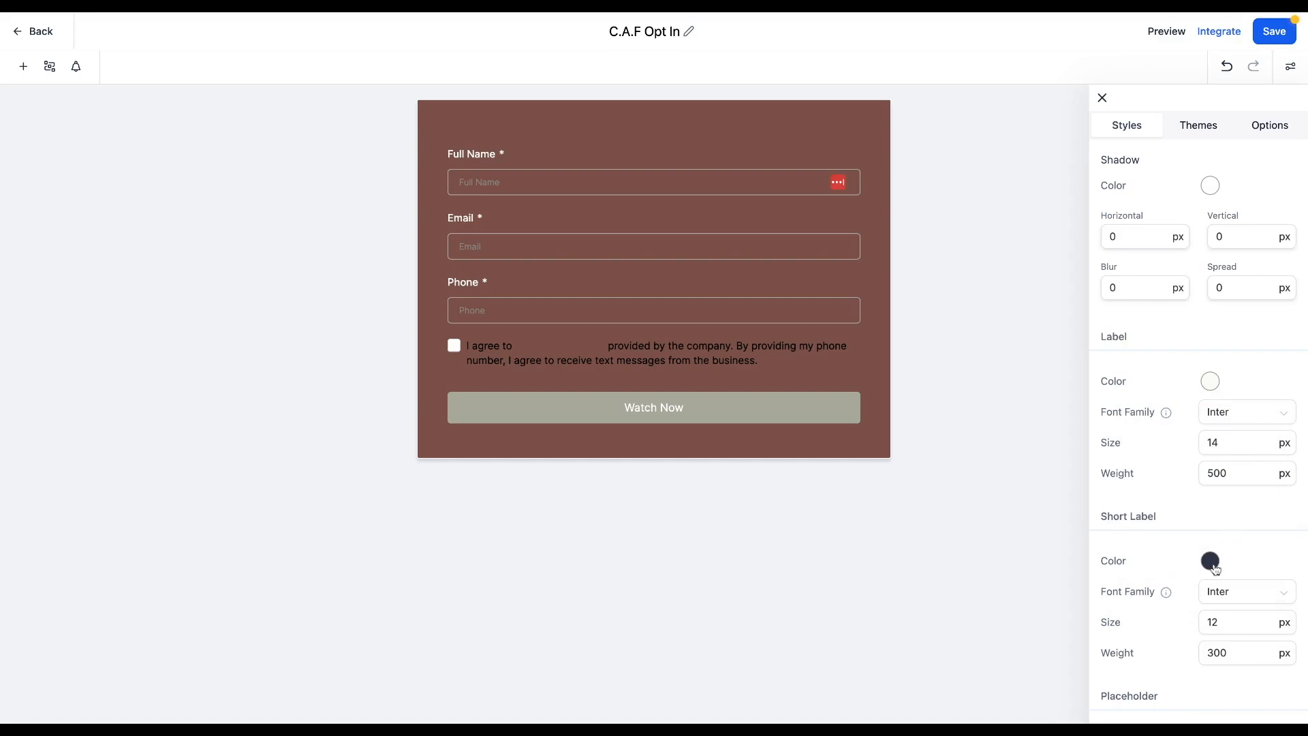
Set the short label and placeholder colours to off-white #F9FAF8.
click(1211, 560)
double_click(1210, 526)
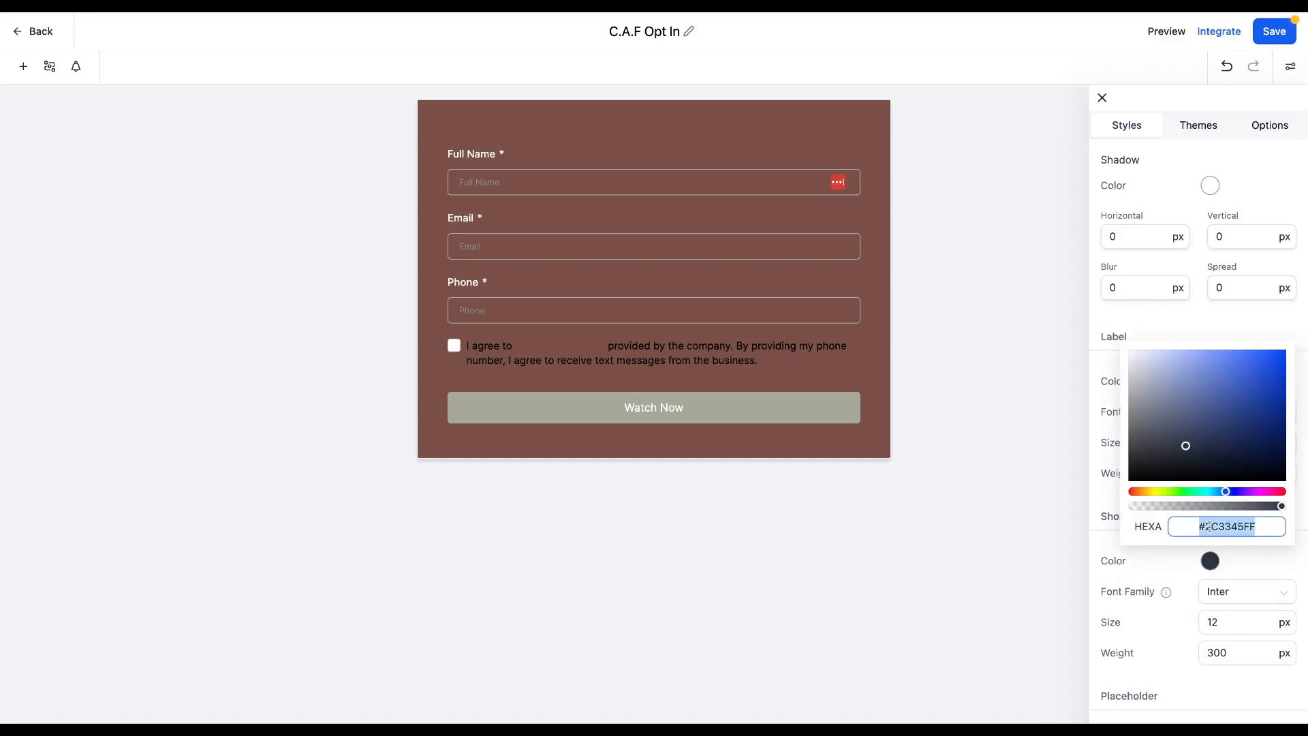
text(#F9FAF8)
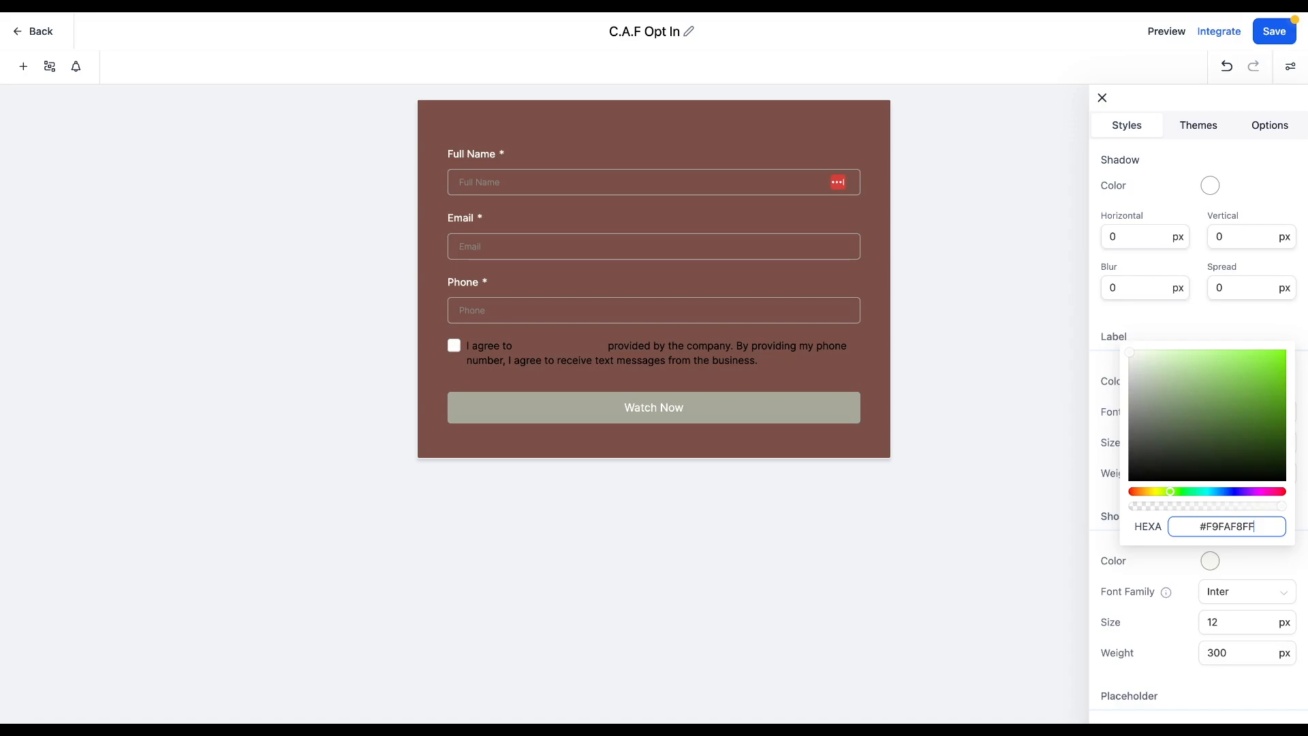
click(1237, 565)
scroll(1261, 570, down, 4)
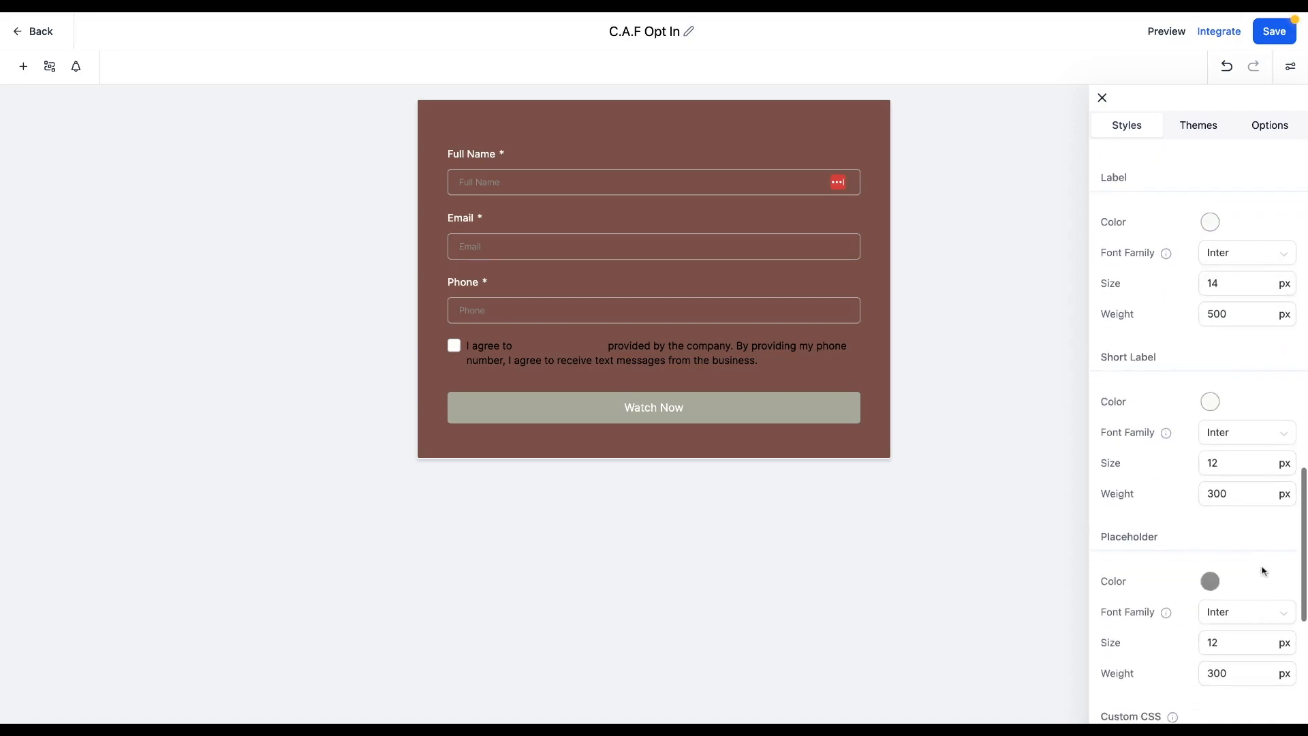
click(1212, 493)
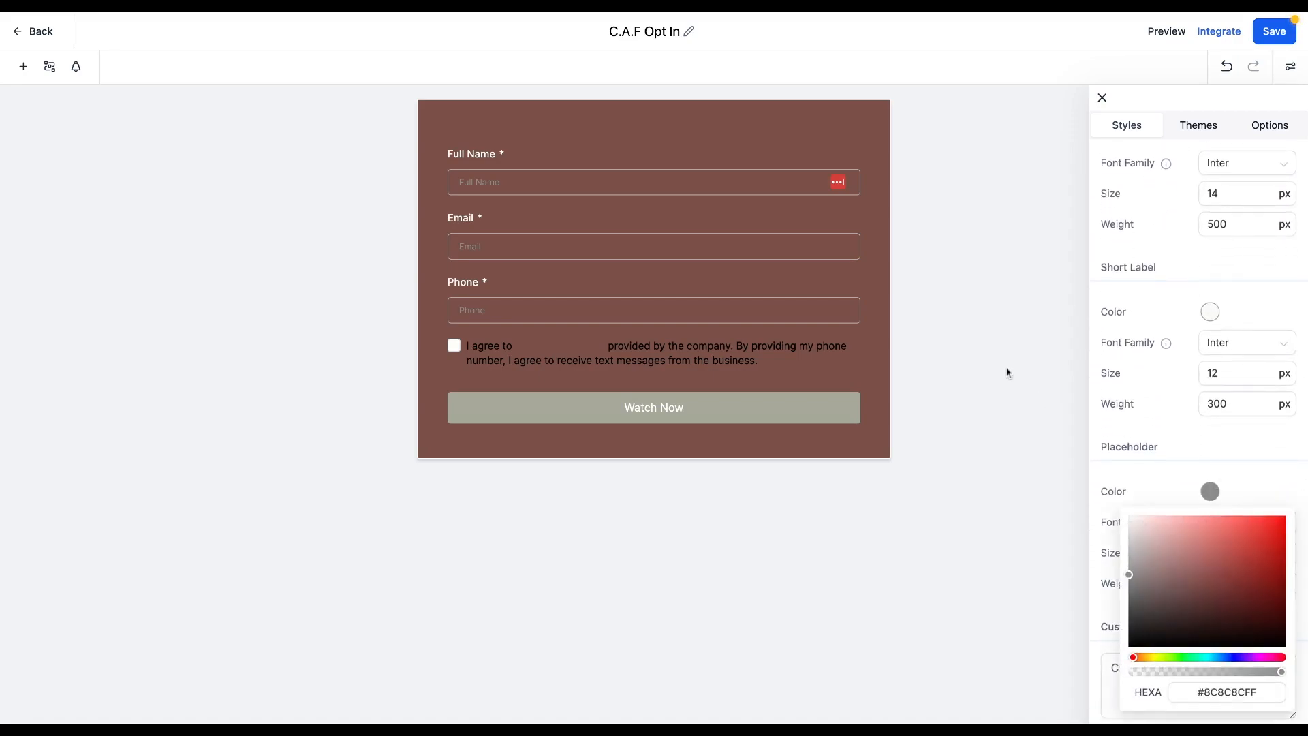
triple_click(1232, 685)
text(#F9FAF8)
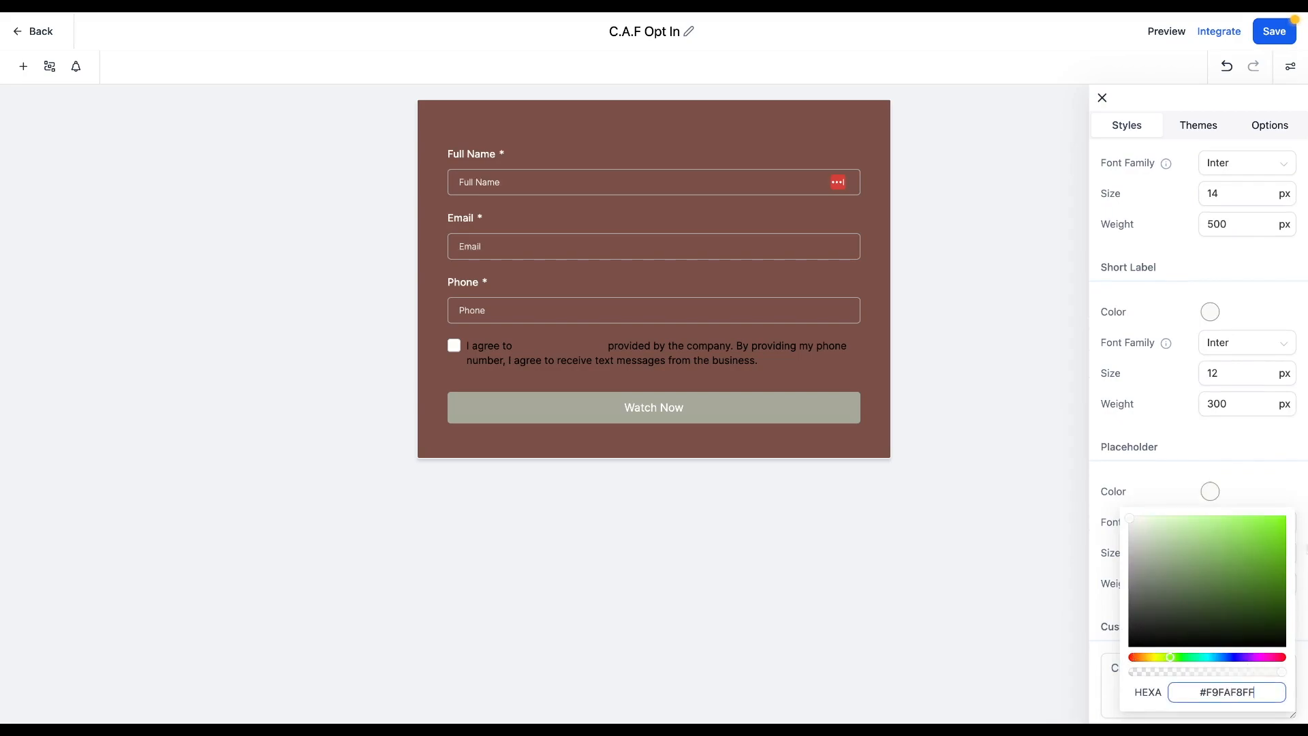
click(1295, 487)
Recheck the label and placeholder colour settings, then select the T & C consent line.
scroll(1295, 486, down, 3)
scroll(1295, 487, down, 2)
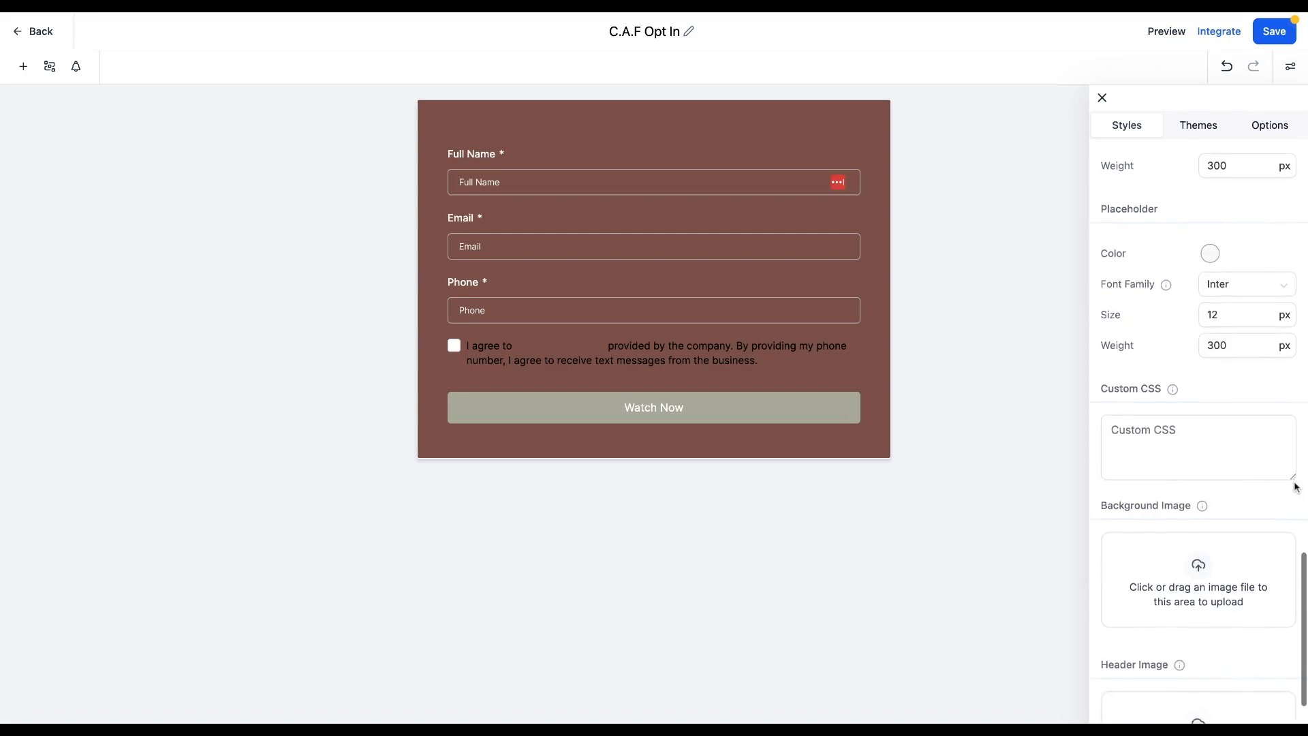
scroll(1294, 486, up, 4)
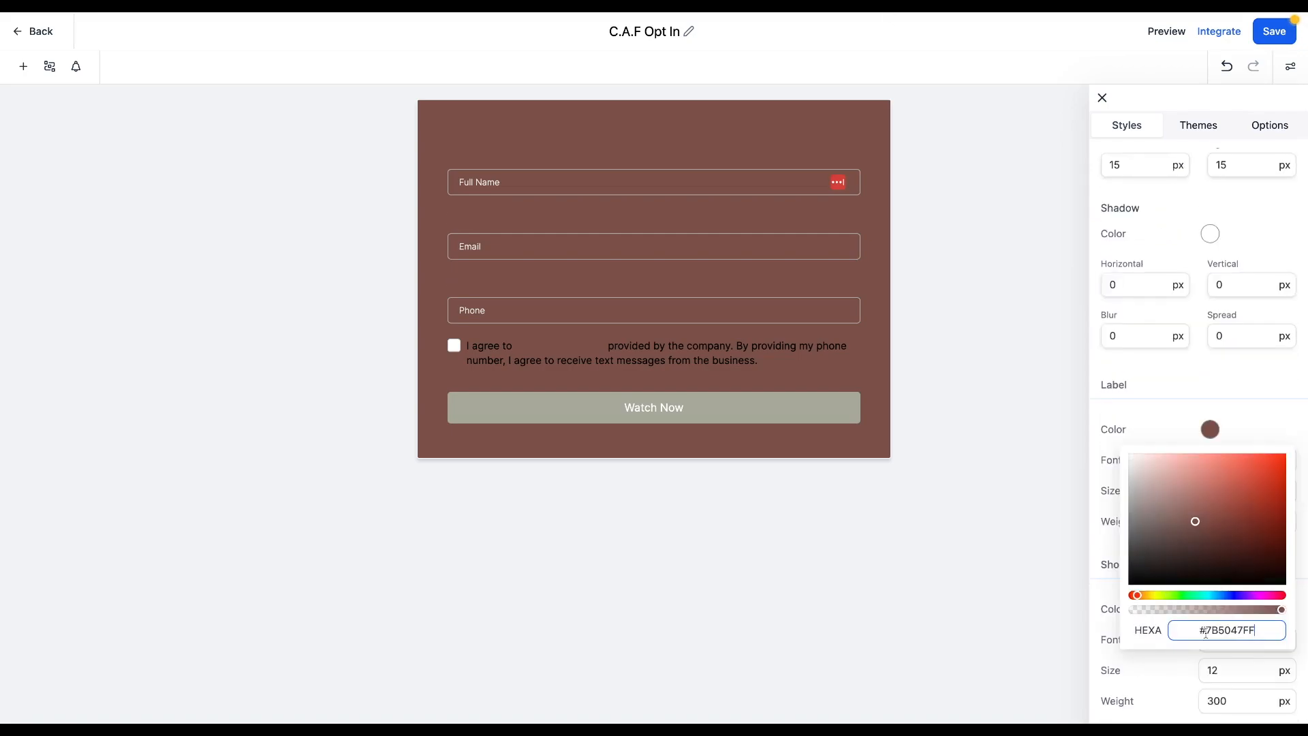
click(1293, 391)
scroll(1295, 395, down, 6)
scroll(1293, 393, down, 3)
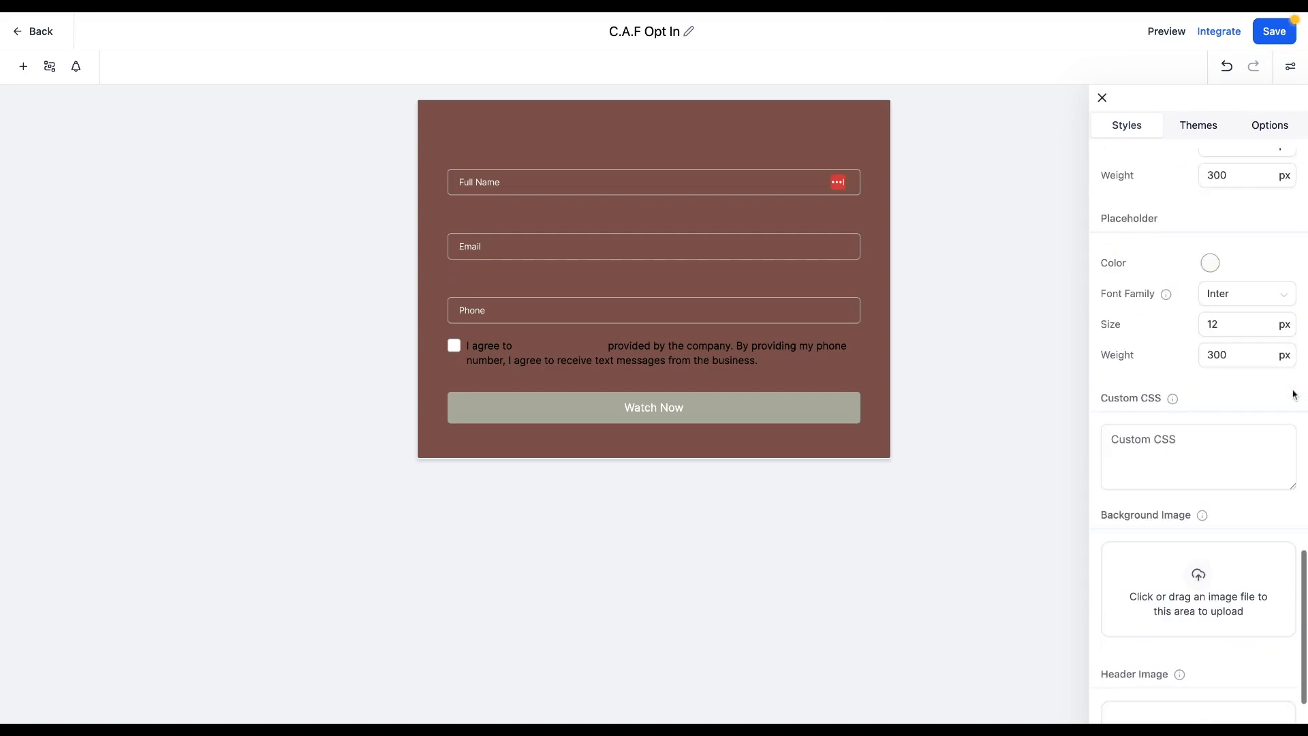
scroll(1294, 394, down, 3)
scroll(1293, 394, up, 2)
scroll(1199, 395, up, 2)
click(1211, 395)
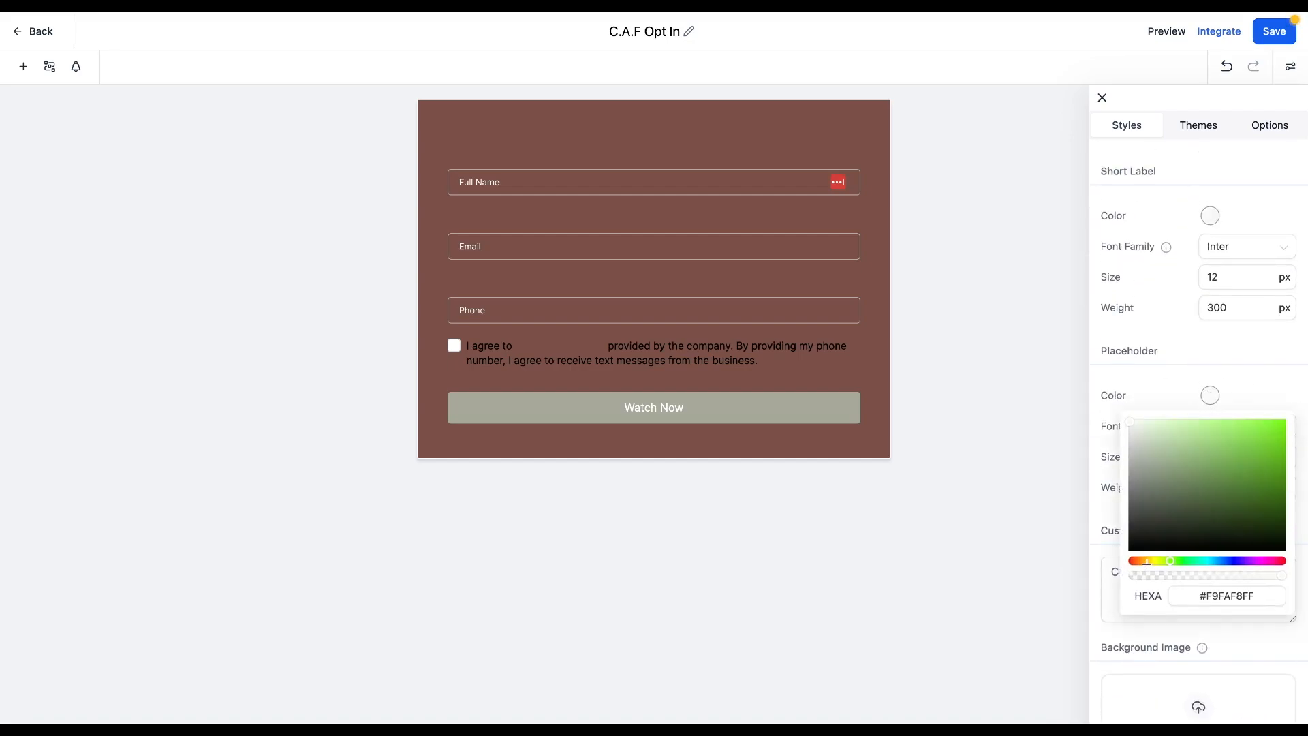
triple_click(1206, 598)
key(ctrl+c)
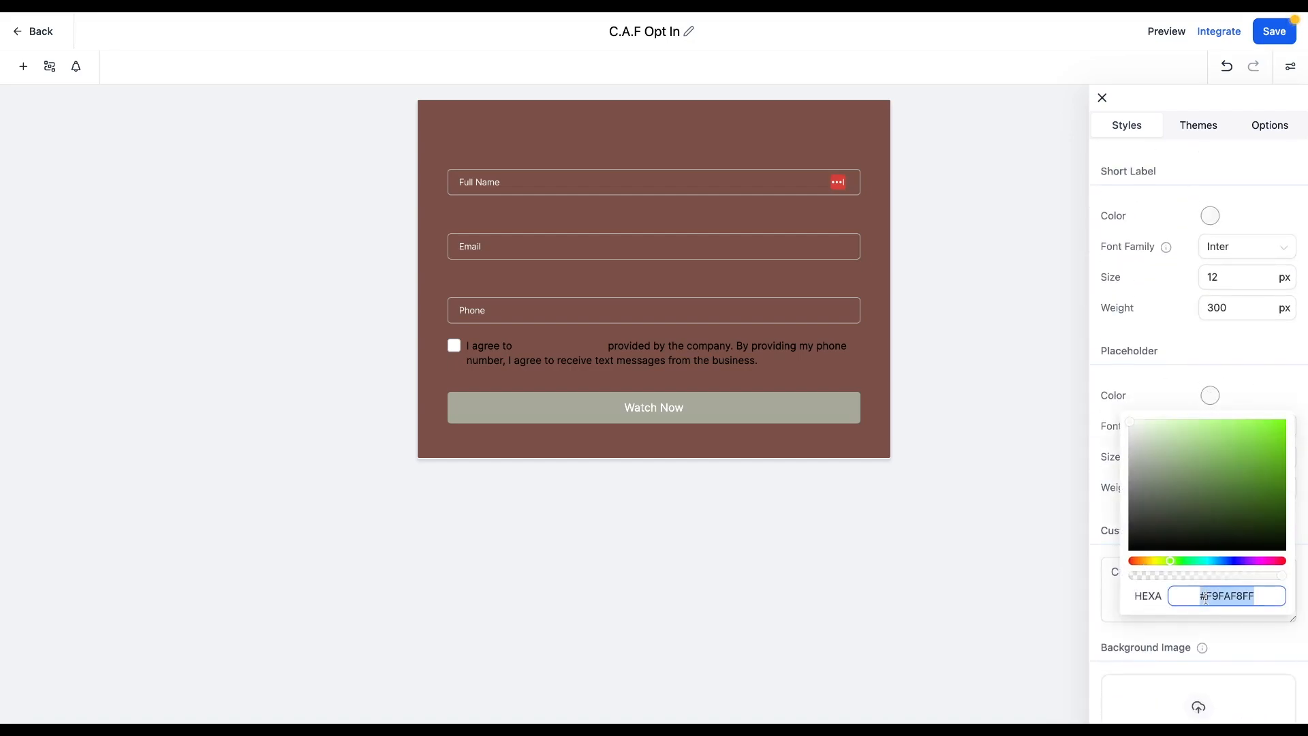
click(800, 362)
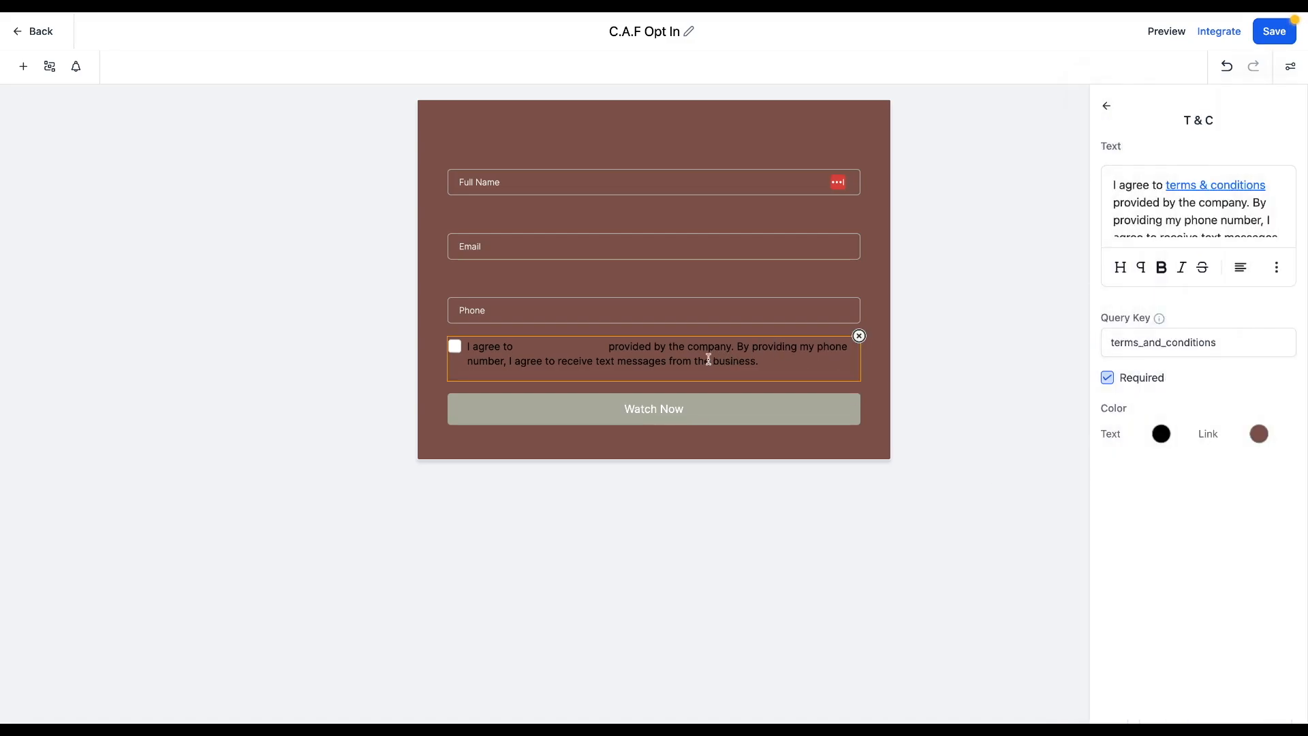
Set the consent text colour to off-white #F9FAF8FF and its link to tan #BB8362FF.
click(1160, 434)
triple_click(1163, 635)
key(ctrl+v)
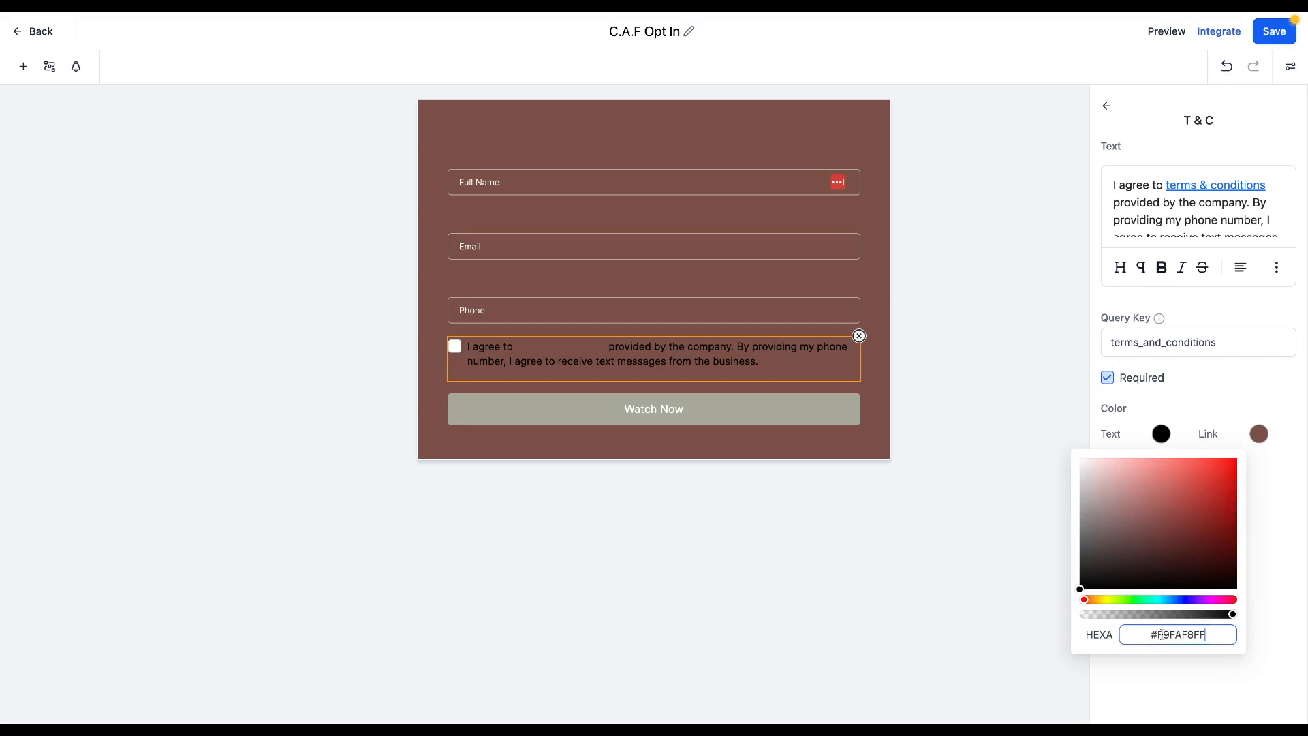
key(Return)
click(518, 8)
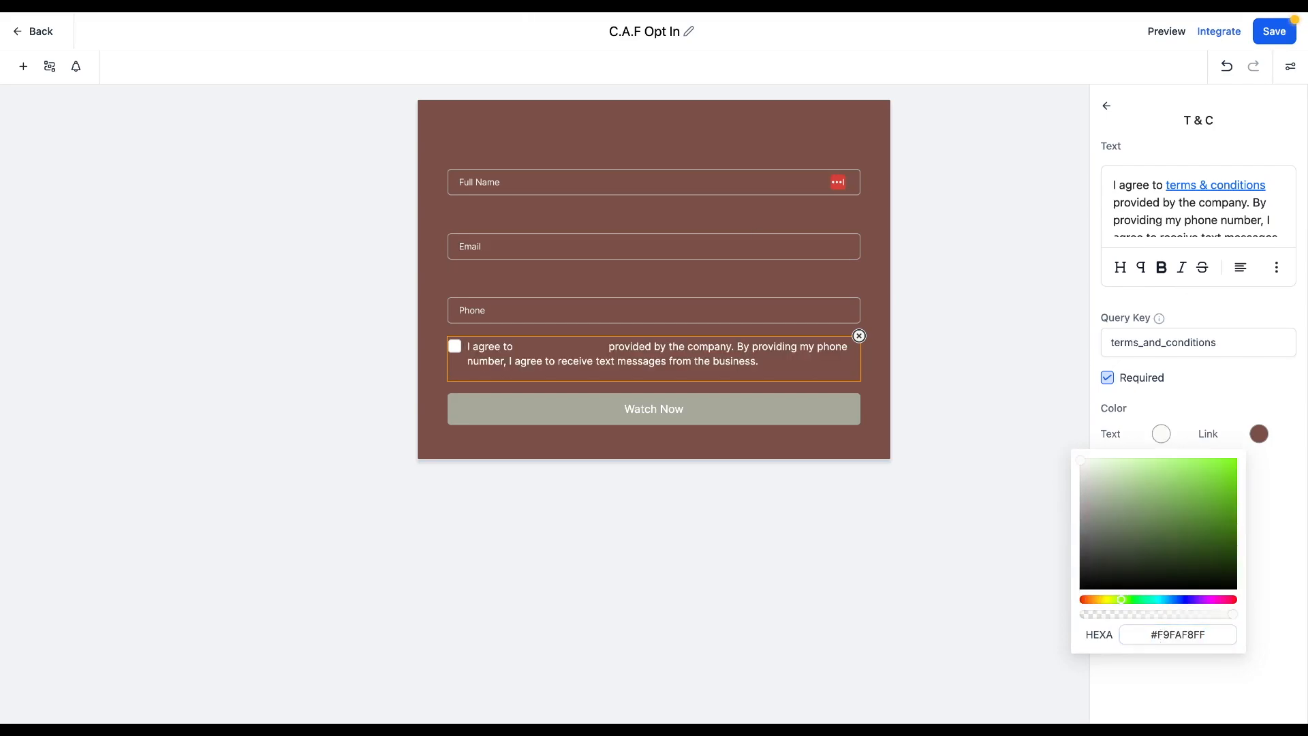
click(1260, 434)
click(1177, 638)
key(ctrl+a)
text(#BB8362FF)
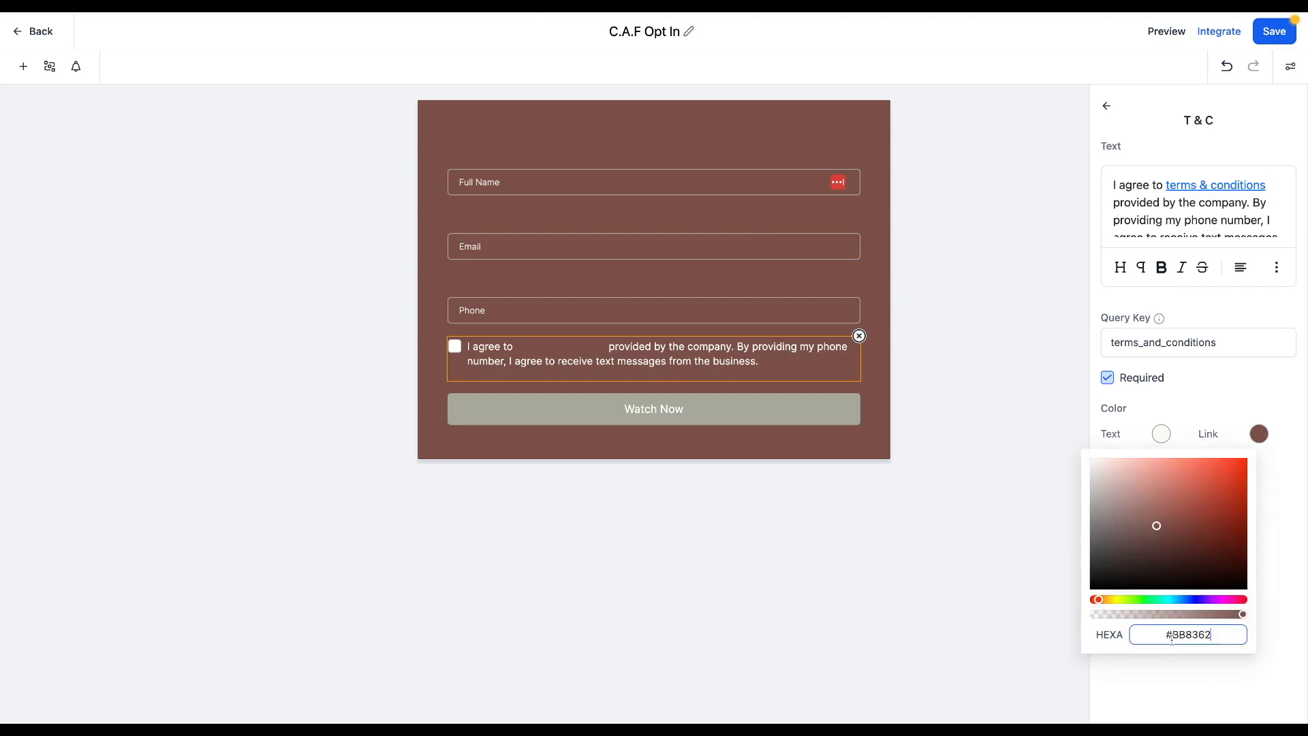
key(Return)
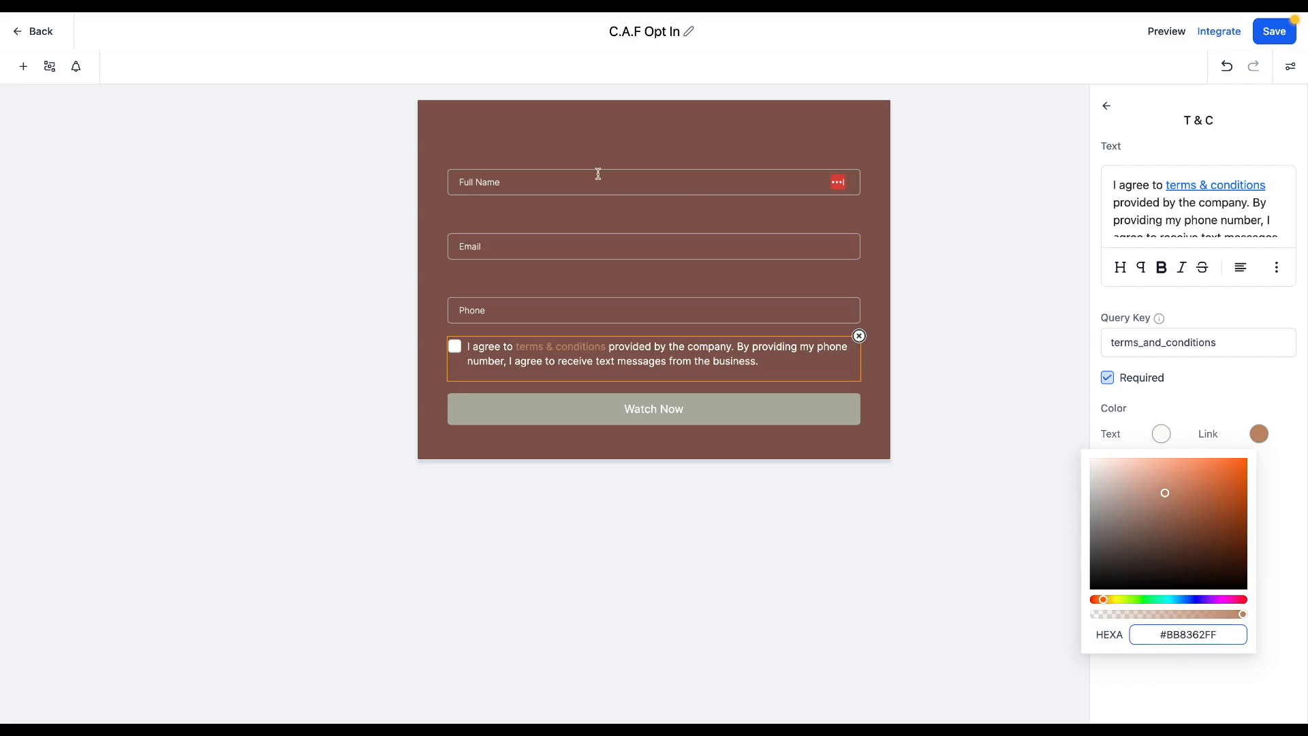
Add asterisks to the Full Name and Phone placeholders and drop the asterisk from the Full Name label.
click(598, 175)
click(1173, 171)
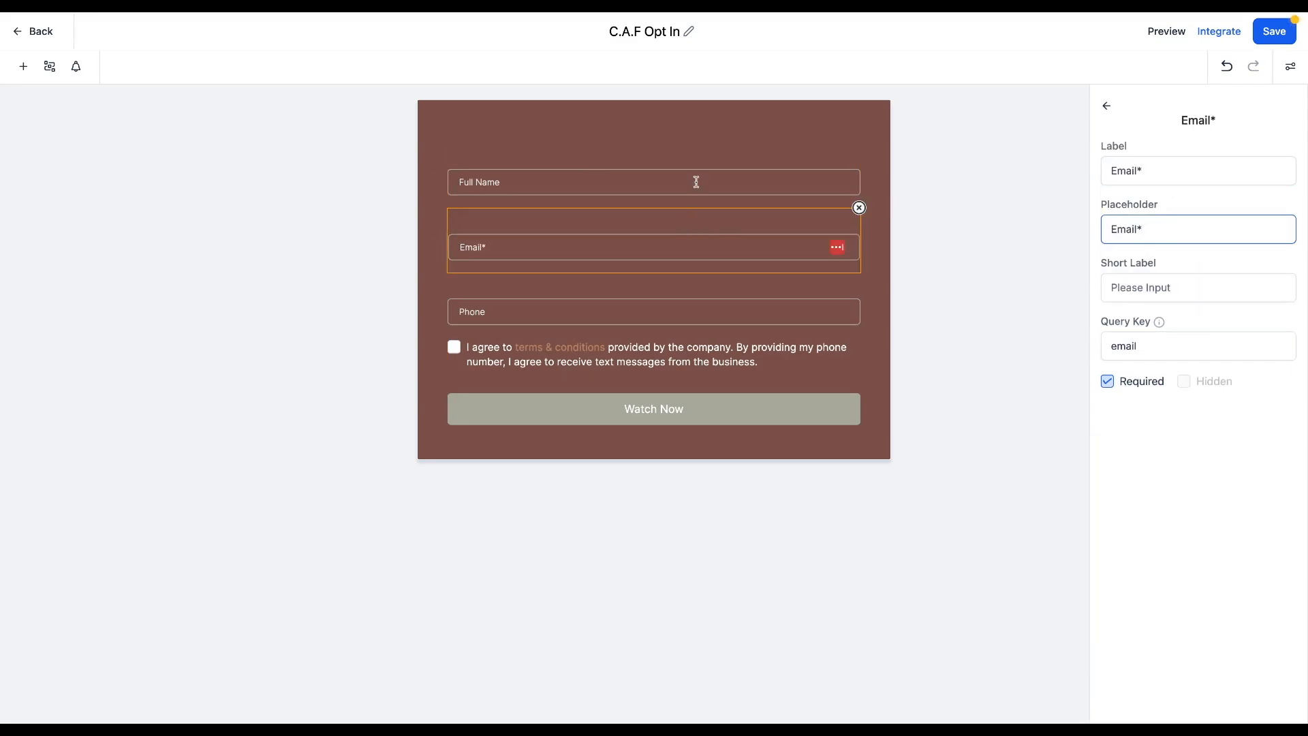
click(697, 182)
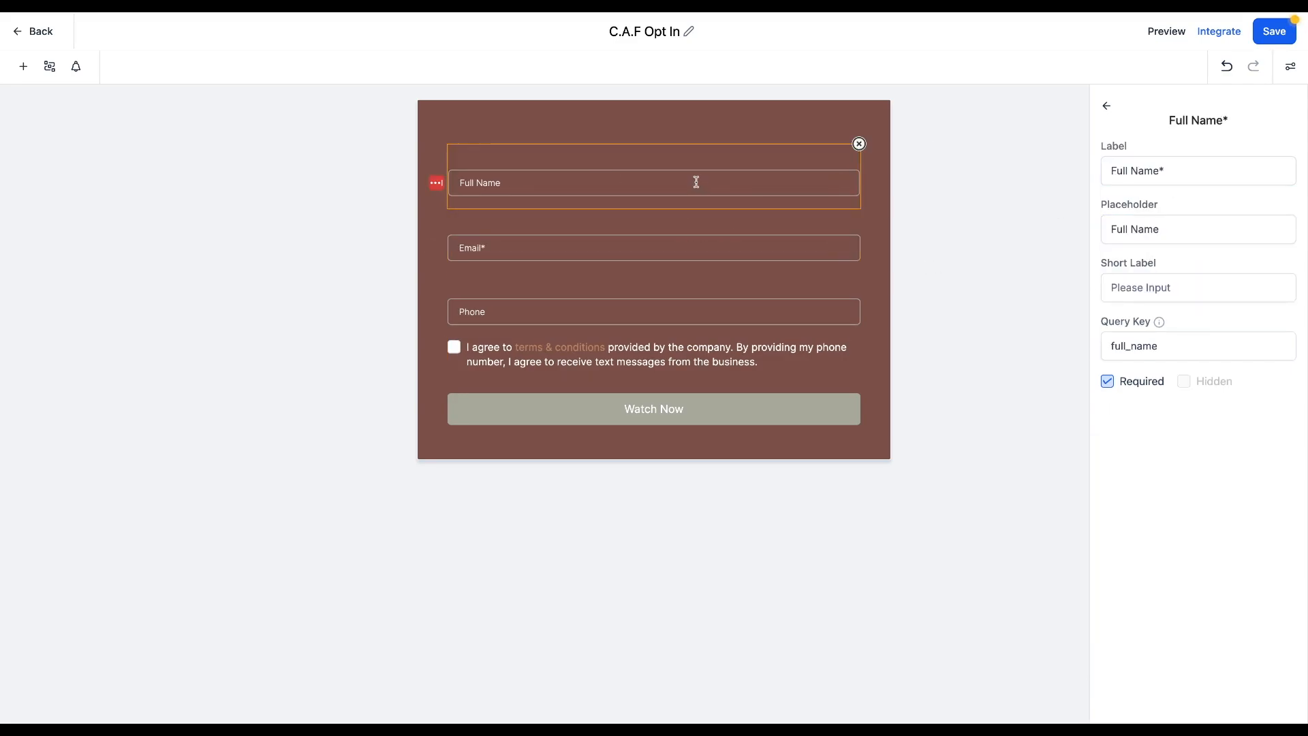
click(1182, 229)
text(*)
click(1189, 172)
key(BackSpace)
click(710, 313)
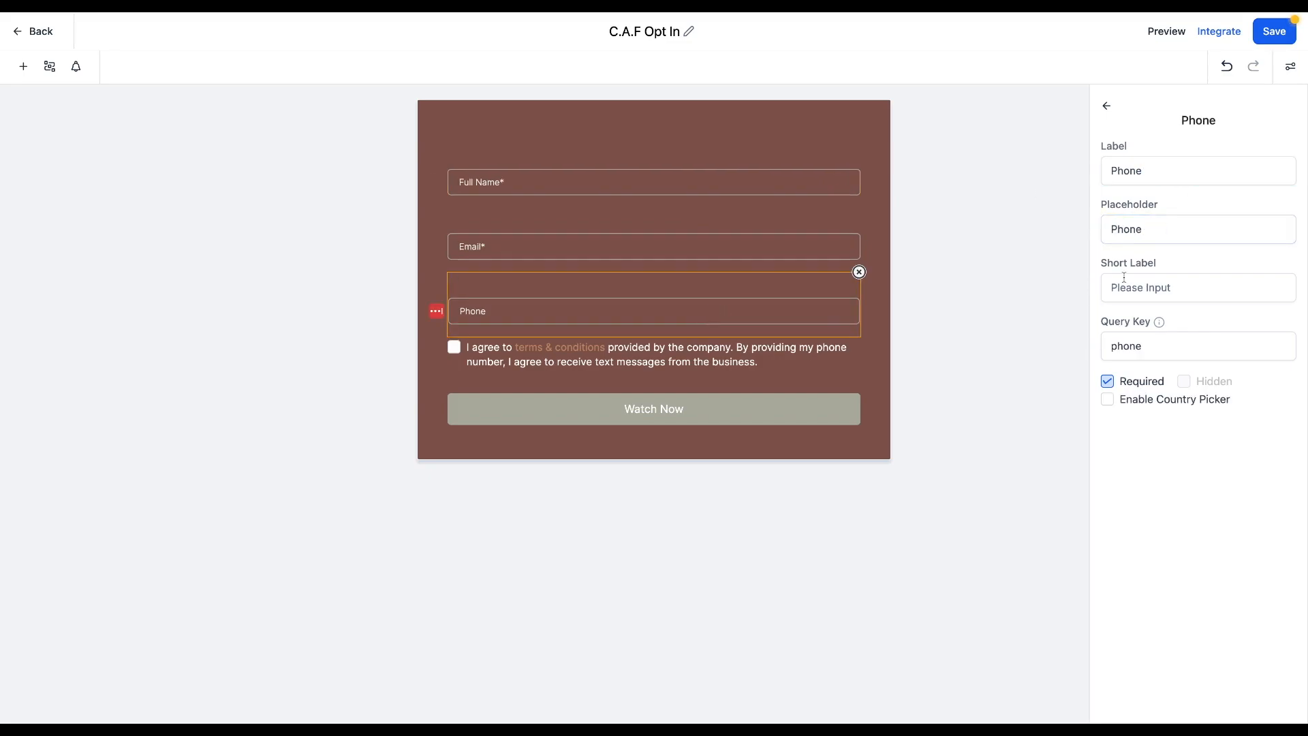
click(1191, 289)
click(1168, 223)
text(*)
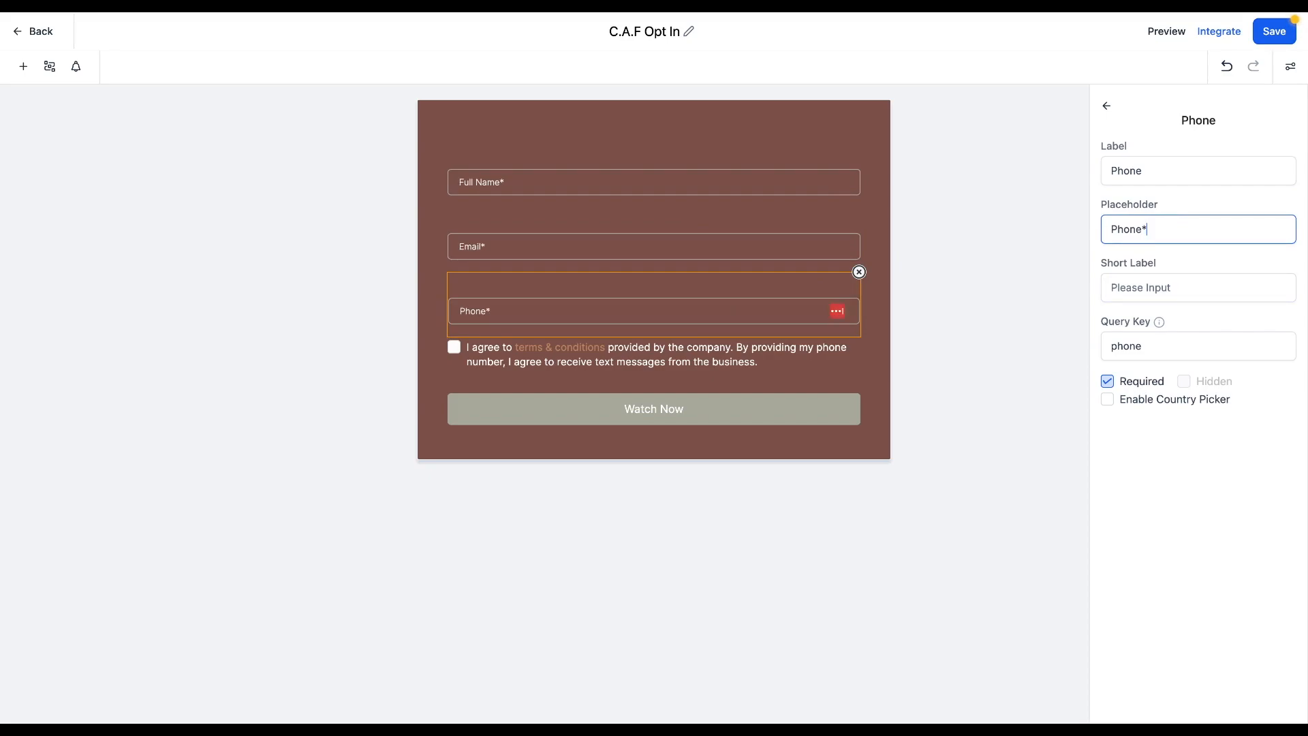
Save the form, then reopen the Community Ascension Funnel opt-in page to check the restyled form.
click(1273, 34)
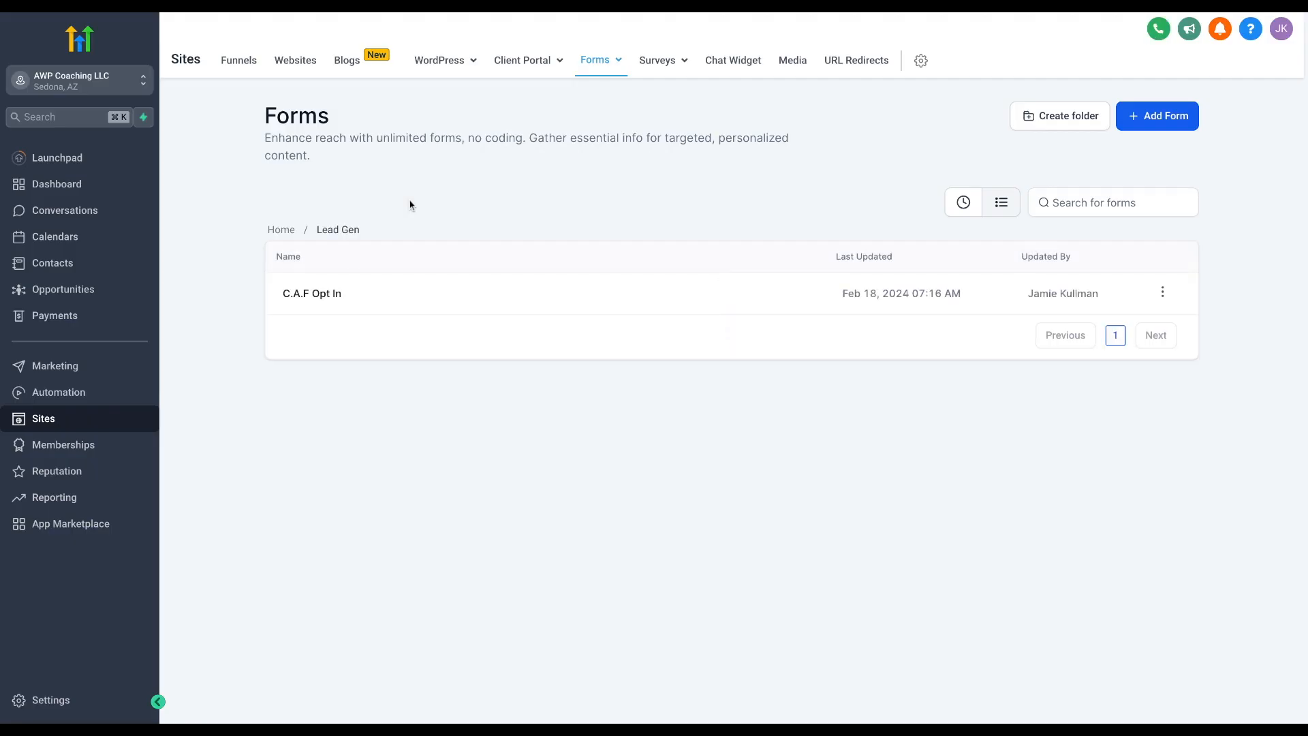
click(227, 60)
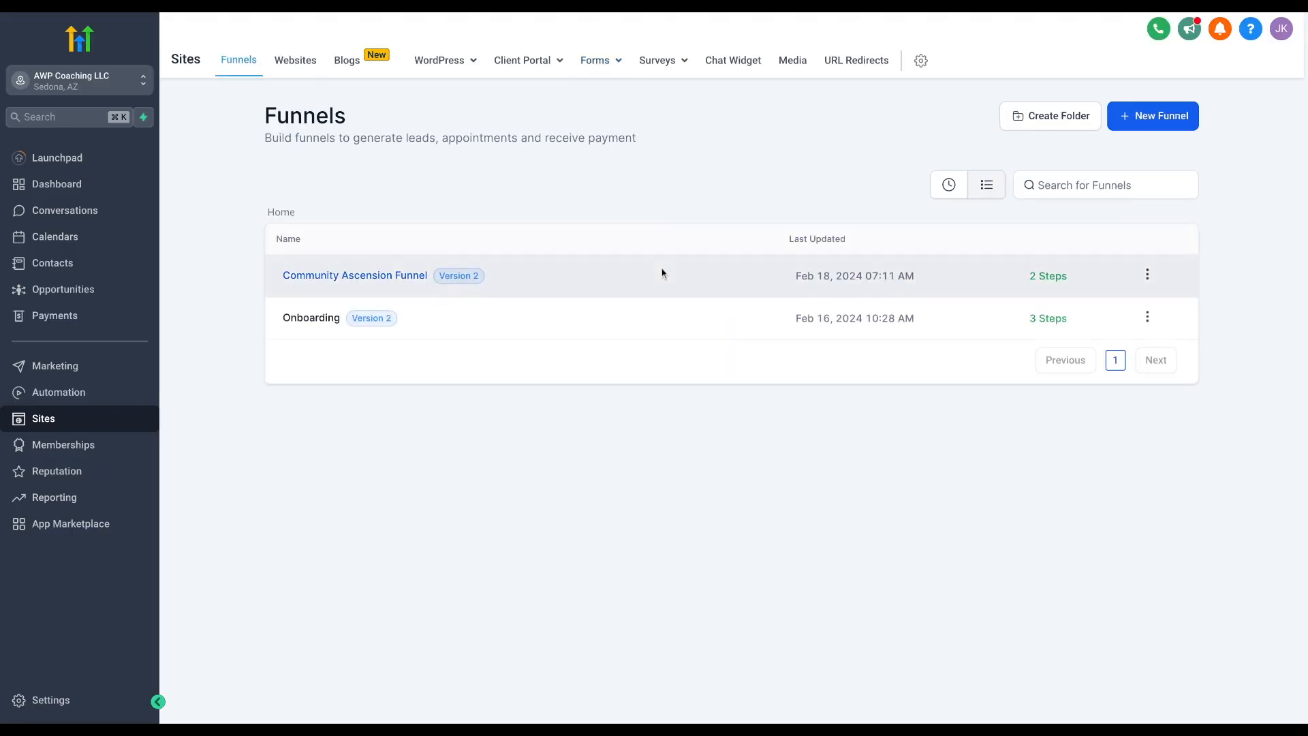
click(368, 275)
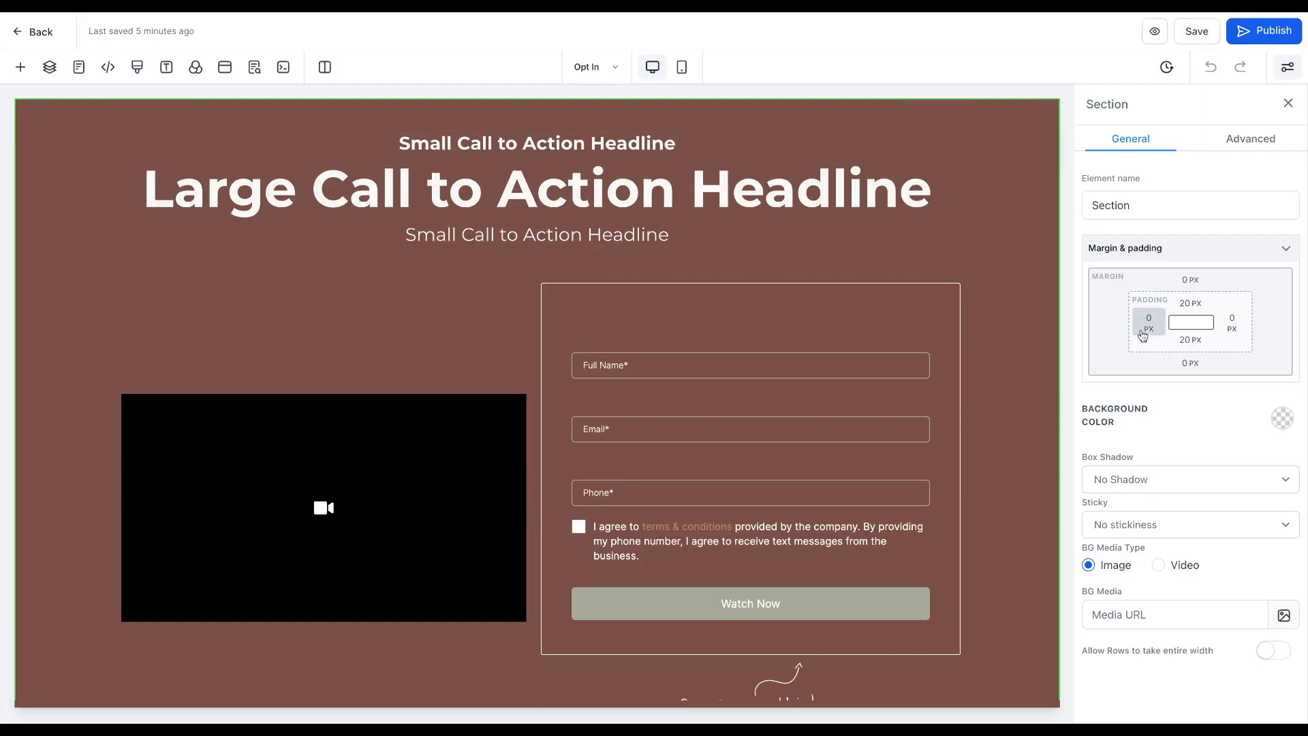
scroll(1007, 356, down, 2)
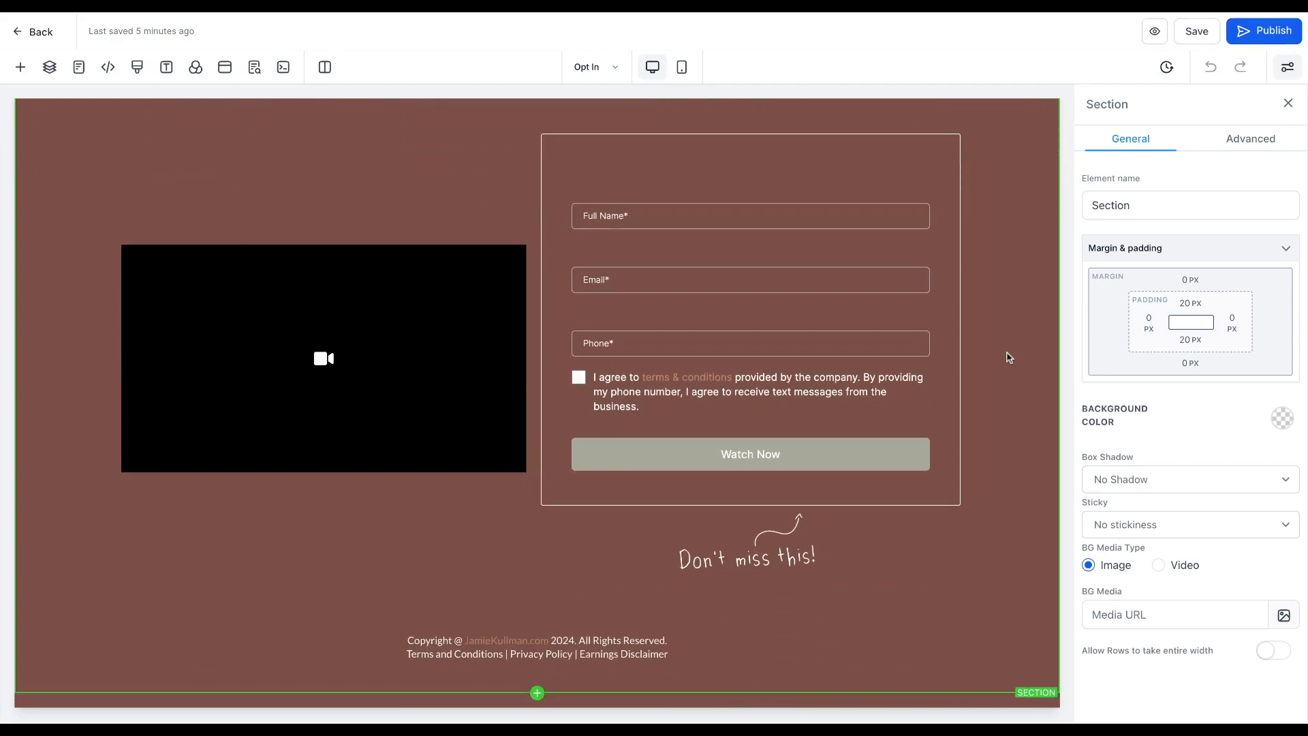
scroll(1008, 356, up, 2)
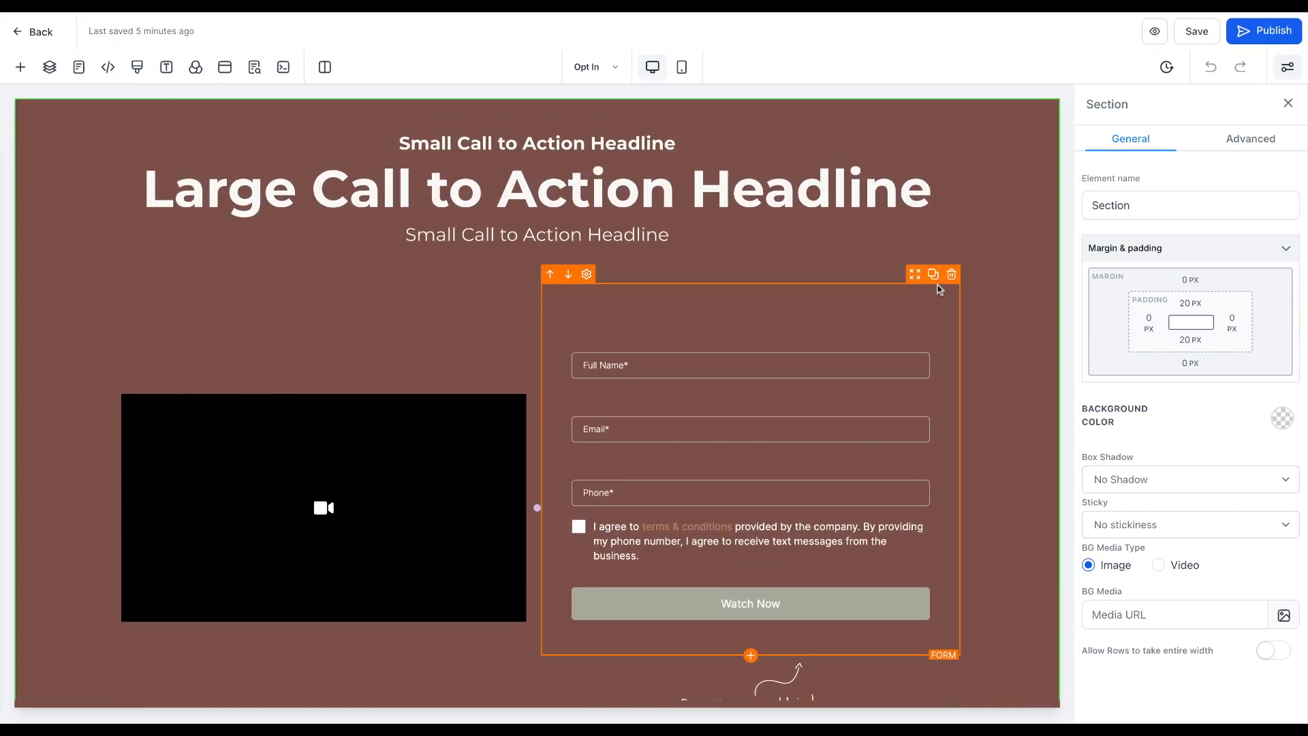